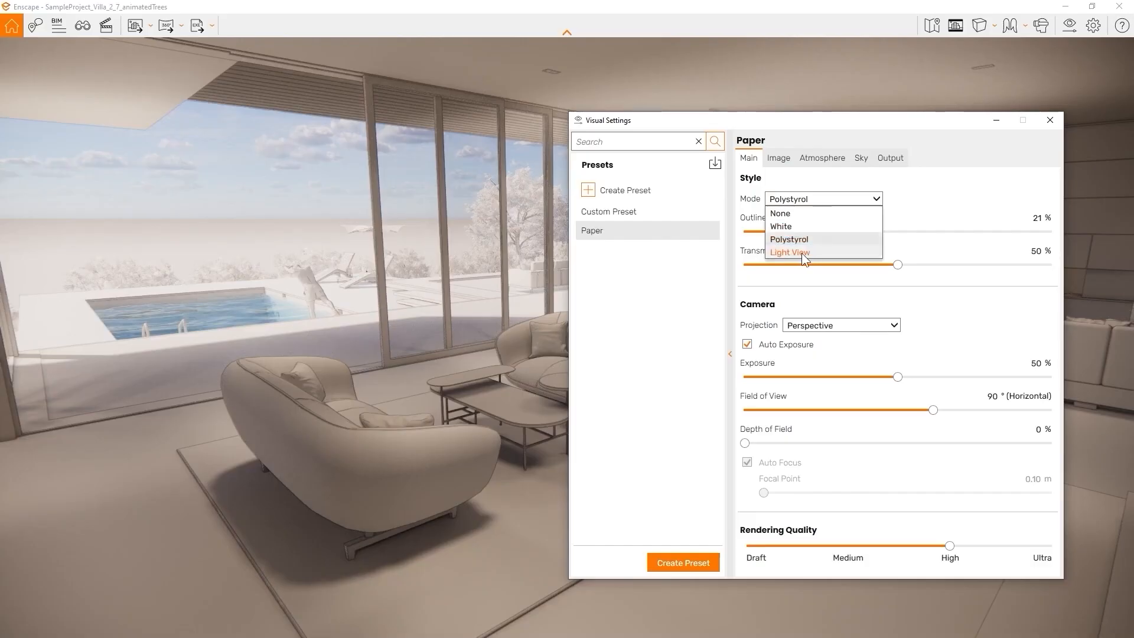
Make the test cube 100% metallic, set focal distance to 5.11 m, and clear the sky
left_click(802, 252)
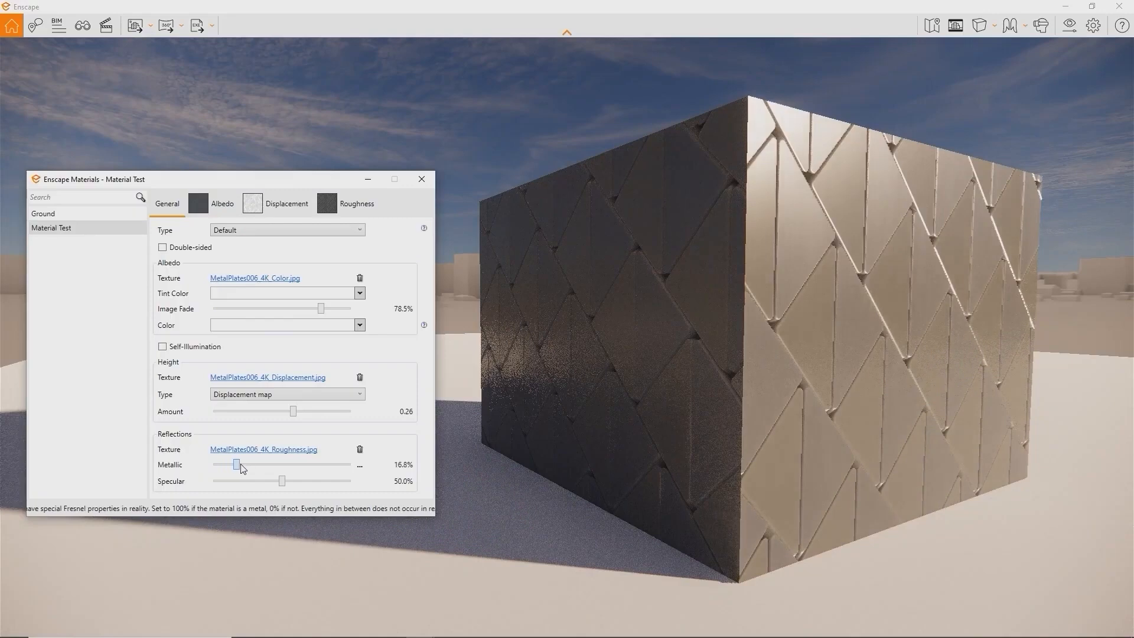
left_click_drag(242, 468, 378, 455)
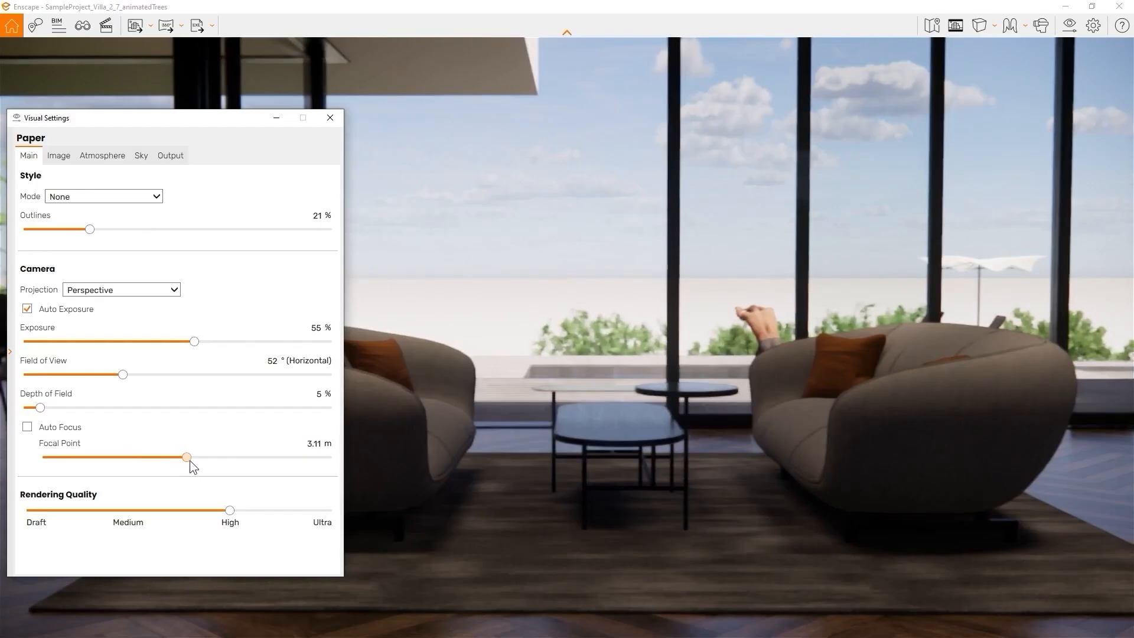
left_click_drag(190, 459, 204, 460)
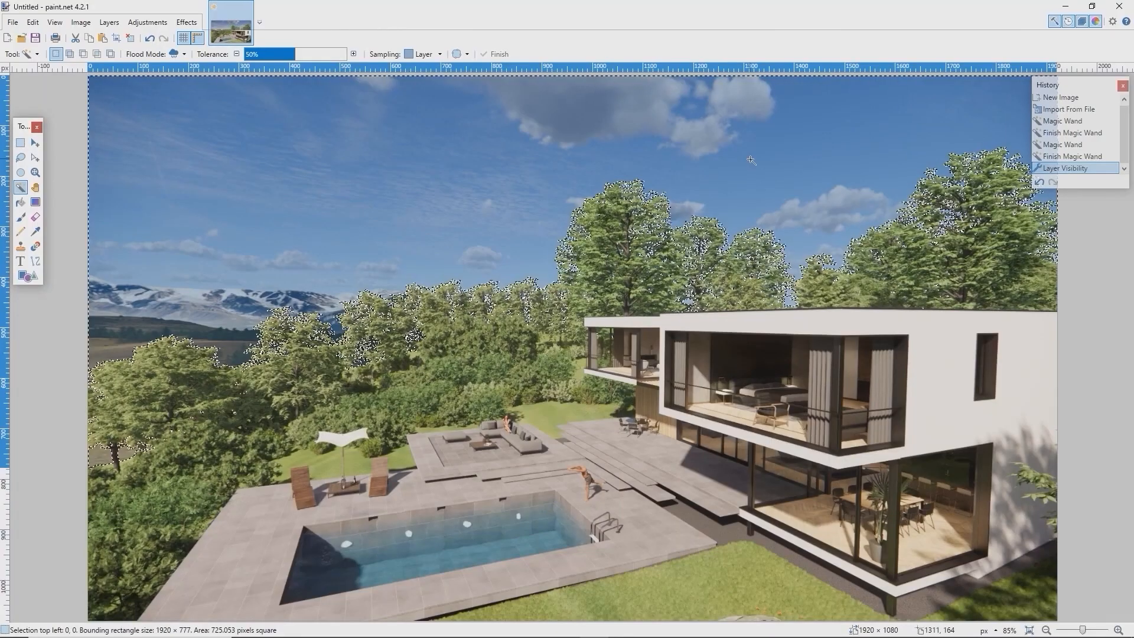
key("Delete")
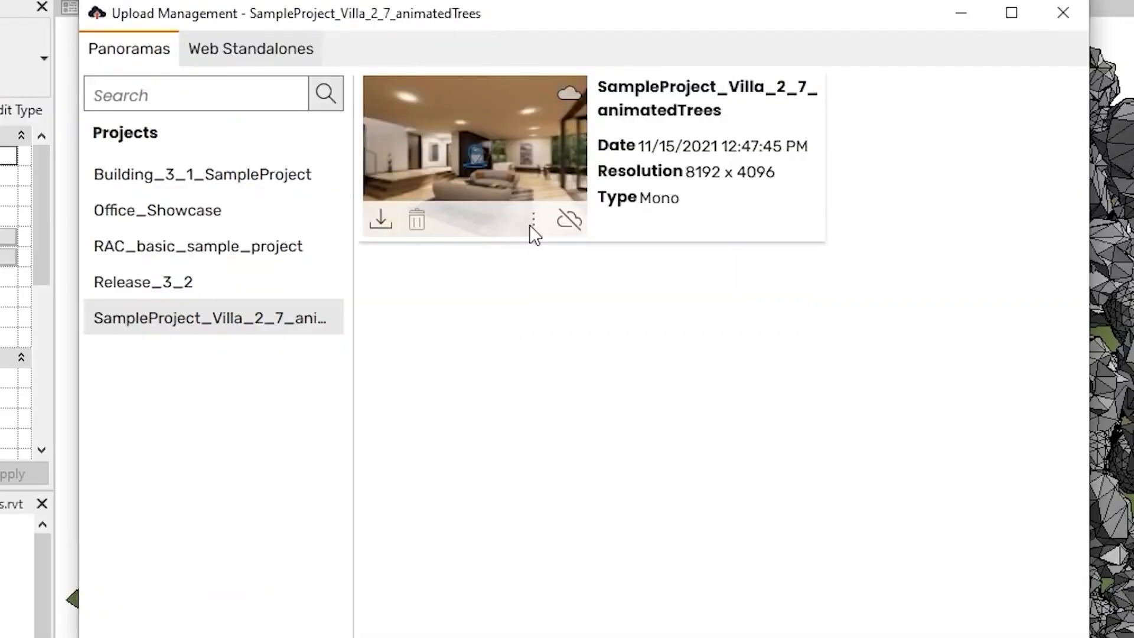
Open the SampleProject_Villa_2_7_animatedTrees panorama in the web browser from its more menu
left_click(532, 224)
left_click(549, 270)
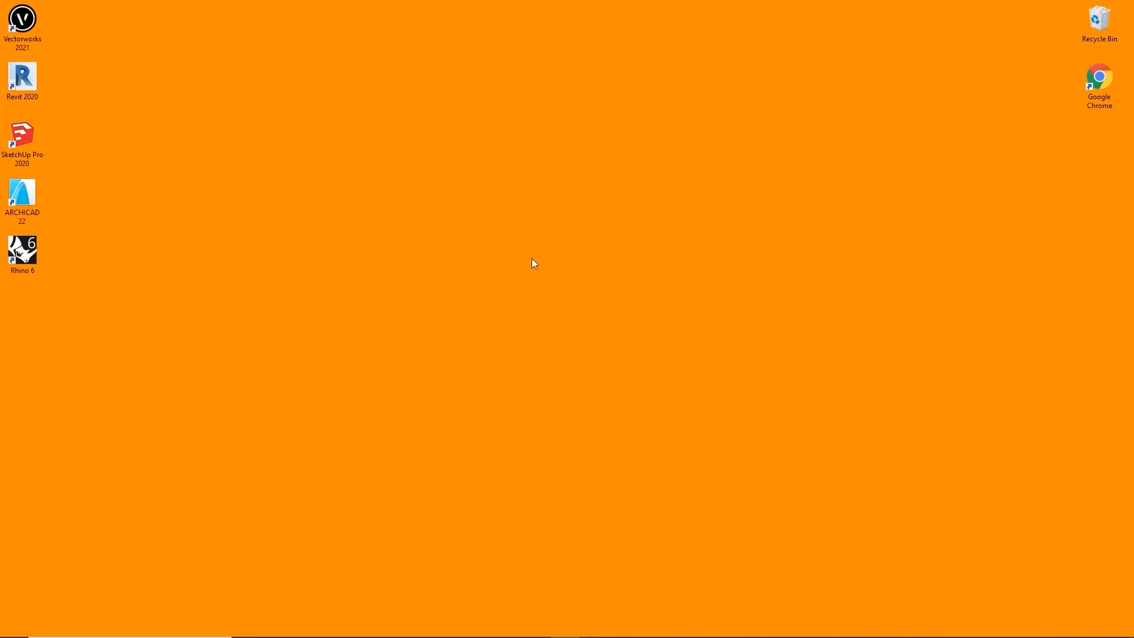
Bring up the context menu on an empty spot of the Windows desktop
right_click(534, 263)
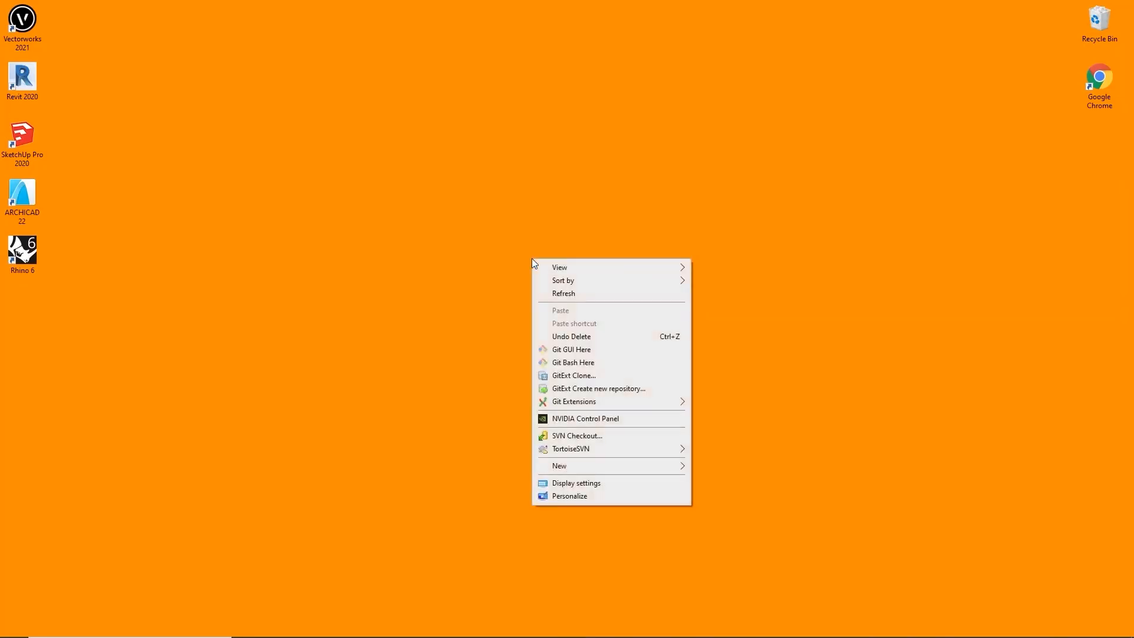
Launch NVIDIA Control Panel, confirm driver 456.71 on the GeForce RTX 2080, then close it
left_click(632, 422)
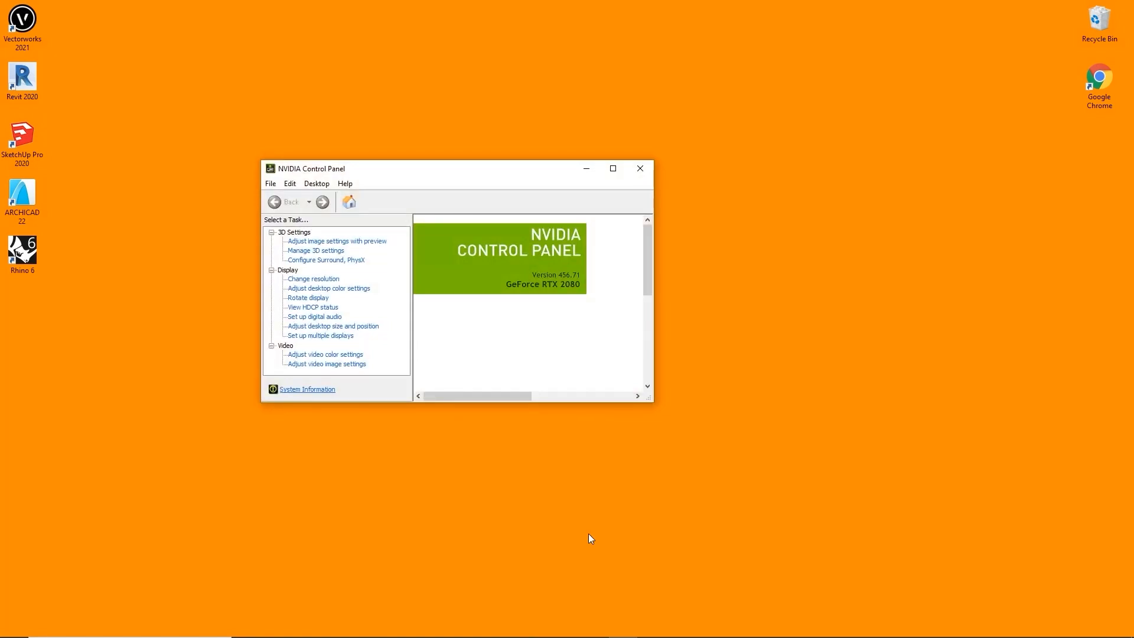
left_click(587, 533)
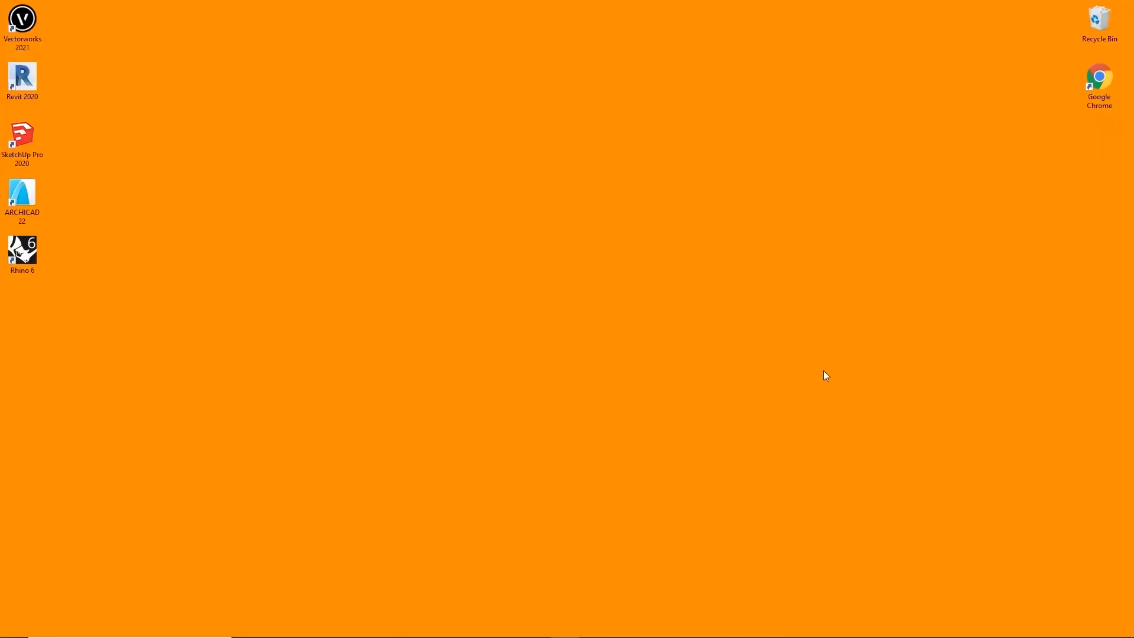
Reopen NVIDIA Control Panel from the desktop menu and check driver 456.71 again
right_click(516, 376)
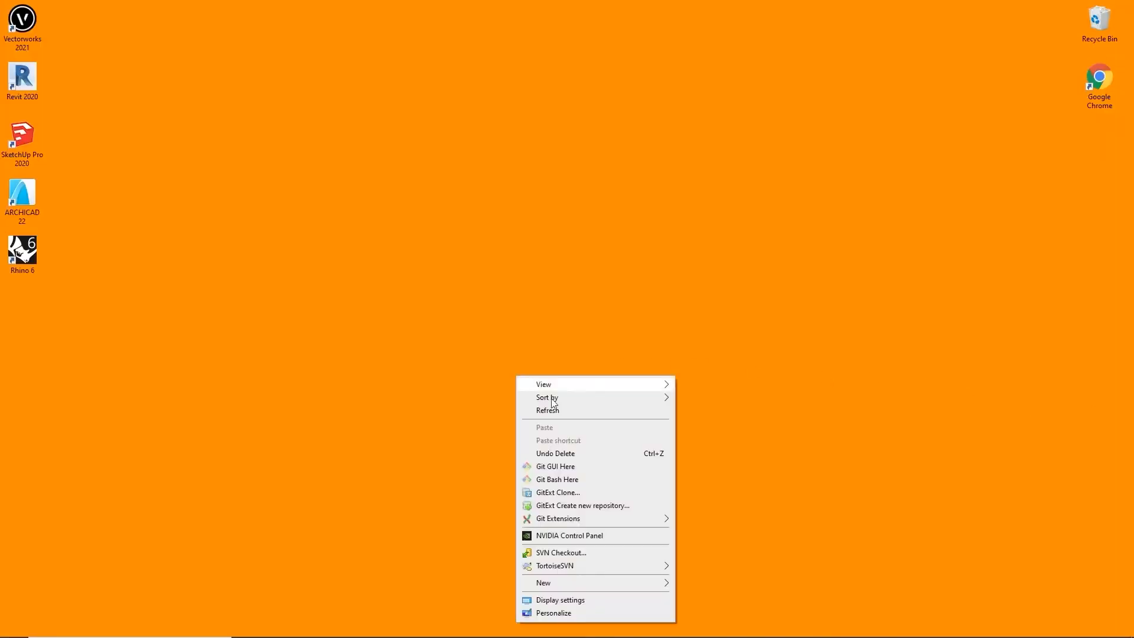
left_click(591, 536)
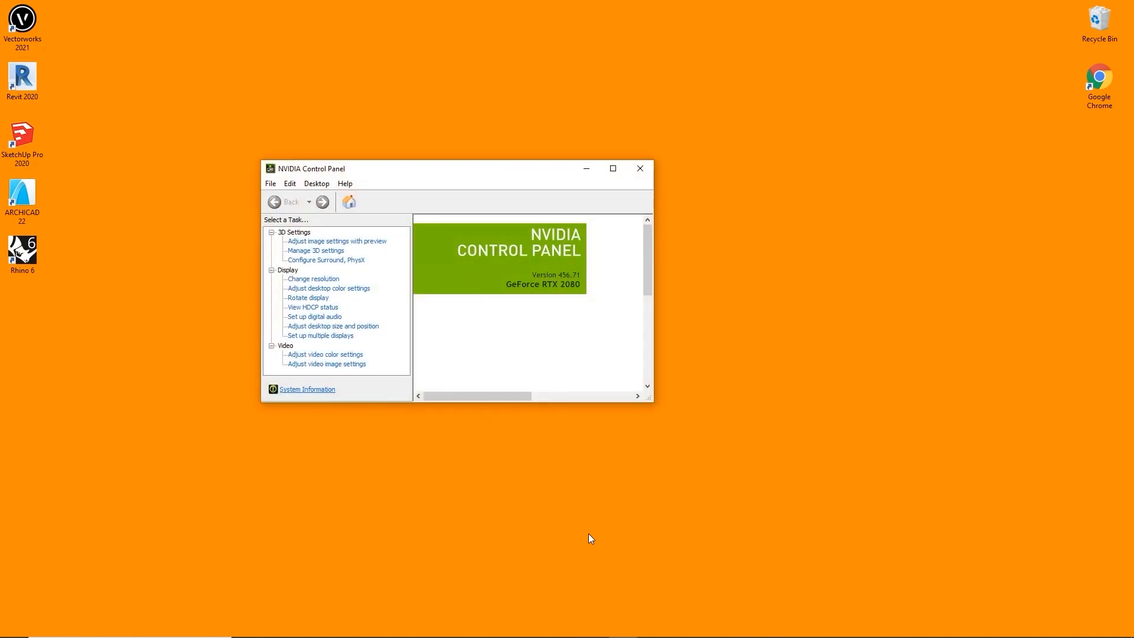
left_click(589, 533)
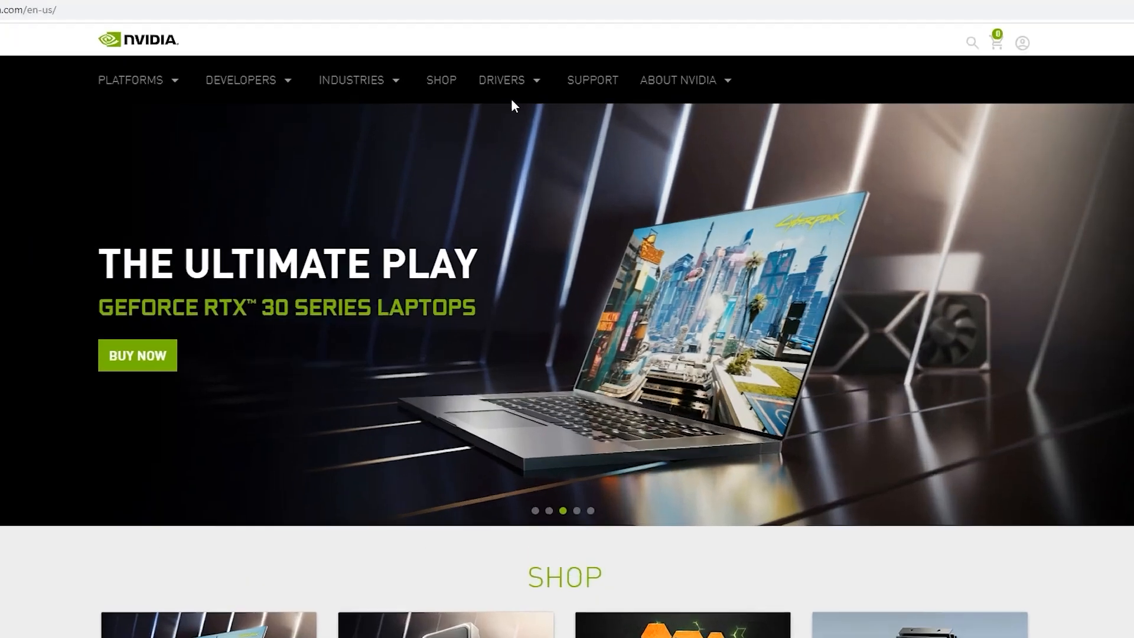
Go to All NVIDIA Drivers and keep GeForce type with GeForce RTX 20 Series
mouse_move(531, 90)
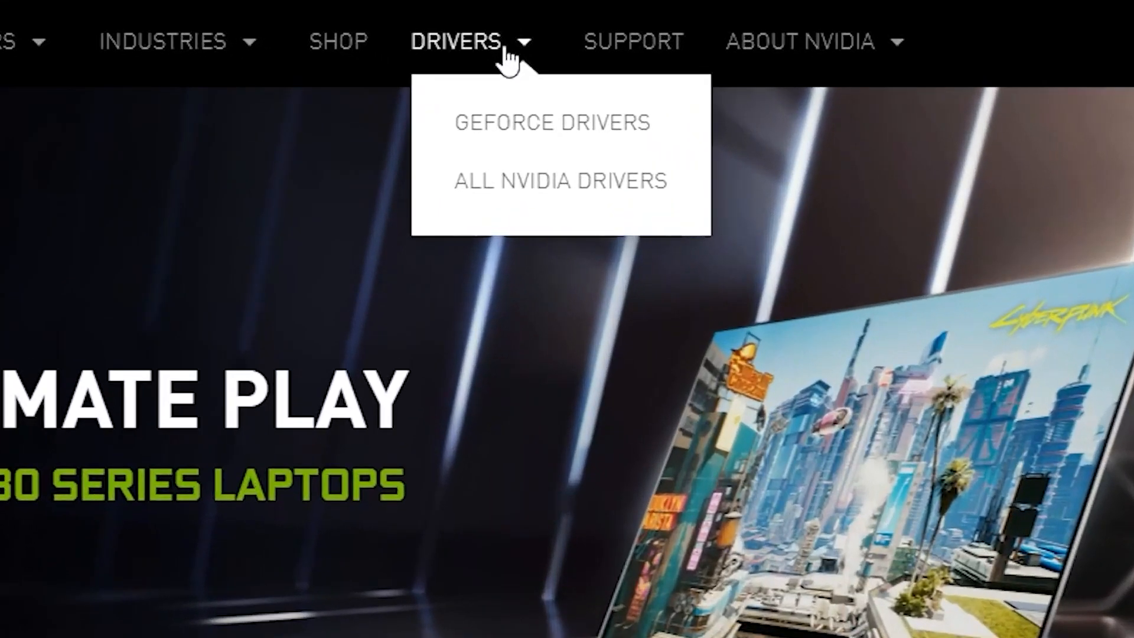
left_click(501, 204)
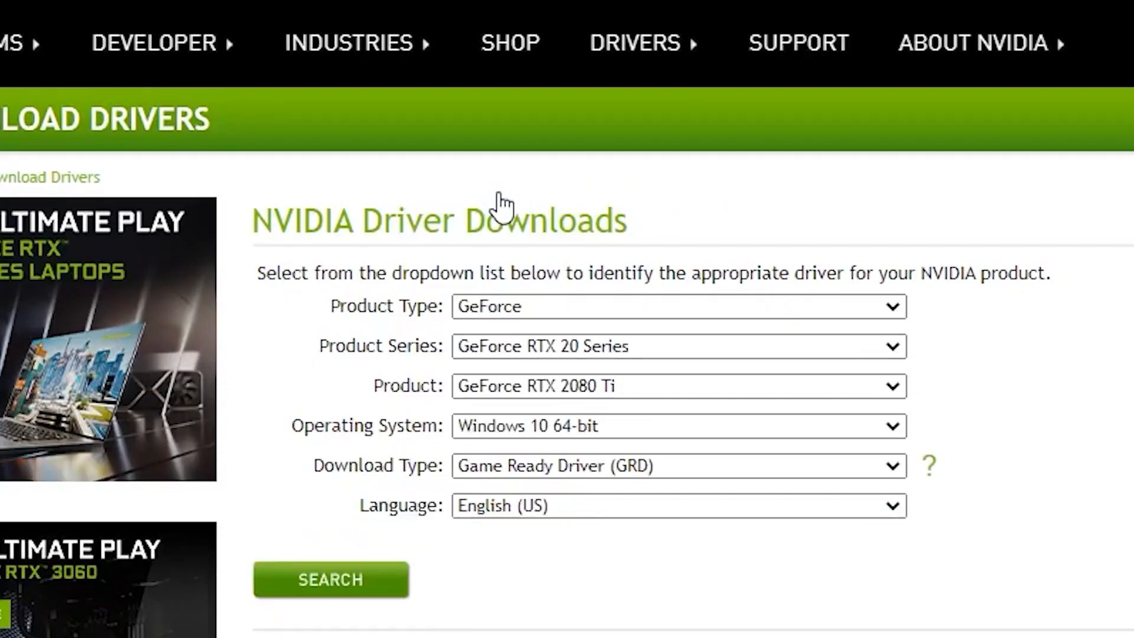
left_click(574, 307)
left_click(576, 308)
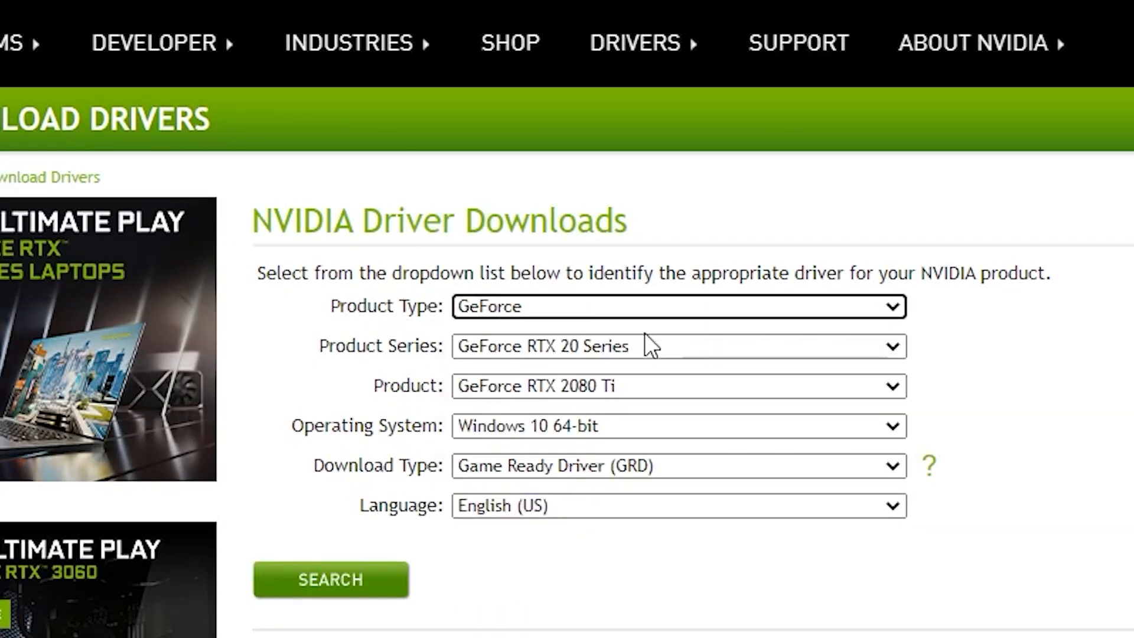
left_click(741, 348)
left_click(741, 348)
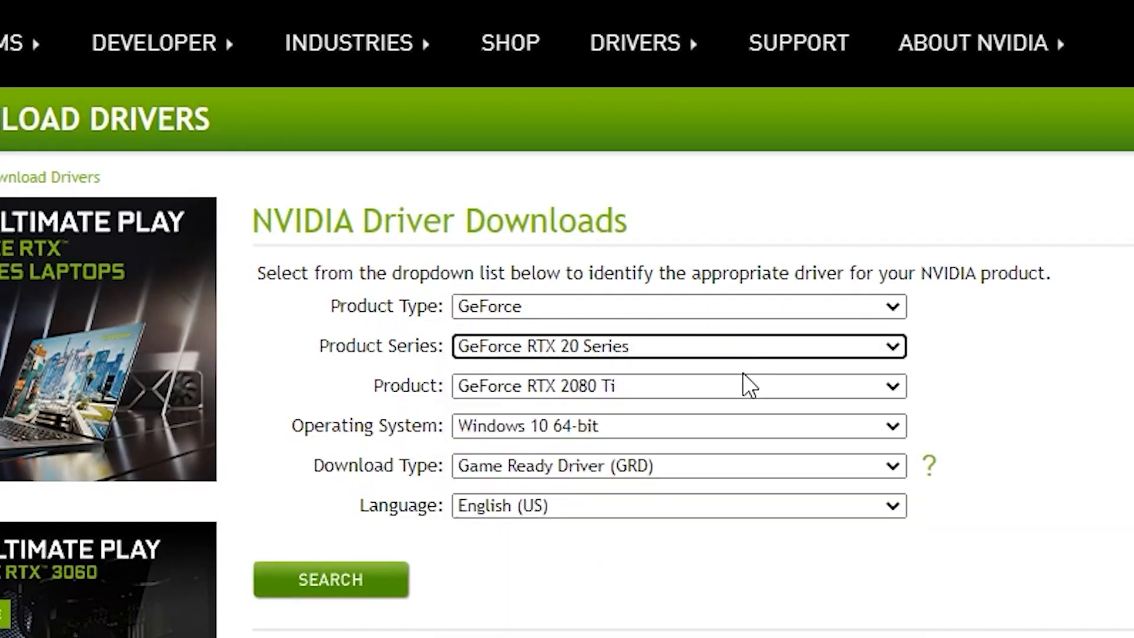
Choose GeForce RTX 2080, search, and download the 461.40 Game Ready Driver
left_click(747, 387)
left_click(755, 471)
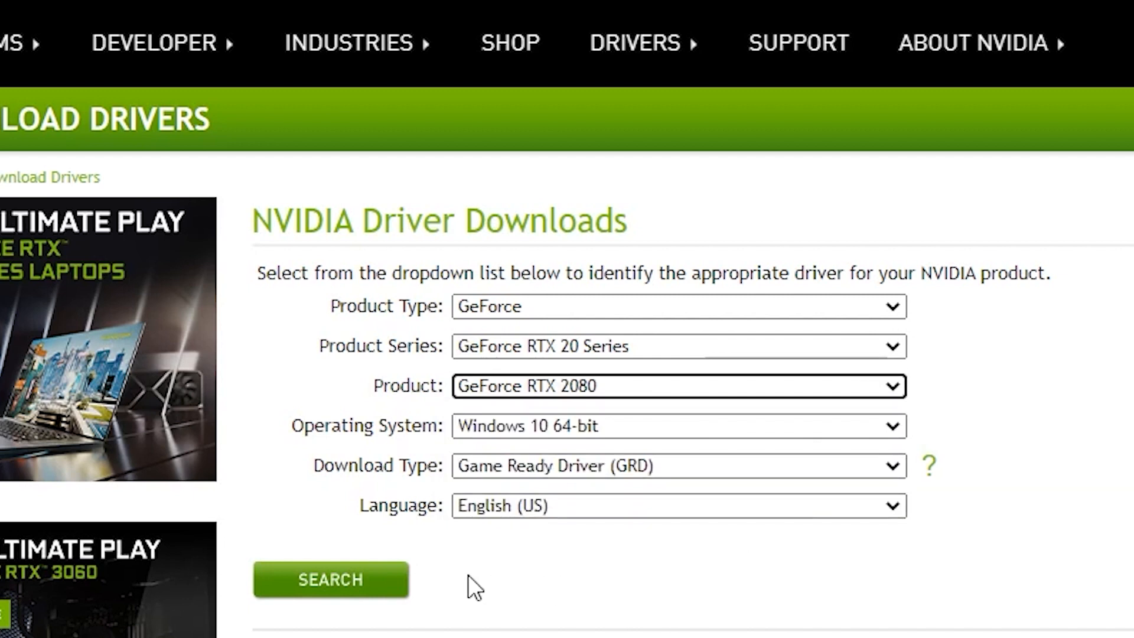
left_click(381, 598)
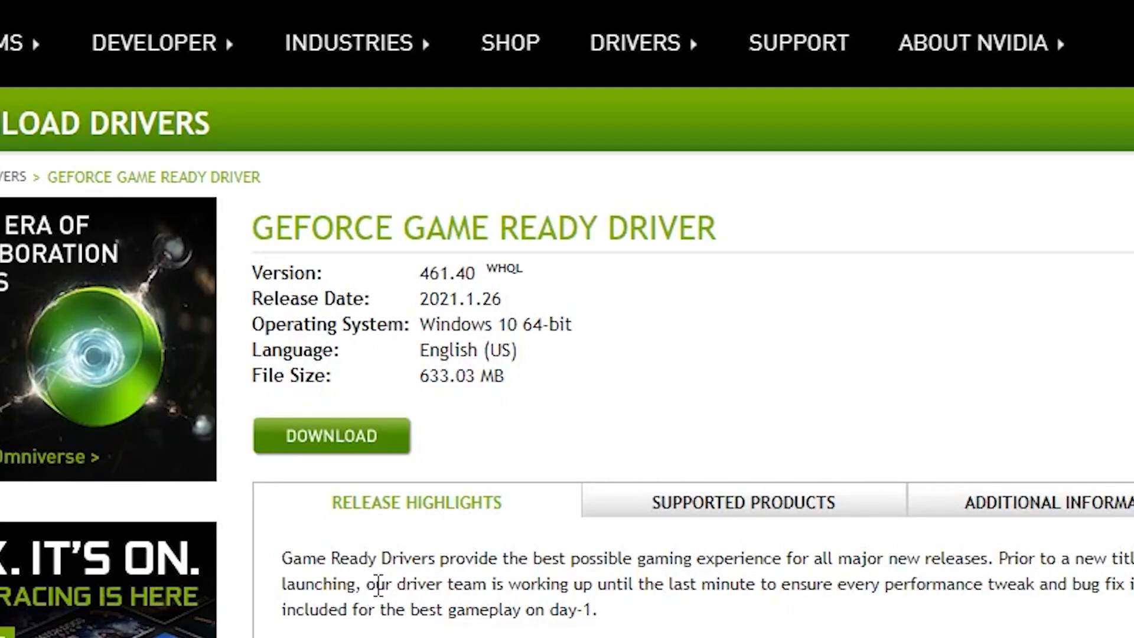
left_click(355, 447)
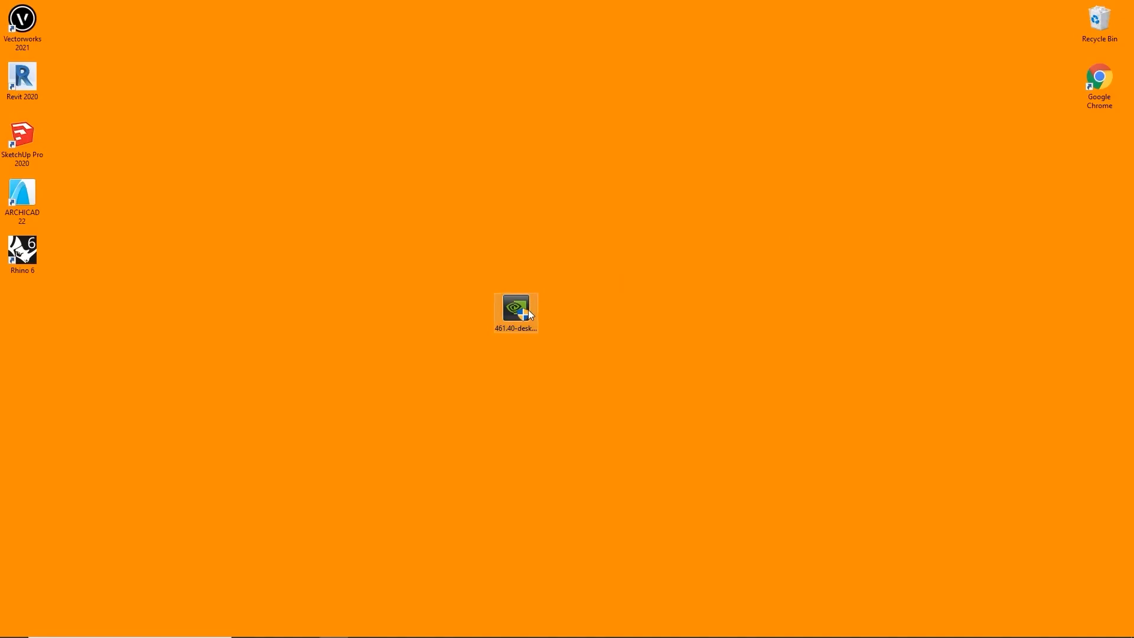
Run the downloaded 461.40 NVIDIA driver installer from the desktop
double_click(528, 309)
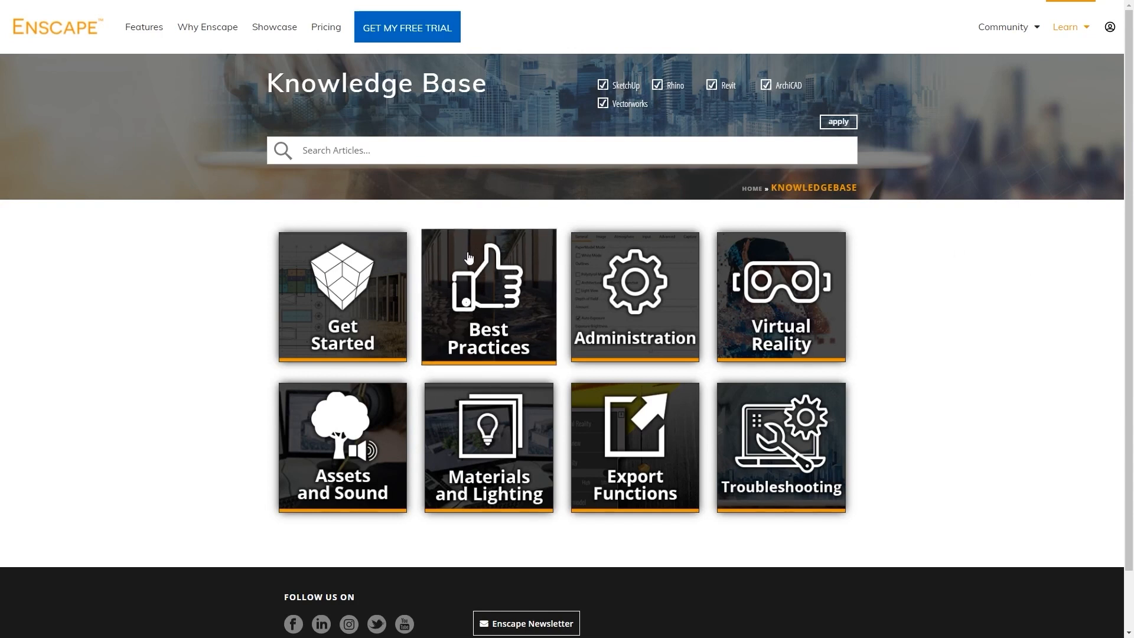
Read the Get Started > First Steps installation article, then return to the Knowledge Base
left_click(370, 313)
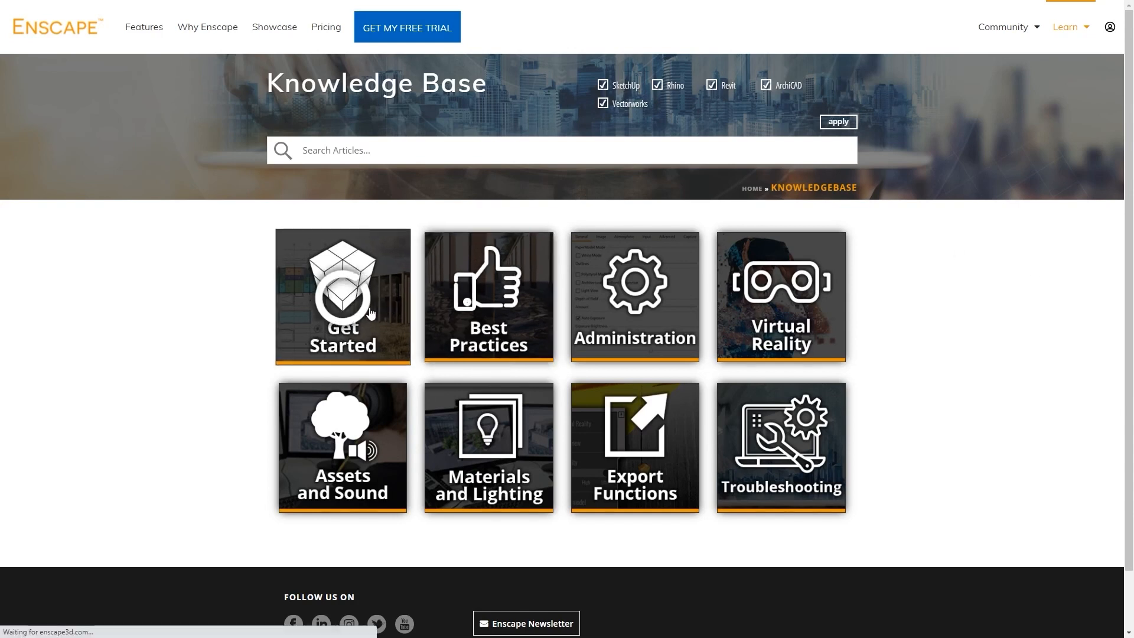
scroll(451, 298, "down", 2)
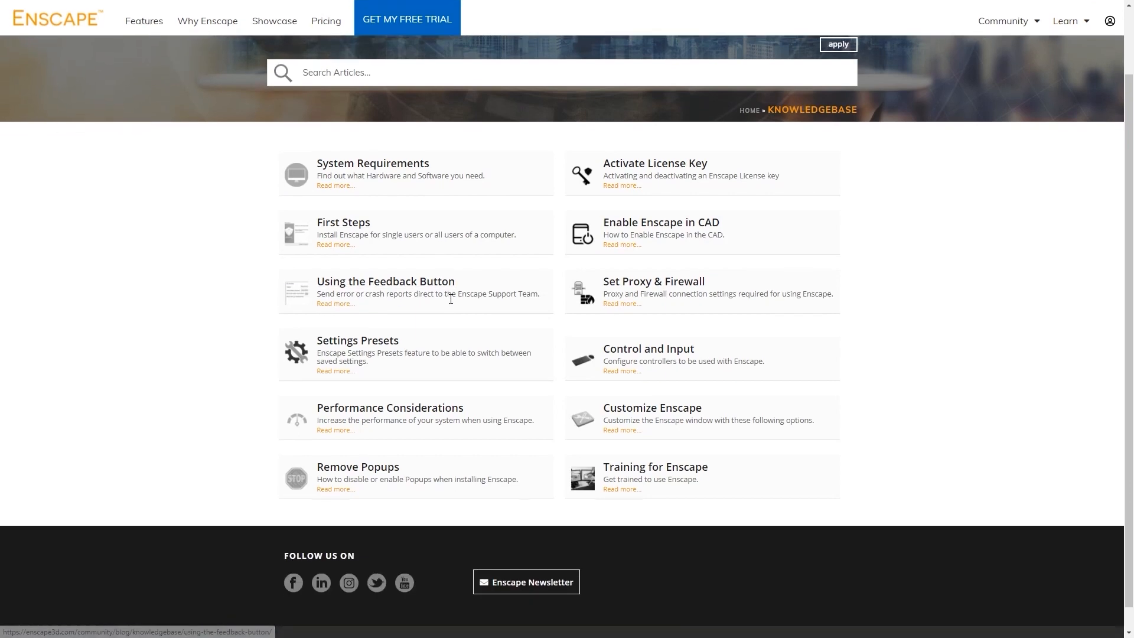
left_click(371, 231)
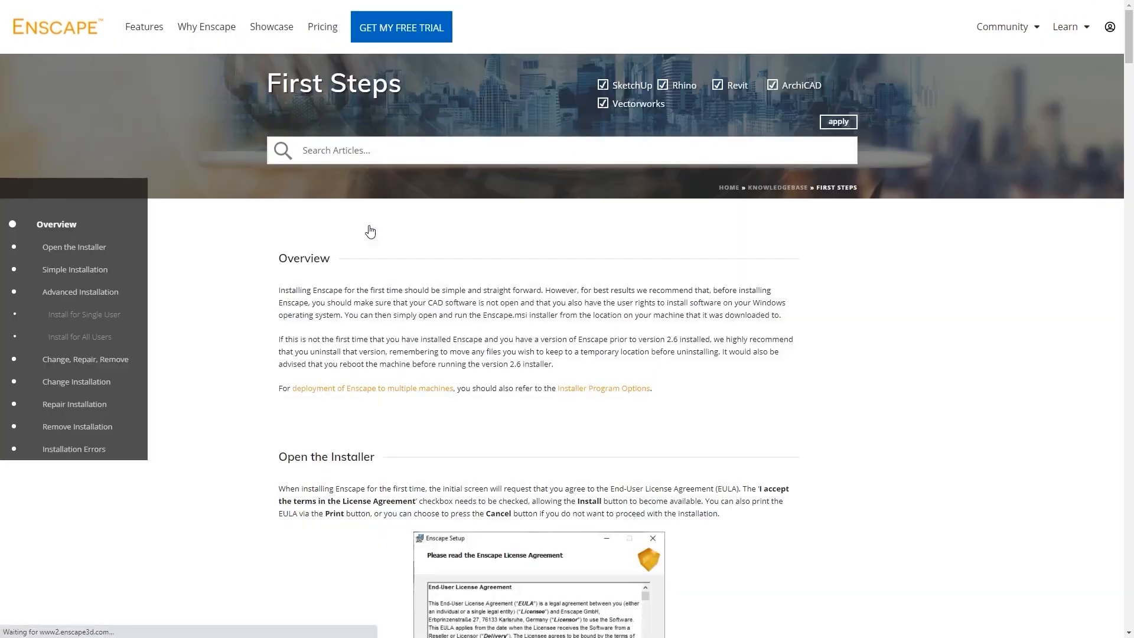
scroll(372, 232, "down", 4)
scroll(396, 266, "down", 10)
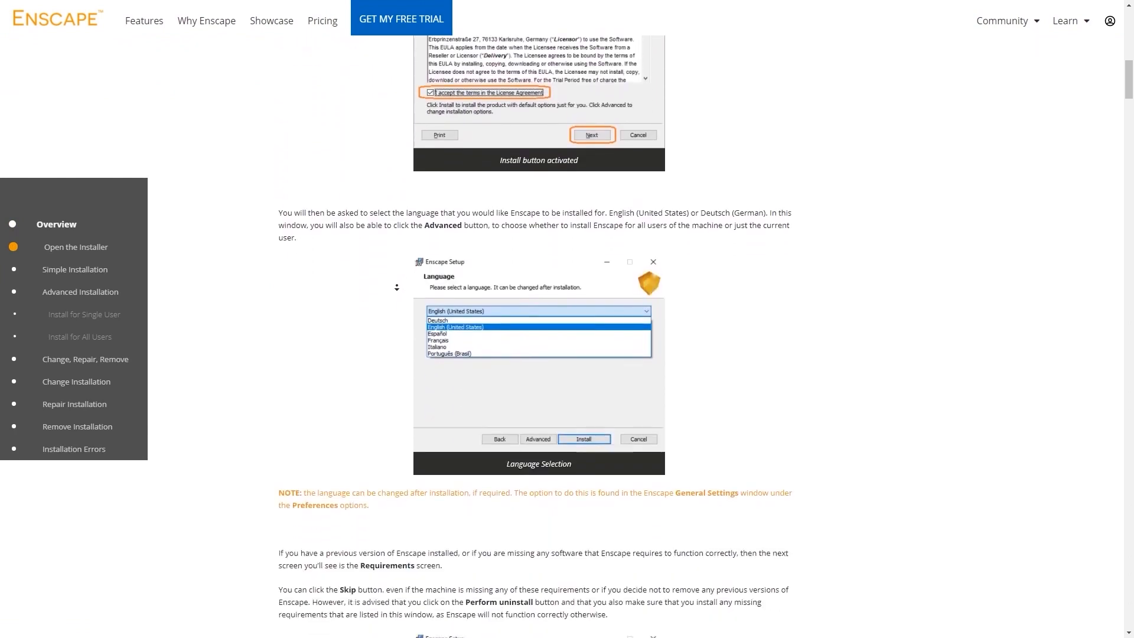
scroll(396, 287, "down", 7)
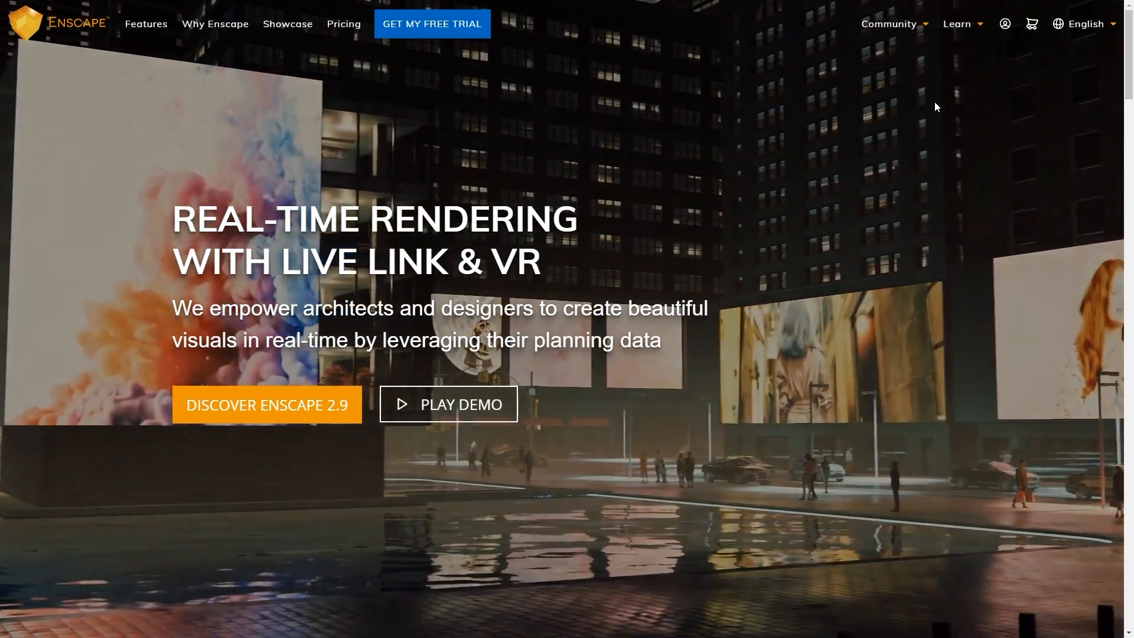
mouse_move(957, 24)
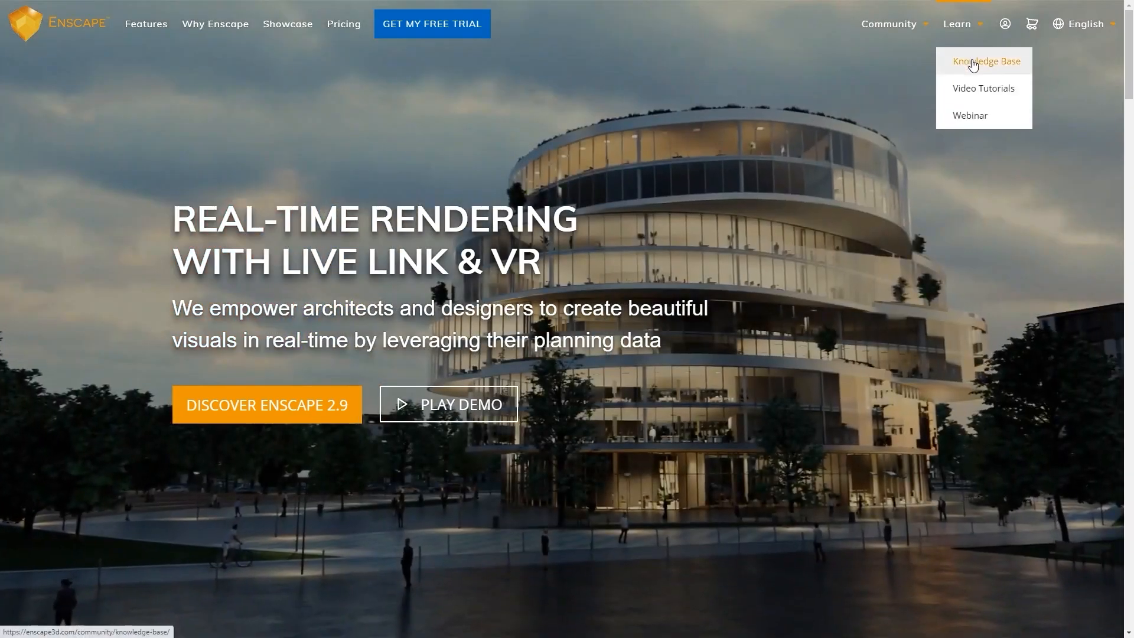
left_click(972, 62)
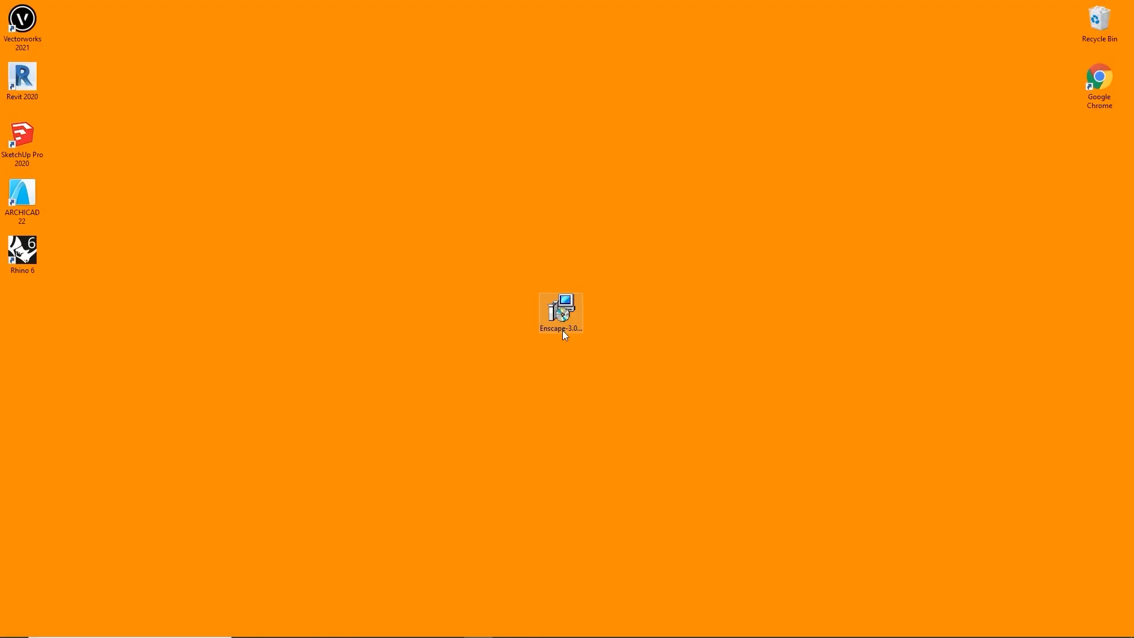
Run the Enscape-3.0 installer, accept the license agreement, and complete the installation
double_click(563, 331)
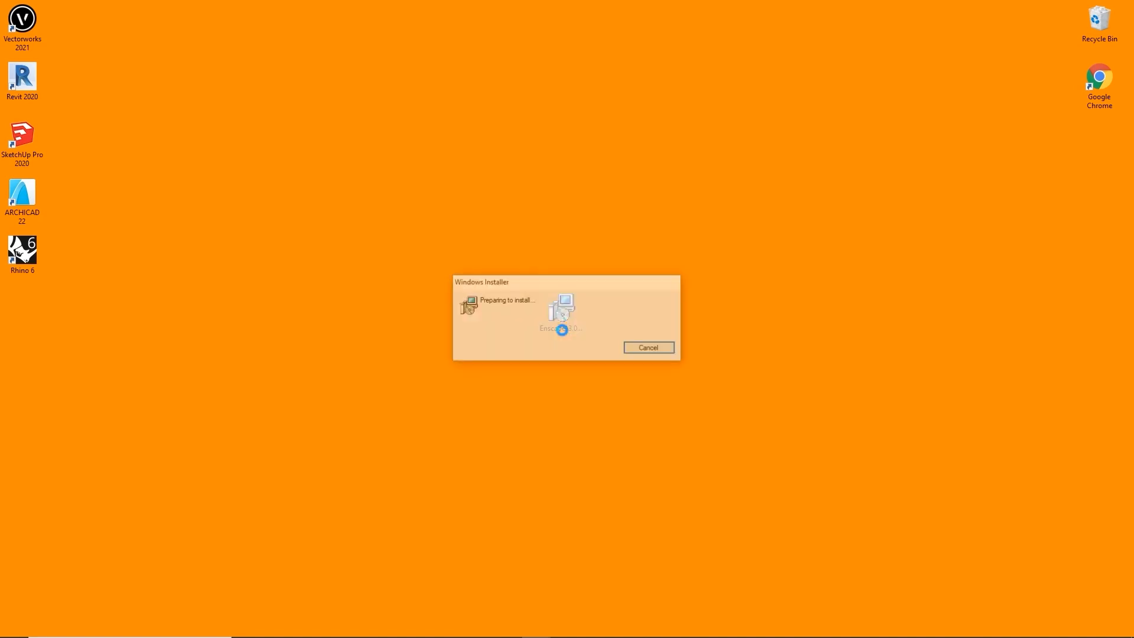
key("Return")
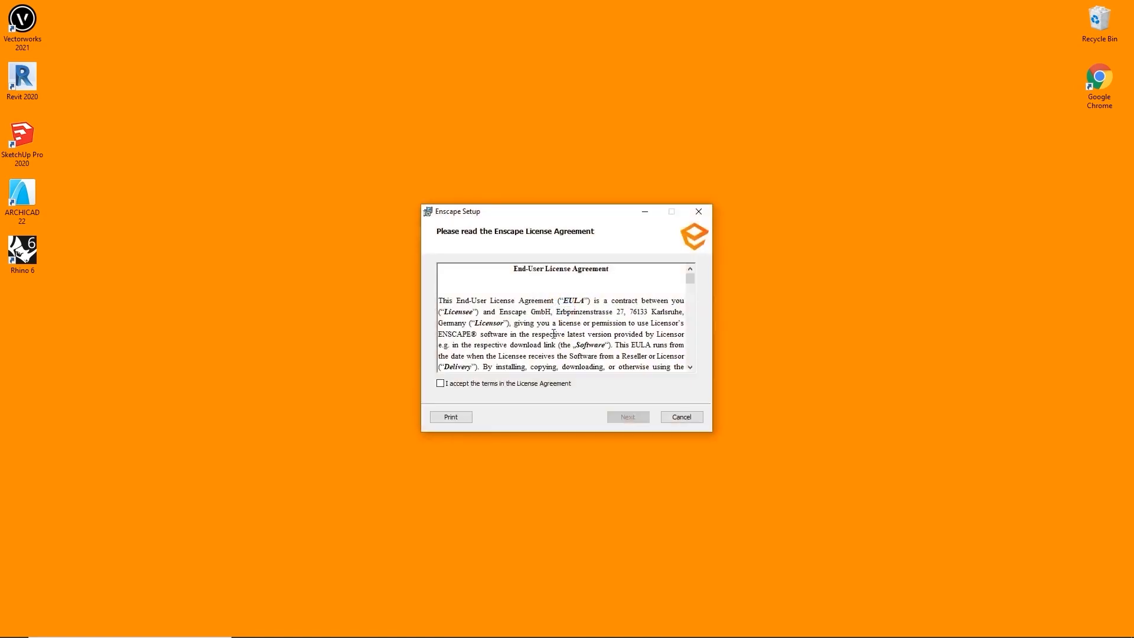
left_click(522, 383)
left_click(628, 416)
left_click(628, 417)
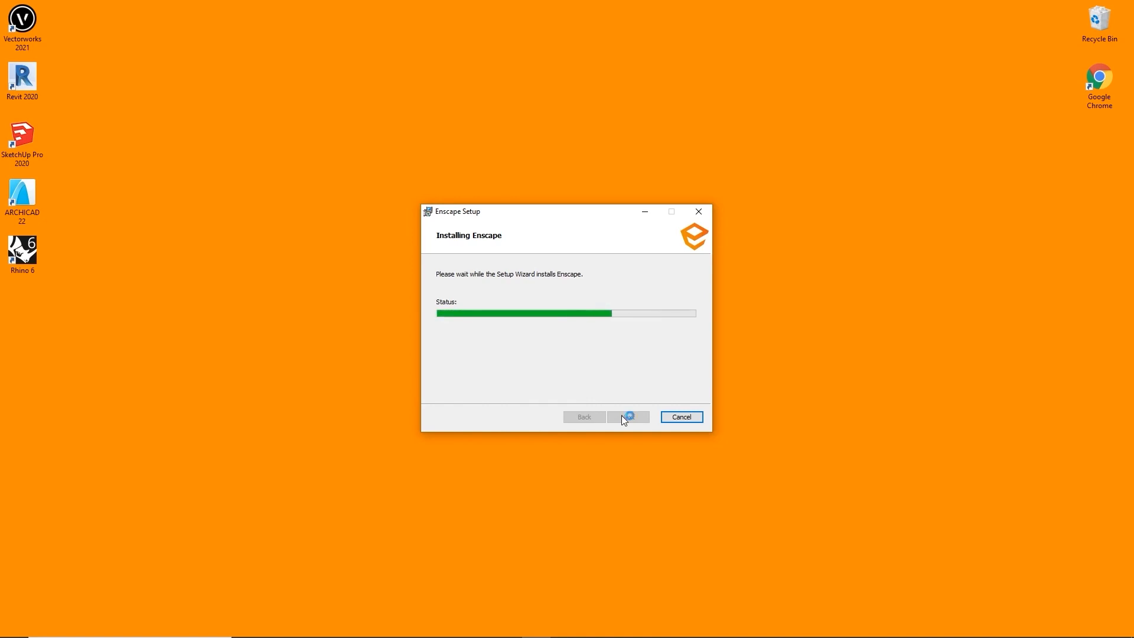
left_click(623, 417)
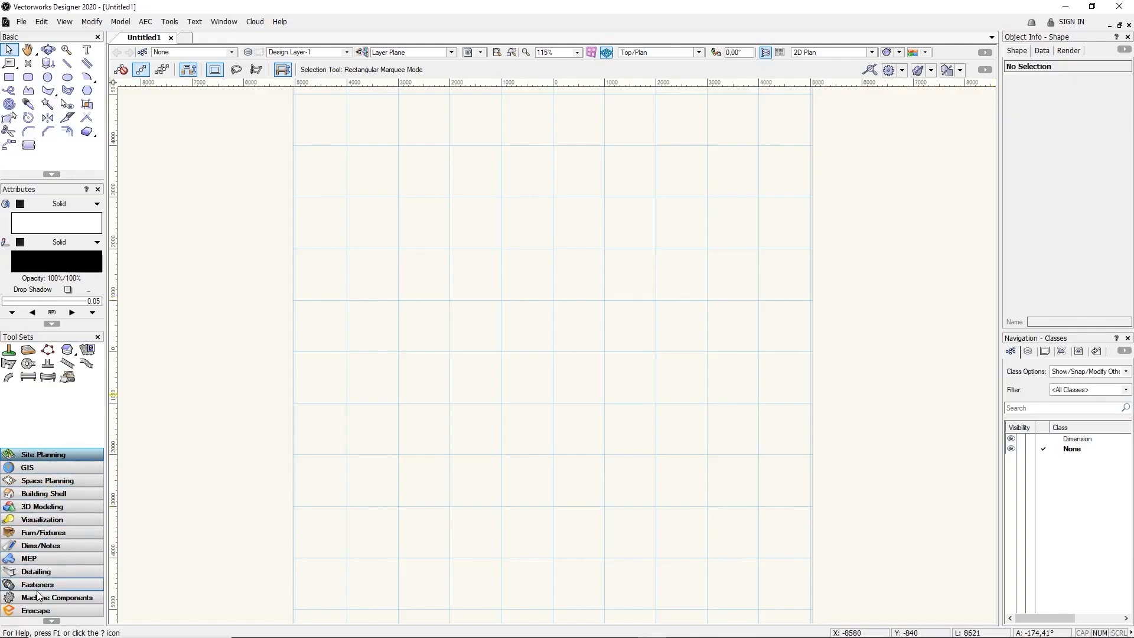
Add Enscape to the workspace via Tools > Third-party > Enscape and start the live render
left_click(39, 613)
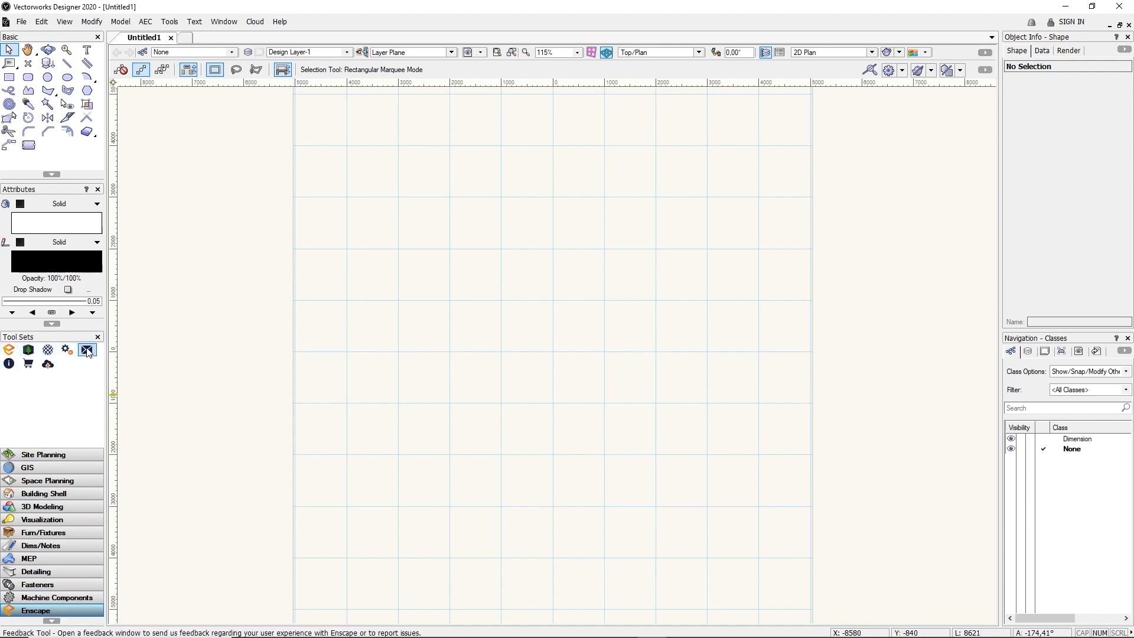
left_click(174, 22)
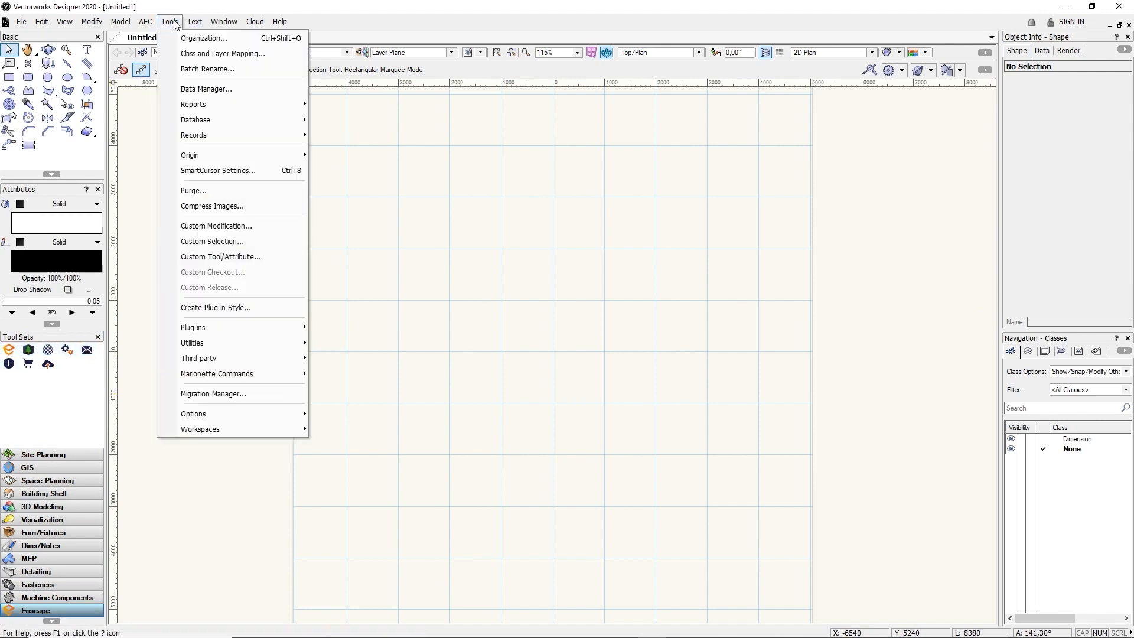
mouse_move(235, 361)
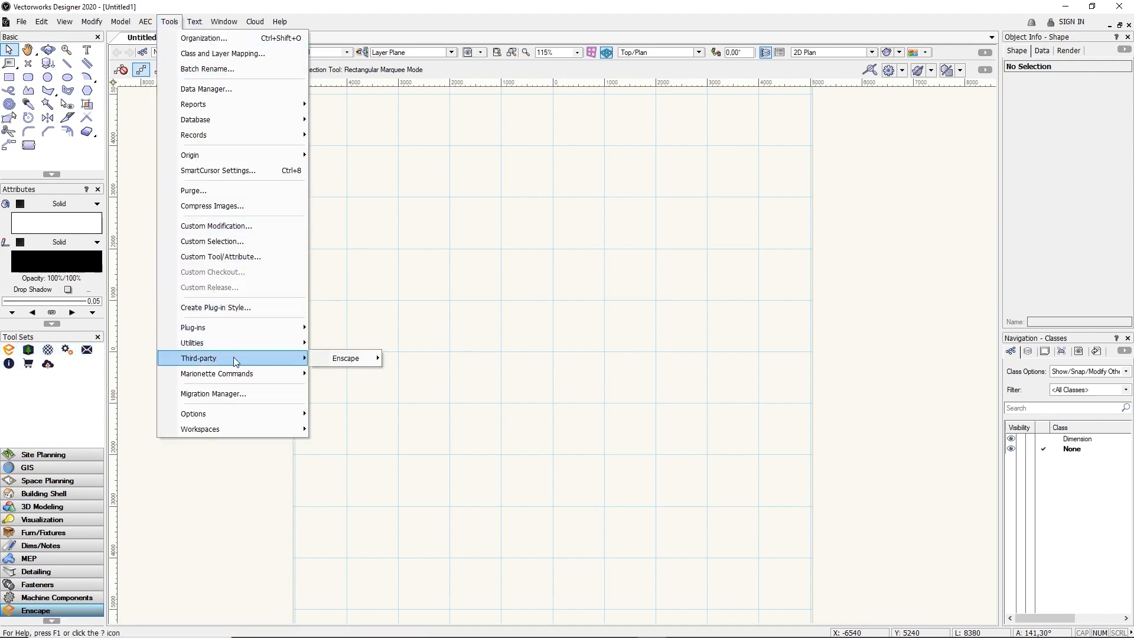
mouse_move(342, 360)
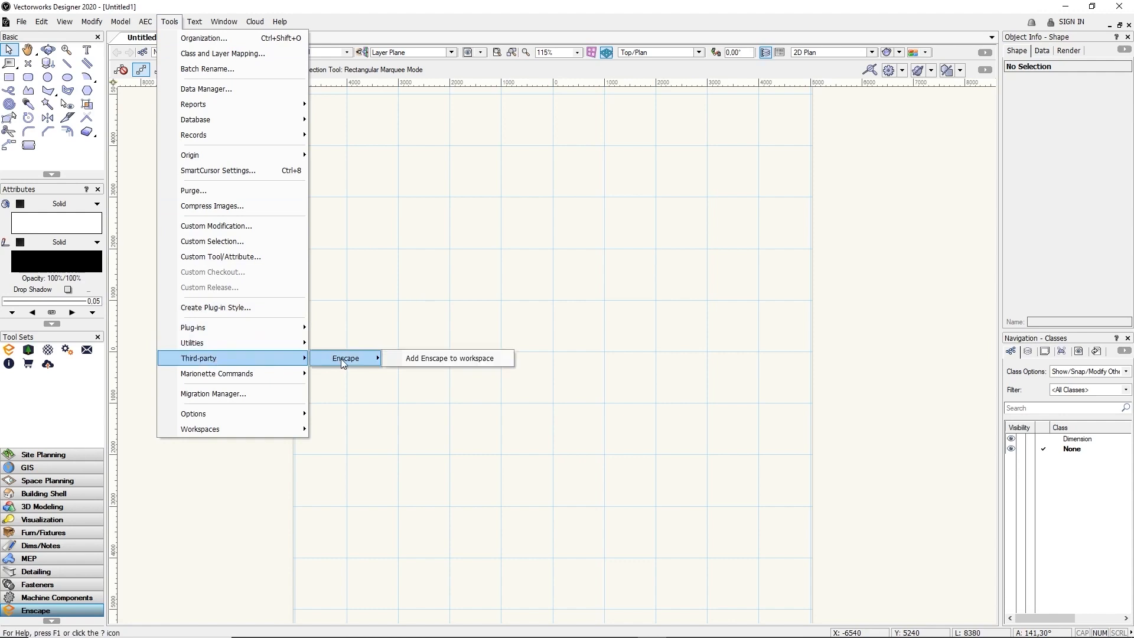
left_click(427, 362)
left_click(12, 352)
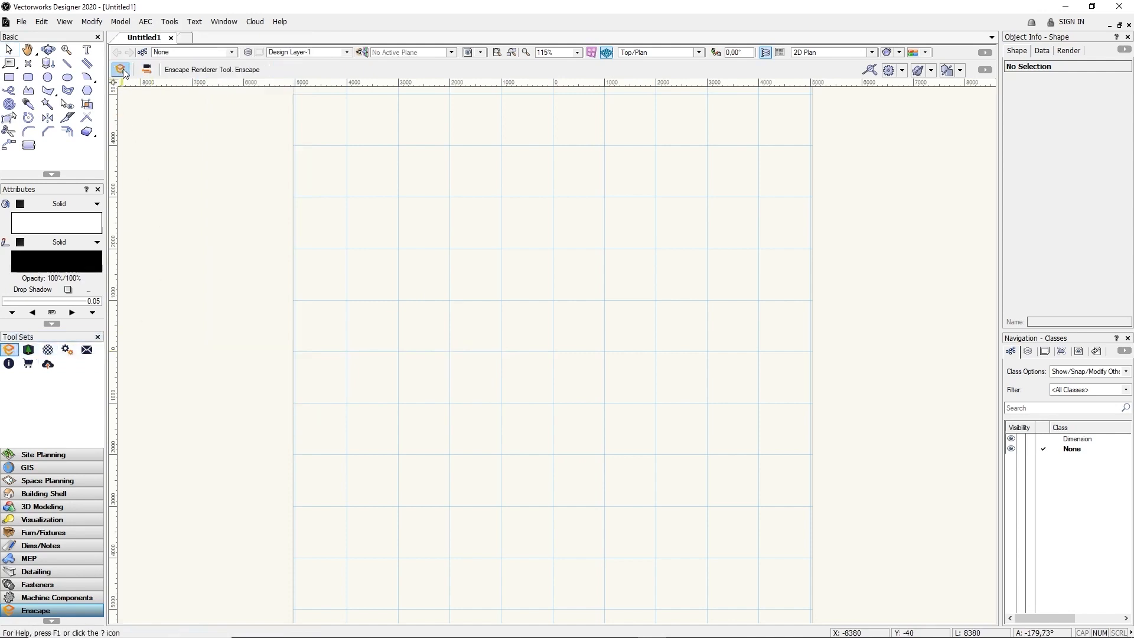
left_click(122, 69)
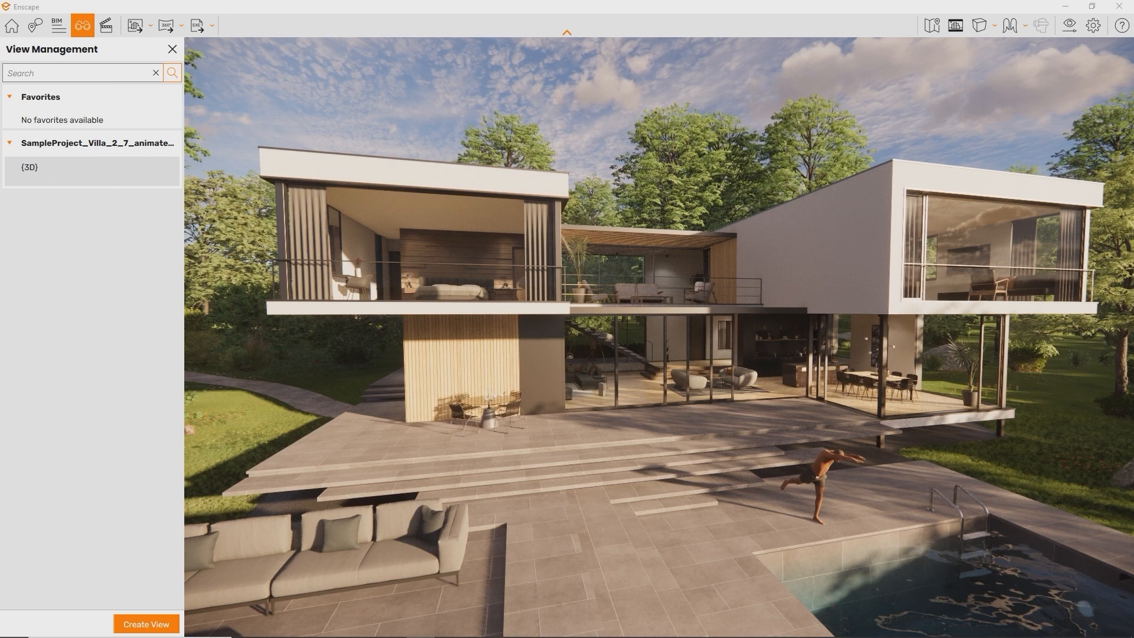
Pull the camera back to frame the sofa and parasol, and set the time of day to 09:40
key("s")
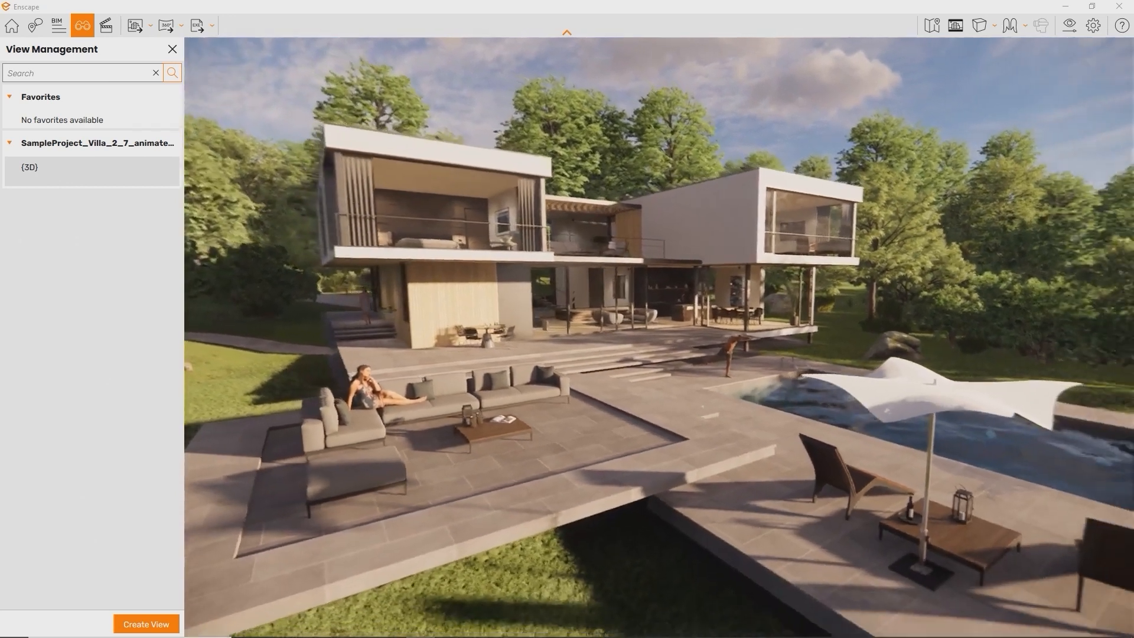
right_click_drag(342, 476, 445, 476, "shift")
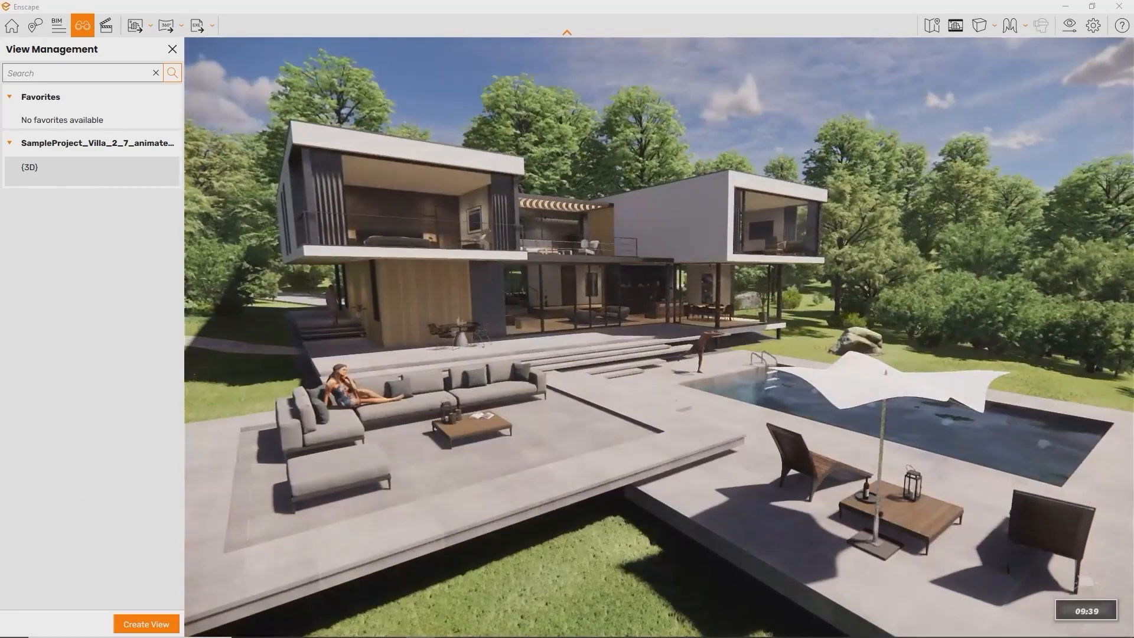
Save the current camera as Enscape 3D view 3, then switch between saved views, ending on the poolside exterior
left_click(145, 624)
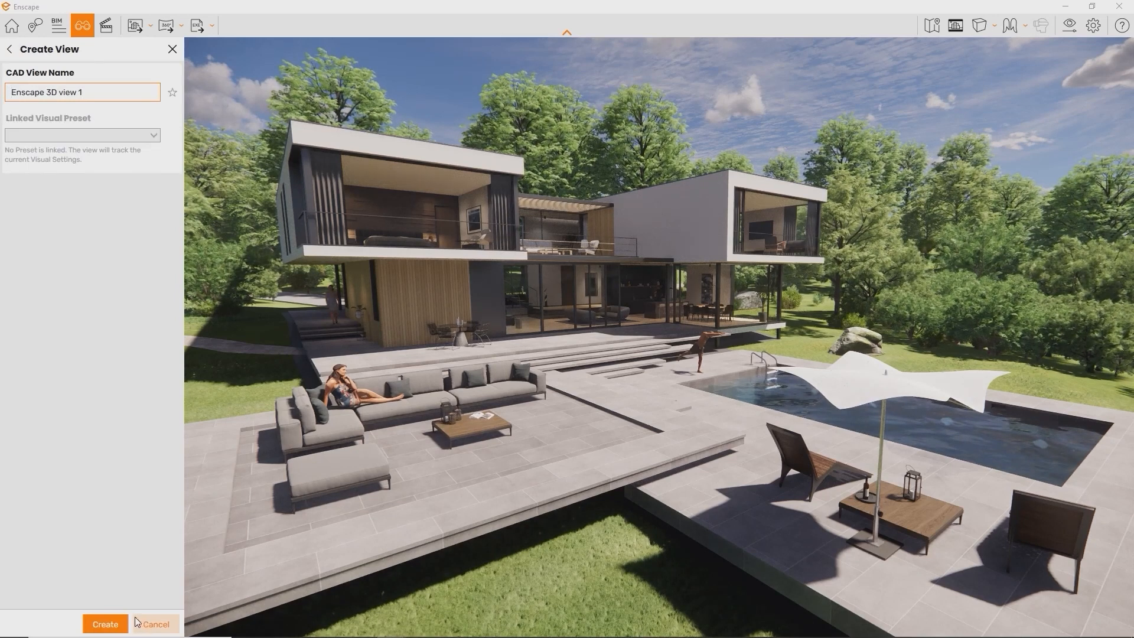
left_click(106, 624)
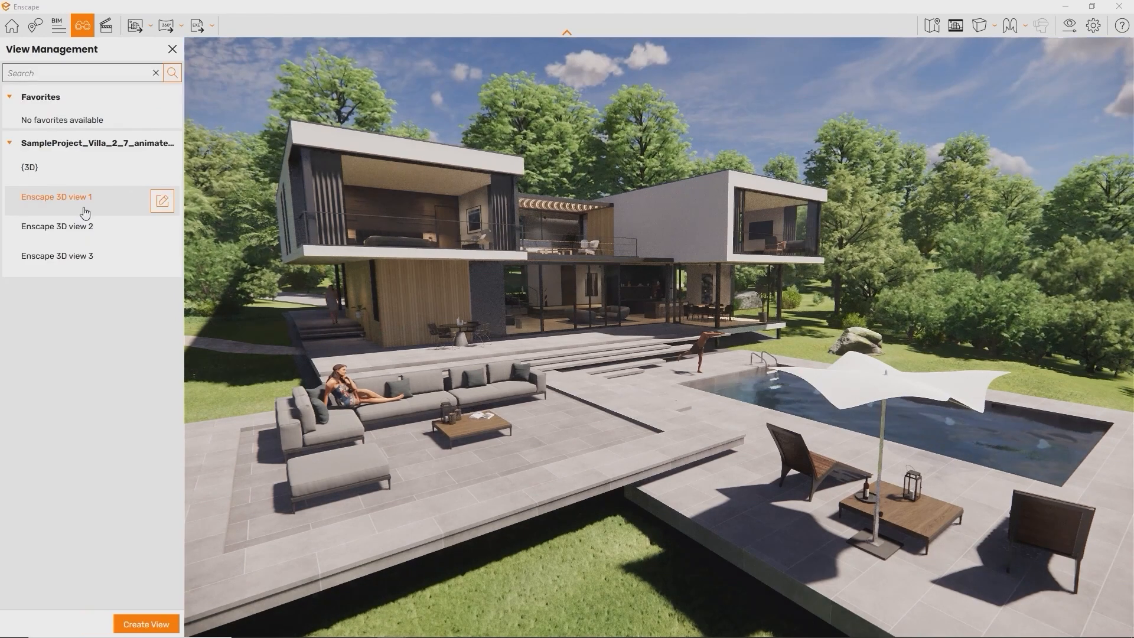
left_click(81, 260)
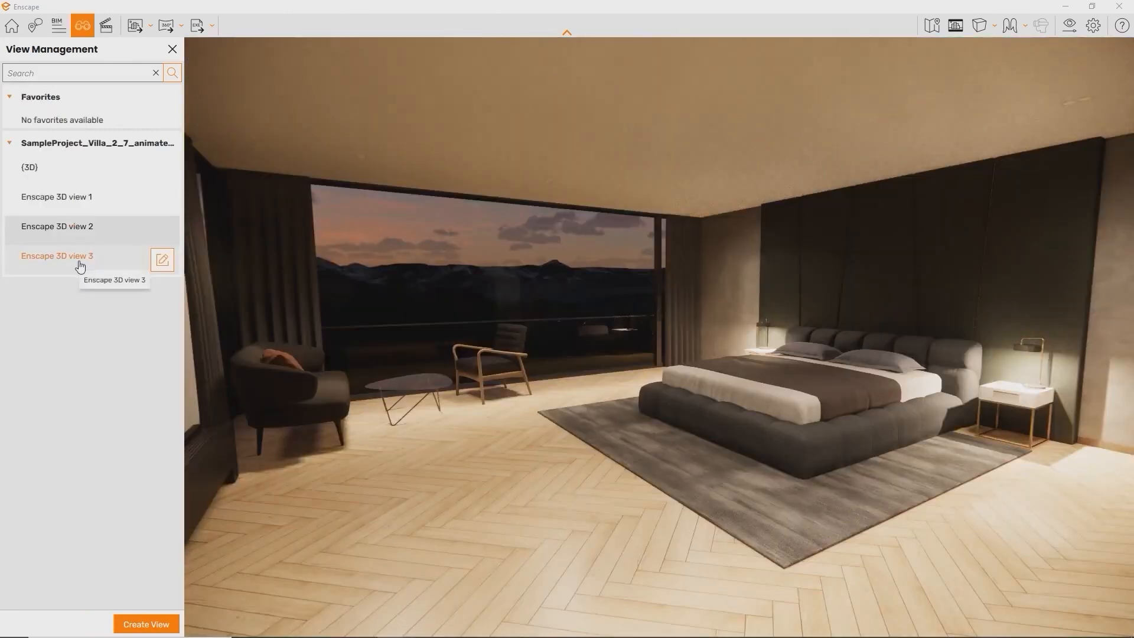
left_click(80, 260)
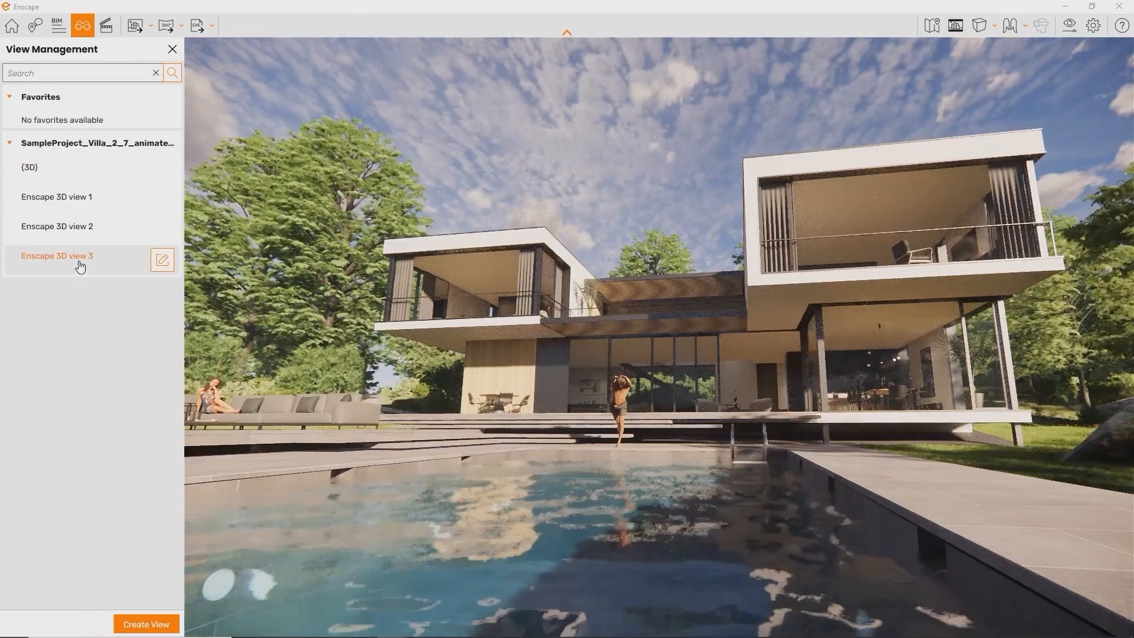
Return to Home mode and show the Help sidebar of navigation controls
left_click(11, 27)
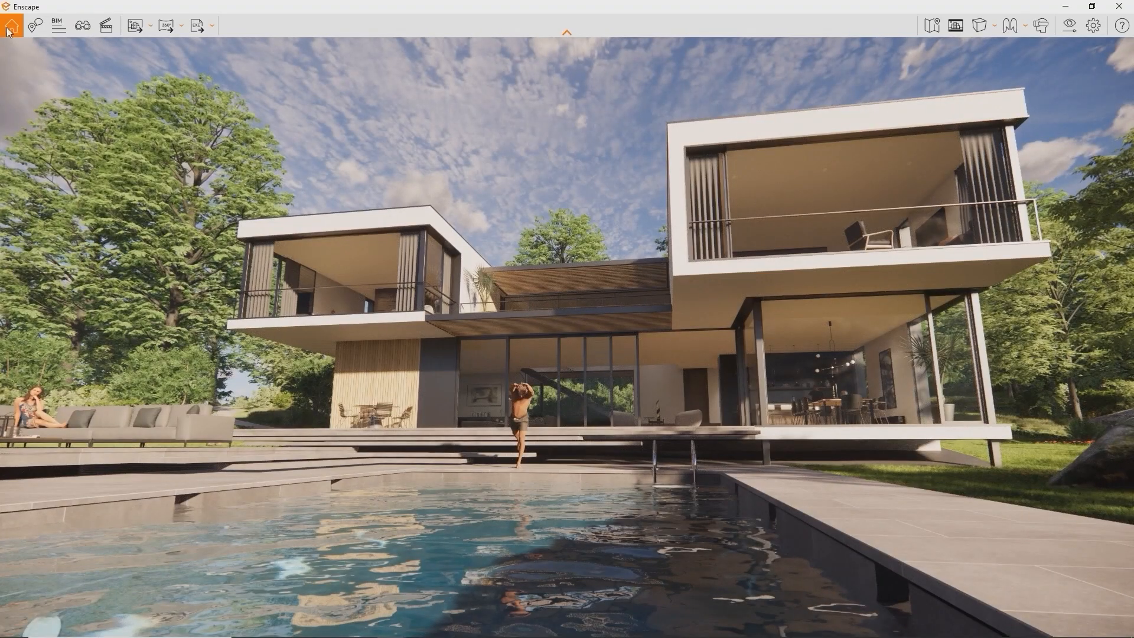
left_click(1126, 33)
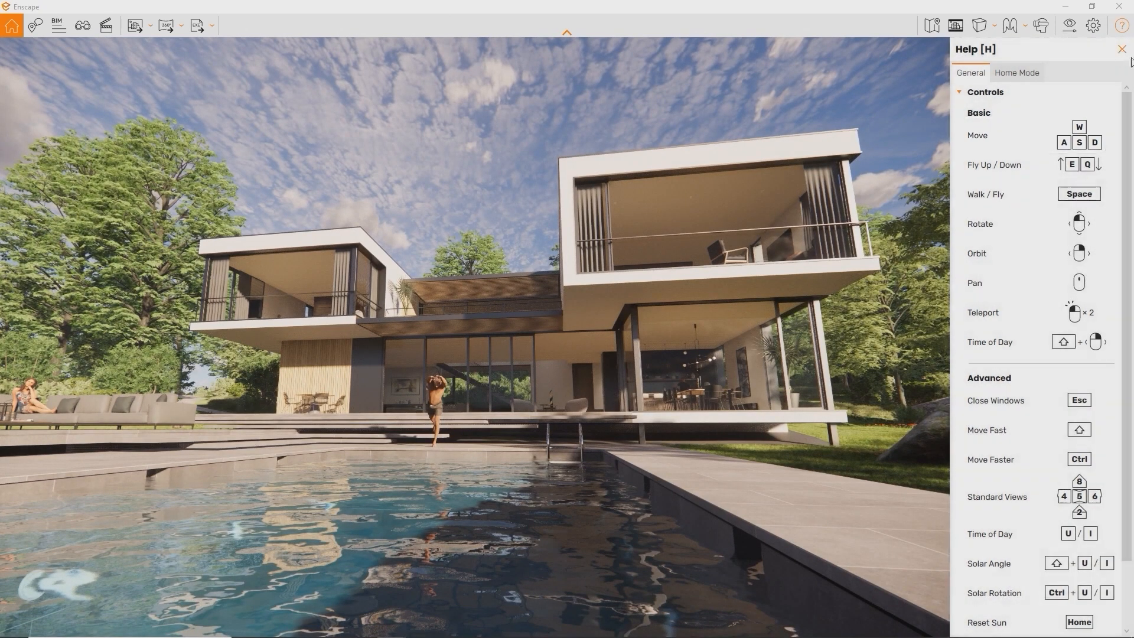
Slide the camera along the pool and rotate the view to face the house
key("w")
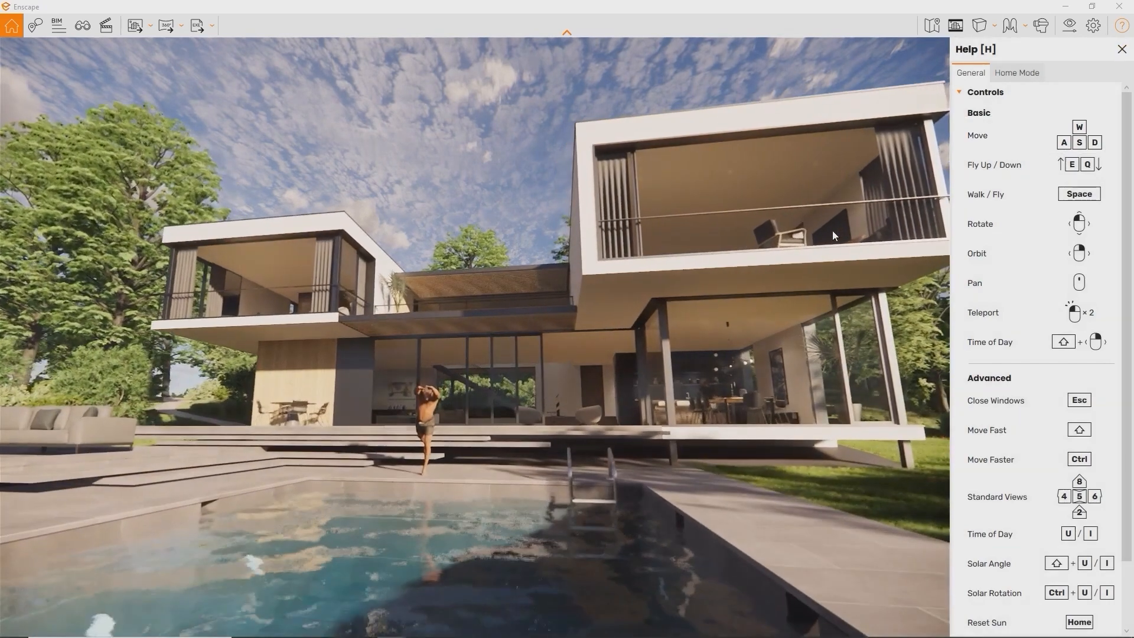
key("s")
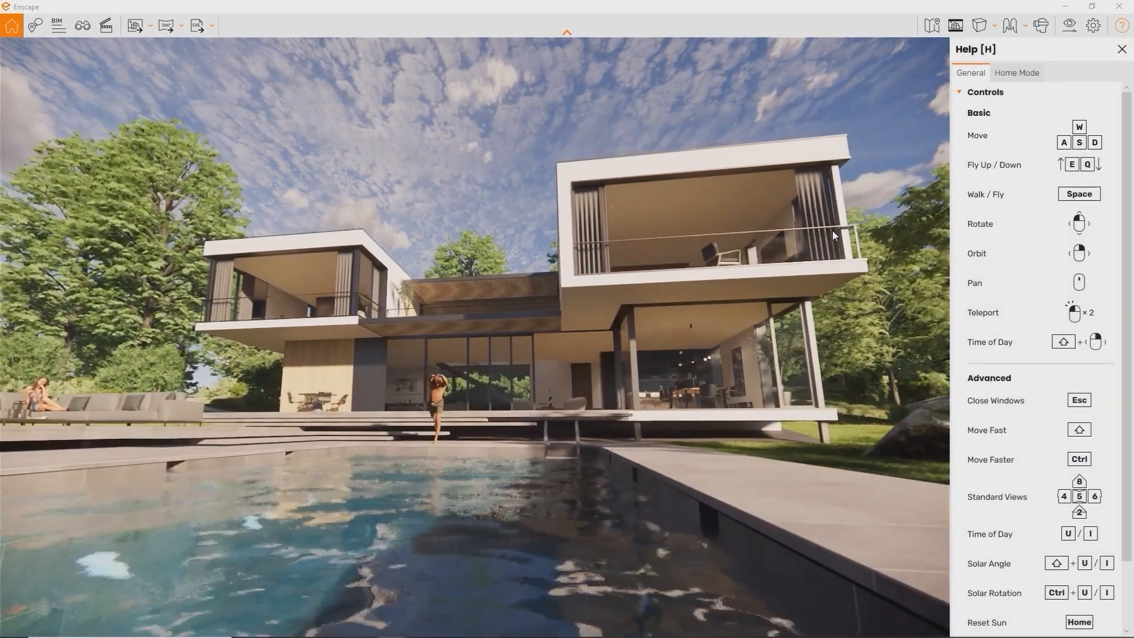
key("a")
key("d")
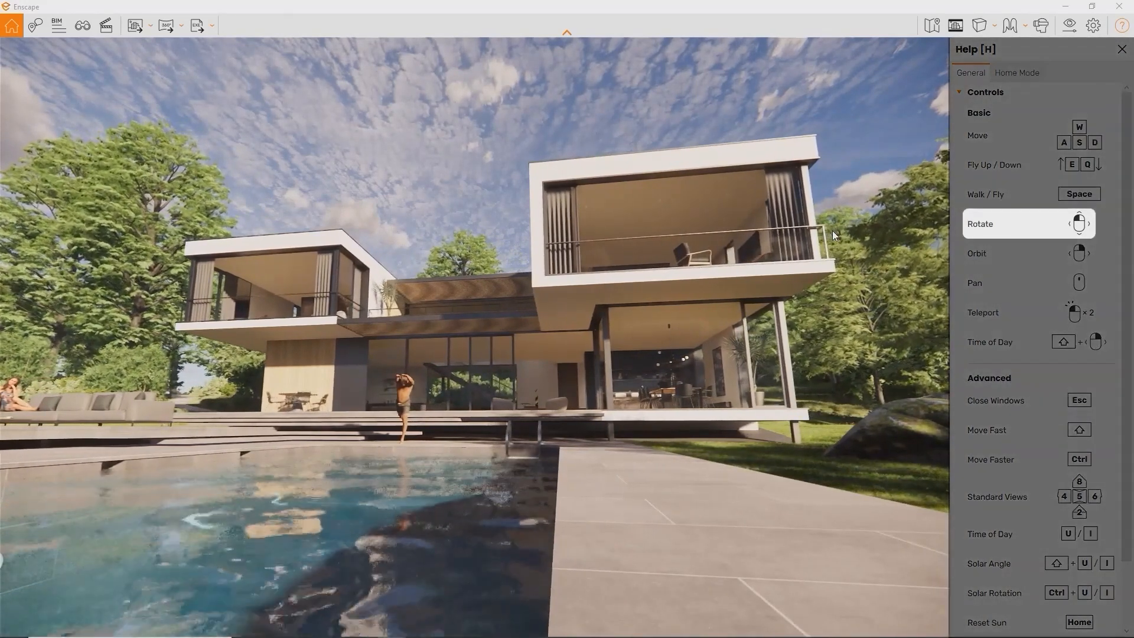
left_click_drag(831, 230, 374, 229)
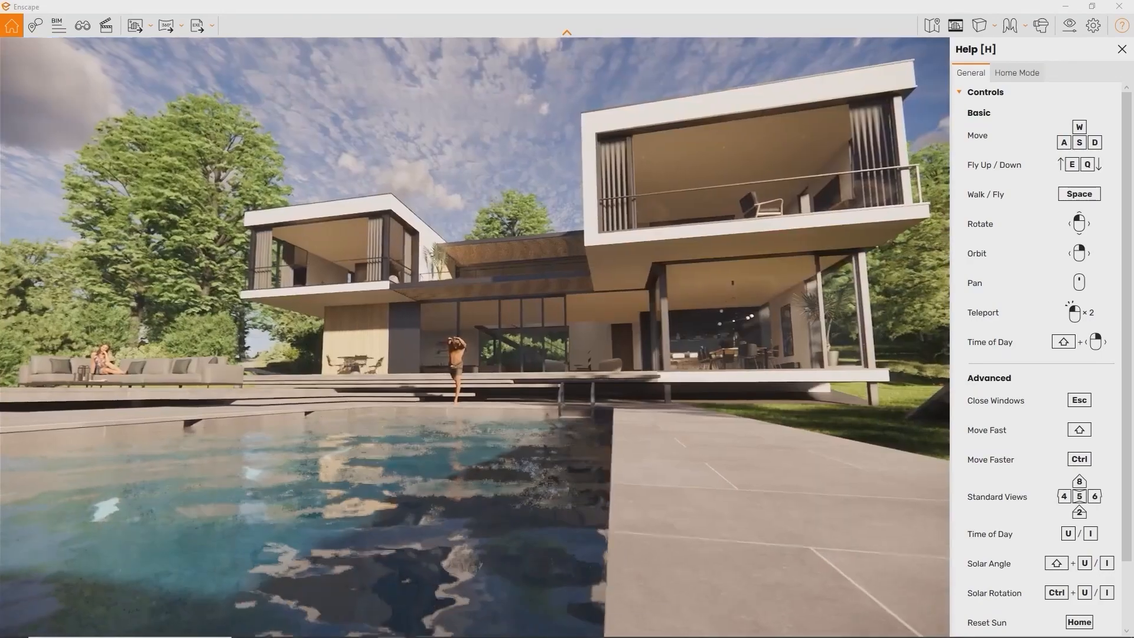
Walk through the glass doors and living room, rising to look down on the kitchen island
key("w")
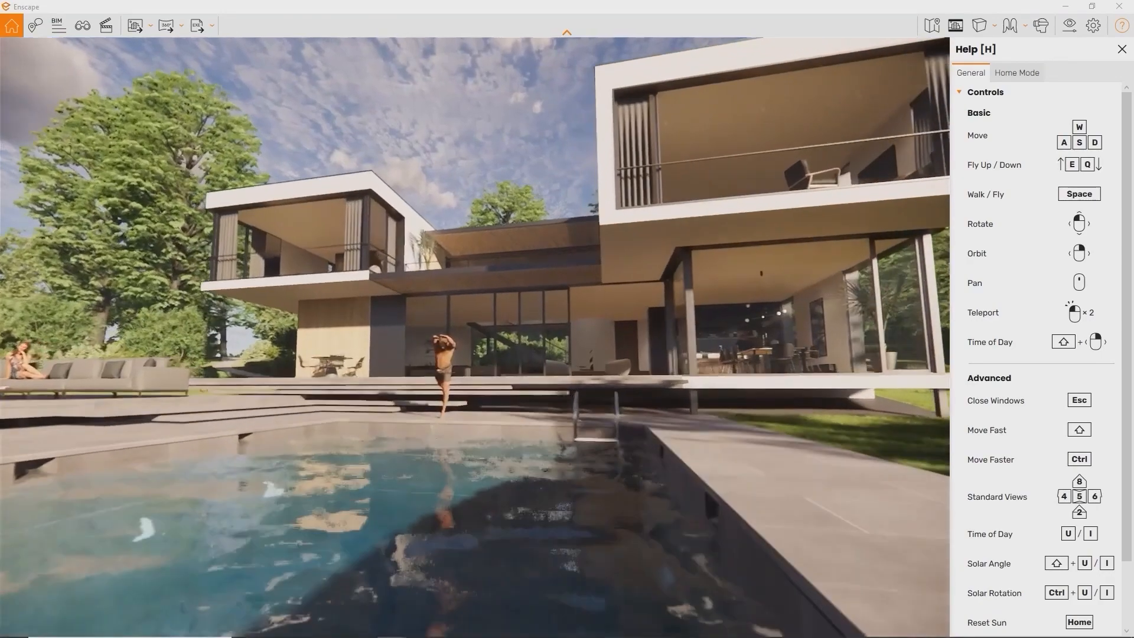
key("w")
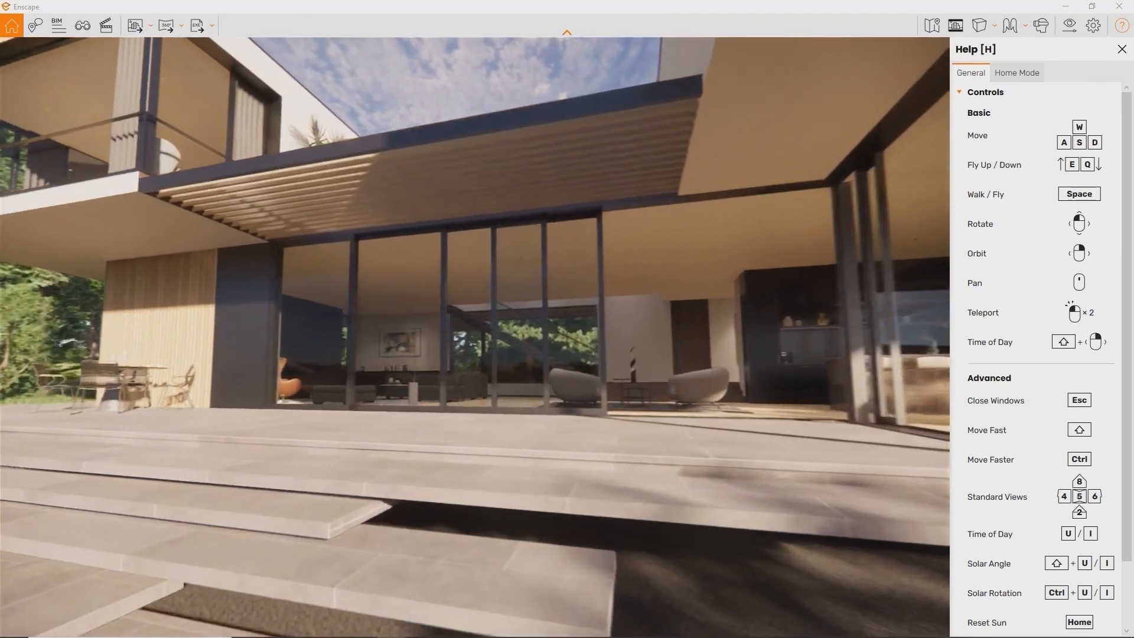
key("w")
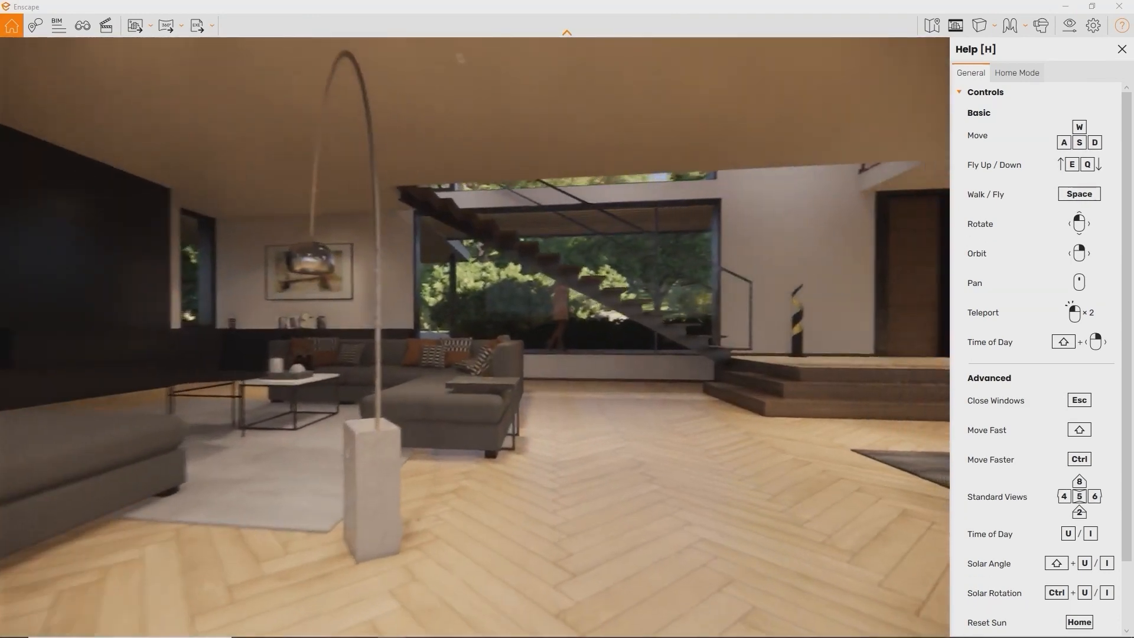
key("w")
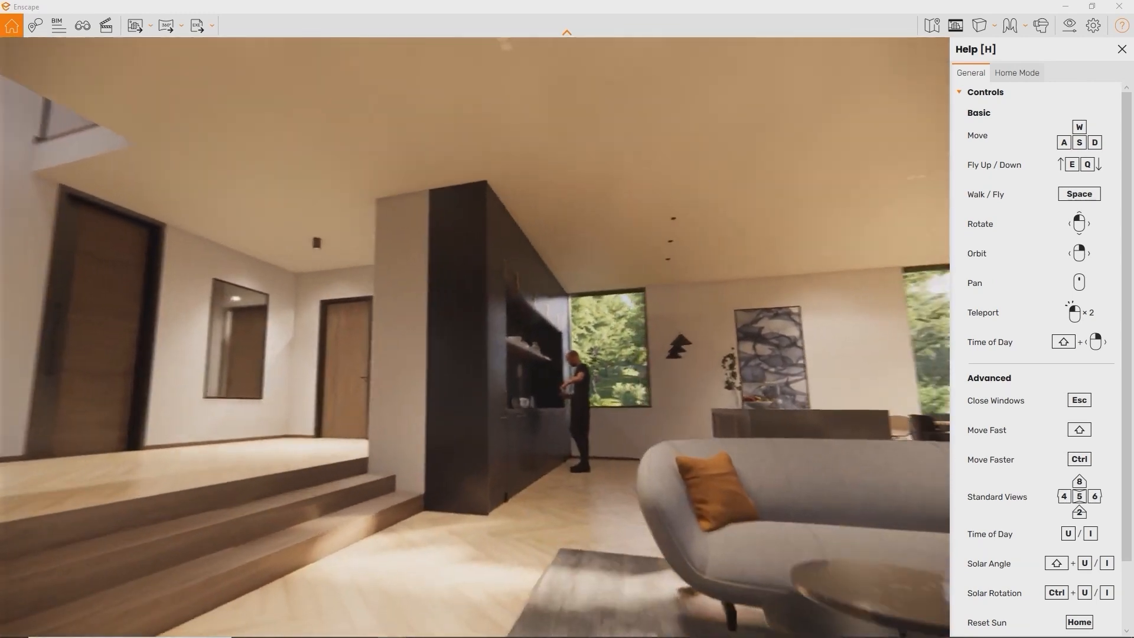
key("w")
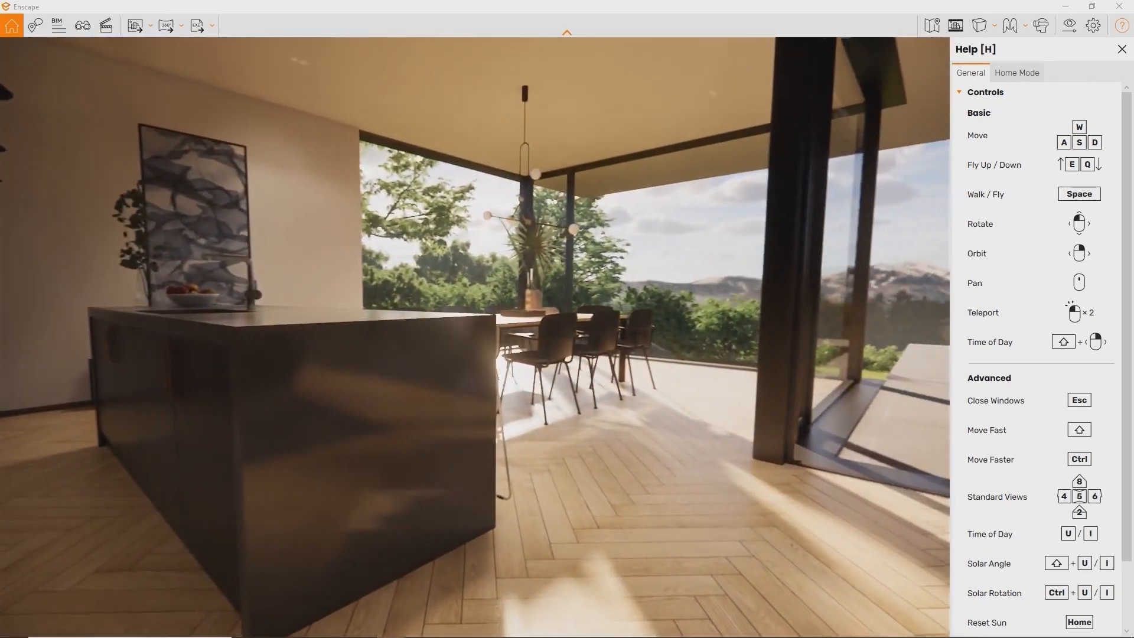
key("e")
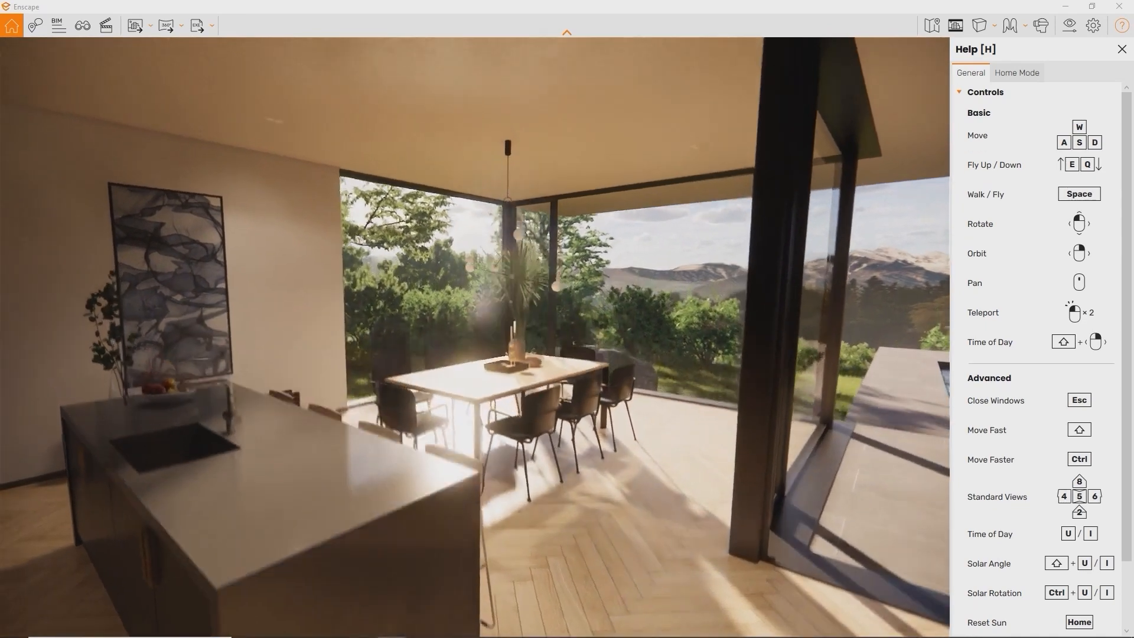
left_click_drag(833, 231, 813, 260)
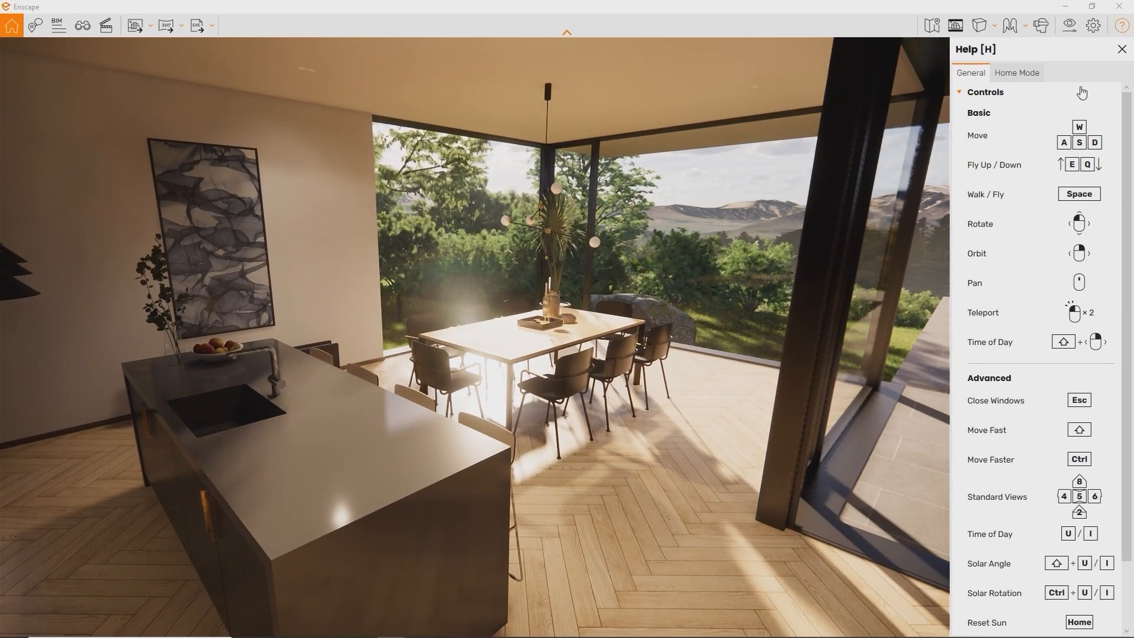
Show the Input tab of Renderer Window Settings with mouse, height reference and hotkey options
left_click(1090, 30)
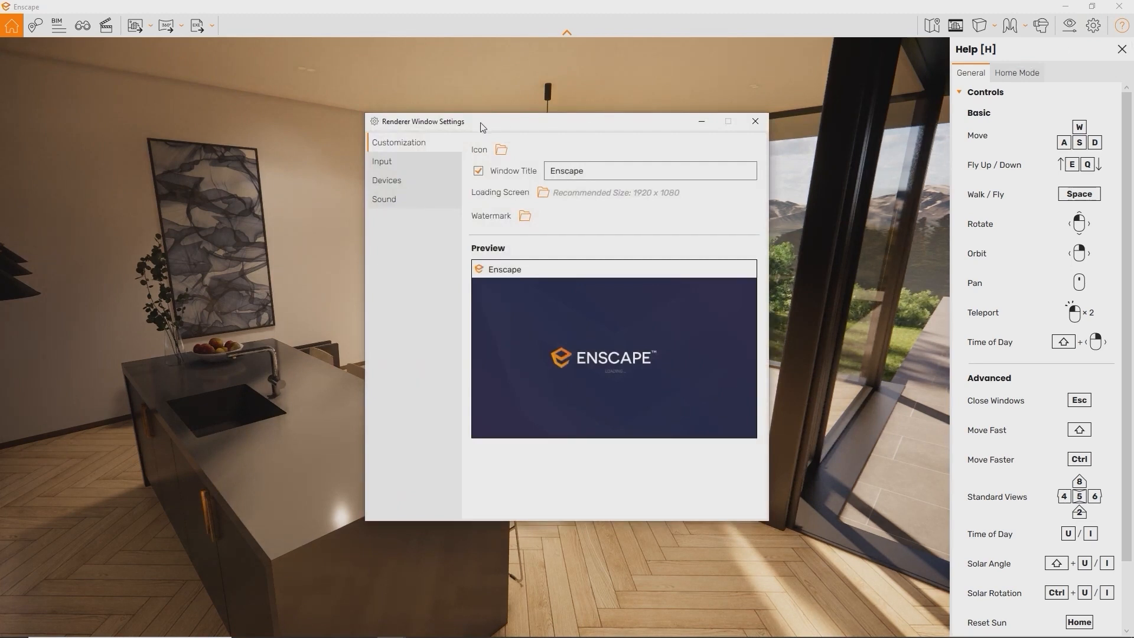
left_click(409, 164)
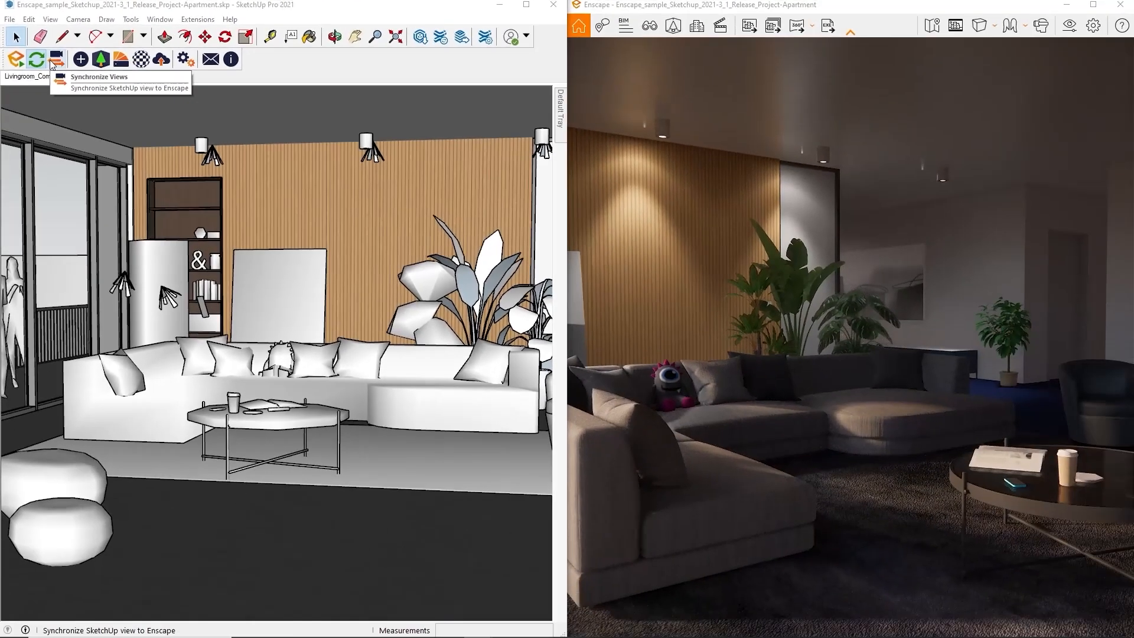
Turn on Synchronize Views so Enscape follows the orbited SketchUp living room, then open Enscape settings
left_click(51, 63)
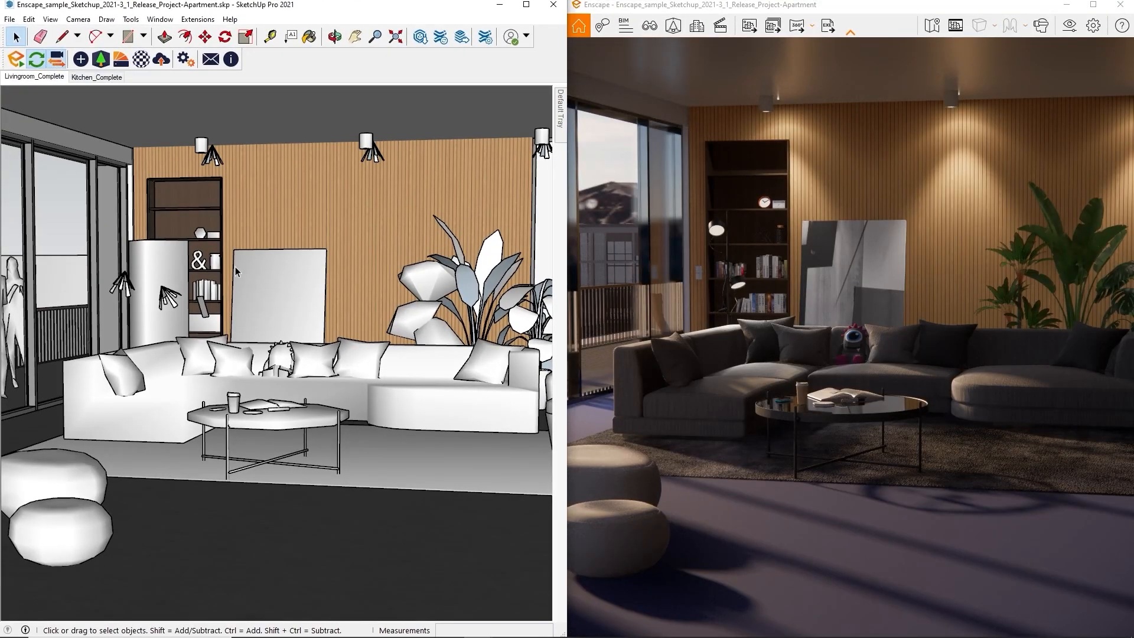
scroll(263, 286, "down", 3)
scroll(264, 286, "up", 4)
mouse_move(285, 285)
middle_mouse_down()
mouse_move(239, 284)
mouse_move(207, 258)
mouse_move(280, 284)
mouse_move(333, 274)
mouse_move(324, 316)
mouse_move(257, 302)
mouse_move(314, 269)
middle_mouse_up()
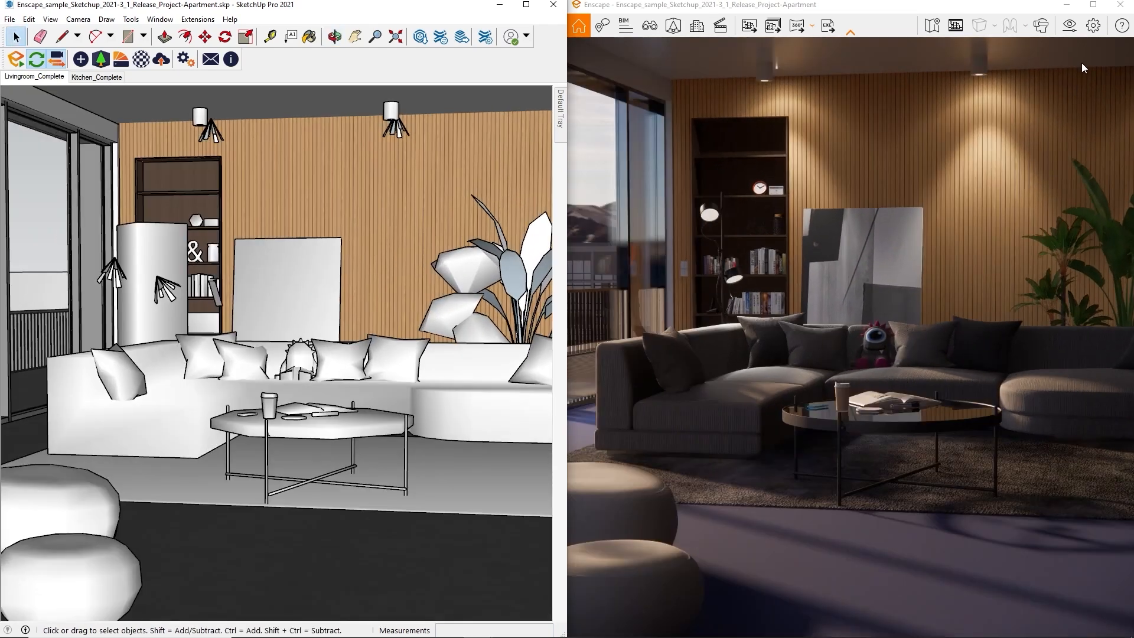
left_click(1093, 27)
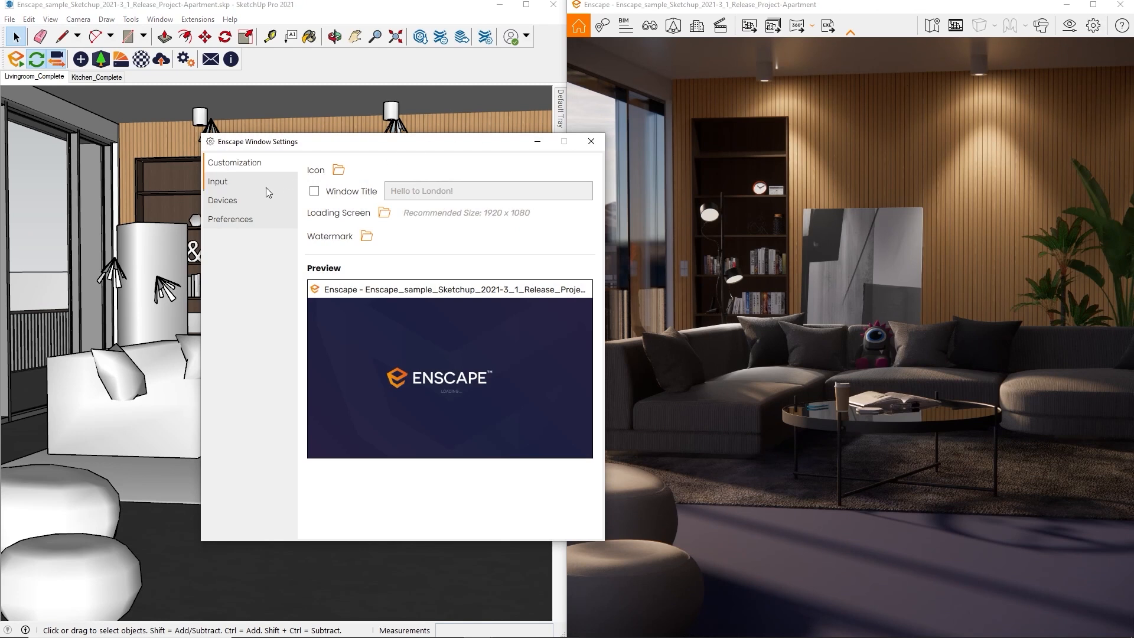
Check the Preferences settings, close Enscape Window Settings, and float the Enscape render window
left_click(255, 224)
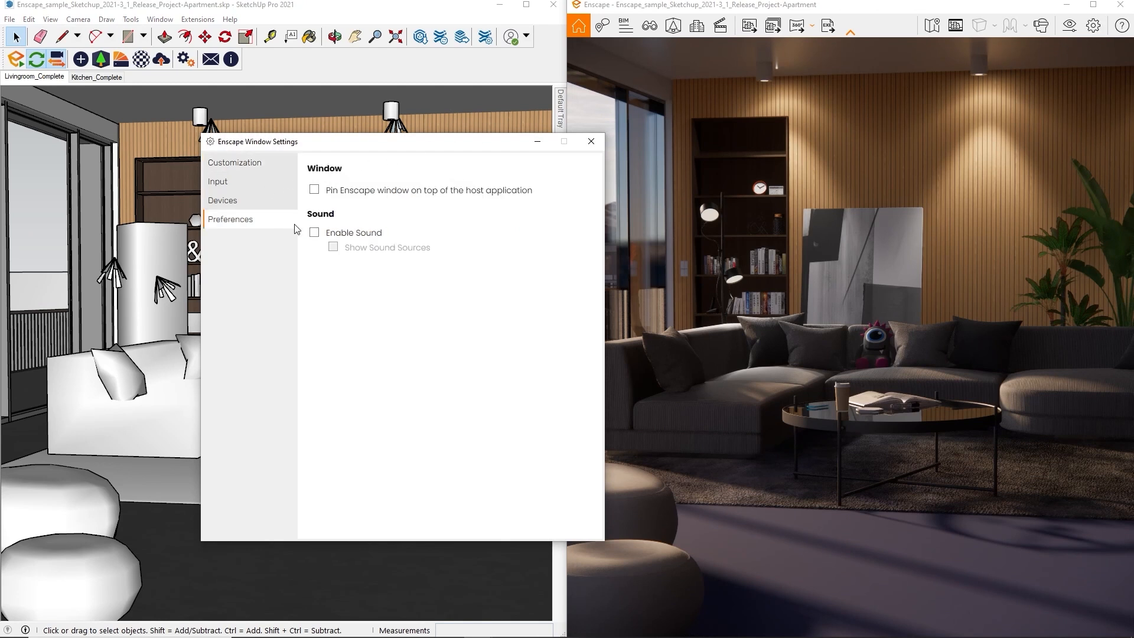
mouse_move(316, 200)
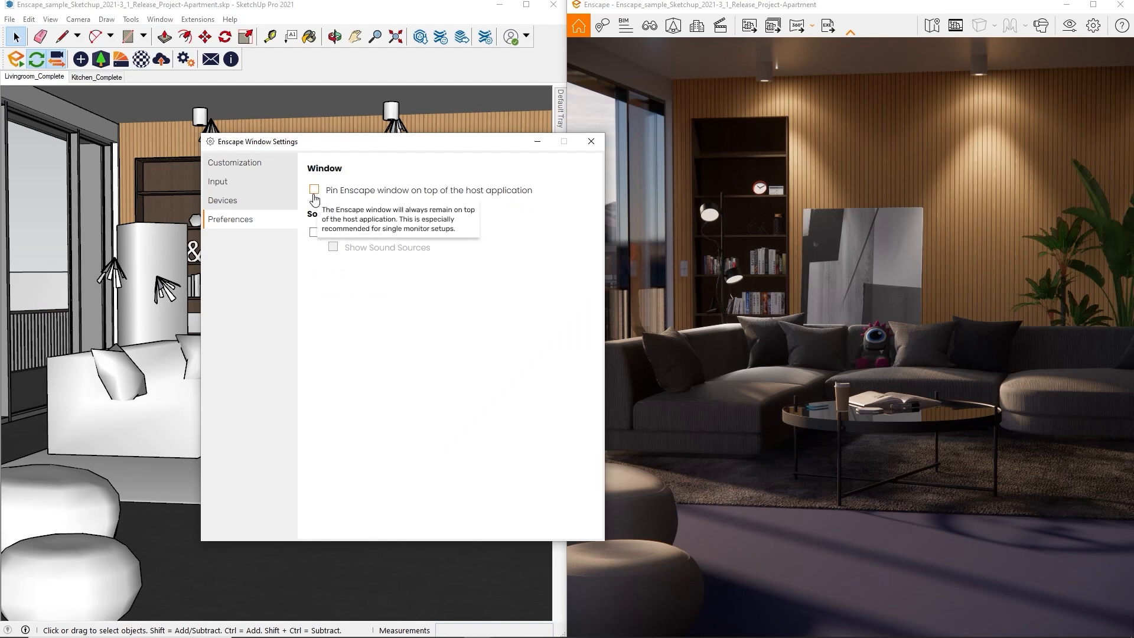
left_click(590, 142)
left_click(529, 16)
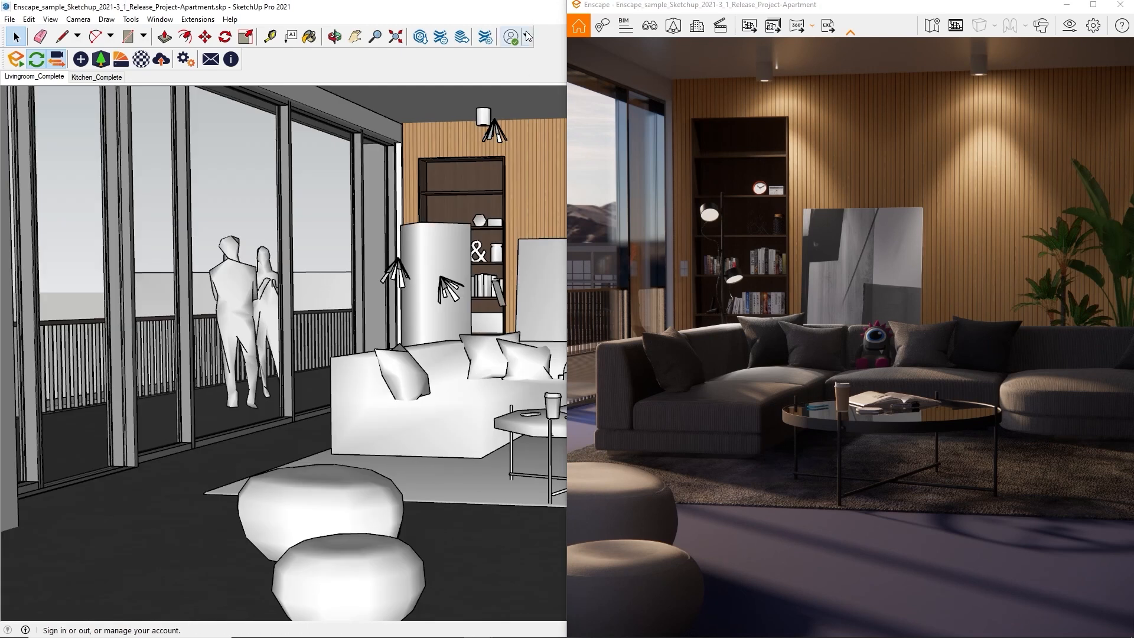
left_click_drag(678, 11, 569, 76)
Move the front round living-room ottoman to the right, then adjust its final position
scroll(272, 321, "down", 2)
mouse_move(313, 330)
middle_mouse_down()
mouse_move(348, 353)
mouse_move(311, 334)
middle_mouse_up()
left_click(332, 476)
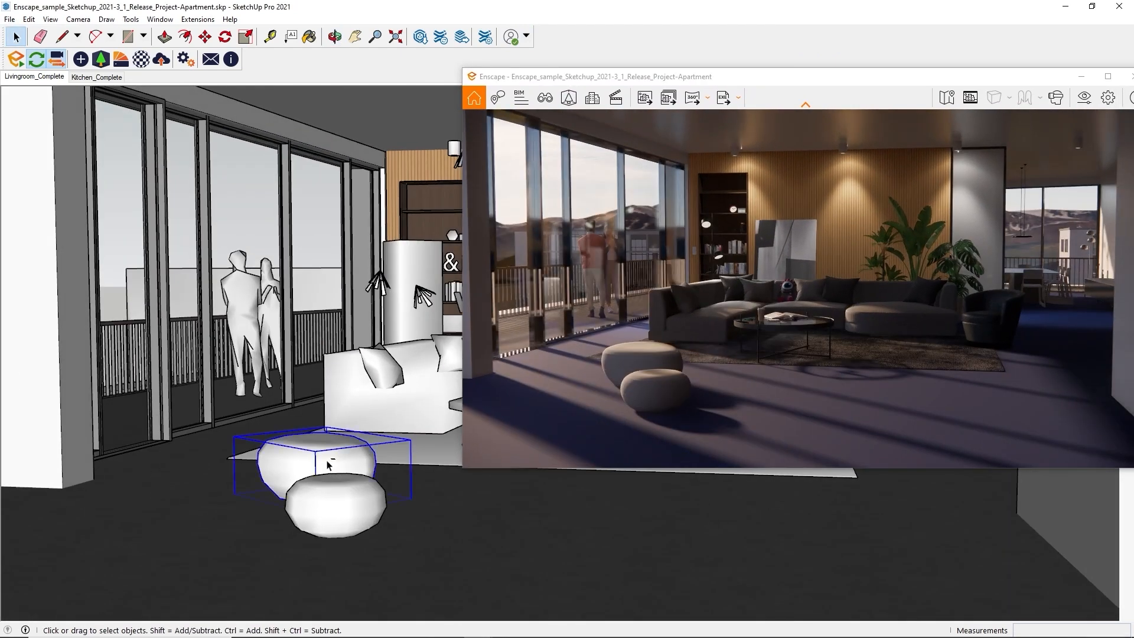
key("m")
left_click(323, 463)
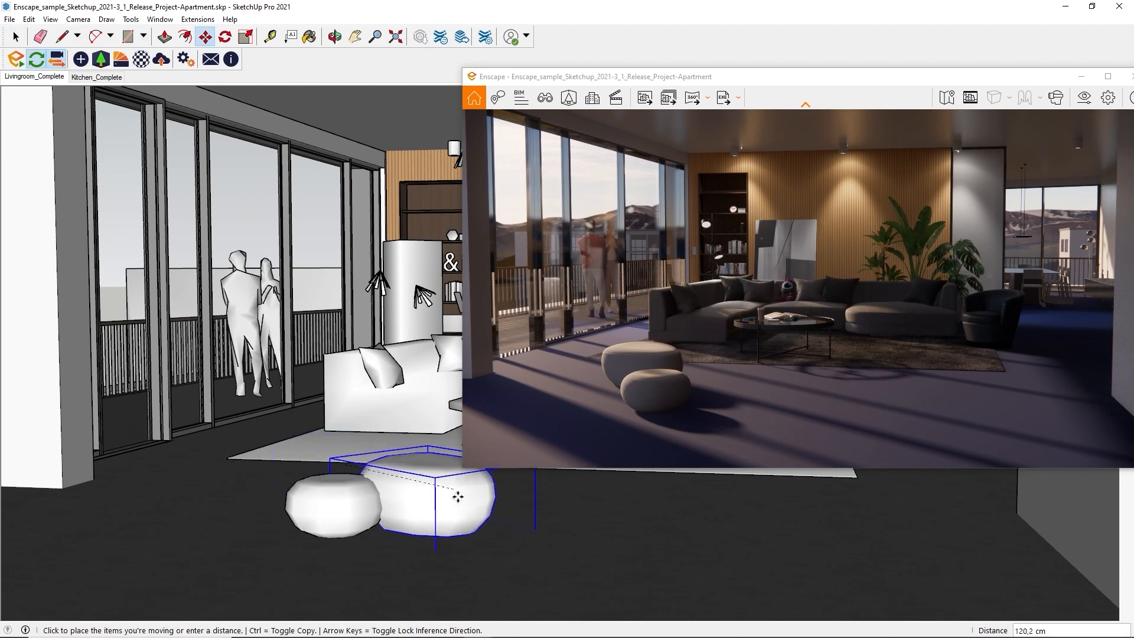
left_click(455, 513)
left_click(349, 498)
left_click(350, 506)
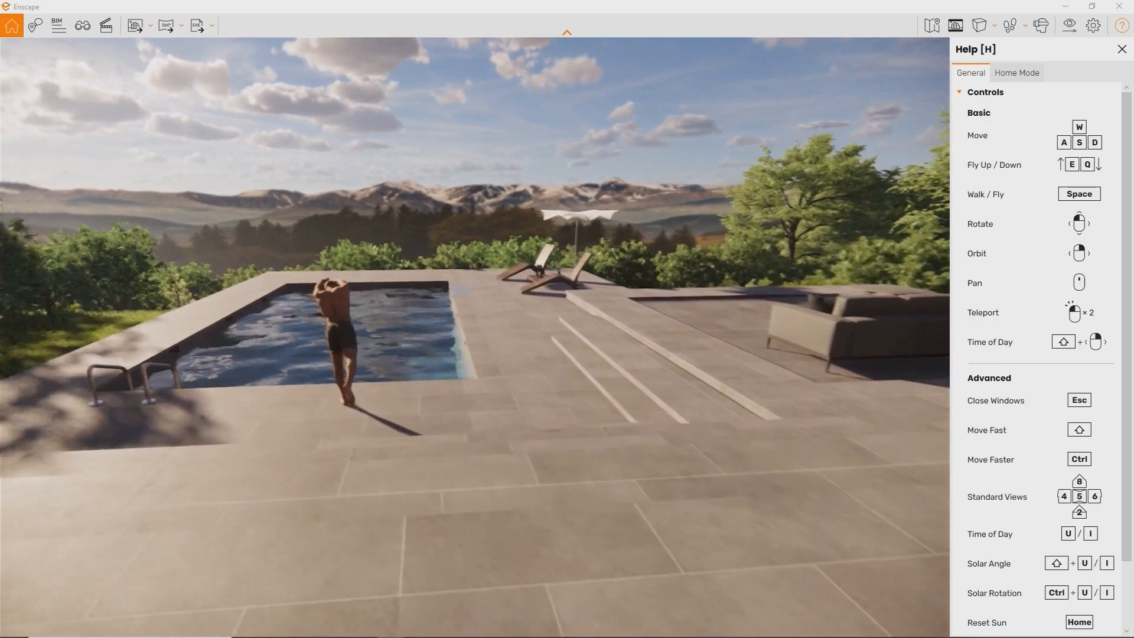
key("w")
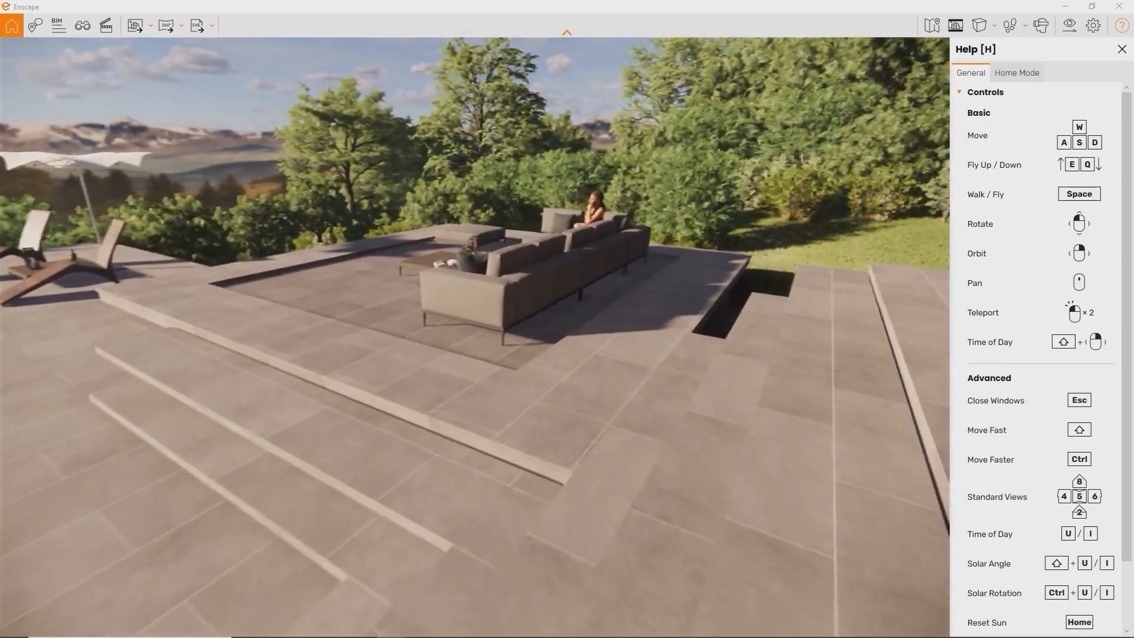
key("w")
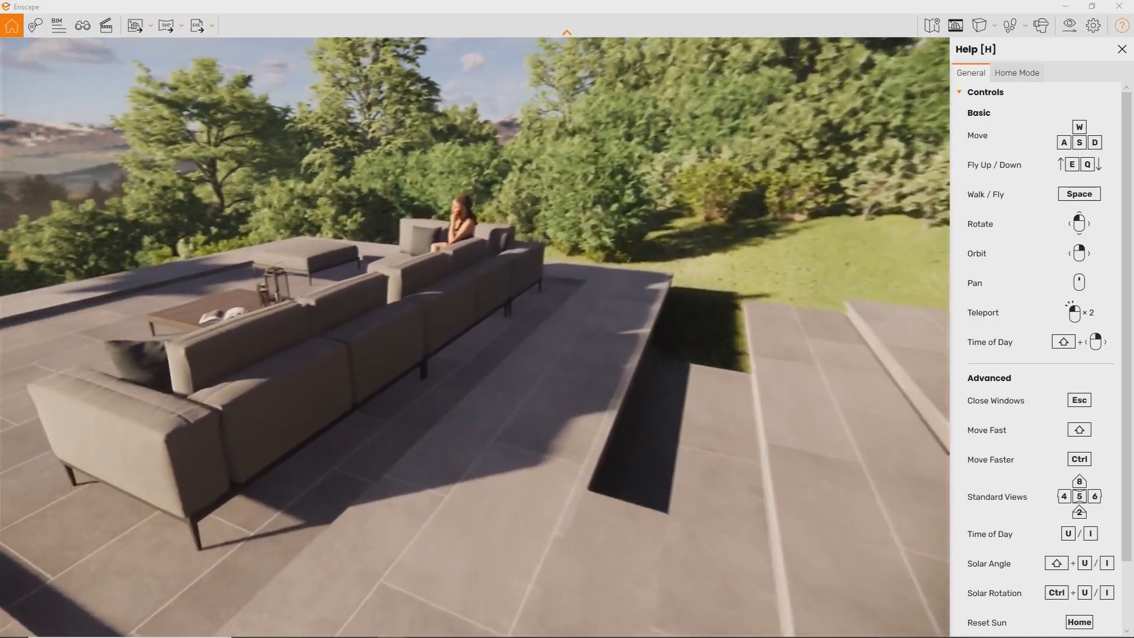
key("w")
key("s")
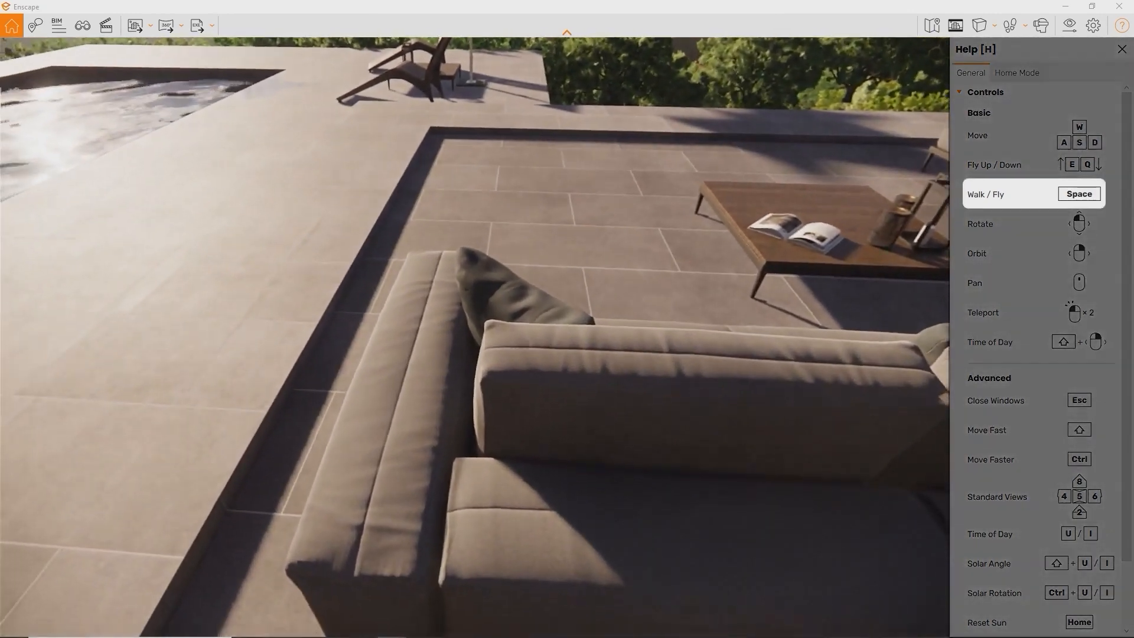
key("w")
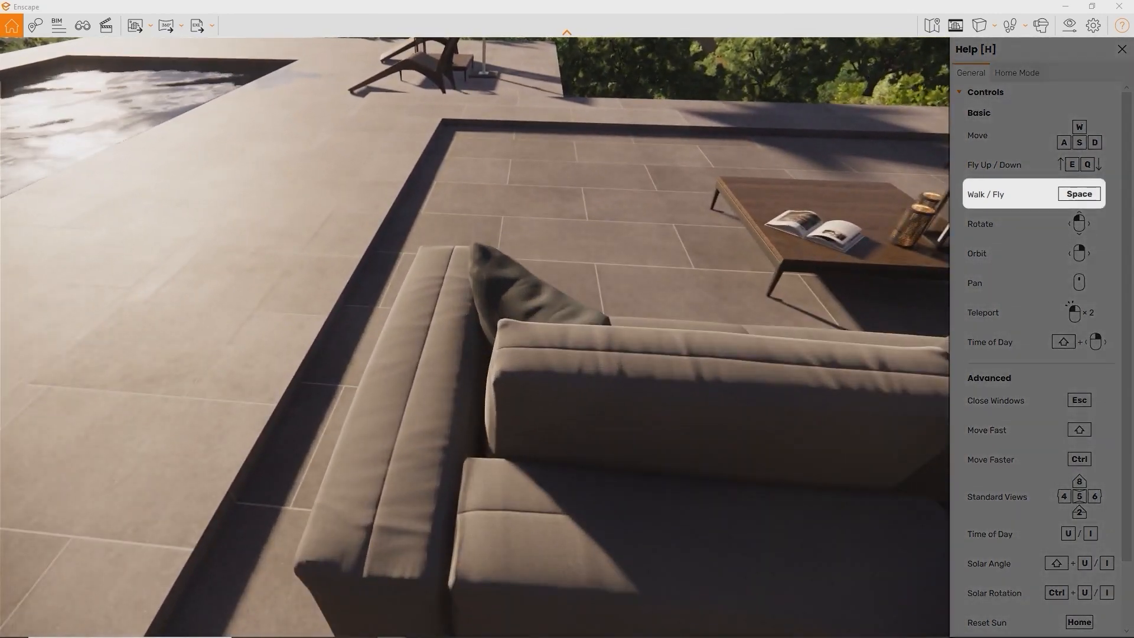
key("s")
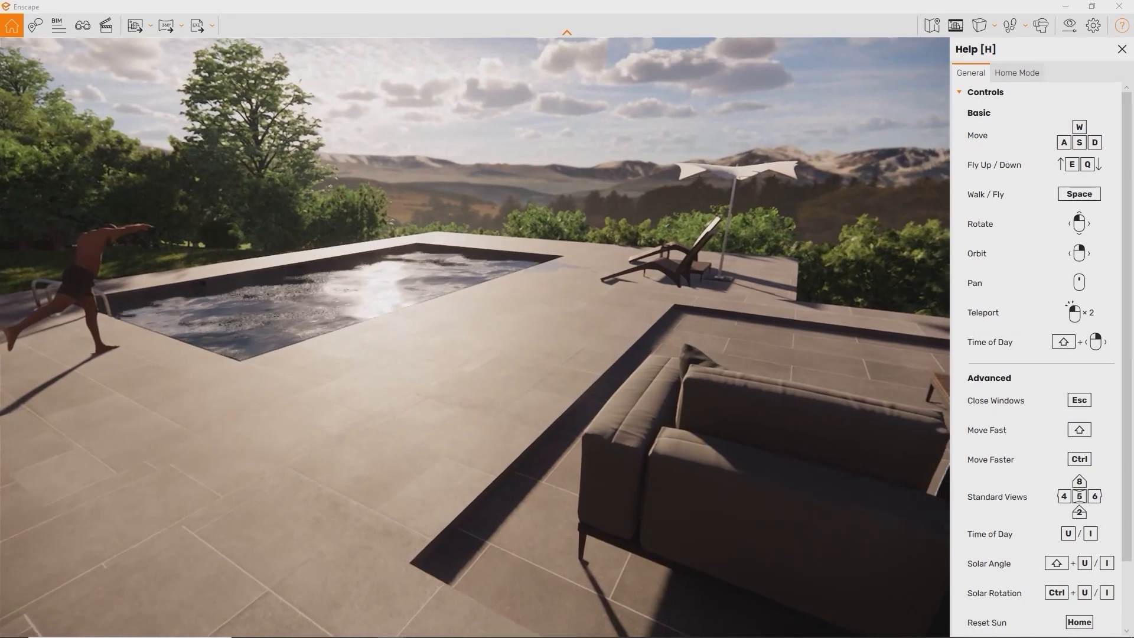
key("e")
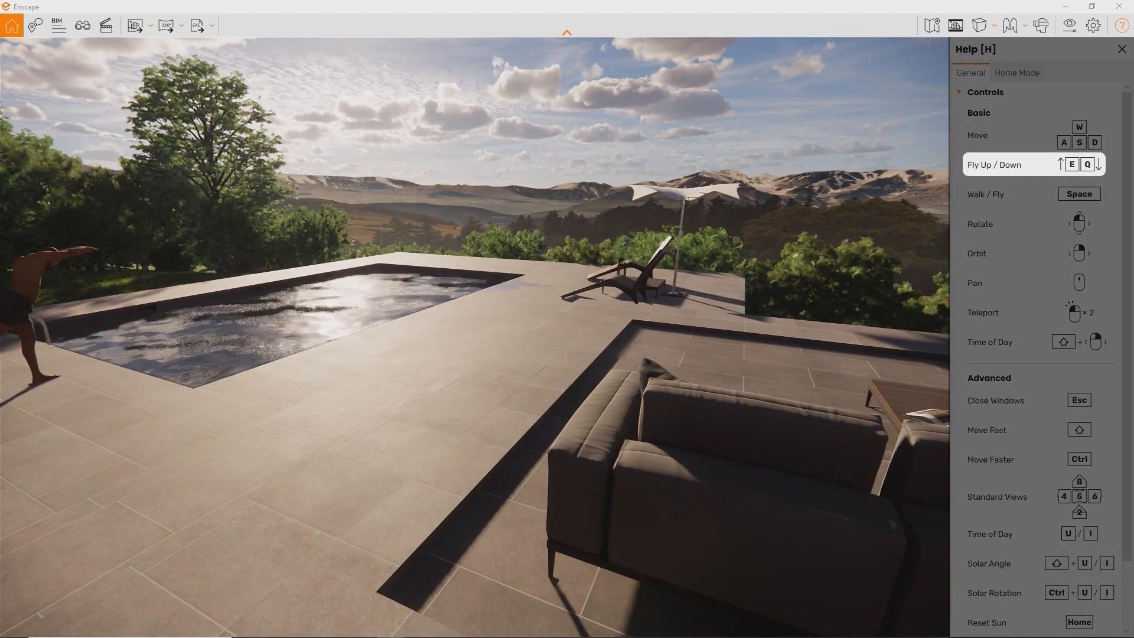
key("e")
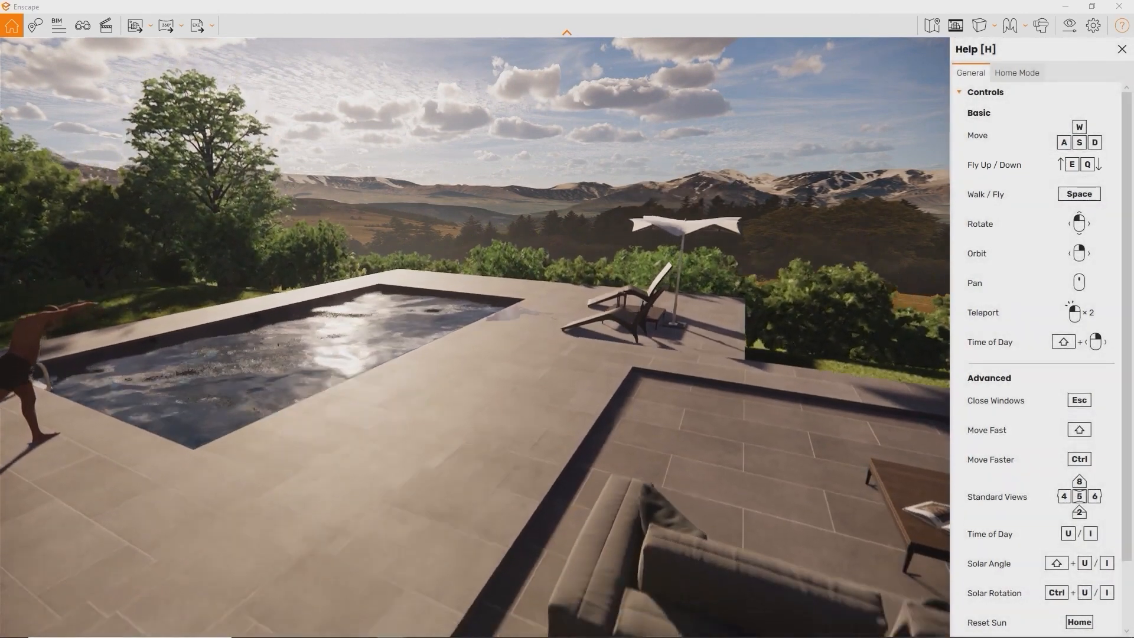
key("q")
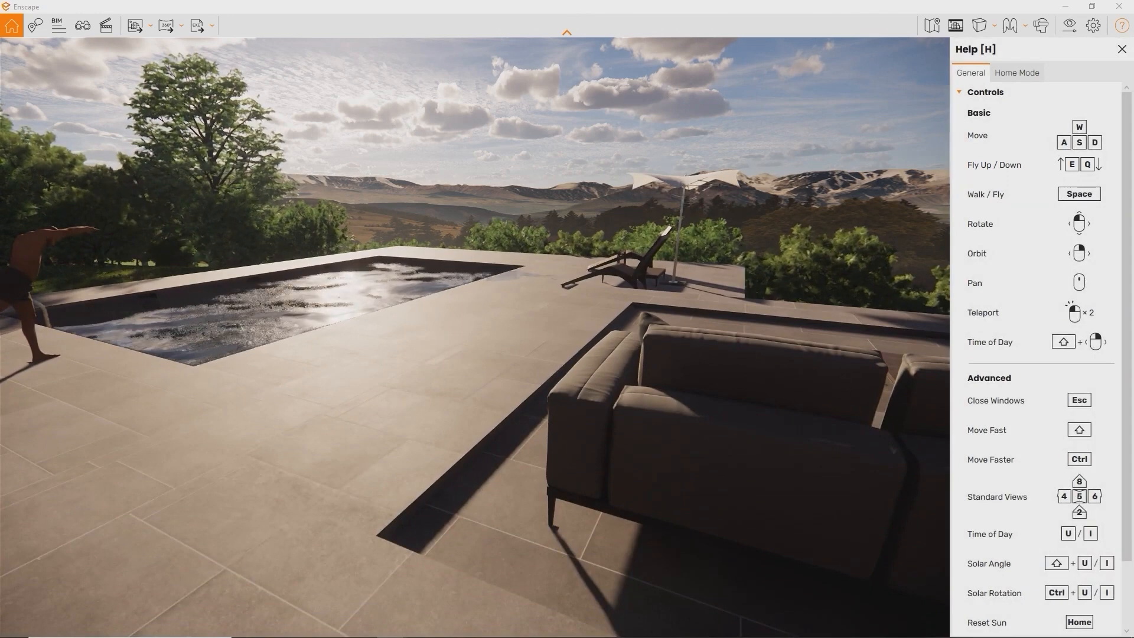
key("w")
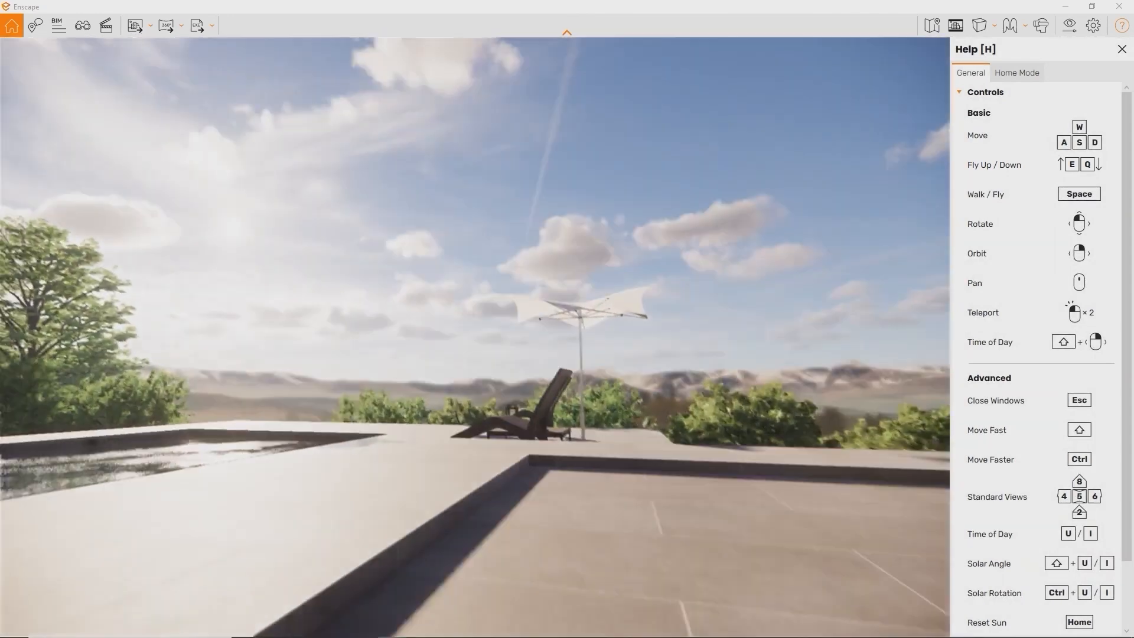
left_click_drag(649, 319, 295, 347)
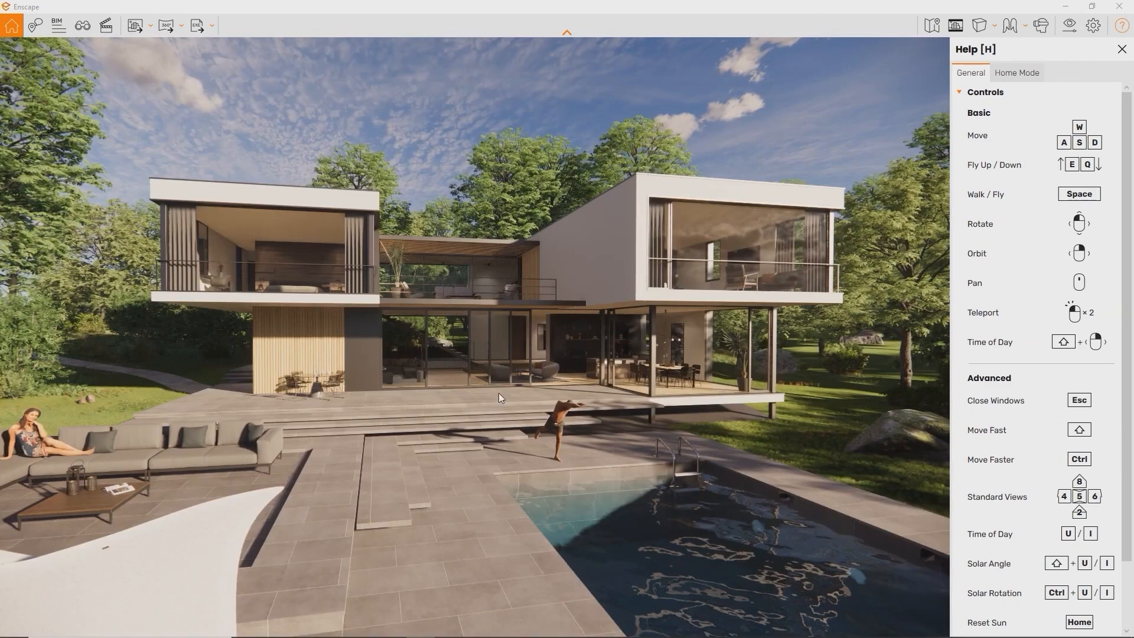
Teleport to the terrace by the glass front, then fly back, rise and orbit for an aerial villa view
double_click(498, 393)
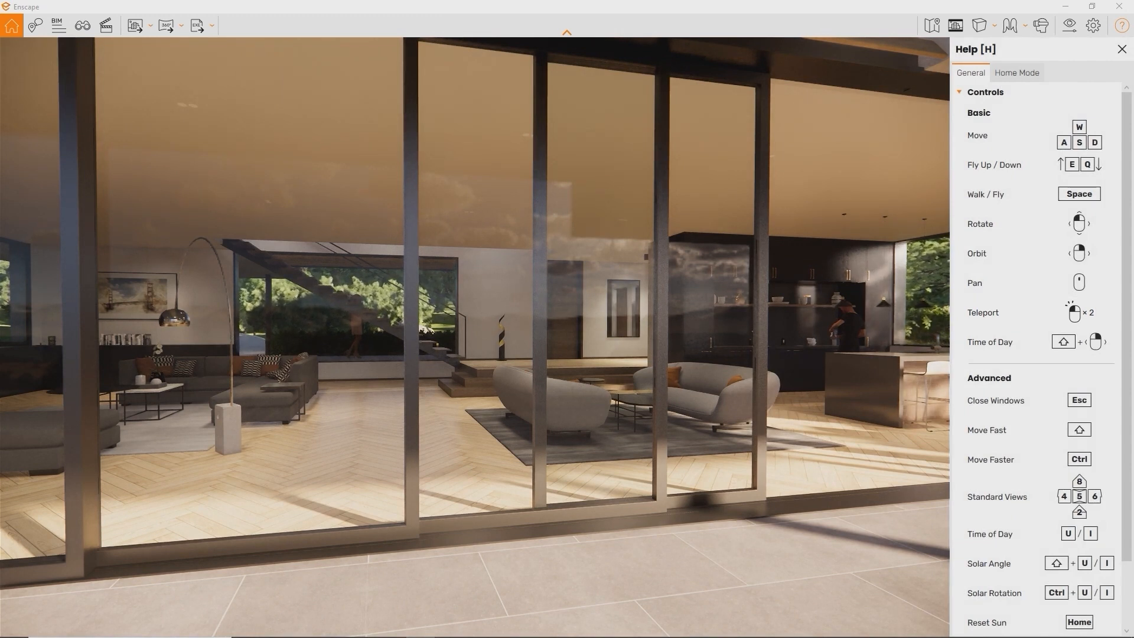
key("s")
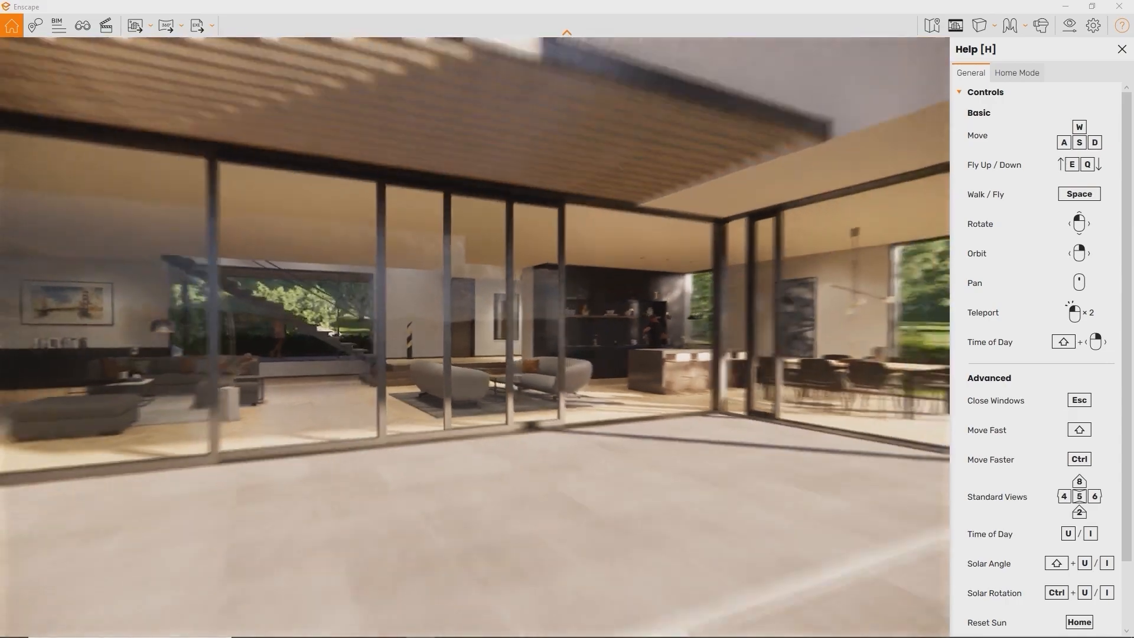
key("e")
right_click_drag(781, 299, 657, 307)
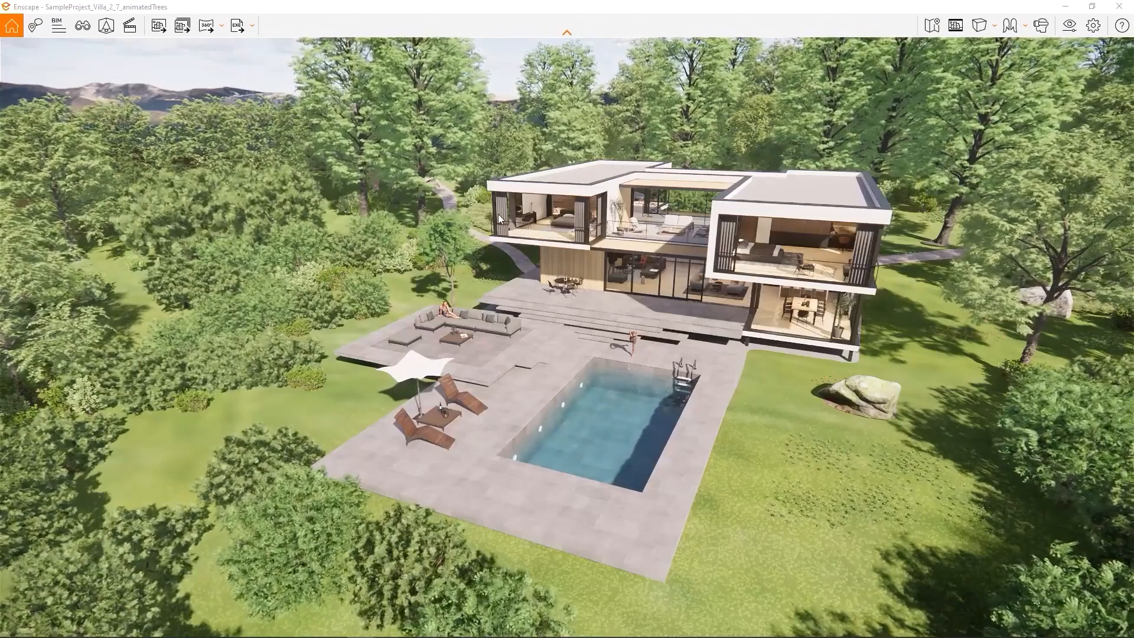
Cycle through Bedroom Morning, Kitchen, Living Room and Pool View, ending on Pool View - No Assets
key("b")
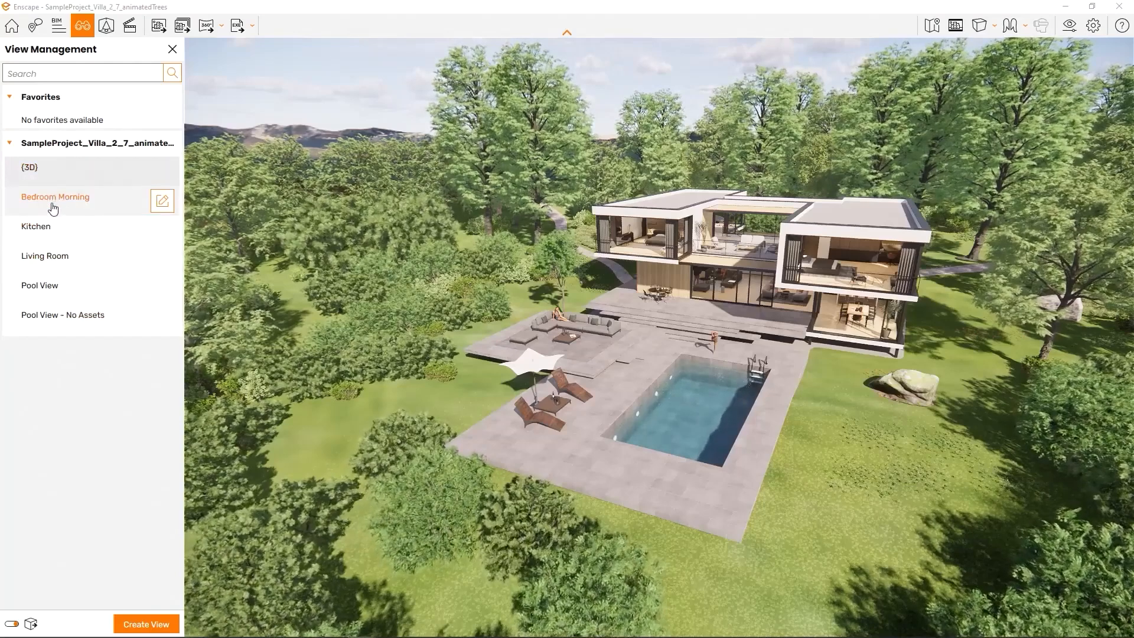
left_click(53, 204)
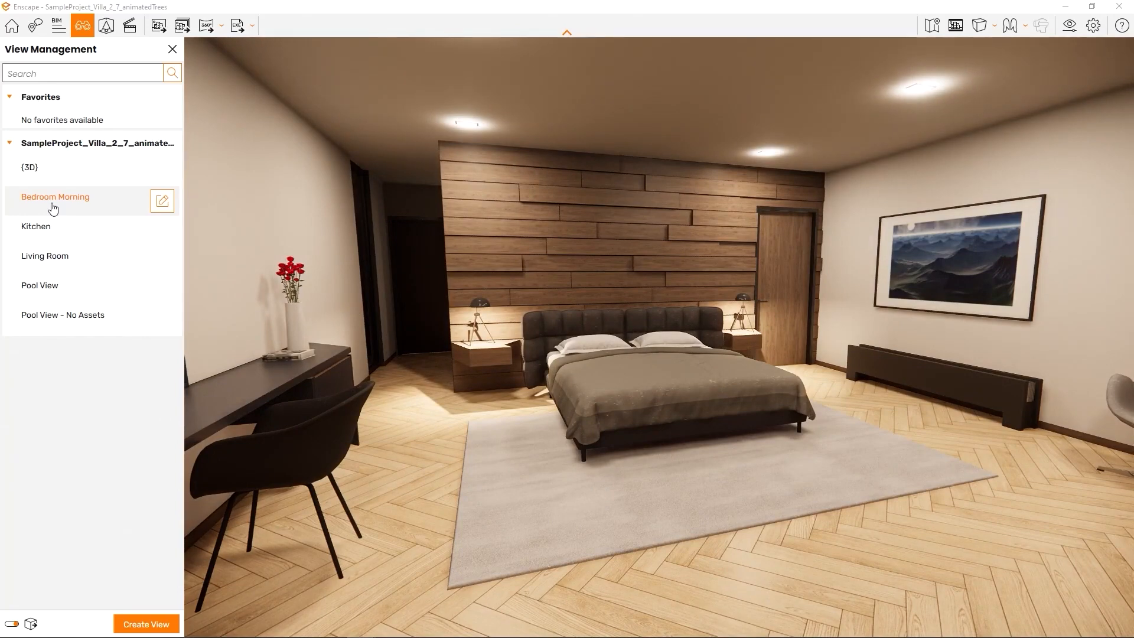
left_click(54, 228)
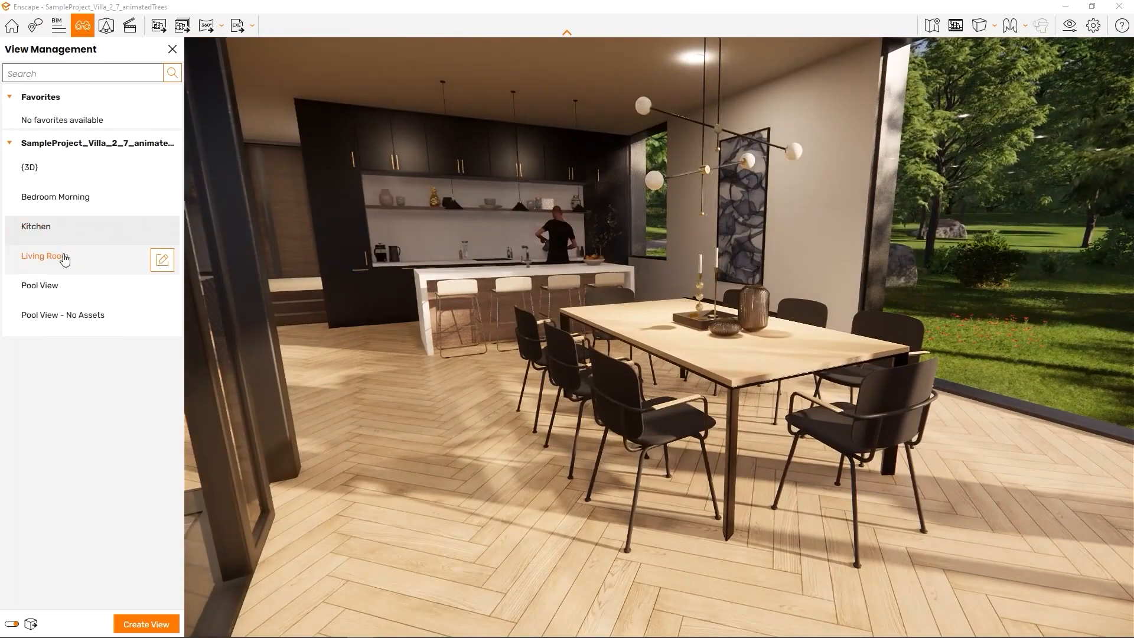
left_click(64, 260)
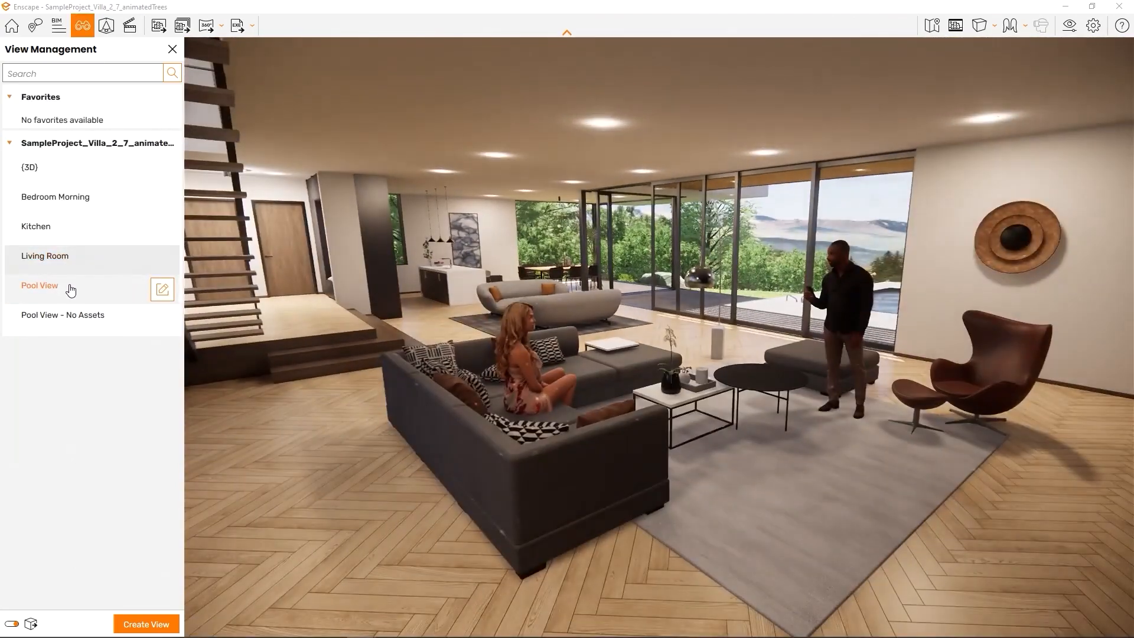
left_click(69, 287)
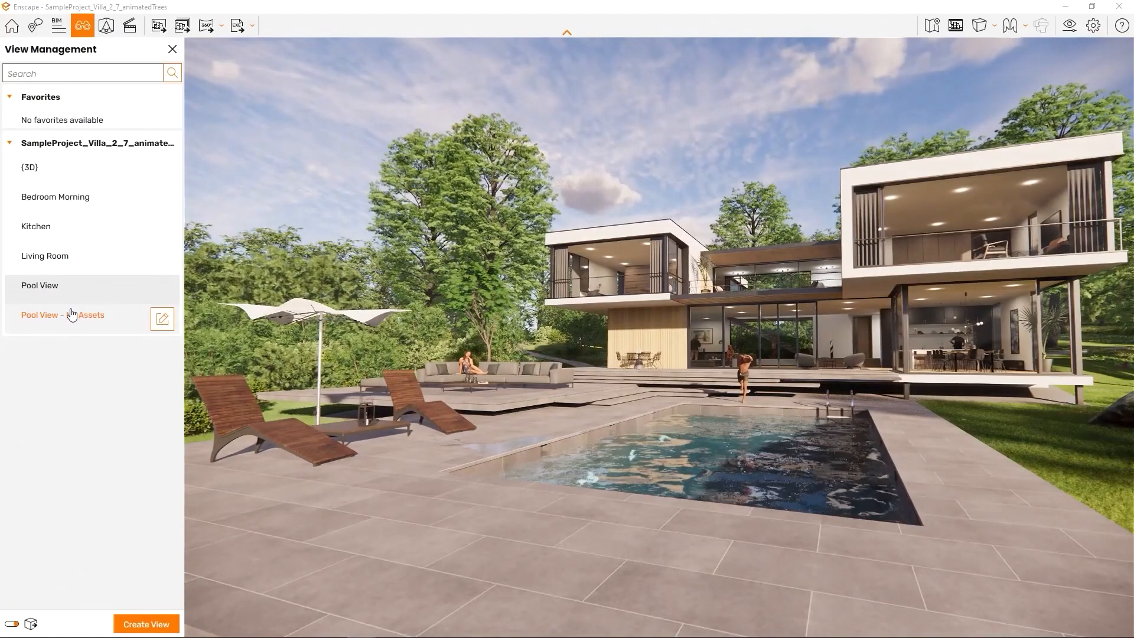
left_click(71, 314)
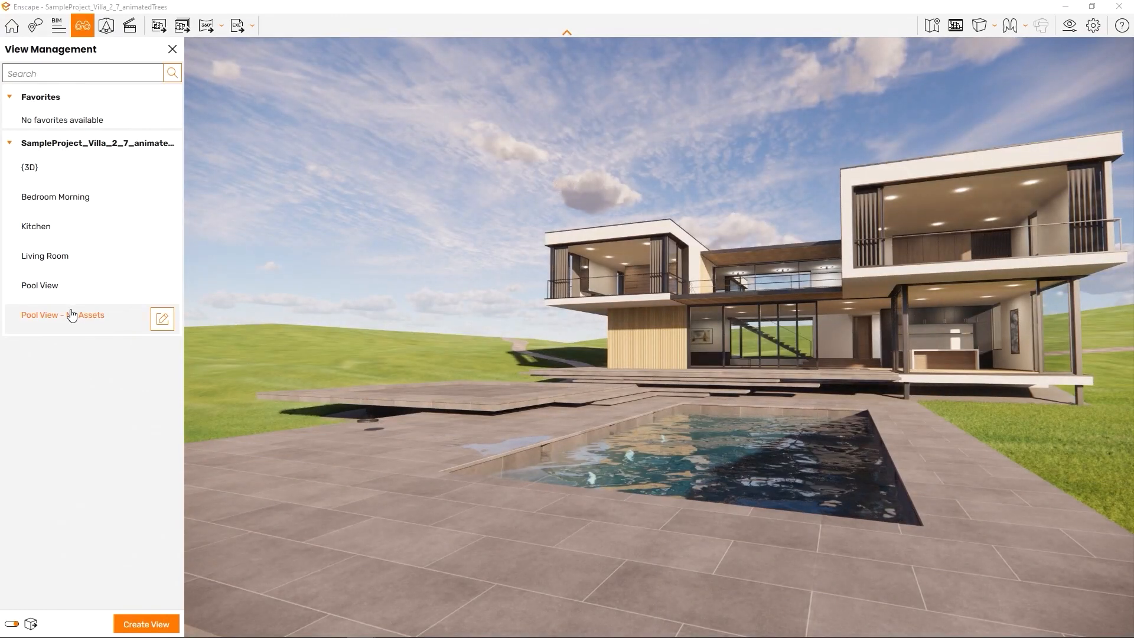
Stop geometry re-export, switch via Living Room and Kitchen to Bedroom Morning, and open its Edit View form
left_click(11, 625)
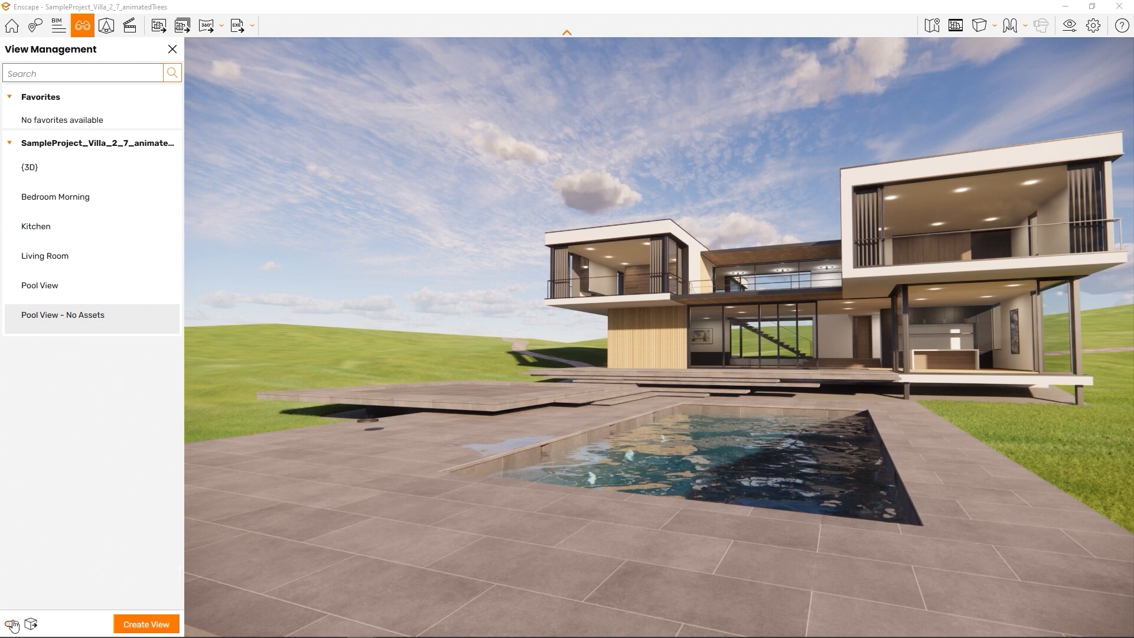
left_click(76, 274)
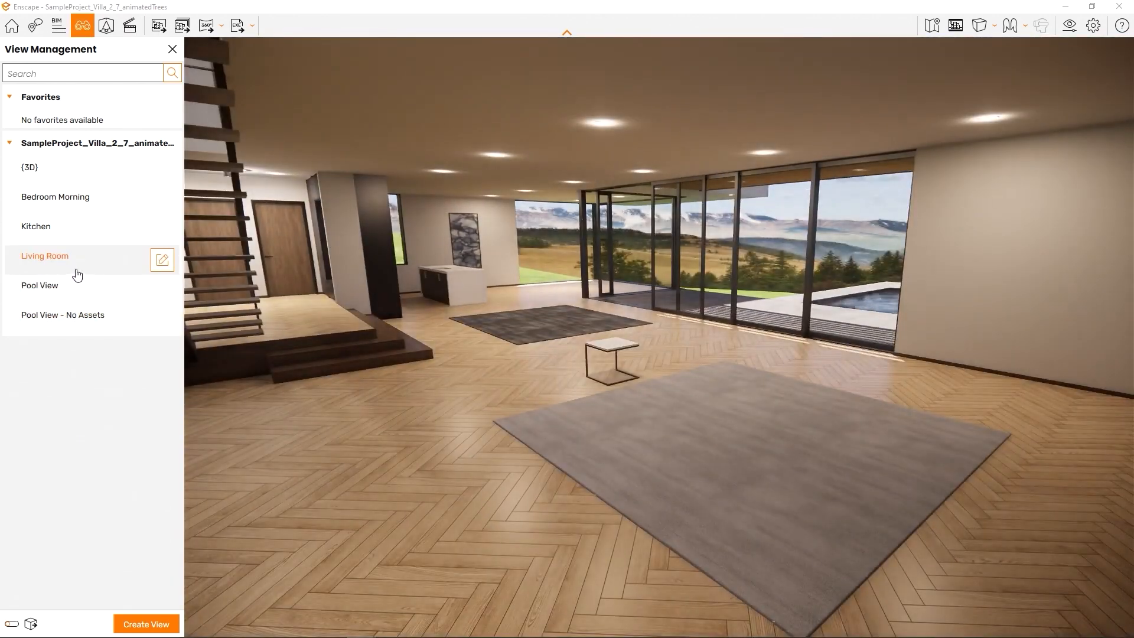
left_click(78, 241)
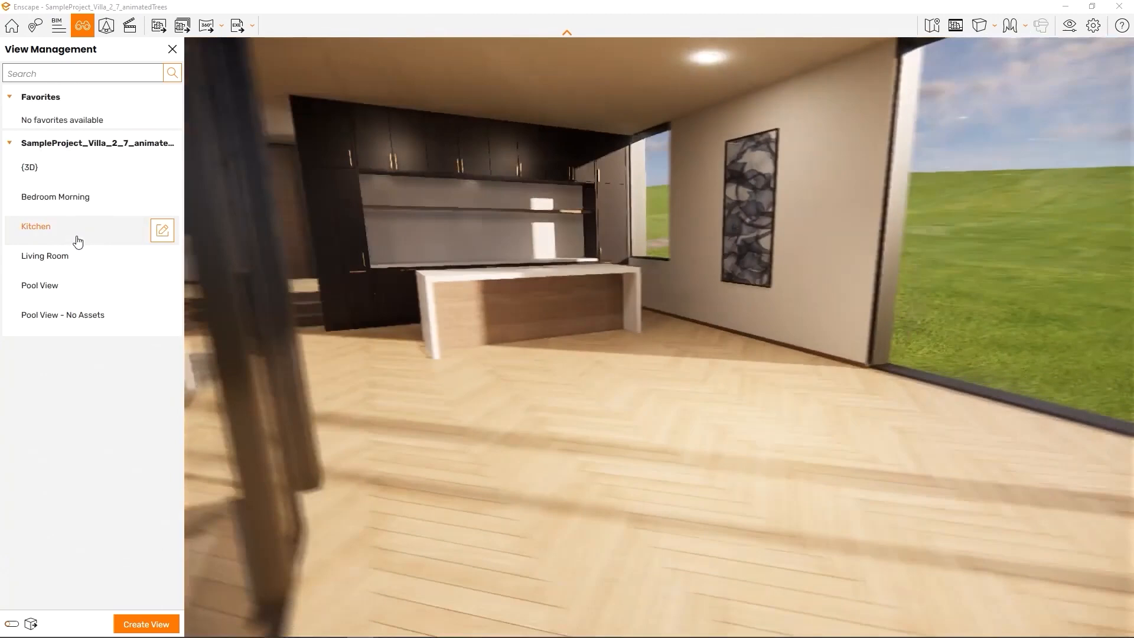
left_click(78, 213)
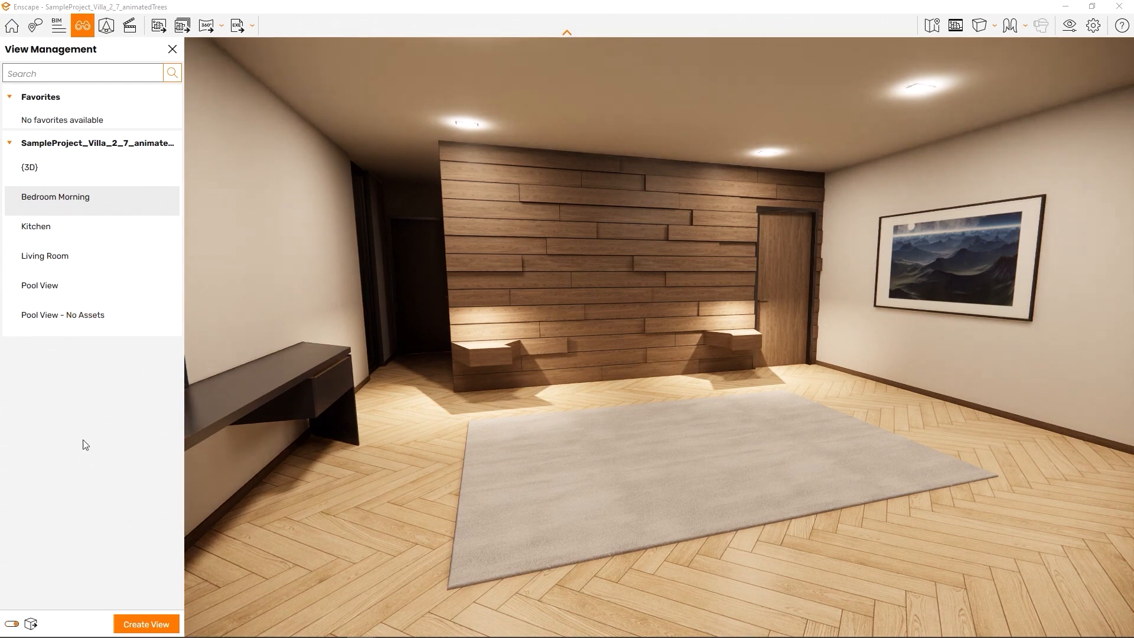
left_click(65, 213)
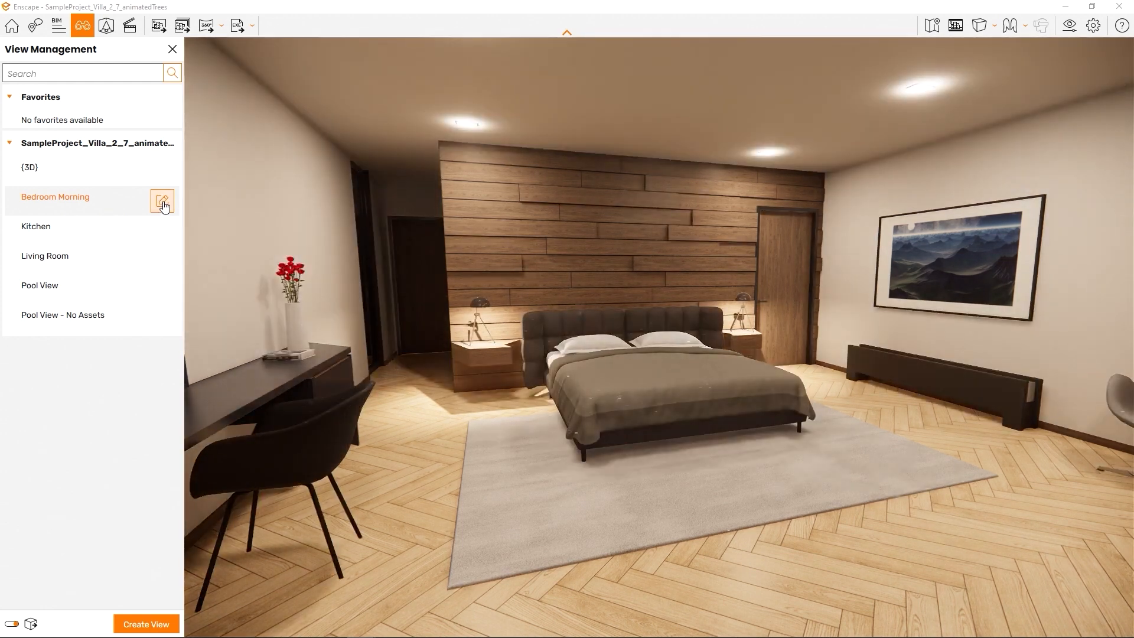
left_click(163, 202)
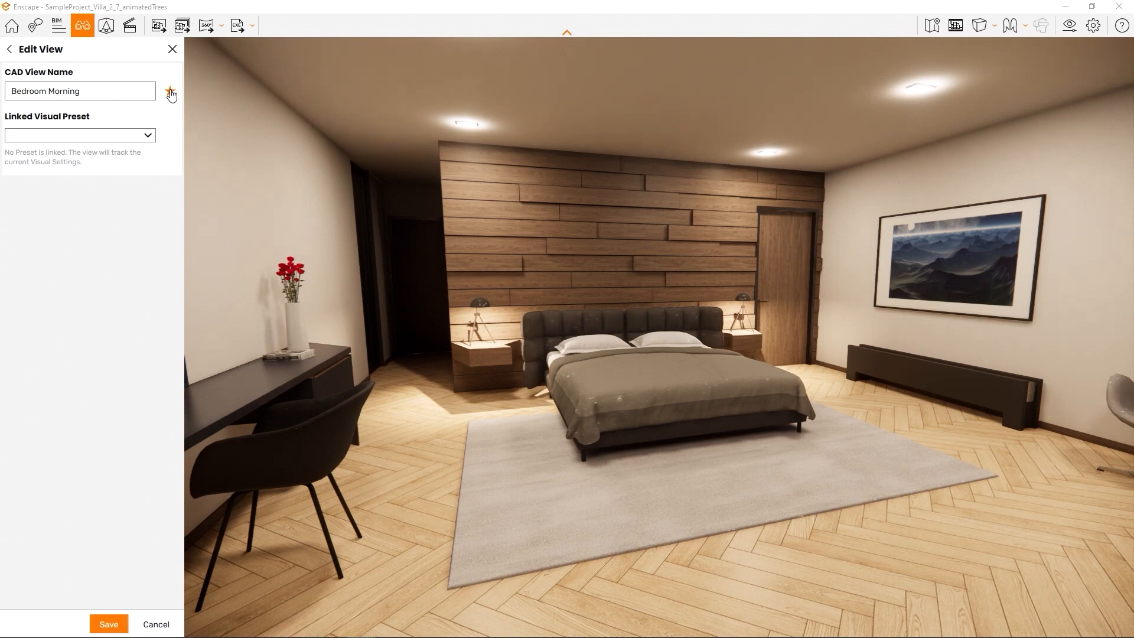
Mark Bedroom Morning as a favourite view and fly the camera back out to frame the villa
left_click(109, 625)
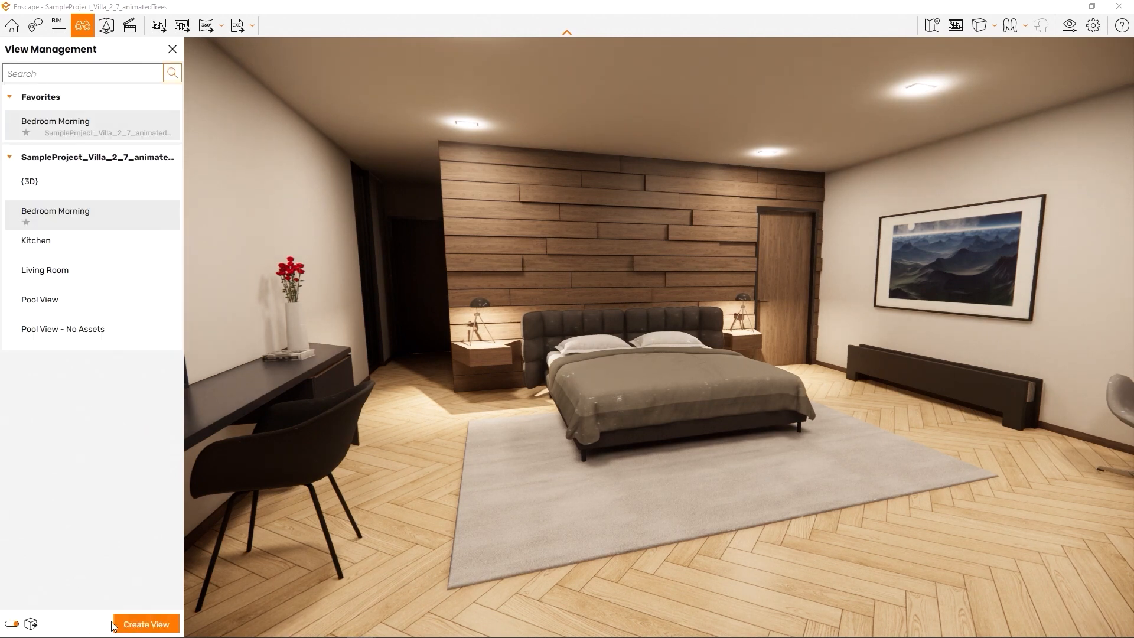
key("s")
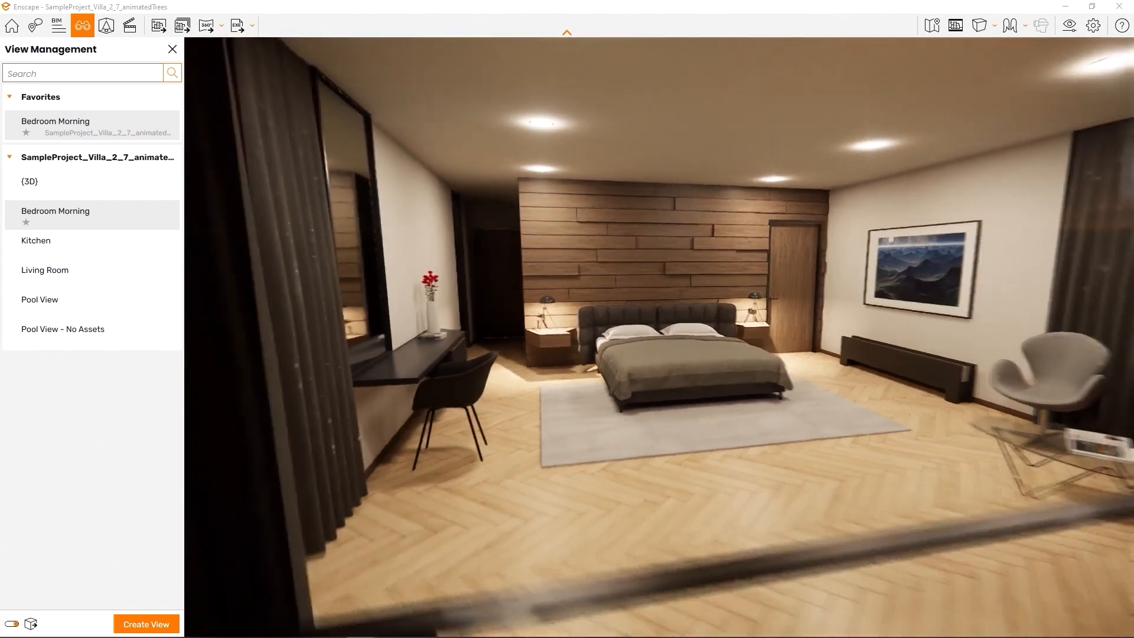
key("s")
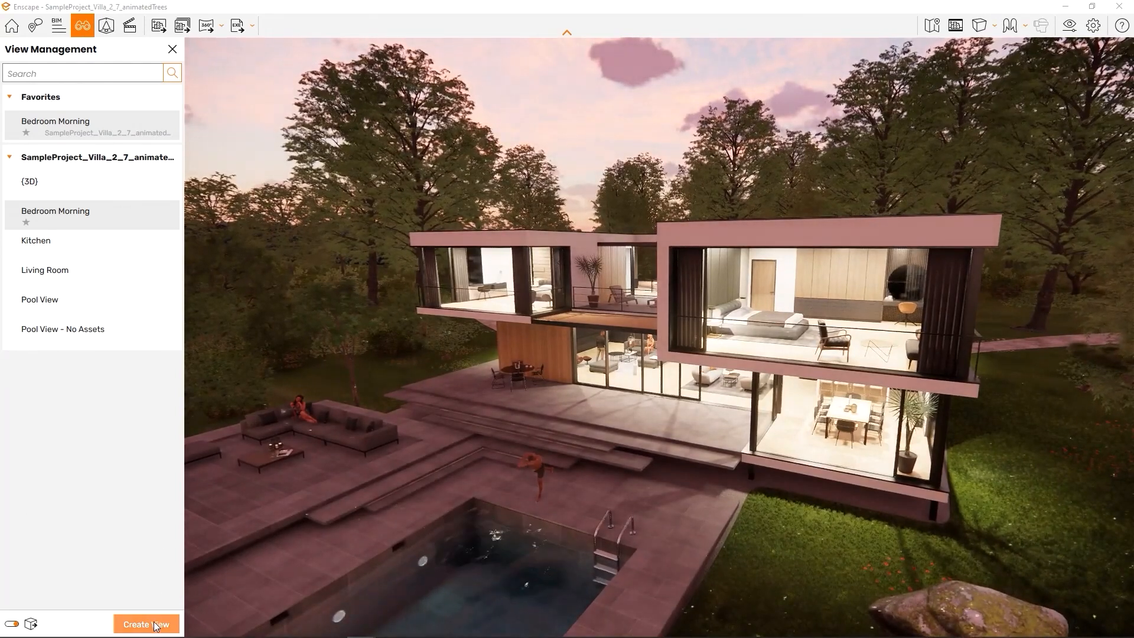
Save the dusk exterior as Enscape 3D view 1, then compare it with the Living Room view
left_click(151, 621)
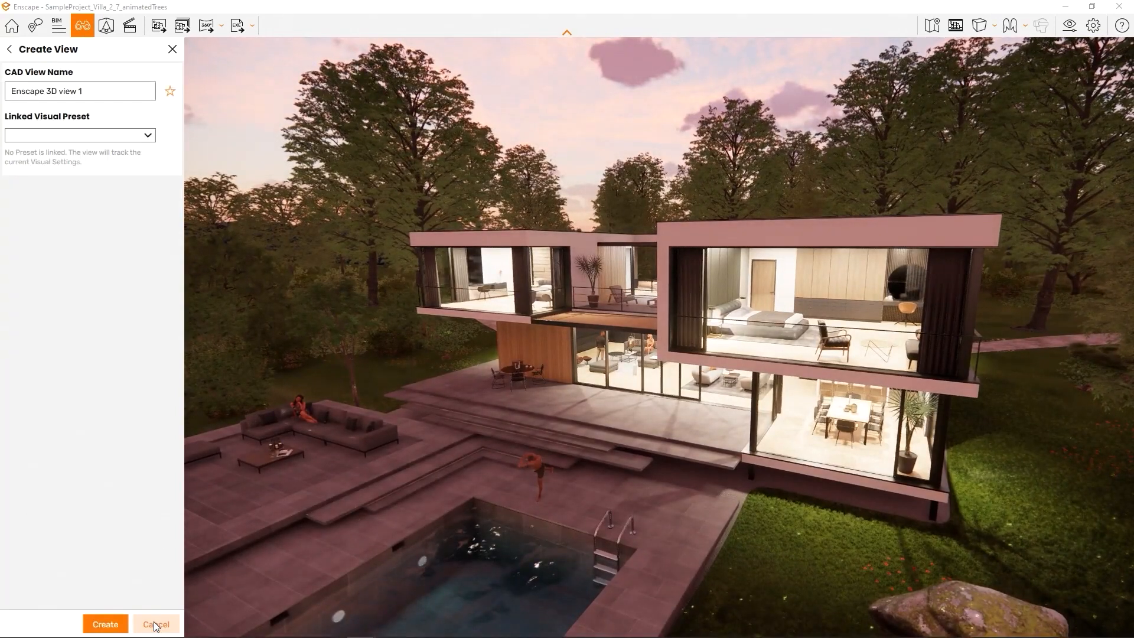
left_click(124, 622)
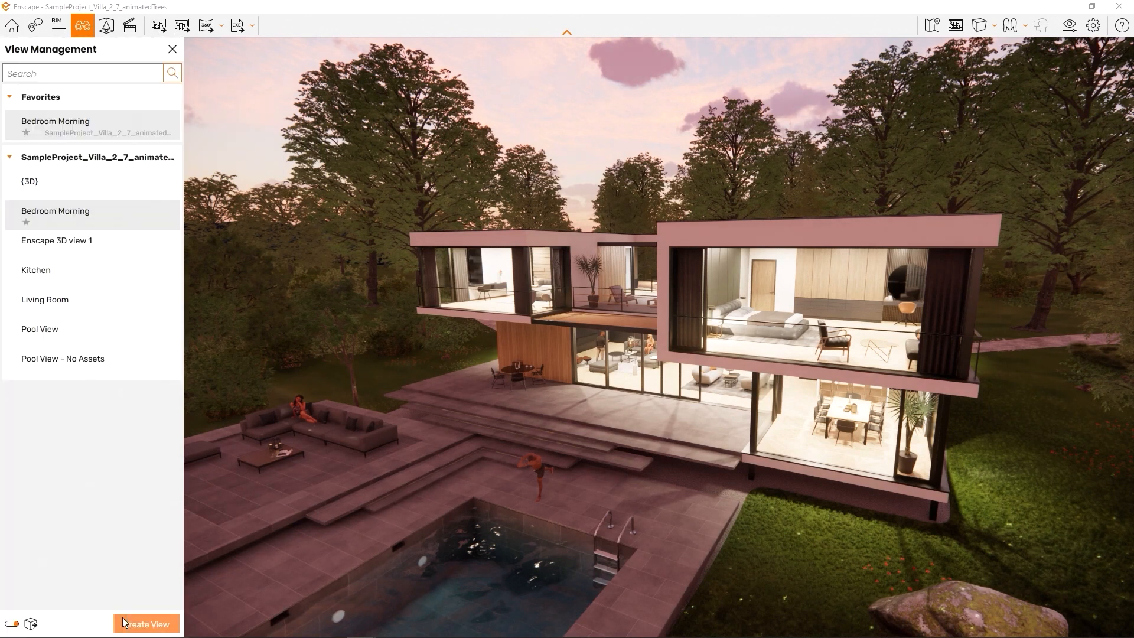
left_click(54, 314)
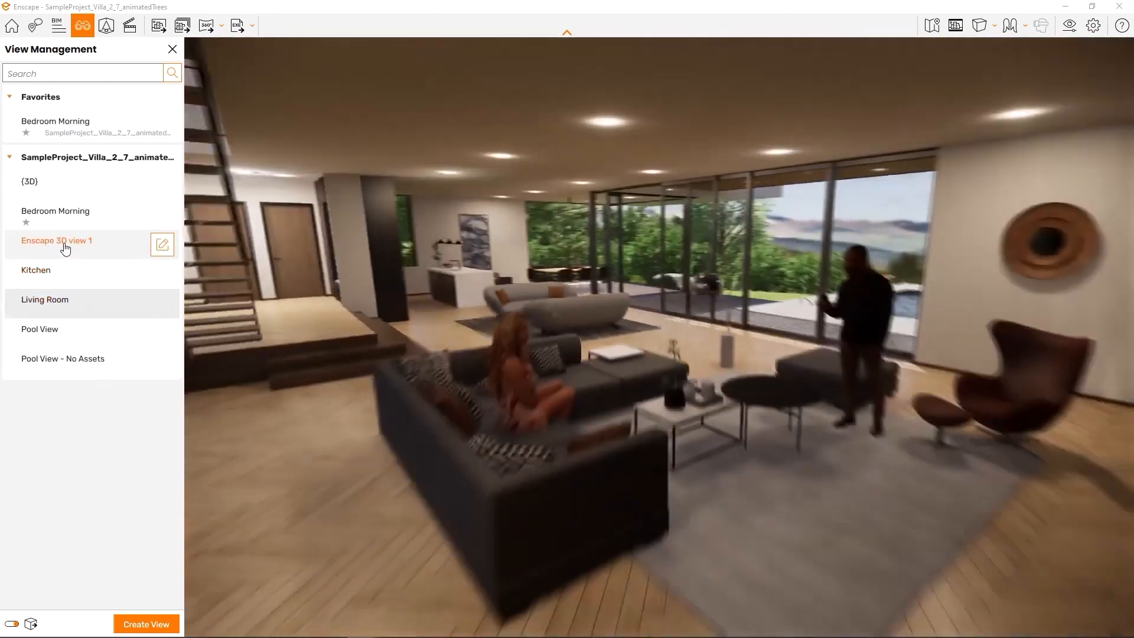
left_click(65, 245)
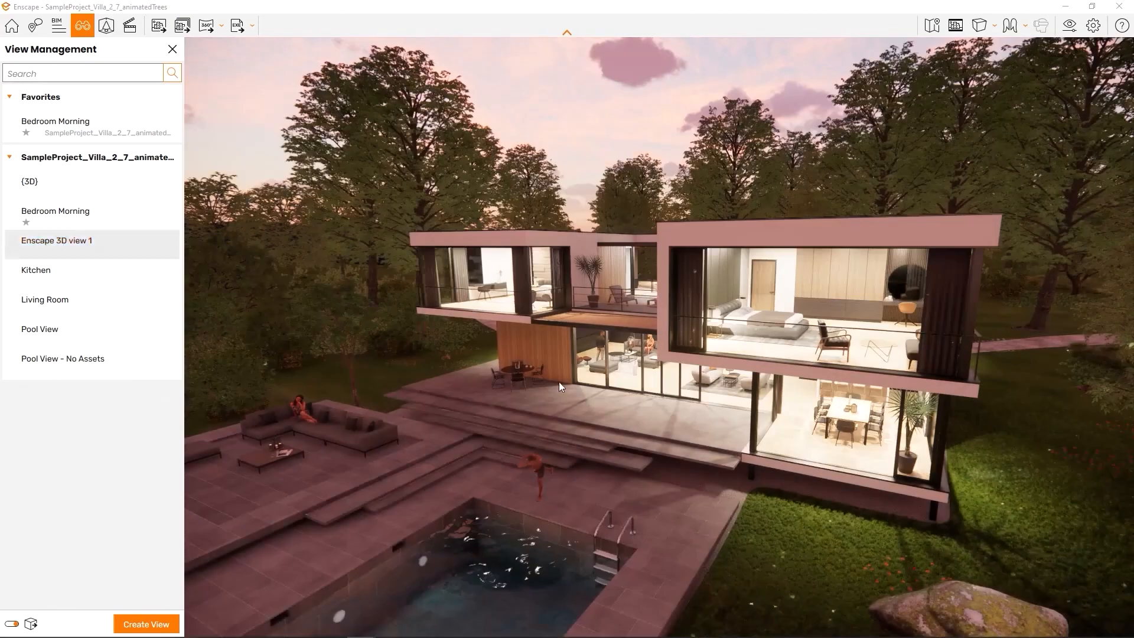
right_click_drag(559, 381, 827, 354)
Start Enscape from the Enscape tool set with live updates and Synchronize Views enabled
right_click_drag(650, 407, 366, 425)
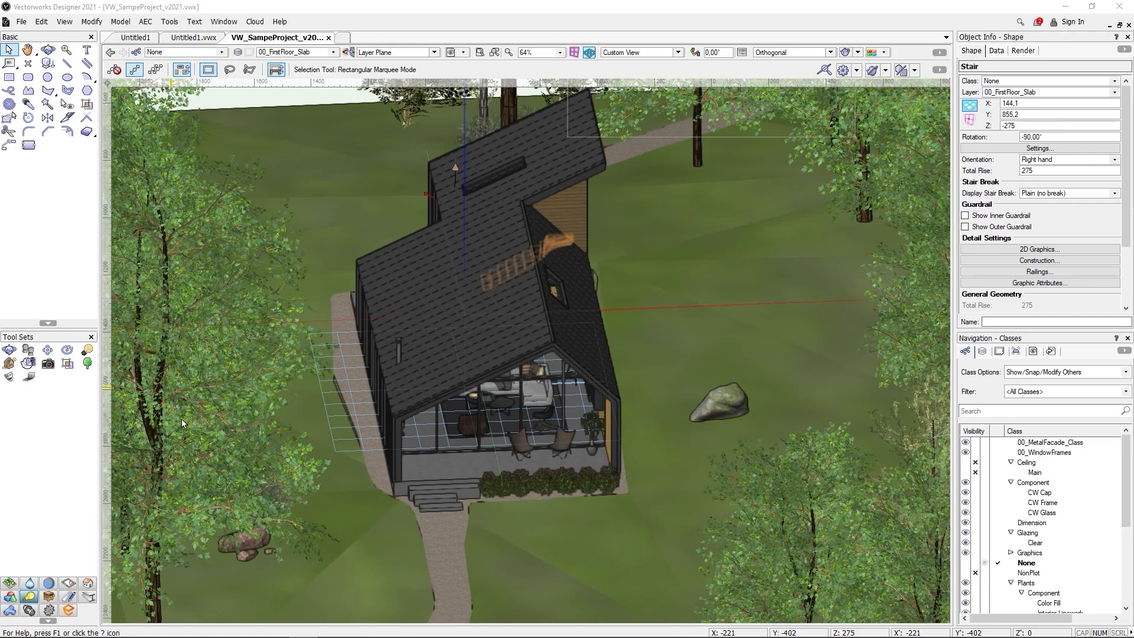
left_click(69, 610)
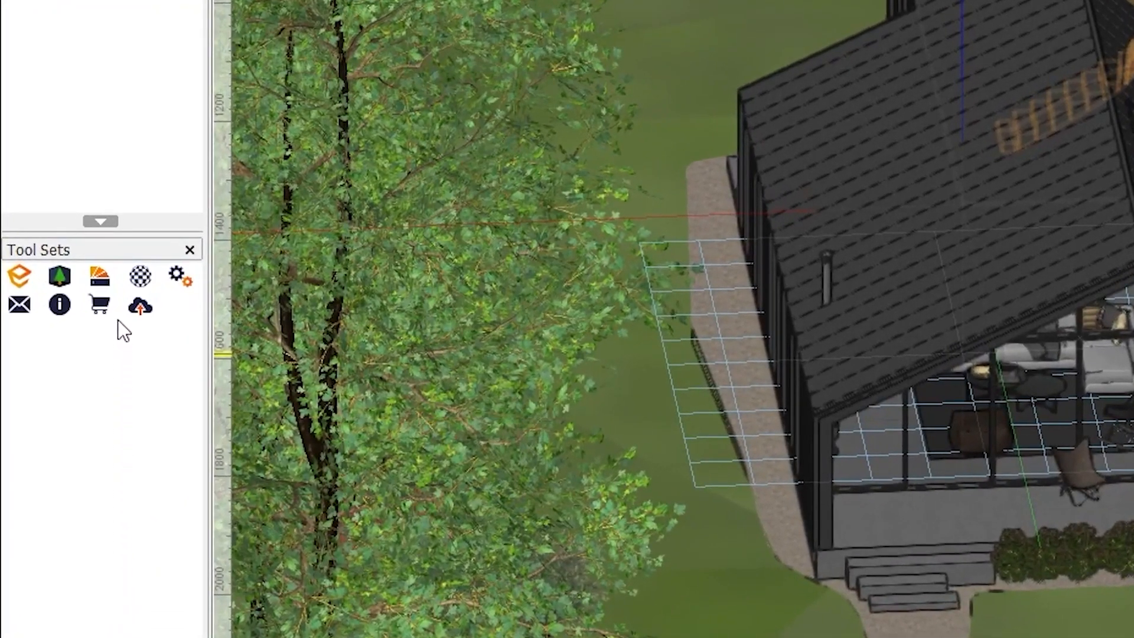
left_click(30, 279)
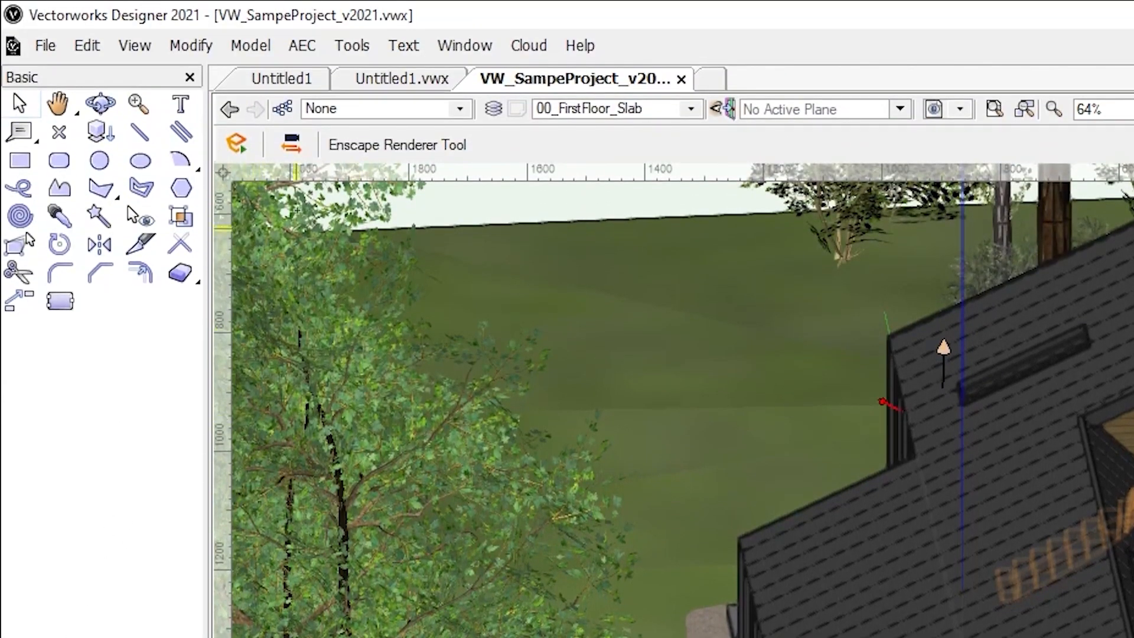
left_click(254, 153)
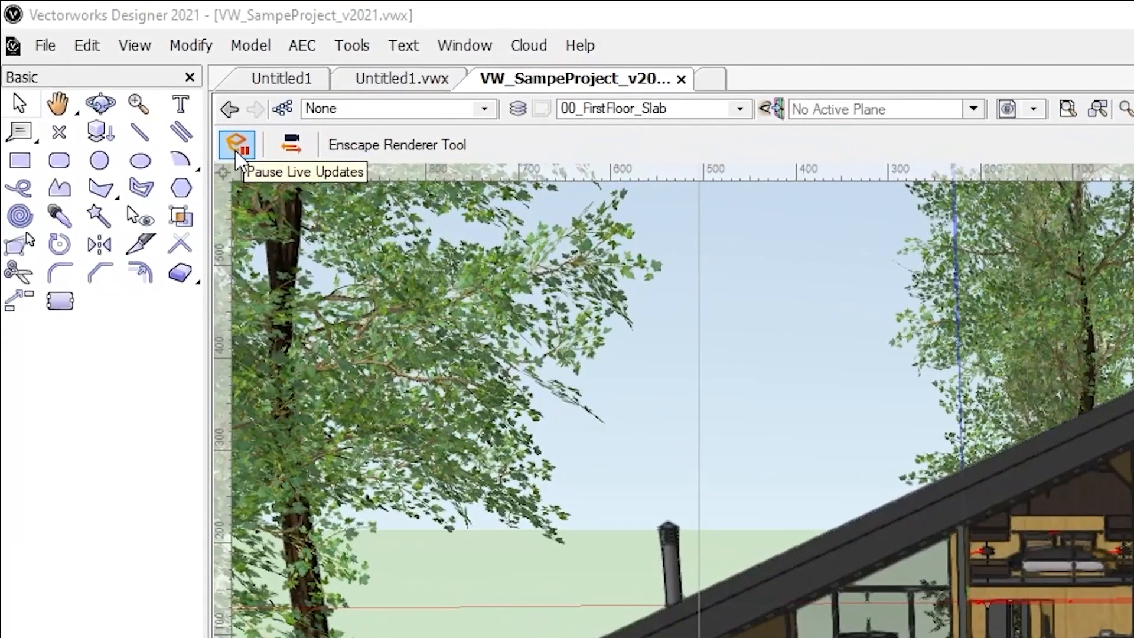
left_click(232, 148)
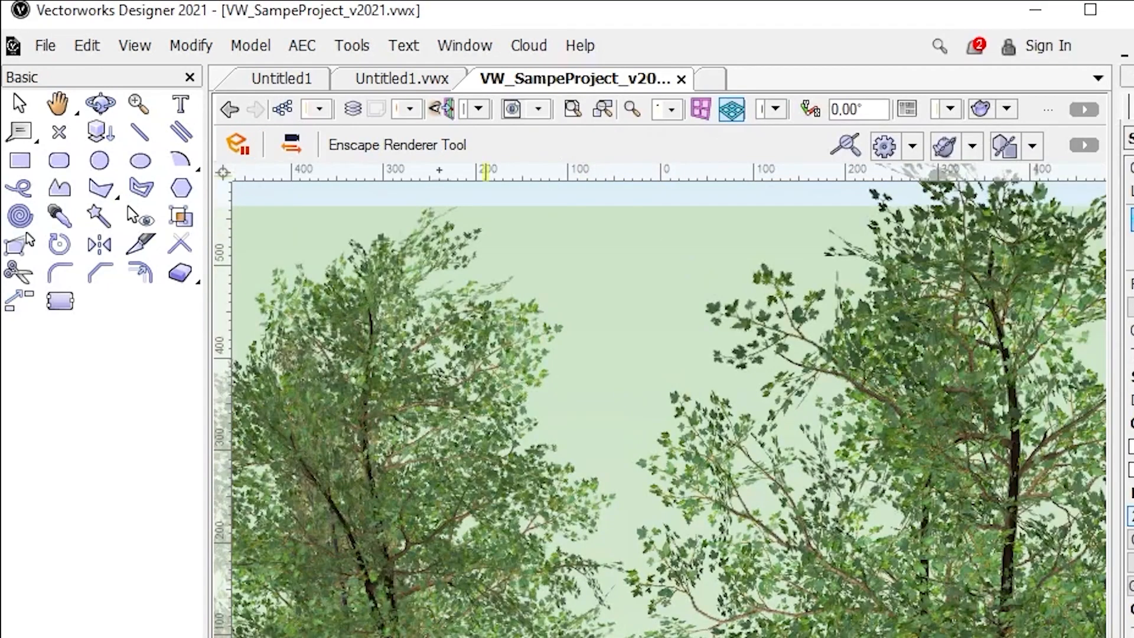
left_click(307, 151)
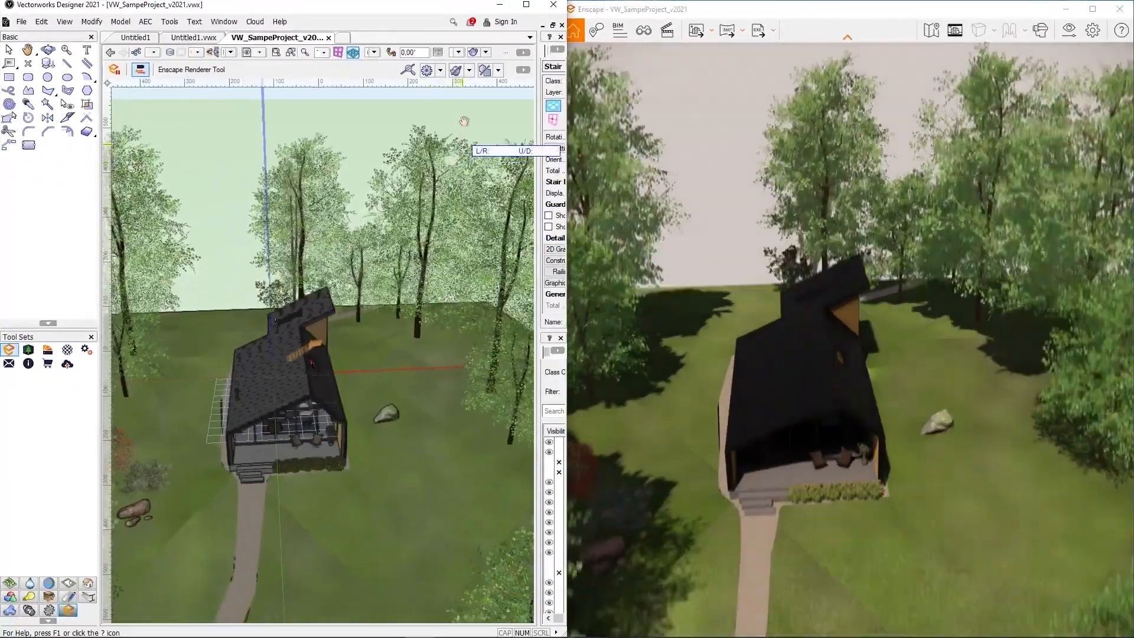
Place the Ash 03 tree from the Vegetation assets on the lawn in front of the house
middle_click_drag(463, 121, 469, 71)
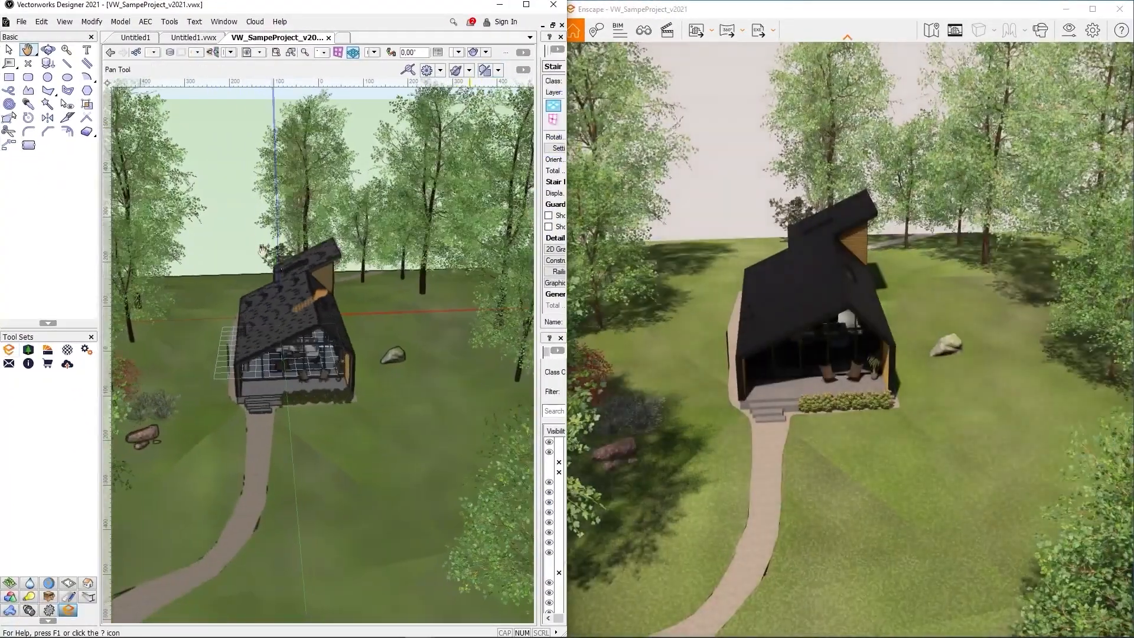
middle_click_drag(300, 277, 266, 277)
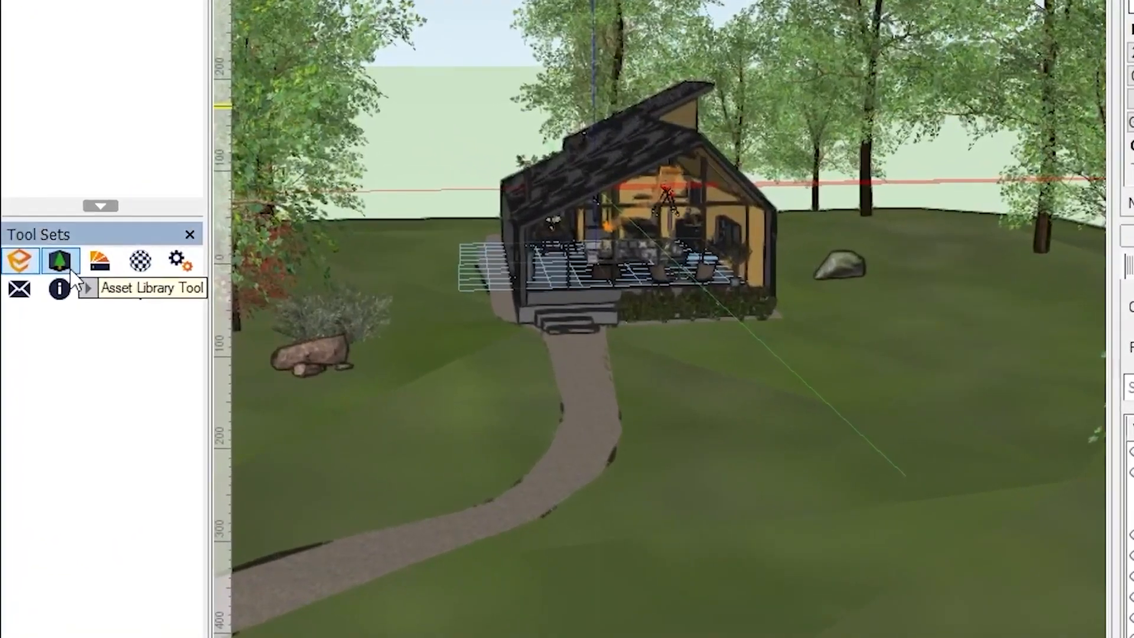
left_click(28, 350)
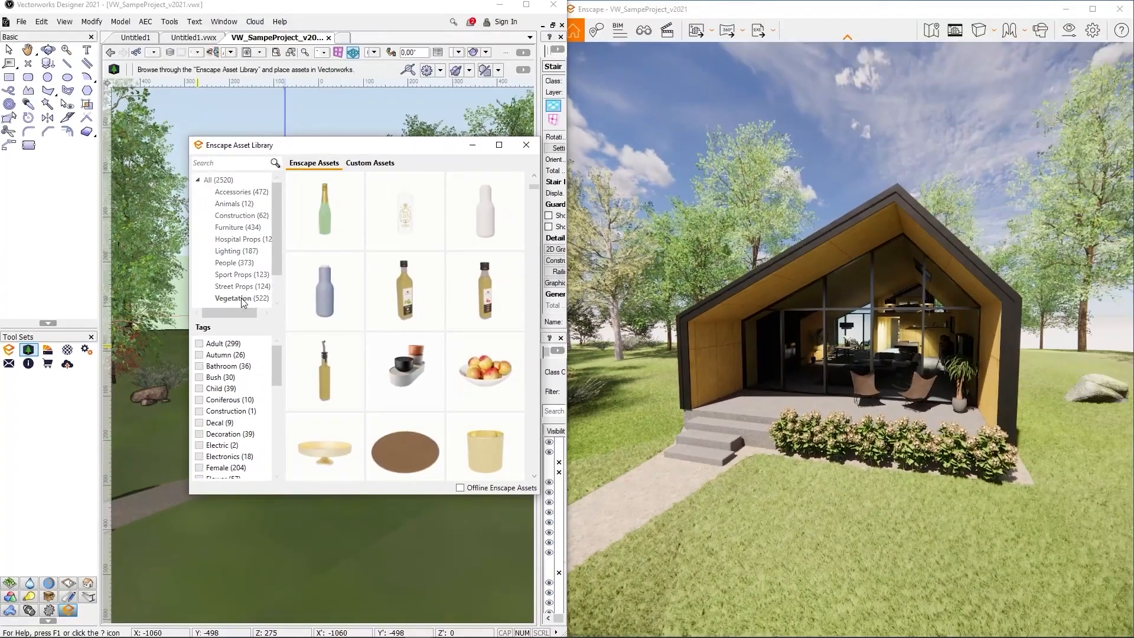
left_click(234, 299)
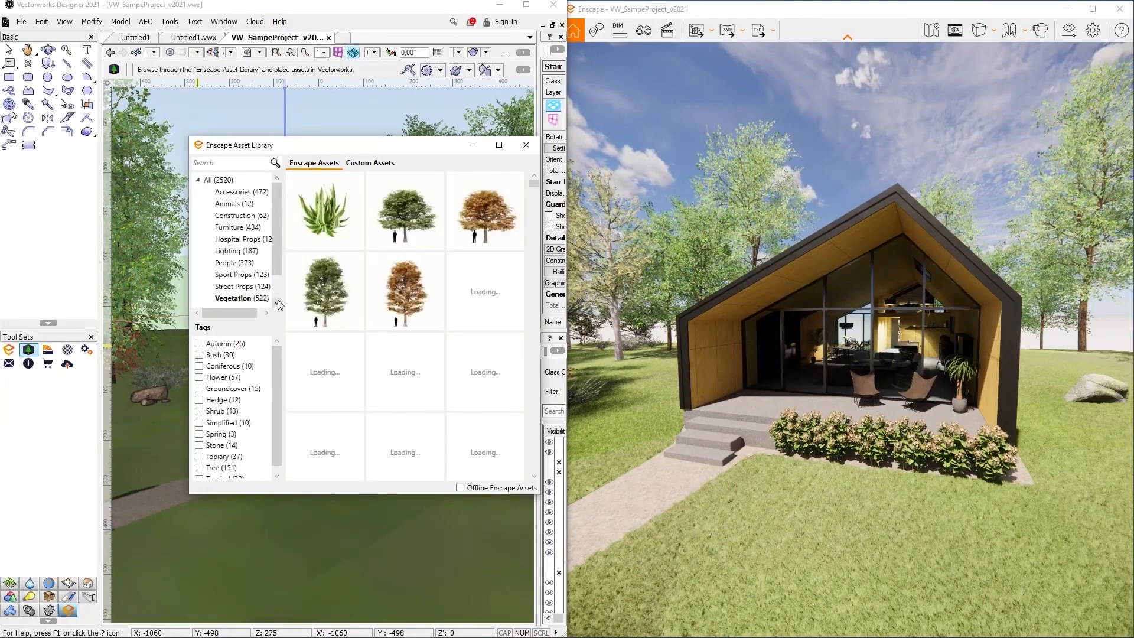
left_click(405, 243)
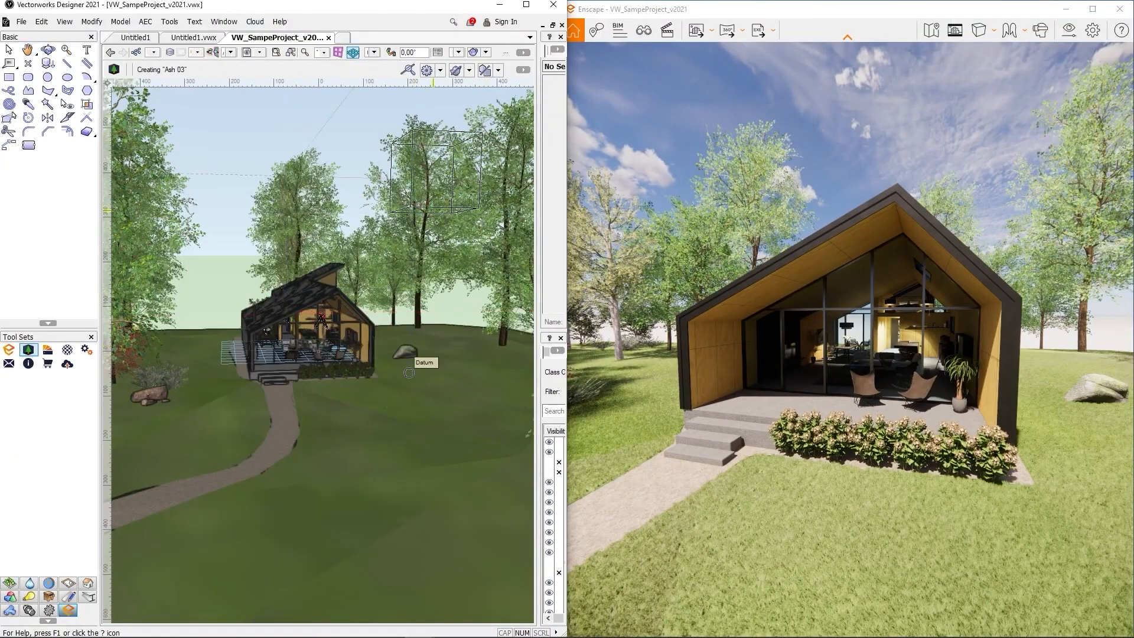
left_click(409, 449)
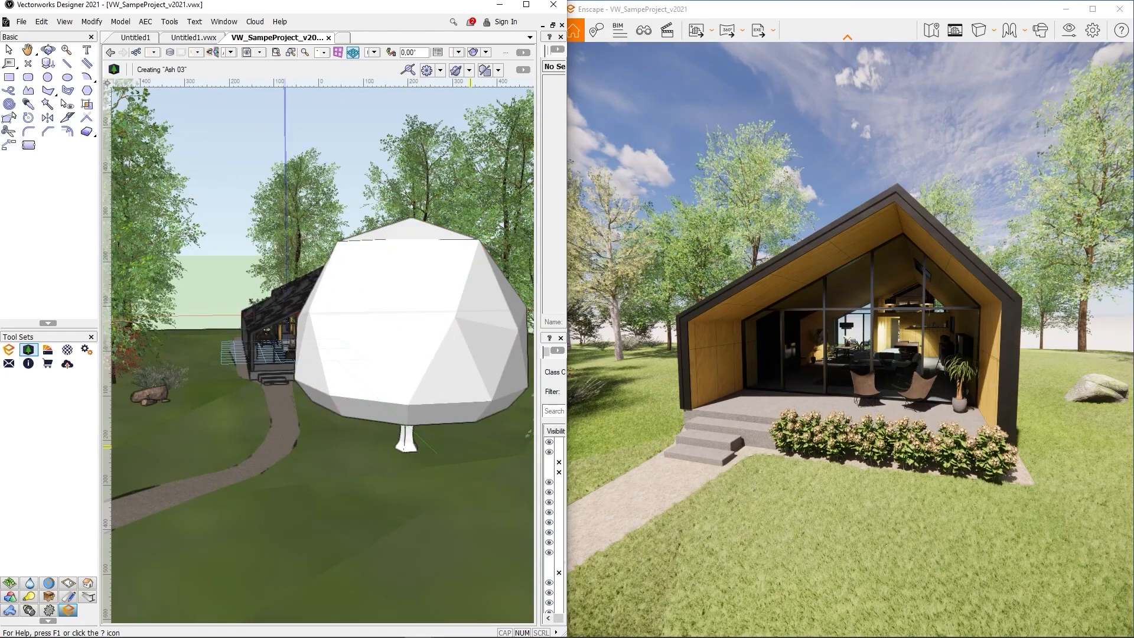
Back the Enscape camera out through the foliage until the whole Ash 03 tree is visible
left_click_drag(945, 344, 1045, 343)
key("s")
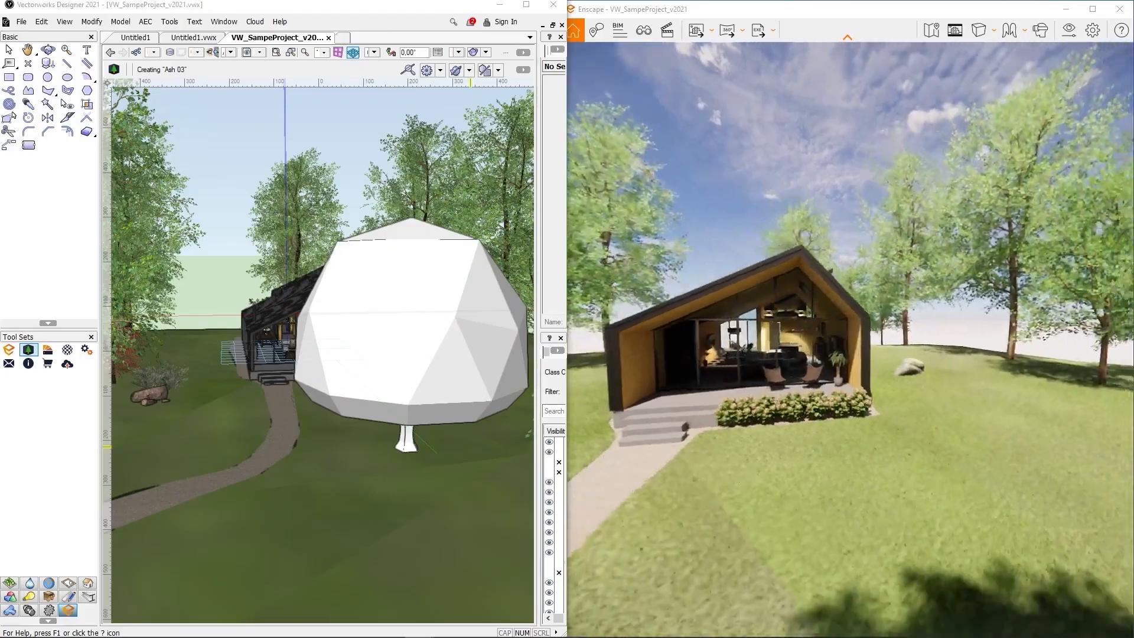
key("s")
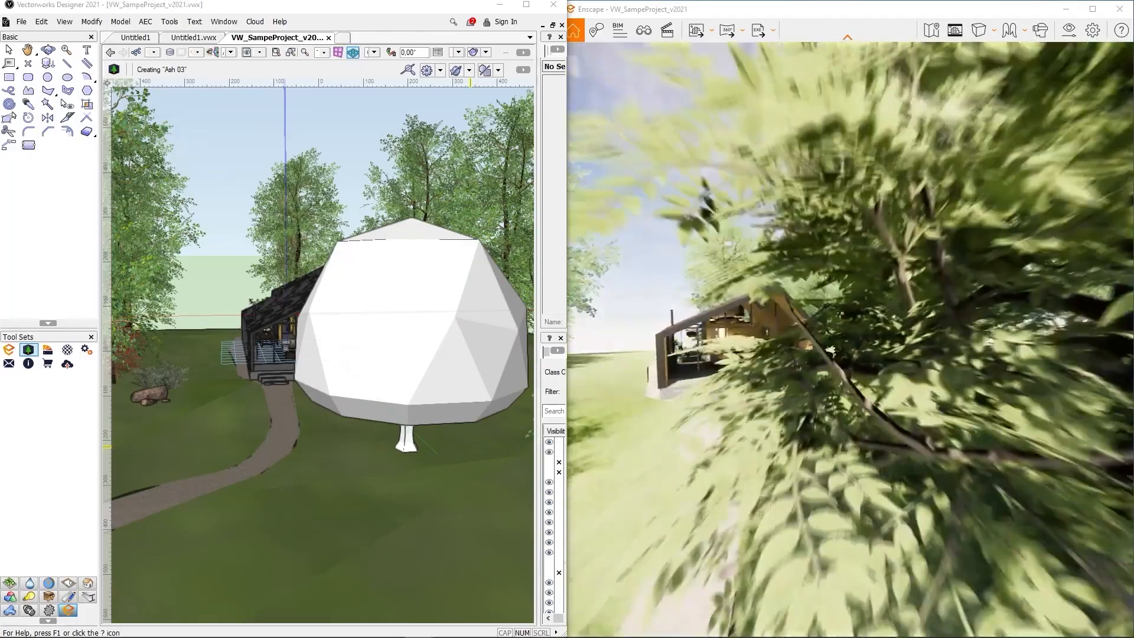
key("s")
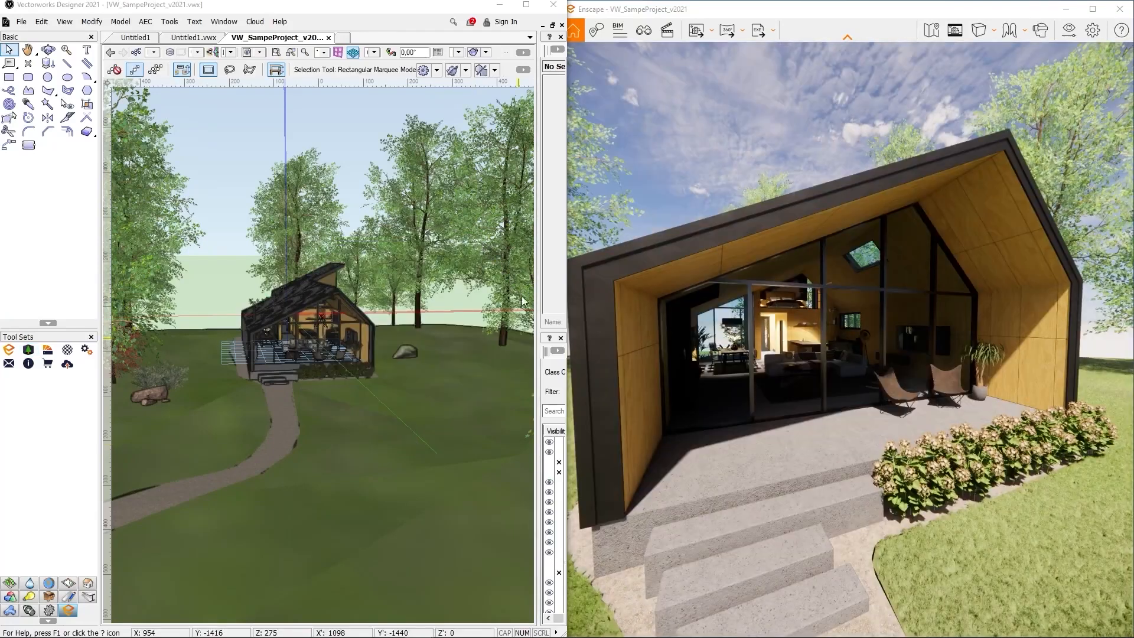
Import Brick 01, Brick 08 Worn and Brick 09 Worn, and set the wood panel albedo to dark red
left_click(49, 353)
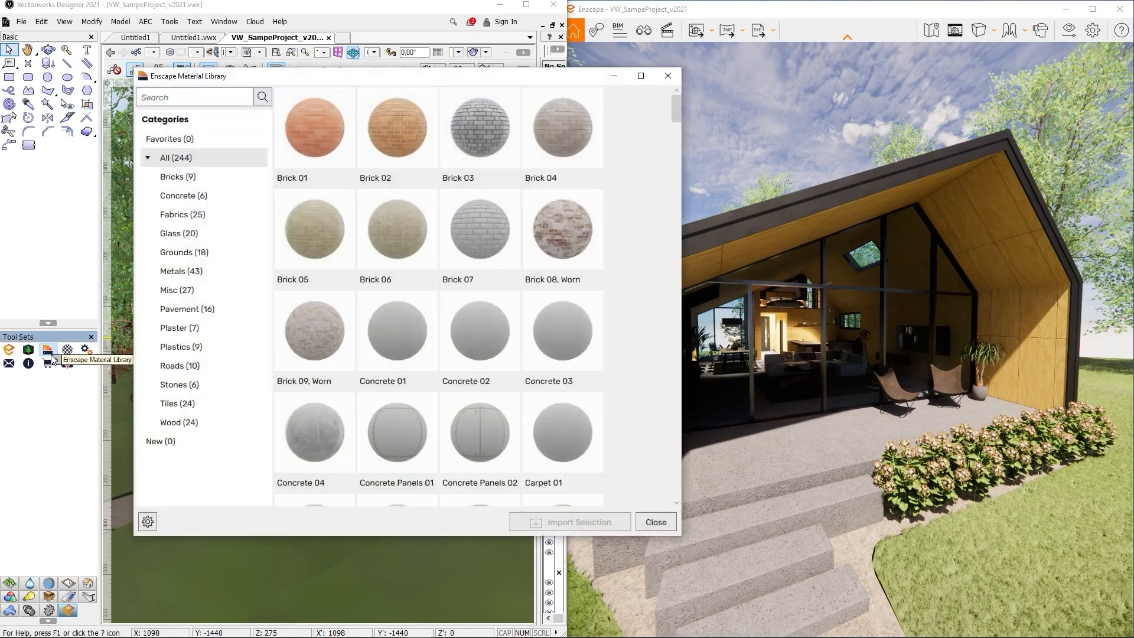
left_click(327, 136)
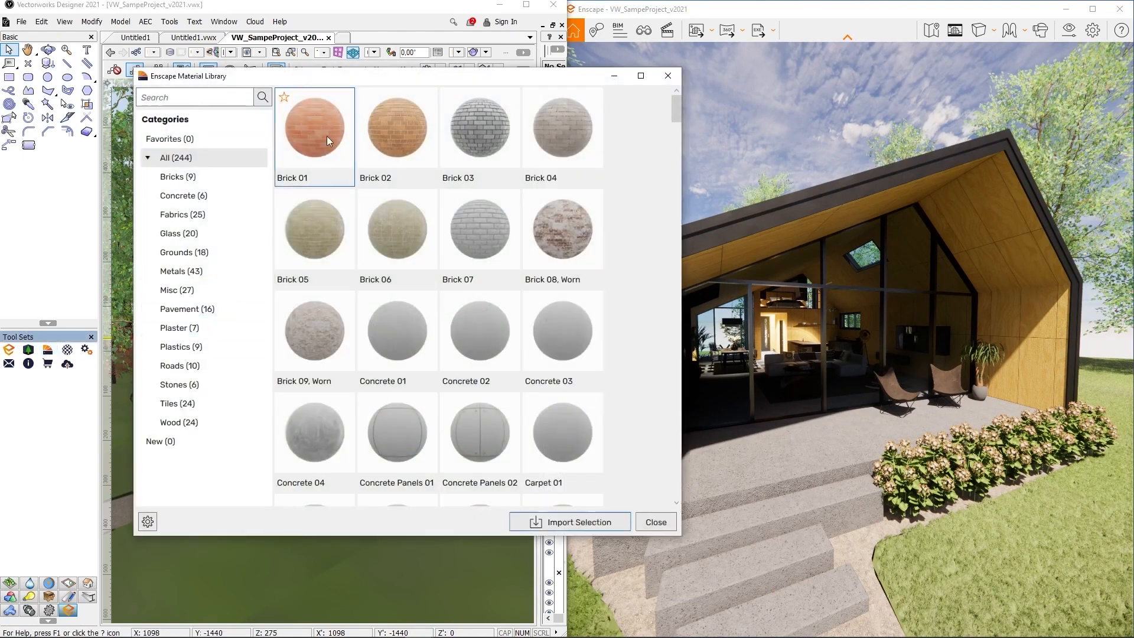
left_click(547, 246)
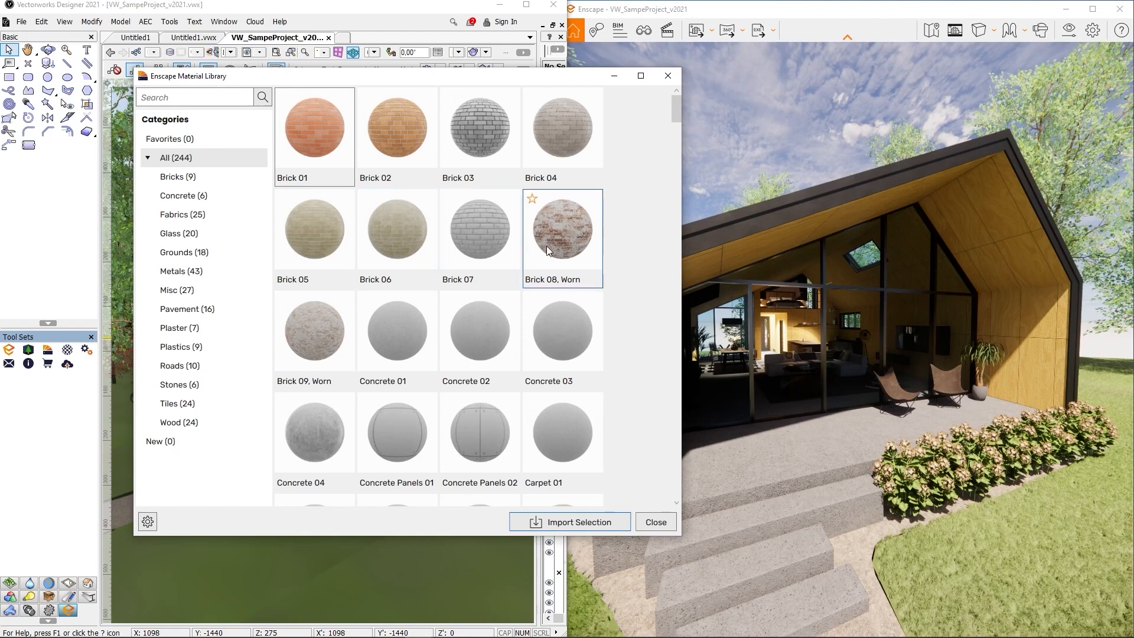
left_click(311, 350)
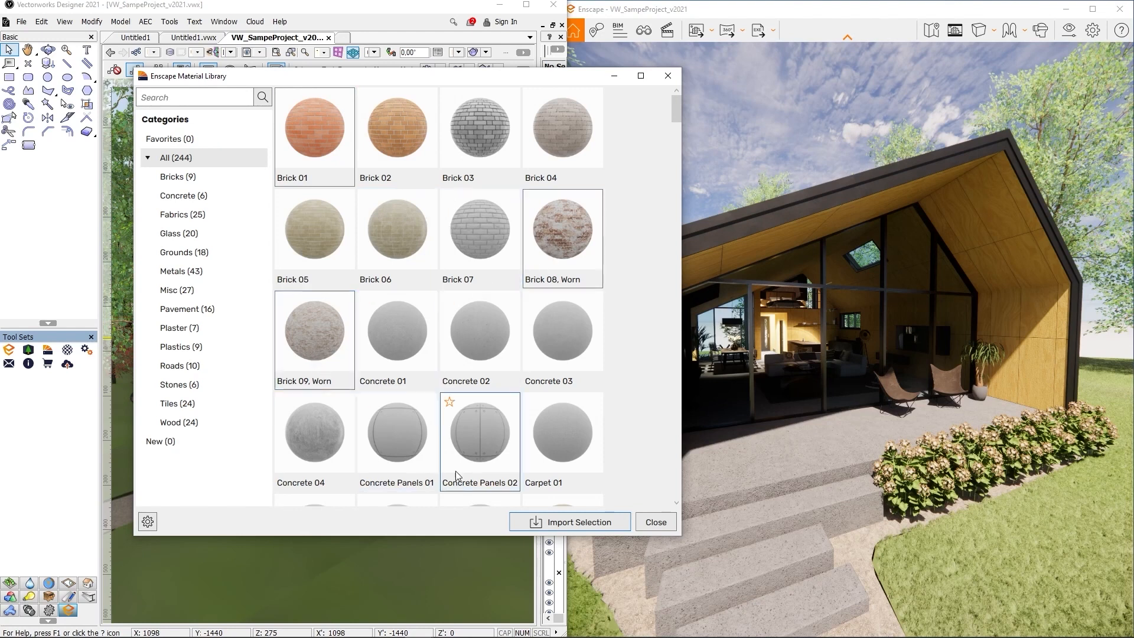
left_click(527, 523)
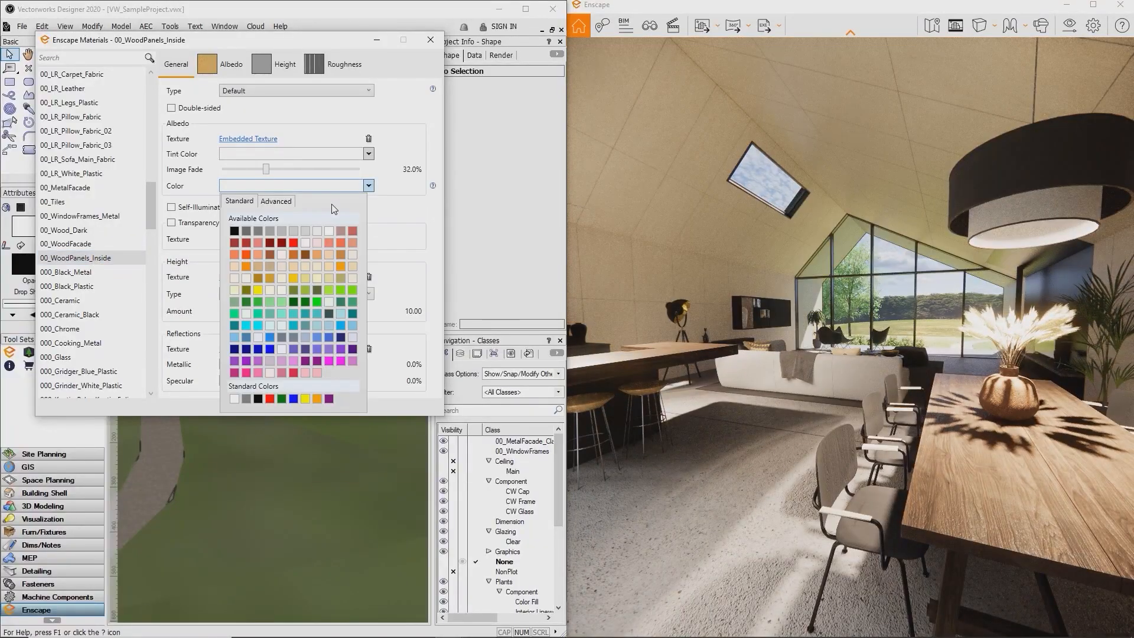
left_click(270, 246)
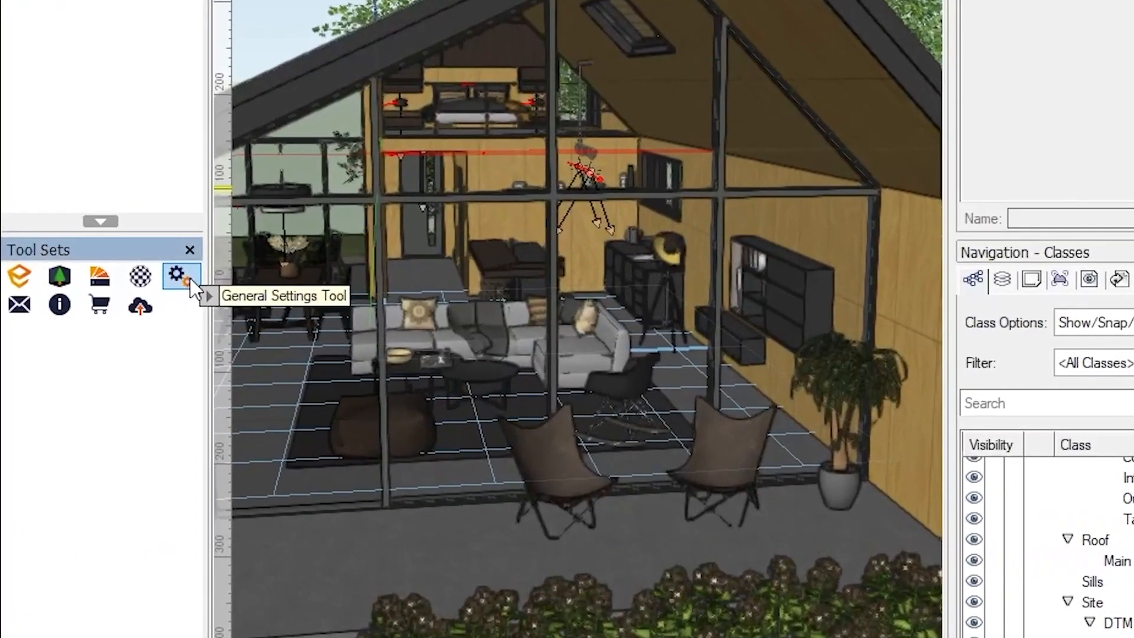
Check the language list in Enscape's General Settings Preferences, keep English, and open the Feedback form
left_click(124, 328)
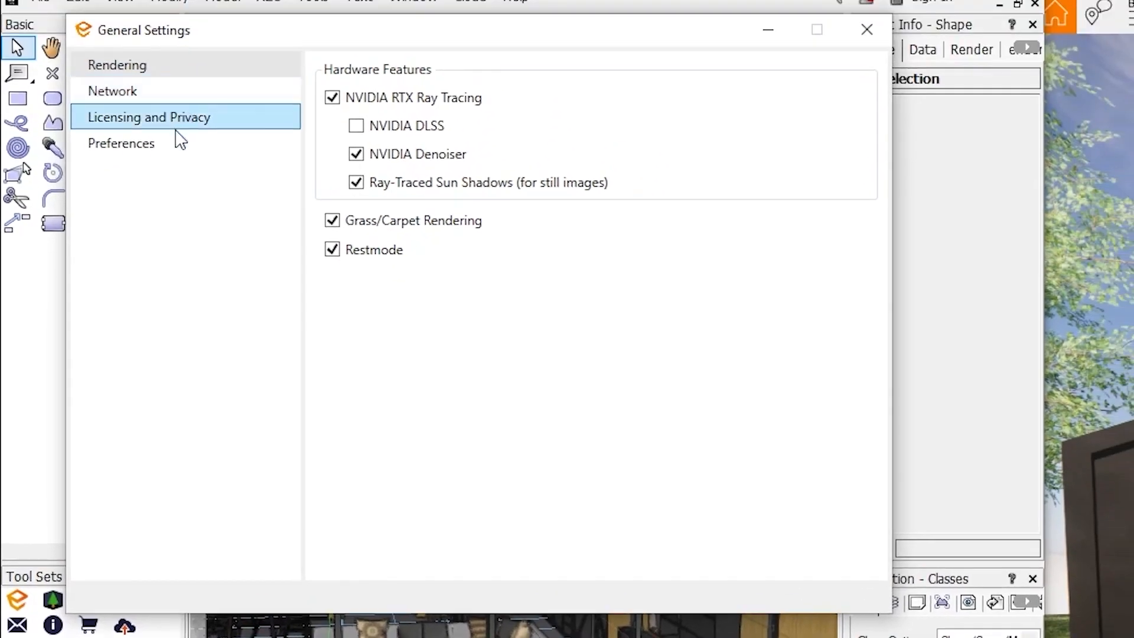
left_click(178, 145)
left_click(501, 137)
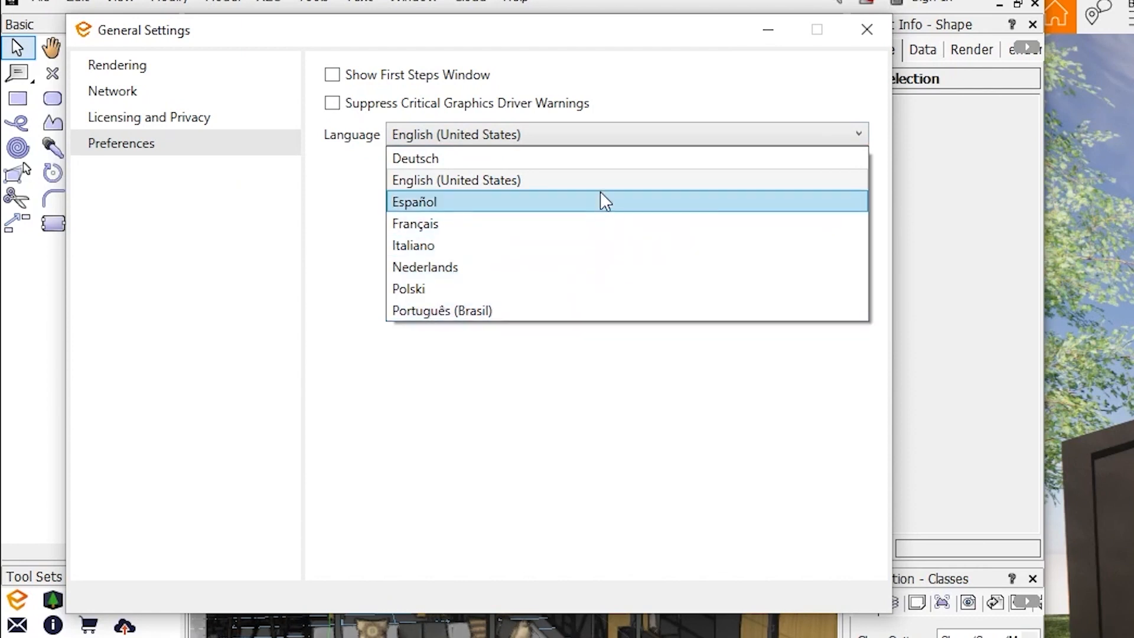
left_click(867, 30)
left_click(867, 29)
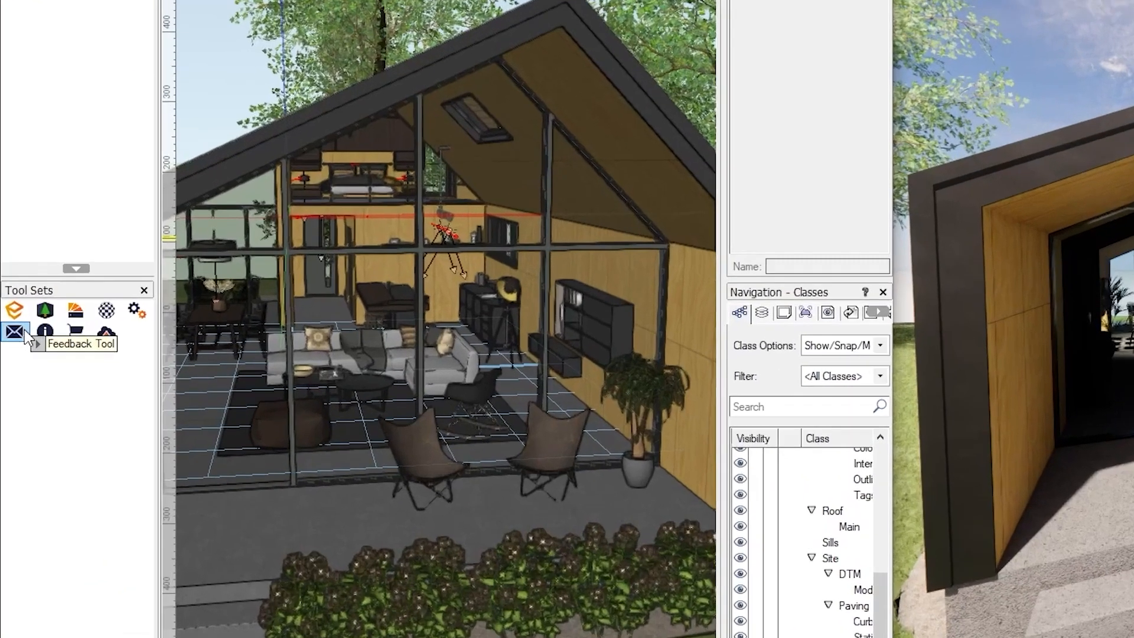
left_click(10, 364)
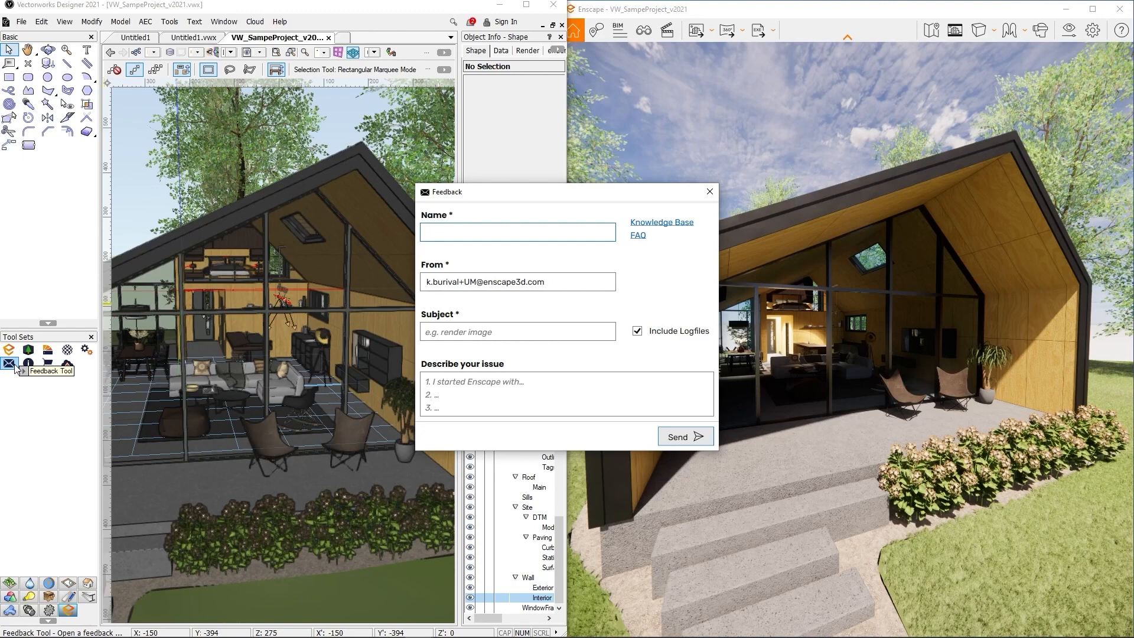
Close Feedback, review the About version info, and view the Web Standalones list in Manage Uploads
left_click(710, 192)
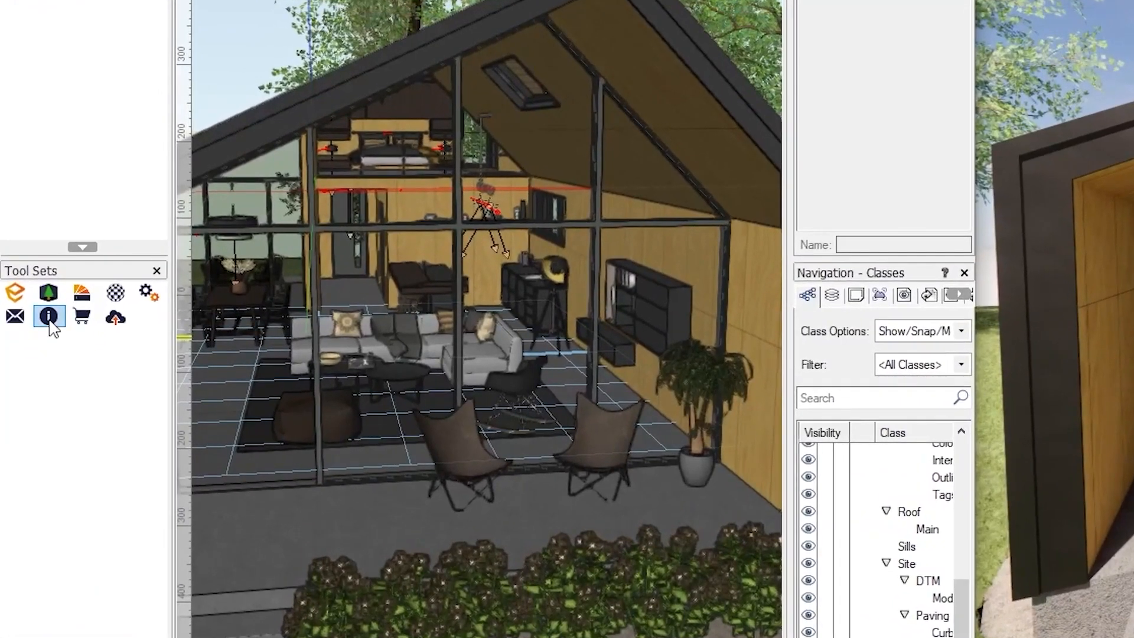
left_click(50, 317)
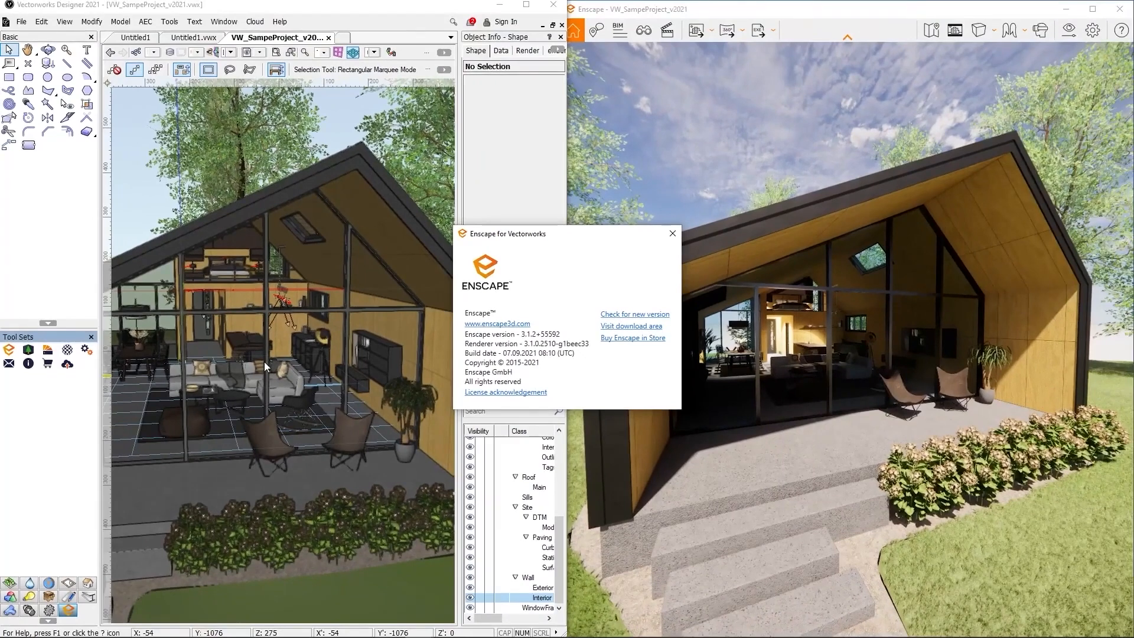
left_click(672, 233)
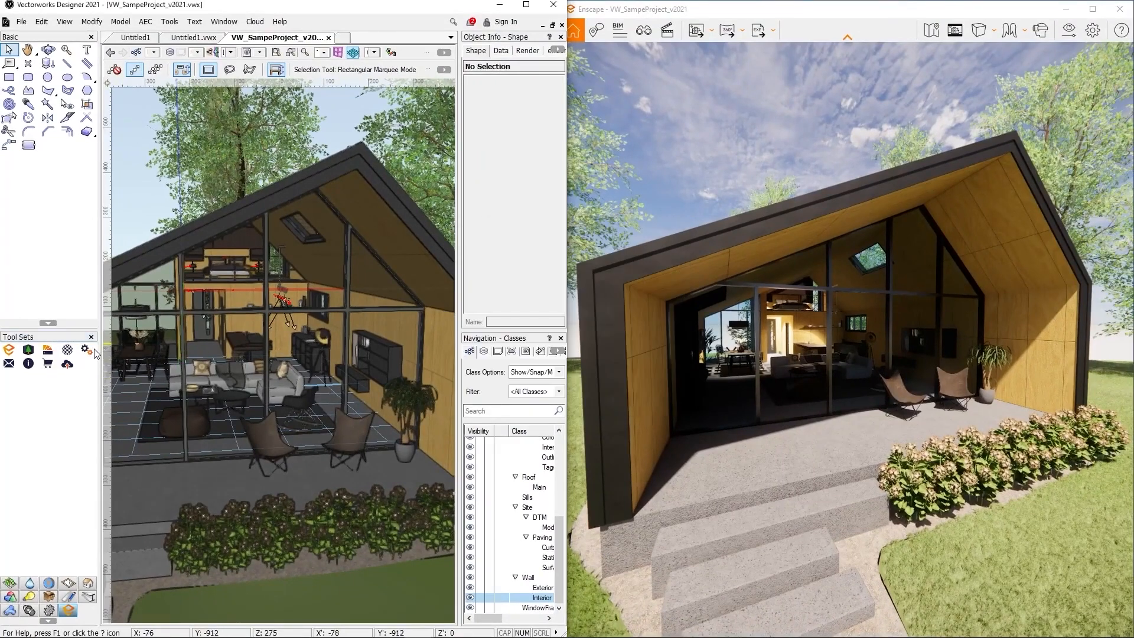
left_click(67, 365)
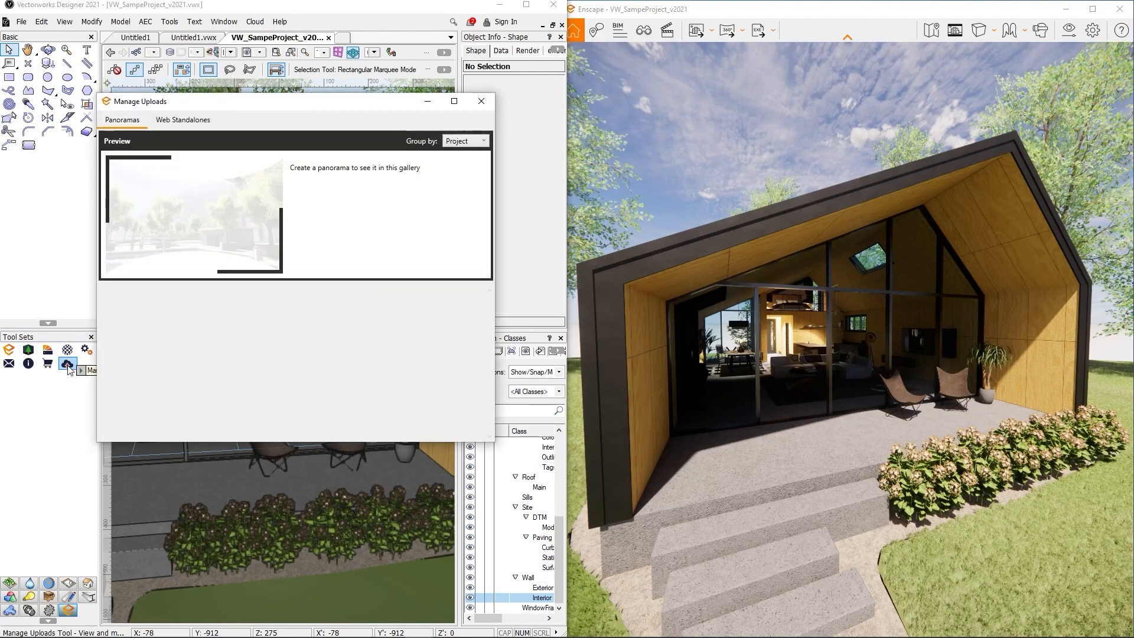
left_click(195, 127)
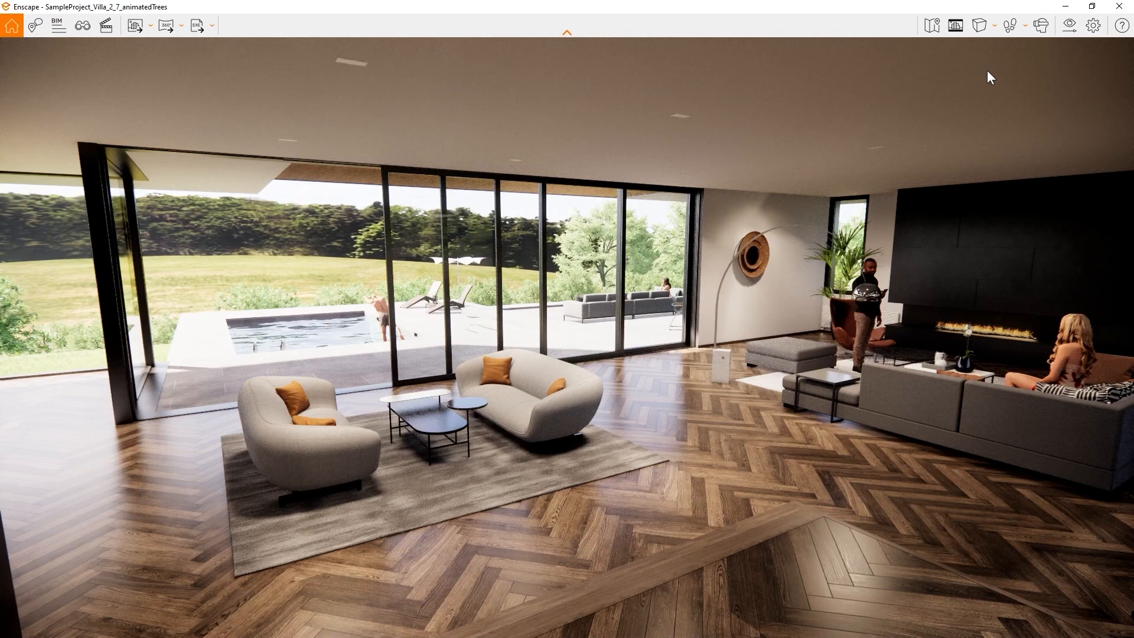
Create a new visual-settings preset named Paper
left_click(1071, 28)
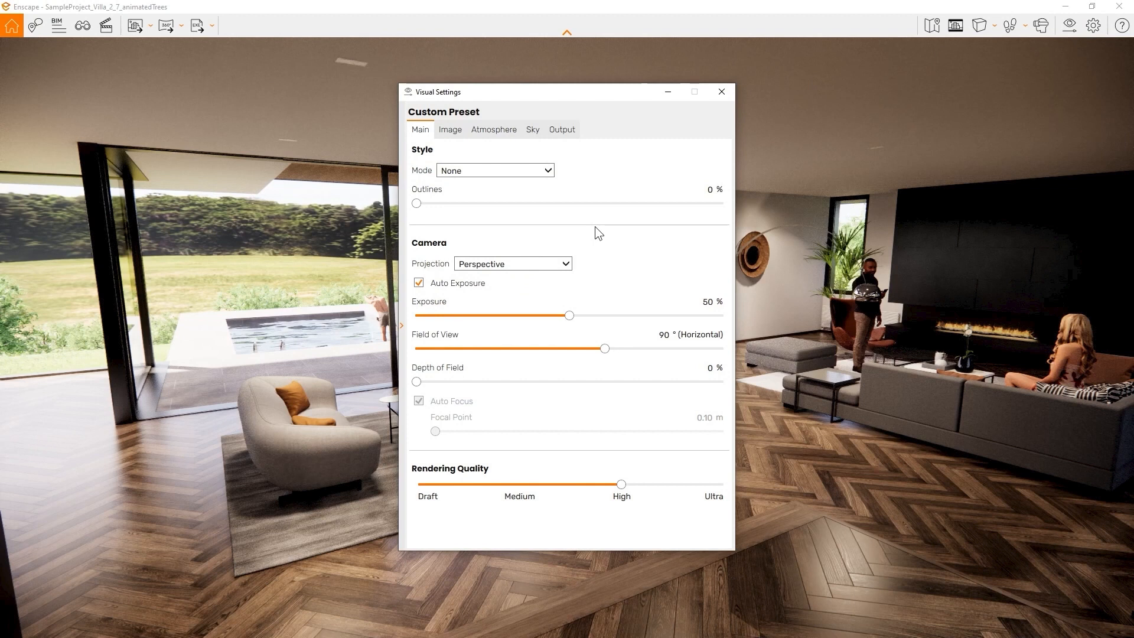
mouse_move(436, 302)
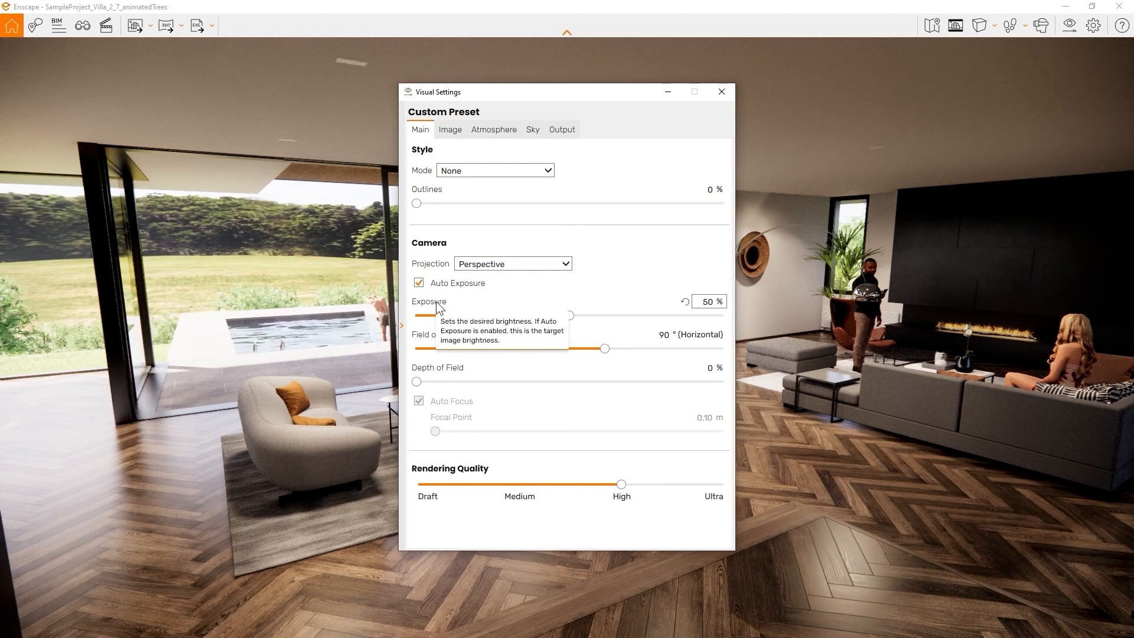
mouse_move(442, 393)
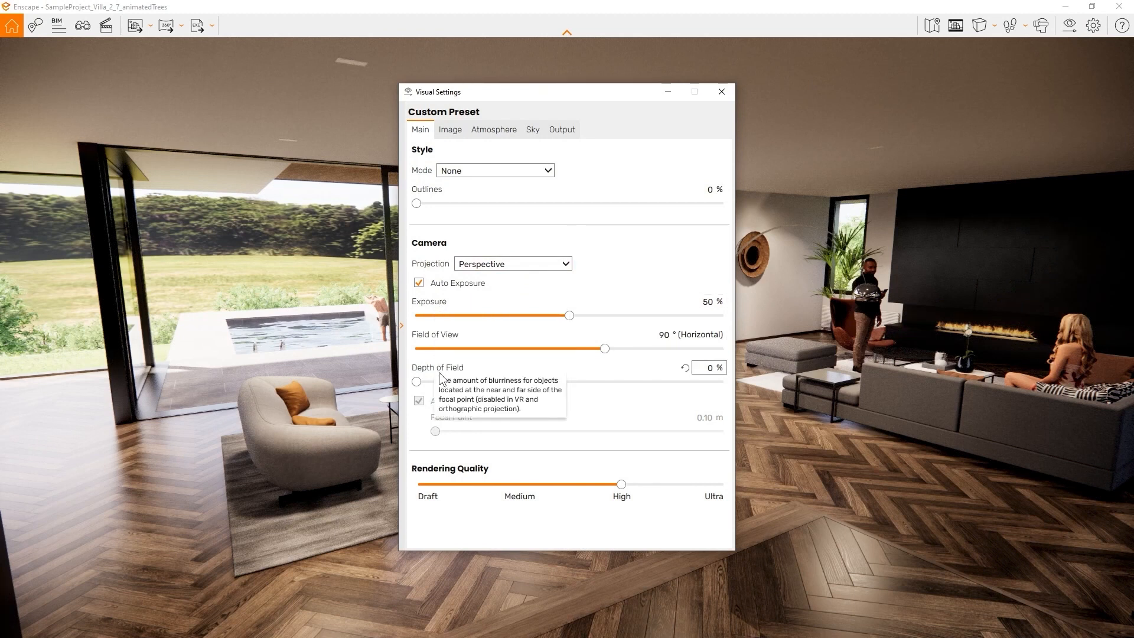
left_click(401, 326)
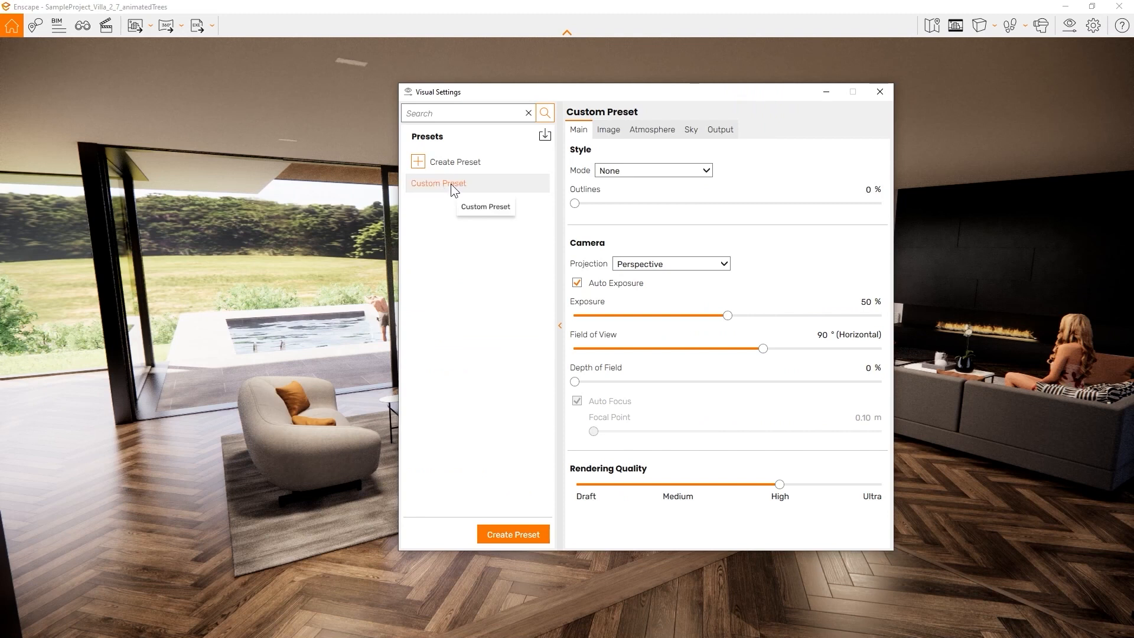
left_click(512, 535)
type("Paper")
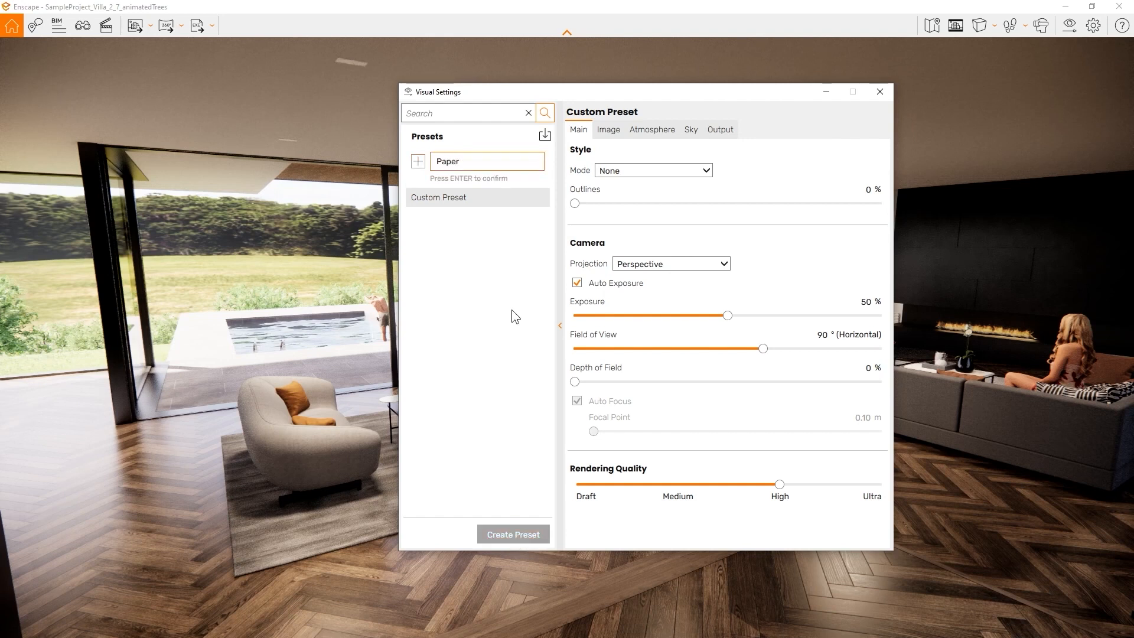
key("Return")
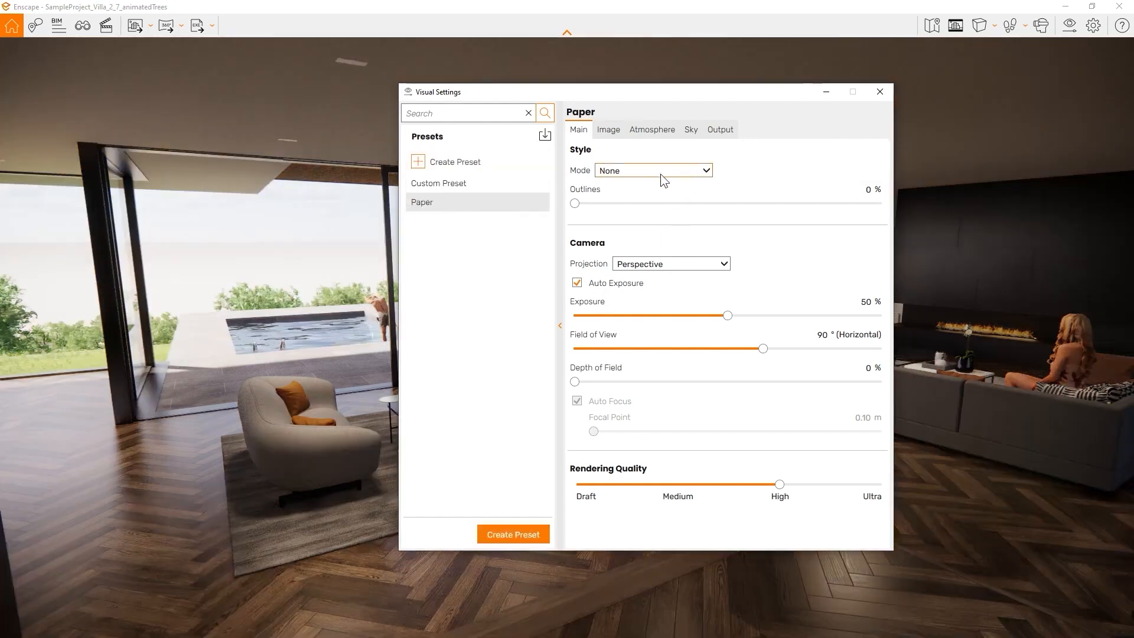
Give Paper the White style with about 21% outlines, comparing it against the Custom Preset
left_click(671, 170)
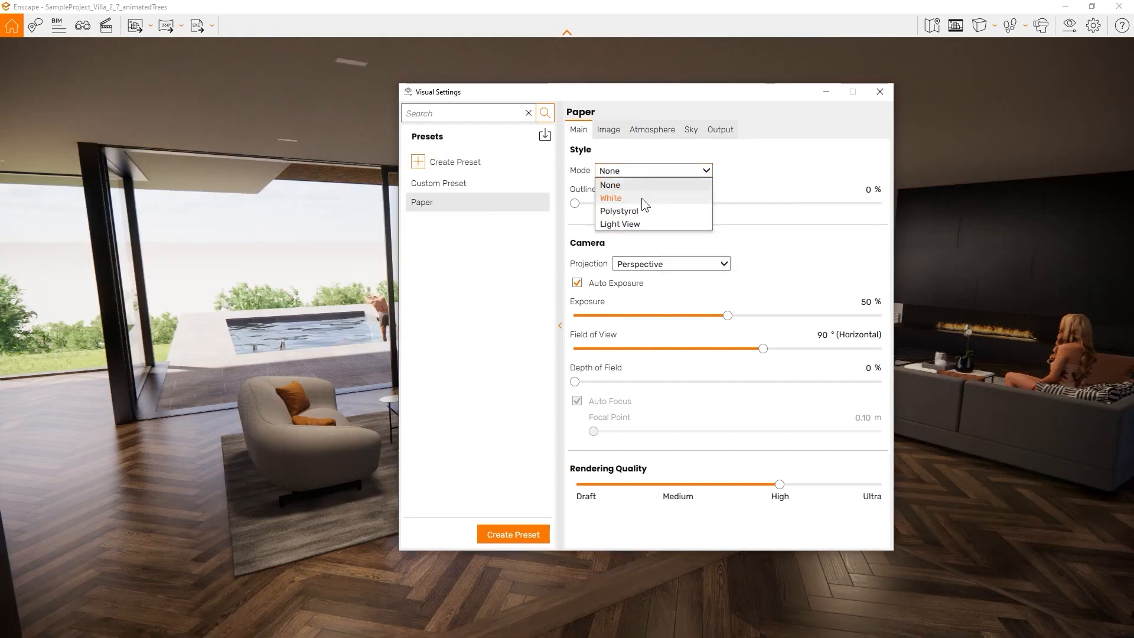
left_click(639, 198)
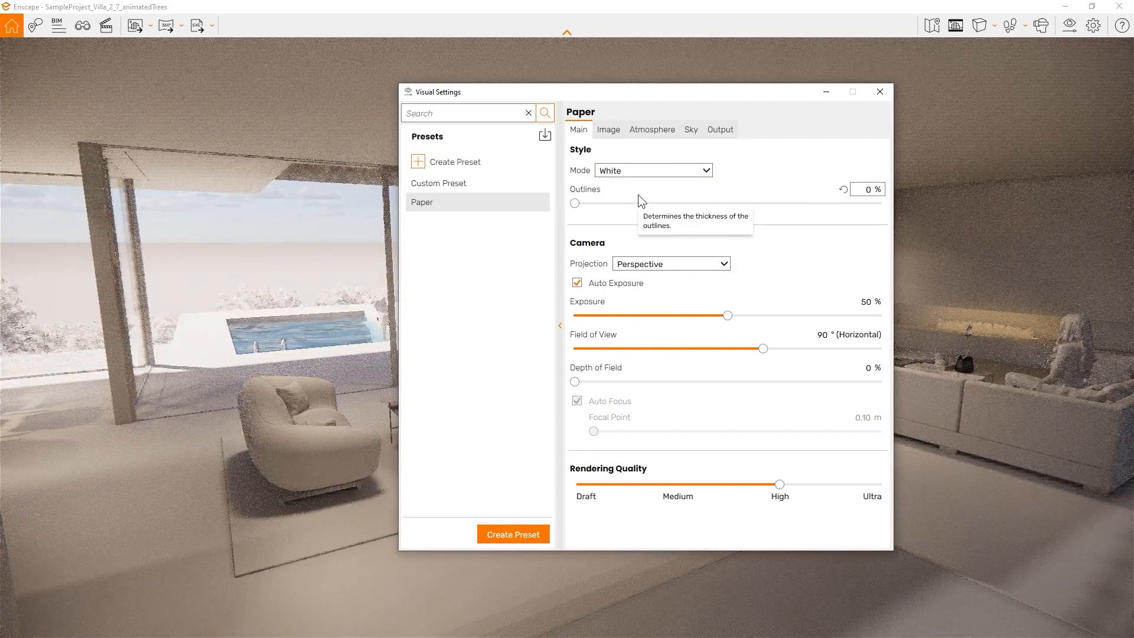
left_click_drag(585, 204, 650, 205)
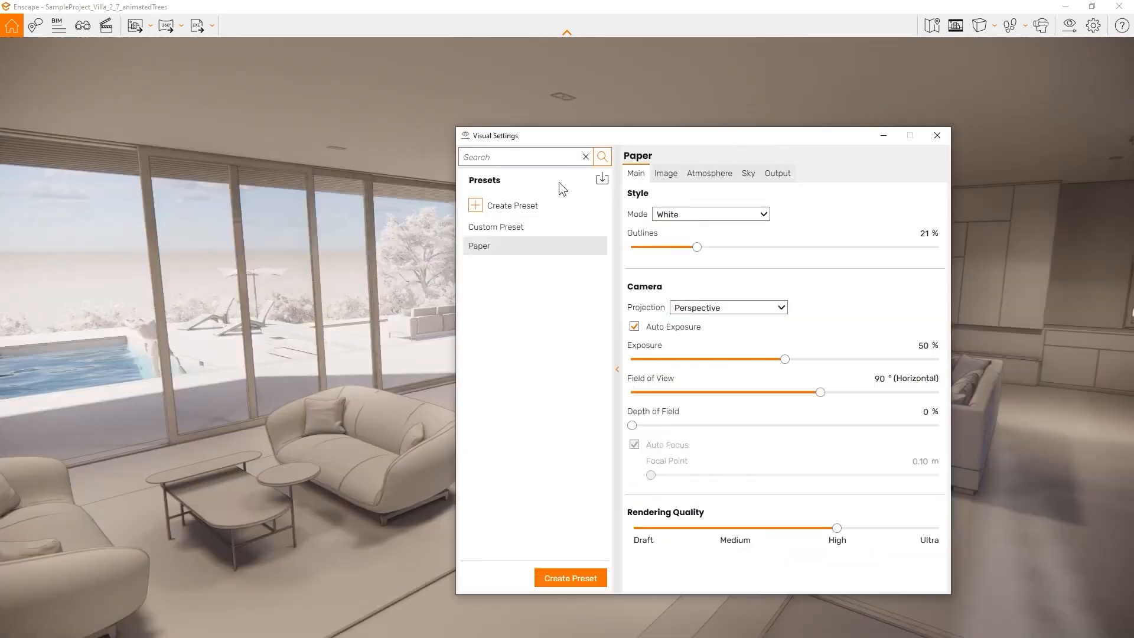
left_click(516, 227)
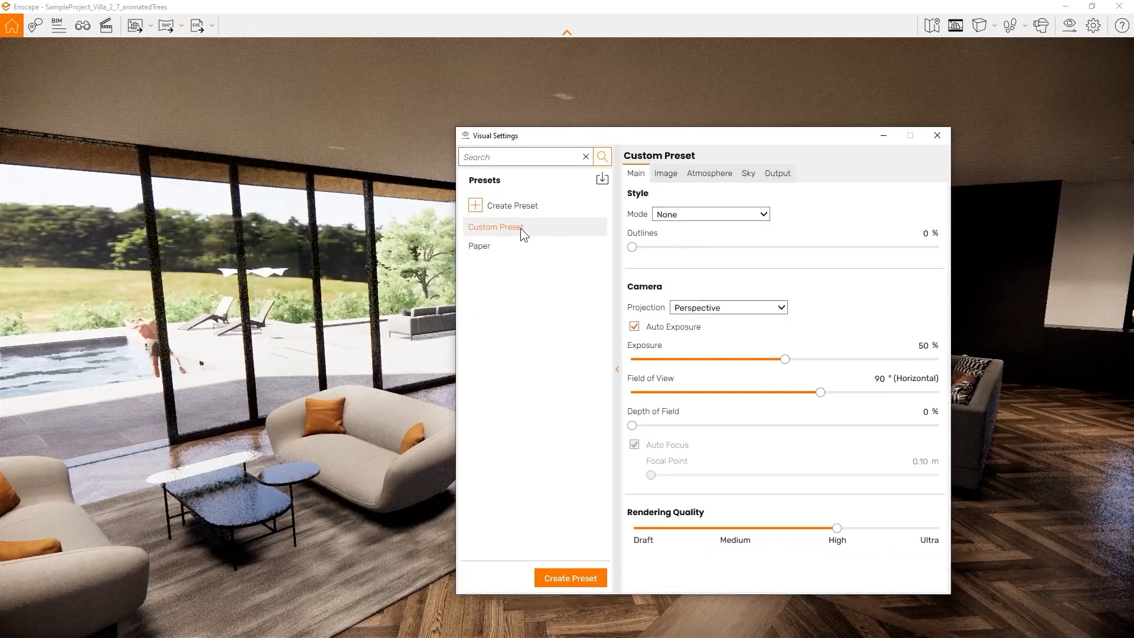
left_click(489, 245)
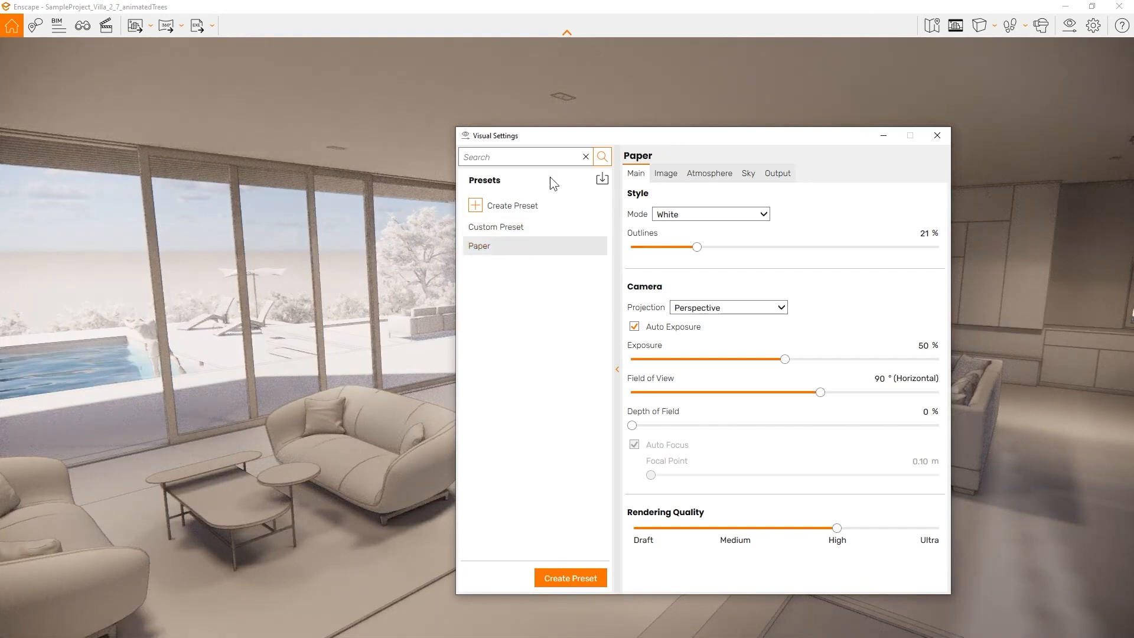
left_click_drag(633, 136, 703, 133)
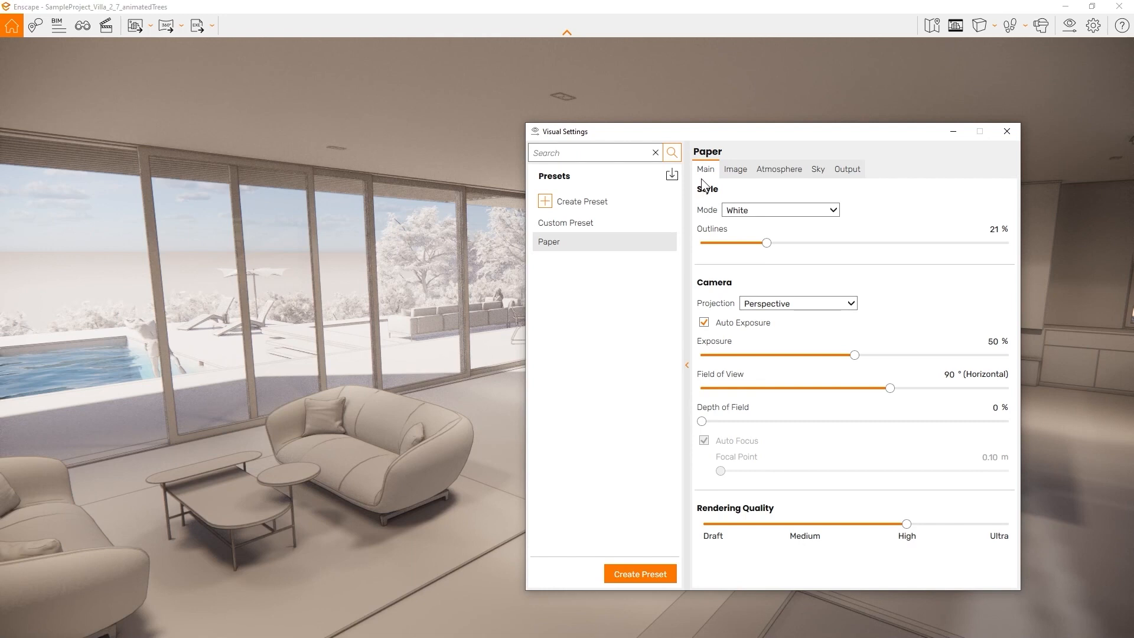
Switch Paper to Polystyrol mode, move the sun earlier, then try the Light View mode
left_click(803, 214)
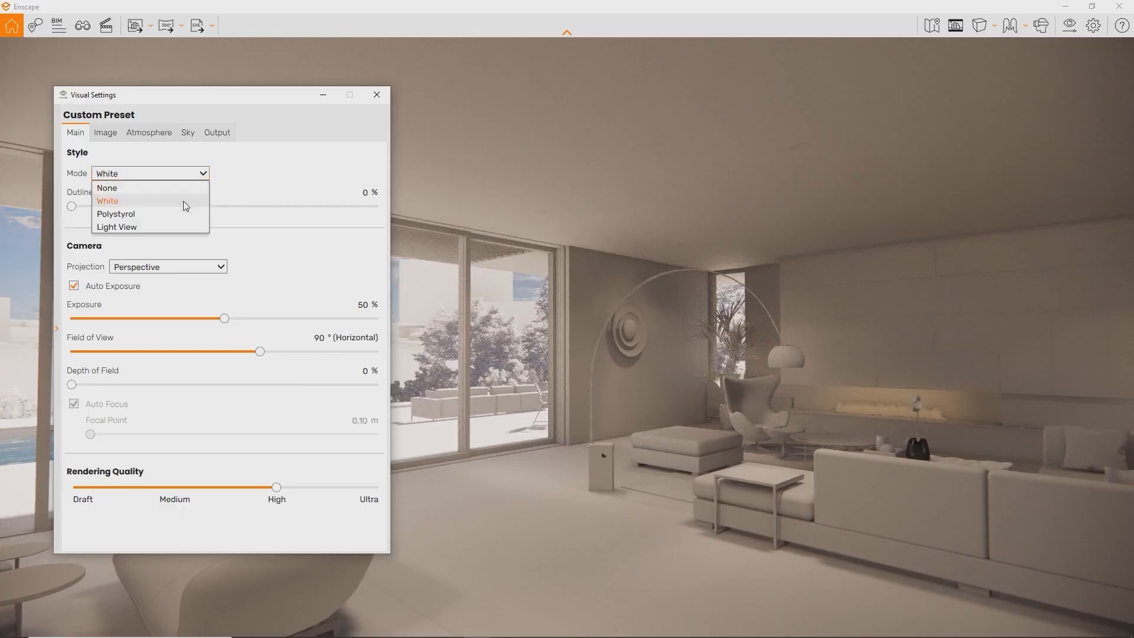
left_click(181, 213)
left_click(531, 299)
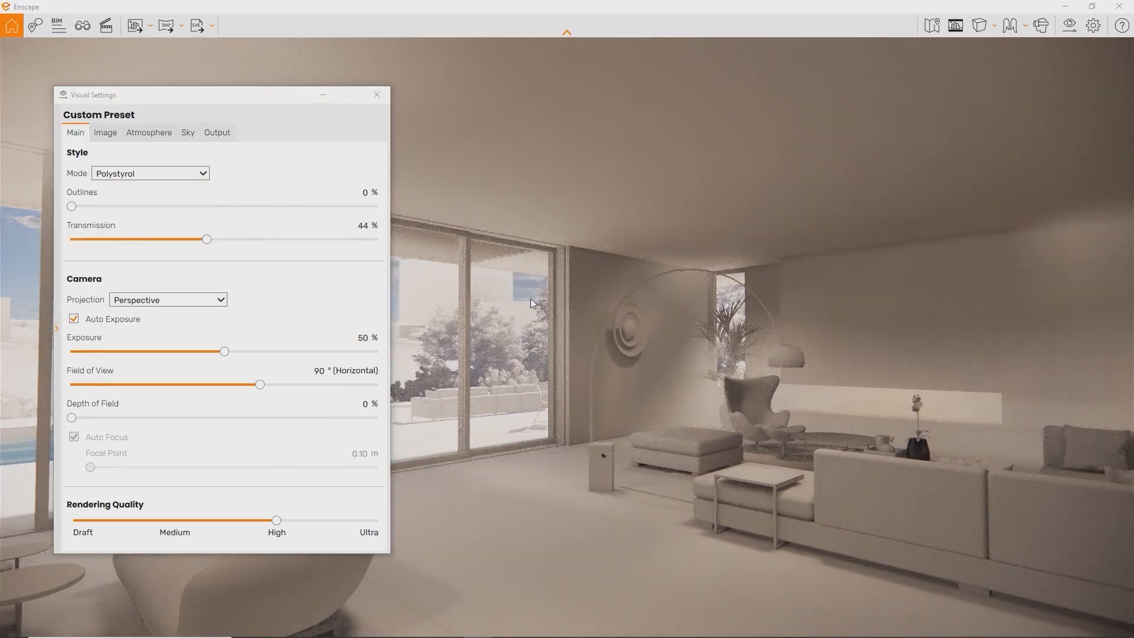
mouse_move(530, 298)
right_mouse_down("shift")
mouse_move(502, 299)
mouse_move(530, 299)
right_mouse_up("shift")
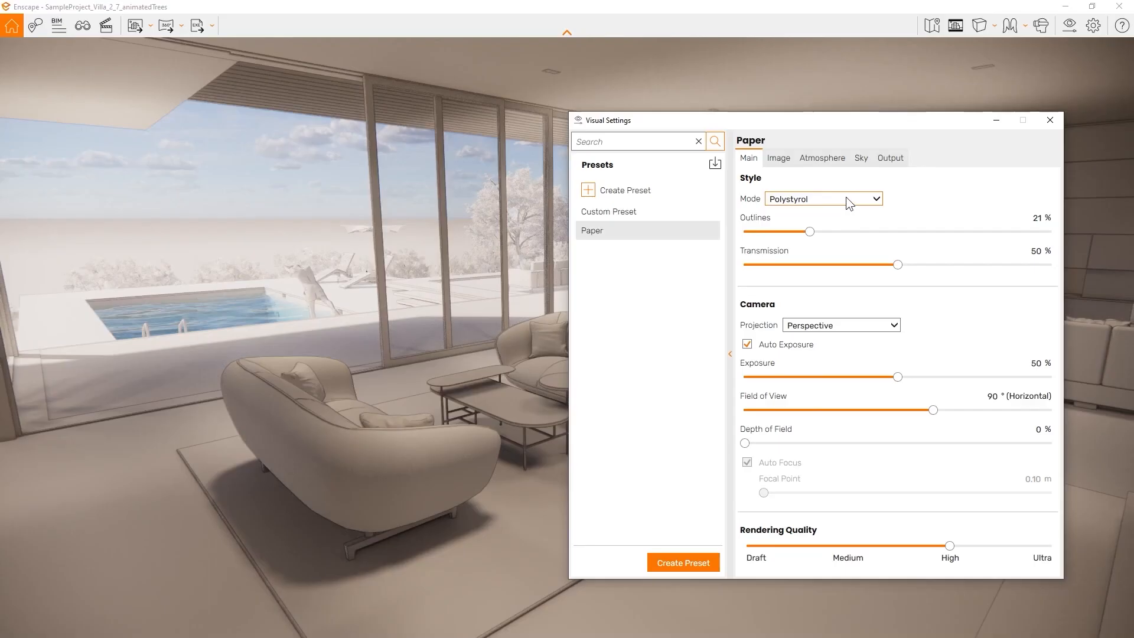
left_click(846, 197)
left_click(802, 253)
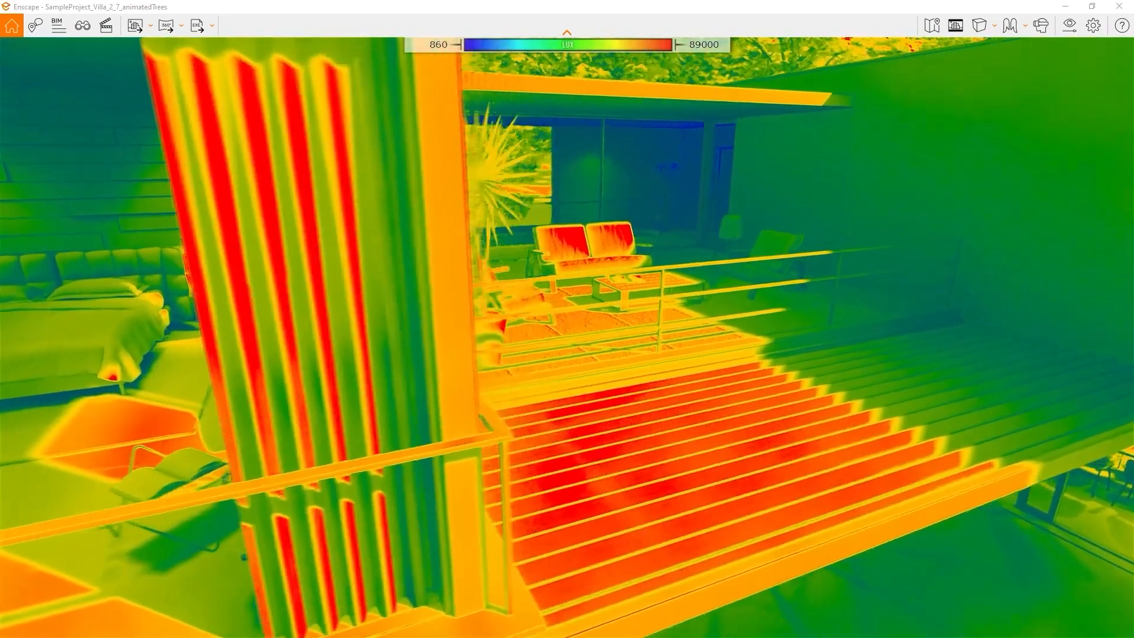
Inspect the lux heat map while shifting the time of day back, then adjust the exposure
right_click_drag(679, 295, 664, 285)
right_click_drag(816, 321, 751, 321, "shift")
left_click_drag(821, 337, 620, 337)
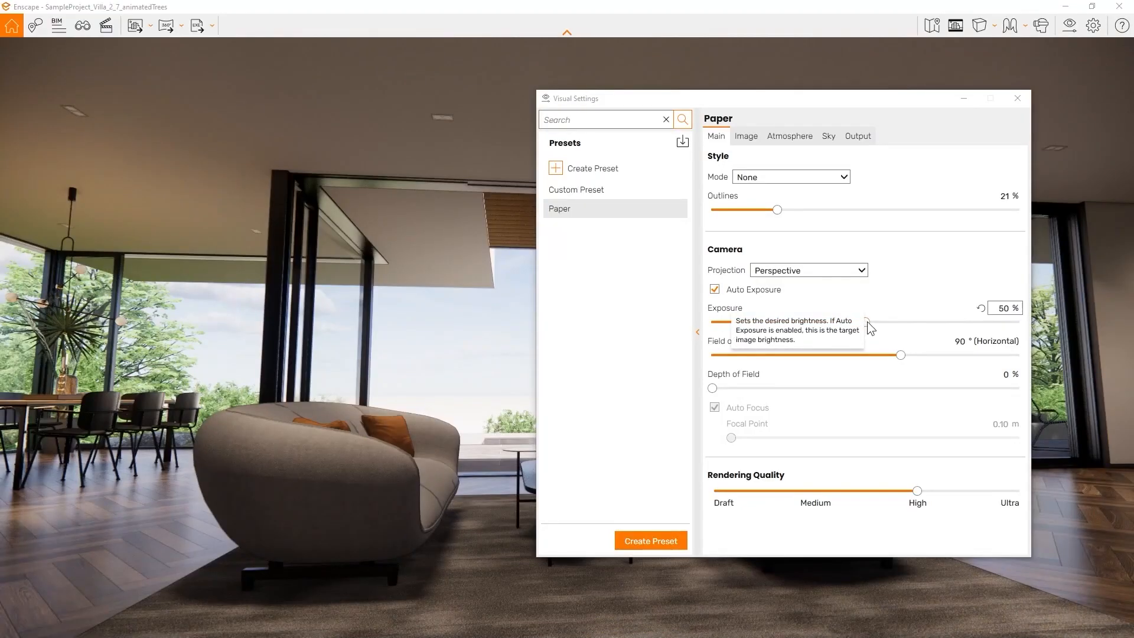
left_click_drag(867, 323, 813, 372)
Set exposure 55%, field of view 52°, and 19% depth of field with manual focus at 4.19 m
left_click(899, 355)
left_click_drag(25, 408, 40, 408)
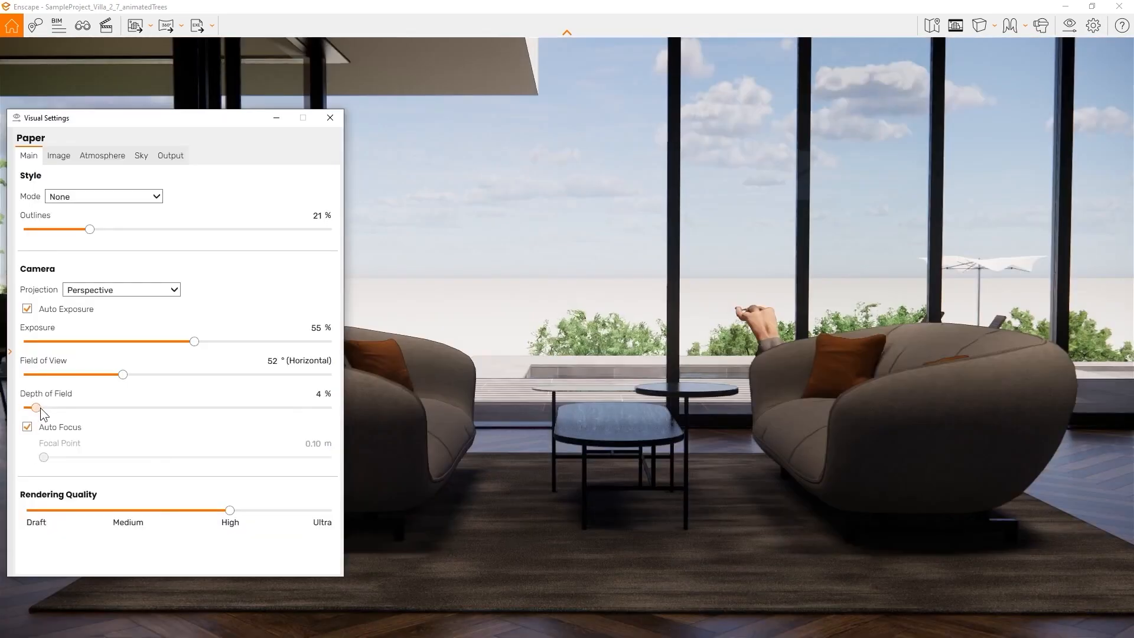
left_click(27, 426)
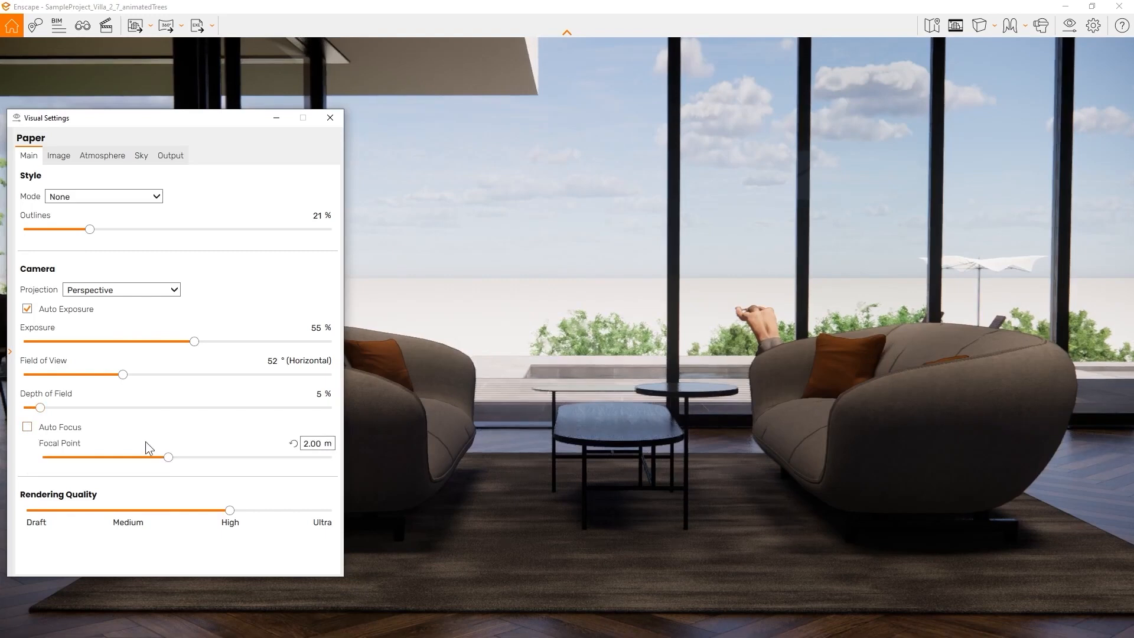
left_click_drag(172, 459, 204, 459)
left_click_drag(64, 407, 84, 408)
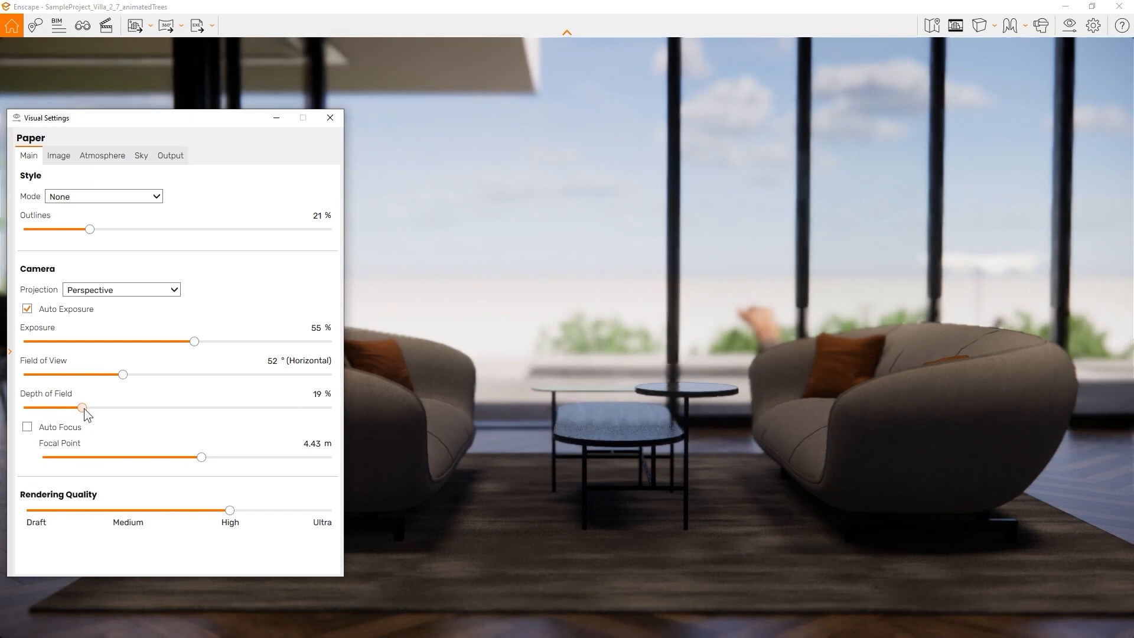
left_click_drag(201, 457, 199, 457)
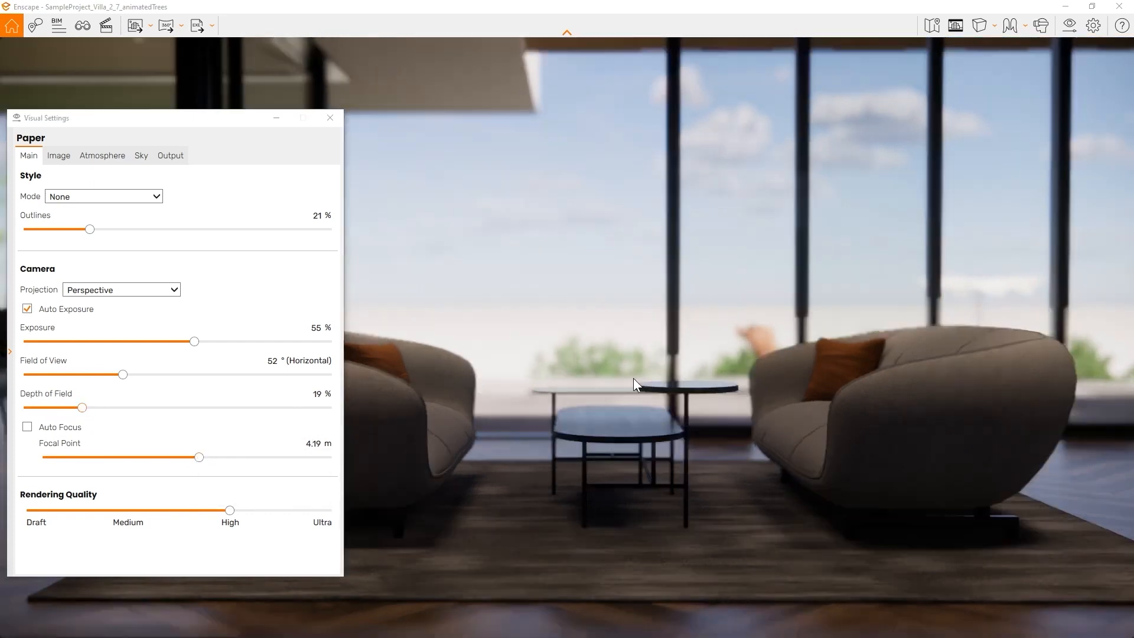
Try Auto Contrast in the Image tab, leave it off, and raise saturation to 103%
left_click(60, 157)
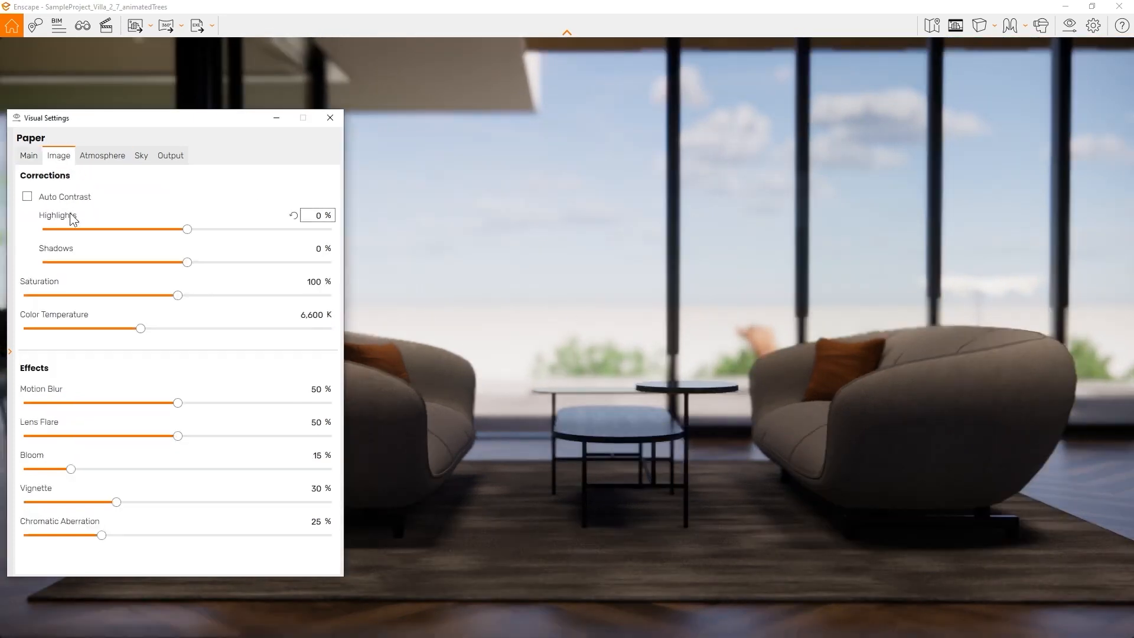
left_click(27, 196)
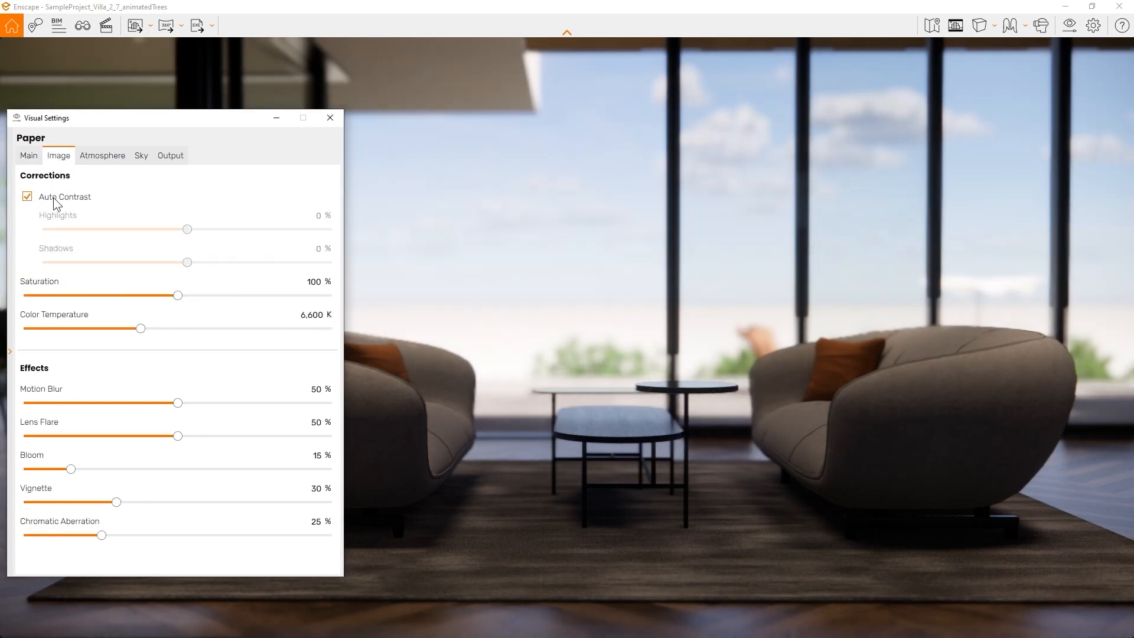
left_click(27, 196)
mouse_move(178, 294)
left_mouse_down()
mouse_move(242, 295)
mouse_move(178, 294)
left_mouse_up()
left_click(102, 155)
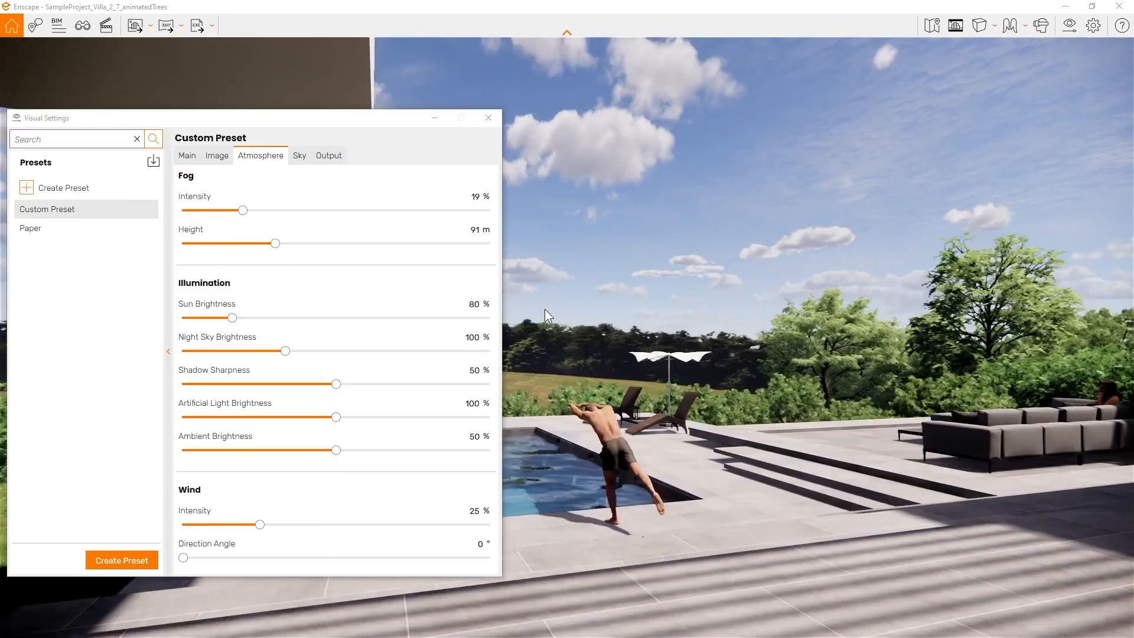
Try fog, night sky, shadow sharpness and artificial light sliders, then reset artificial light to 100%
left_click_drag(243, 212, 285, 215)
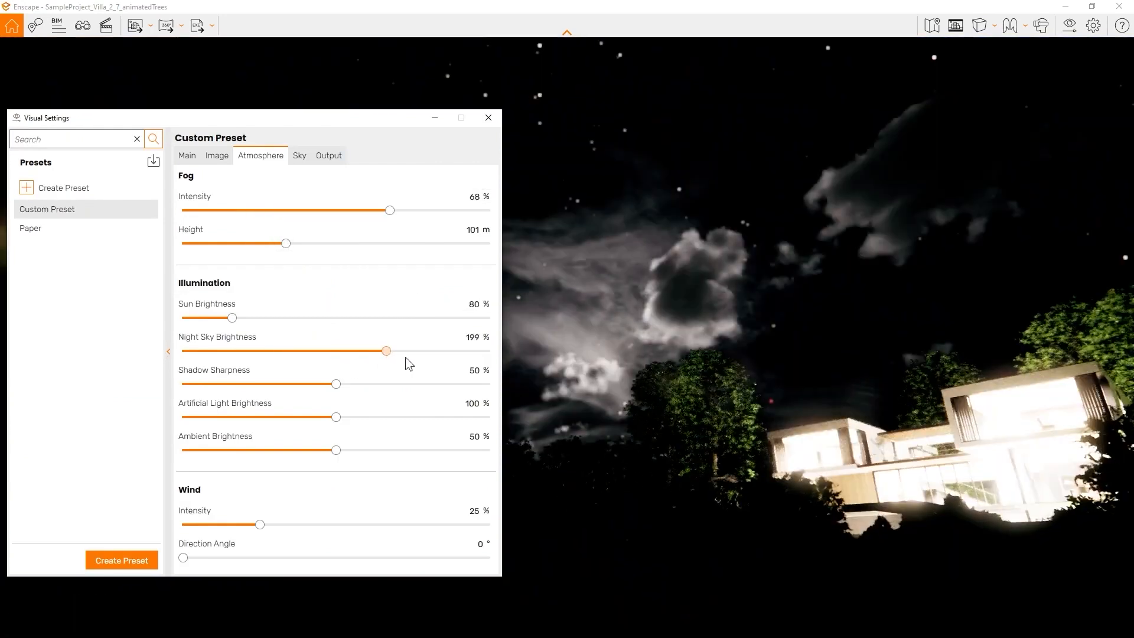
left_click_drag(405, 357, 529, 354)
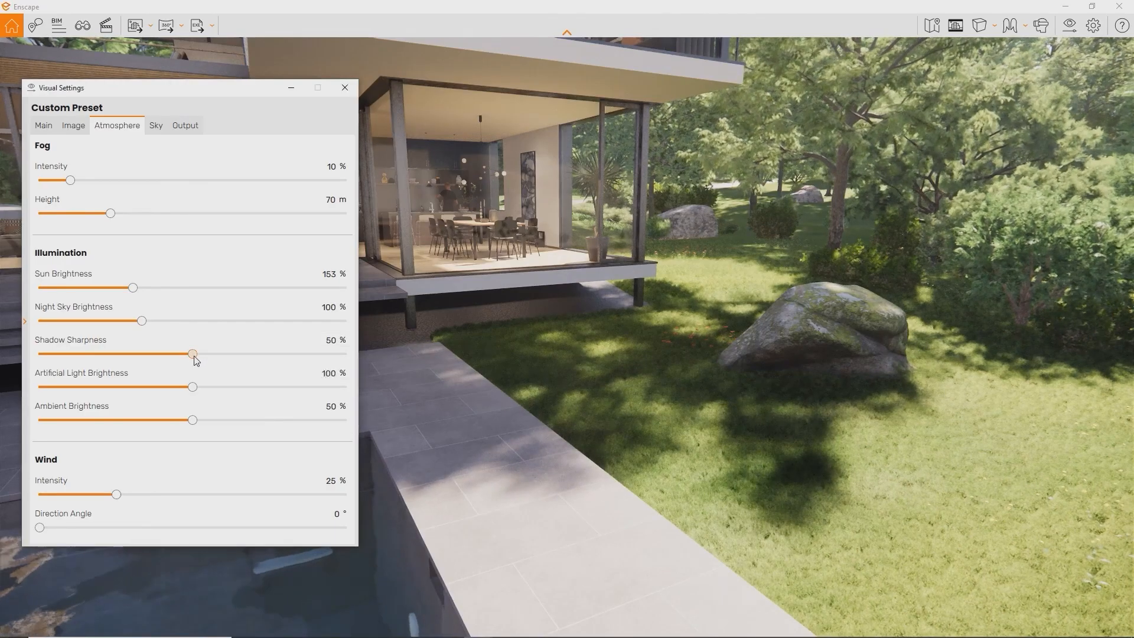
left_click_drag(192, 356, 365, 348)
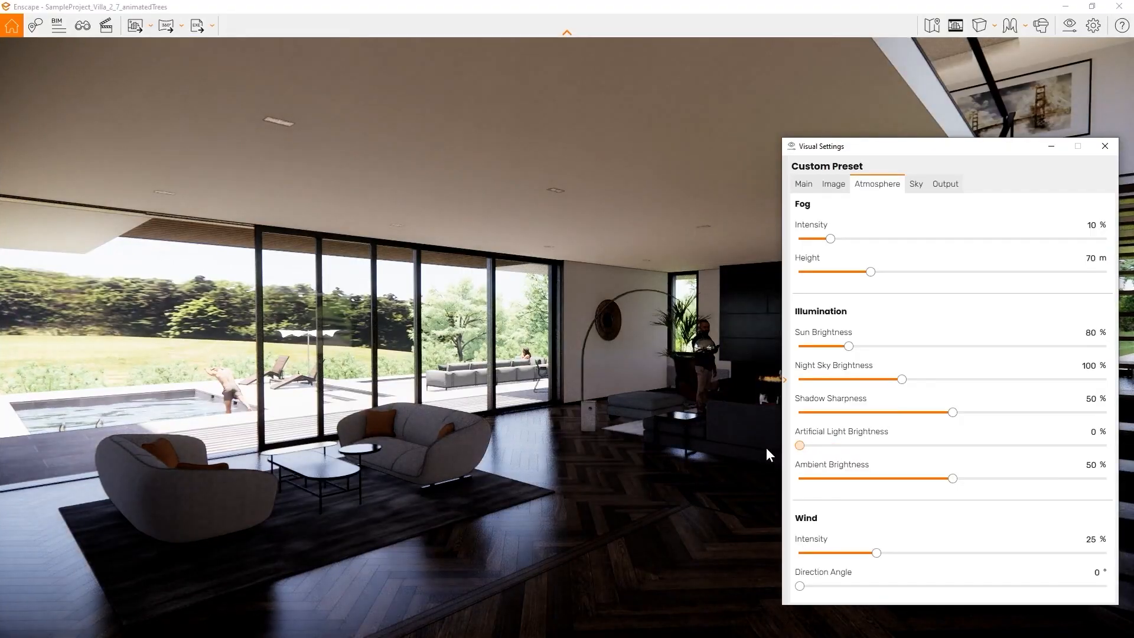
left_click_drag(799, 446, 1105, 445)
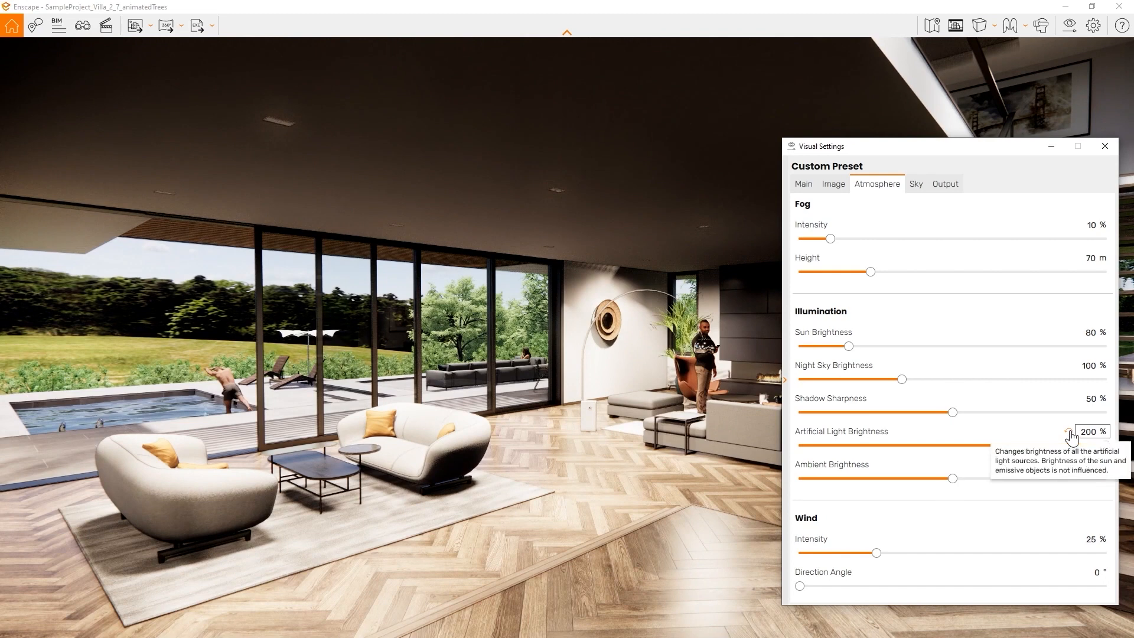
left_click(1069, 432)
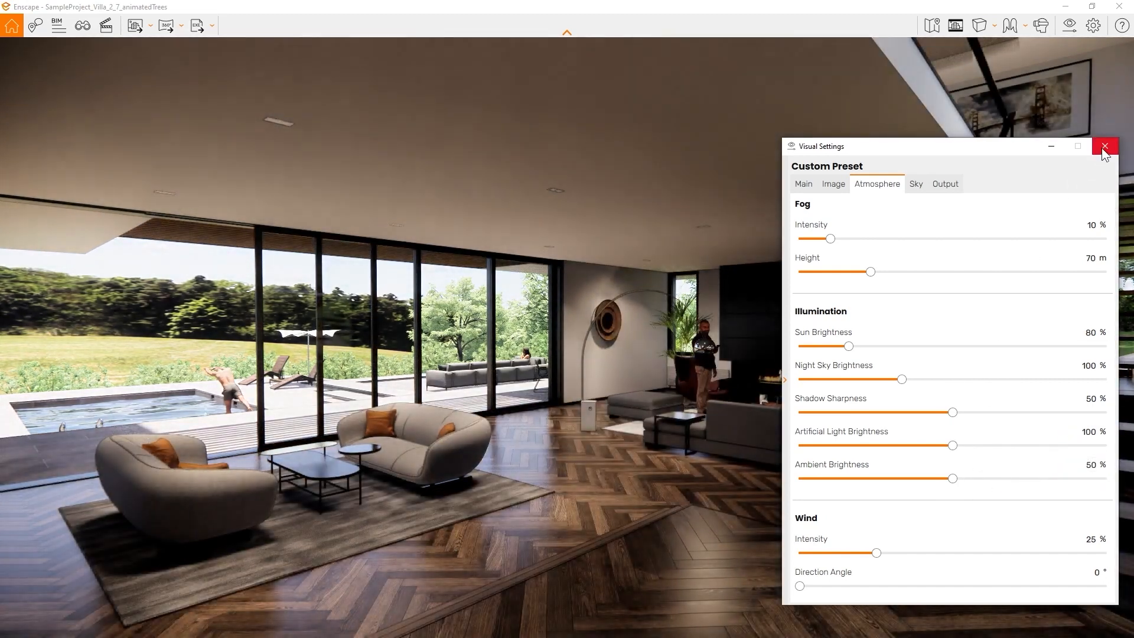
left_click(1103, 147)
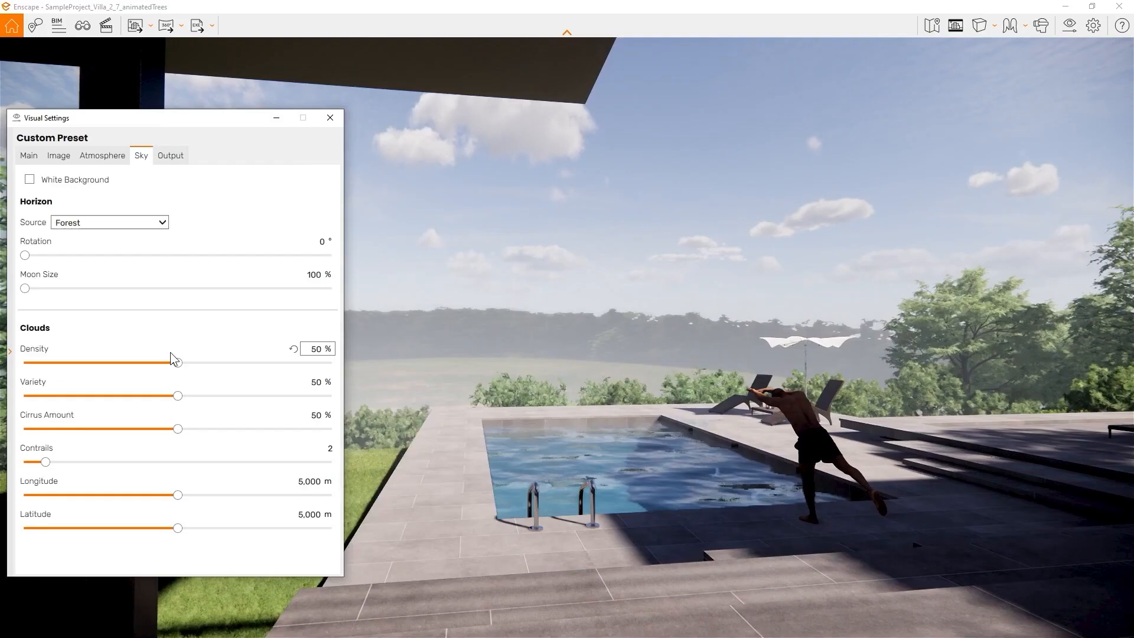
Try Desert, Forest and Construction Site horizons before settling on Mountains
left_click(133, 225)
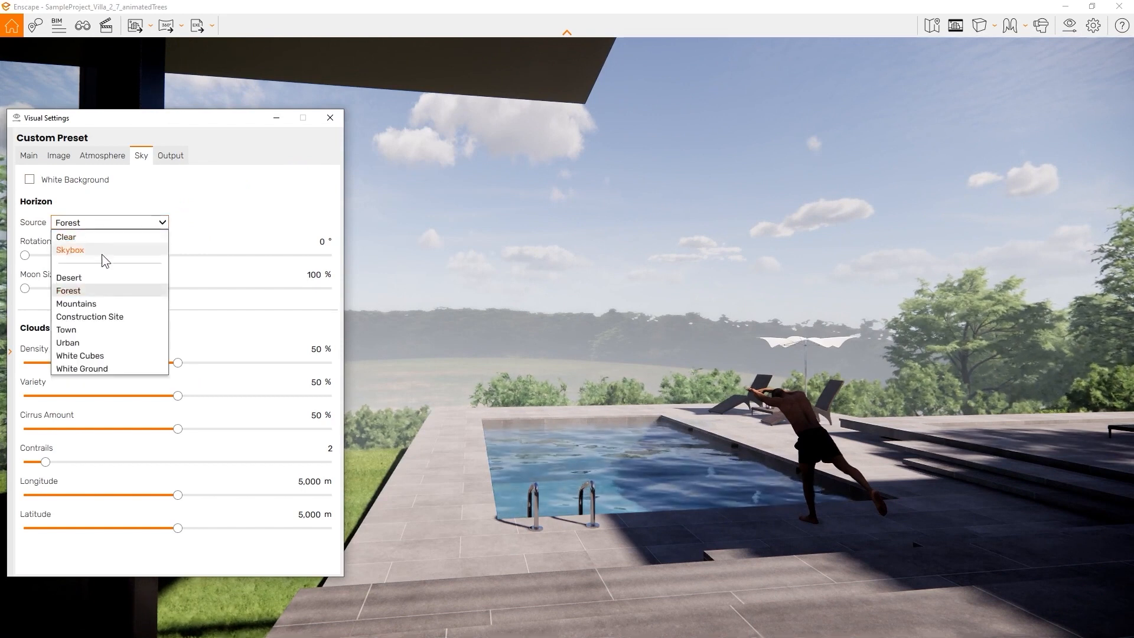
left_click(85, 279)
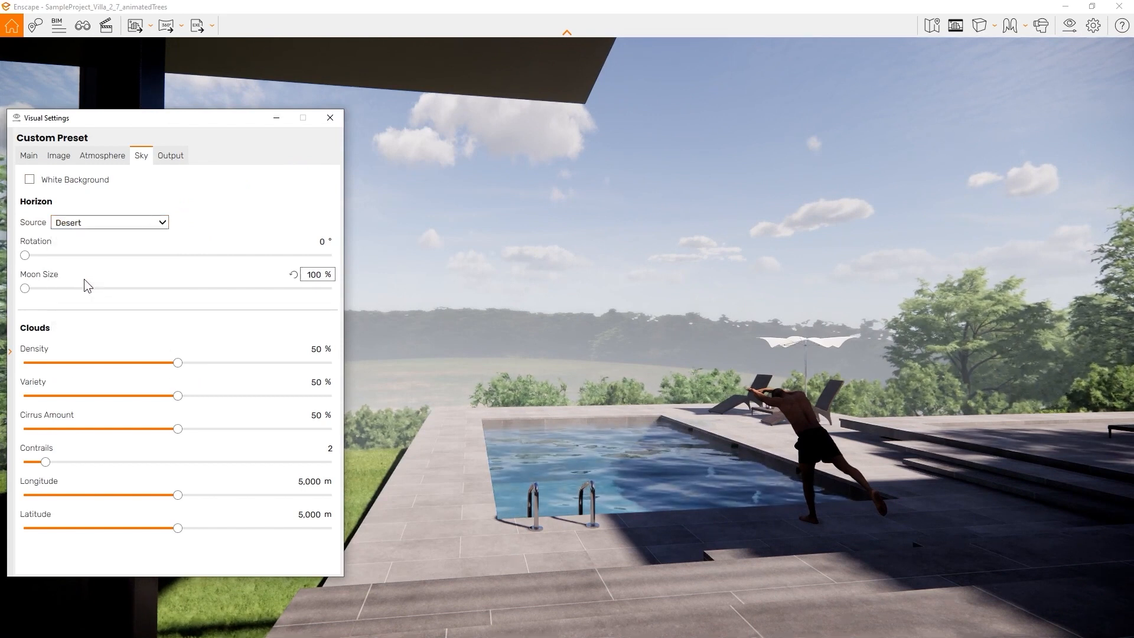
left_click(102, 224)
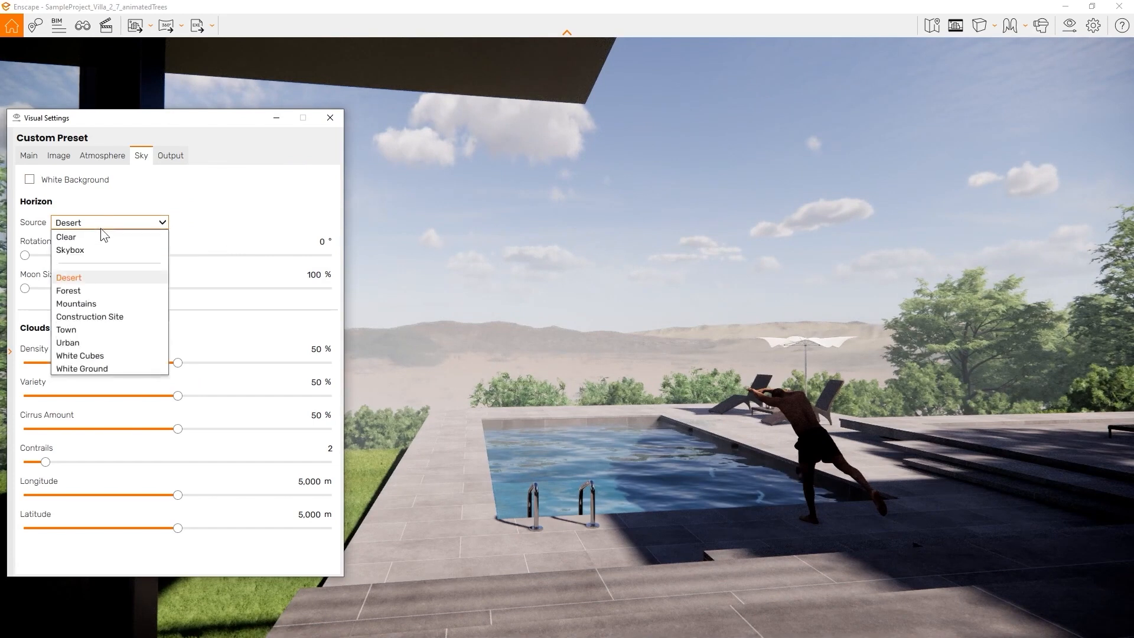
left_click(87, 295)
left_click(110, 223)
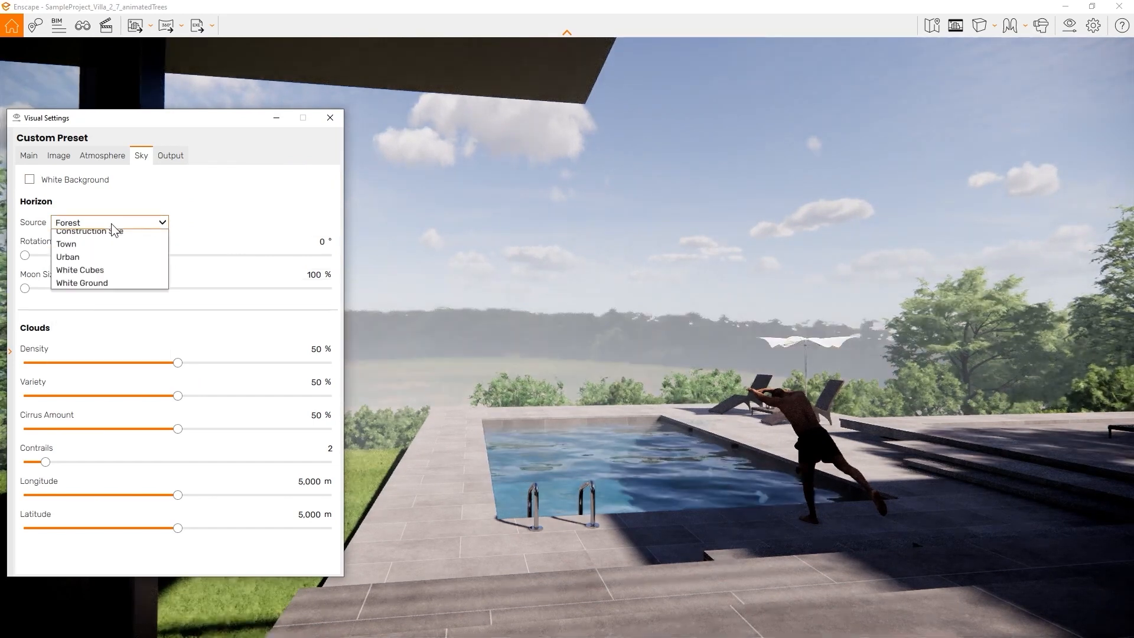
left_click(103, 289)
left_click(142, 222)
left_click(124, 319)
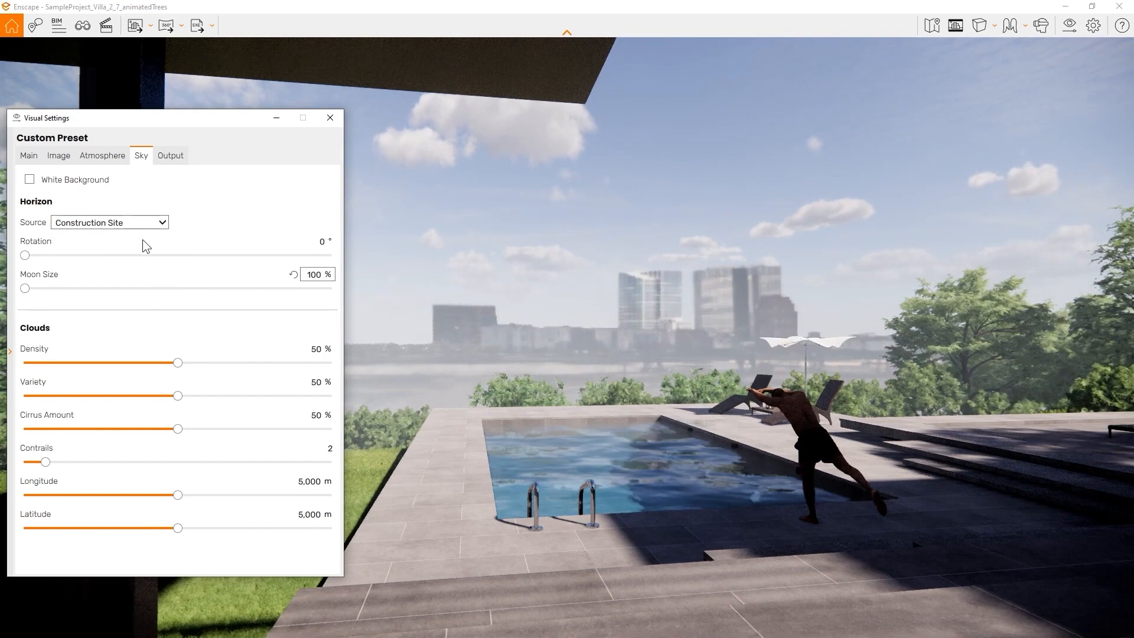
left_click(141, 222)
left_click(79, 305)
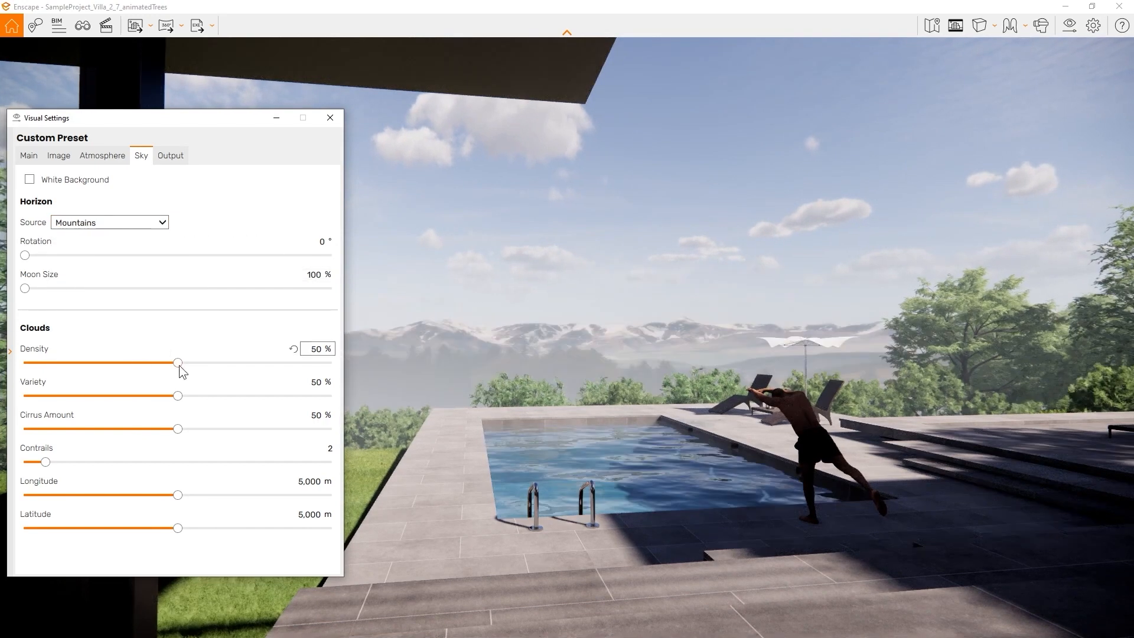
Set clouds to 92% density, 66% variety and 9% cirrus amount
mouse_move(178, 363)
left_mouse_down()
mouse_move(87, 367)
mouse_move(183, 368)
left_mouse_up()
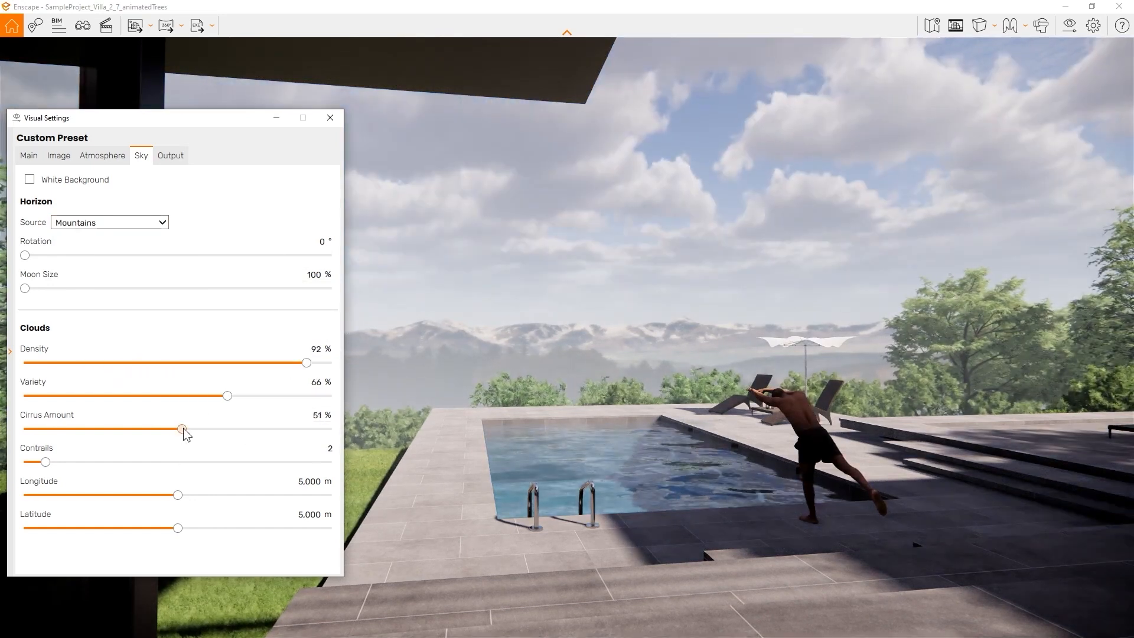
left_click_drag(183, 428, 52, 429)
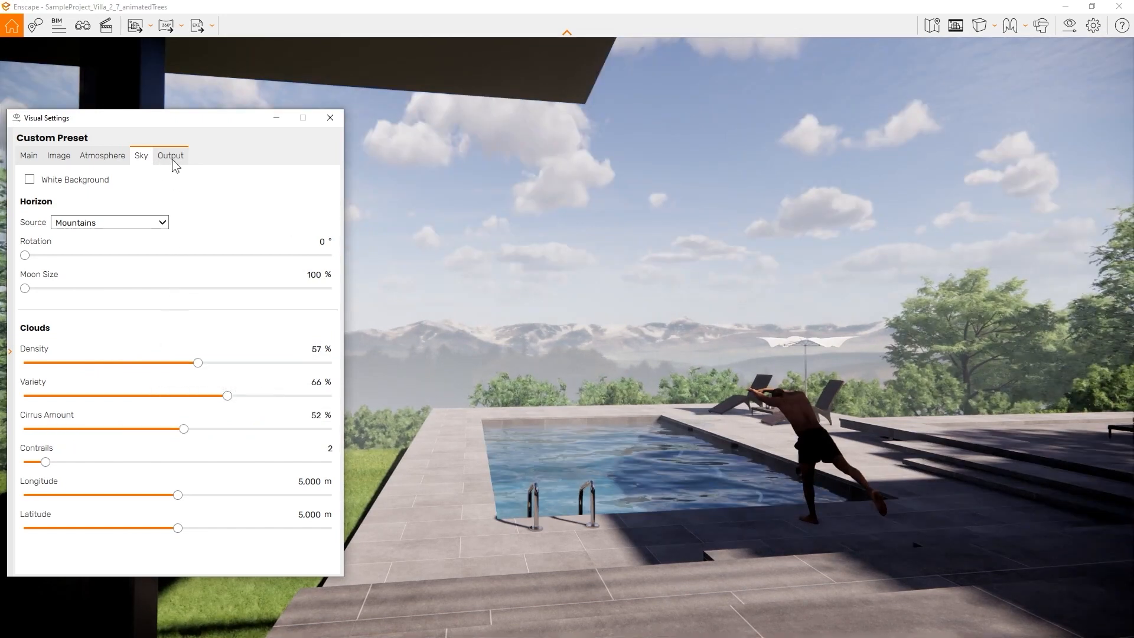
left_click(171, 157)
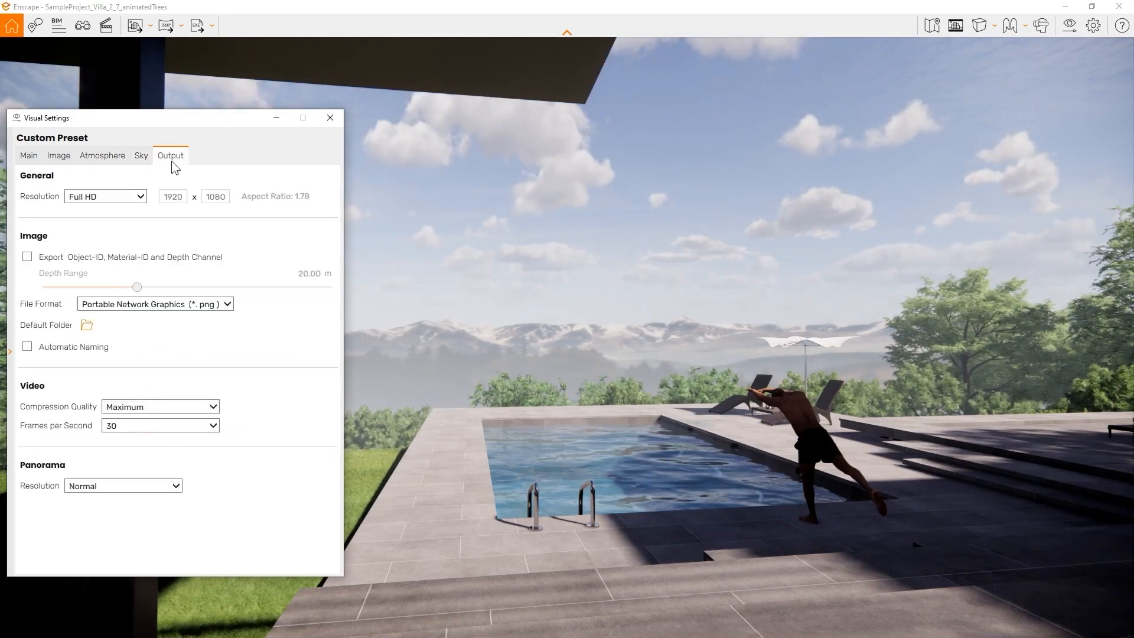
Keep Full HD output resolution and enable Object-ID, Material-ID and depth channel export
left_click(101, 196)
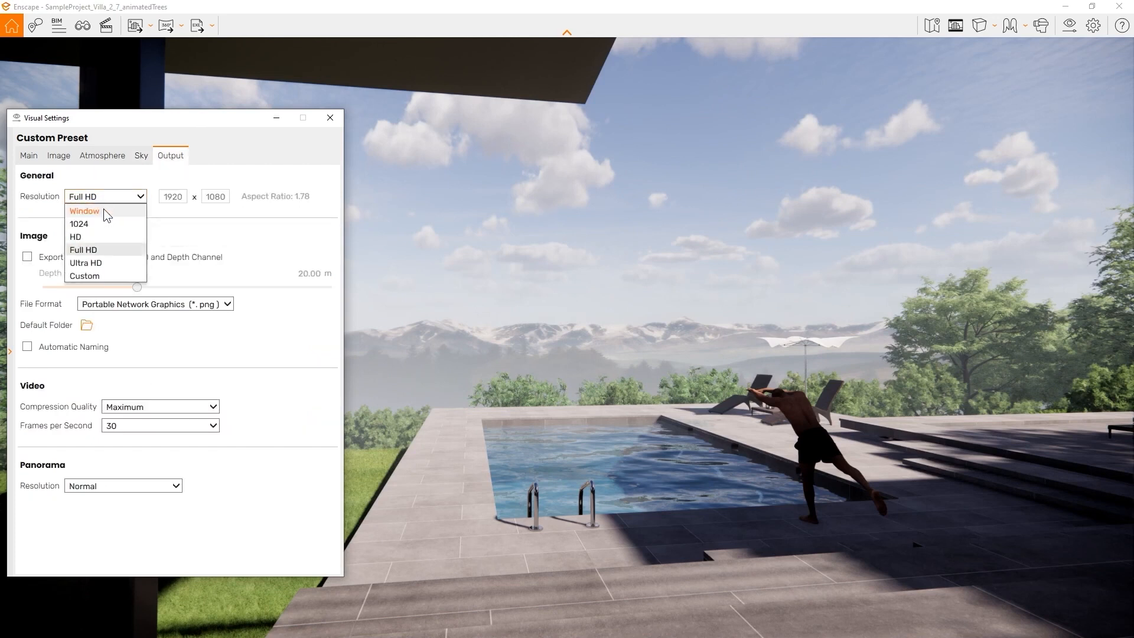
key("Escape")
left_click(27, 257)
mouse_move(80, 264)
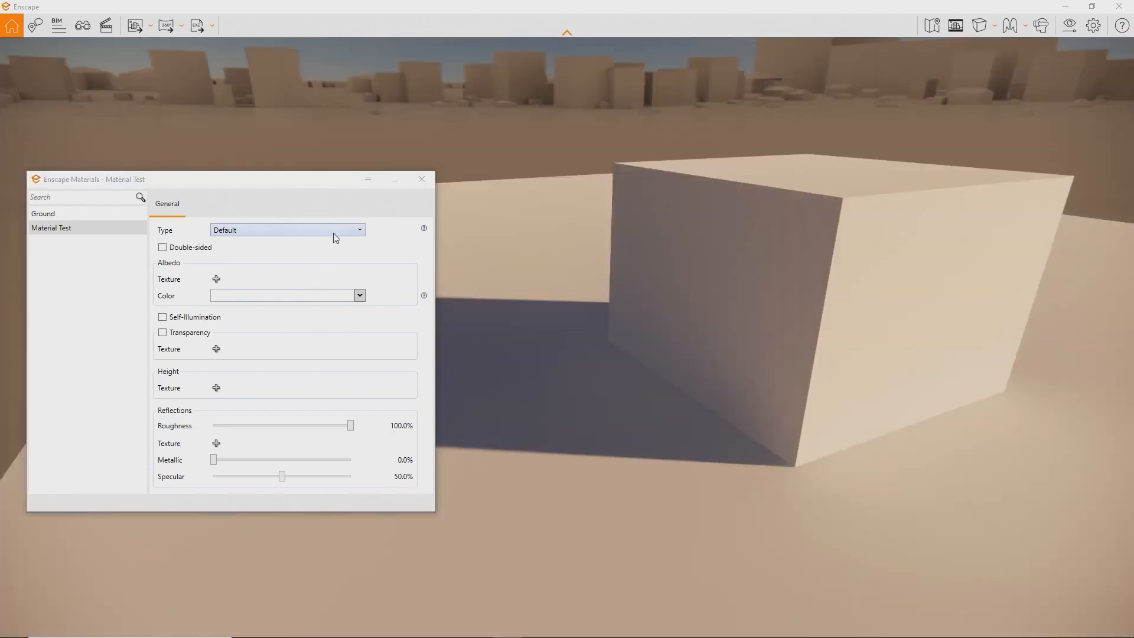
Try the material type list and a red albedo colour, then return the cube to white
left_click(334, 234)
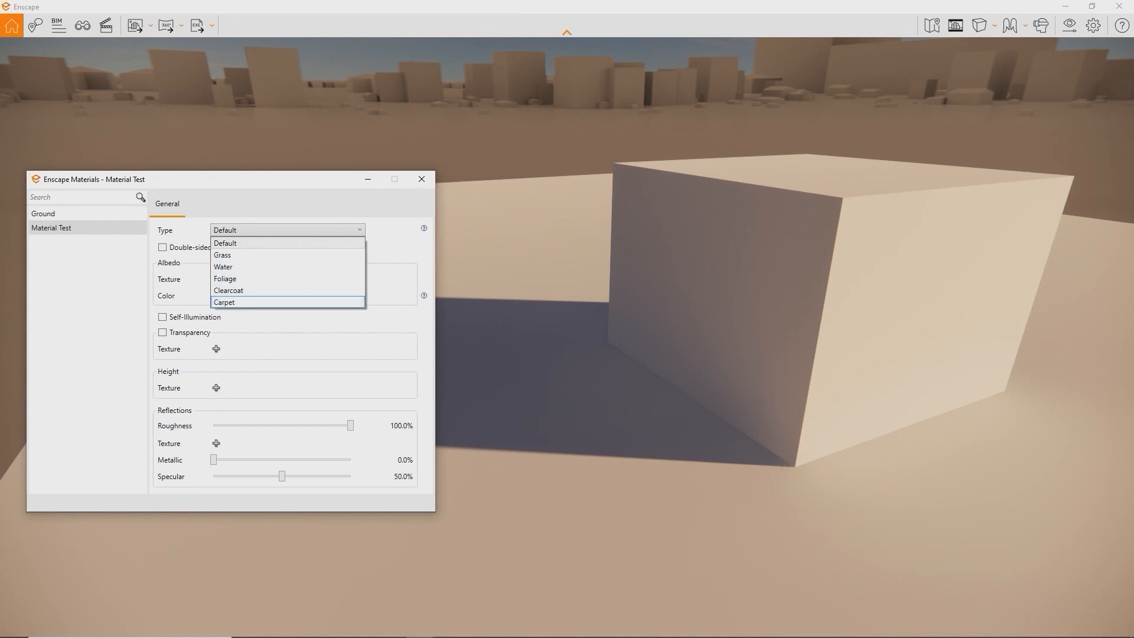
key("Escape")
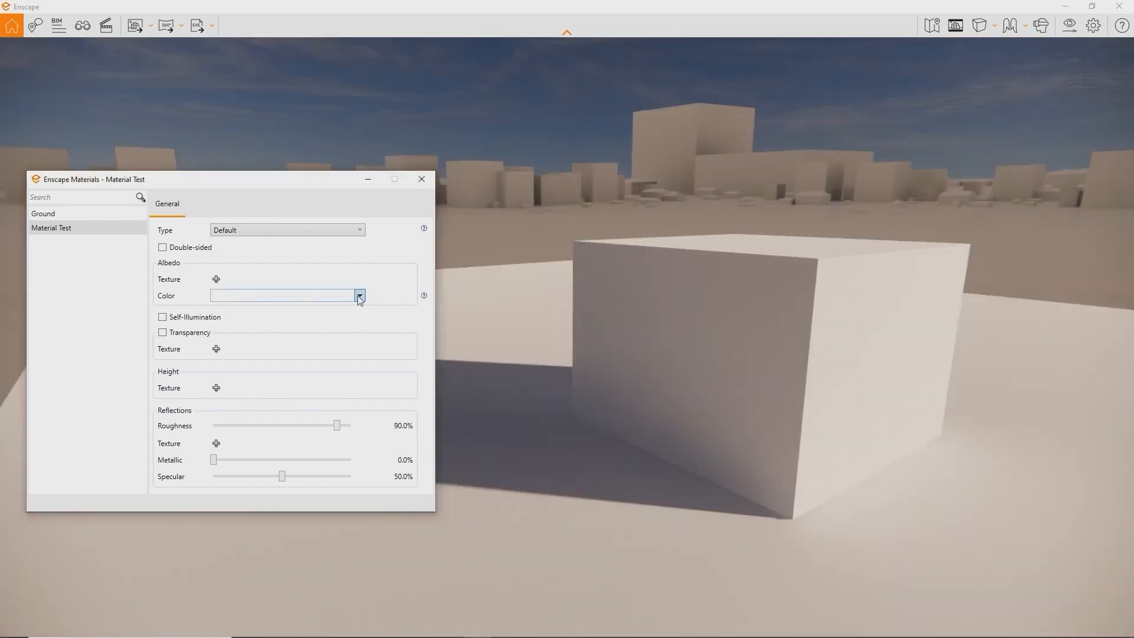
left_click(359, 295)
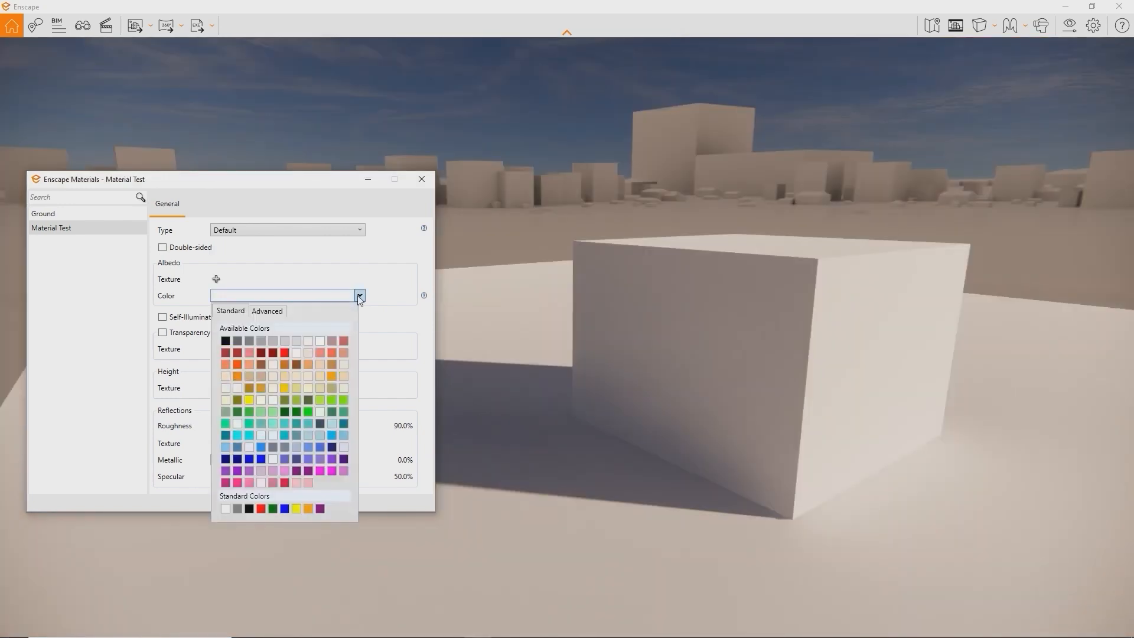
left_click(284, 350)
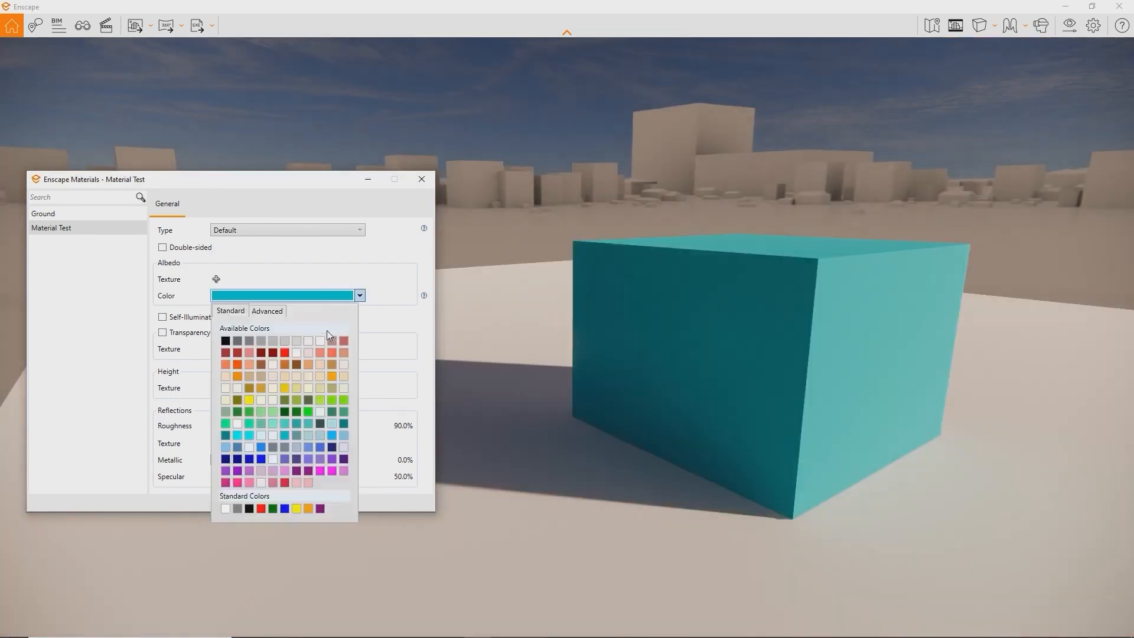
left_click(320, 340)
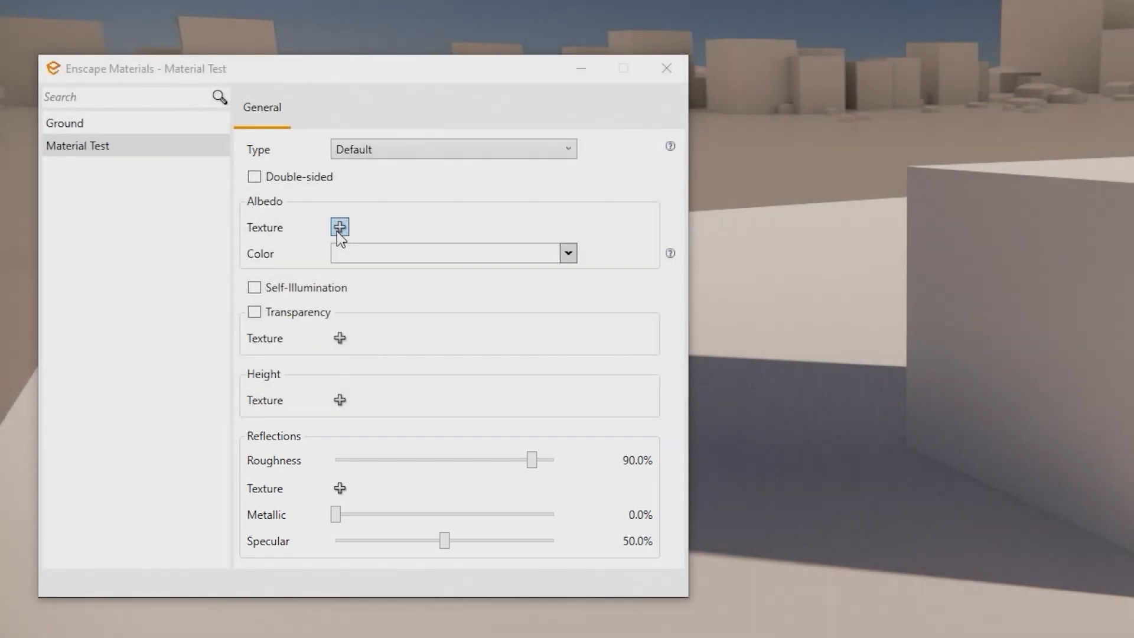
Apply PavingStones092_2K_Color.jpg as albedo and the displacement image as height texture
left_click(337, 230)
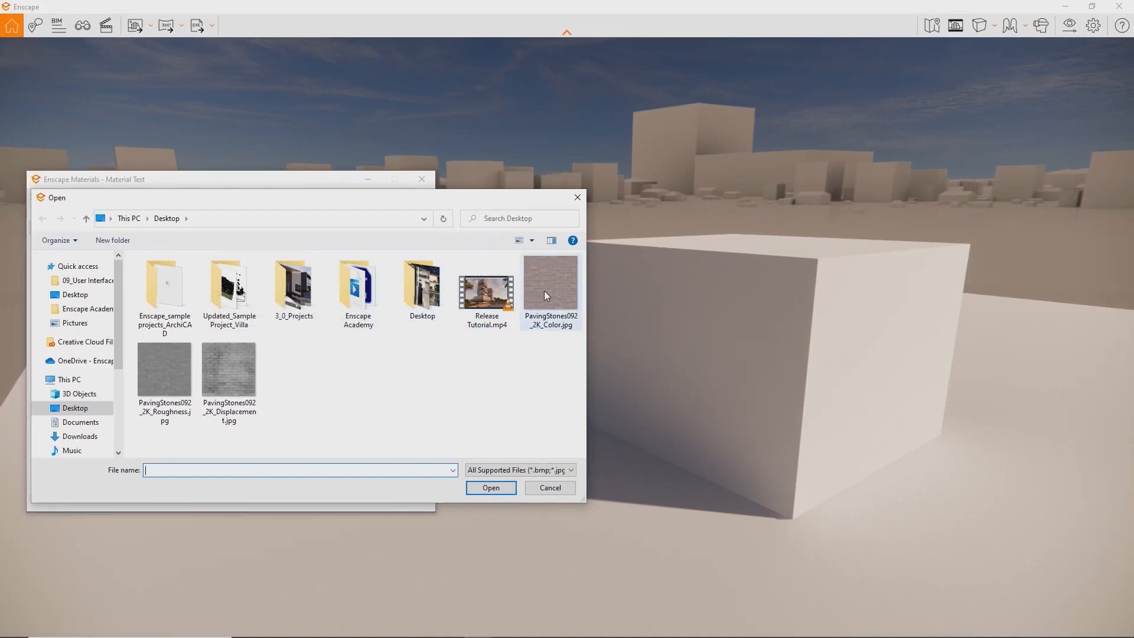
double_click(544, 292)
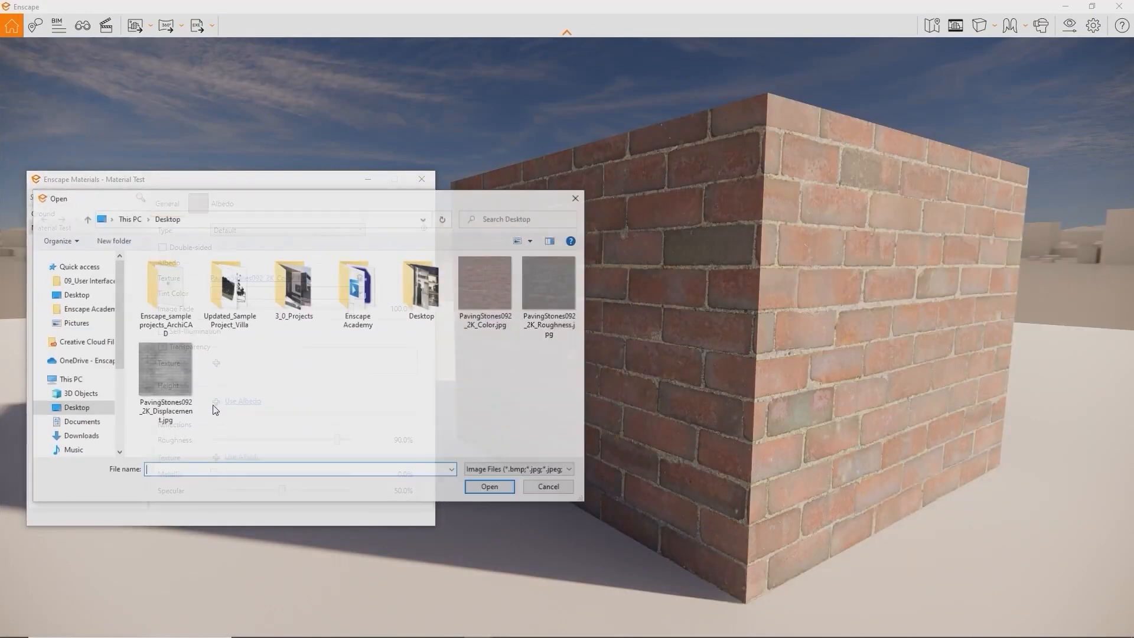
double_click(175, 377)
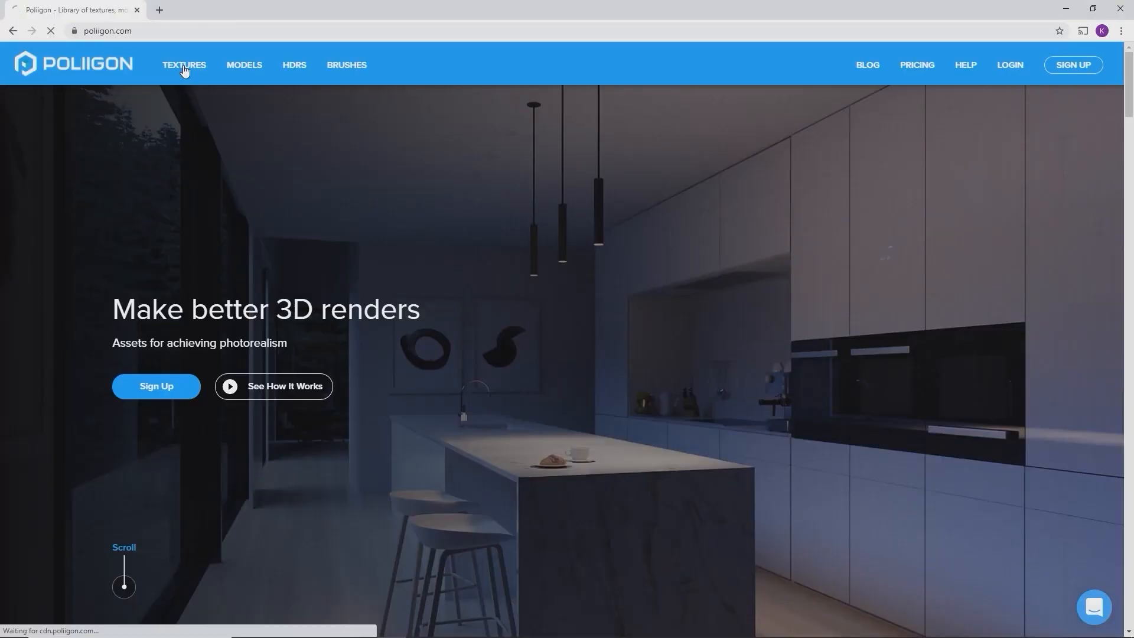
left_click(185, 66)
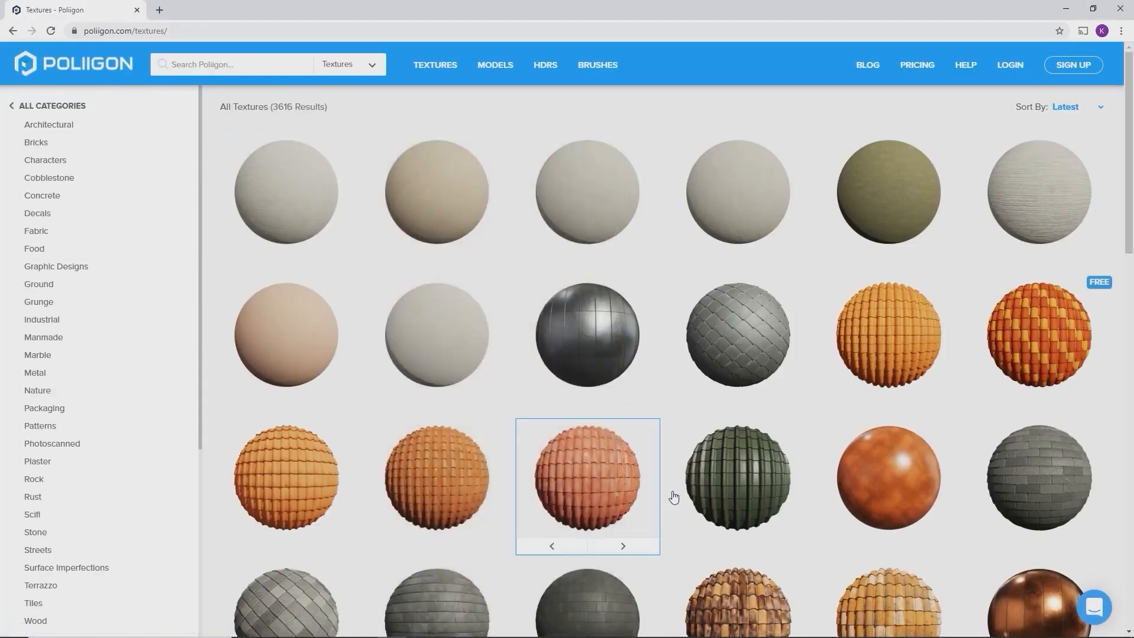
Find Paving Stones 092 in CC0 Textures and download its 2K-JPG zip
scroll(673, 496, "down", 3)
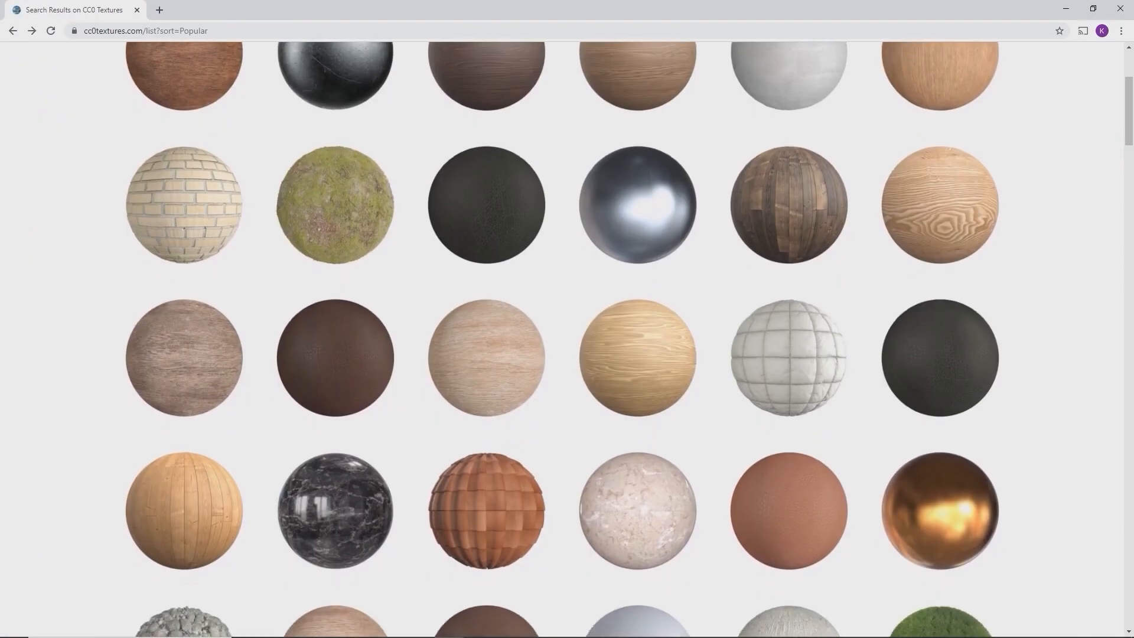
scroll(561, 331, "down", 2)
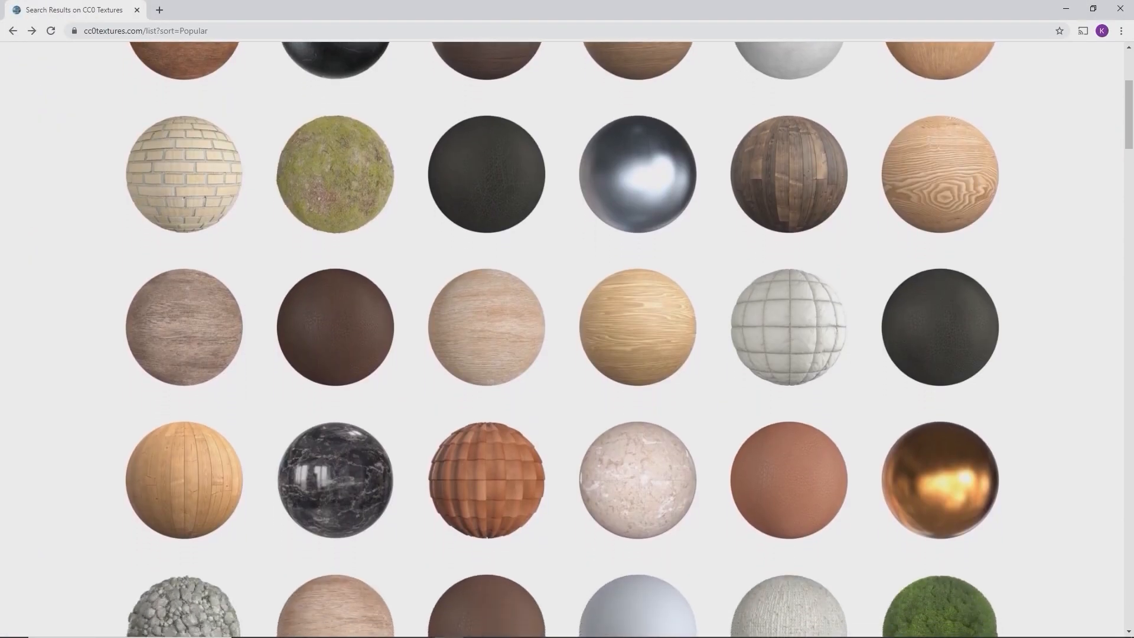
scroll(561, 330, "down", 2)
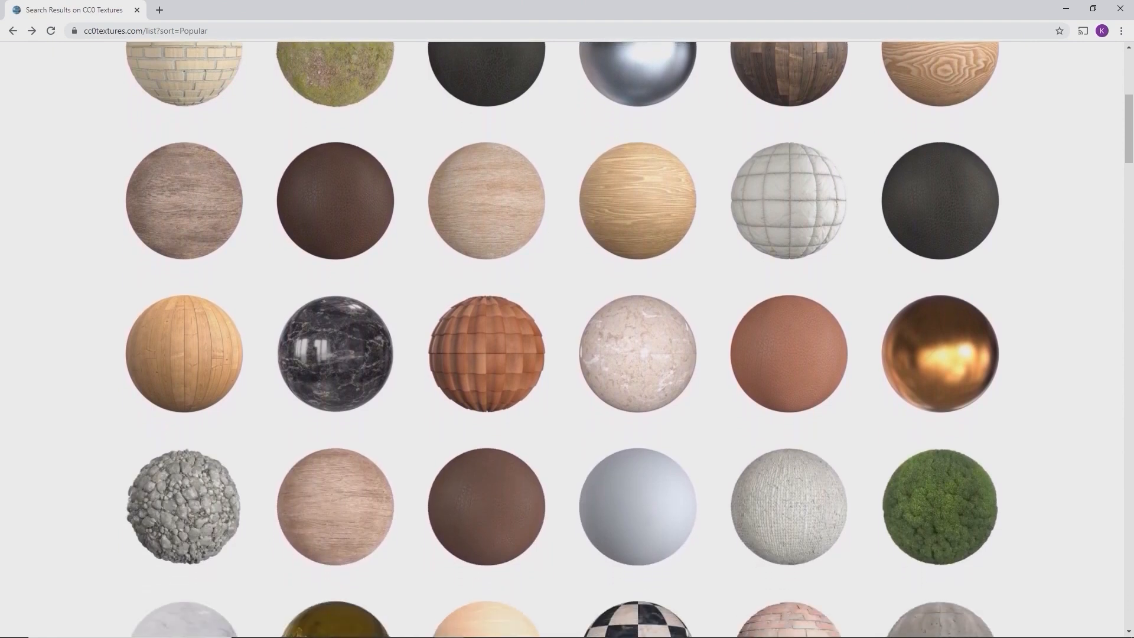
scroll(561, 331, "down", 2)
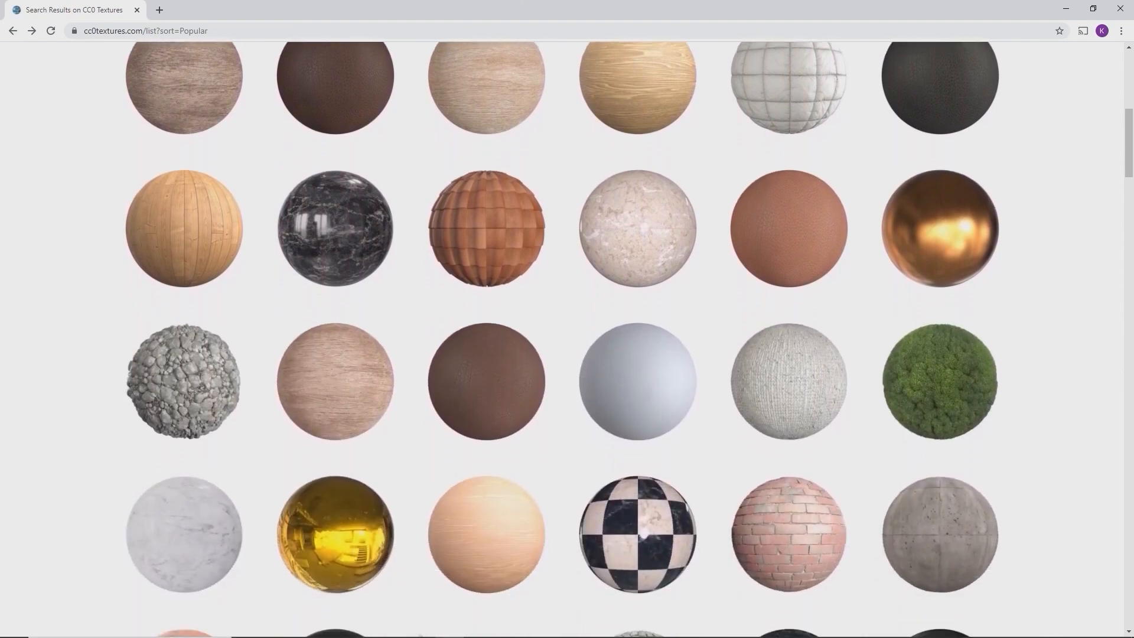
scroll(561, 349, "down", 2)
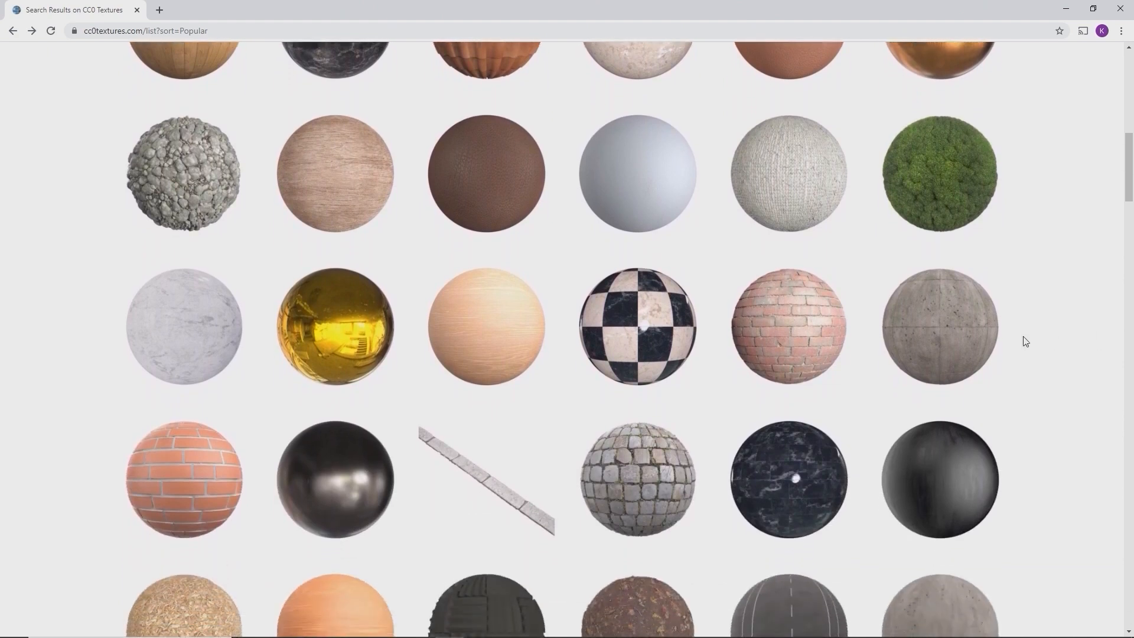
left_click(813, 342)
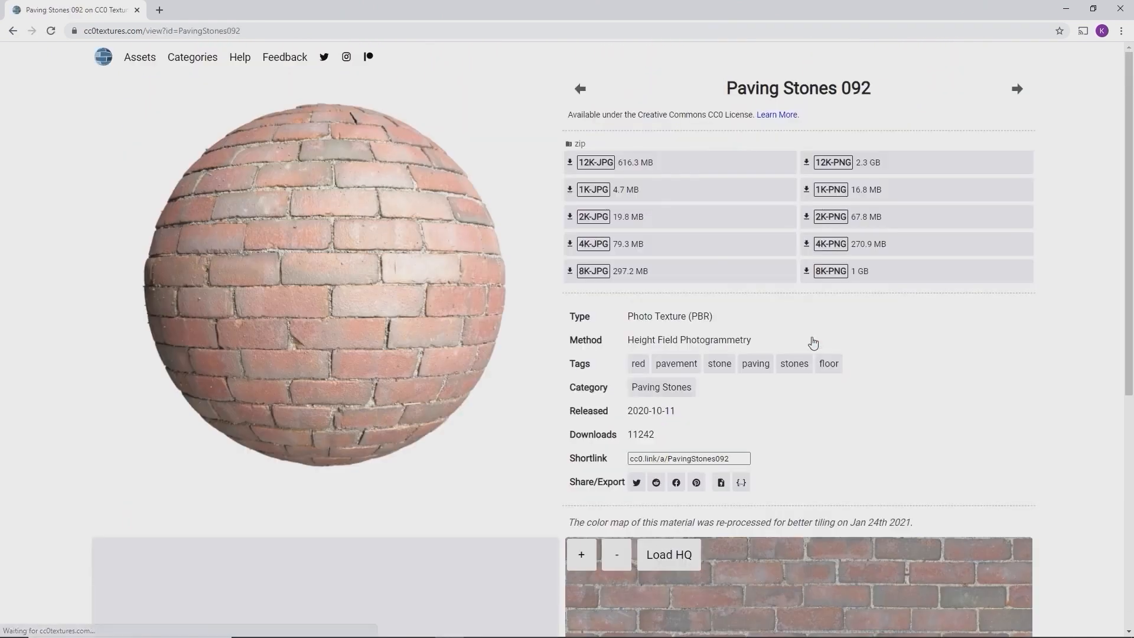
left_click(598, 222)
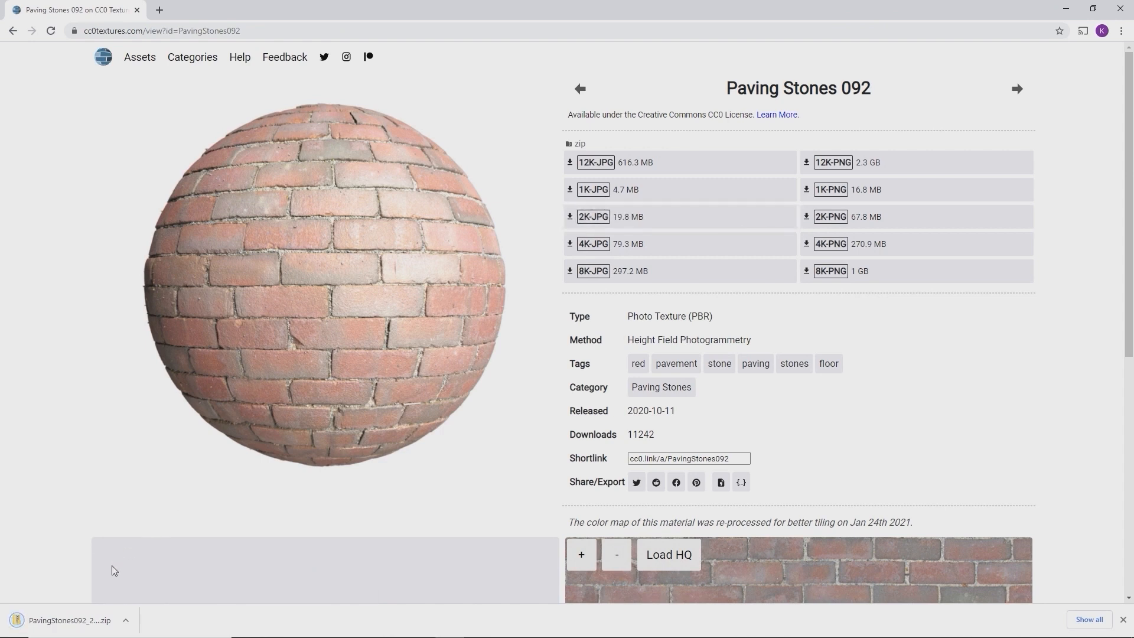
Copy the Color, Displacement and Roughness JPGs from the zip to the Desktop, then return to Enscape
left_click(70, 618)
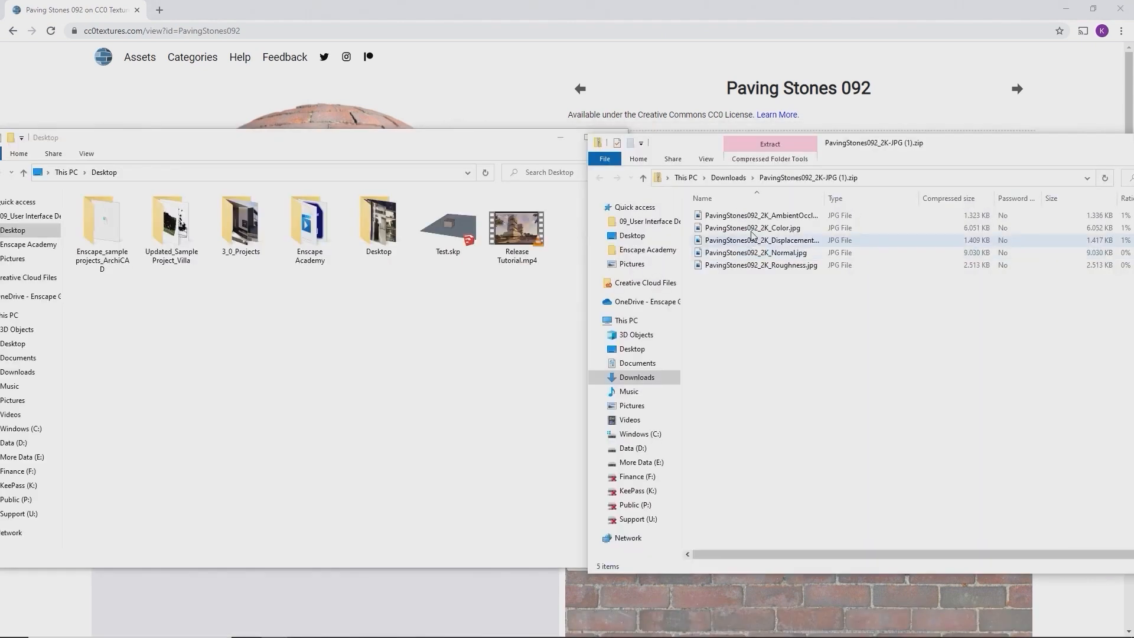
left_click(753, 228)
left_click(754, 240, "ctrl")
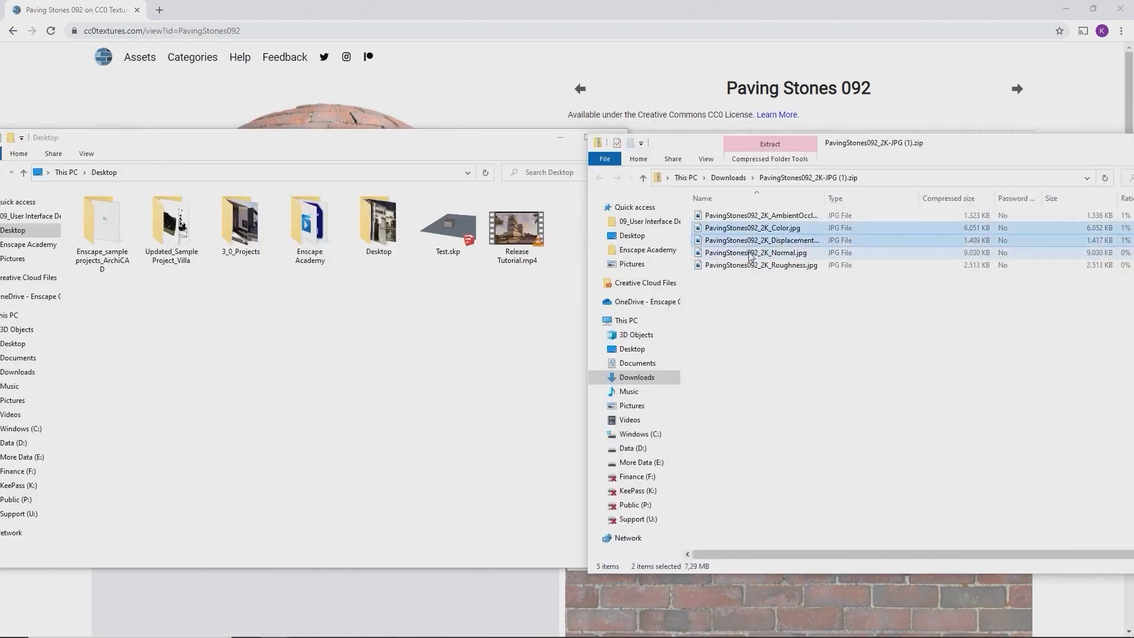
left_click(746, 266, "ctrl")
left_click_drag(746, 237, 418, 322)
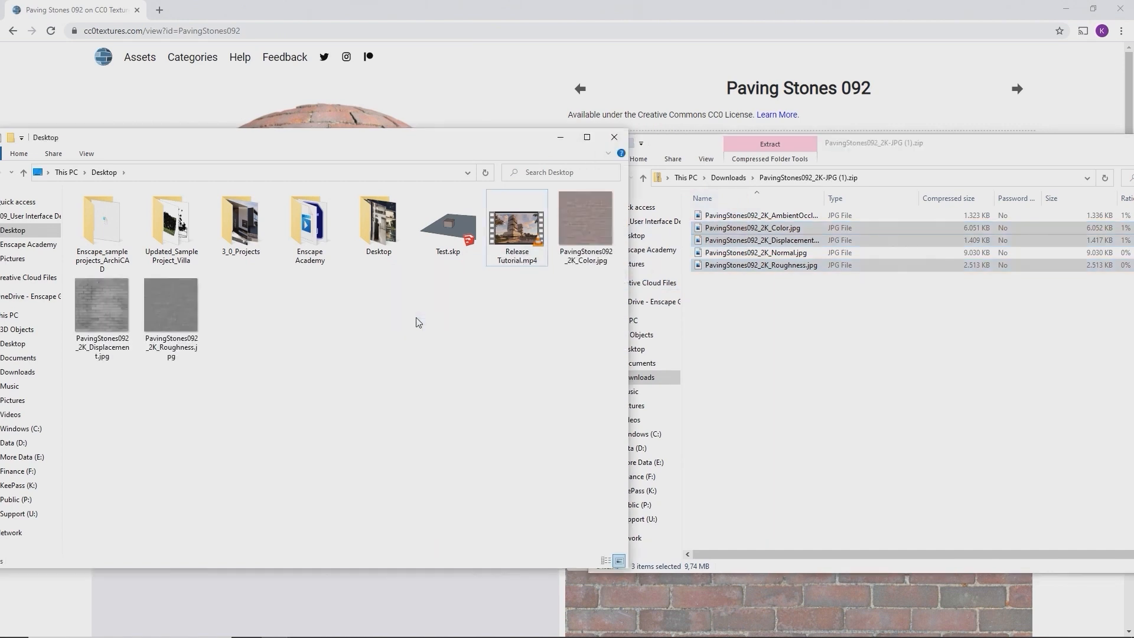
left_click(1133, 143)
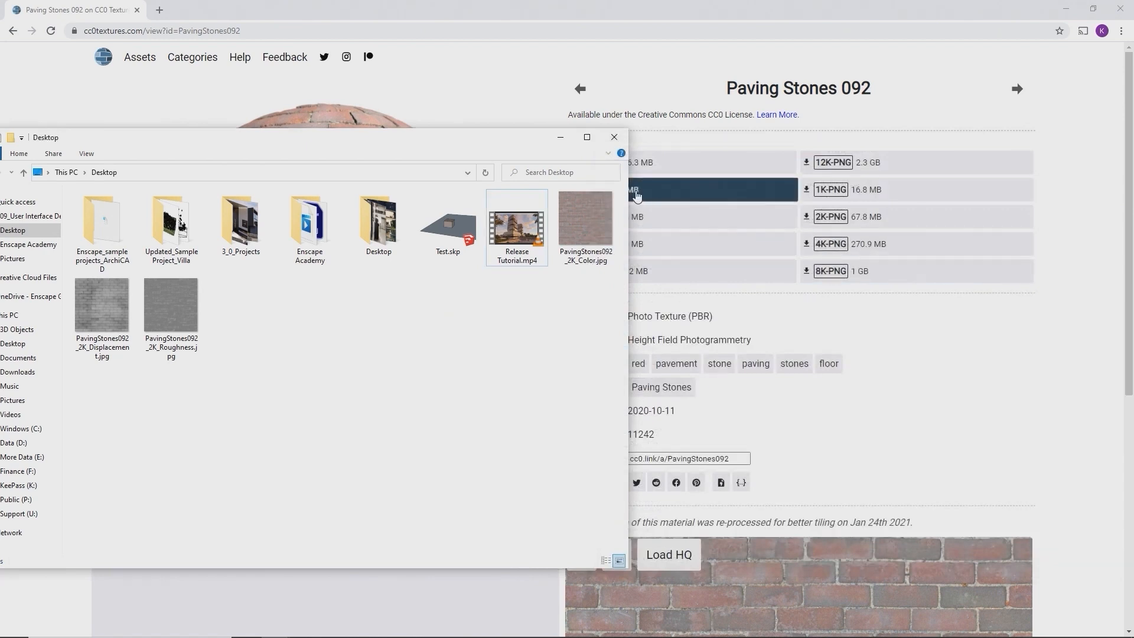
left_click(561, 139)
left_click(1066, 10)
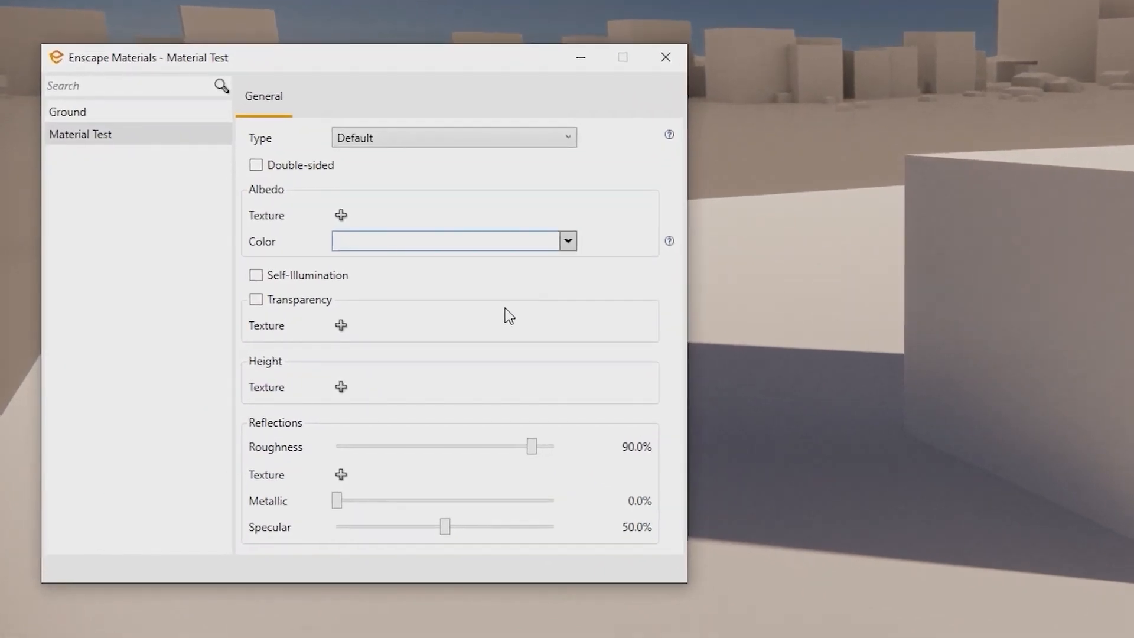
Apply PavingStones092_2K_Color.jpg as the cube's albedo texture
left_click(335, 221)
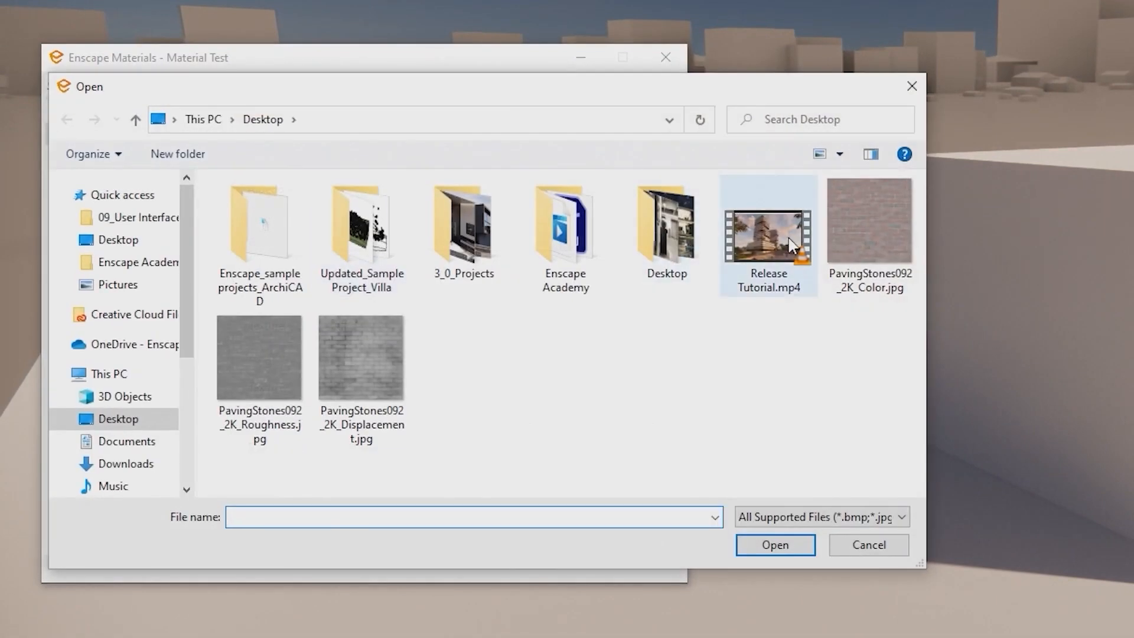
double_click(858, 233)
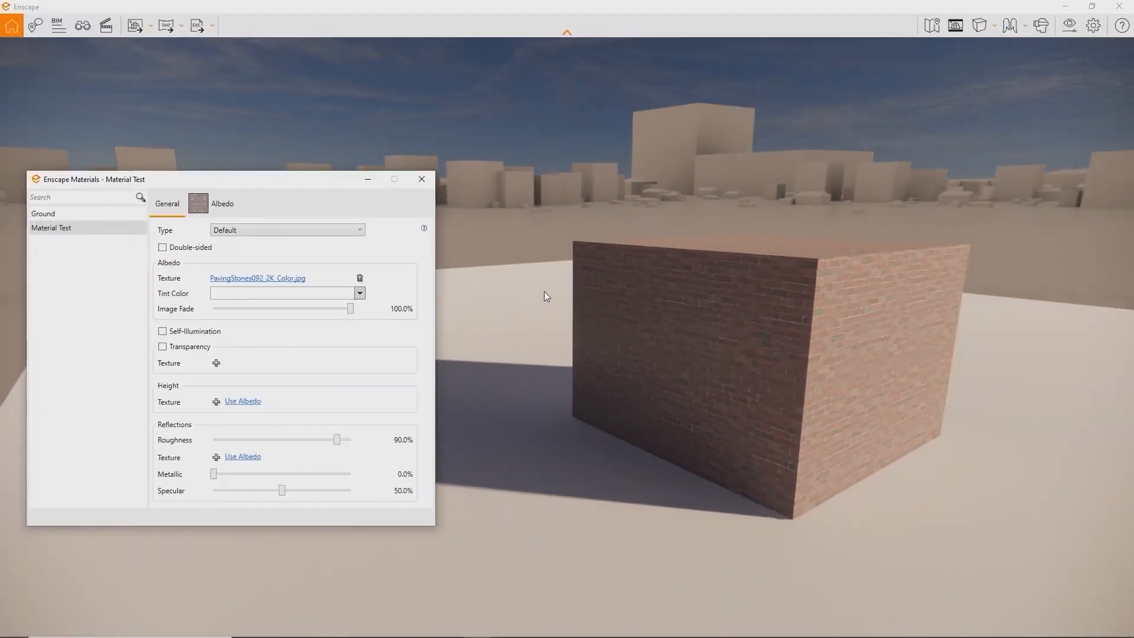
left_click(222, 204)
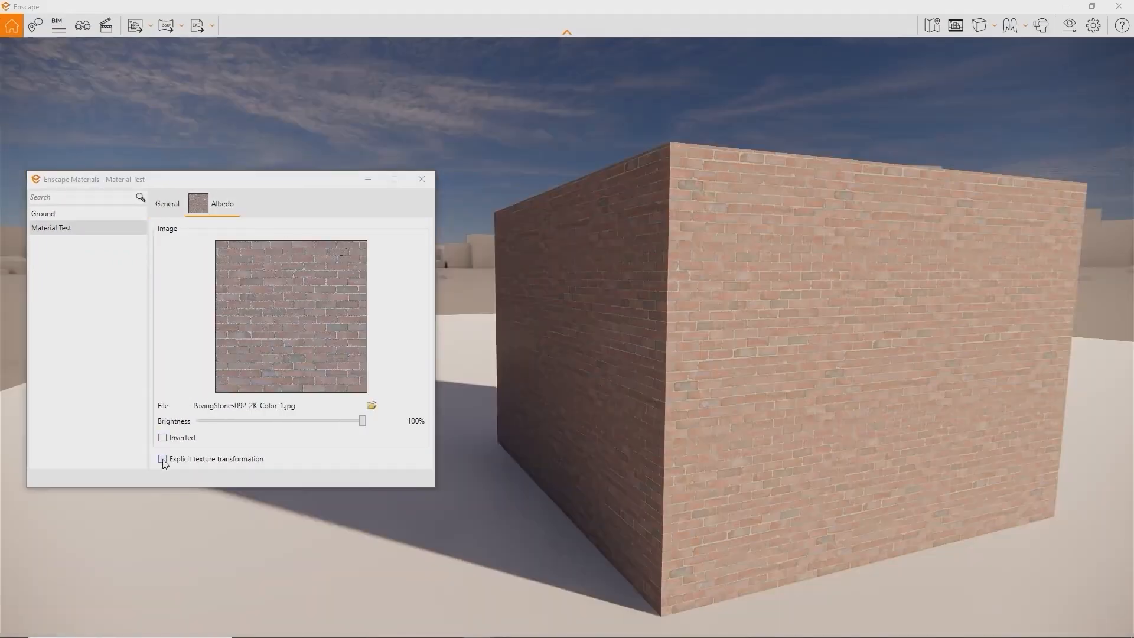
Enable explicit texture transformation with width 3 and height 3
left_click(162, 458)
double_click(199, 475)
type("3")
left_click(283, 491)
key("ctrl+a")
type("3")
left_click(163, 208)
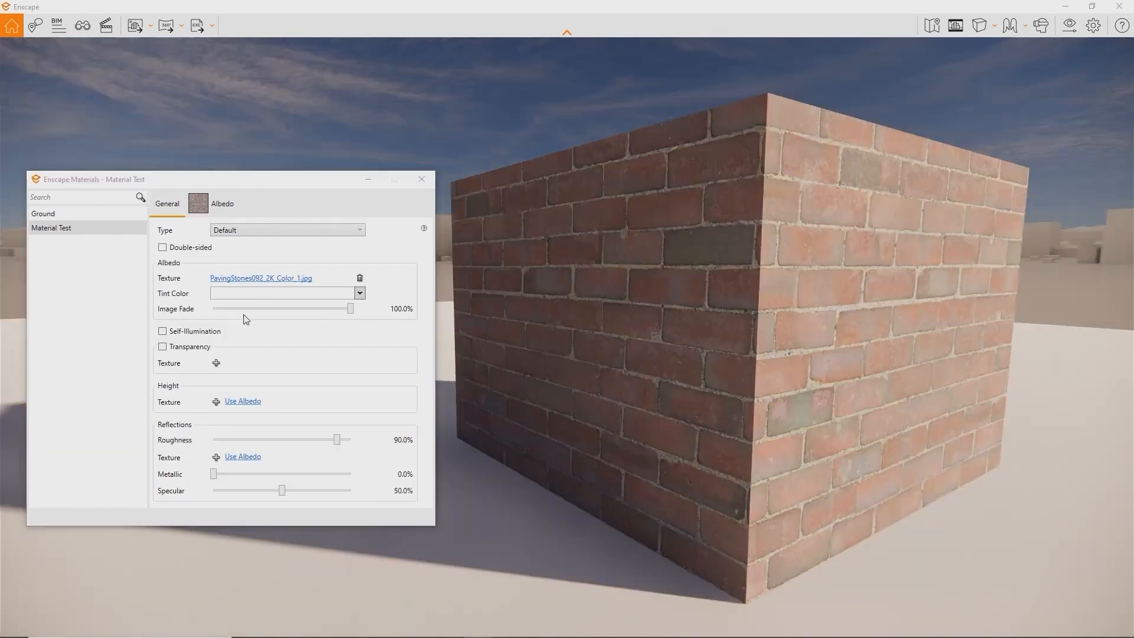
left_click(216, 400)
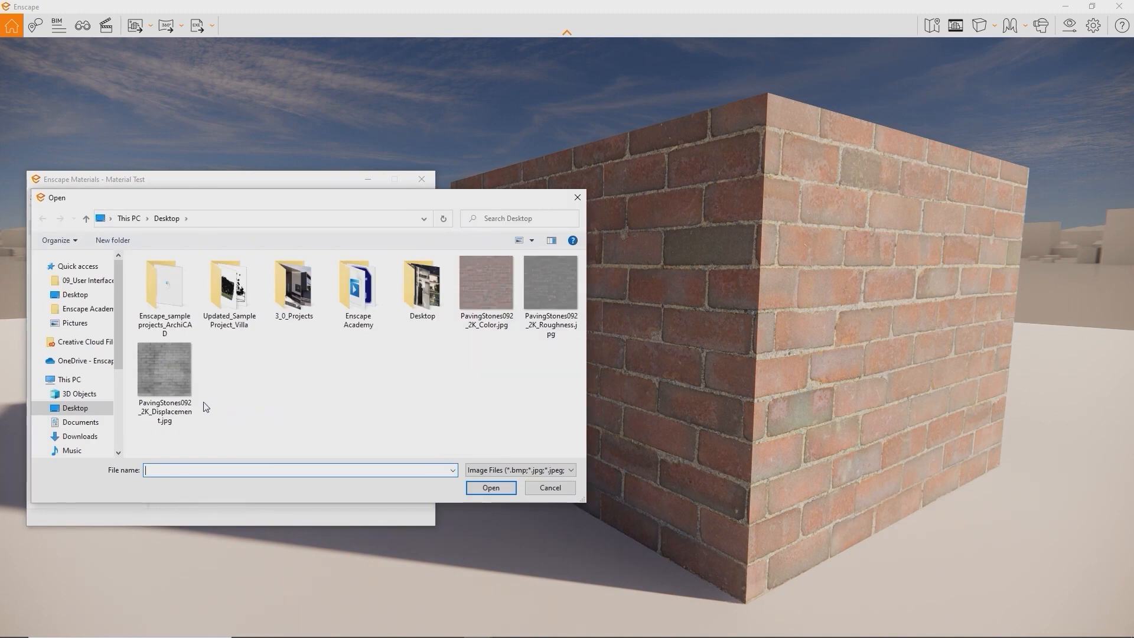
Use the displacement image as bump height texture, with Image Fade and Roughness at 0%
double_click(175, 377)
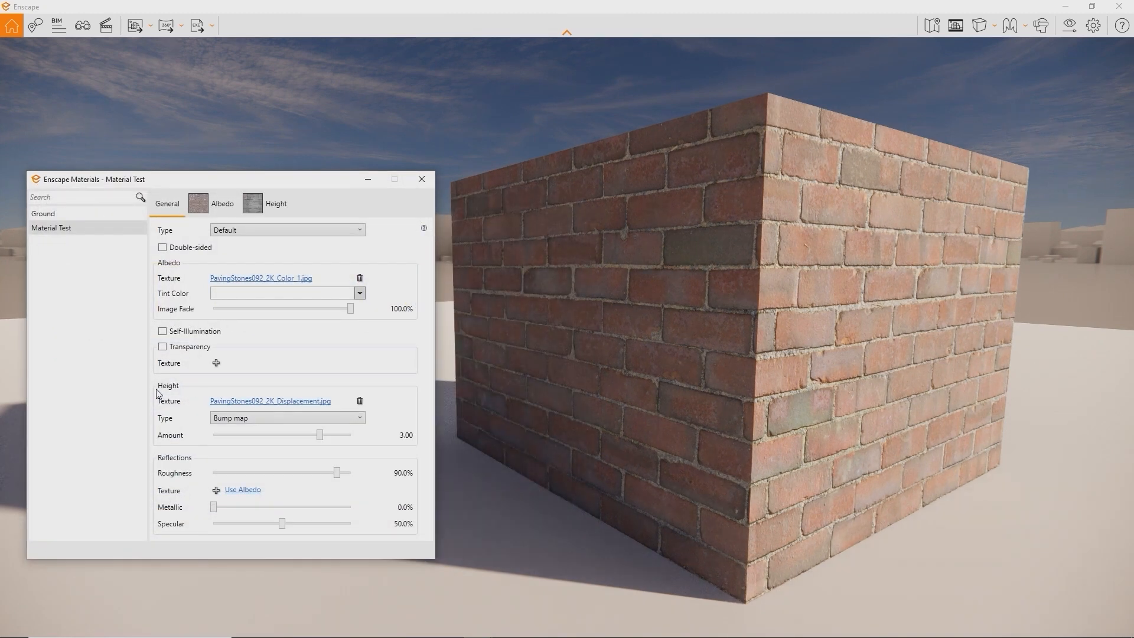
mouse_move(594, 360)
right_mouse_down("shift")
mouse_move(501, 361)
mouse_move(590, 360)
right_mouse_up("shift")
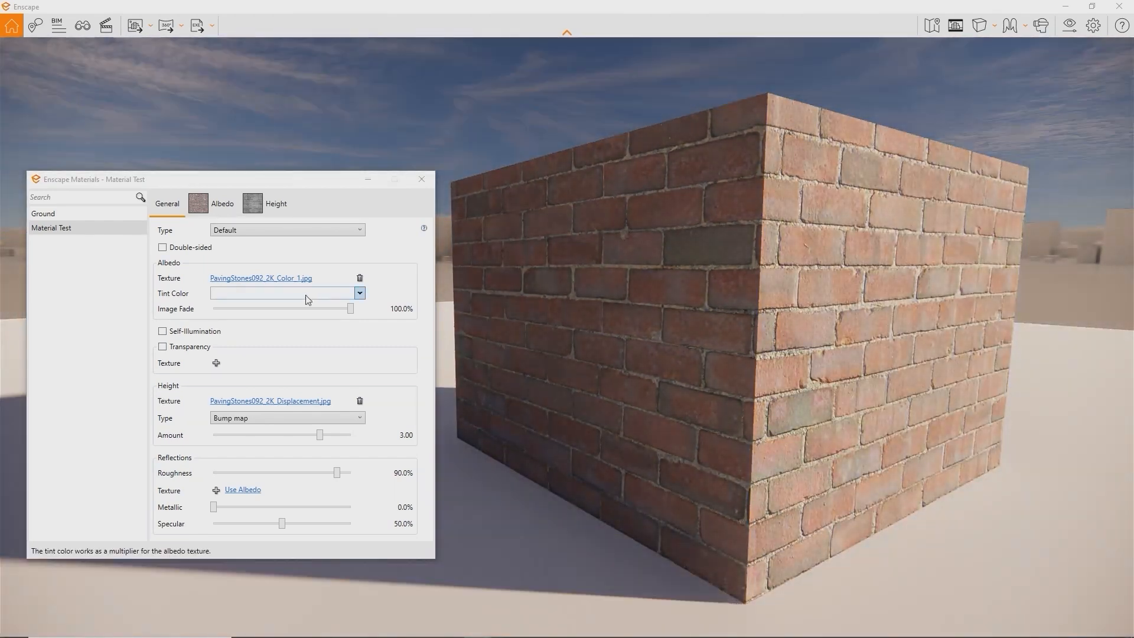
left_click_drag(350, 310, 134, 308)
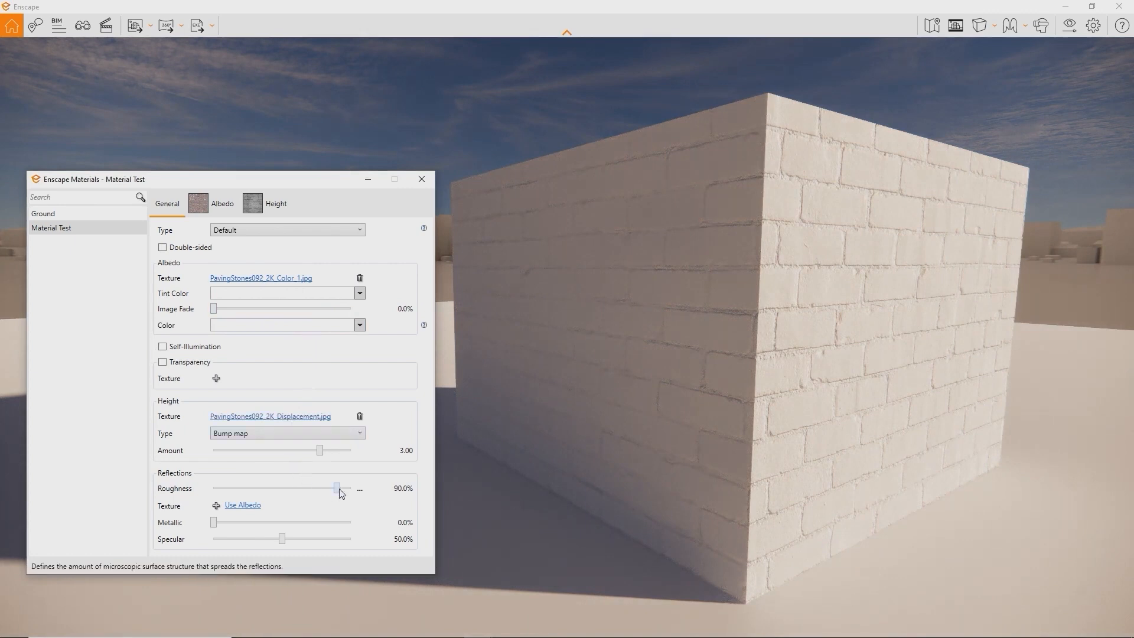
left_click_drag(336, 488, 214, 489)
right_click_drag(532, 408, 820, 384)
right_click_drag(722, 407, 717, 408, "shift")
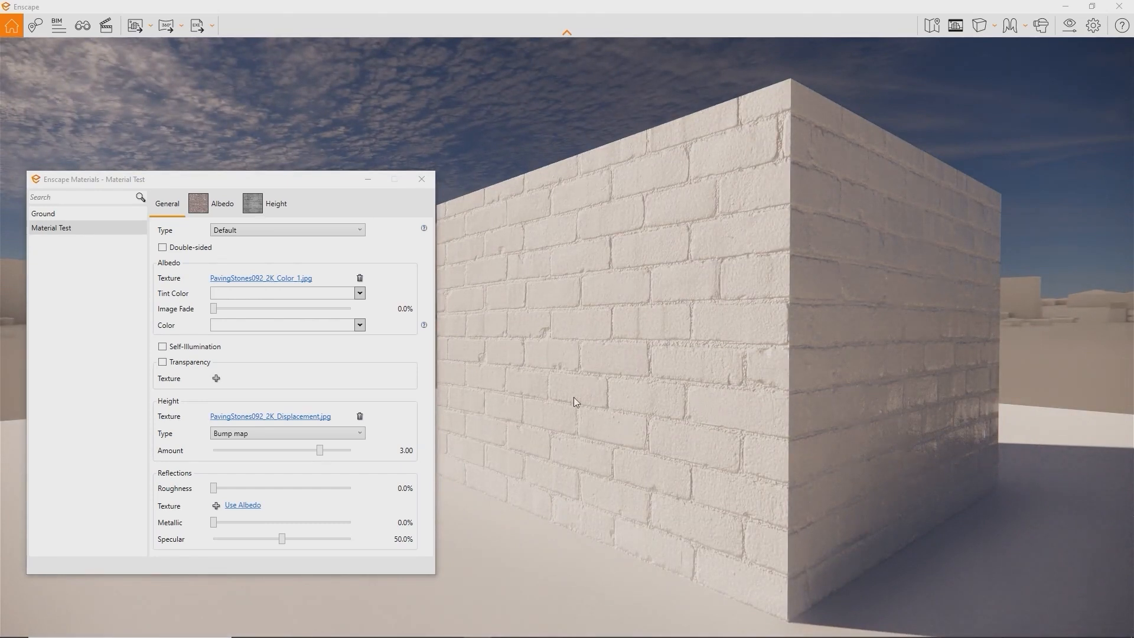
left_click(347, 434)
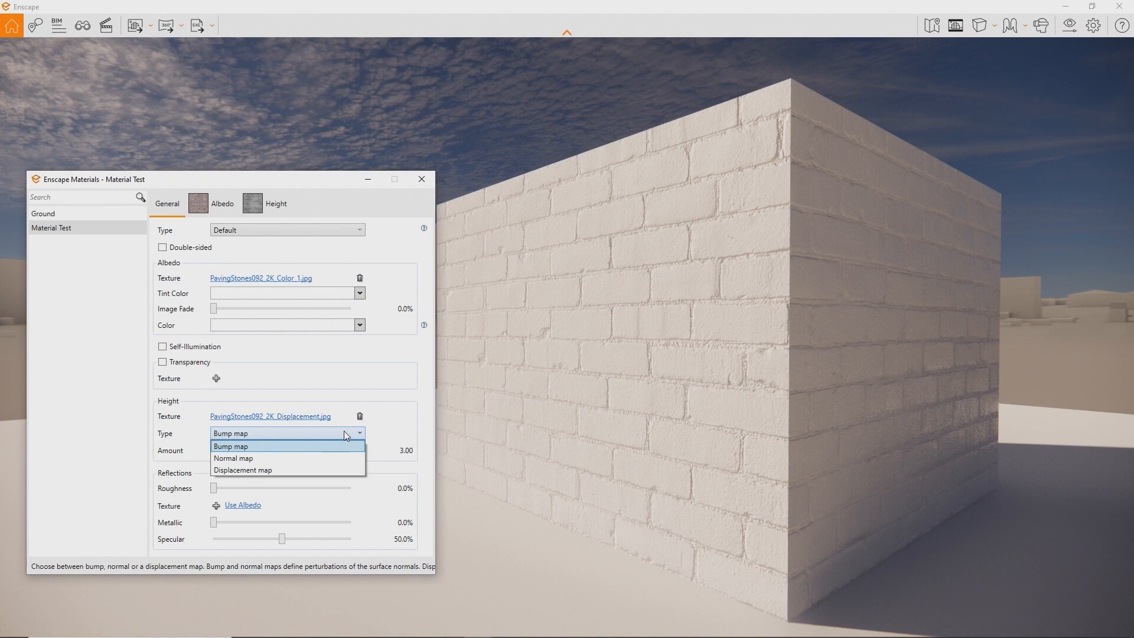
Switch height to Displacement map at amount 2.81 and restore Image Fade to 100%
left_click(331, 469)
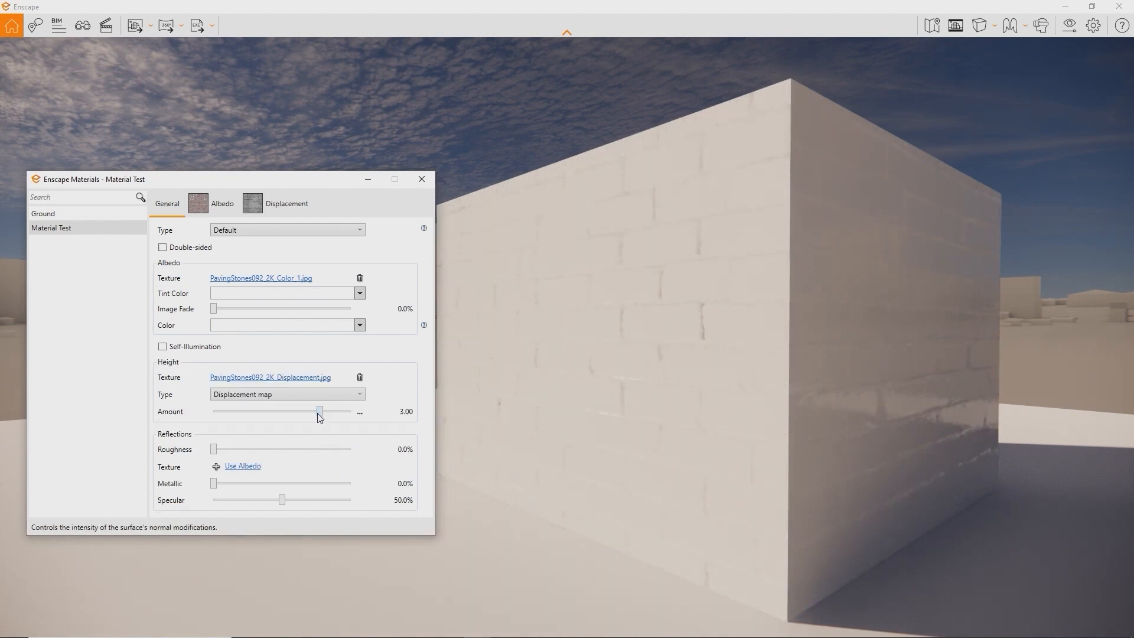
left_click_drag(318, 414, 300, 414)
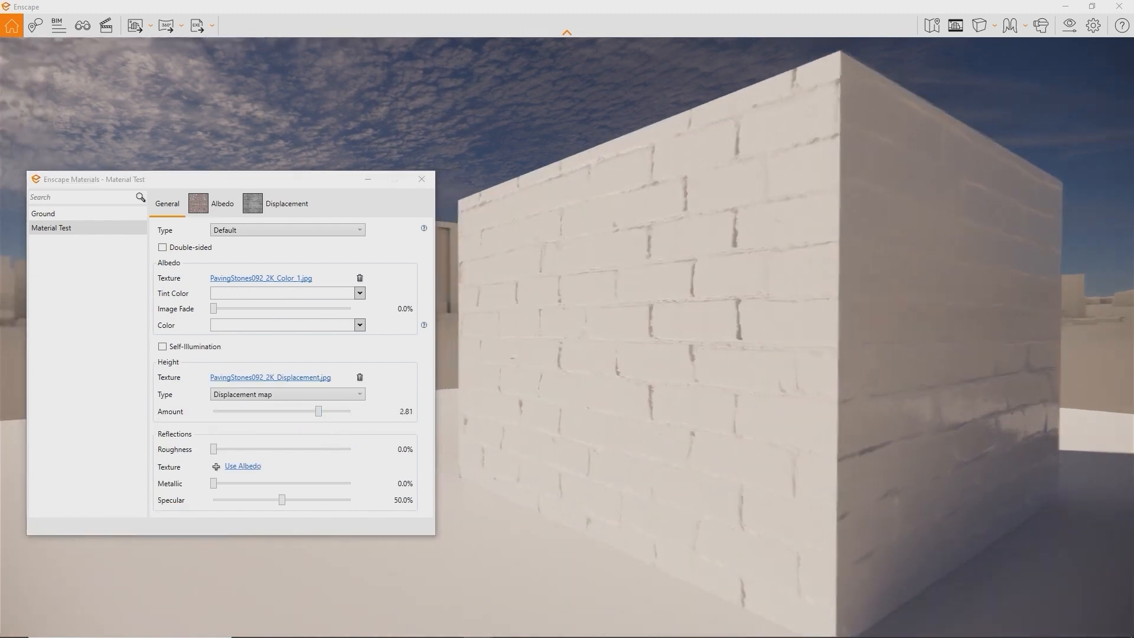
right_click_drag(768, 354, 579, 355)
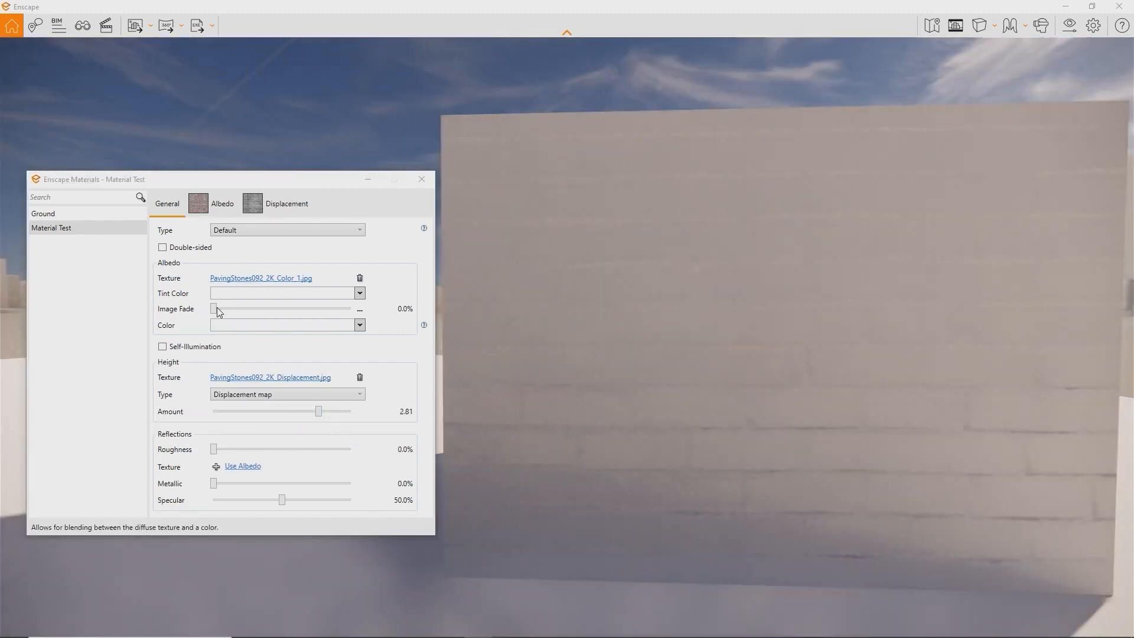
left_click_drag(215, 308, 351, 309)
right_click_drag(767, 354, 685, 355)
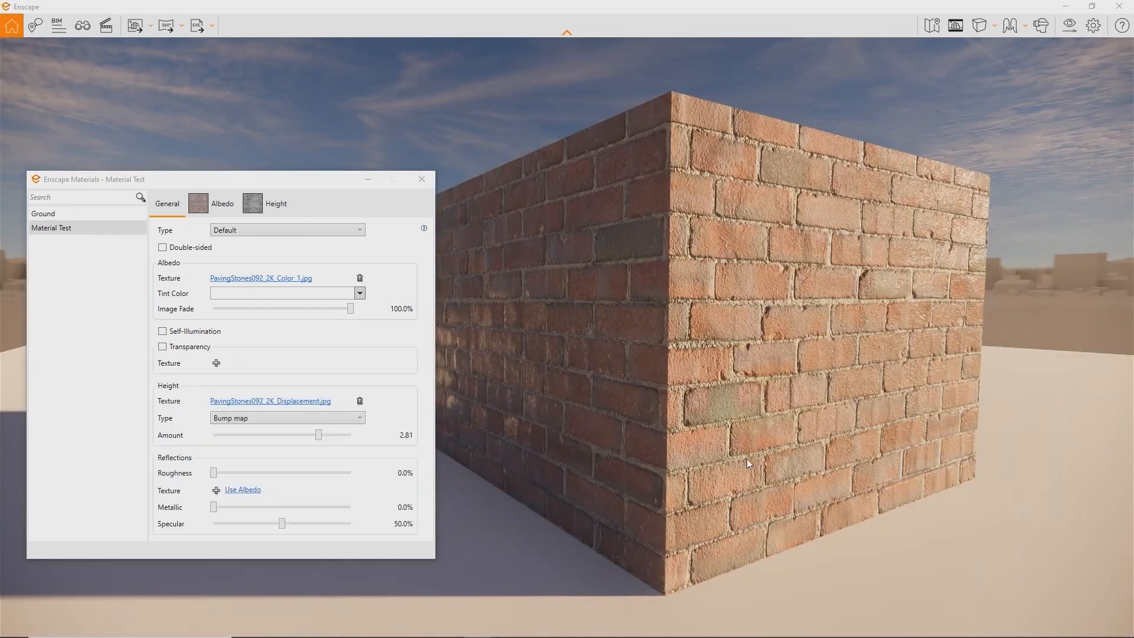
middle_click_drag(744, 454, 832, 447)
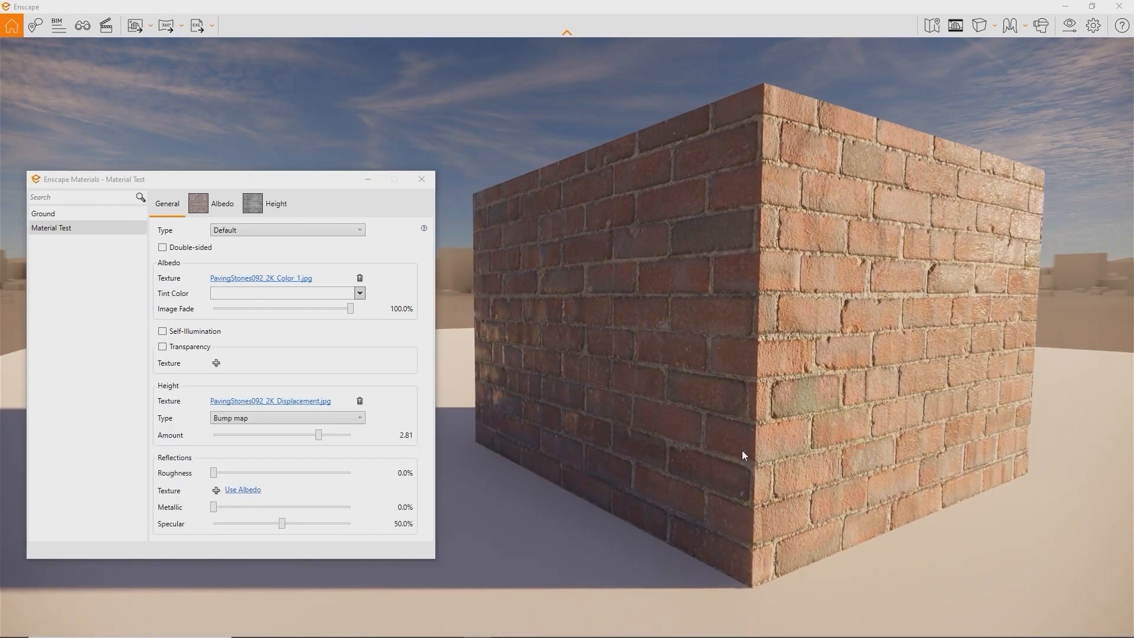
left_click(216, 489)
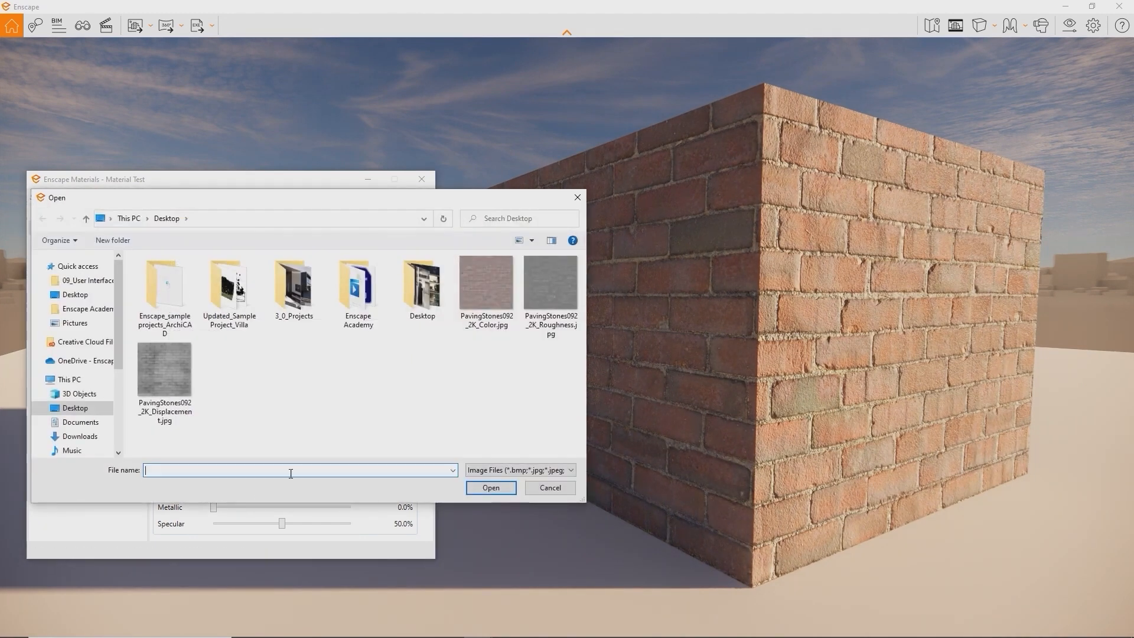
Apply the roughness image as reflections texture and blend in green at about 82% image fade
double_click(547, 276)
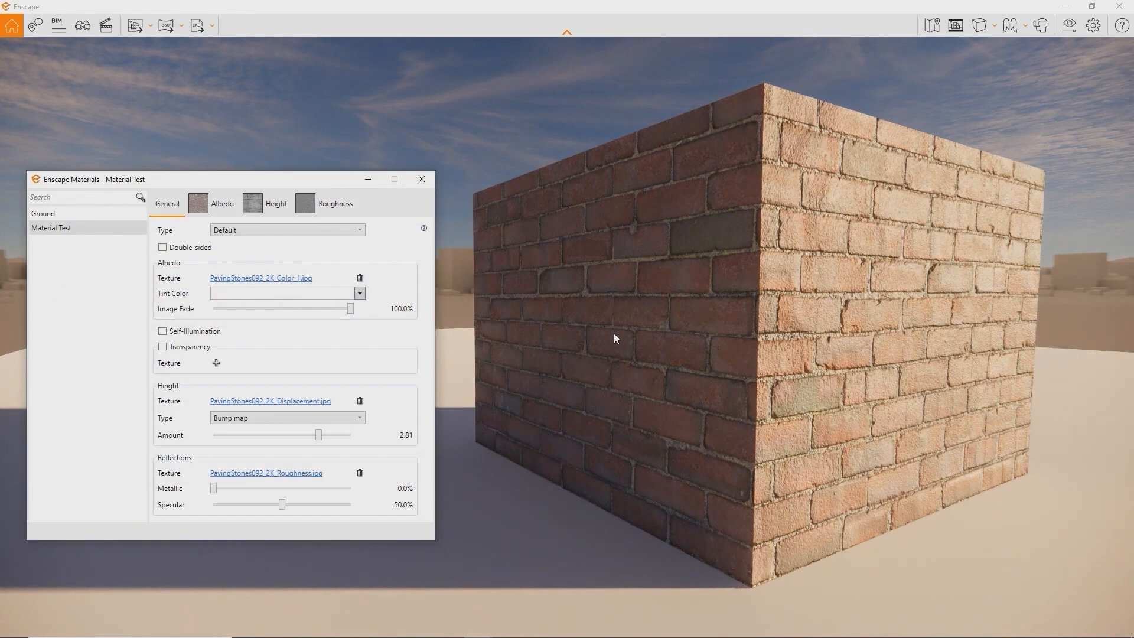
mouse_move(637, 337)
right_mouse_down()
mouse_move(466, 319)
mouse_move(696, 341)
mouse_move(640, 338)
right_mouse_up()
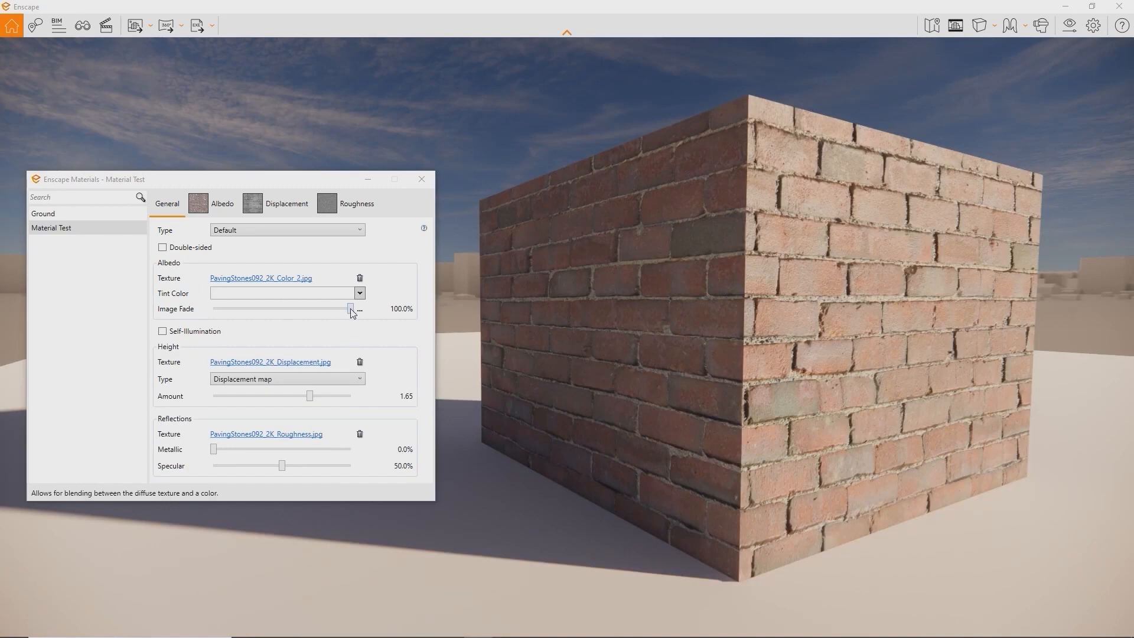
left_click_drag(350, 308, 297, 308)
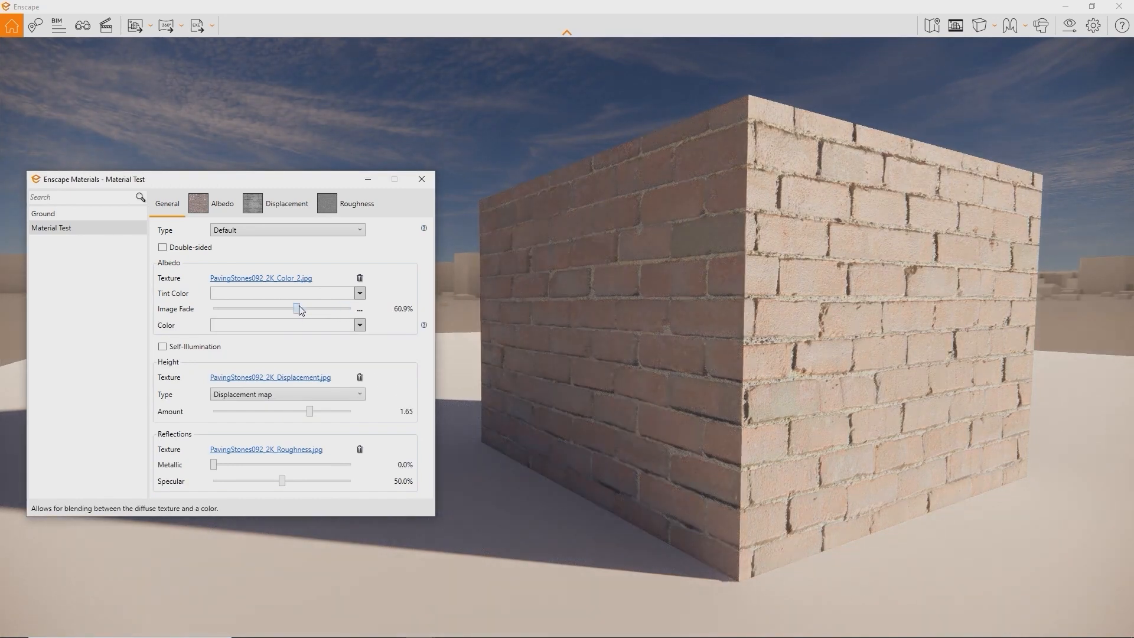
left_click(318, 326)
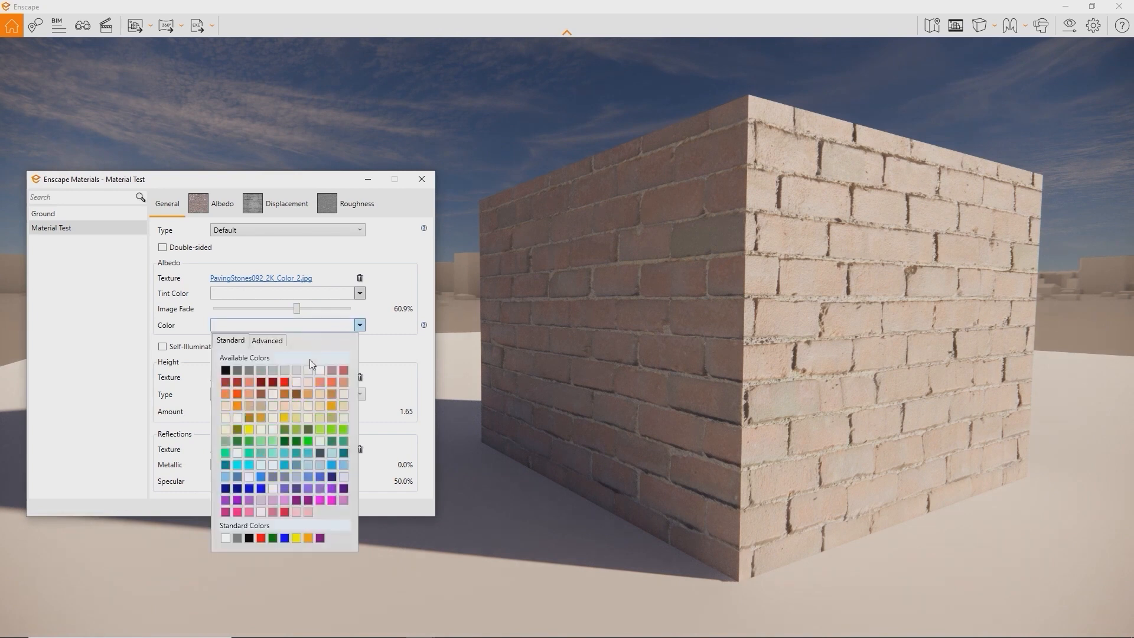
left_click(296, 429)
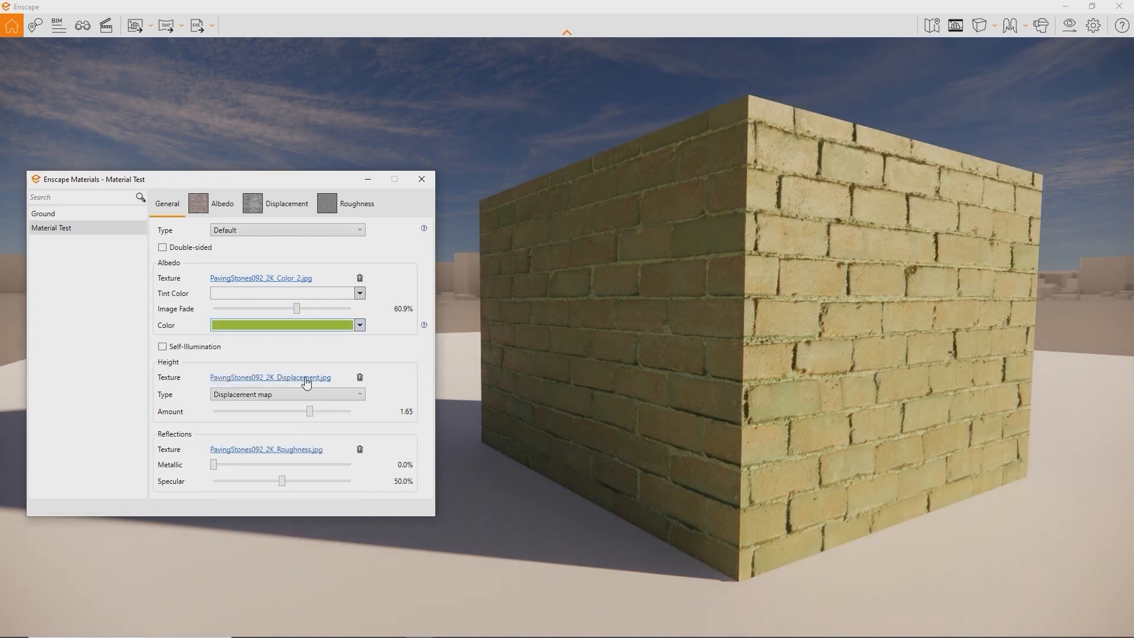
left_click_drag(299, 311, 247, 301)
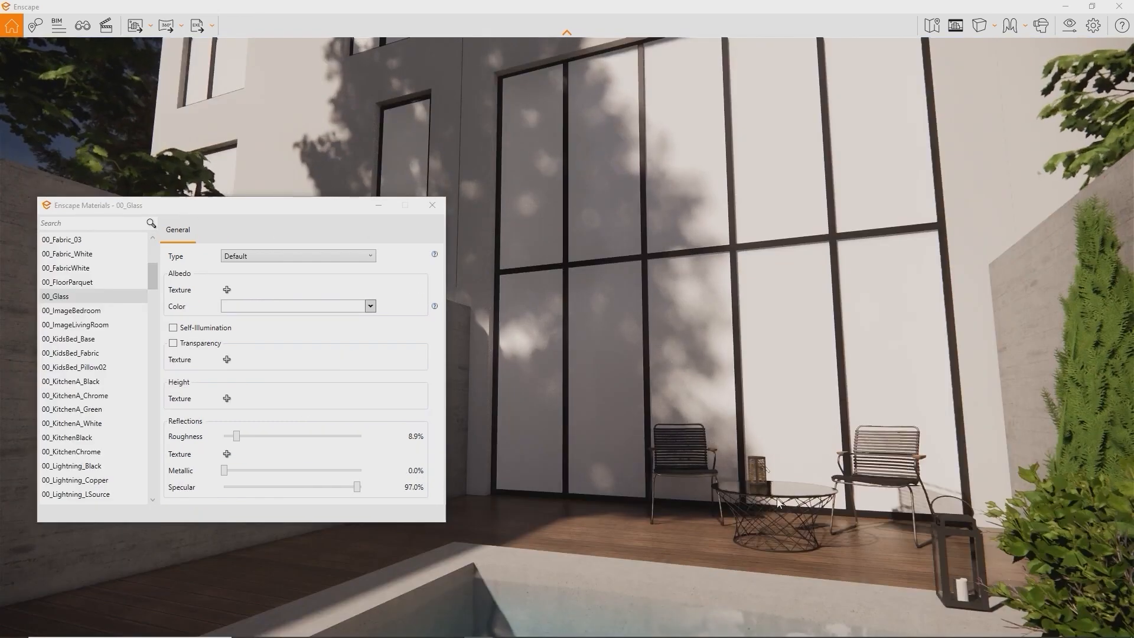
Lower the 00_Glass opacity and drag its roughness down to zero
left_click(173, 343)
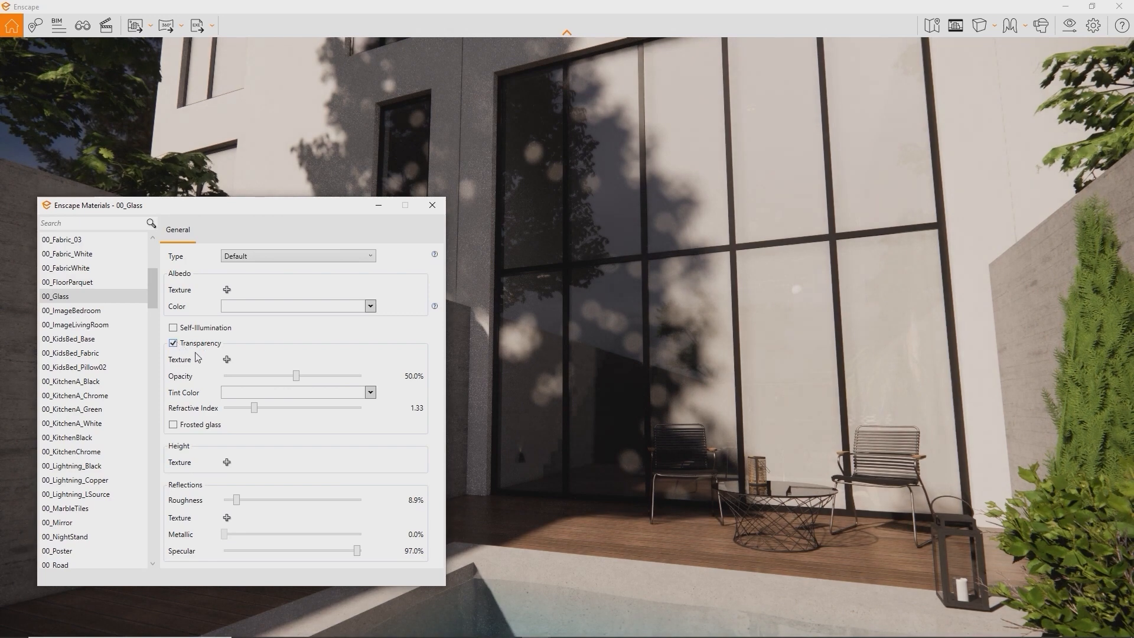
left_click_drag(296, 377, 222, 377)
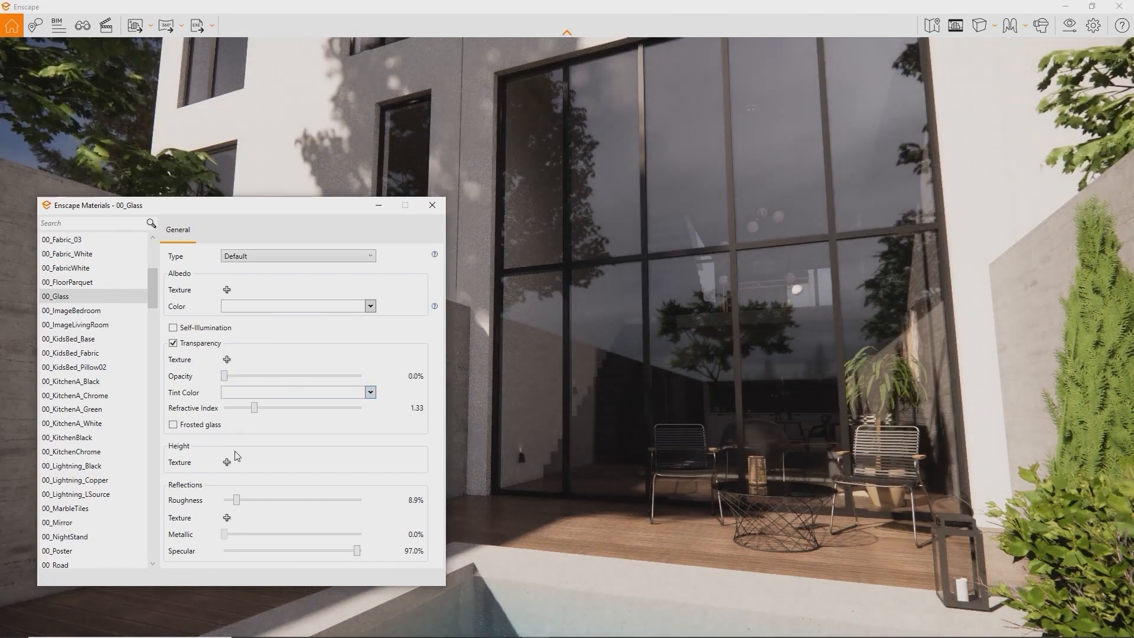
left_click_drag(249, 502, 216, 496)
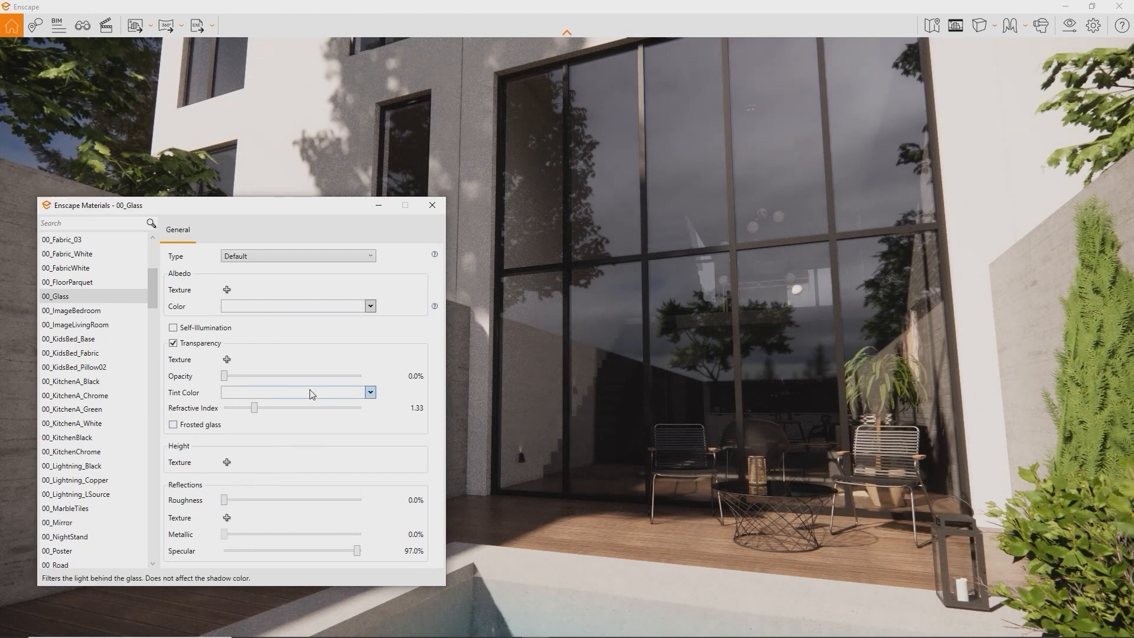
Give the glass a dark grey, then black, Albedo colour with opacity raised to about 16.3%
left_click(370, 306)
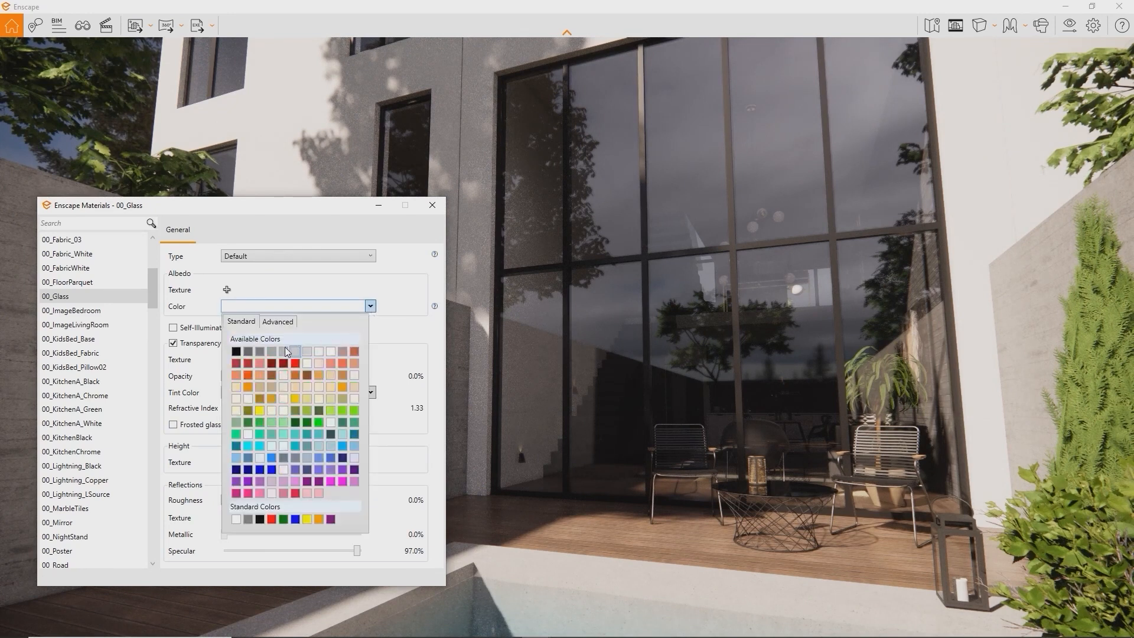
left_click(249, 351)
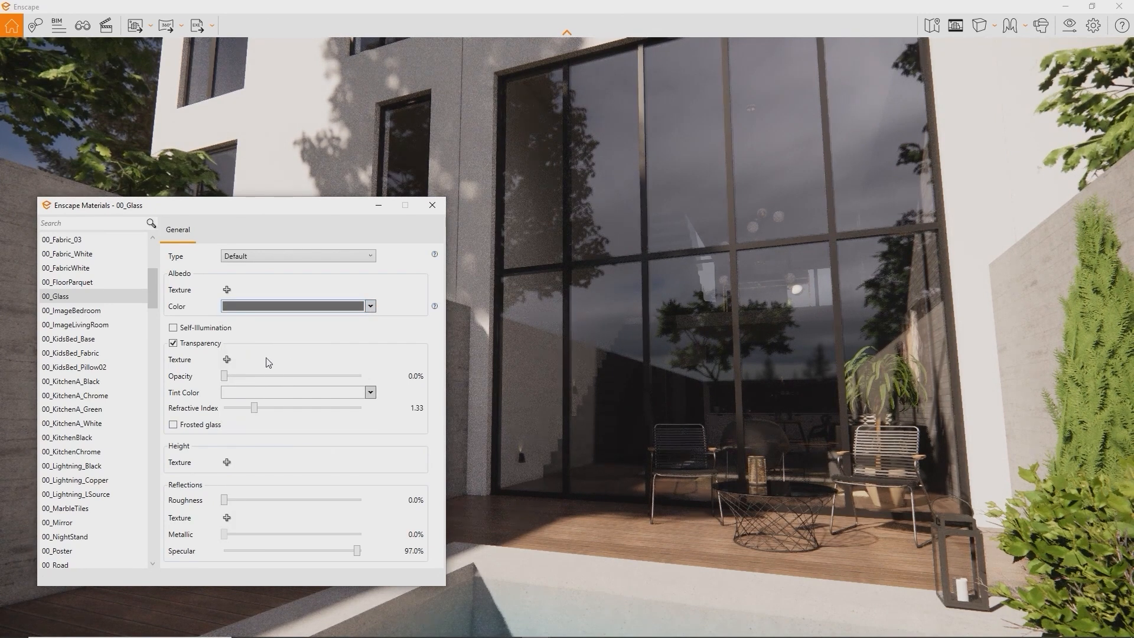
left_click_drag(225, 376, 253, 381)
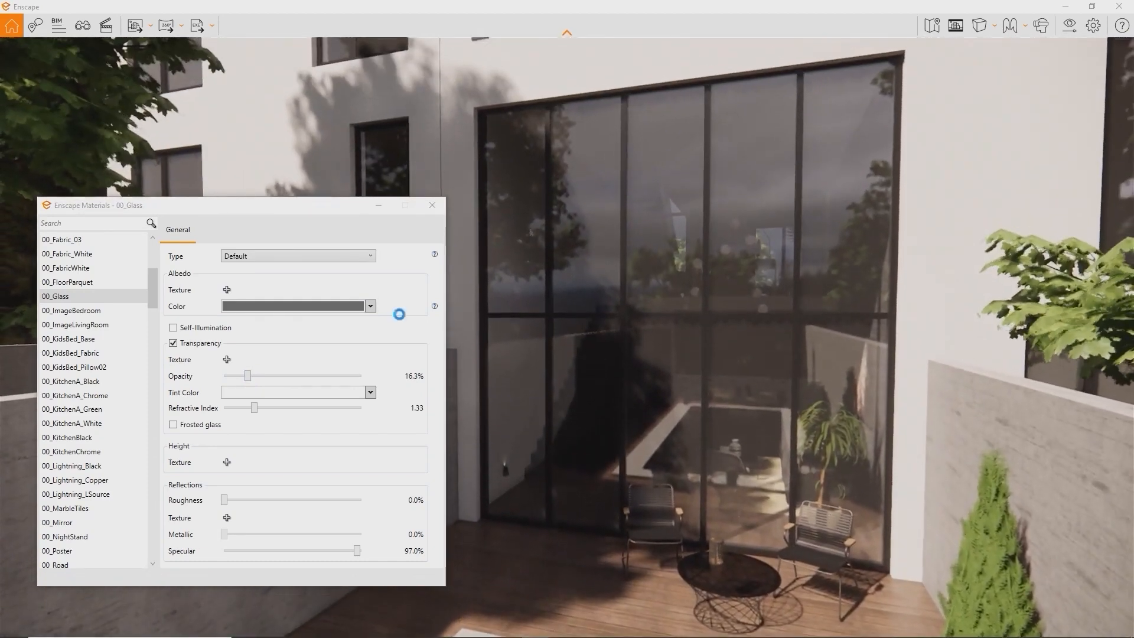
left_click(370, 306)
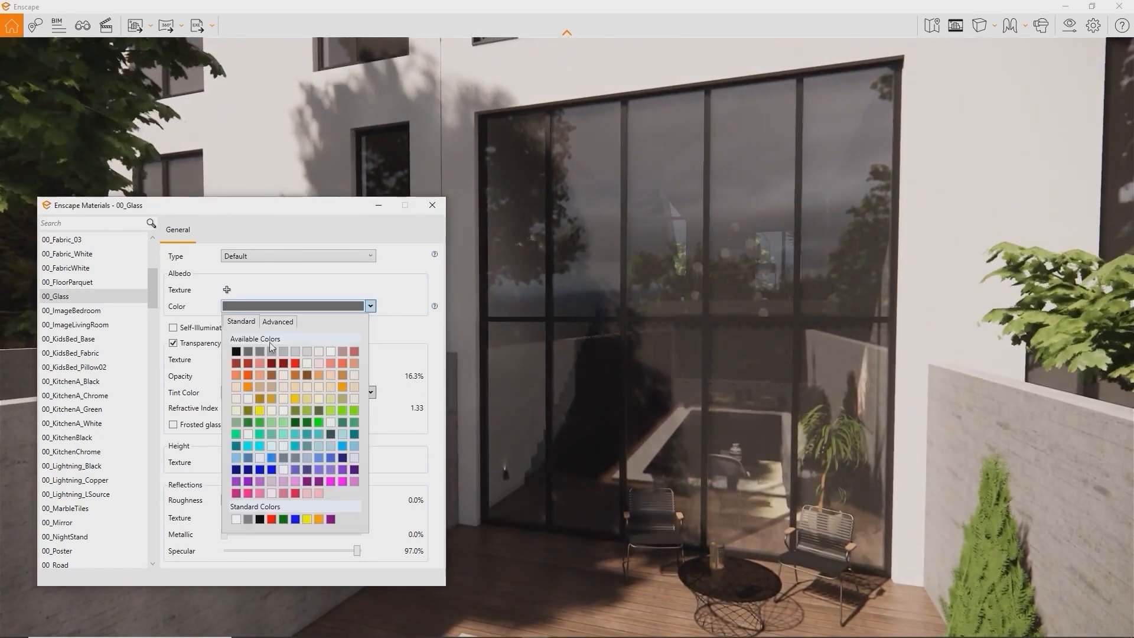
left_click(237, 352)
right_click_drag(590, 355, 750, 360)
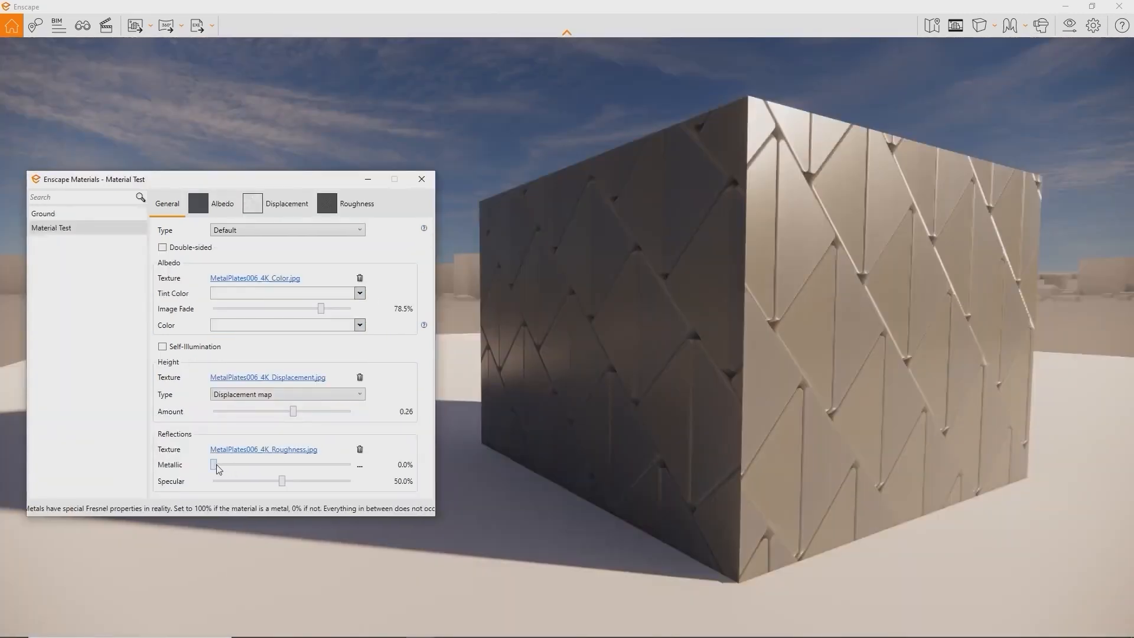
Make the test cube partly metallic and give it a YellowGreen self-illumination glow
left_click_drag(219, 469, 362, 456)
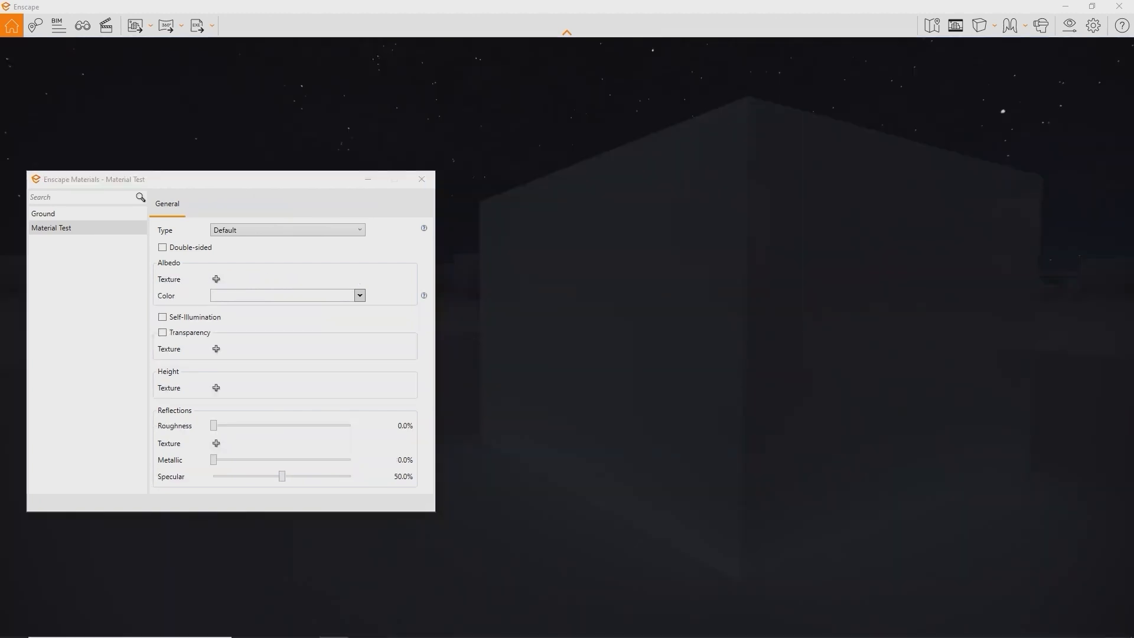
left_click(166, 319)
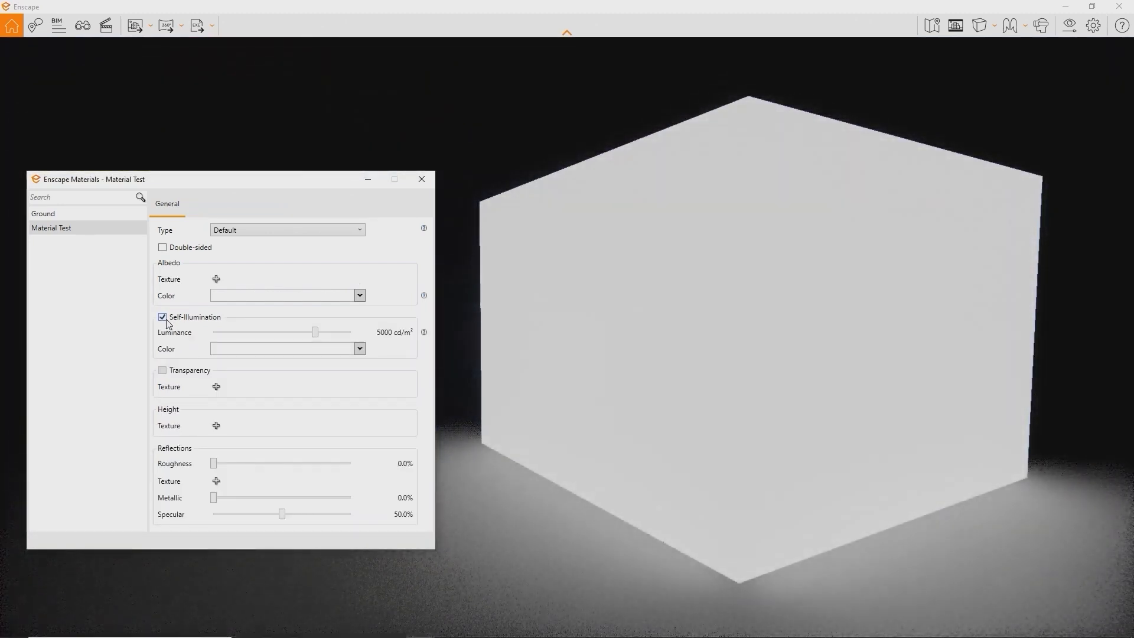
left_click(312, 352)
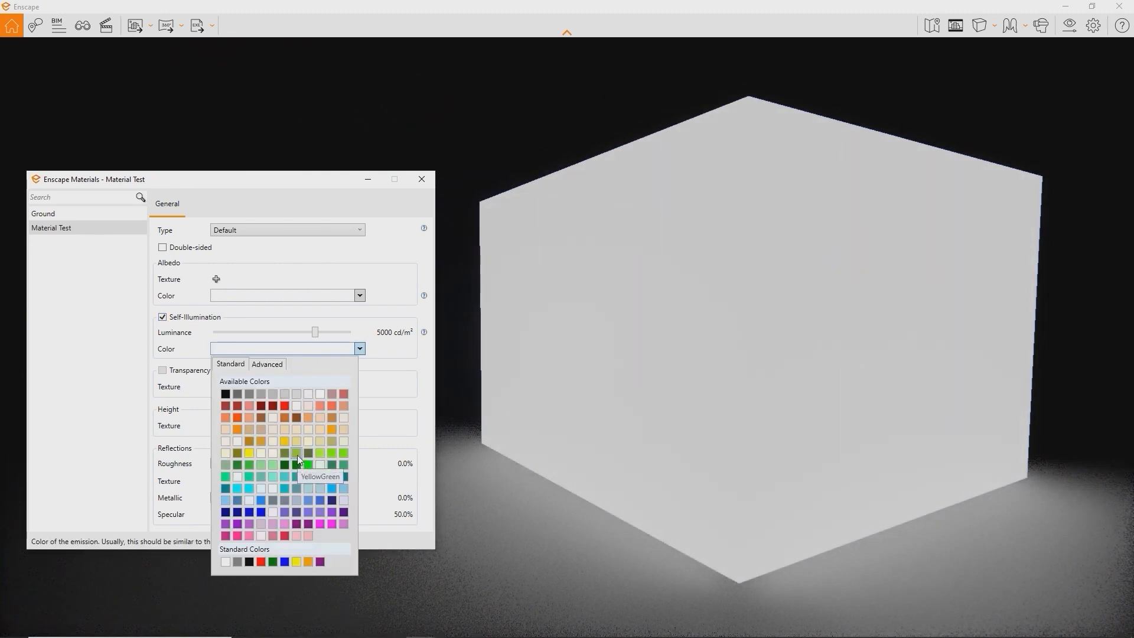
left_click(296, 454)
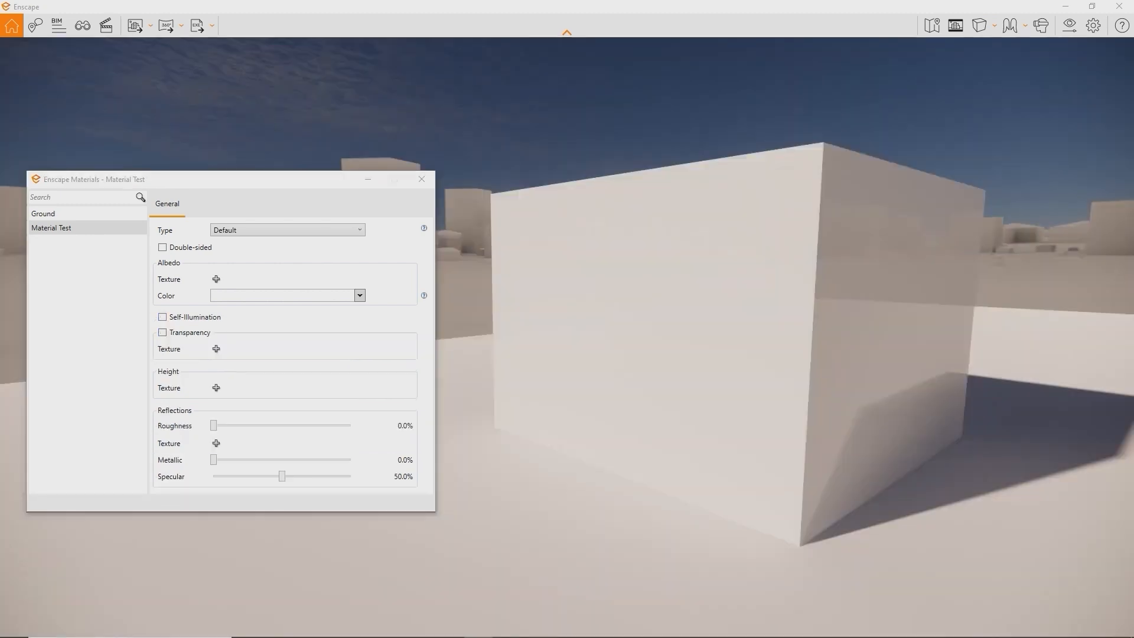
Use Release Tutorial.mp4 as the cube's albedo texture and colour the ground olive green
left_click(217, 278)
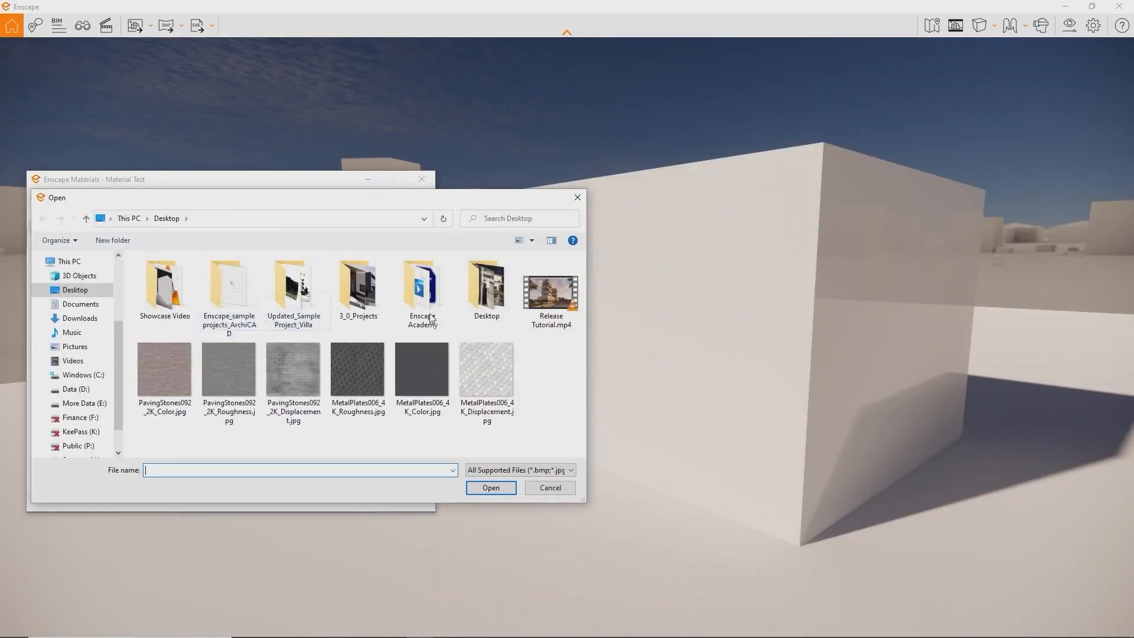
double_click(531, 298)
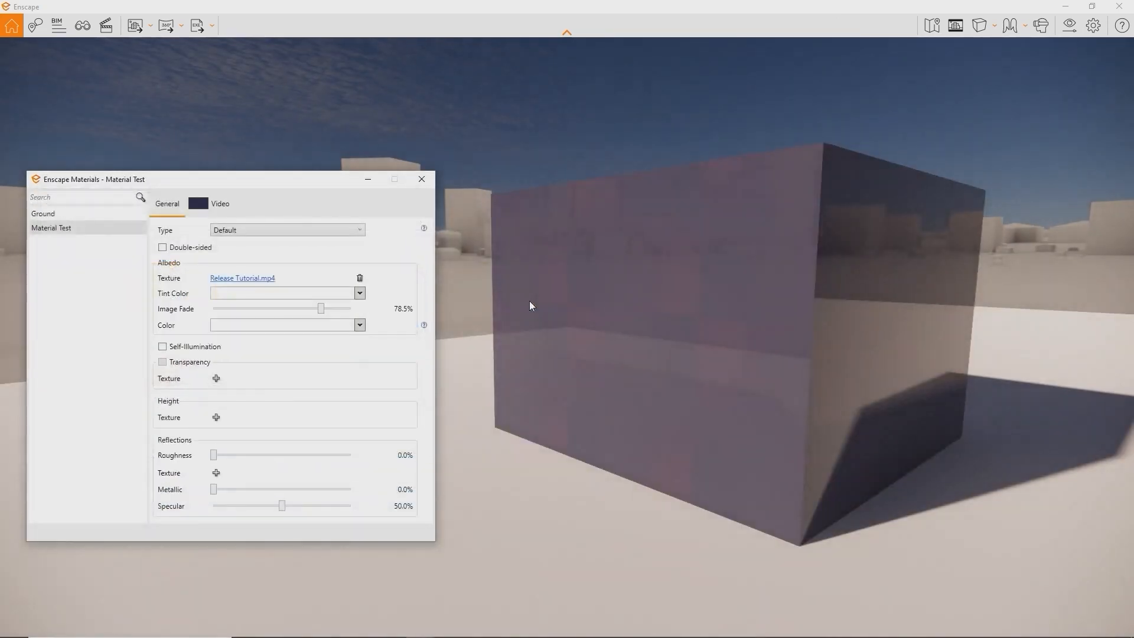
left_click_drag(529, 301, 491, 290)
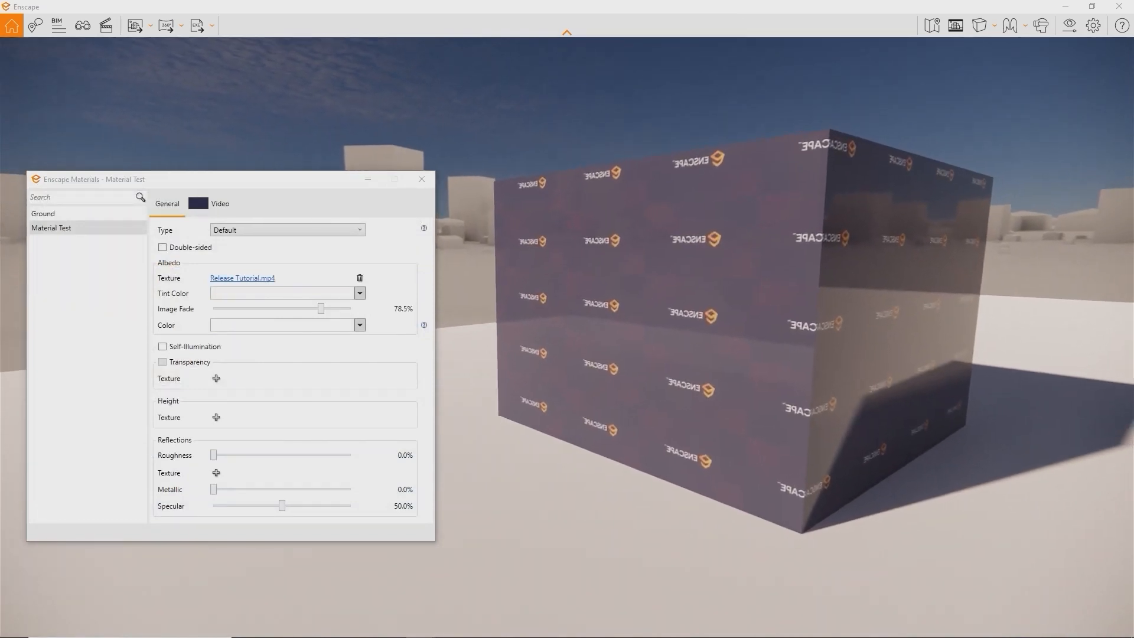
left_click(273, 296)
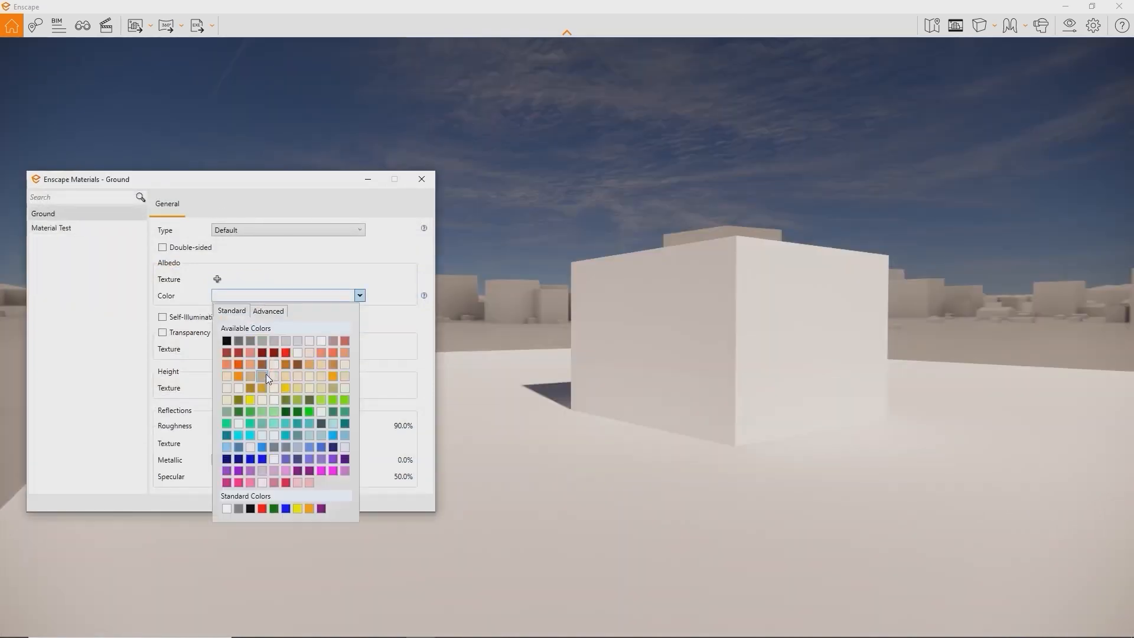
left_click(285, 401)
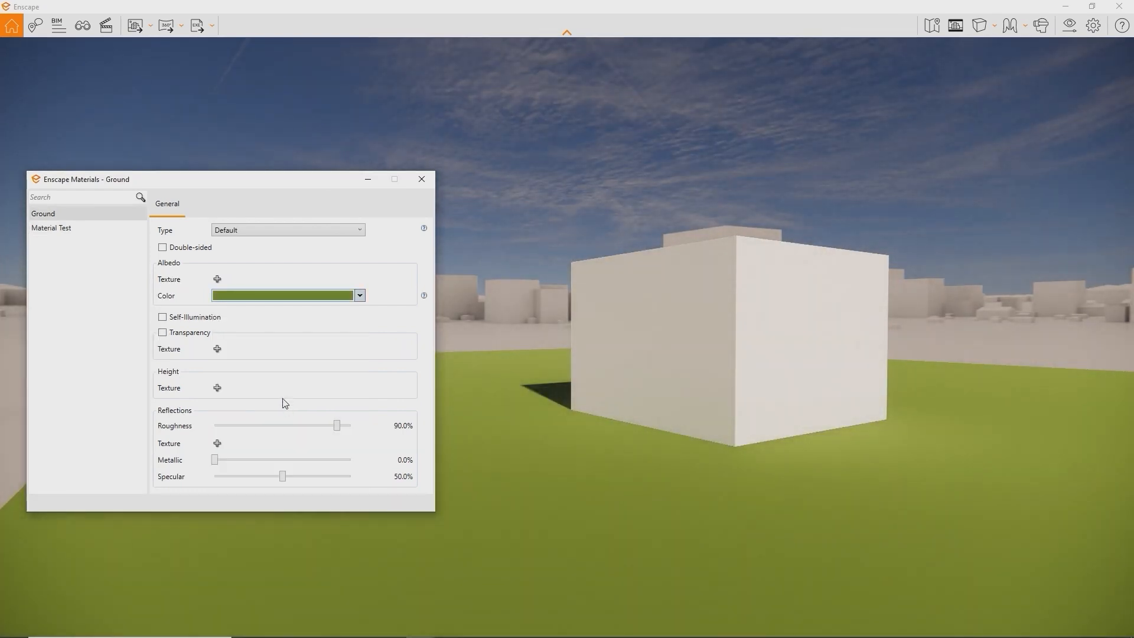
Switch the Ground material's type to Grass, then to Water
left_click(273, 232)
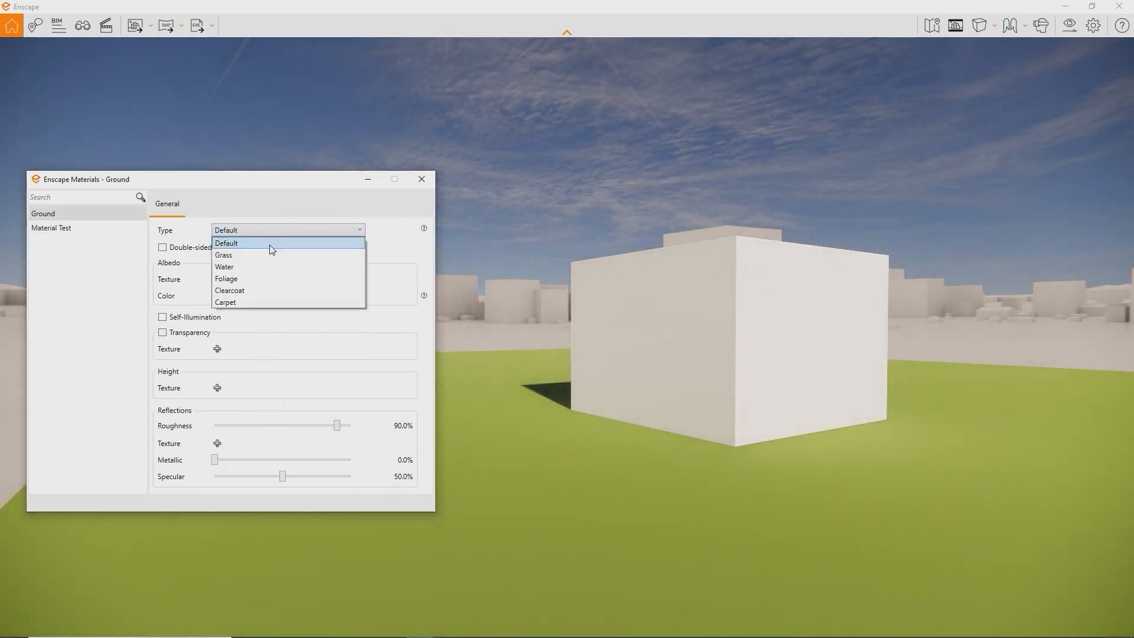
left_click(267, 255)
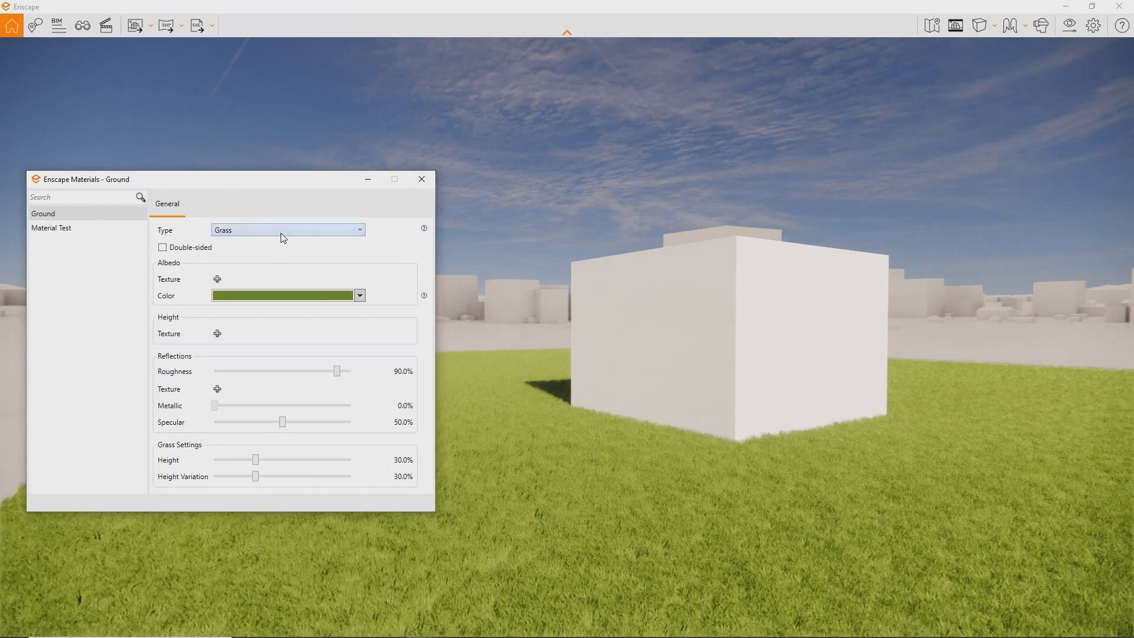
left_click(282, 232)
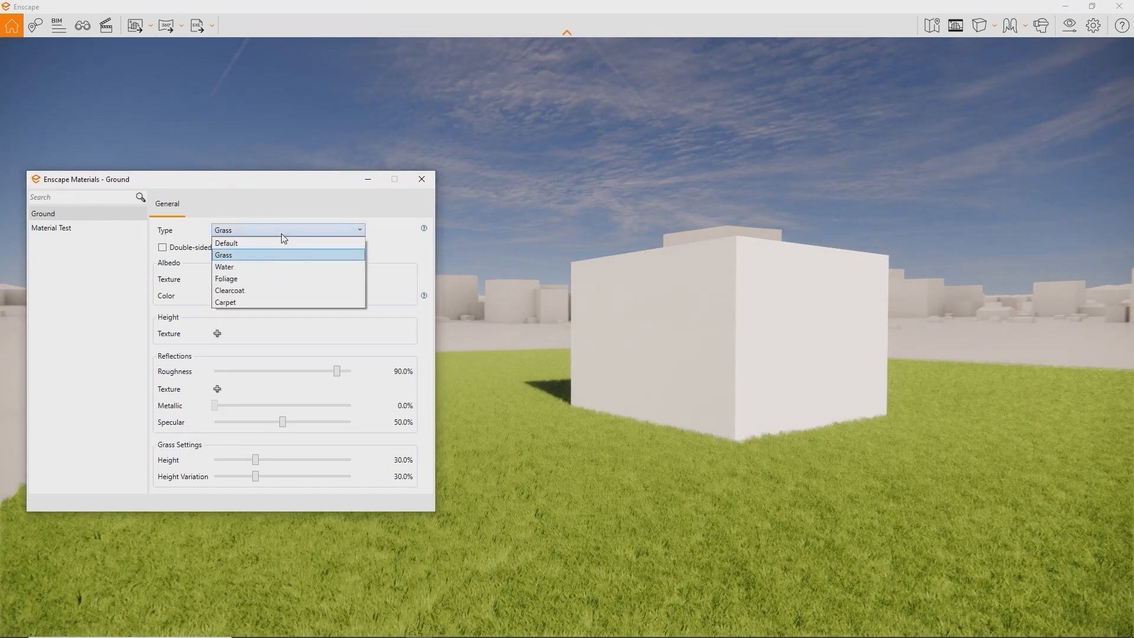
left_click(271, 266)
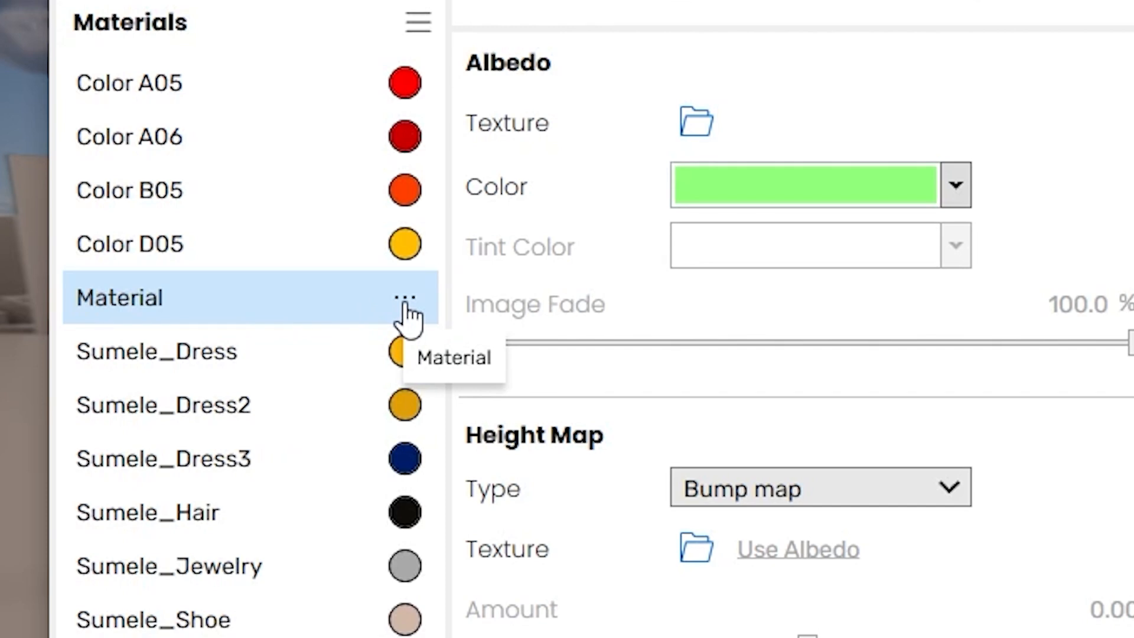
Preview Brick 01, Marble 06, Marble 02 and Stone 01, Wall library materials on the cube
left_click(405, 300)
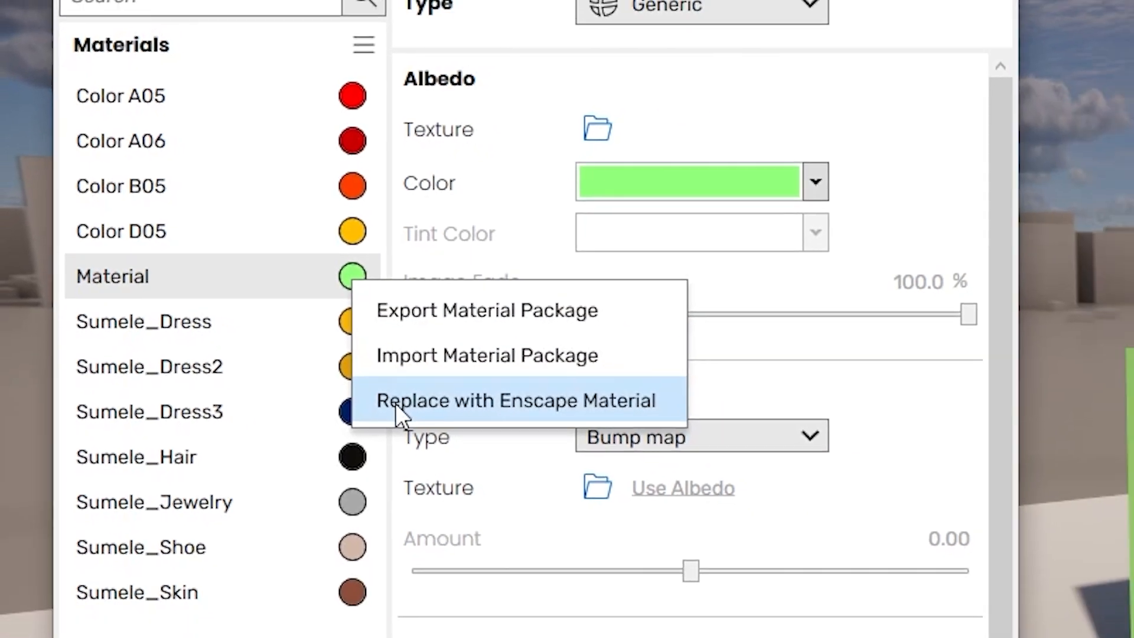
left_click(395, 405)
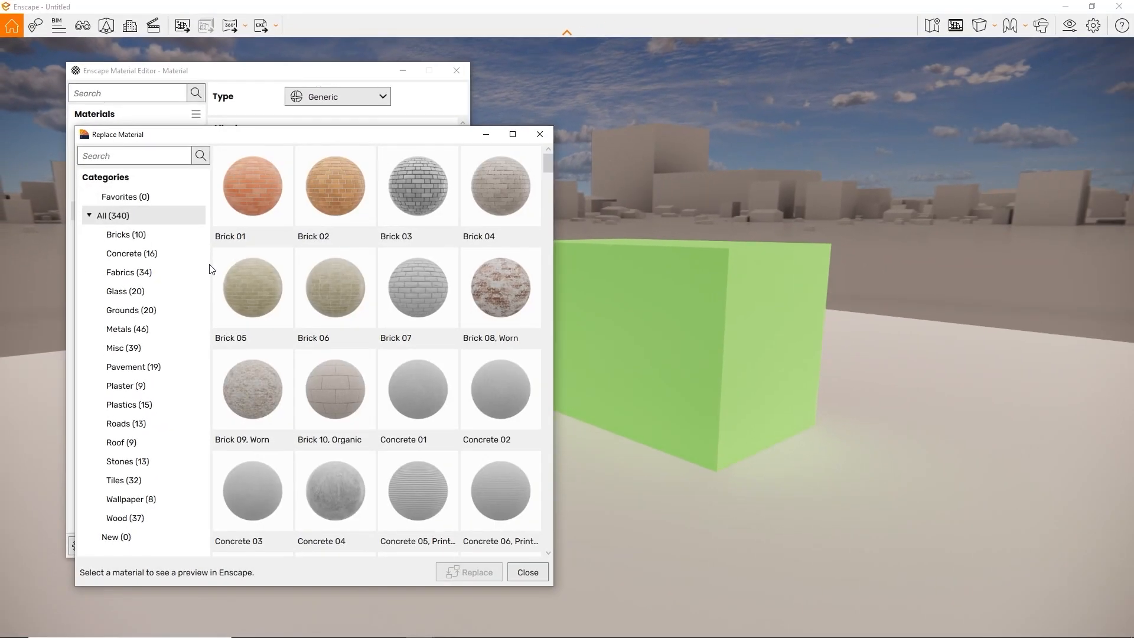
left_click(248, 220)
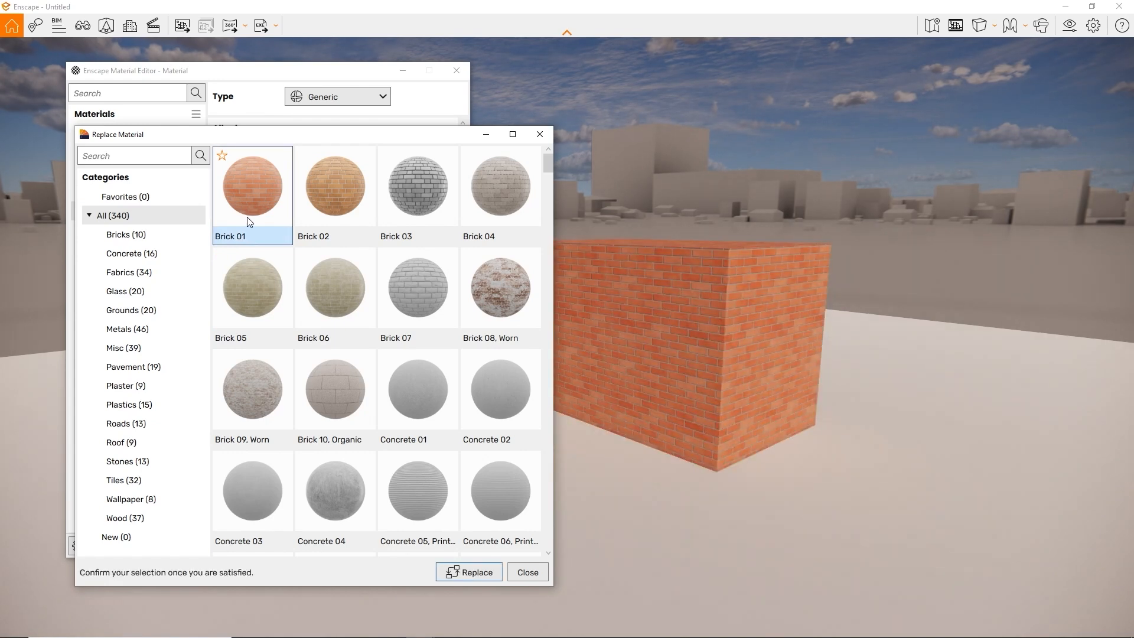
left_click(152, 460)
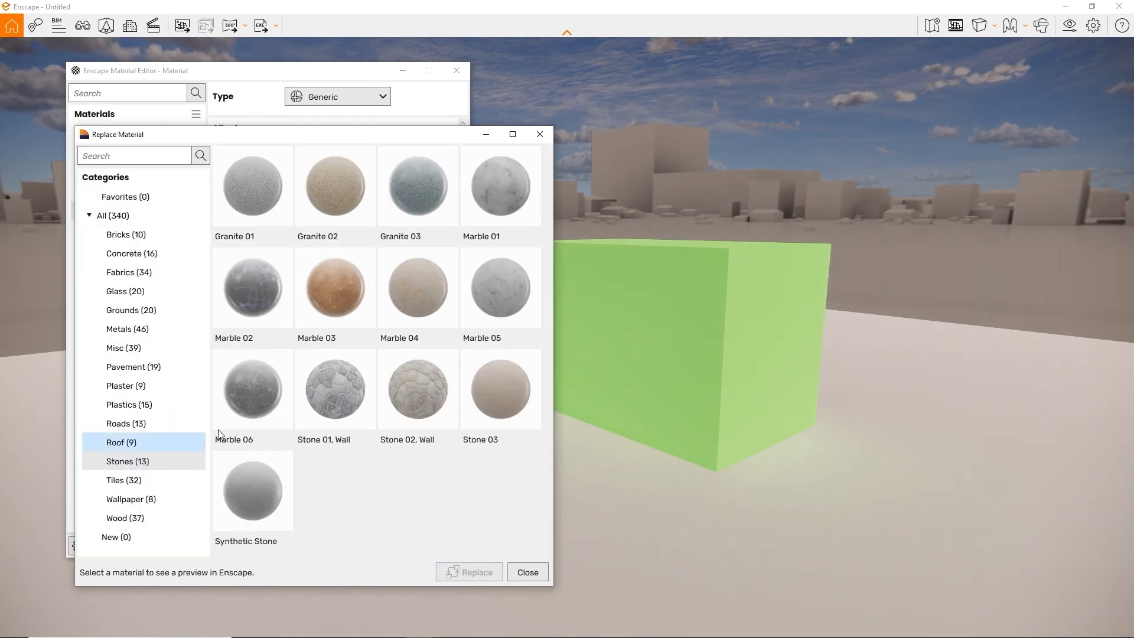
left_click(245, 386)
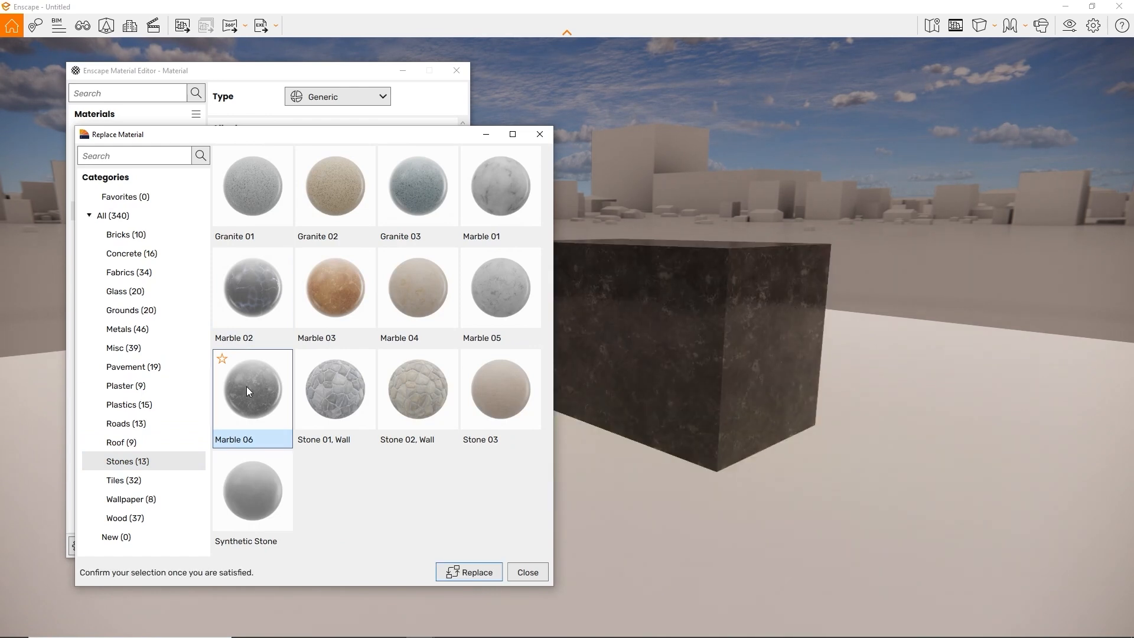
left_click(269, 319)
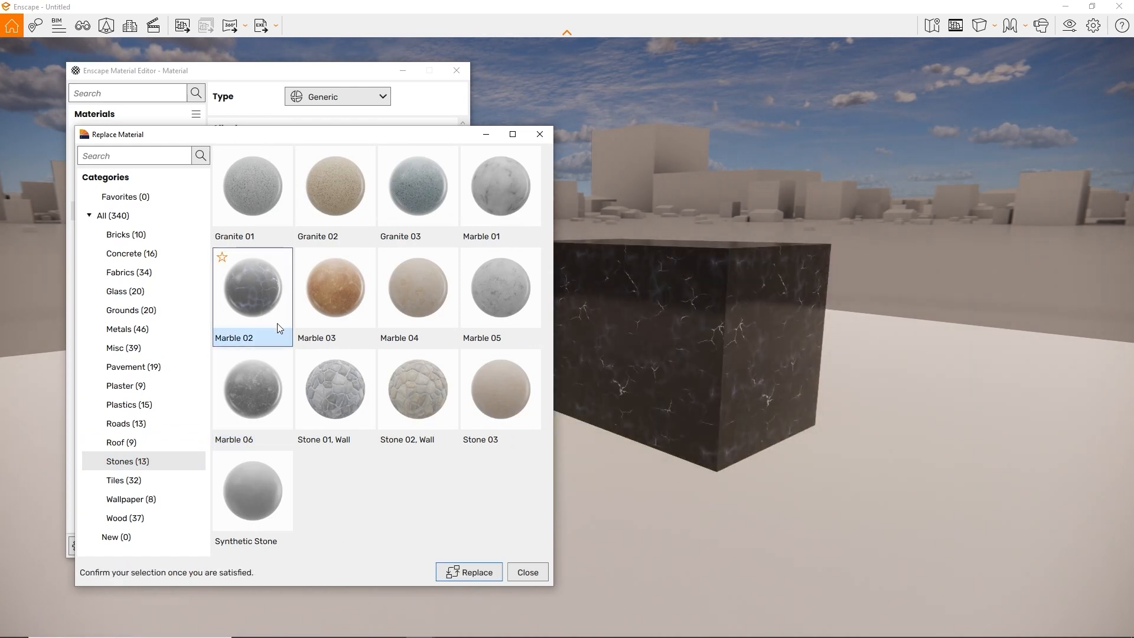
left_click(347, 405)
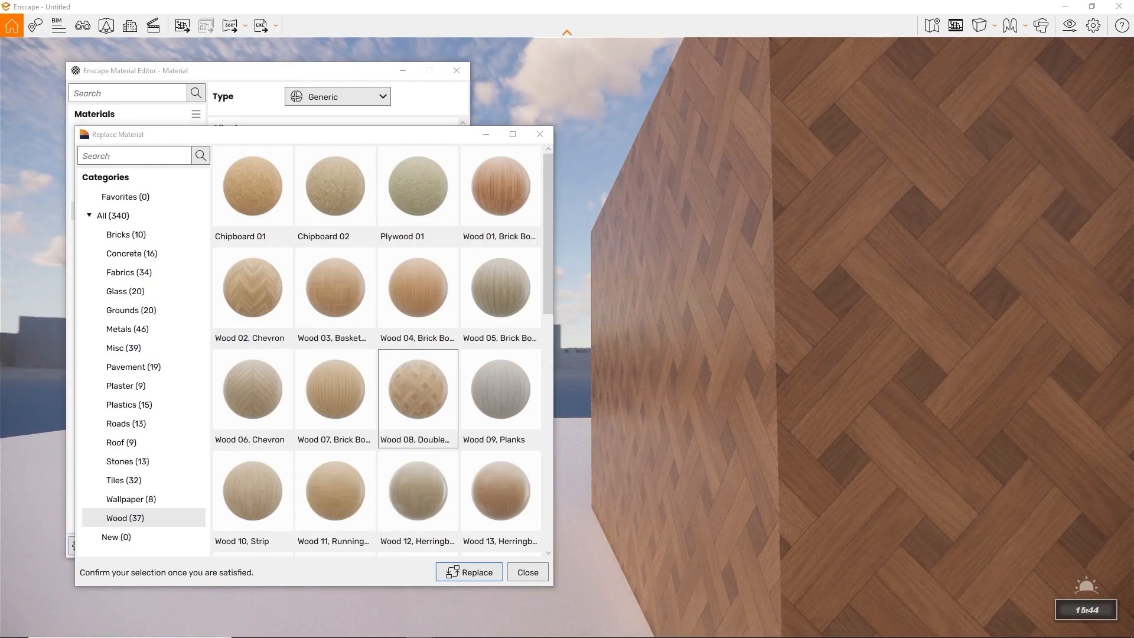
Compare Wood 04, Wood 01 and Wood 02 Chevron, then replace with Wood 03 Basket
left_click(346, 312)
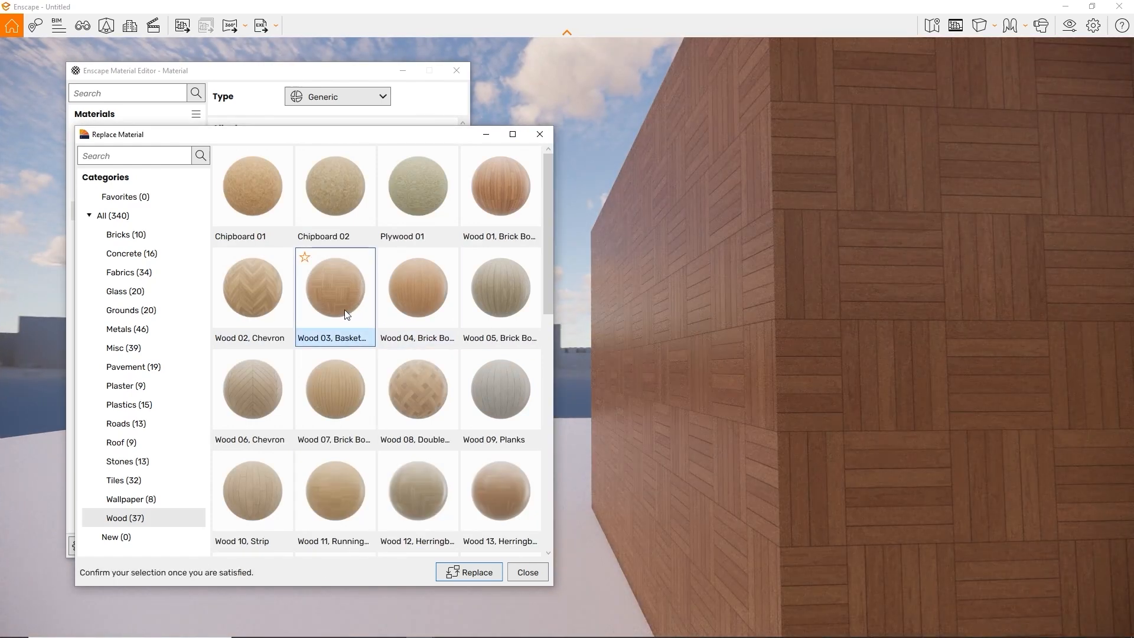
left_click(405, 307)
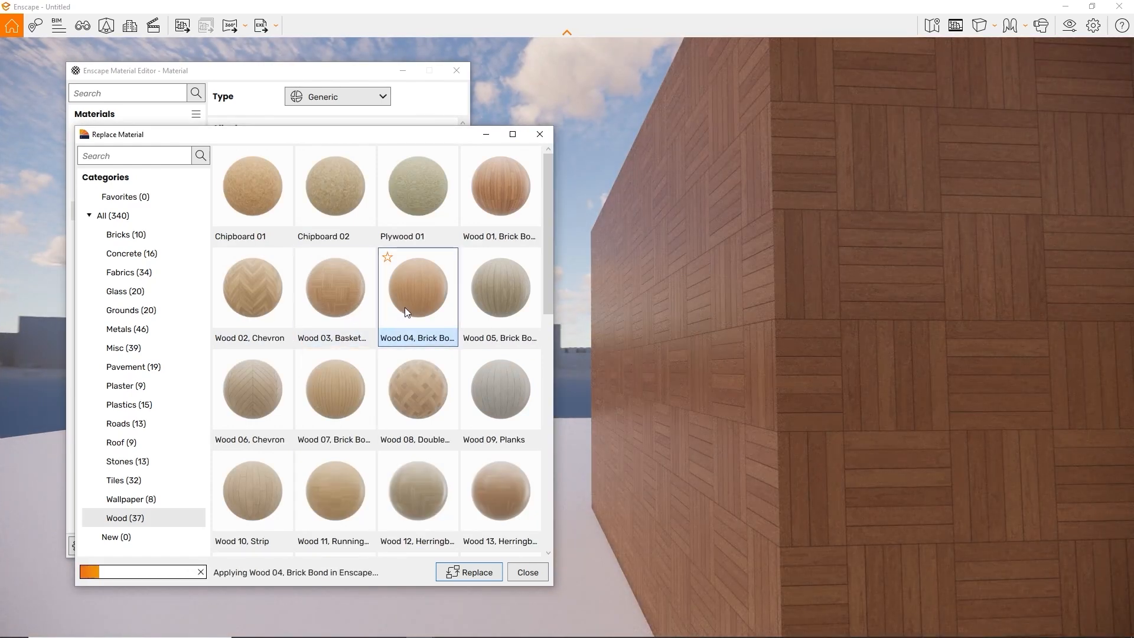
left_click(515, 199)
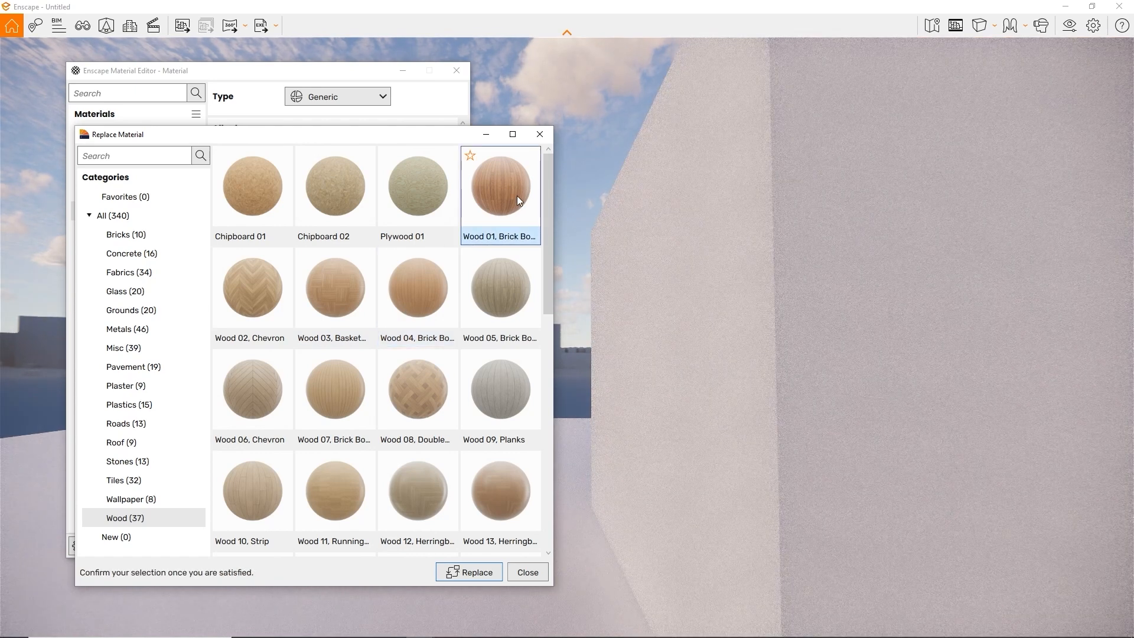
left_click(283, 283)
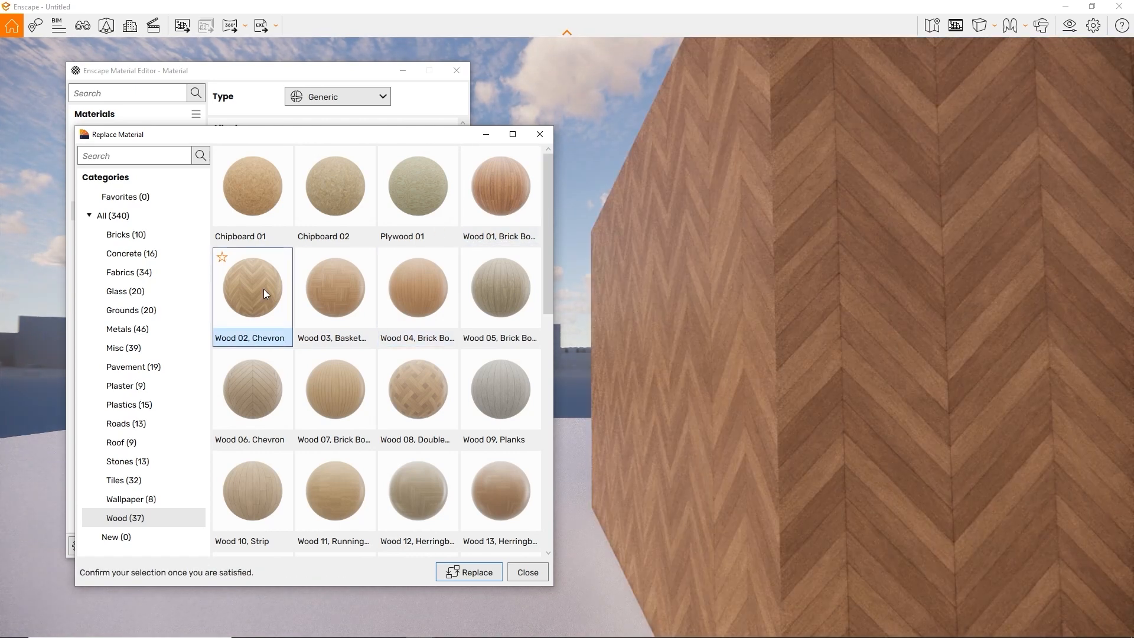
left_click(331, 300)
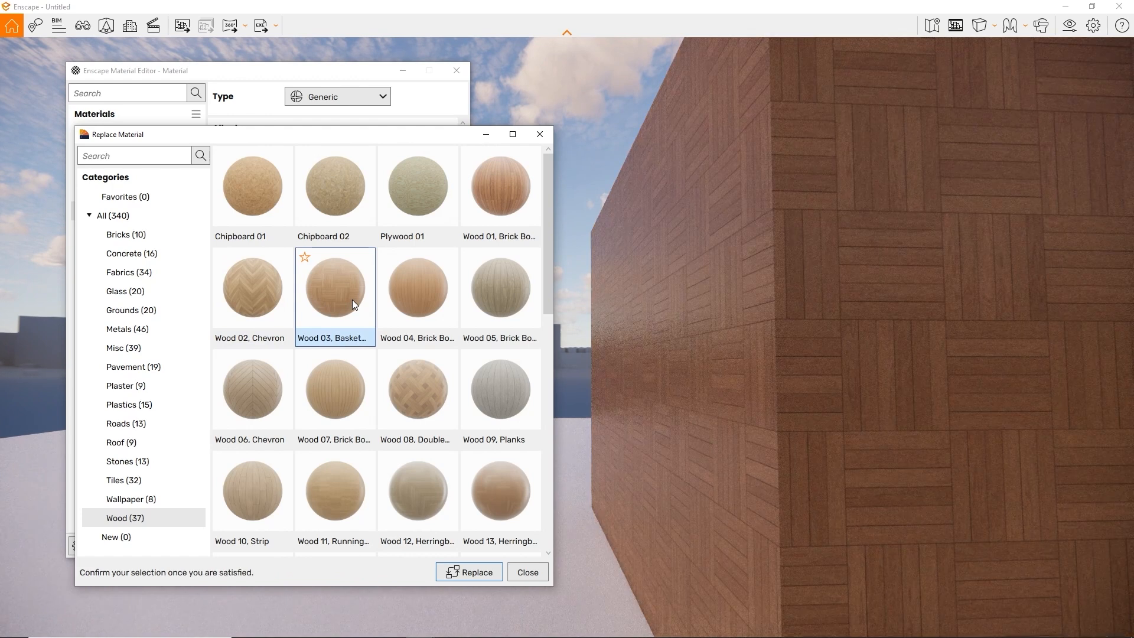
left_click(466, 576)
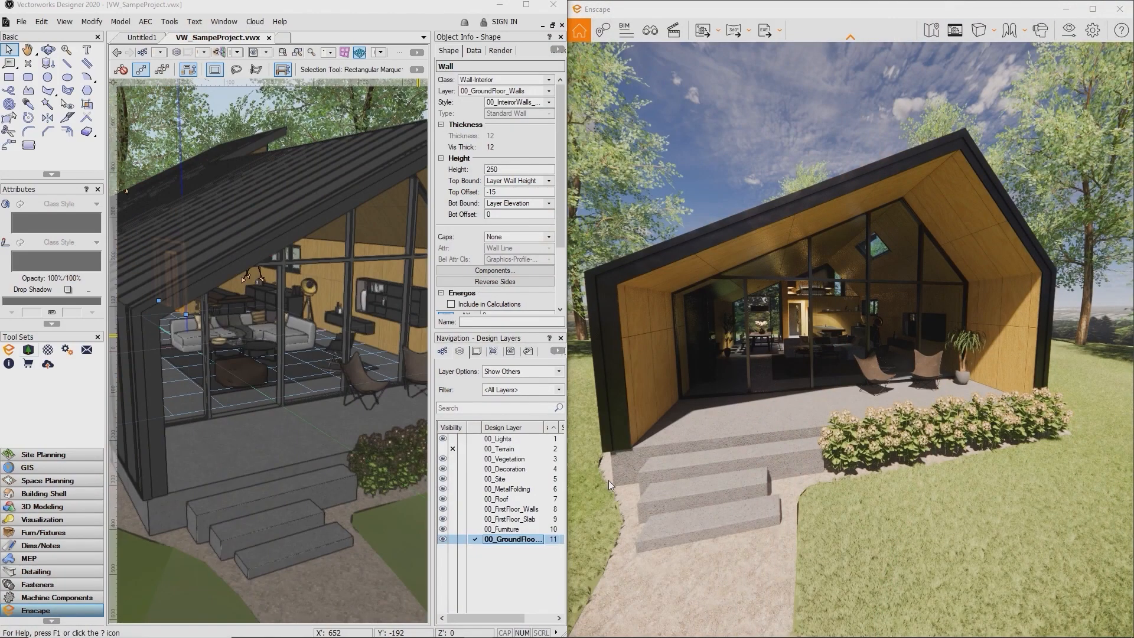
Place the Aimee, Standing 02 asset on the terrace and set its facing direction
left_click(33, 353)
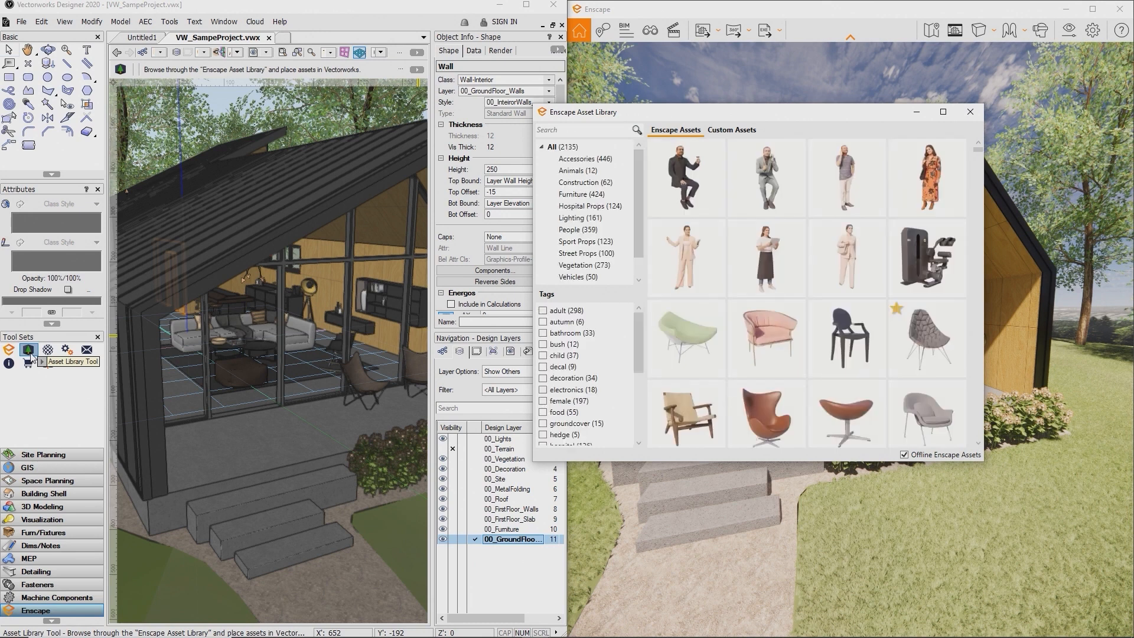
left_click_drag(734, 121, 497, 190)
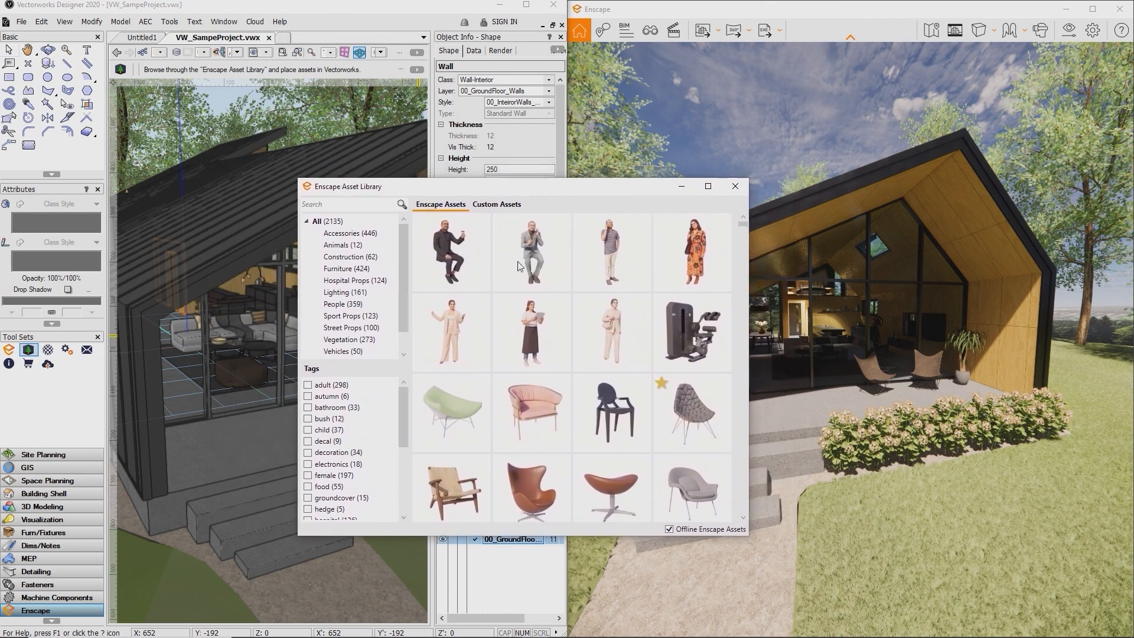
scroll(534, 293, "down", 5)
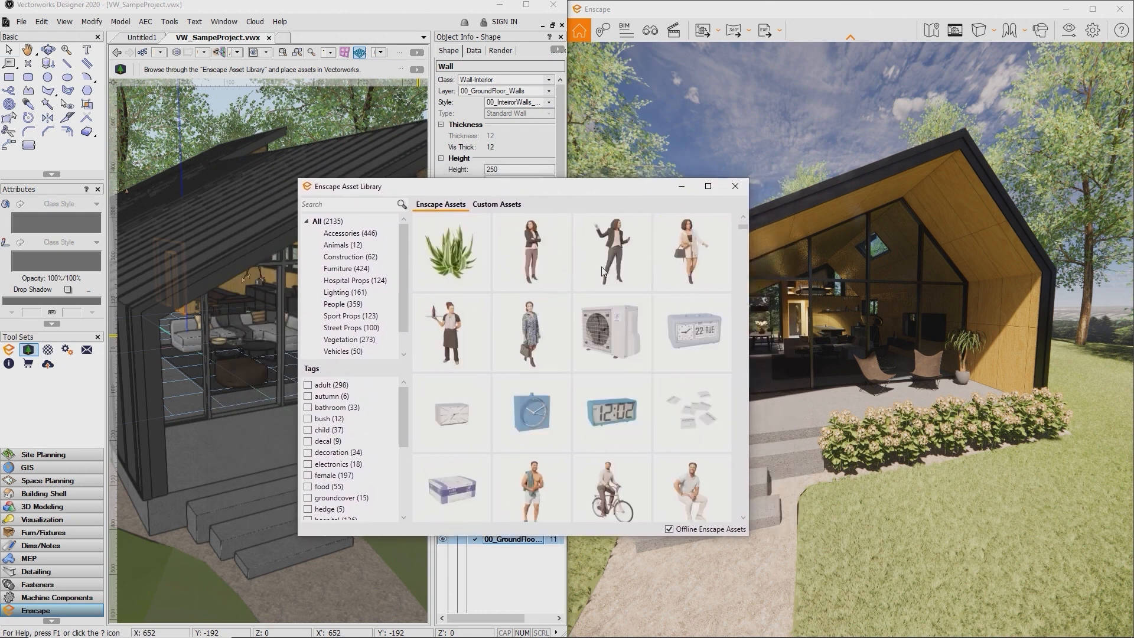
left_click(609, 260)
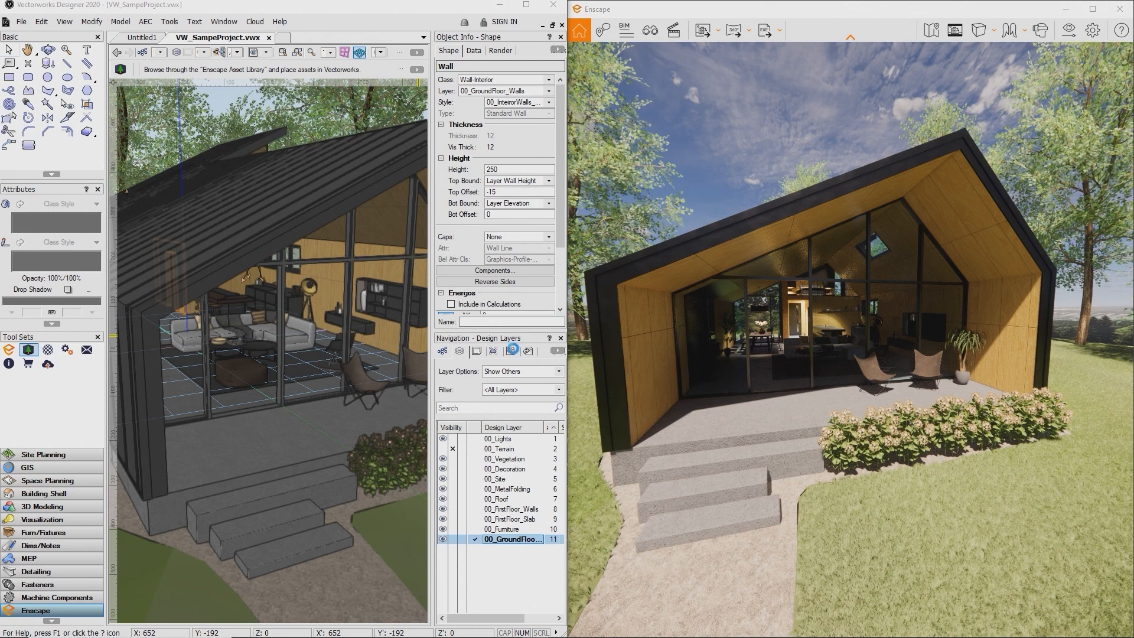
left_click(244, 456)
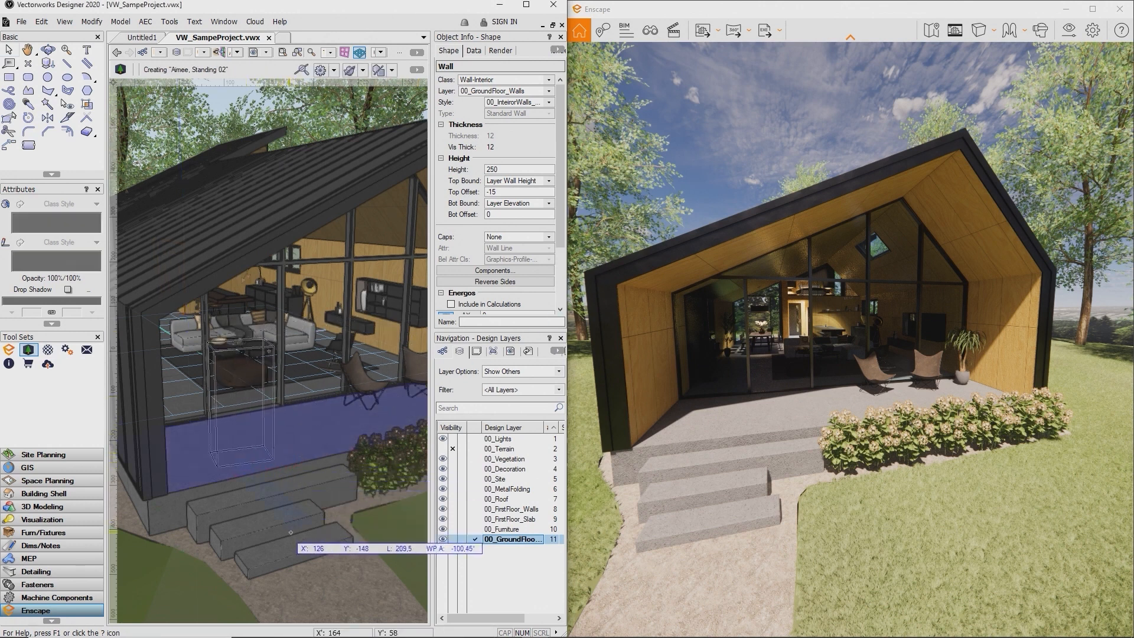
left_click(331, 559)
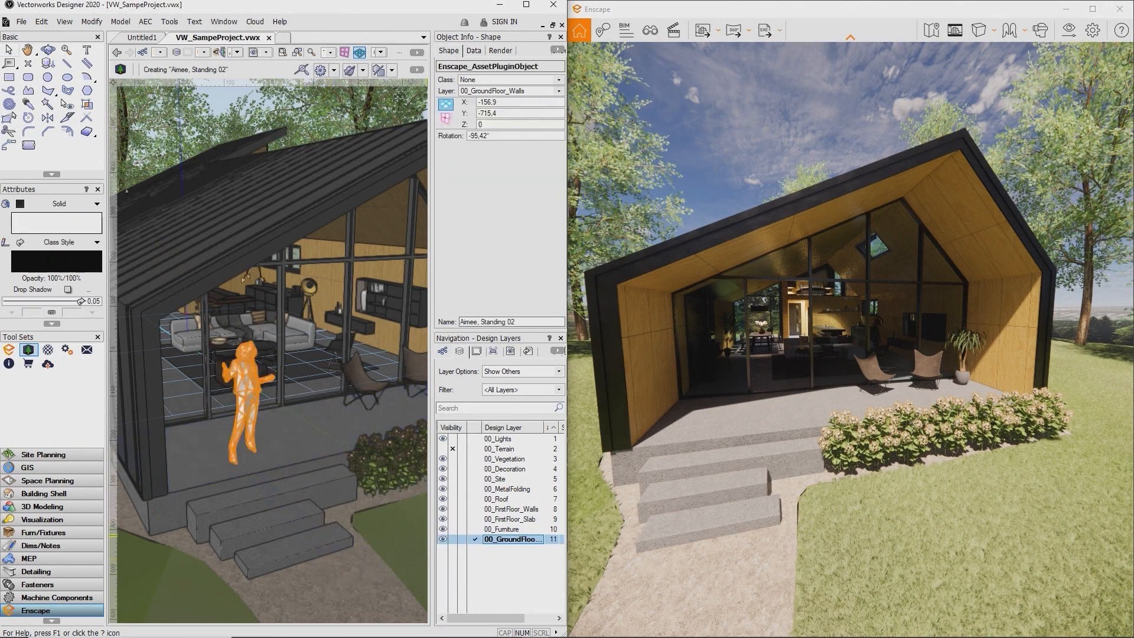
Move the Enscape render camera toward the figure to see her in the live render
left_click(760, 378)
key("w")
left_click_drag(759, 379, 706, 389)
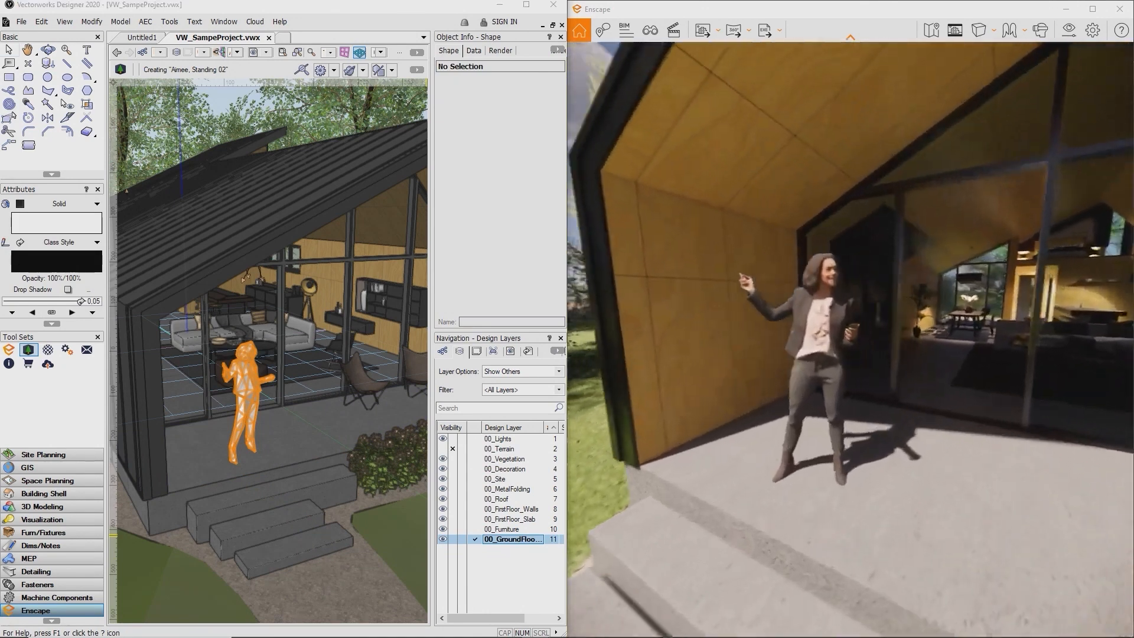
scroll(255, 398, "up", 3)
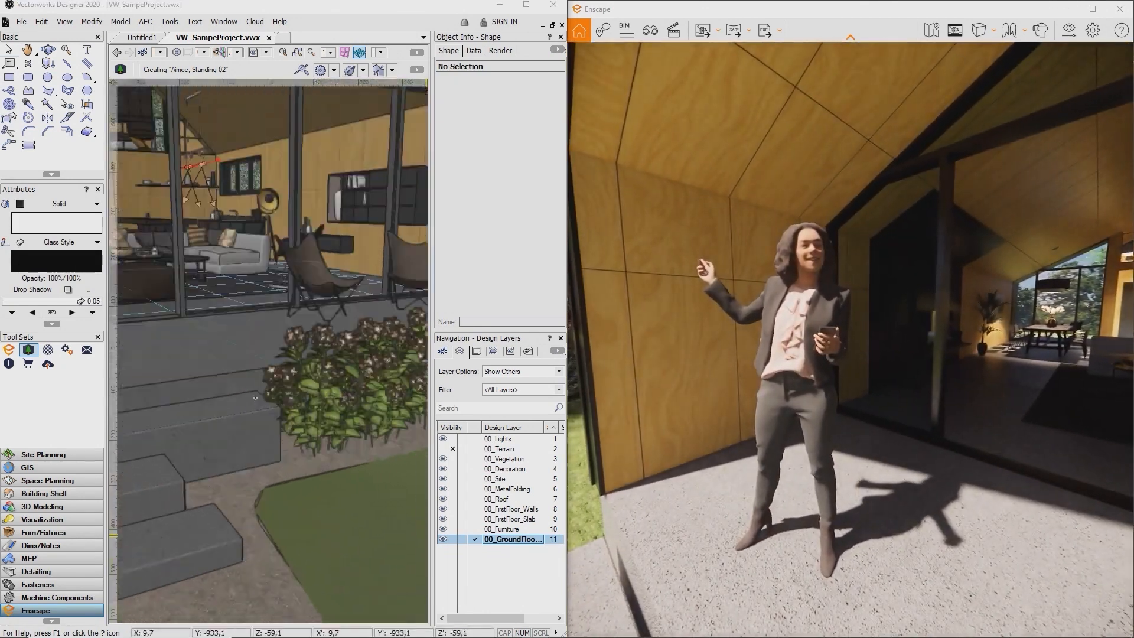
scroll(255, 397, "down", 1)
middle_click_drag(298, 395, 379, 449)
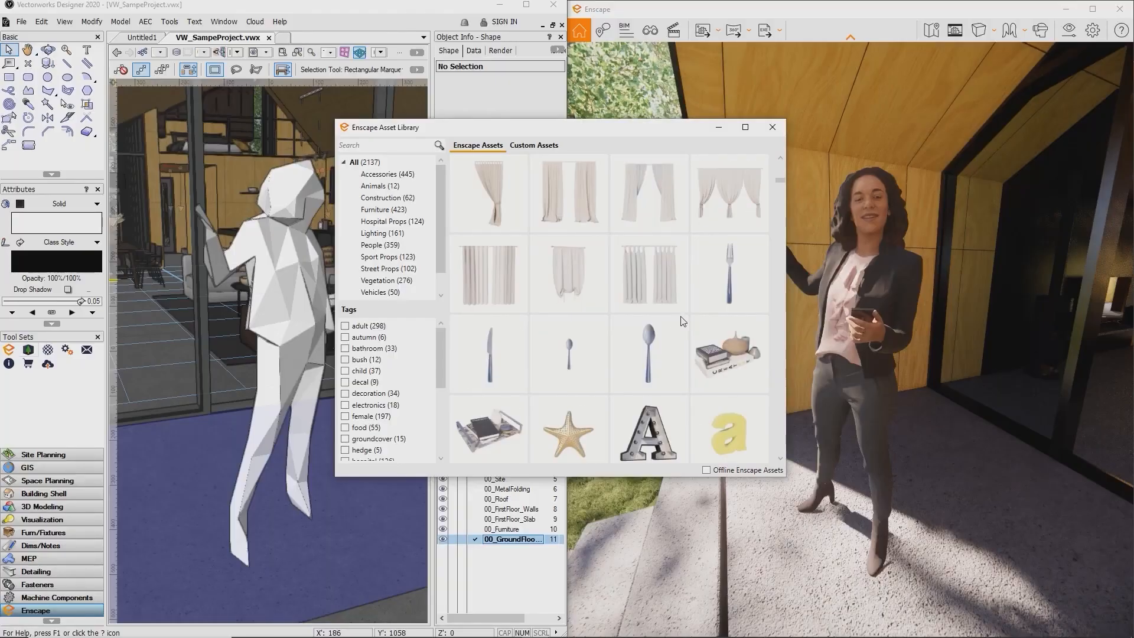
Turn on Offline Enscape Assets using the existing downloaded asset folder
scroll(683, 320, "down", 10)
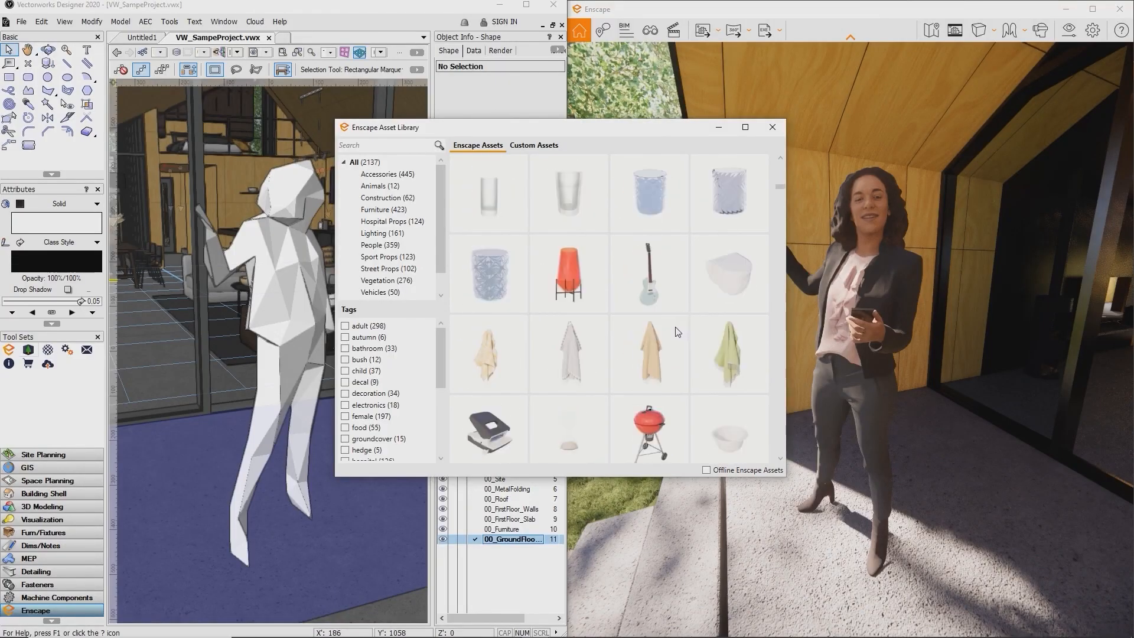
scroll(680, 317, "down", 8)
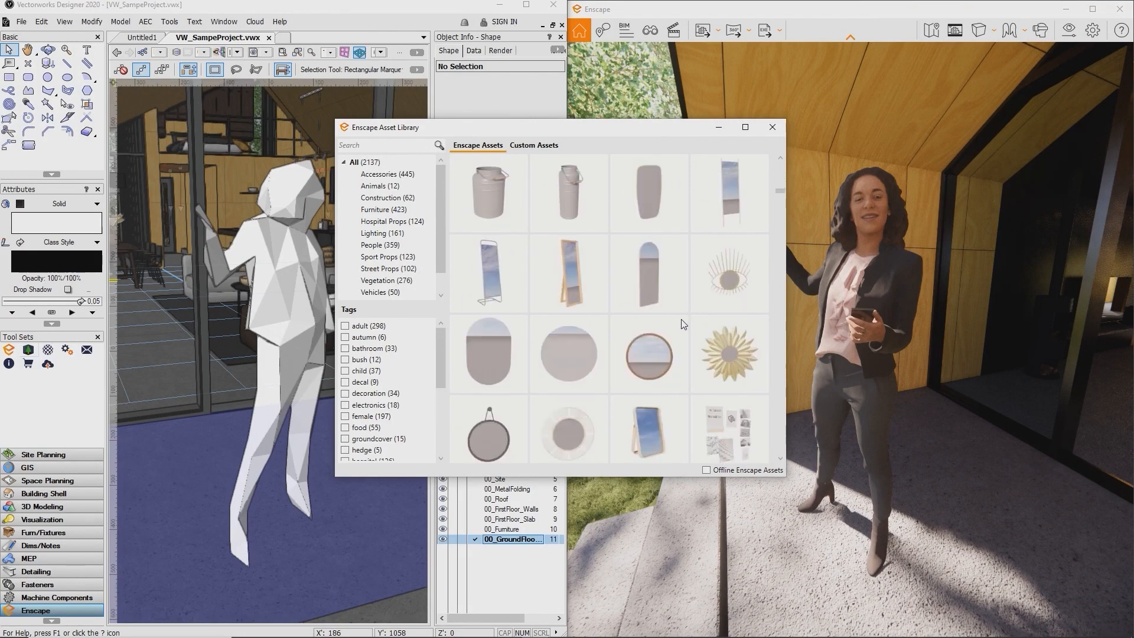
scroll(686, 322, "down", 8)
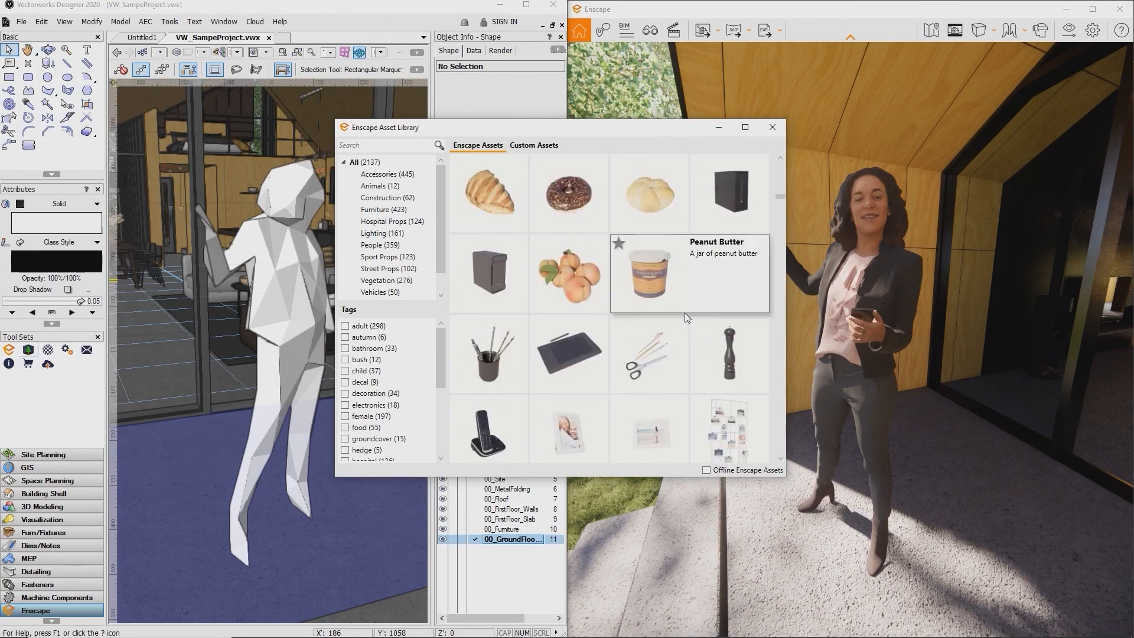
scroll(685, 323, "down", 8)
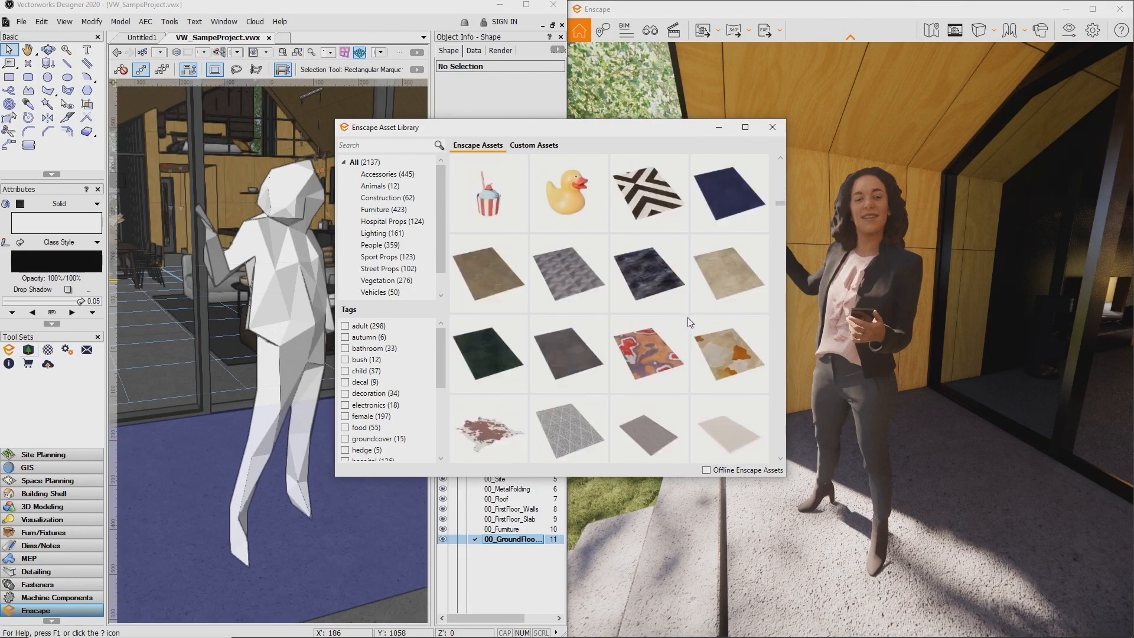
scroll(688, 320, "down", 3)
scroll(687, 319, "down", 2)
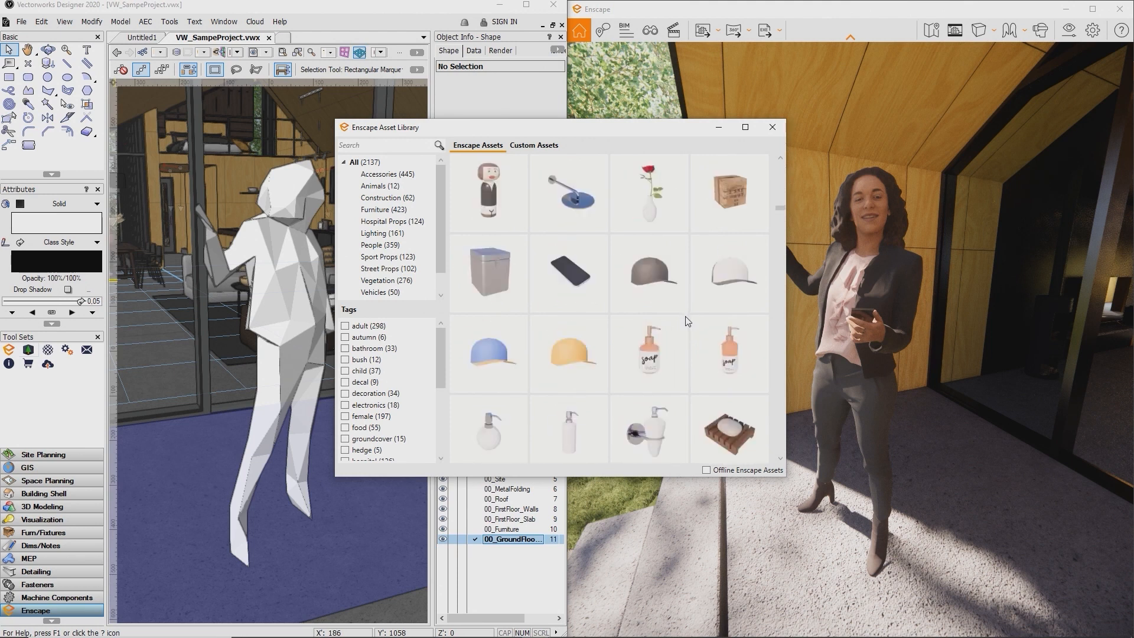
scroll(688, 323, "down", 2)
scroll(685, 318, "down", 6)
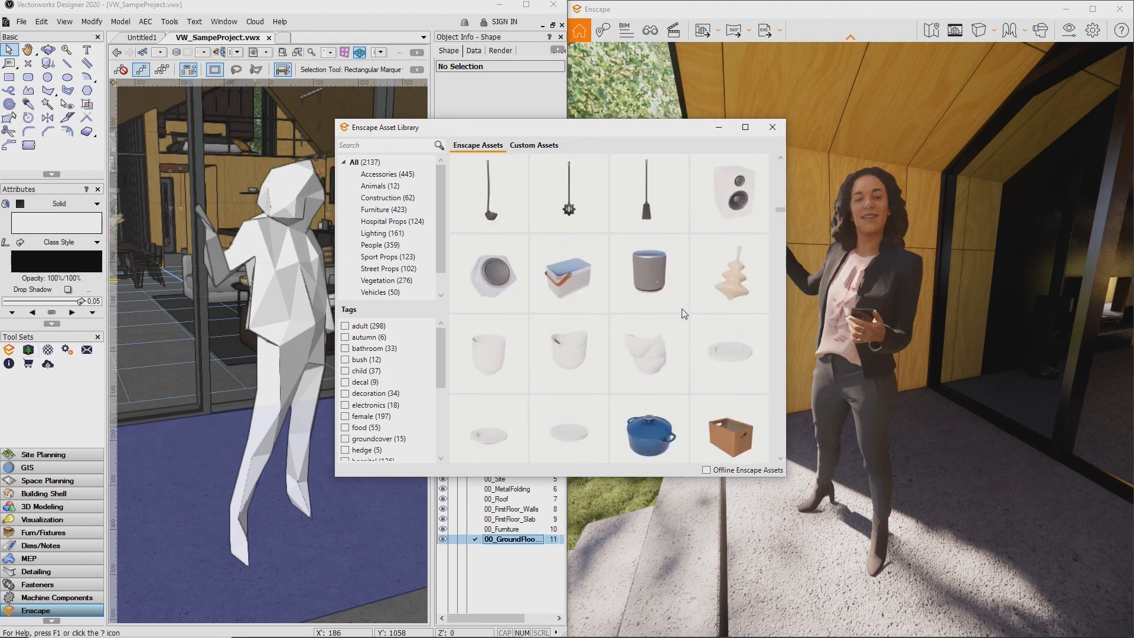
scroll(685, 317, "down", 1)
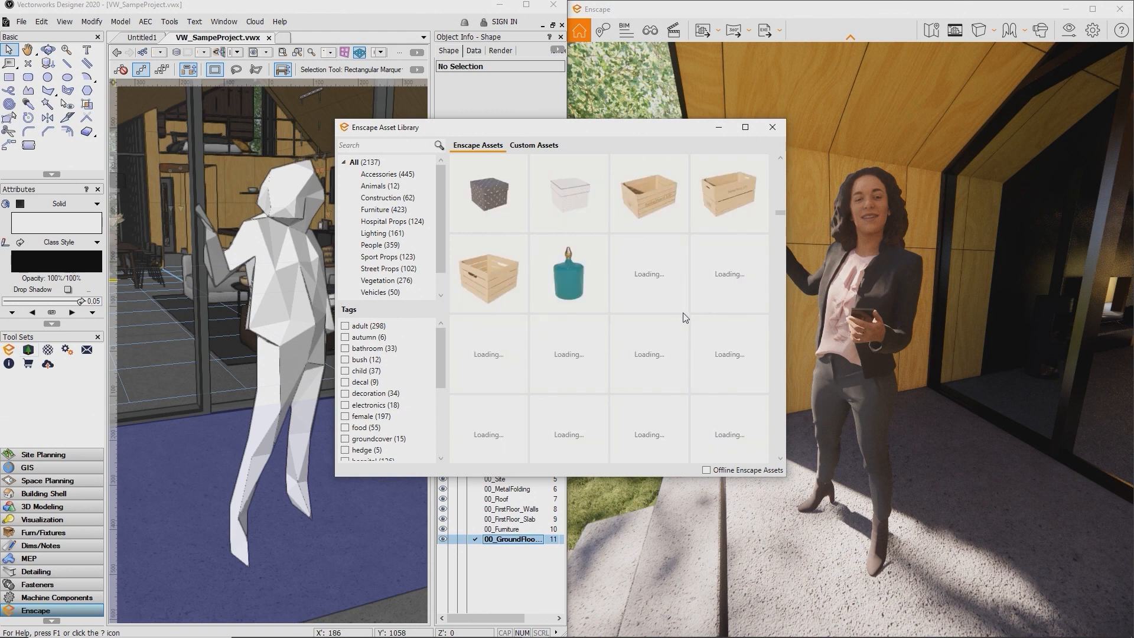
scroll(684, 318, "down", 2)
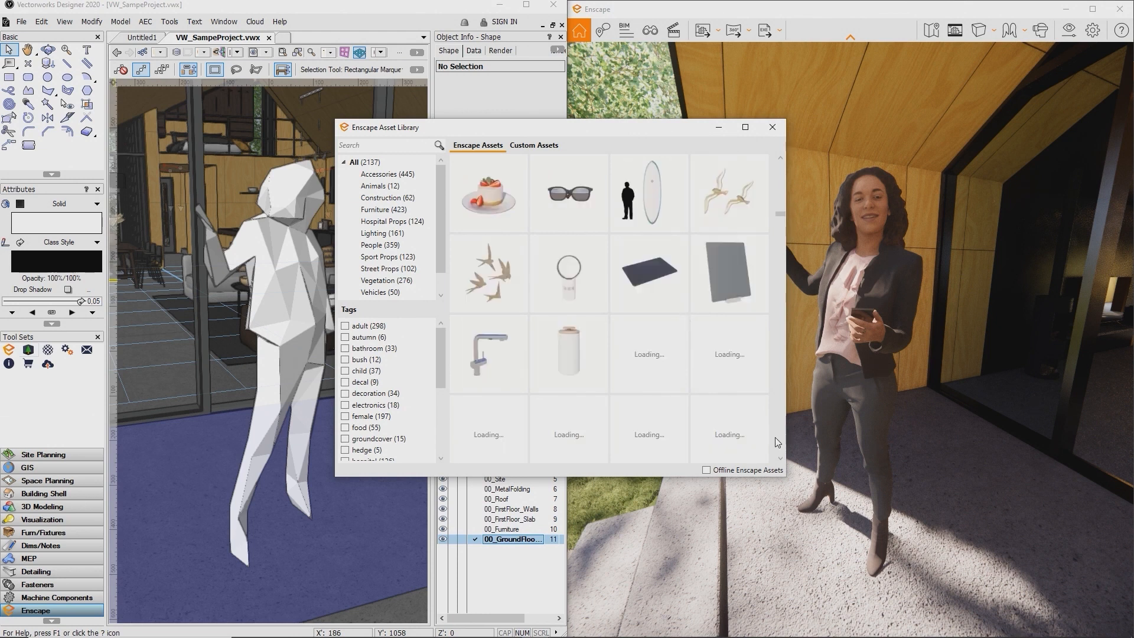
left_click(706, 472)
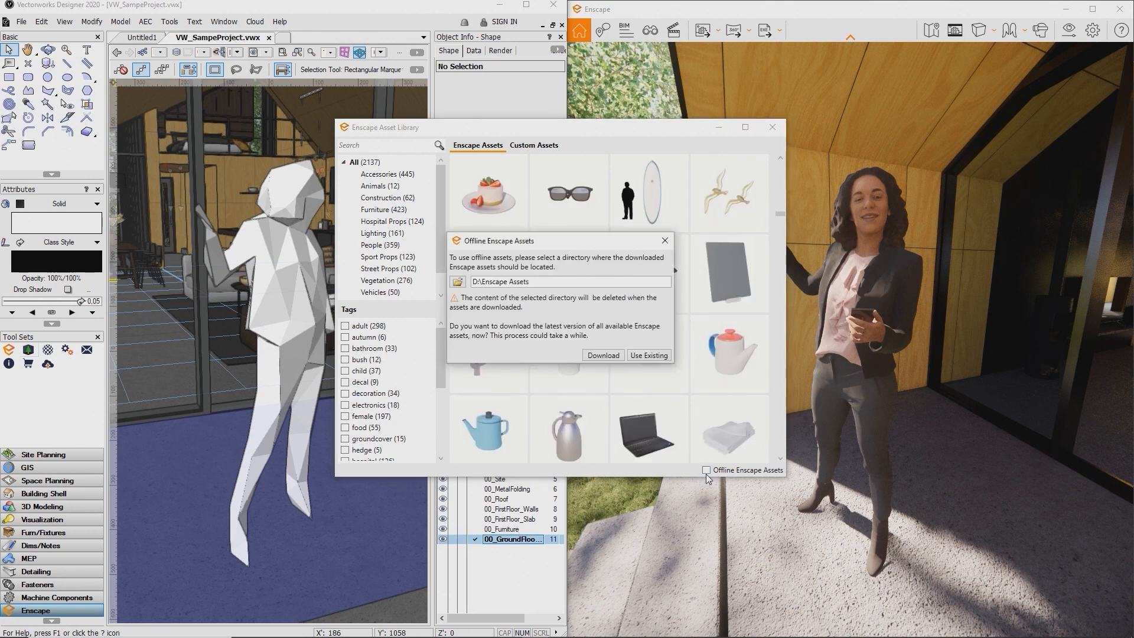
left_click(647, 356)
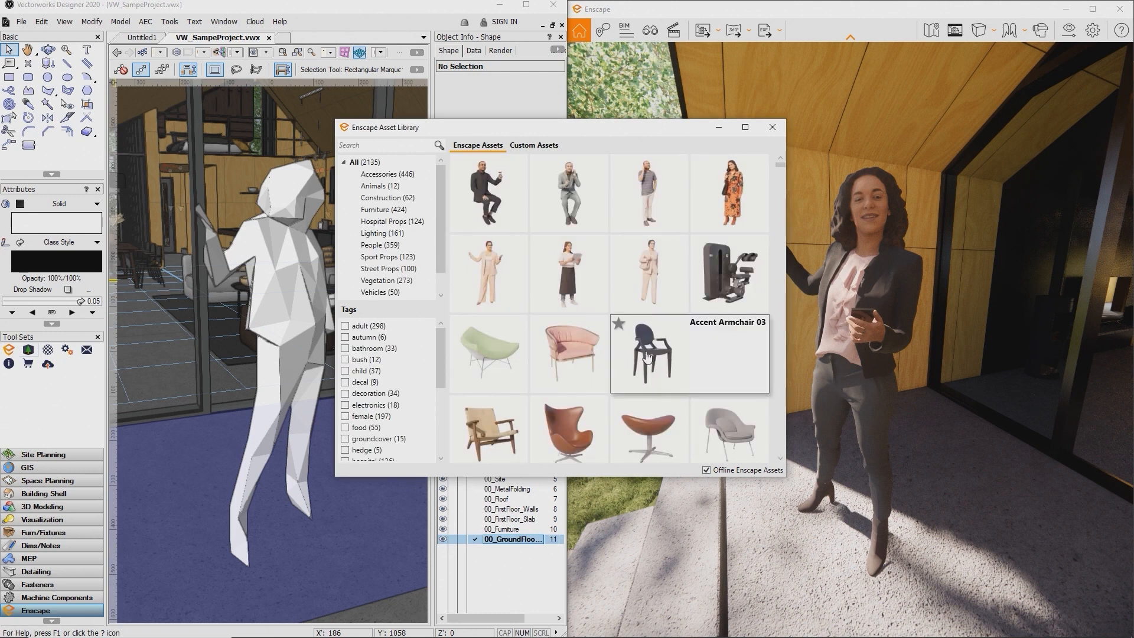
Star Aimee, Standing 02 as a favourite, filter by Favorites, then view Custom Assets
scroll(735, 251, "down", 5)
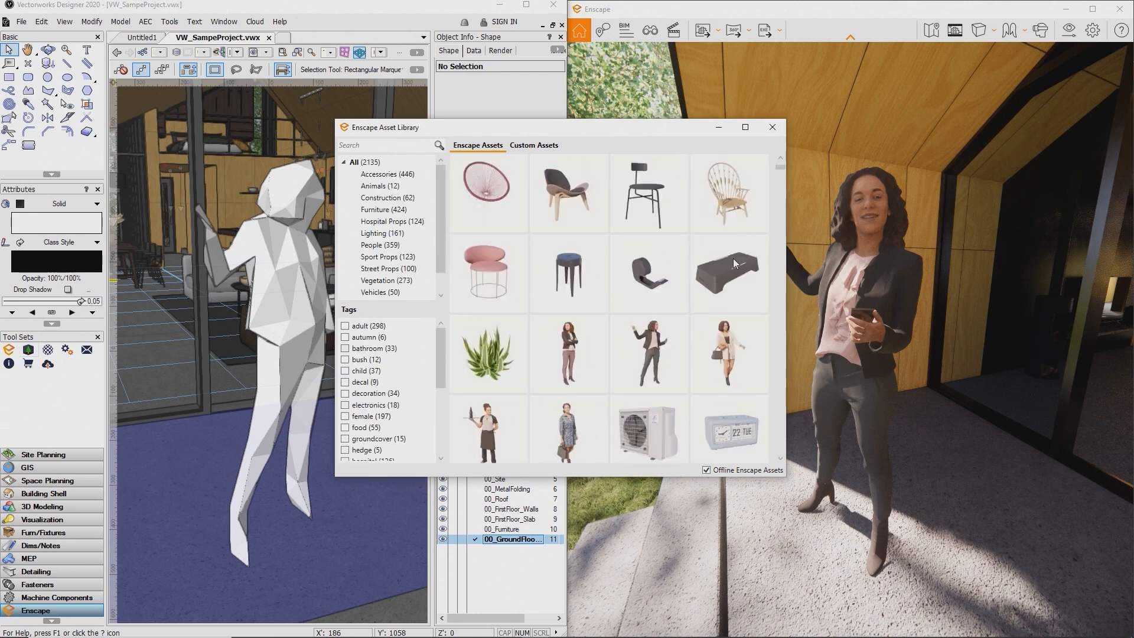
mouse_move(648, 358)
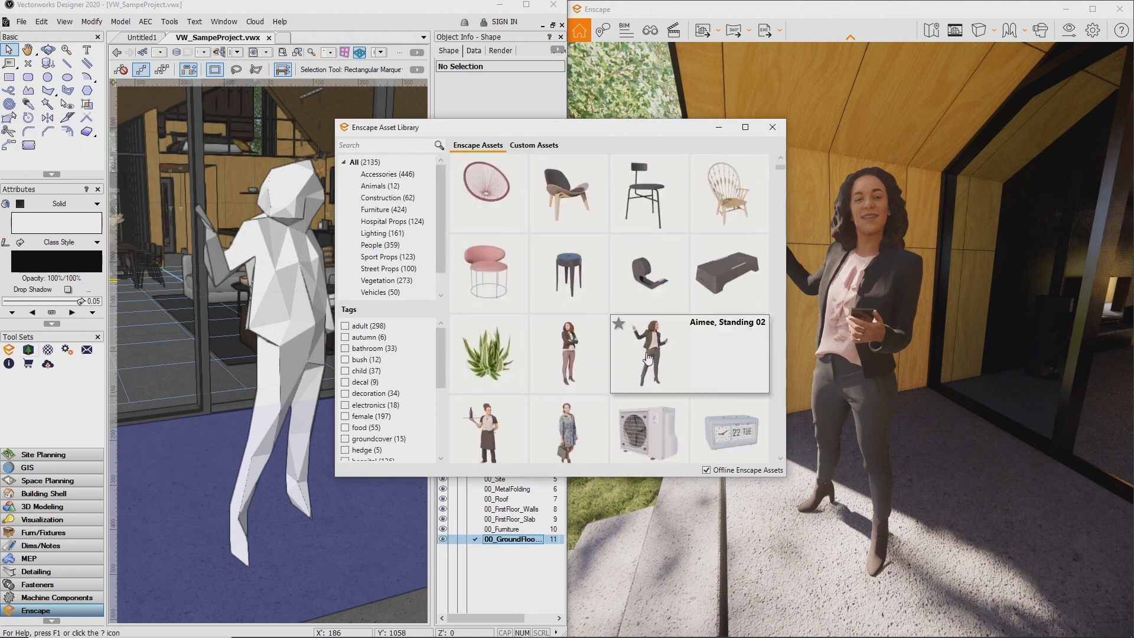
left_click(619, 326)
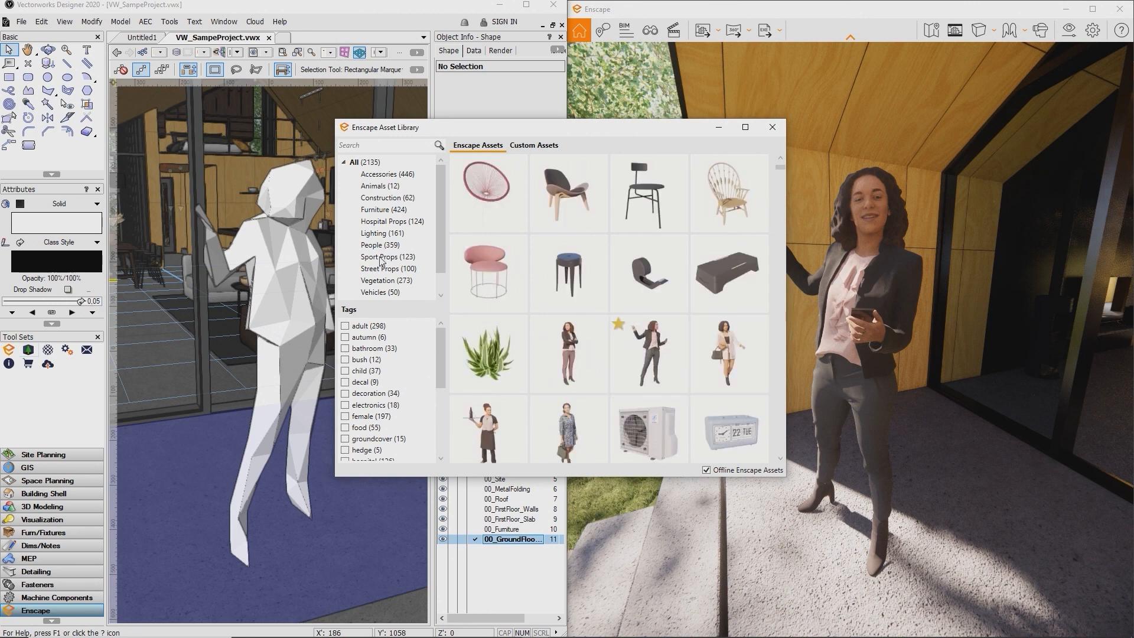
scroll(381, 260, "down", 1)
left_click(378, 282)
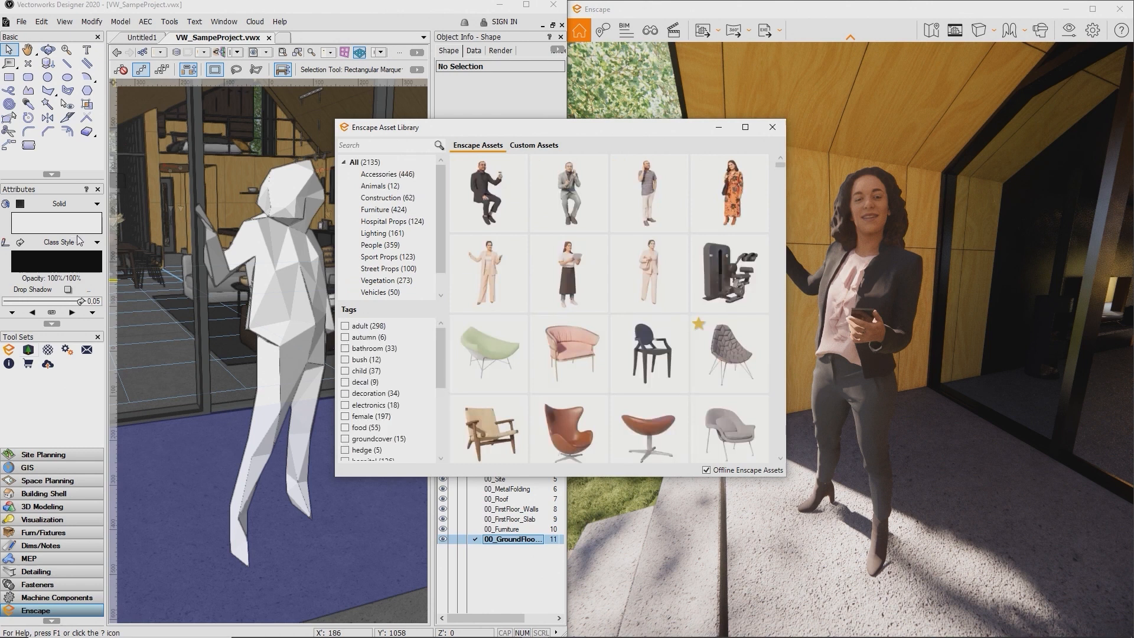
left_click(533, 146)
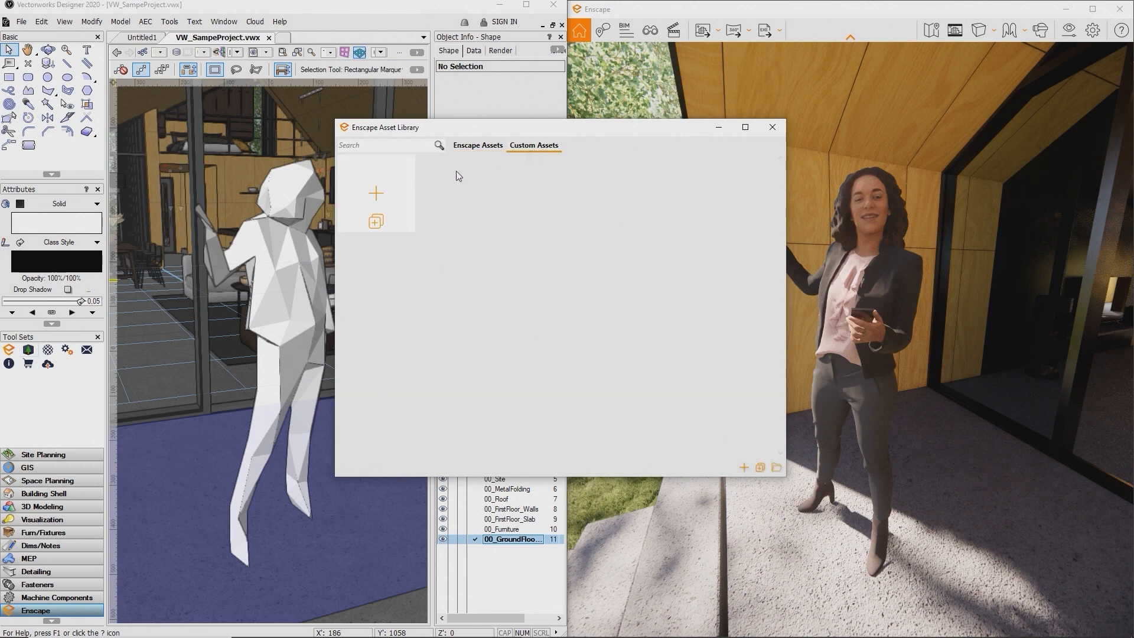
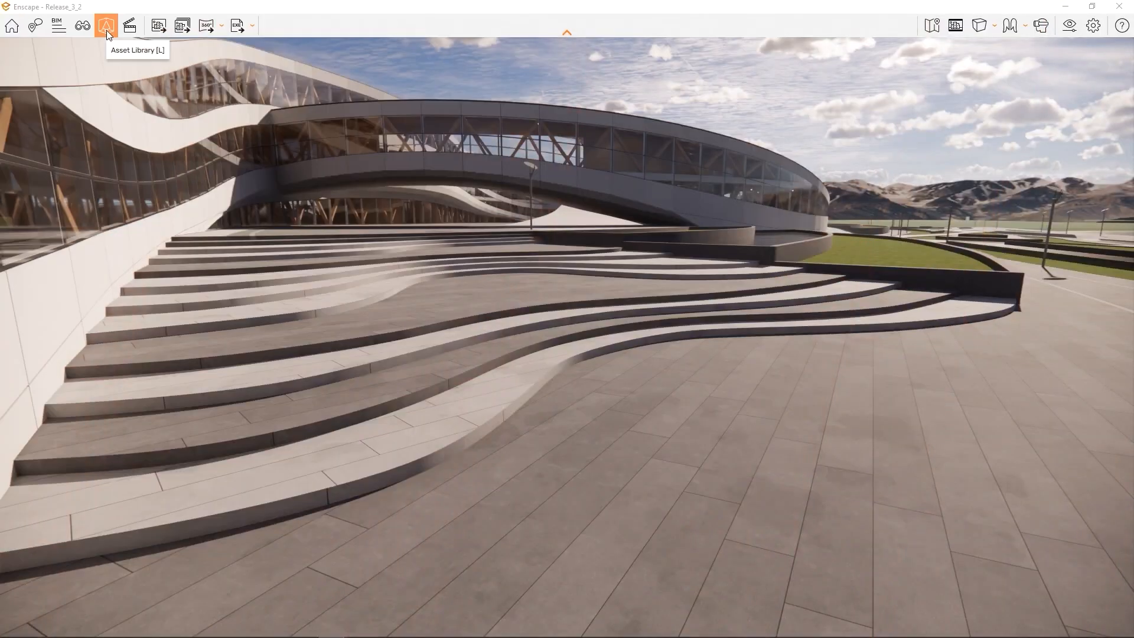
Place person figures from the Asset Library on the plaza and the steps, then apply them
left_click(106, 30)
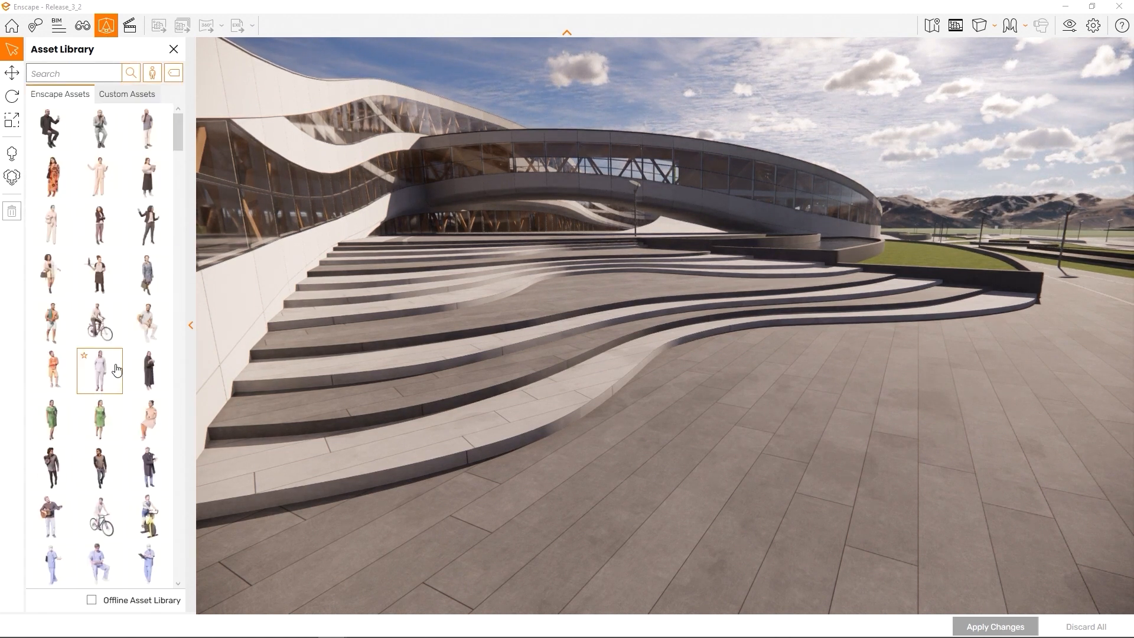
left_click(100, 370)
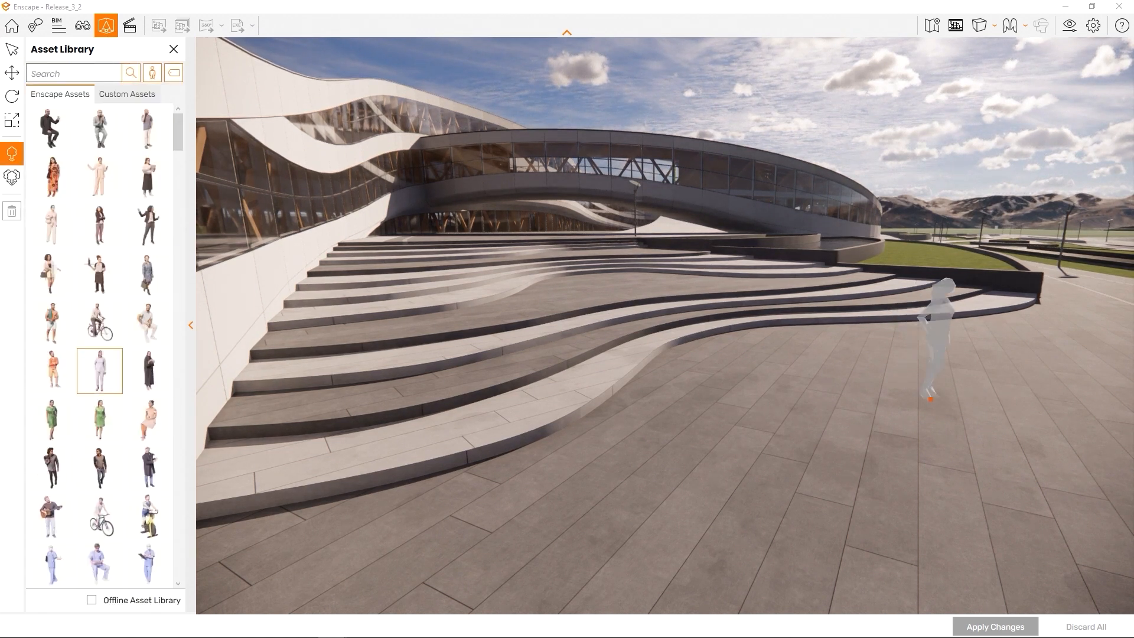
left_click(933, 395)
left_click(614, 286)
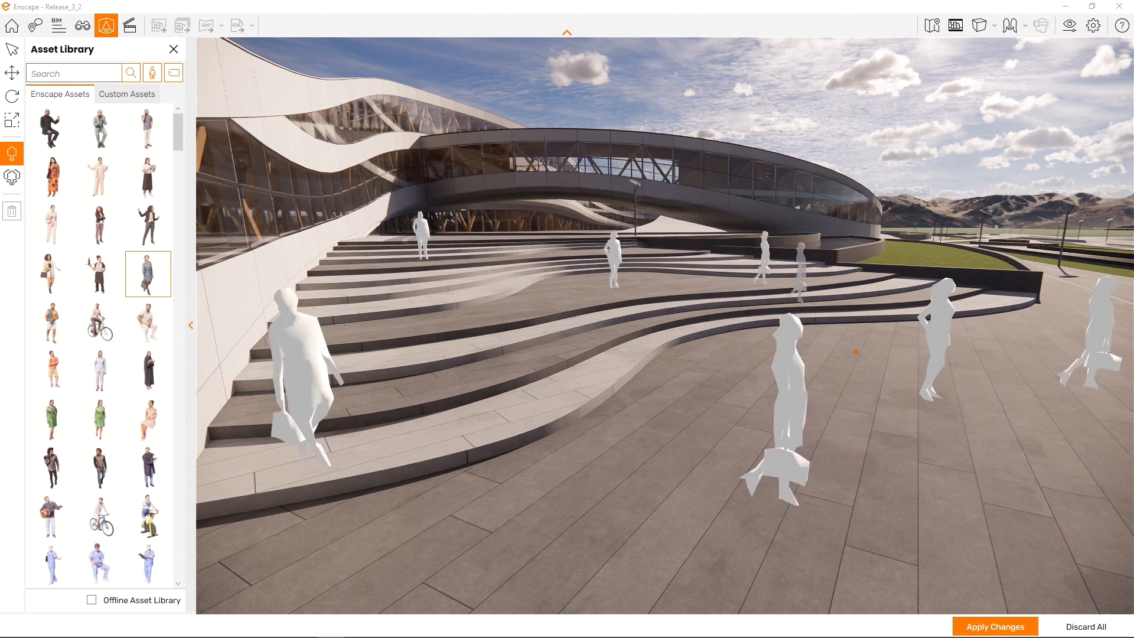
left_click(998, 627)
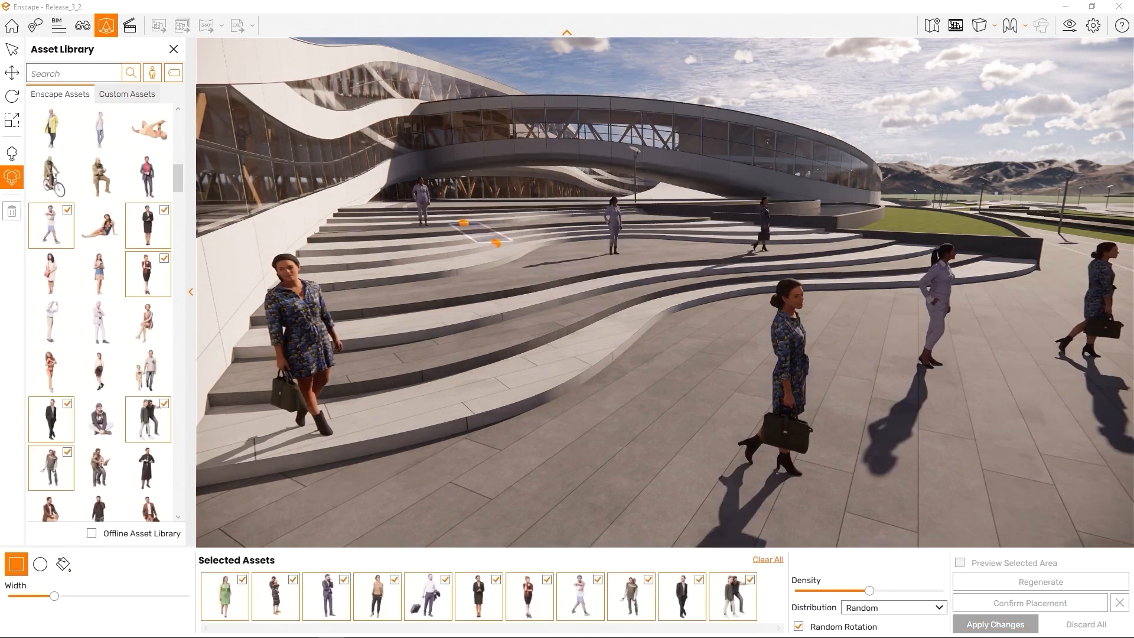
Scatter a random crowd over a rectangle across the steps with increased Width and Density, then apply it
mouse_move(463, 223)
left_mouse_down()
mouse_move(839, 295)
mouse_move(971, 334)
mouse_move(1013, 317)
left_mouse_up()
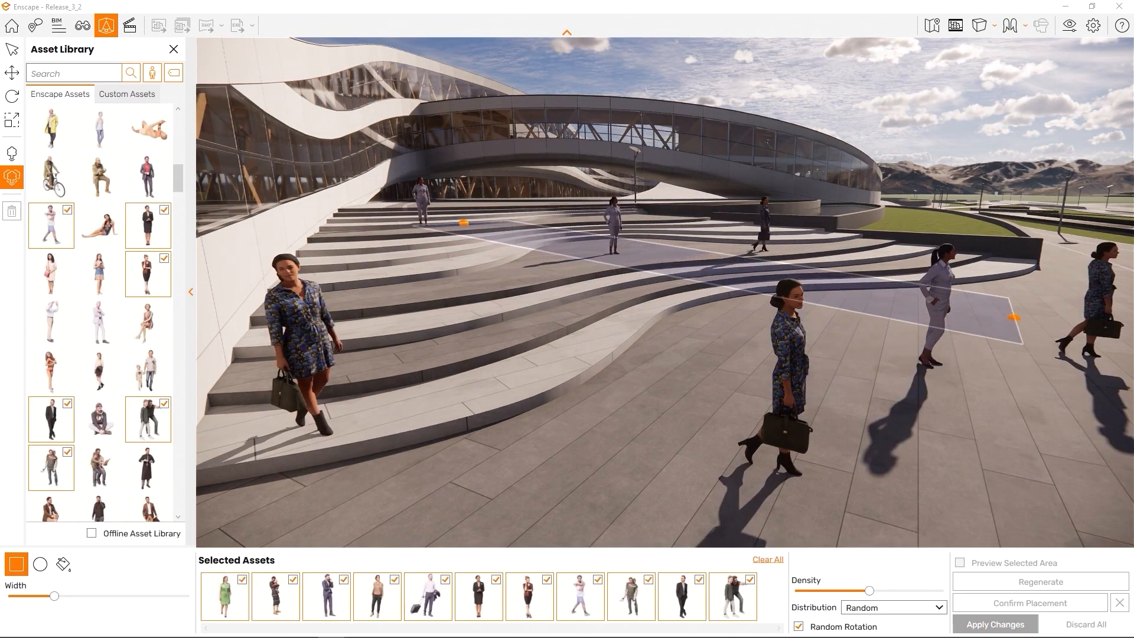
left_click_drag(54, 596, 160, 601)
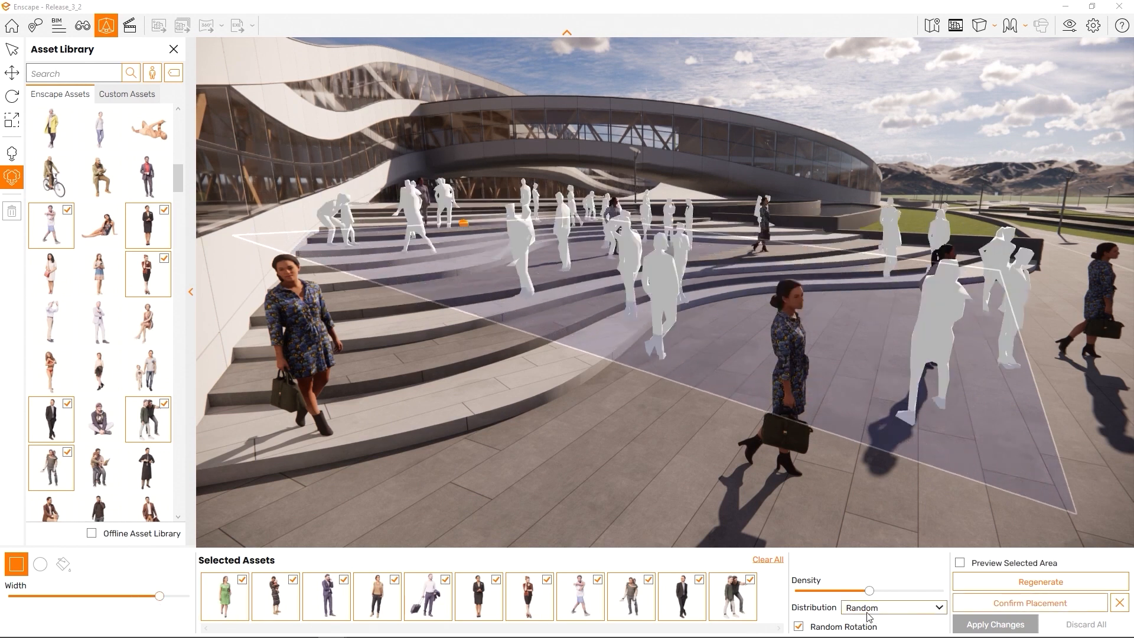
left_click_drag(869, 591, 883, 595)
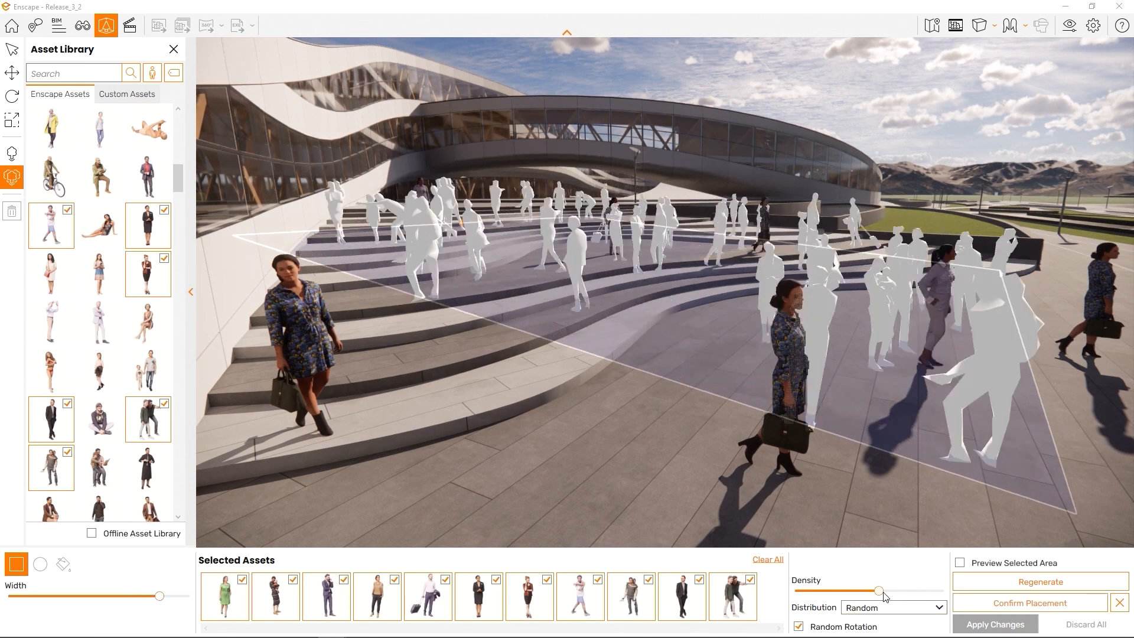
left_click(998, 623)
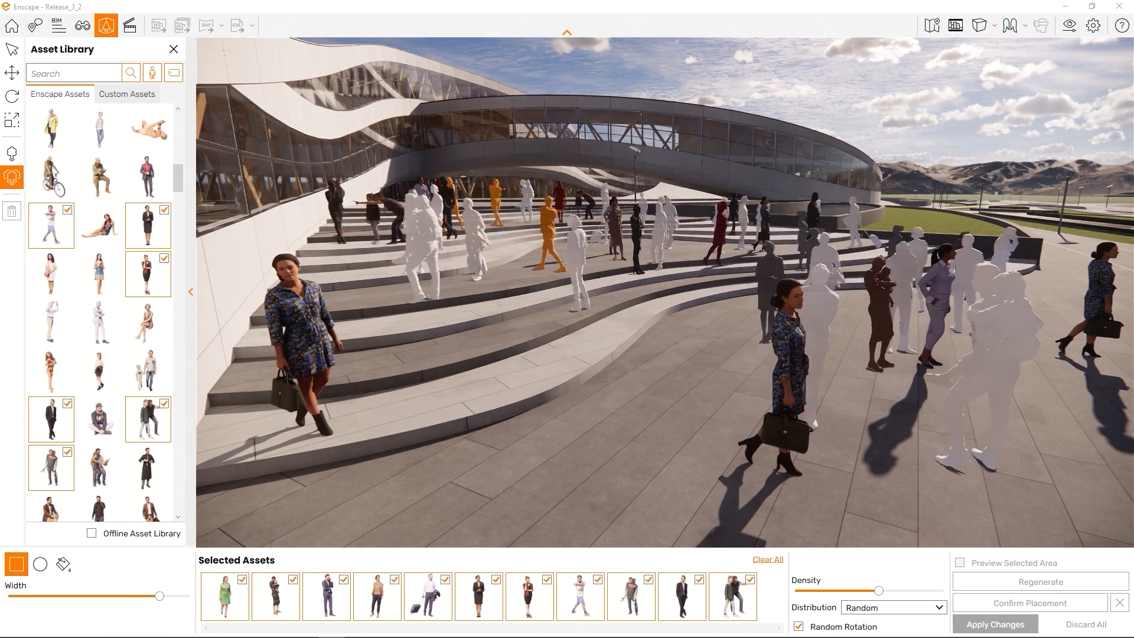
left_click_drag(595, 325, 602, 312)
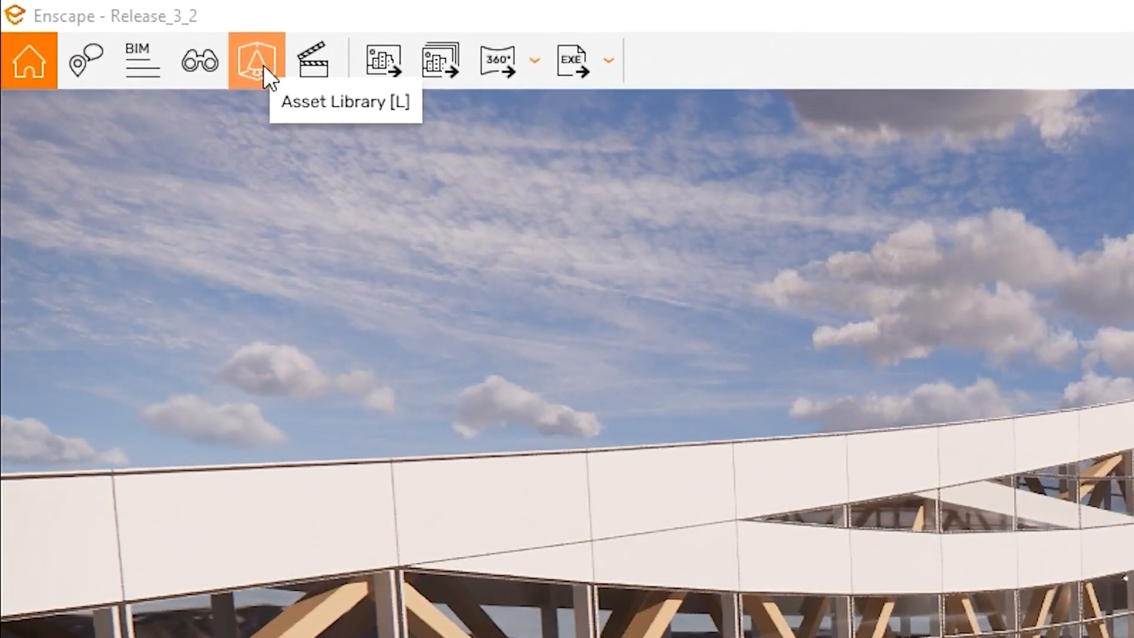
Browse the Enscape Assets and Custom Assets collections, ending back on Enscape Assets
left_click(263, 65)
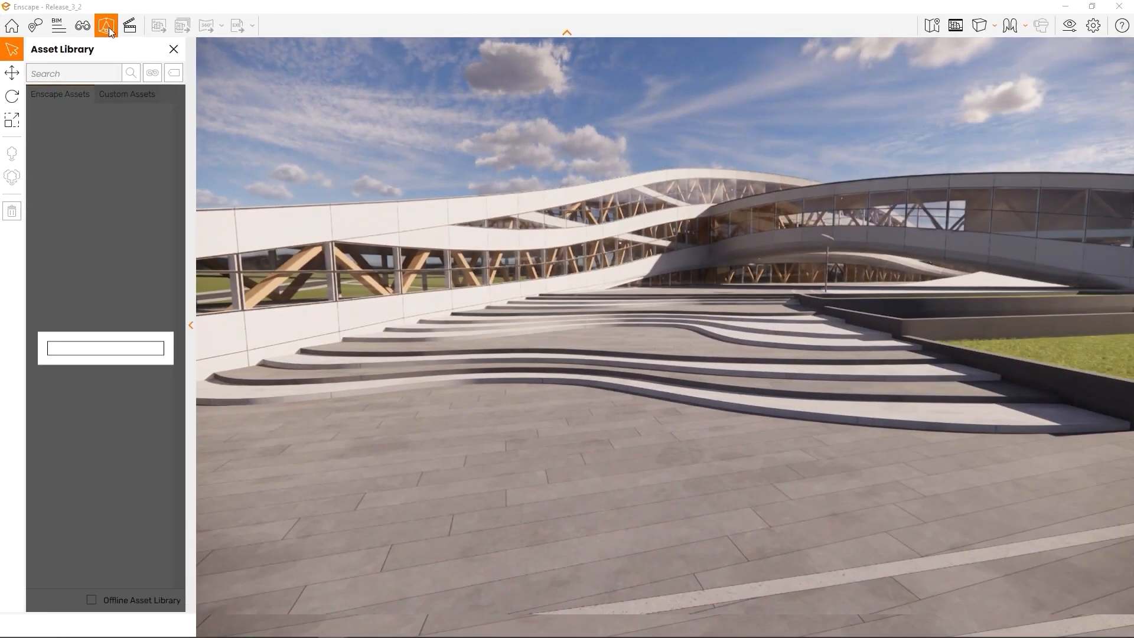
scroll(108, 212, "down", 15)
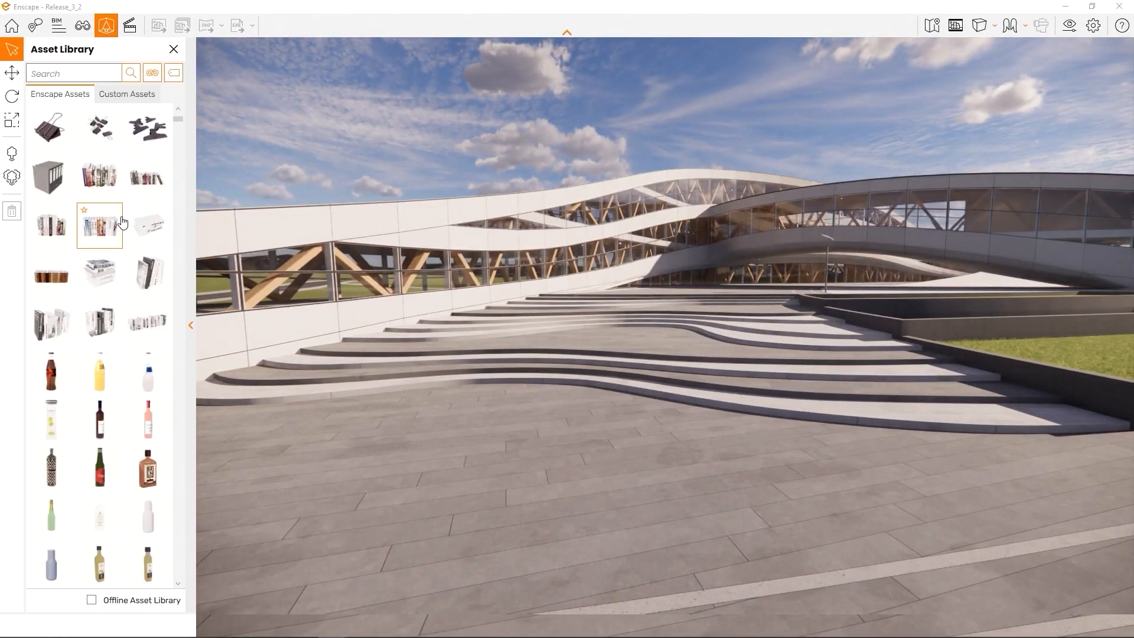
scroll(140, 200, "down", 4)
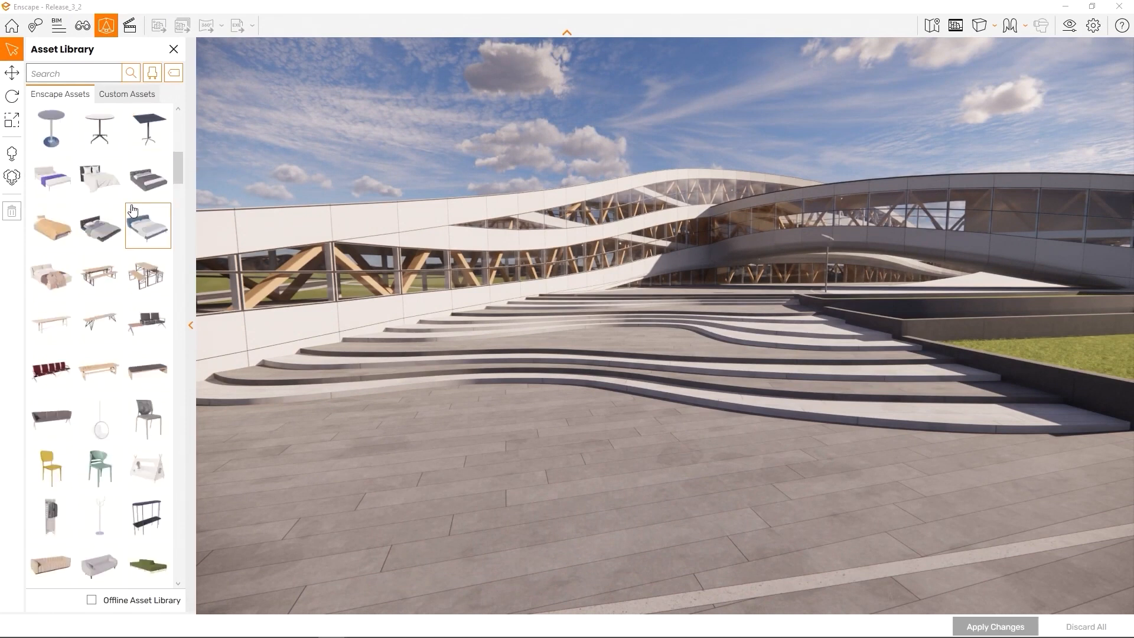
left_click(130, 94)
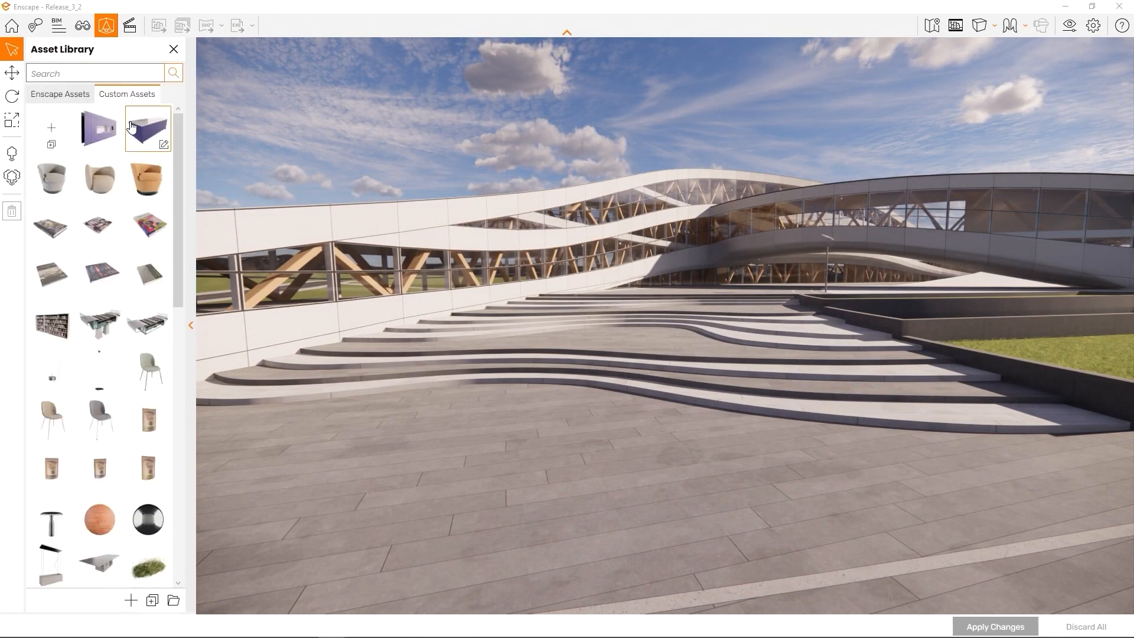
scroll(107, 231, "down", 7)
scroll(106, 232, "down", 7)
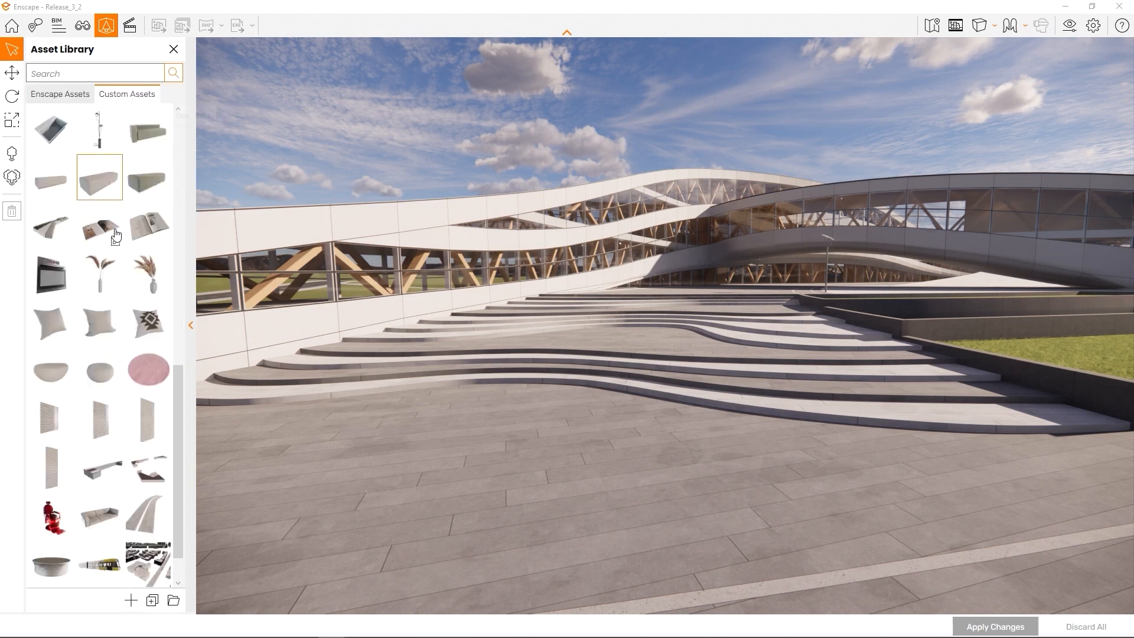
left_click(62, 94)
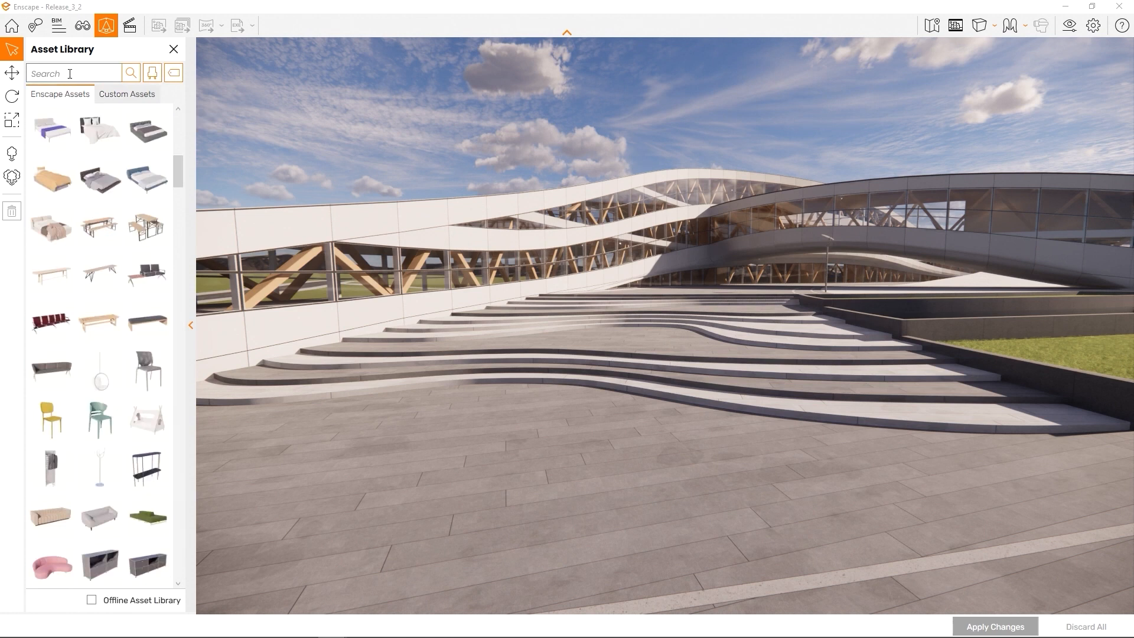
Search the asset library for 'chair', then clear the search
left_click(69, 74)
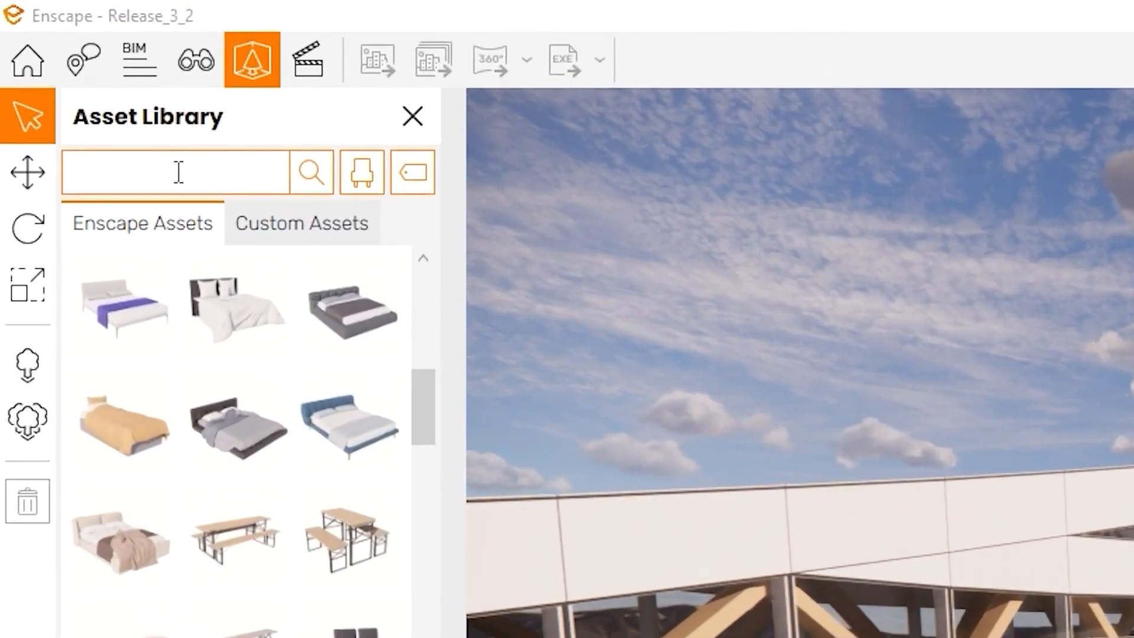
type("chair")
left_click(300, 169)
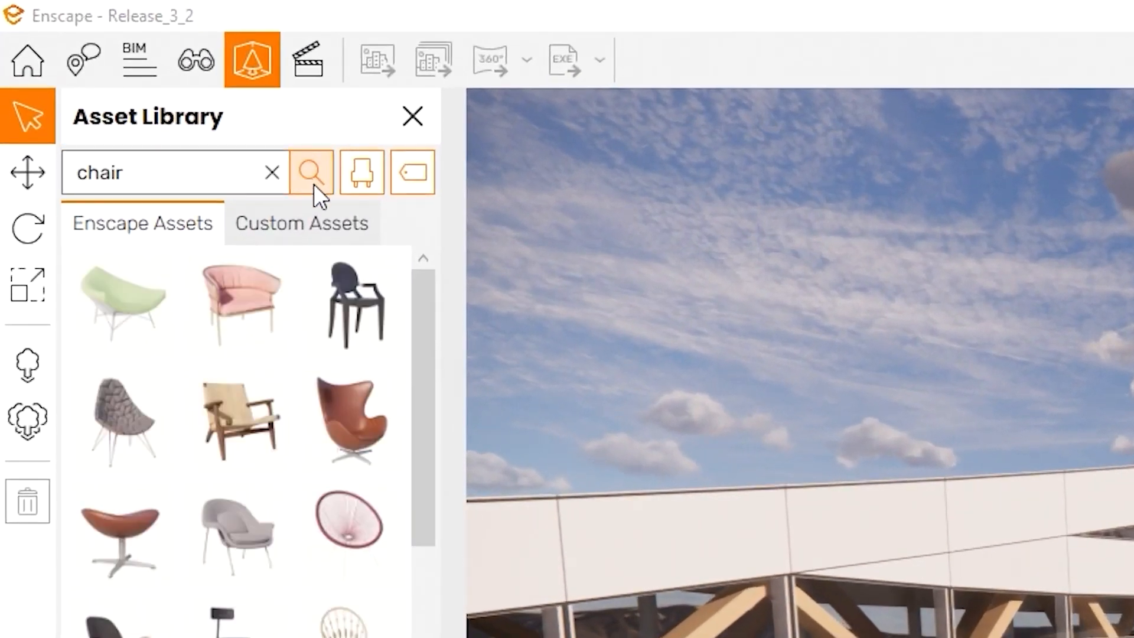
left_click(271, 172)
Filter the assets to the People category and scroll through the tag filter checklist
left_click(365, 181)
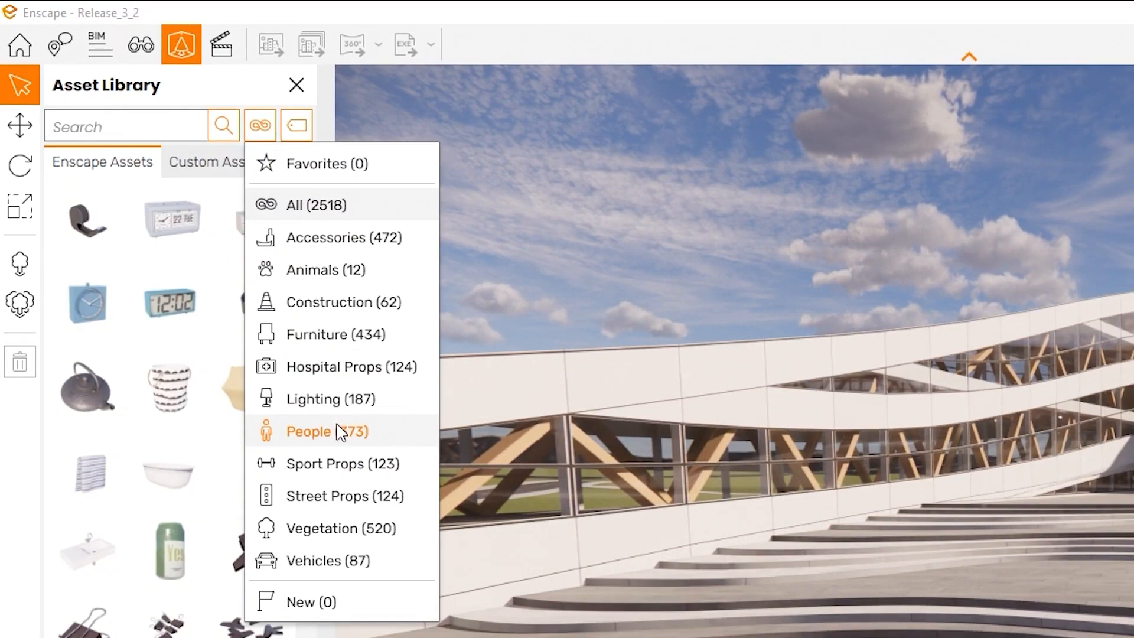
left_click(341, 431)
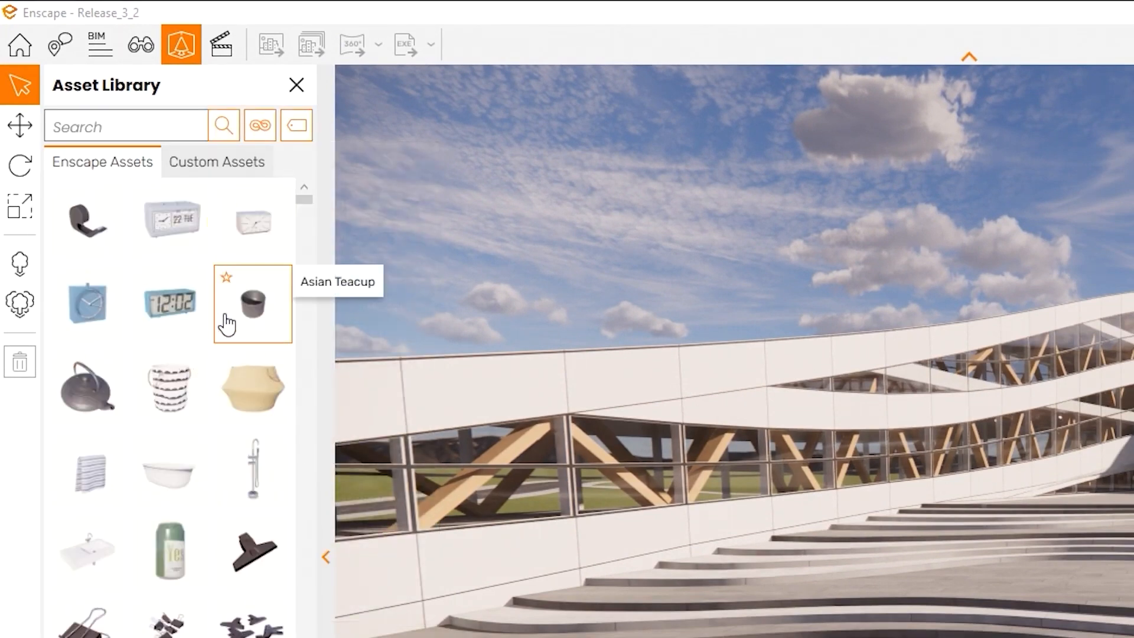
left_click(299, 128)
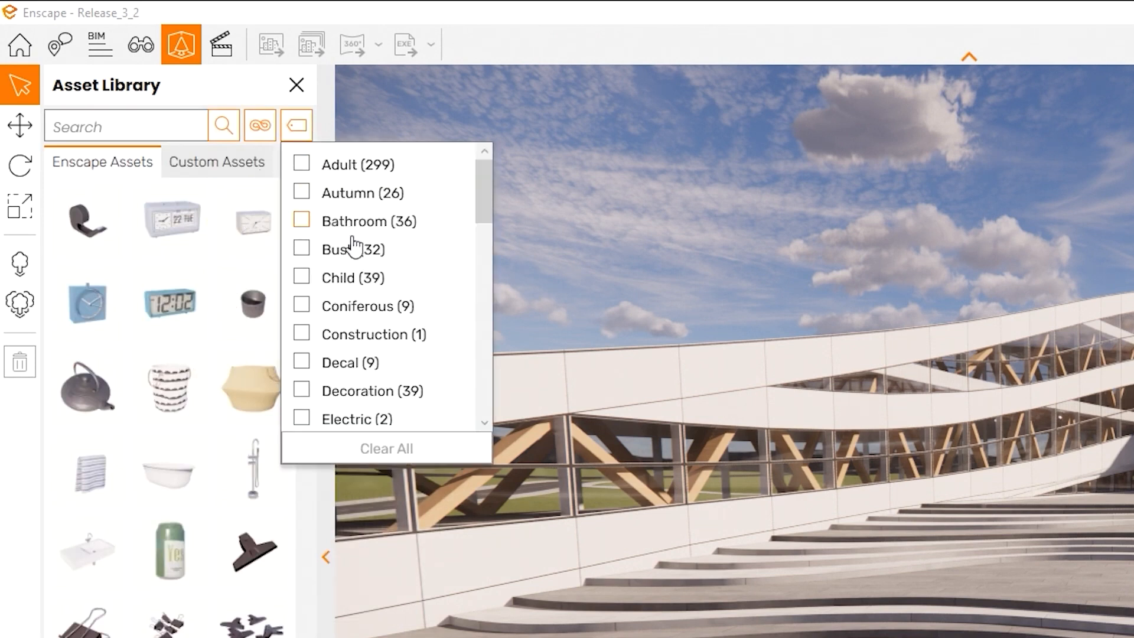
scroll(349, 311, "down", 3)
scroll(348, 340, "down", 6)
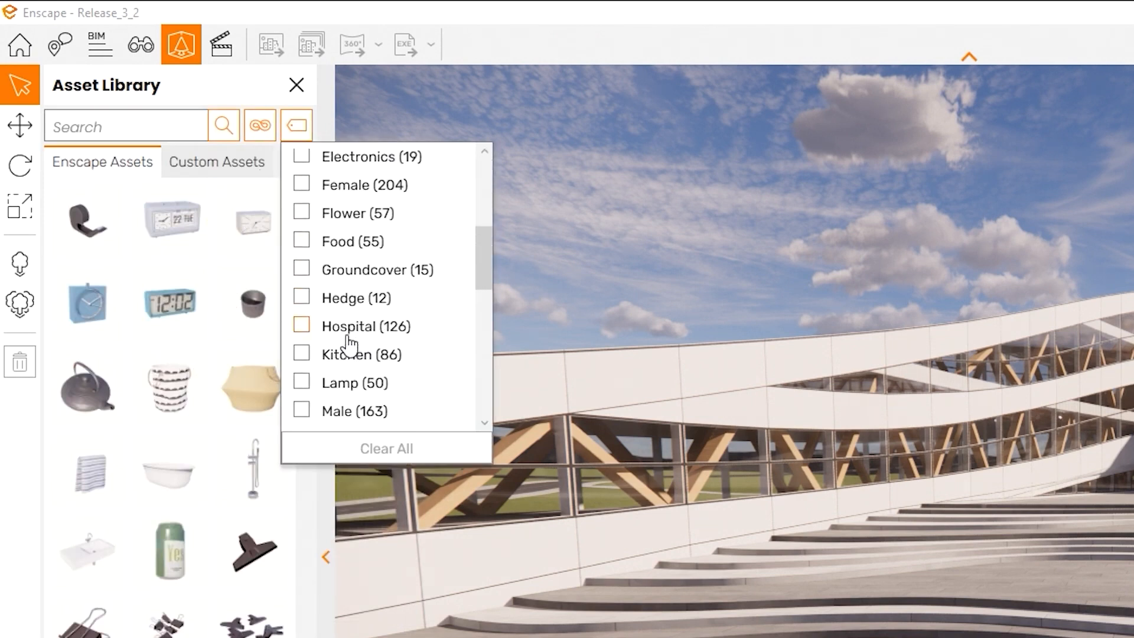
scroll(352, 349, "down", 5)
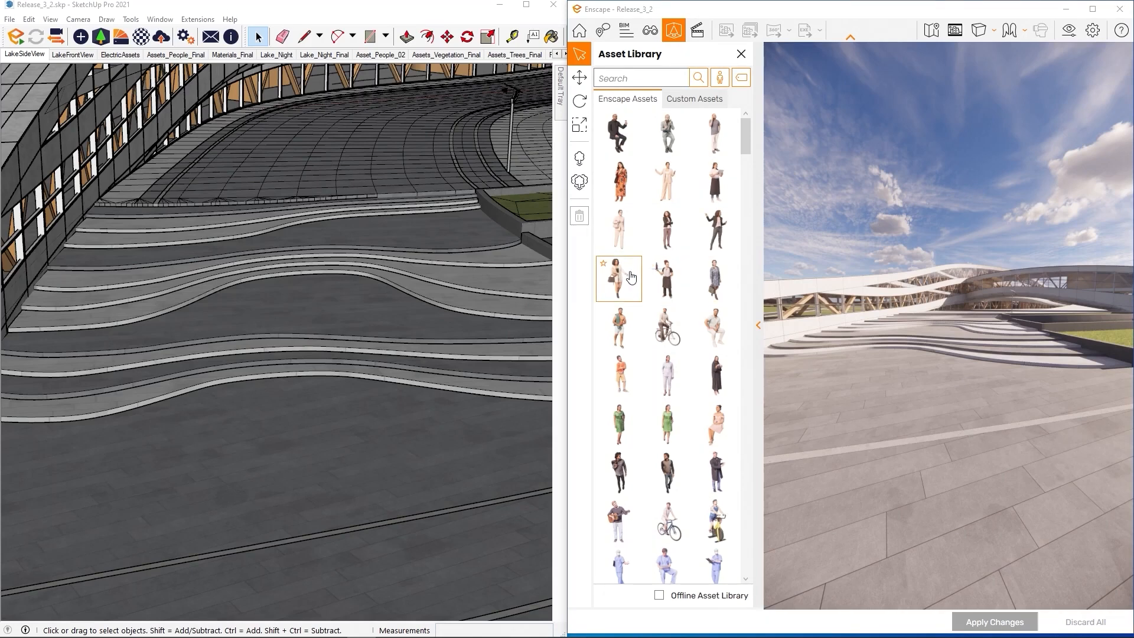
Place a woman and other standing figures on the plaza and foreground, apply them, then tilt the view down
left_click(631, 277)
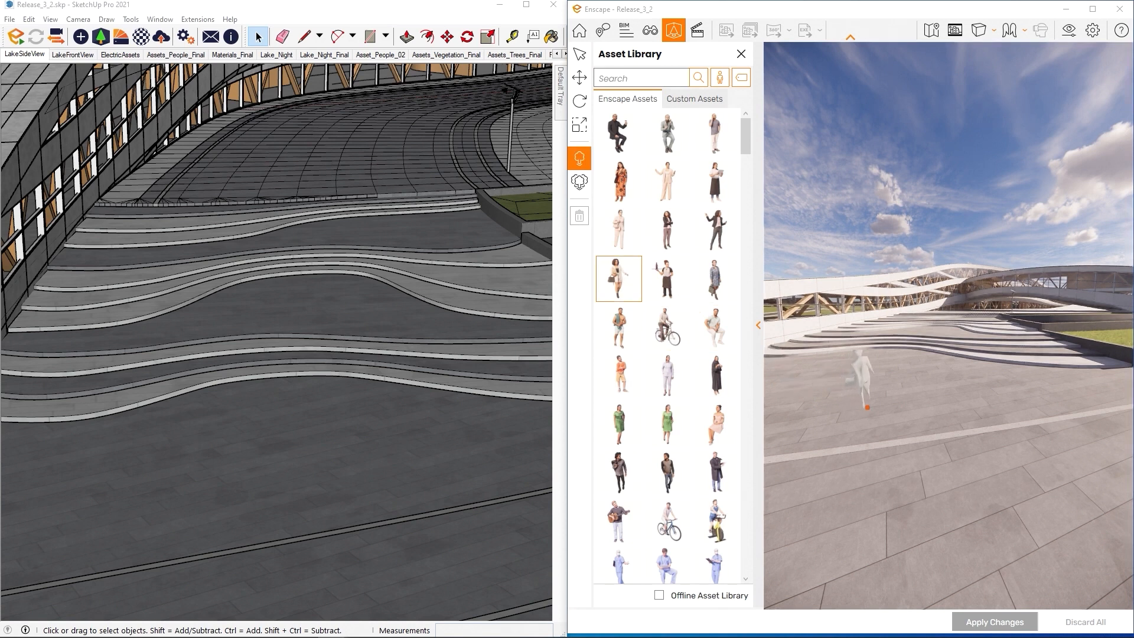
left_click(867, 411)
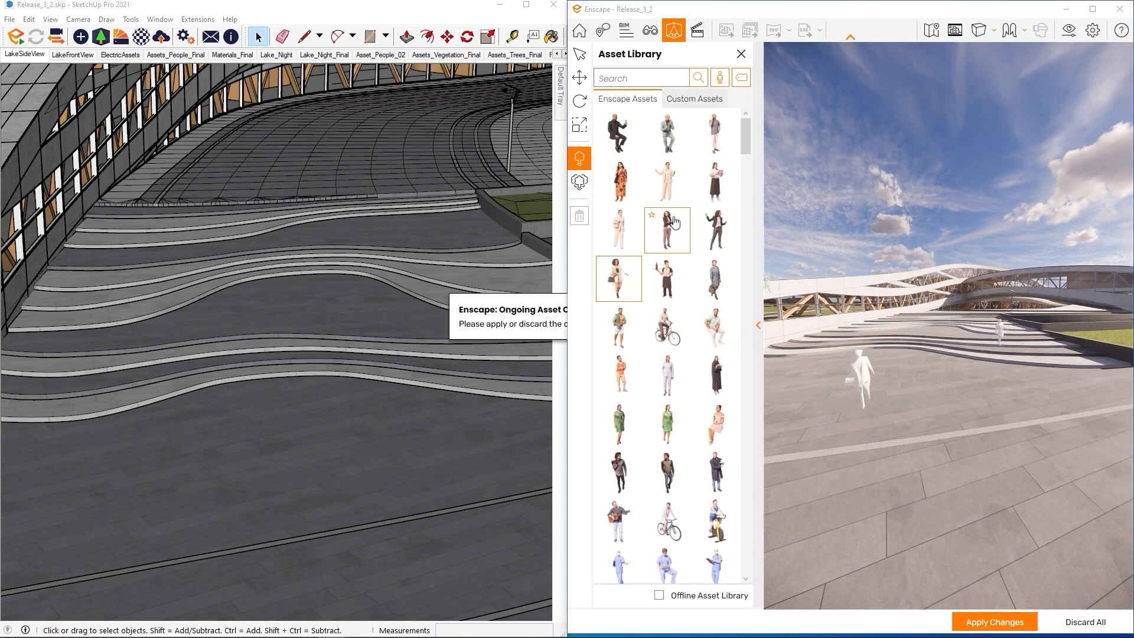
left_click(667, 181)
left_click(989, 407)
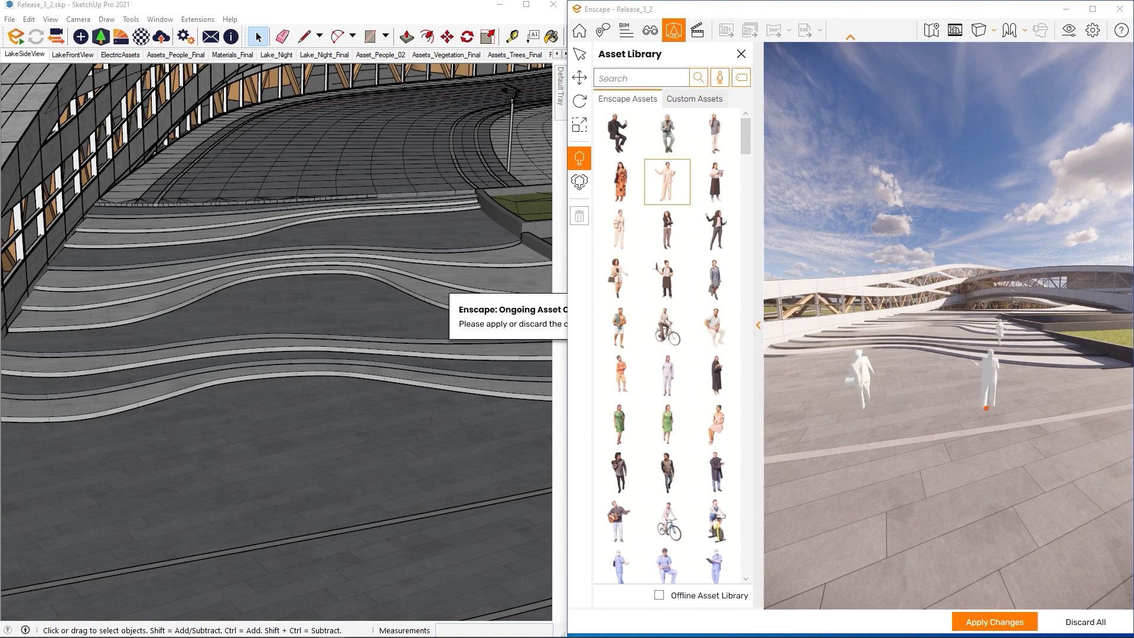
left_click(818, 538)
left_click(623, 469)
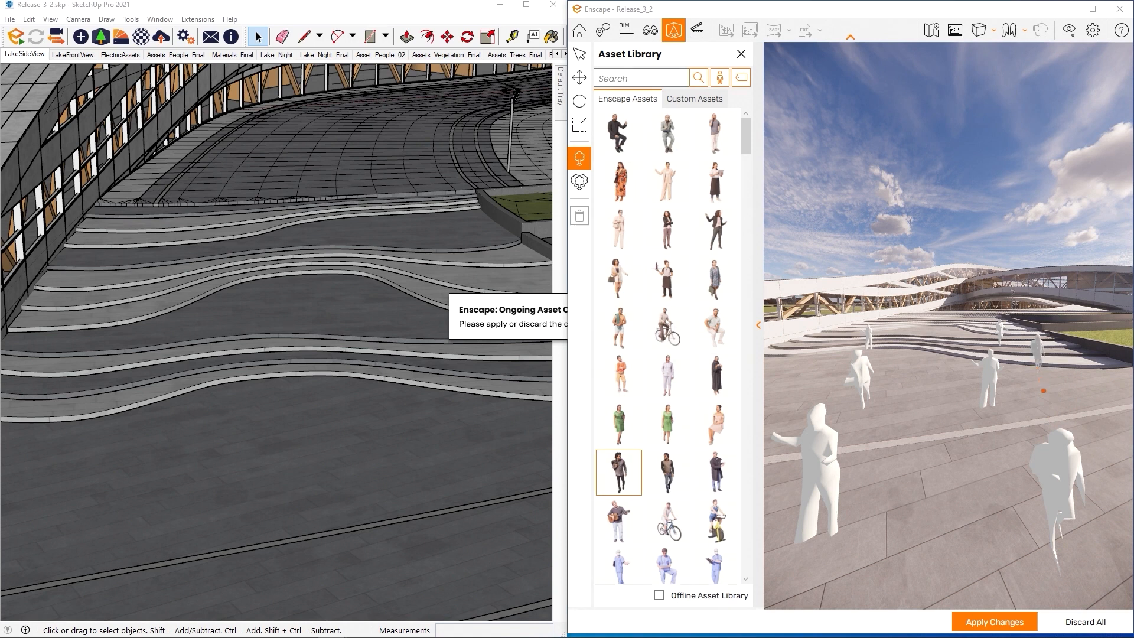
left_click(1022, 624)
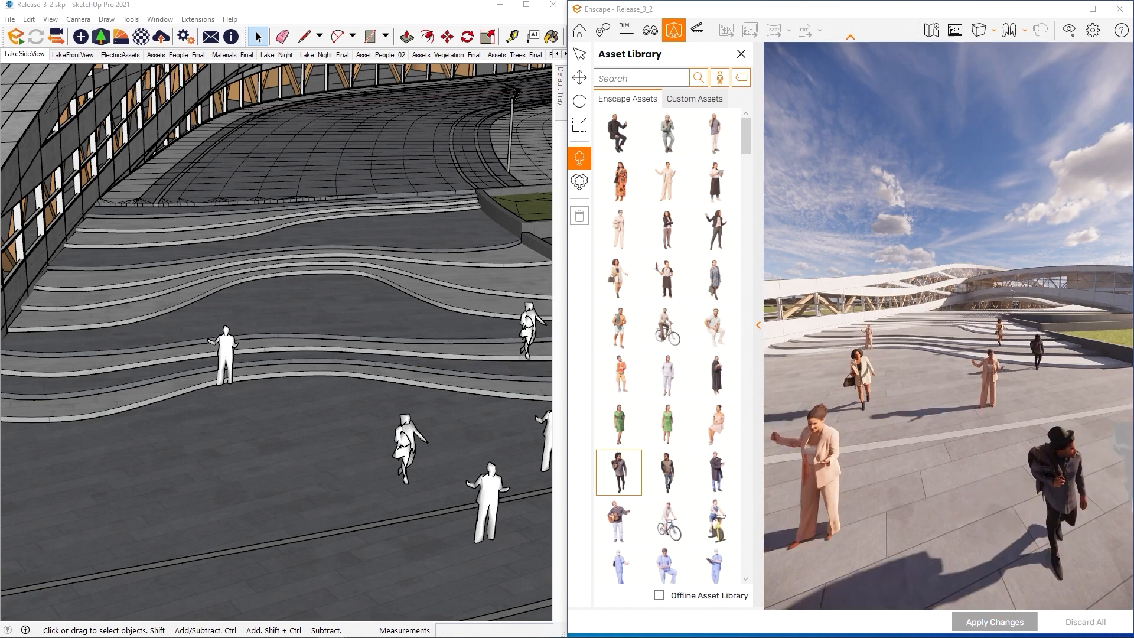
key("Escape")
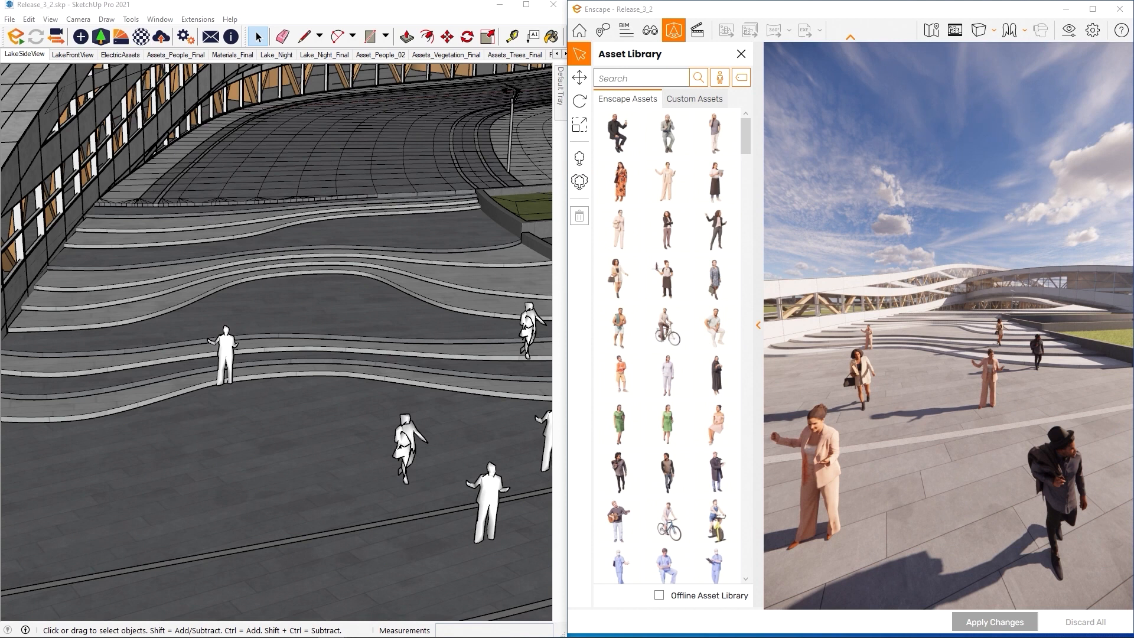
left_click_drag(973, 295, 909, 80)
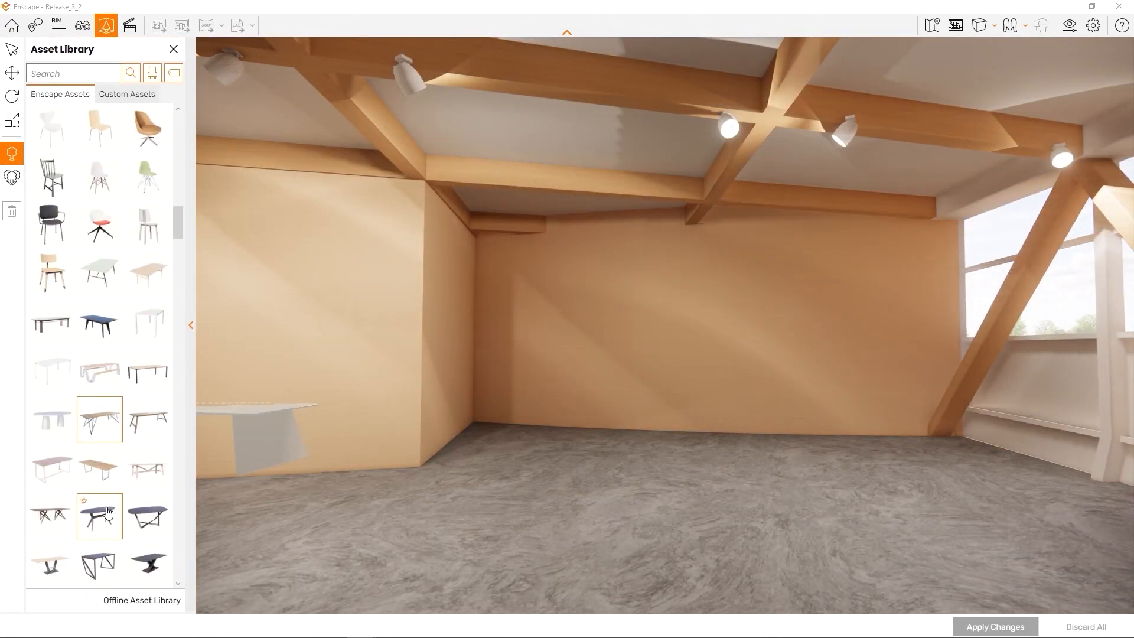
Place six Dining Table 21 pedestal tables across the room floor and apply them
scroll(99, 354, "down", 3)
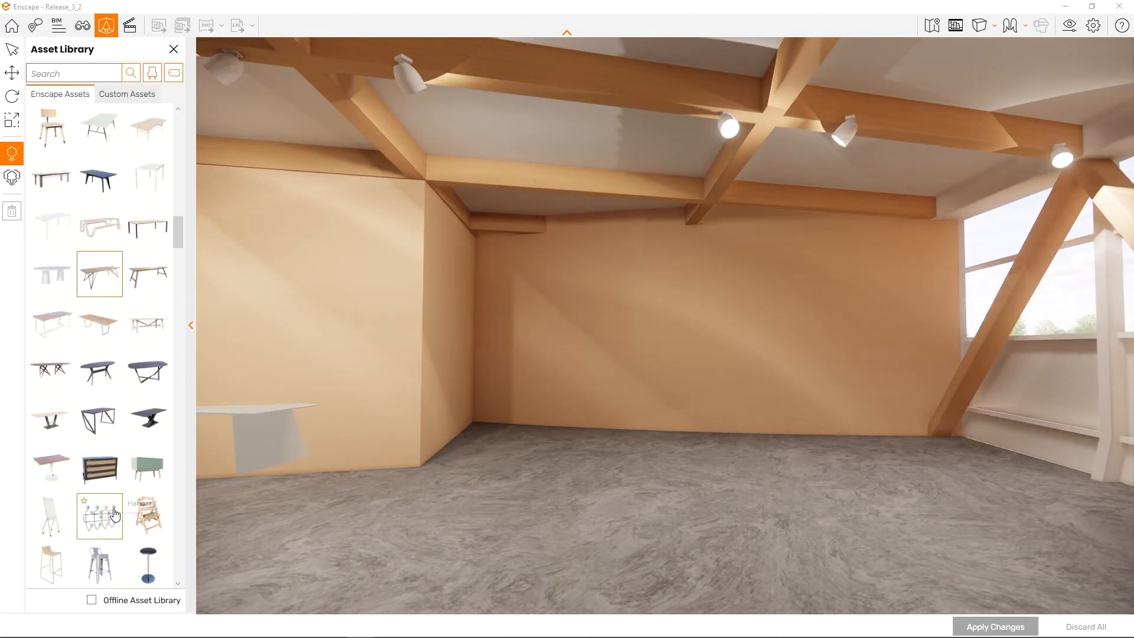
left_click(50, 474)
left_click(468, 501)
left_click(579, 454)
left_click(648, 501)
left_click(749, 465)
left_click(800, 538)
left_click(900, 462)
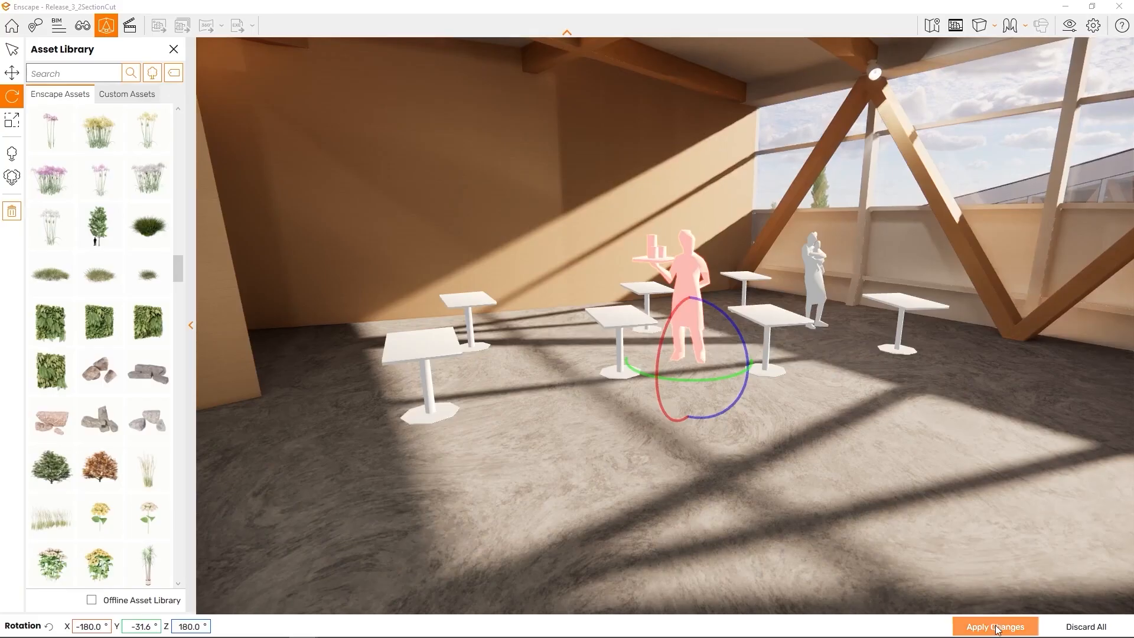
left_click(995, 626)
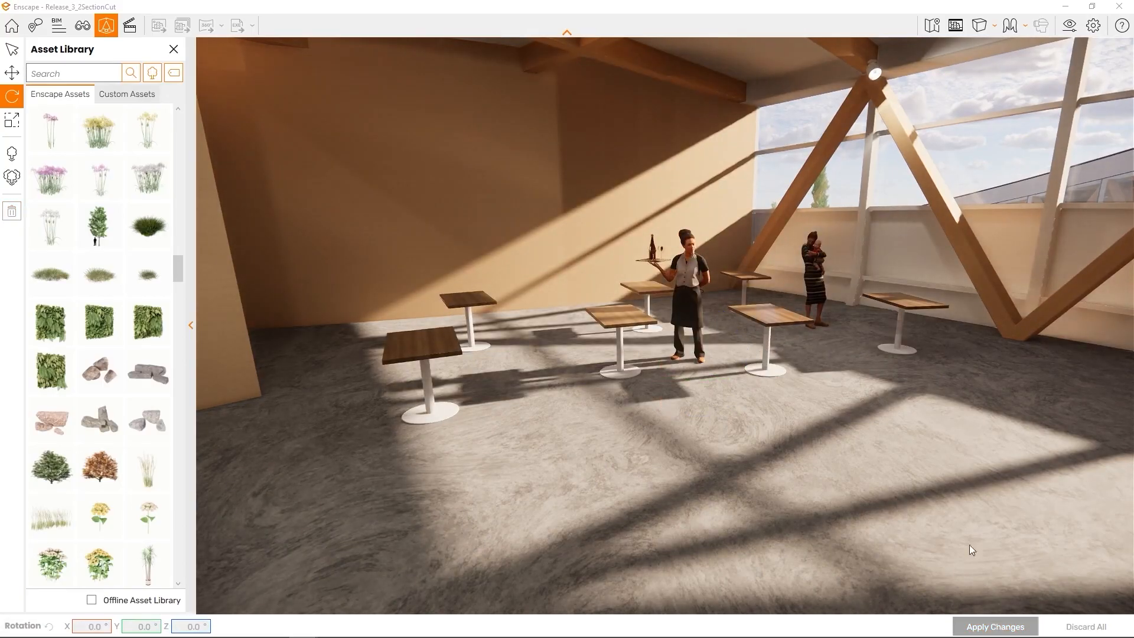
key("w")
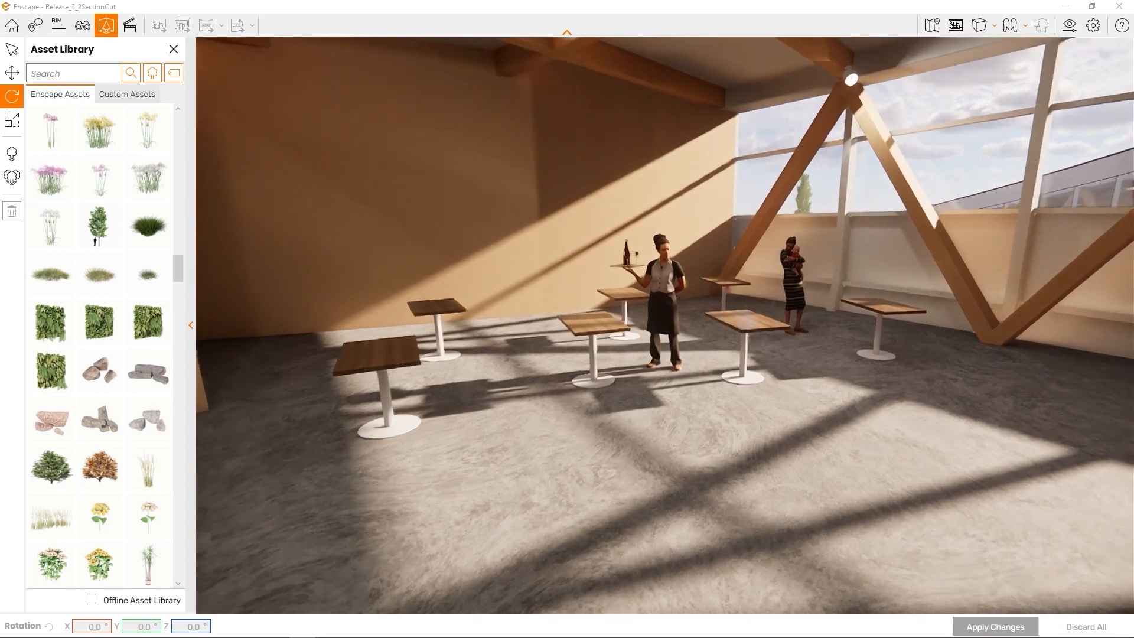
right_click_drag(1081, 509, 992, 491)
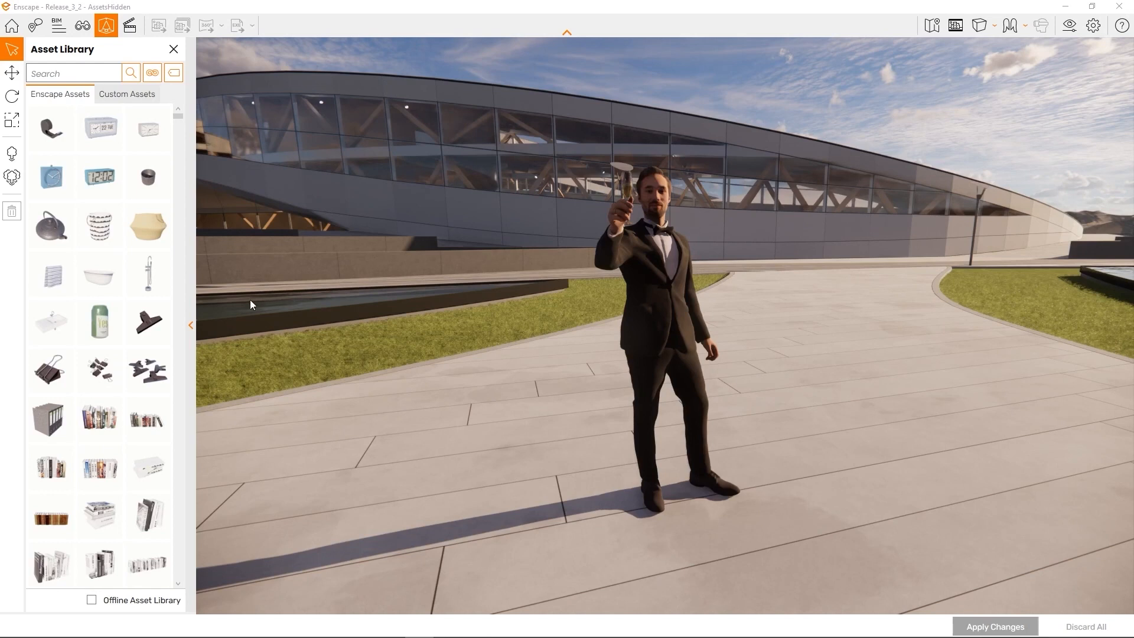
Collapse the Asset Library panel and switch to the Move tool
left_click(191, 325)
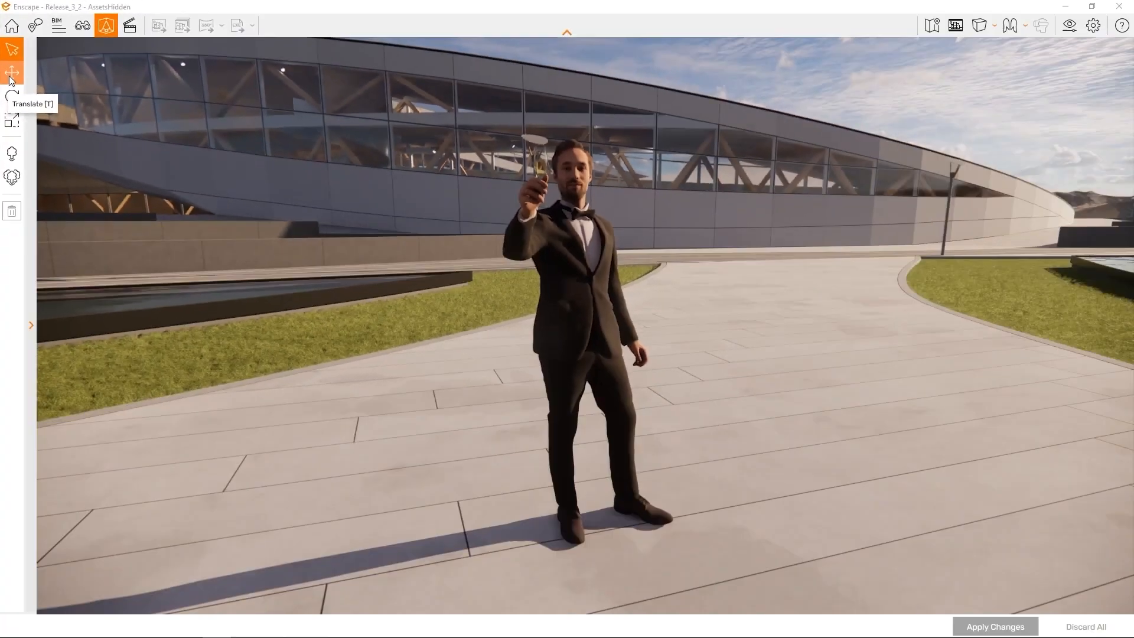
left_click(11, 75)
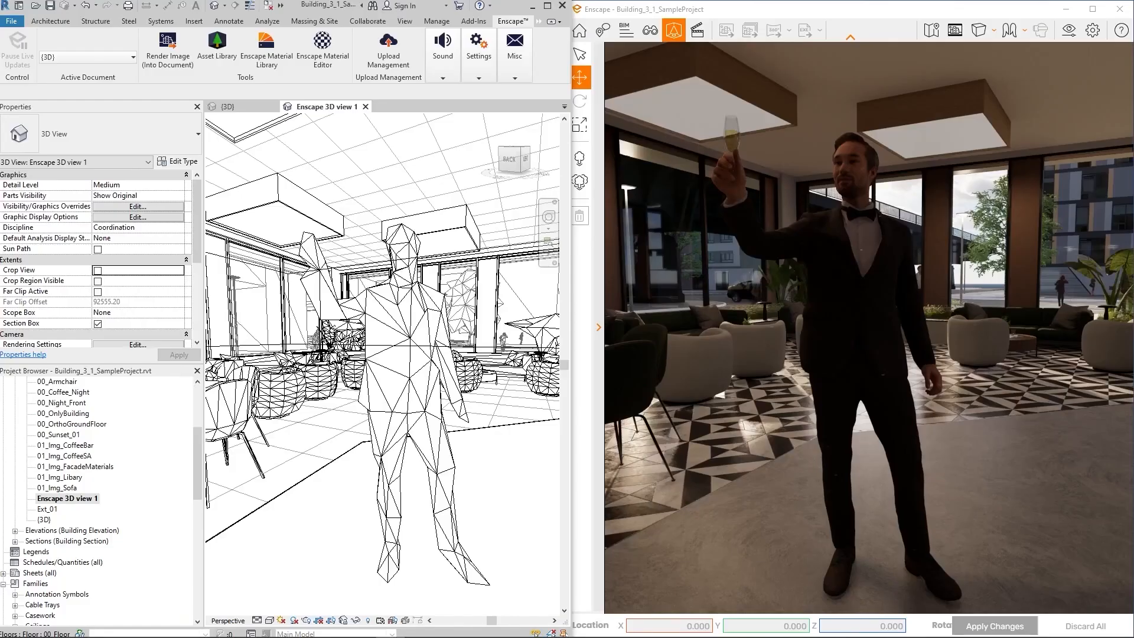
Select the man raising a glass and rotate him around his base with the green ring
left_click(876, 326)
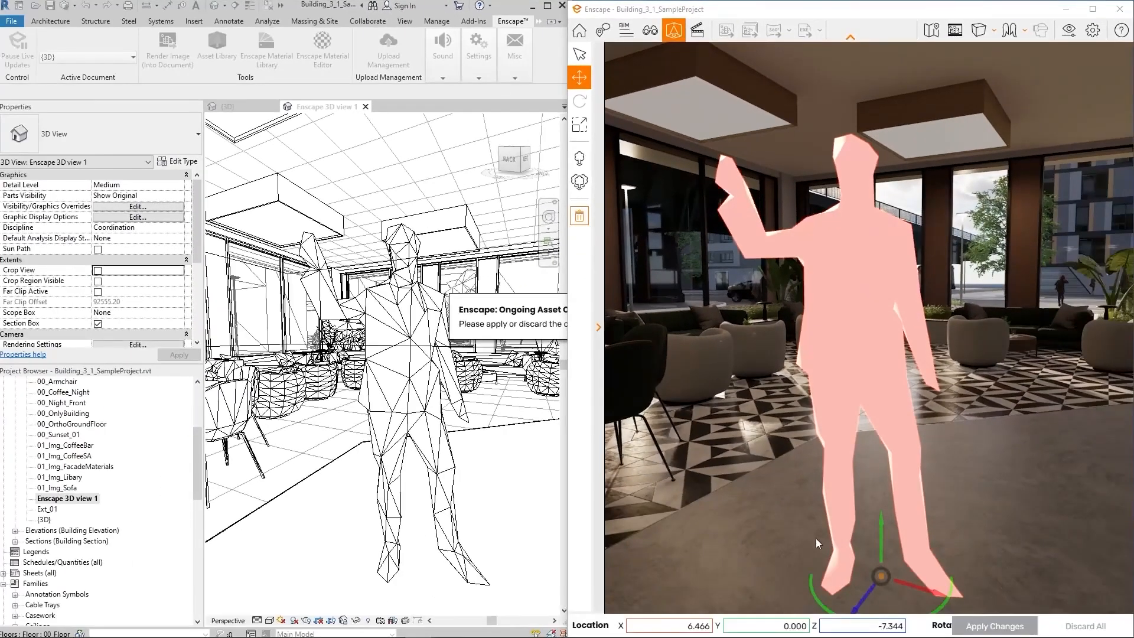
left_click_drag(813, 585, 808, 586)
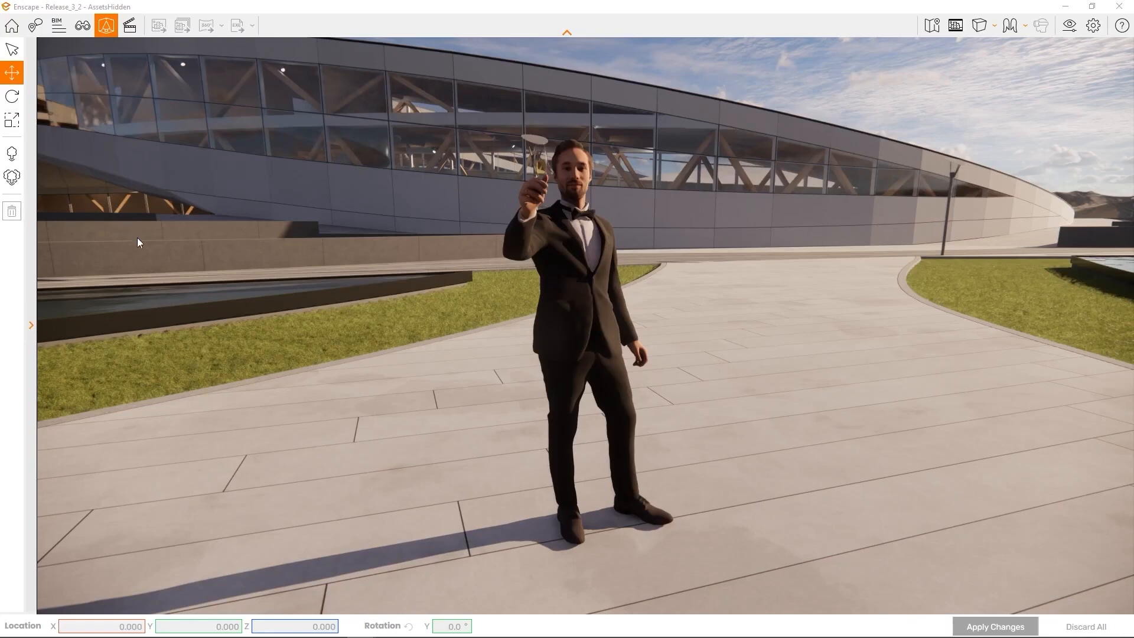
Drag the tuxedo man slightly across the plaza with the move gizmo and apply the change
left_click(577, 327)
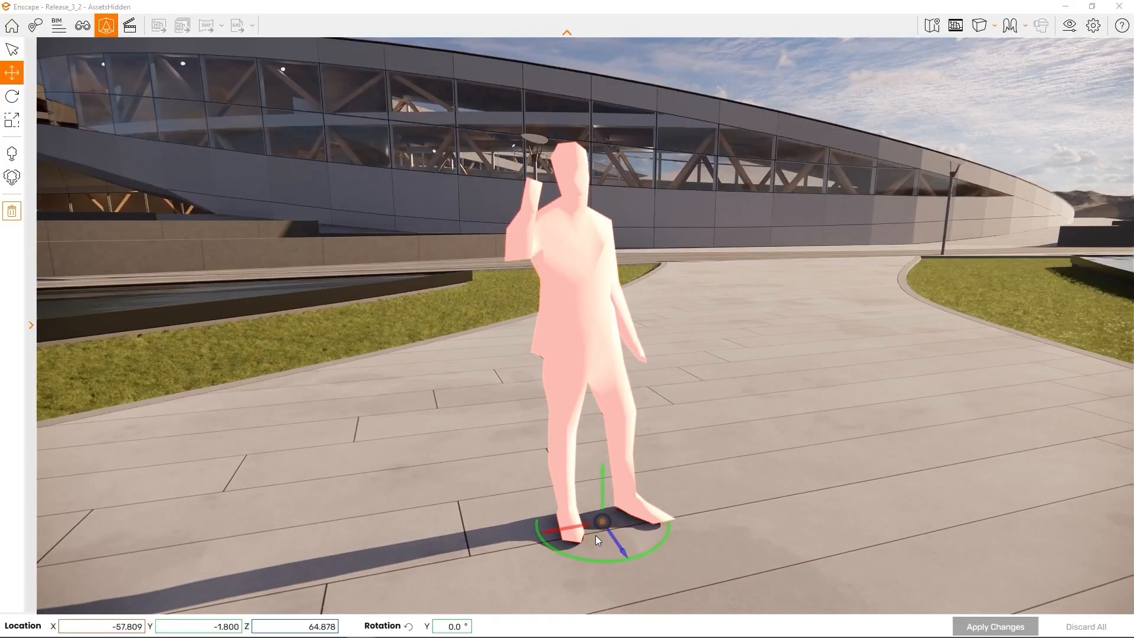
left_click_drag(599, 524, 659, 502)
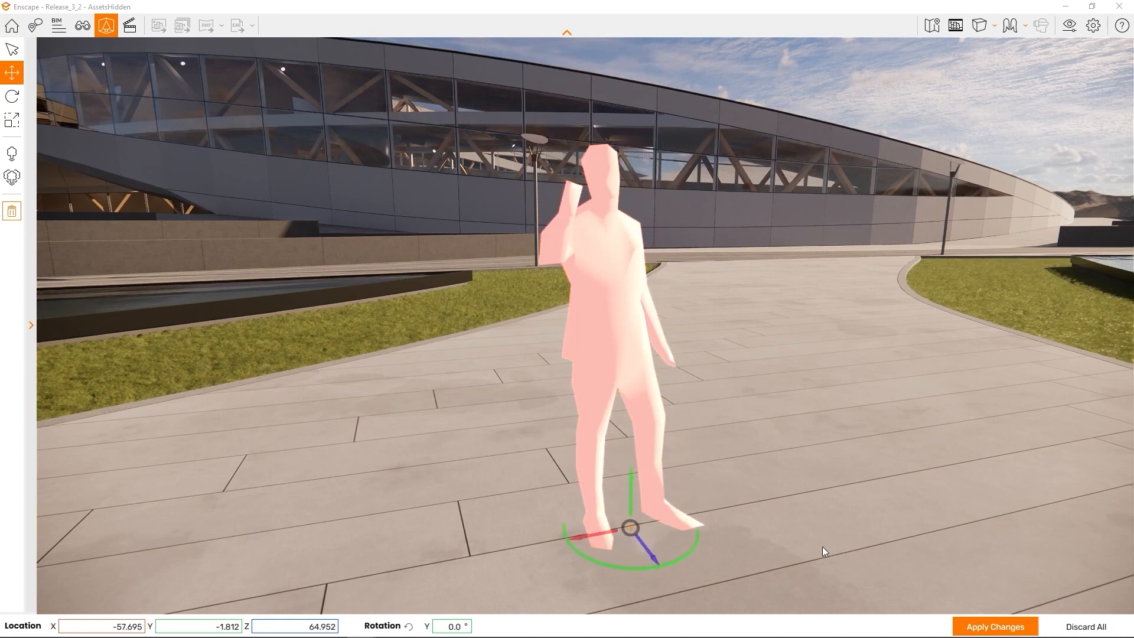
left_click(993, 625)
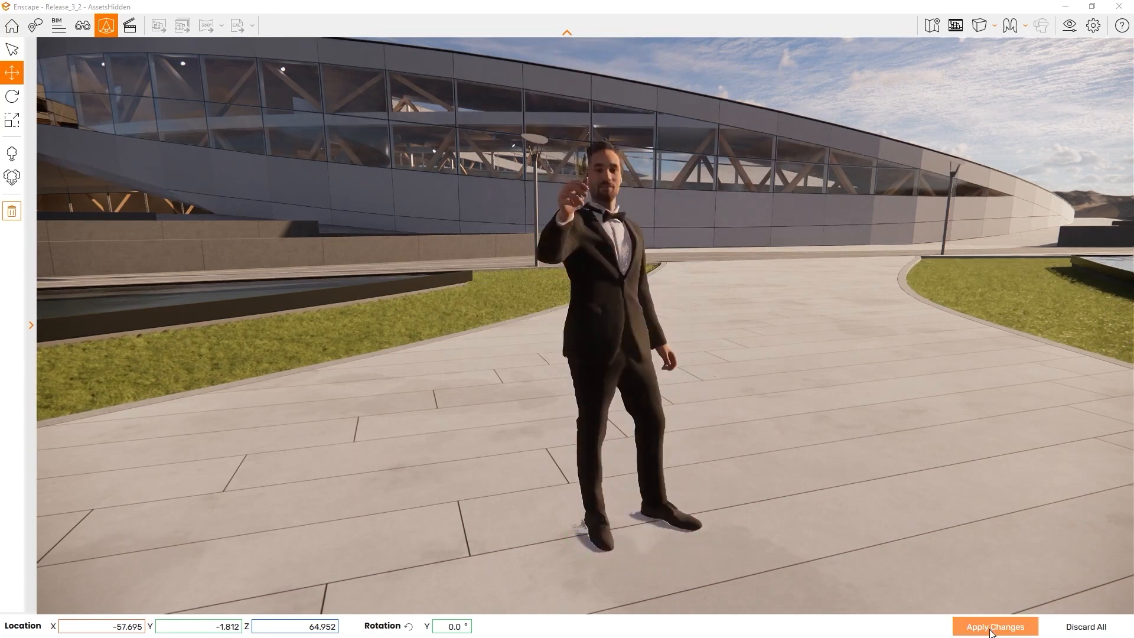
Set the tuxedo man's X location to -58 and apply the change
left_click(603, 349)
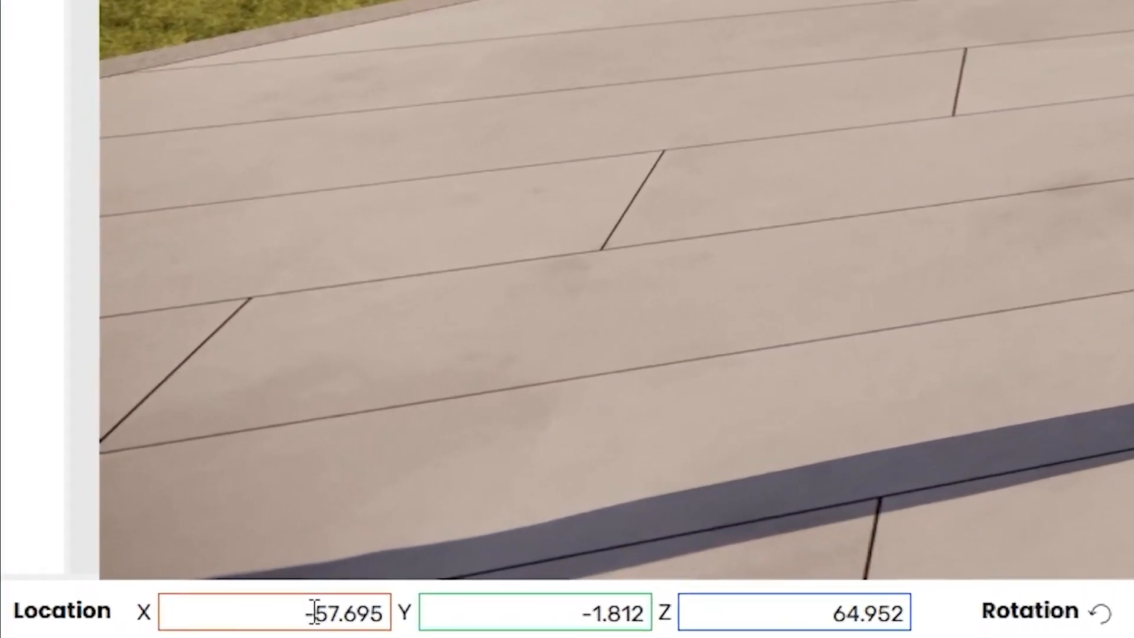
left_click(335, 615)
left_click(346, 614)
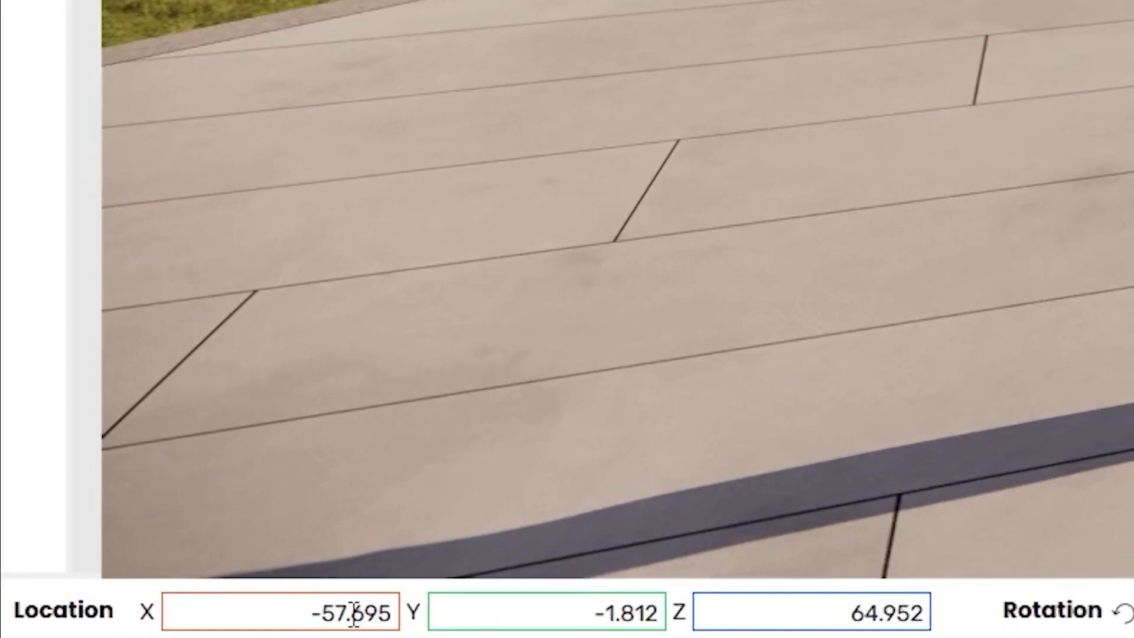
left_click_drag(337, 611, 471, 615)
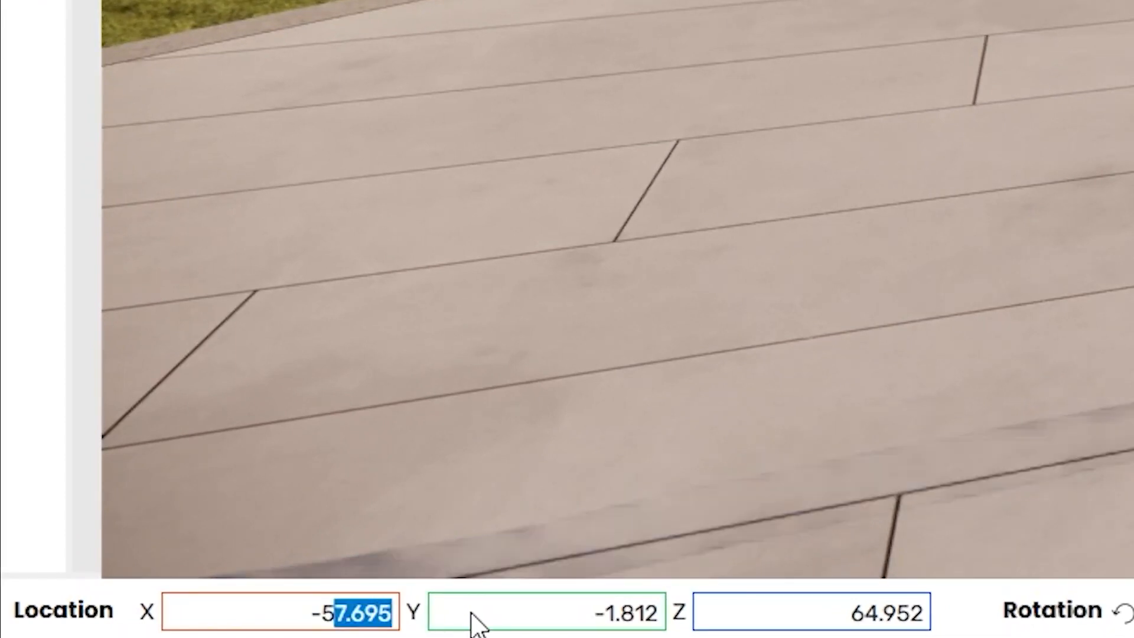
type("8")
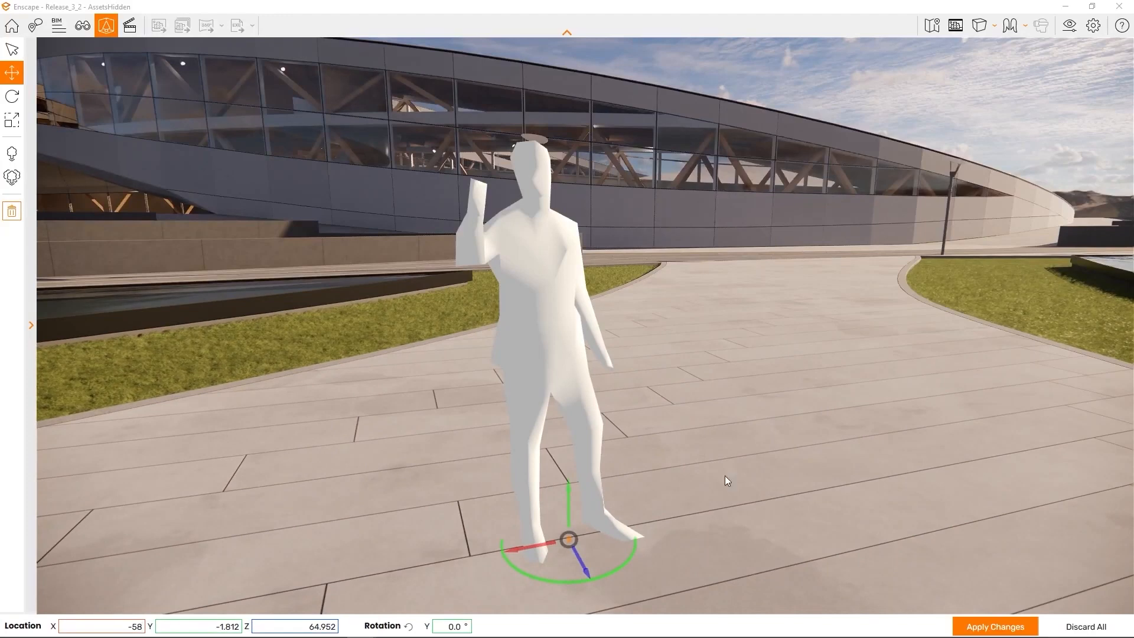
left_click(982, 624)
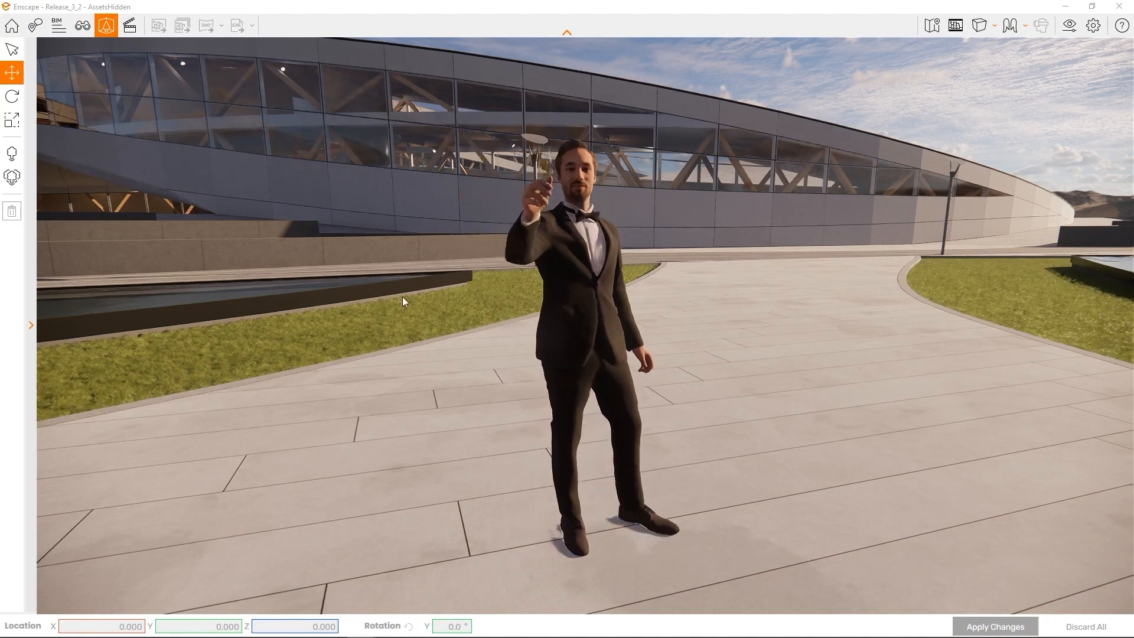
Tilt the tuxedo man about -9 degrees, shrink him to 76%, and apply the changes
left_click(12, 97)
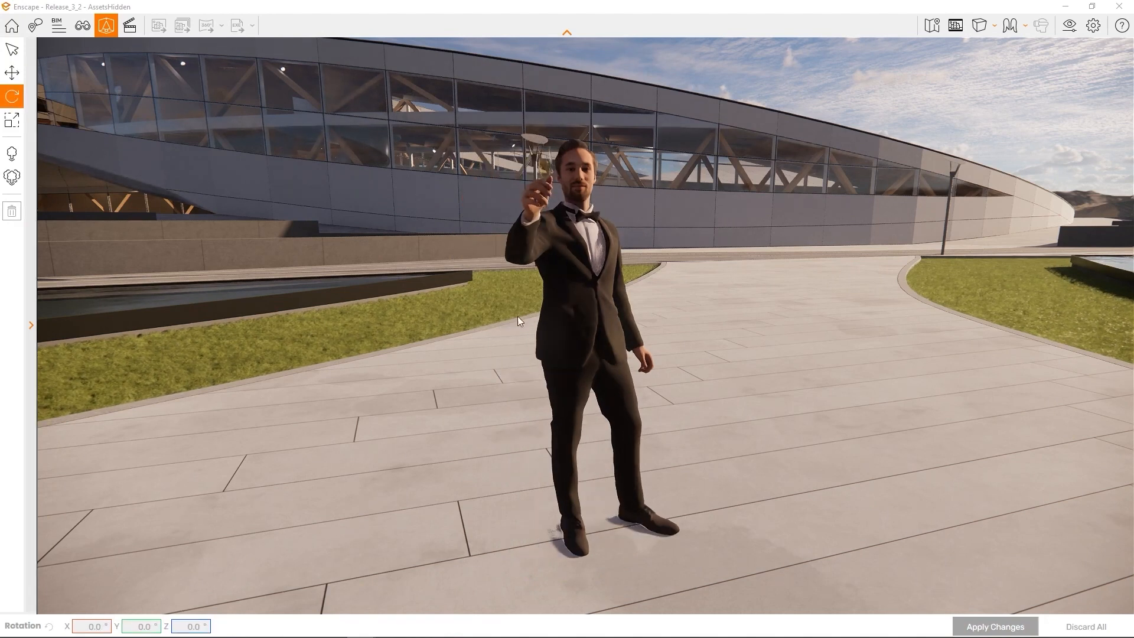
left_click(596, 369)
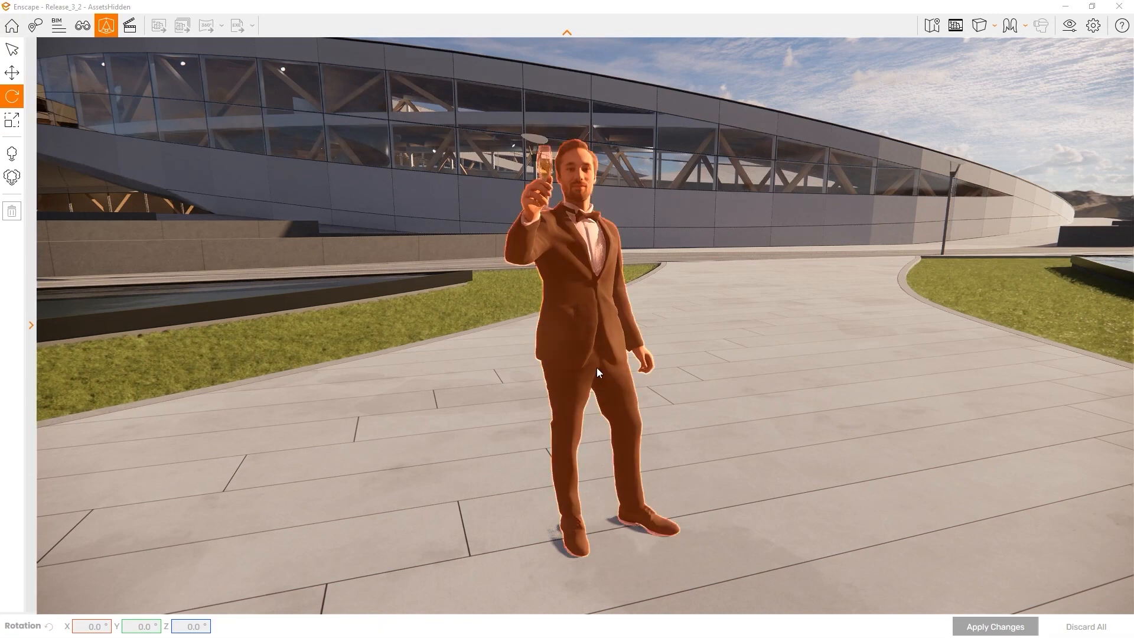
key("Delete")
key("ctrl+z")
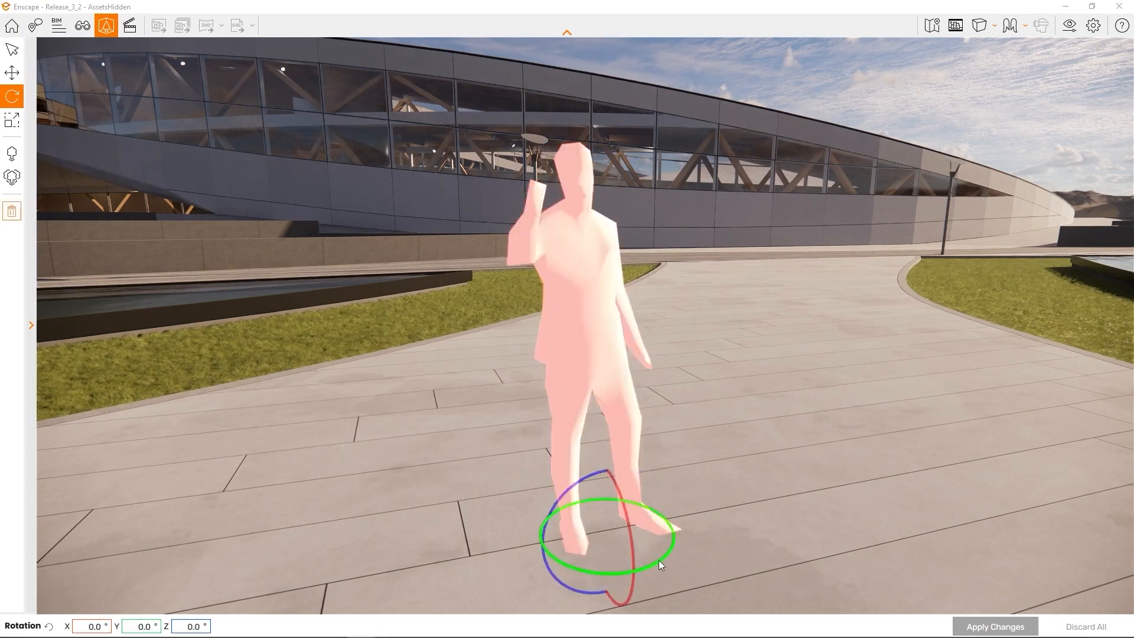
left_click_drag(659, 561, 635, 559)
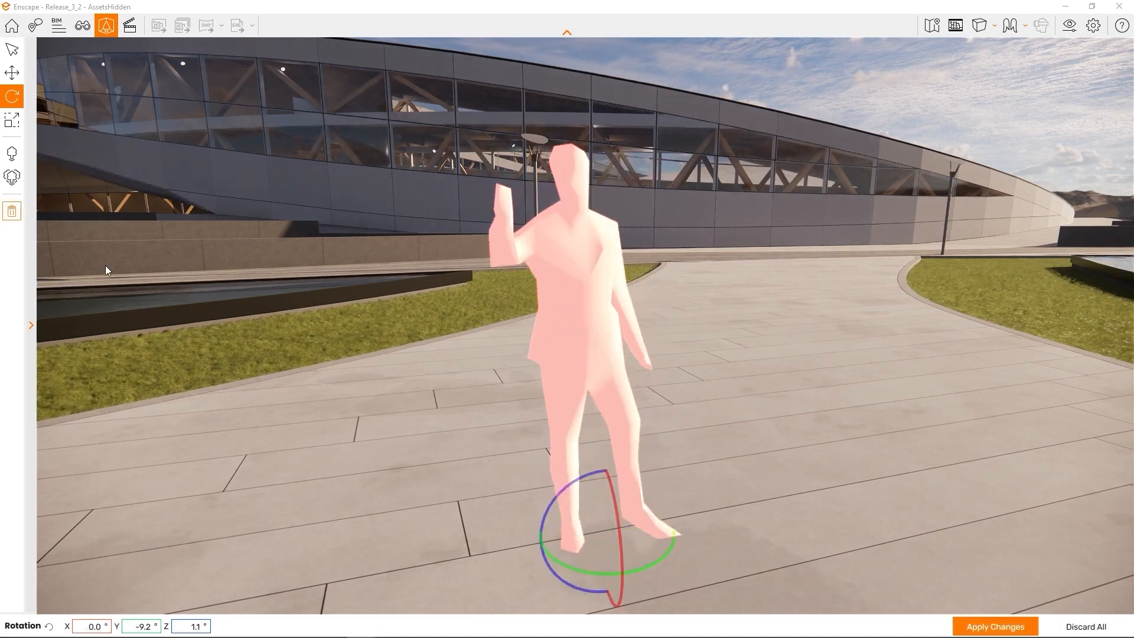
left_click(11, 127)
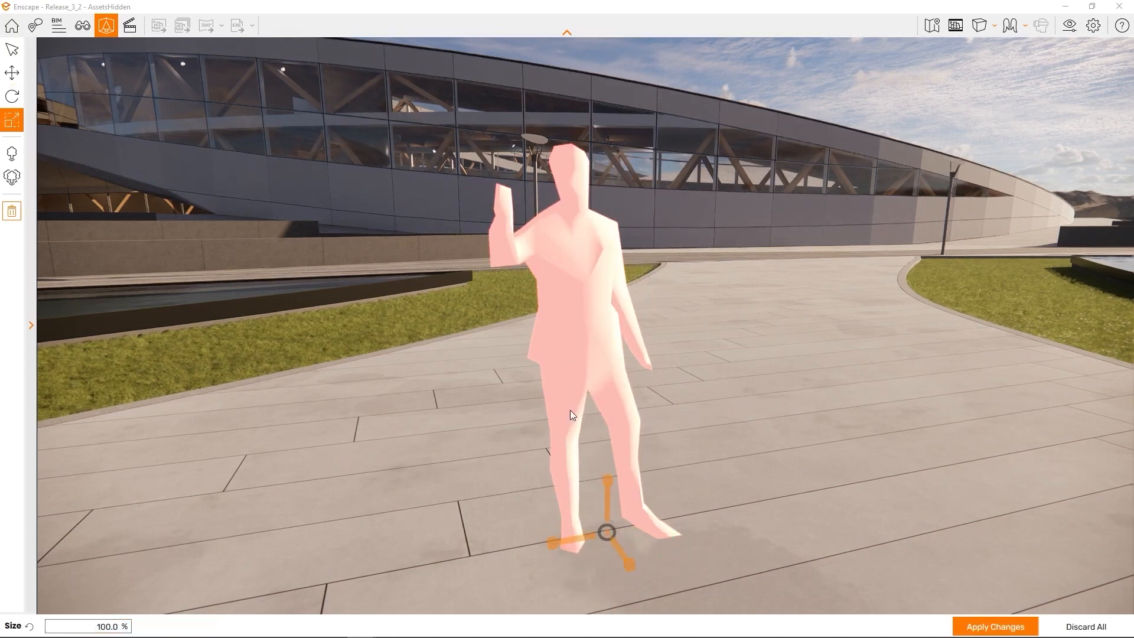
left_click_drag(605, 481, 605, 481)
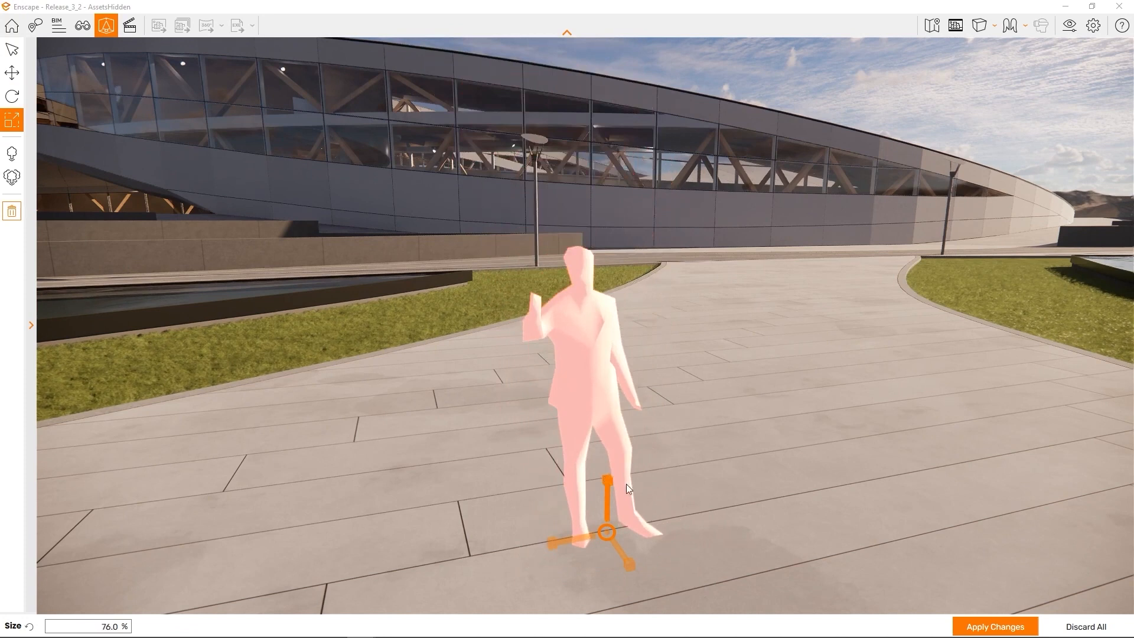
left_click(971, 629)
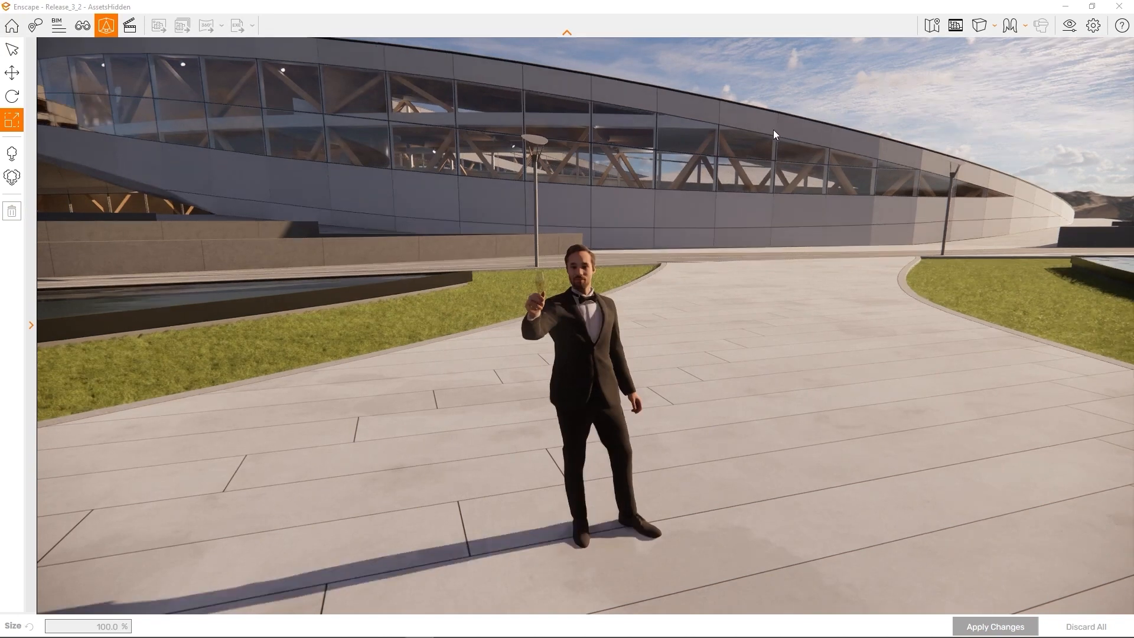
Delete the scaled-down man from the plaza and orbit the view along the walkway
left_click(594, 319)
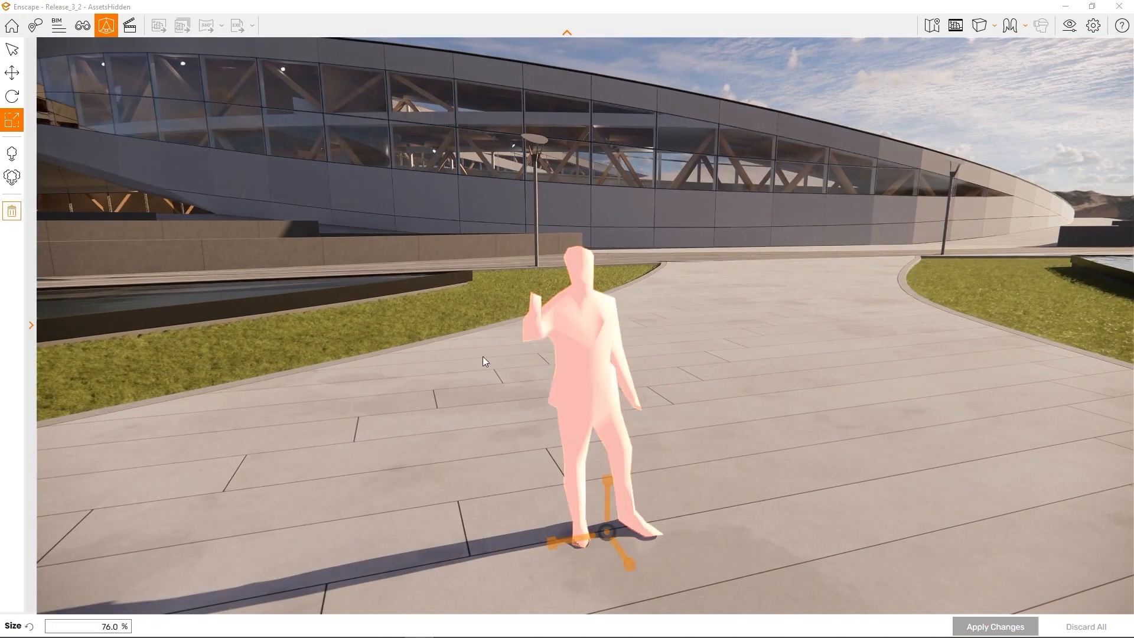
left_click(13, 211)
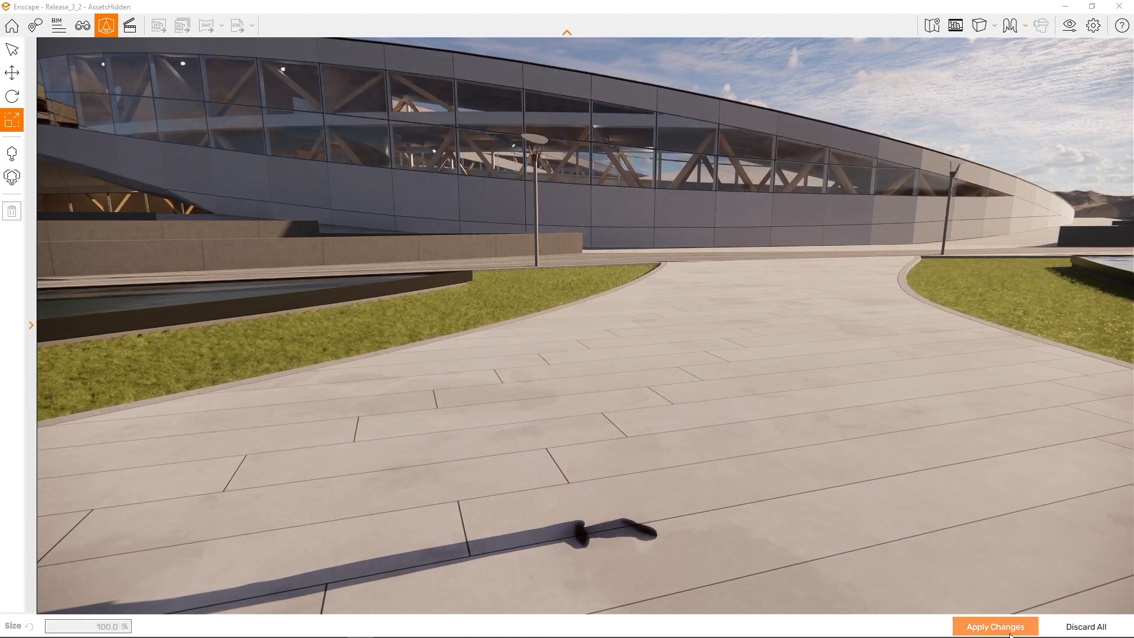
left_click_drag(935, 548, 891, 534)
right_click_drag(891, 534, 702, 537)
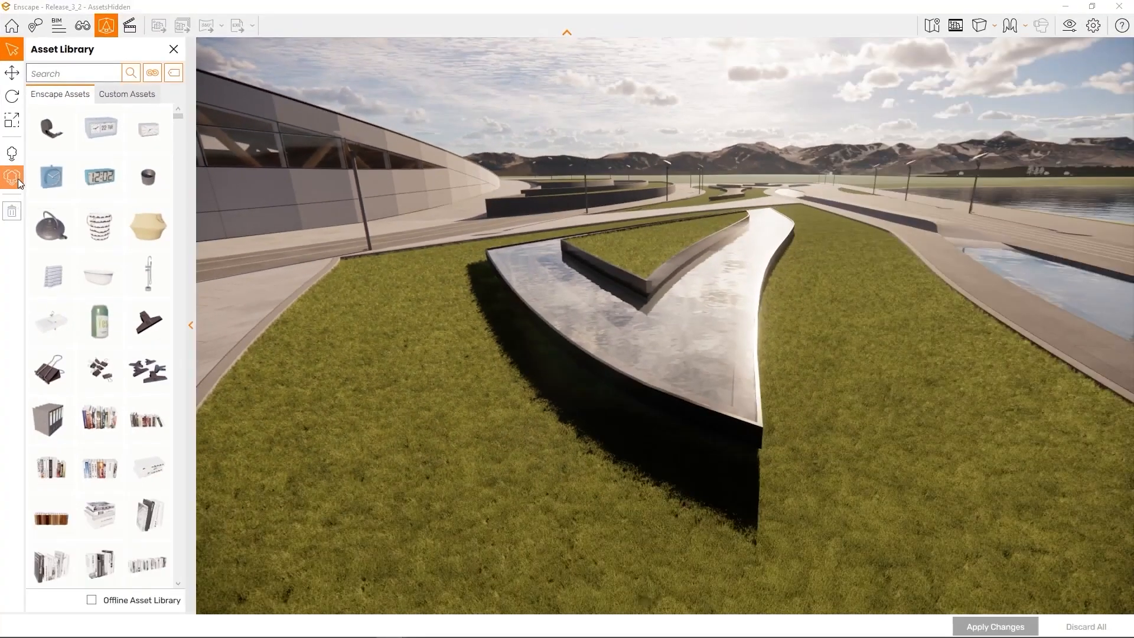
Open multi-asset placement with Random distribution and Random Rotation, orbit the lawn, and show asset categories
left_click(18, 179)
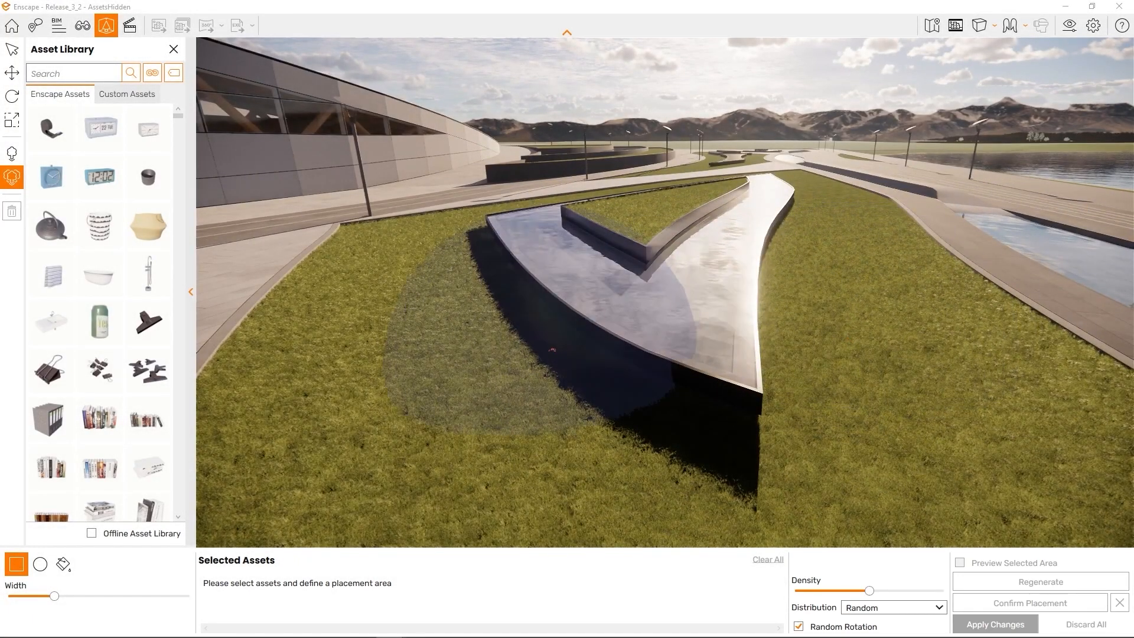
left_click(726, 283)
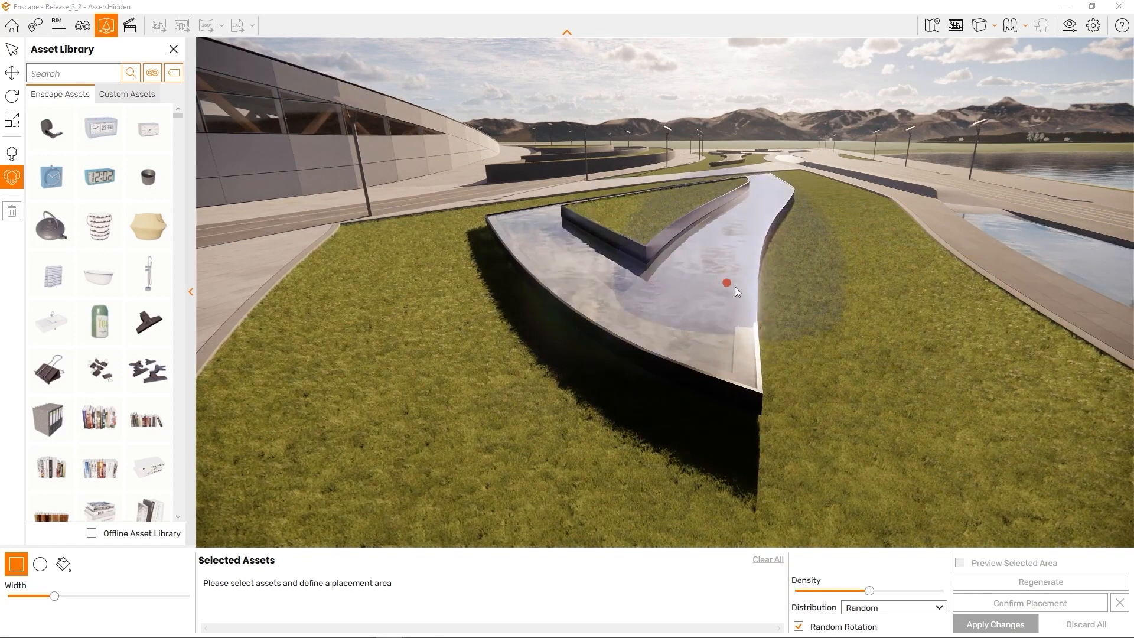
key("Escape")
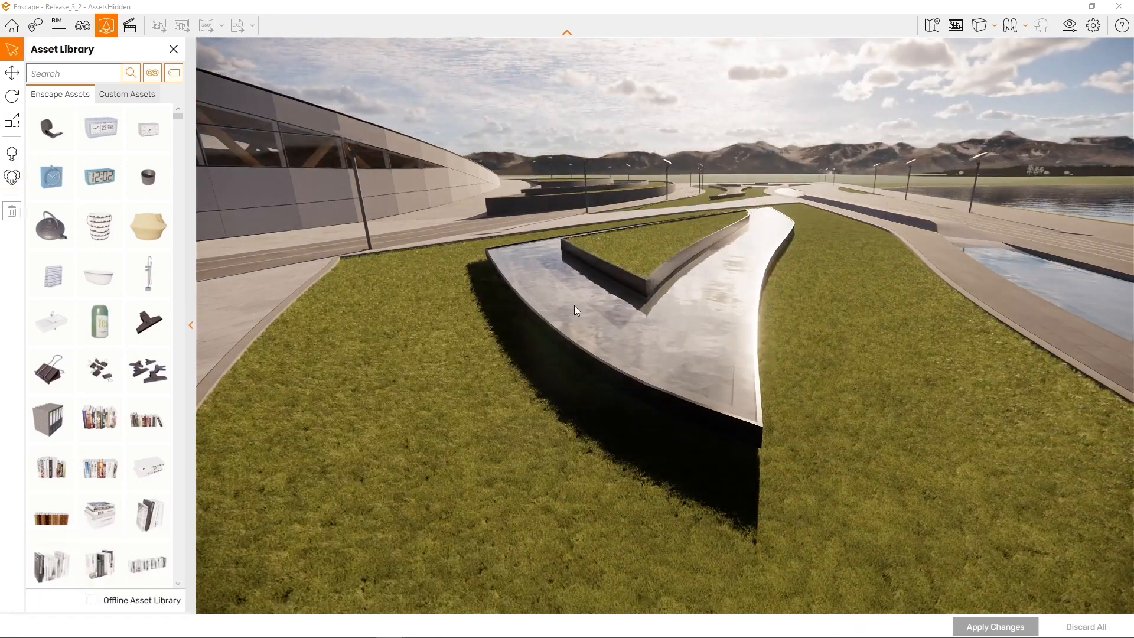
left_click(12, 176)
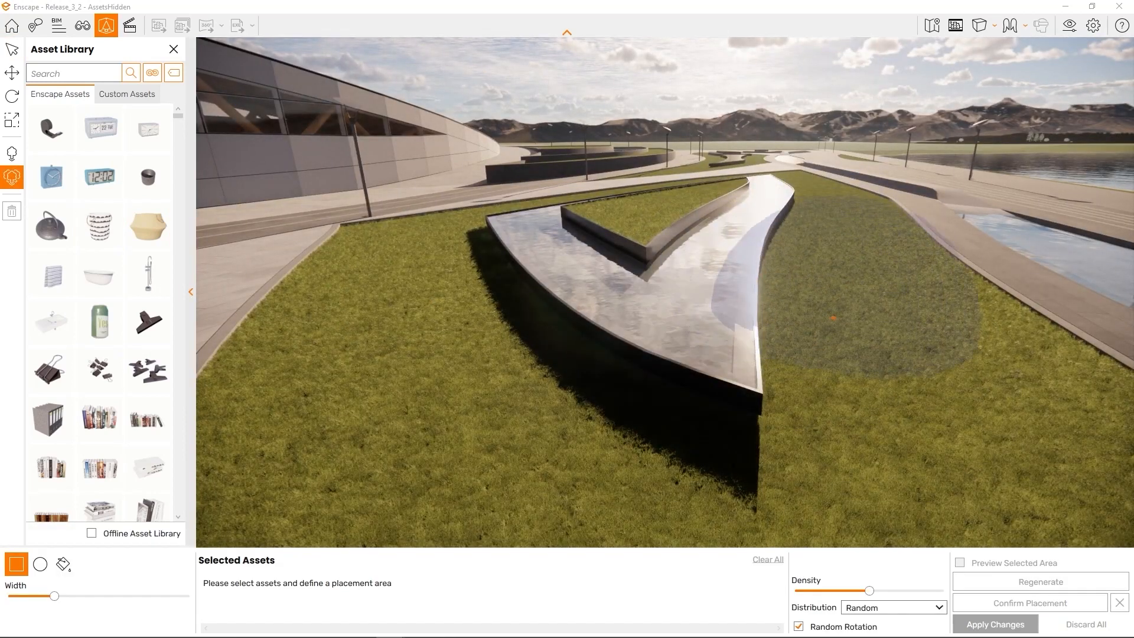
mouse_move(889, 289)
right_mouse_down()
mouse_move(866, 308)
mouse_move(851, 282)
mouse_move(954, 268)
right_mouse_up()
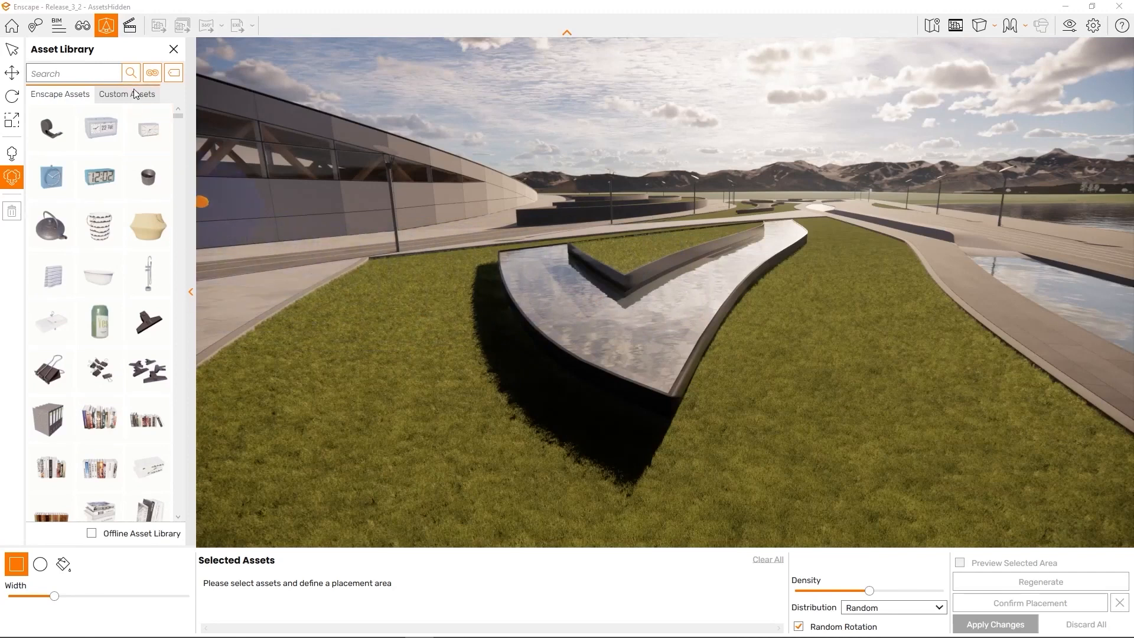
left_click(152, 74)
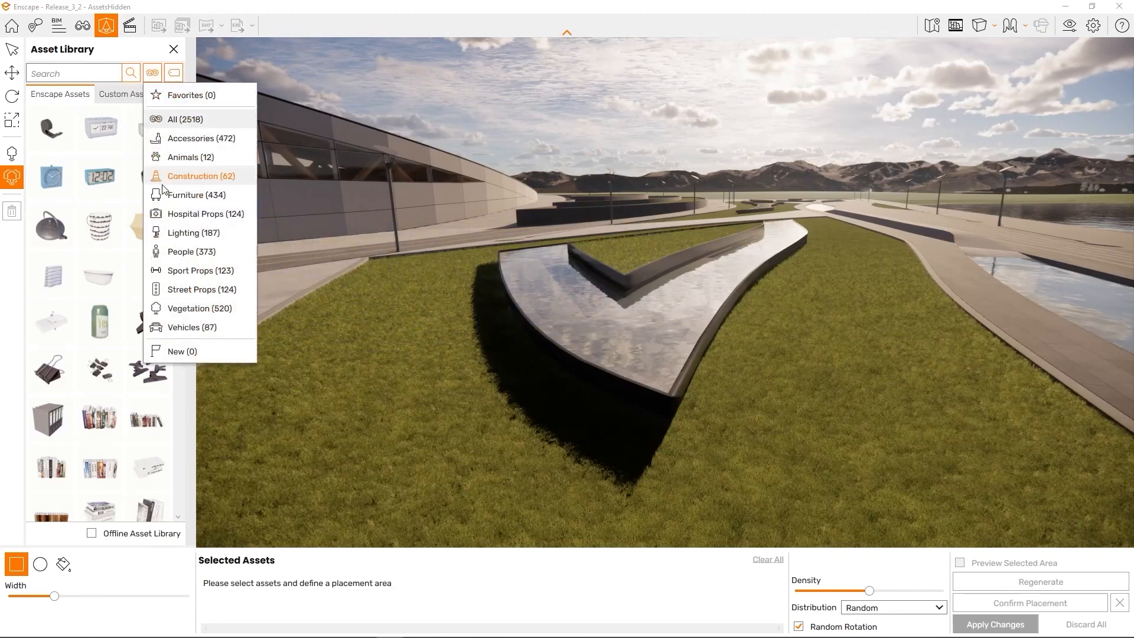
Filter to Vegetation and select Bush 3, Bush 4, another bush, a low grass tuft and a tall ornamental grass
left_click(196, 313)
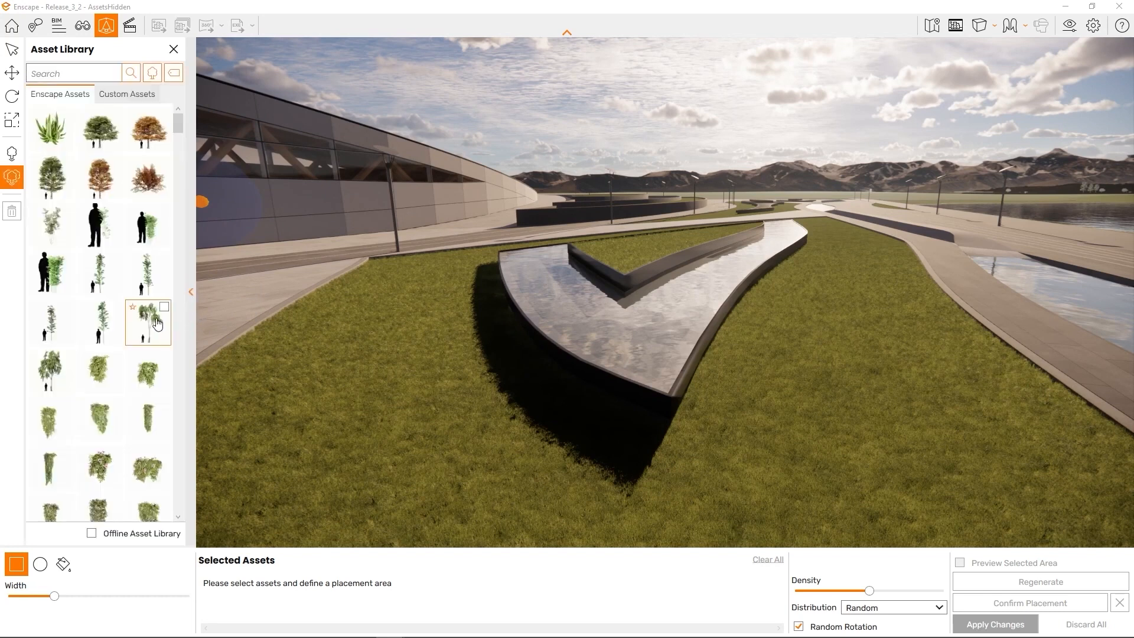
scroll(148, 316, "down", 5)
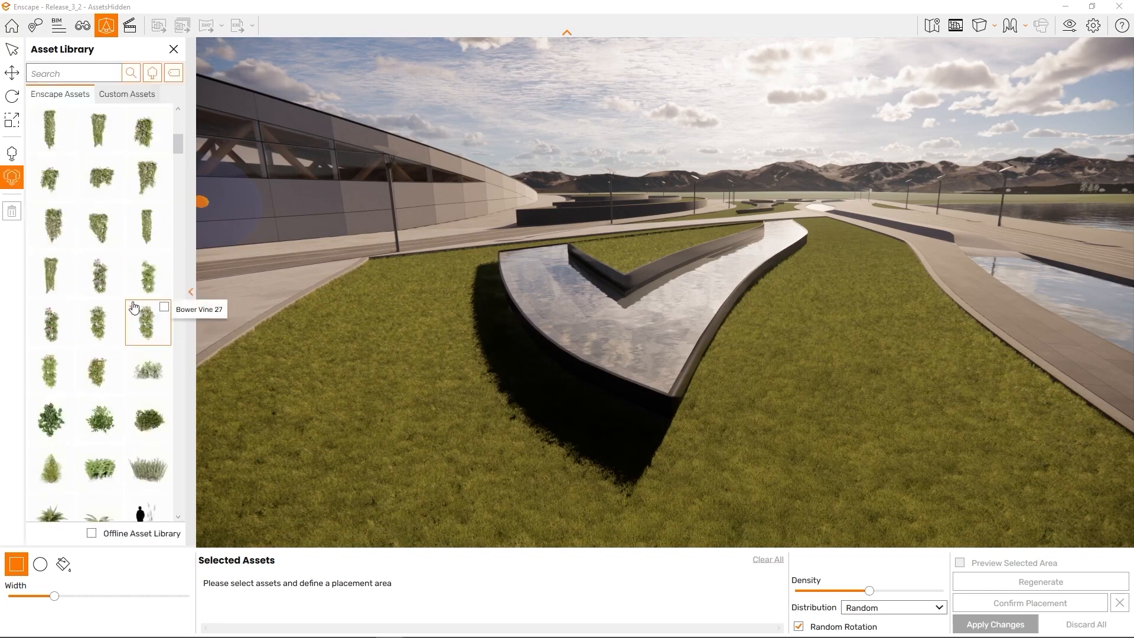
scroll(133, 307, "down", 1)
left_click(111, 373)
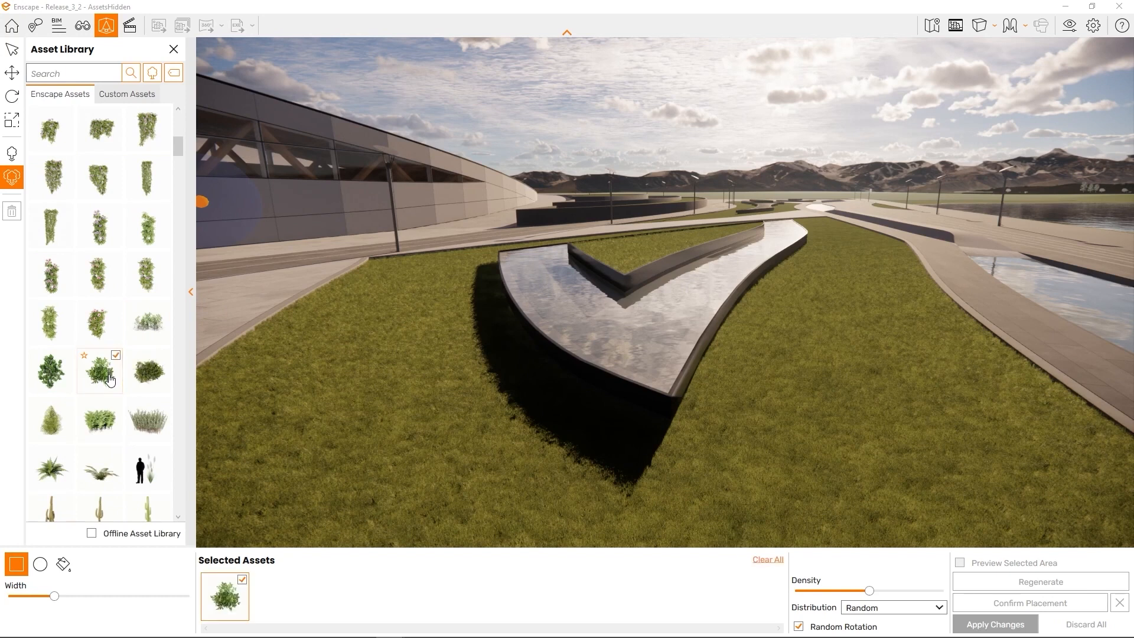
left_click(144, 390)
left_click(50, 390)
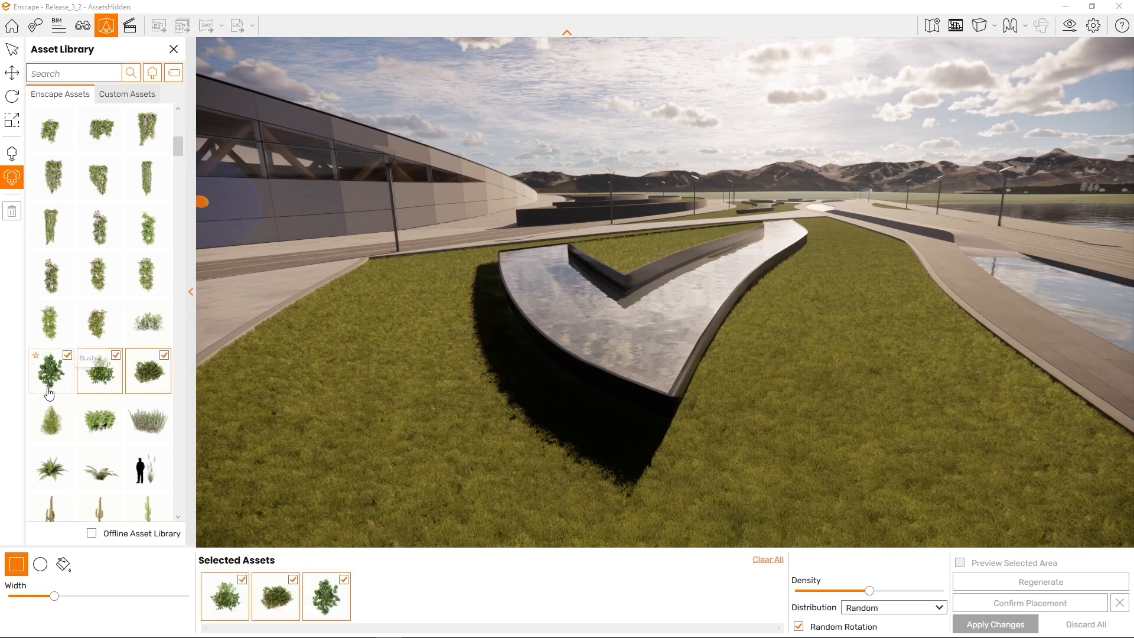
left_click(160, 328)
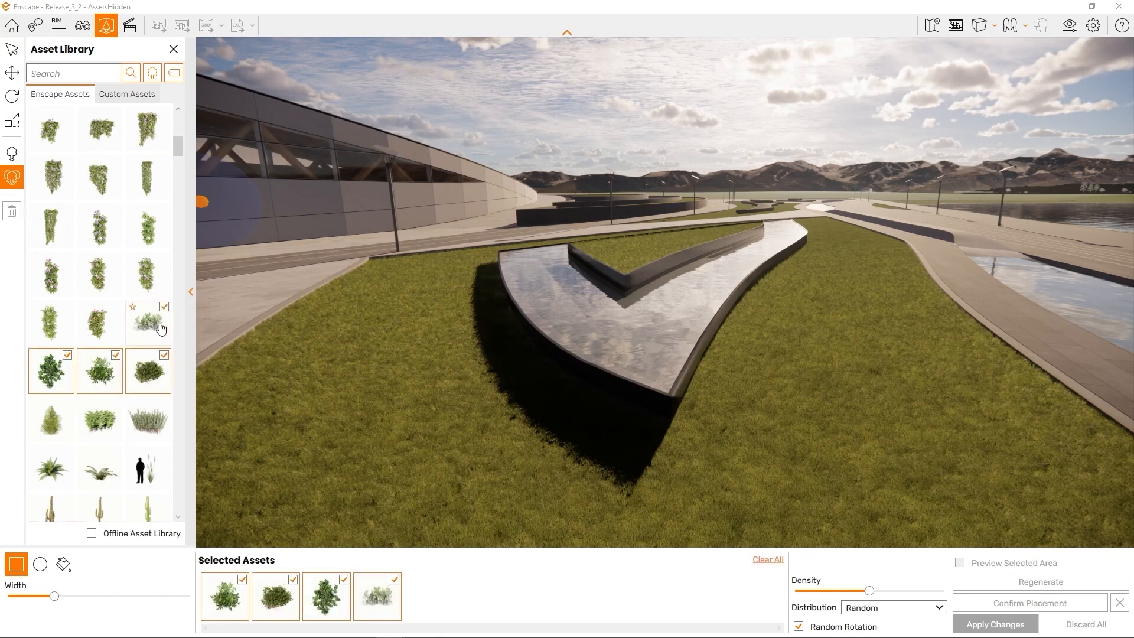
left_click(148, 421)
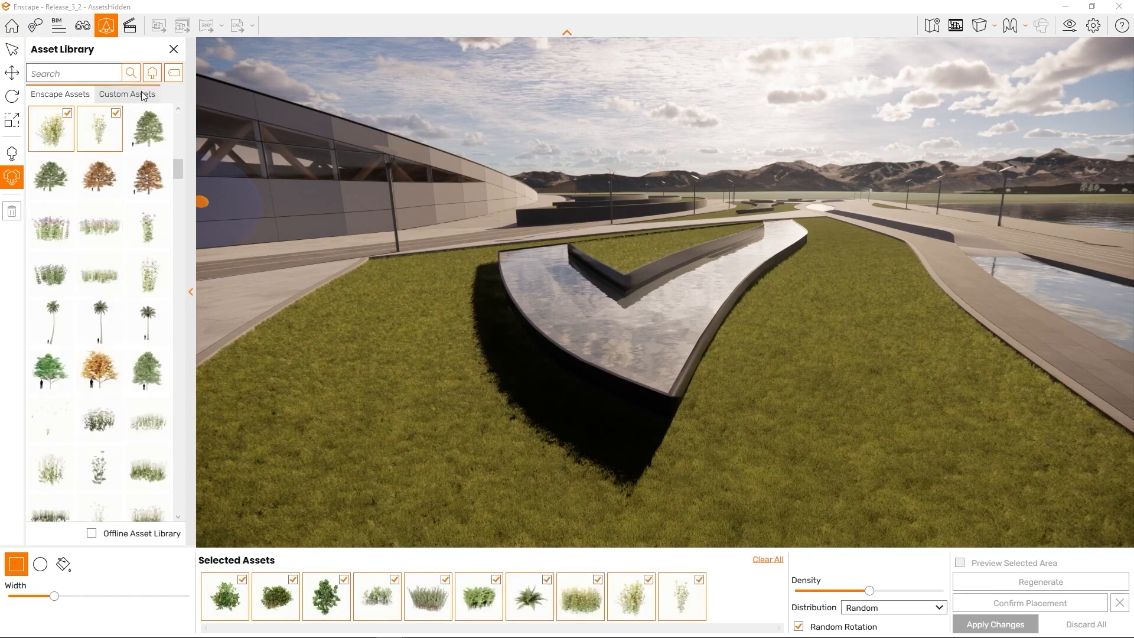
From Custom Assets, add Feathertop Grass 04 and two more grass tufts to the set
left_click(148, 100)
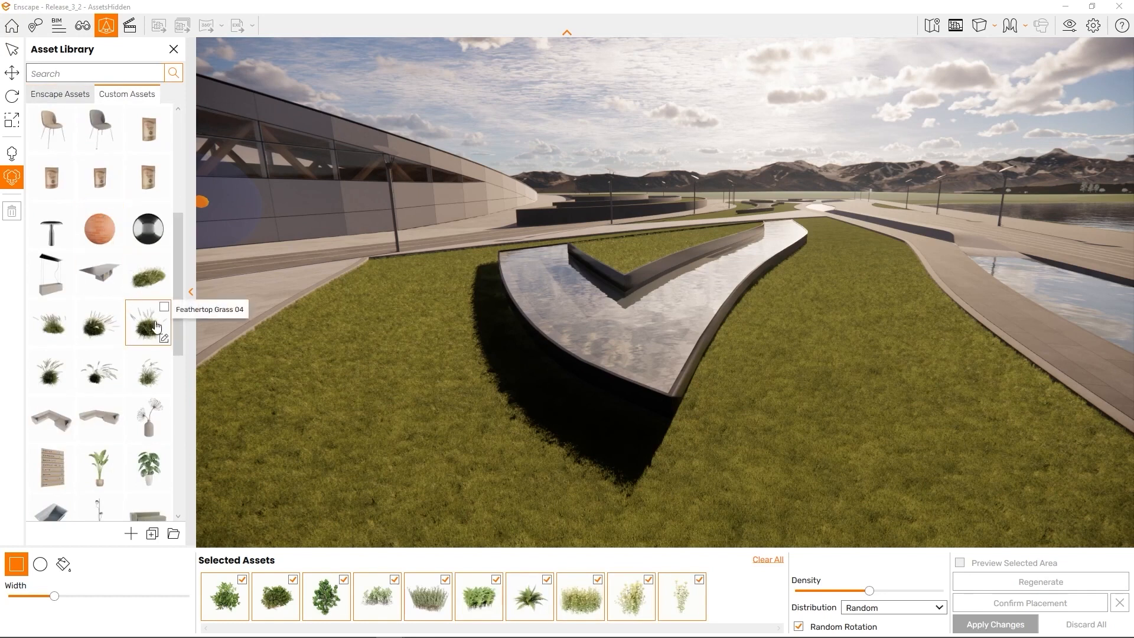
left_click(155, 327)
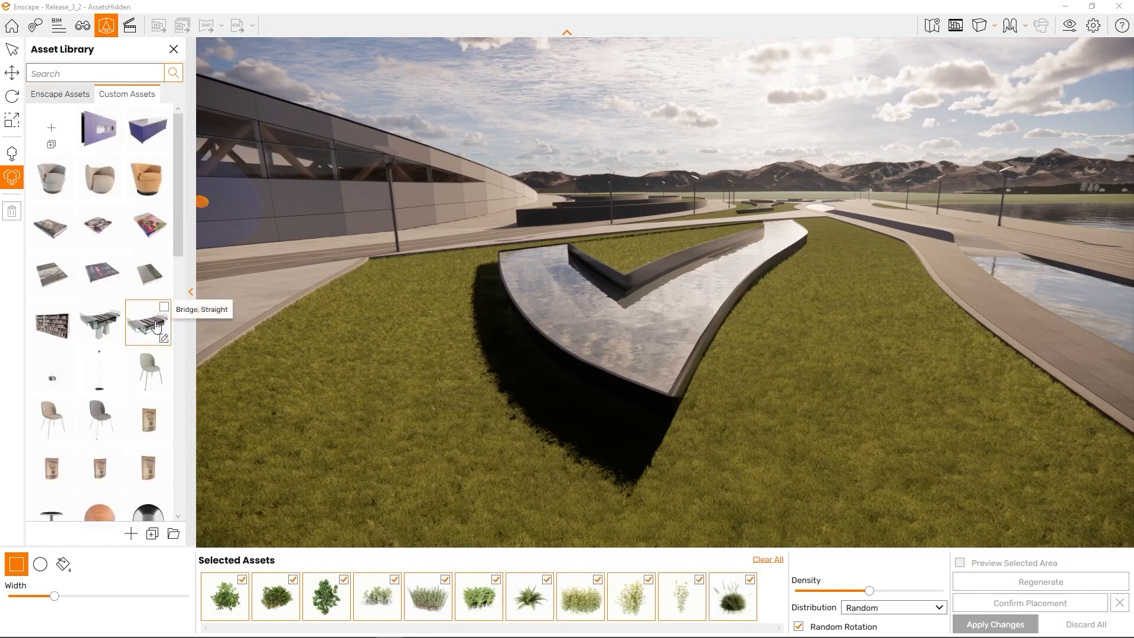
scroll(146, 325, "down", 5)
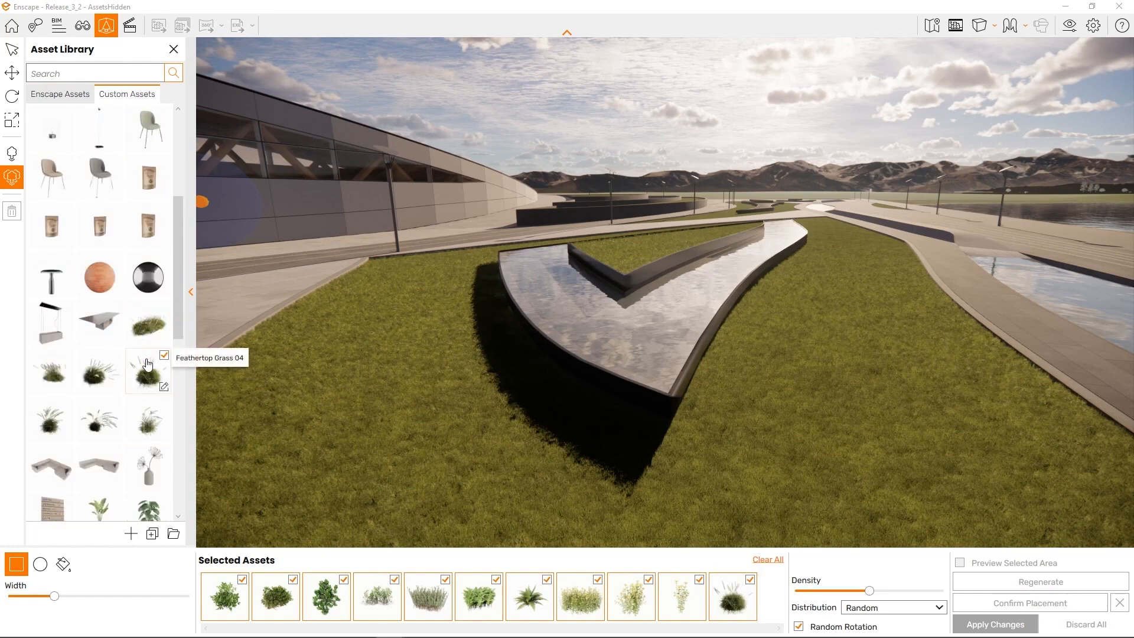
left_click(62, 378)
left_click(97, 378)
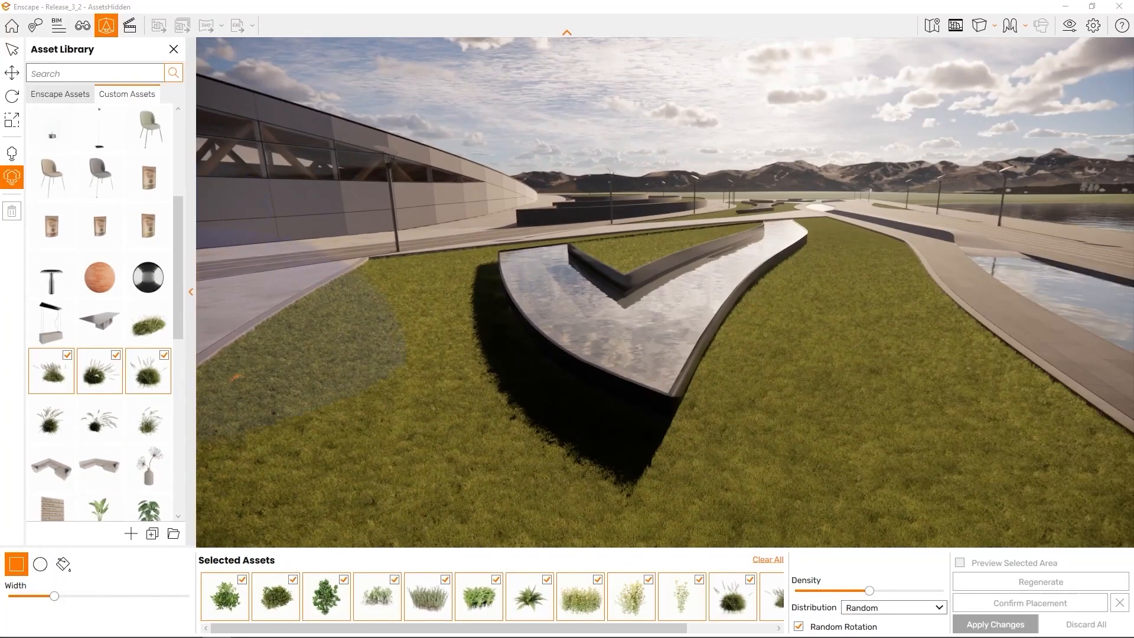
Drag a rectangular scatter area on the lawn, then widen it and reshape it with its handles
mouse_move(384, 271)
left_mouse_down()
mouse_move(392, 322)
mouse_move(490, 413)
mouse_move(610, 435)
mouse_move(548, 500)
mouse_move(553, 529)
left_mouse_up()
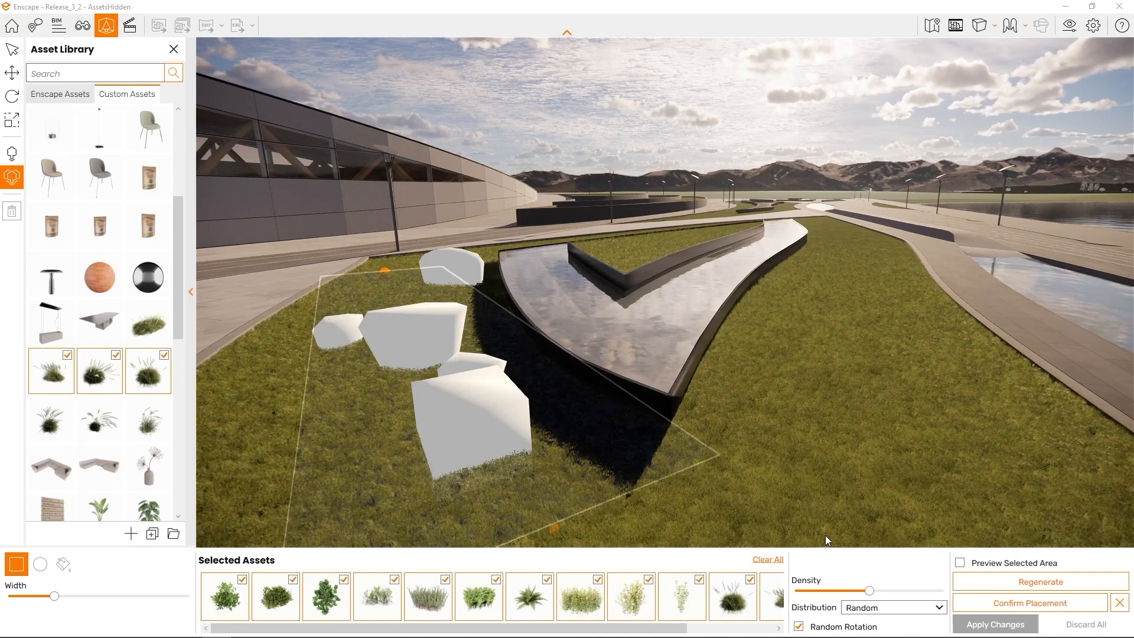
right_click_drag(733, 491, 743, 477)
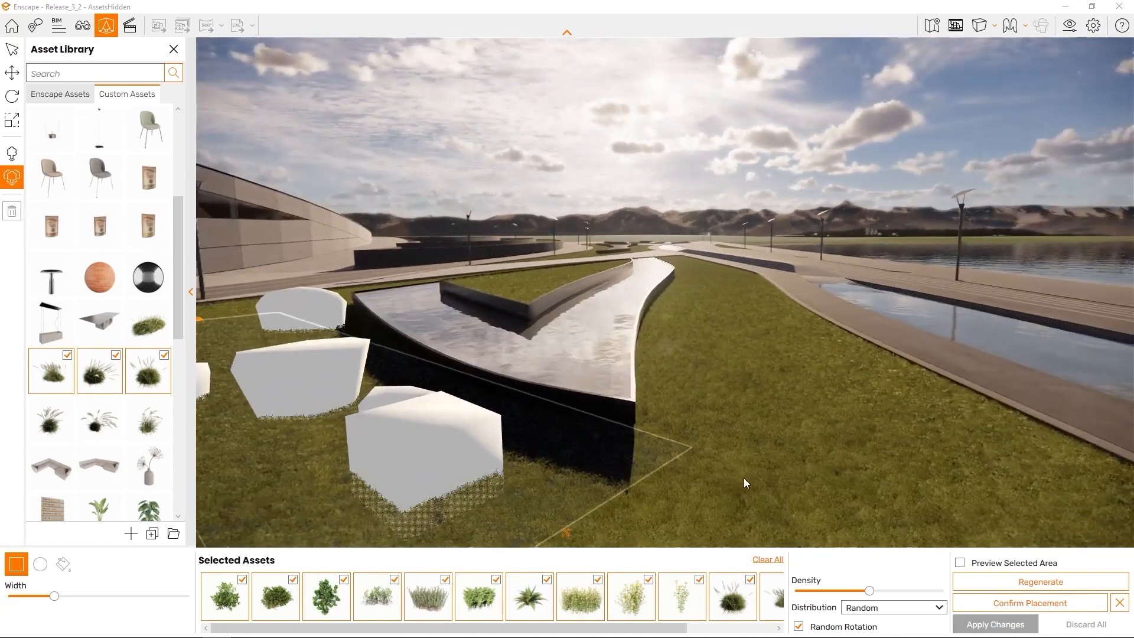
key("a")
key("q")
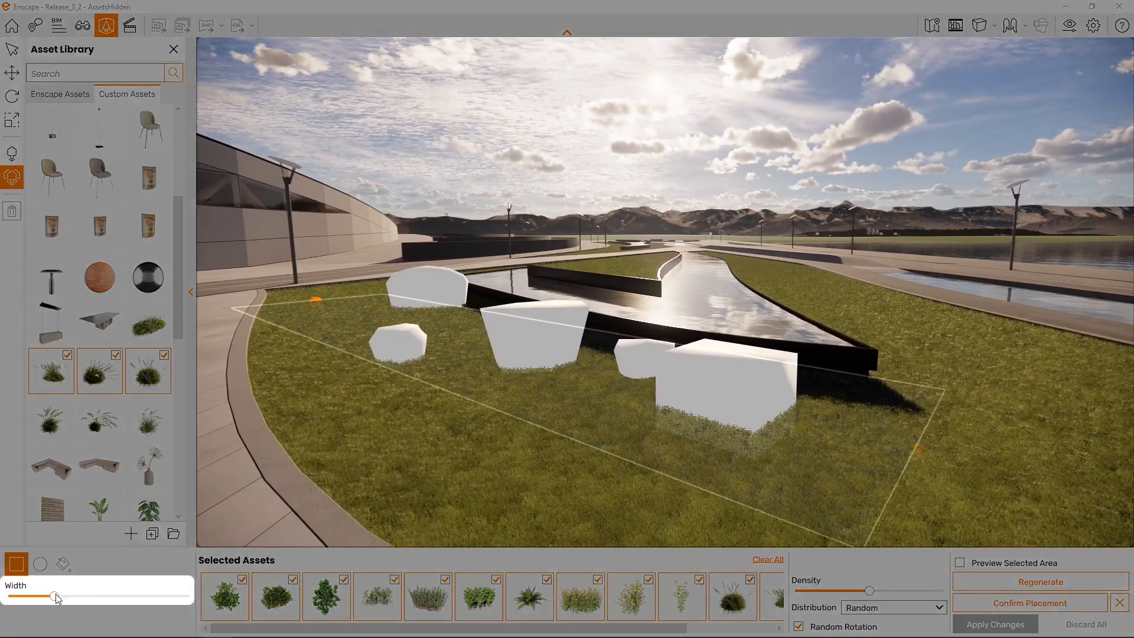
left_click_drag(56, 597, 96, 598)
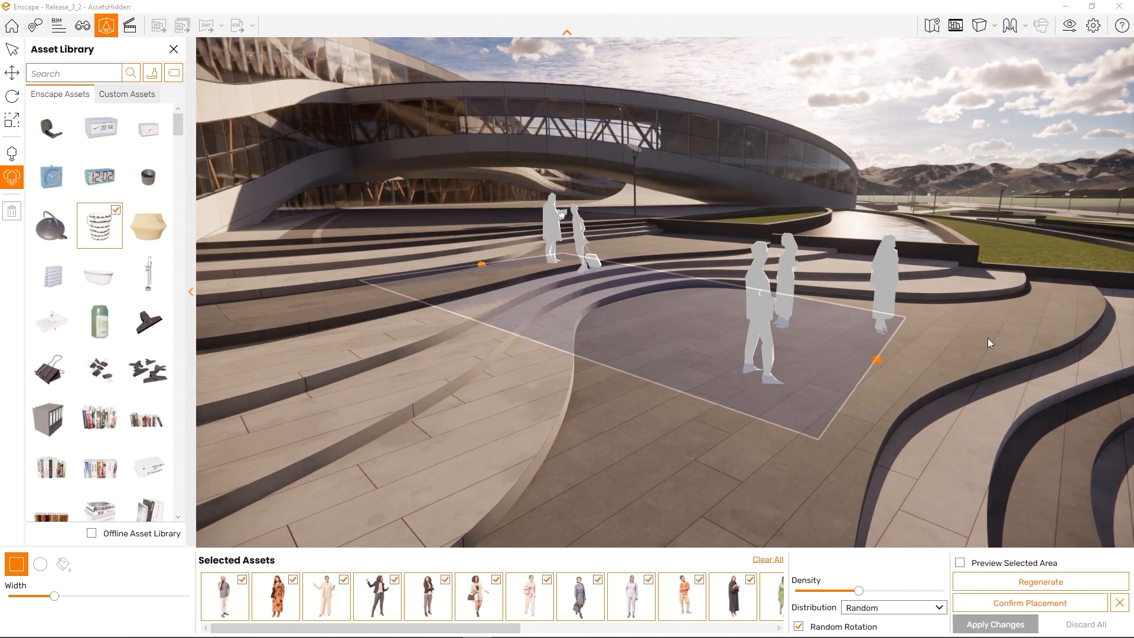
left_click_drag(876, 362, 938, 353)
left_click_drag(481, 264, 535, 385)
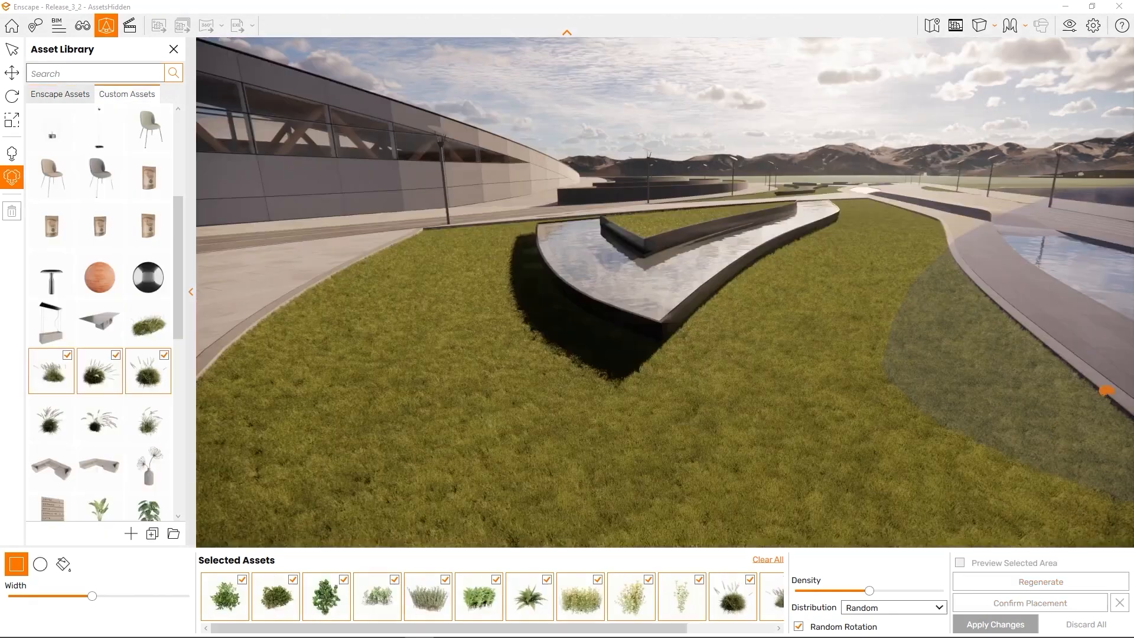
Switch to Circular Selection and place a circle centred on the lawn right of the sculpture
left_click(39, 565)
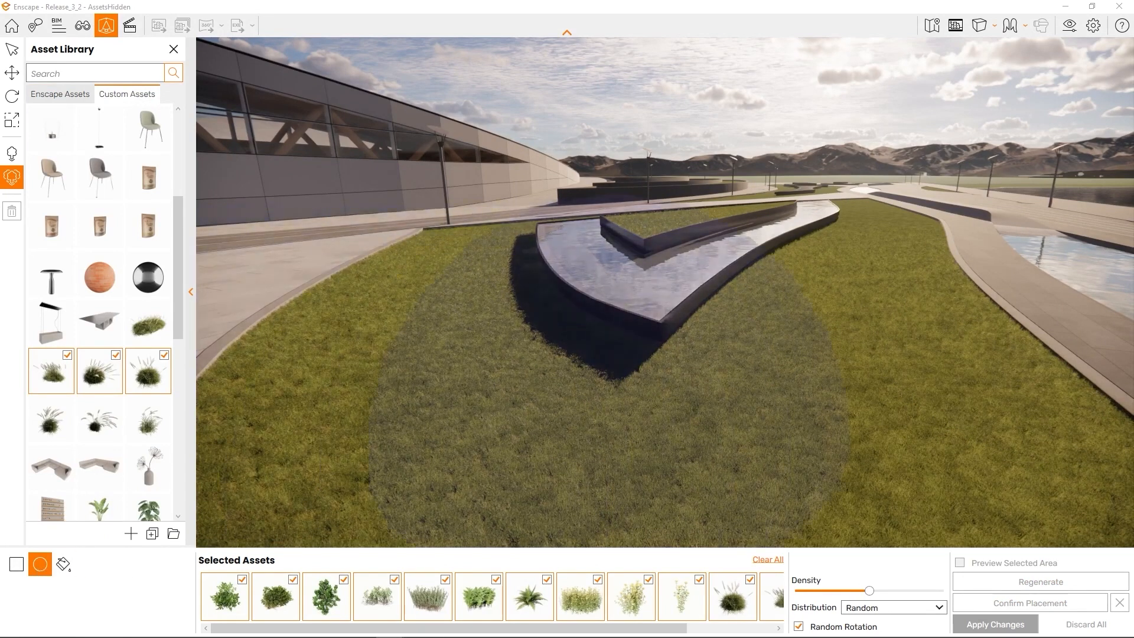
left_click(901, 328)
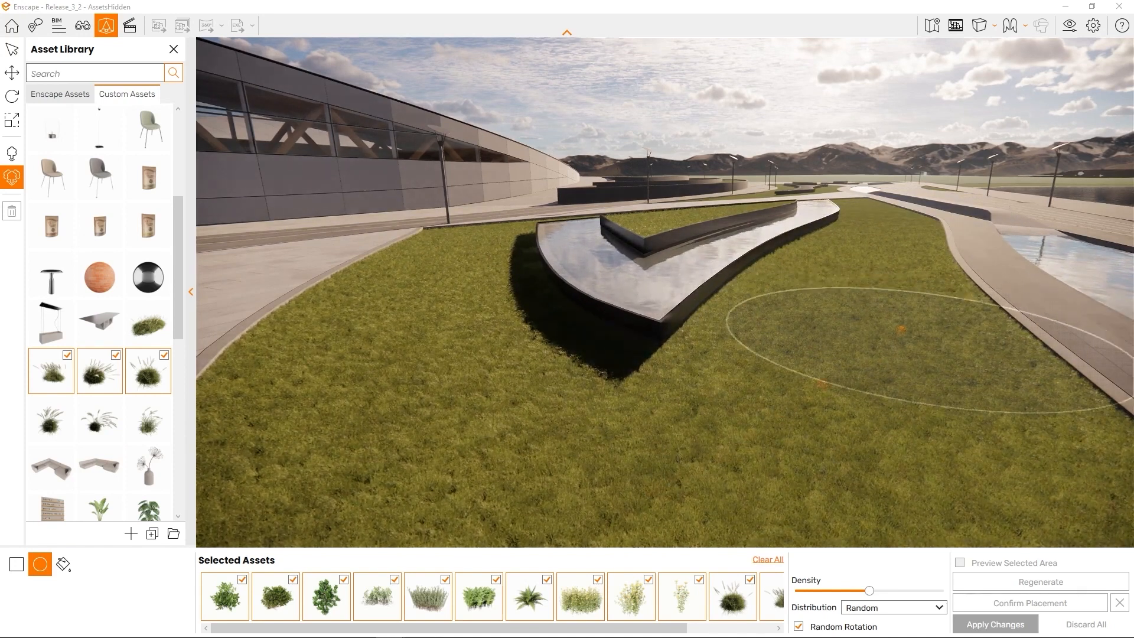
left_click(656, 483)
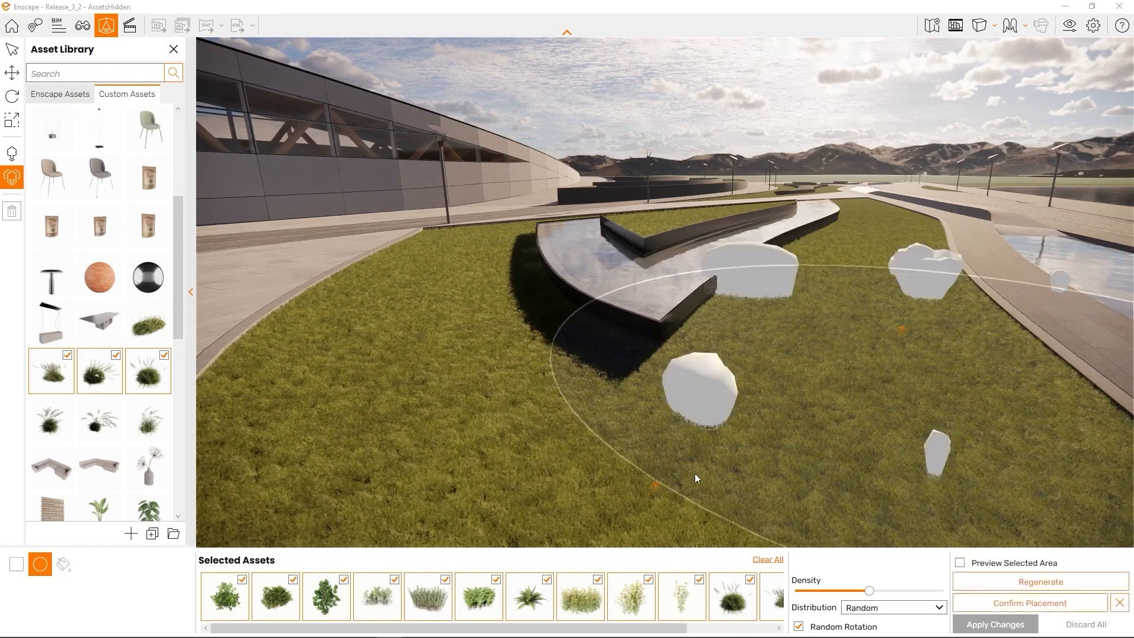
scroll(770, 450, "down", 4)
middle_click_drag(810, 442, 591, 449)
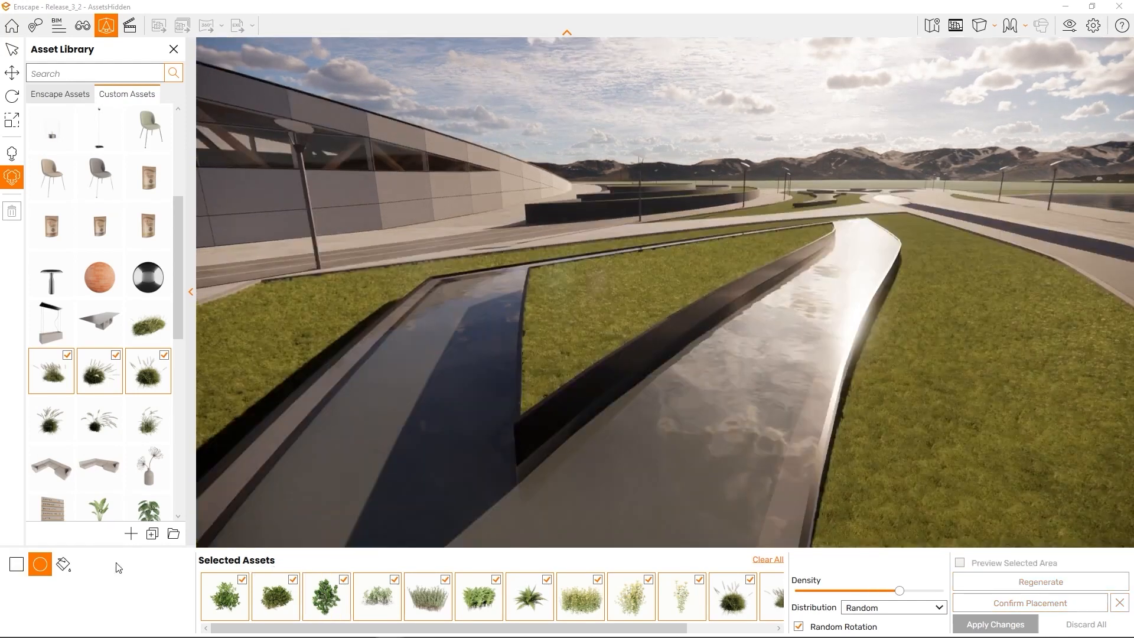
Fill the grass bed between the channels at higher density, preview it, and confirm placement
left_click(64, 564)
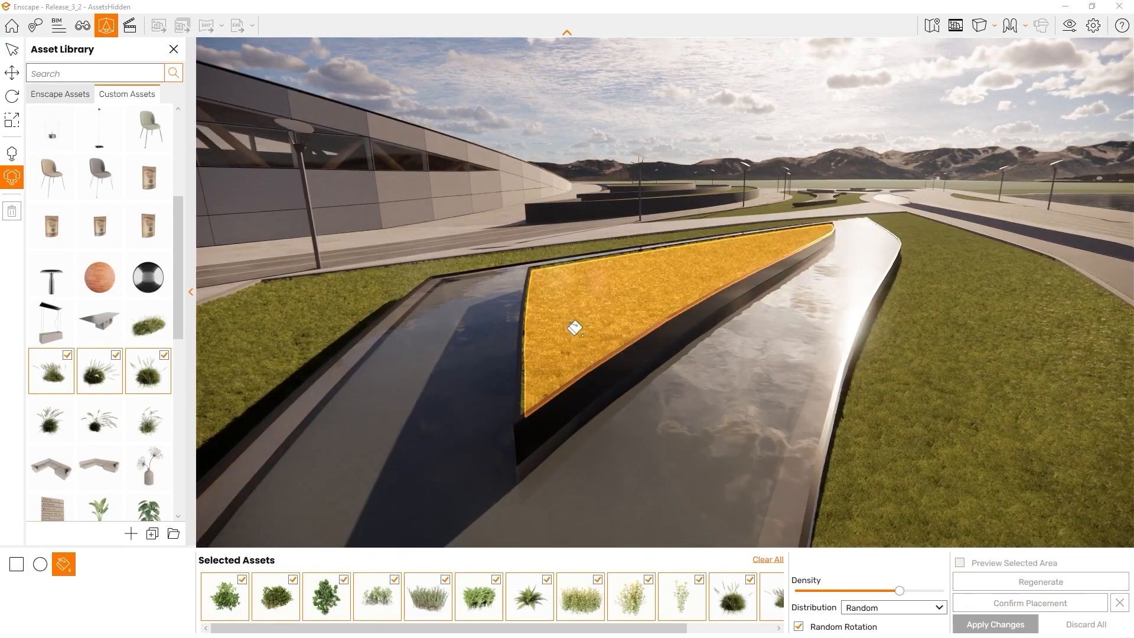
left_click(575, 327)
left_click_drag(898, 591, 922, 591)
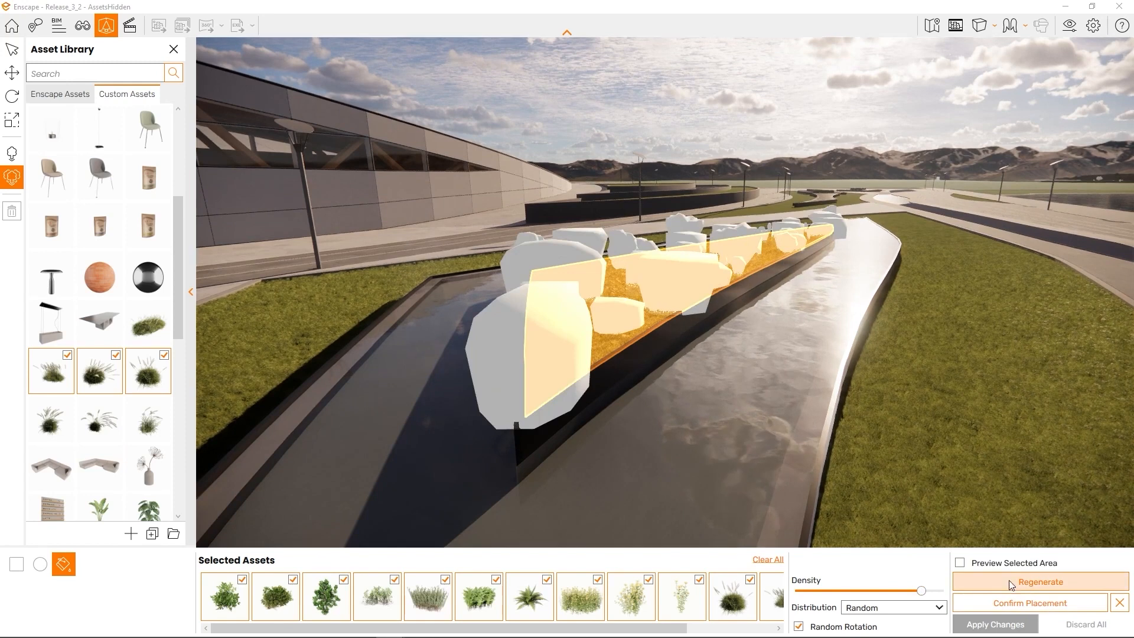
left_click(962, 562)
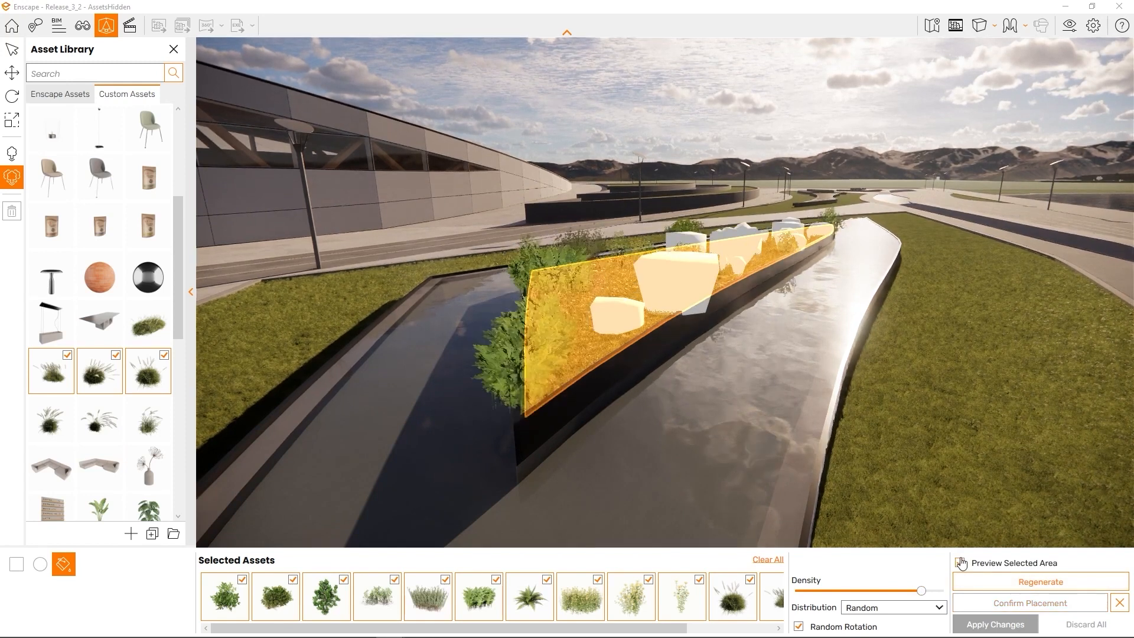
left_click(1029, 602)
Start a rectangular placement area with its first corner on the paved plaza
key("a")
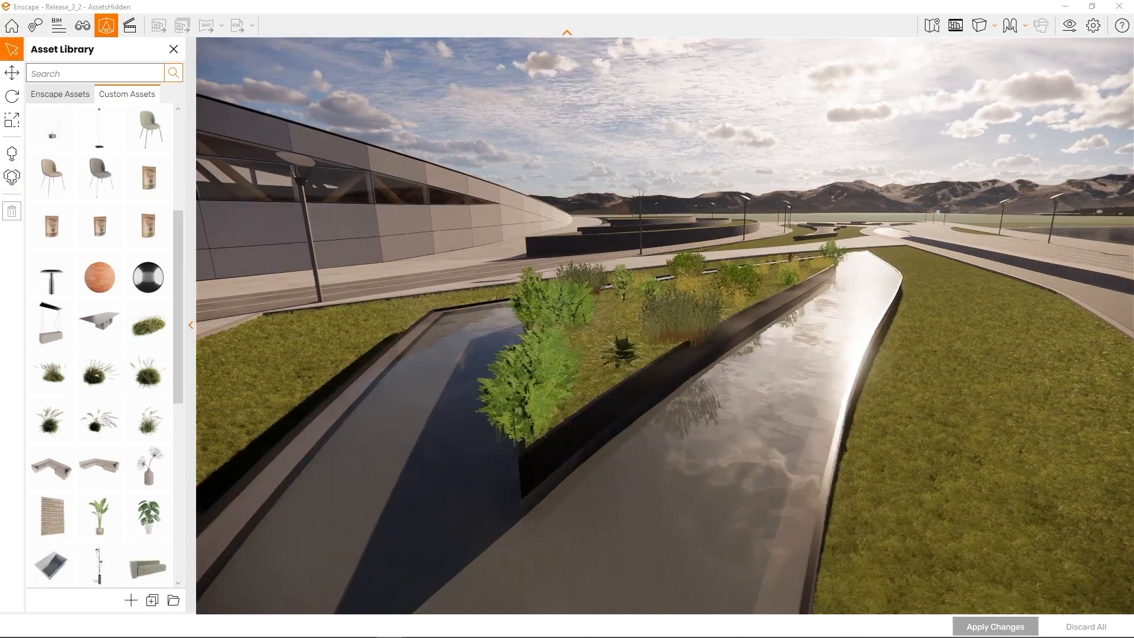
key("e")
key("d")
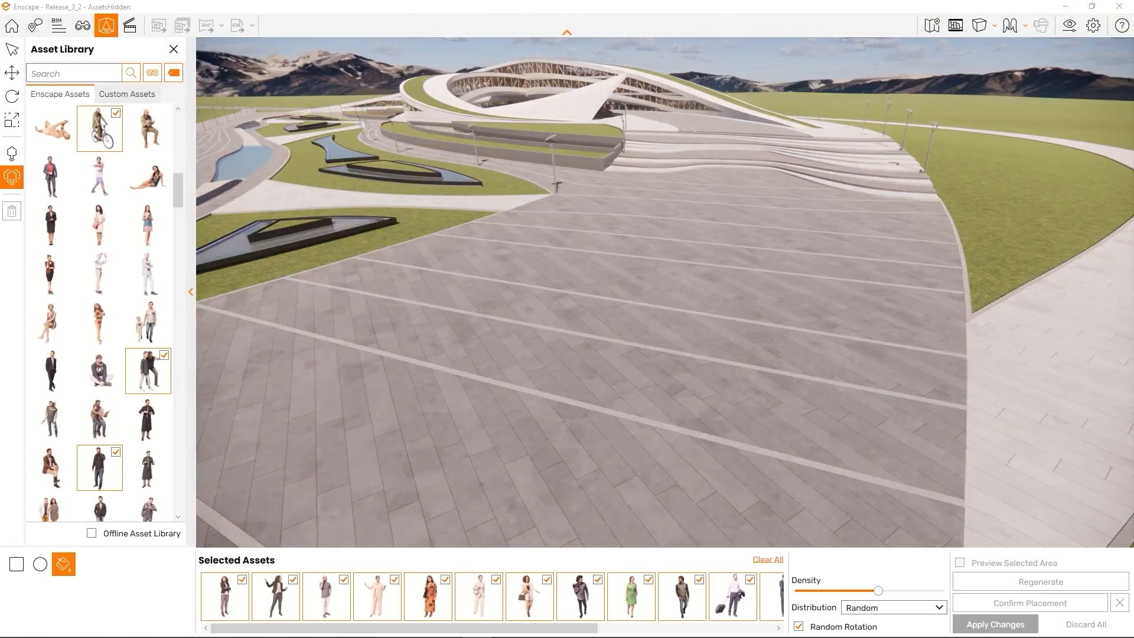
left_click(16, 564)
left_click(741, 167)
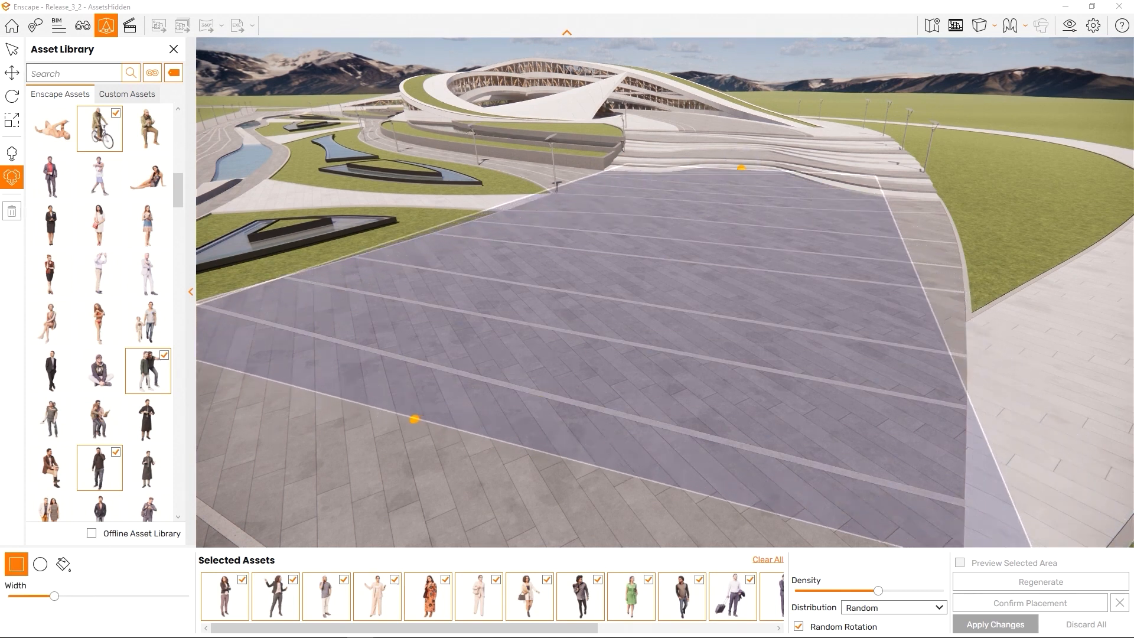
Set the plaza area's opposite corner and drag Density lower to thin the crowd
left_click(414, 418)
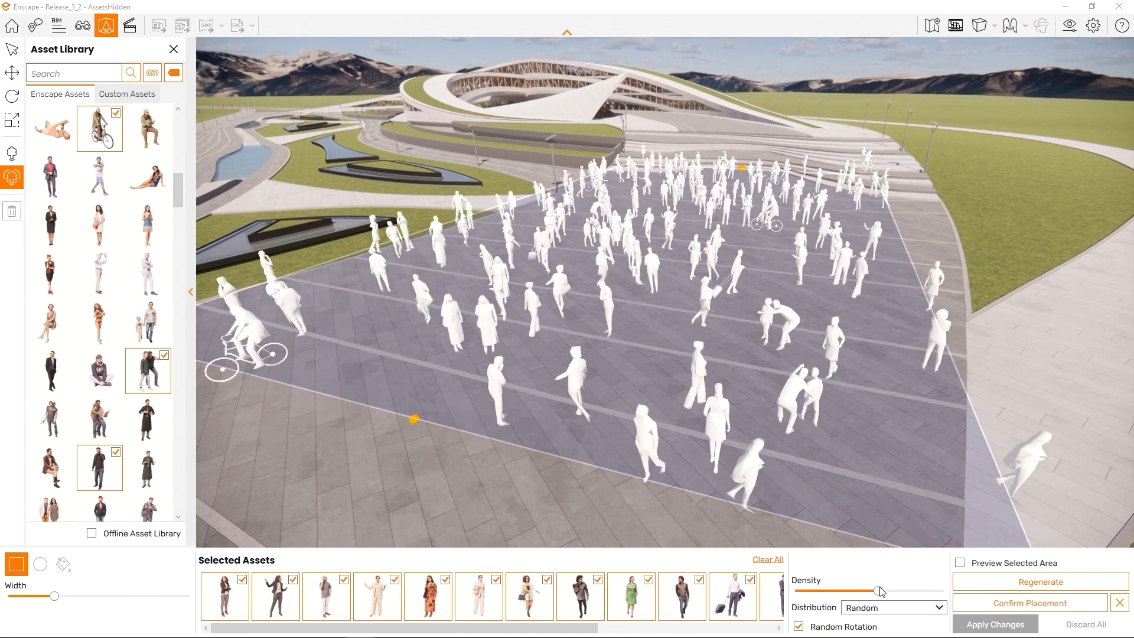
left_click_drag(880, 591, 907, 592)
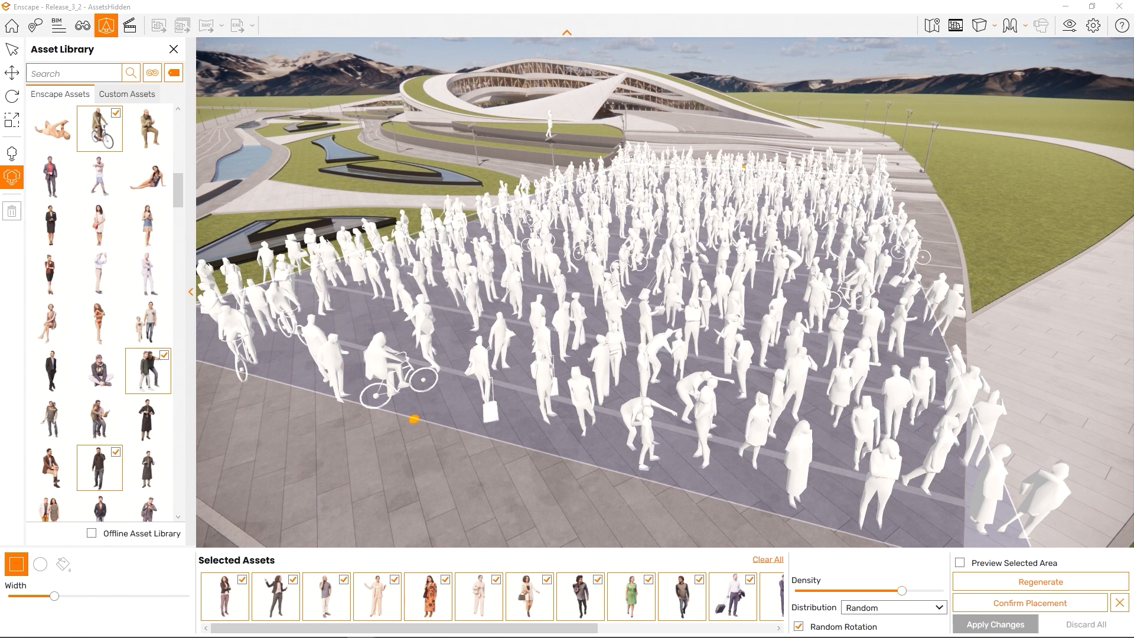
left_click_drag(901, 591, 872, 591)
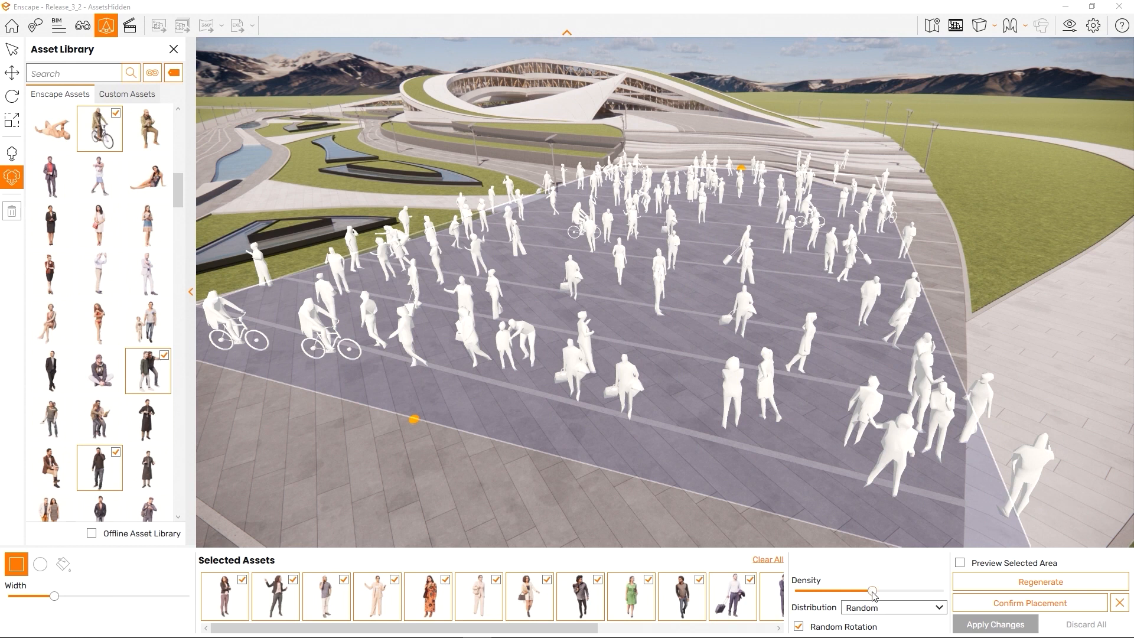
Try Jitter, then set the crowd's Distribution to Uniform and orbit closer to inspect the rows
left_click(918, 615)
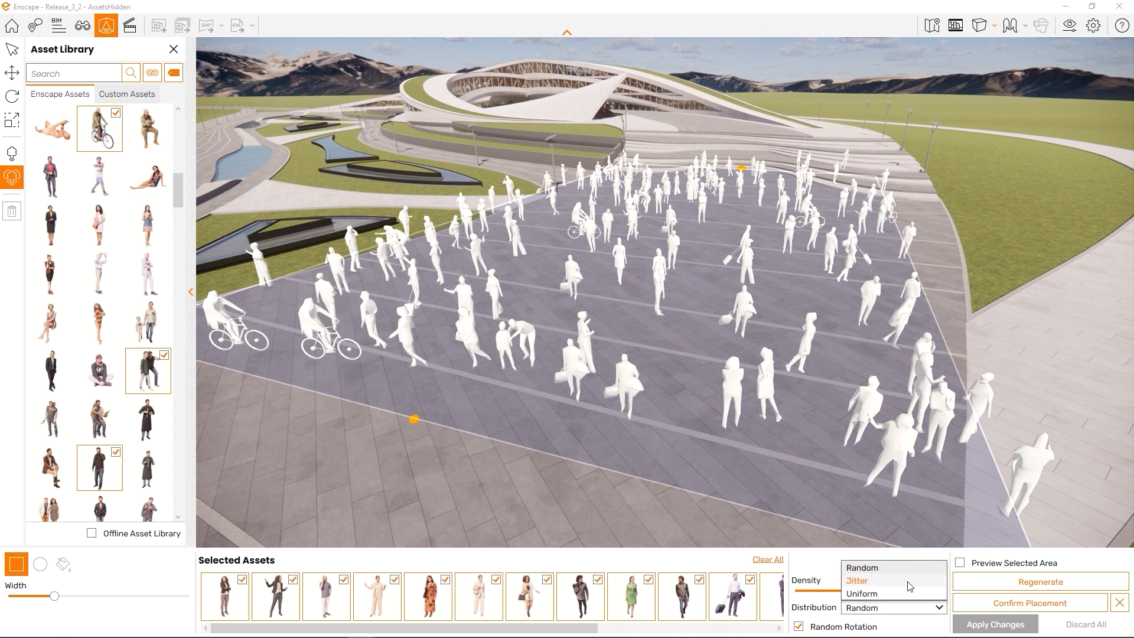
left_click(909, 583)
mouse_move(894, 378)
right_mouse_down()
mouse_move(930, 359)
mouse_move(1109, 345)
mouse_move(895, 388)
right_mouse_up()
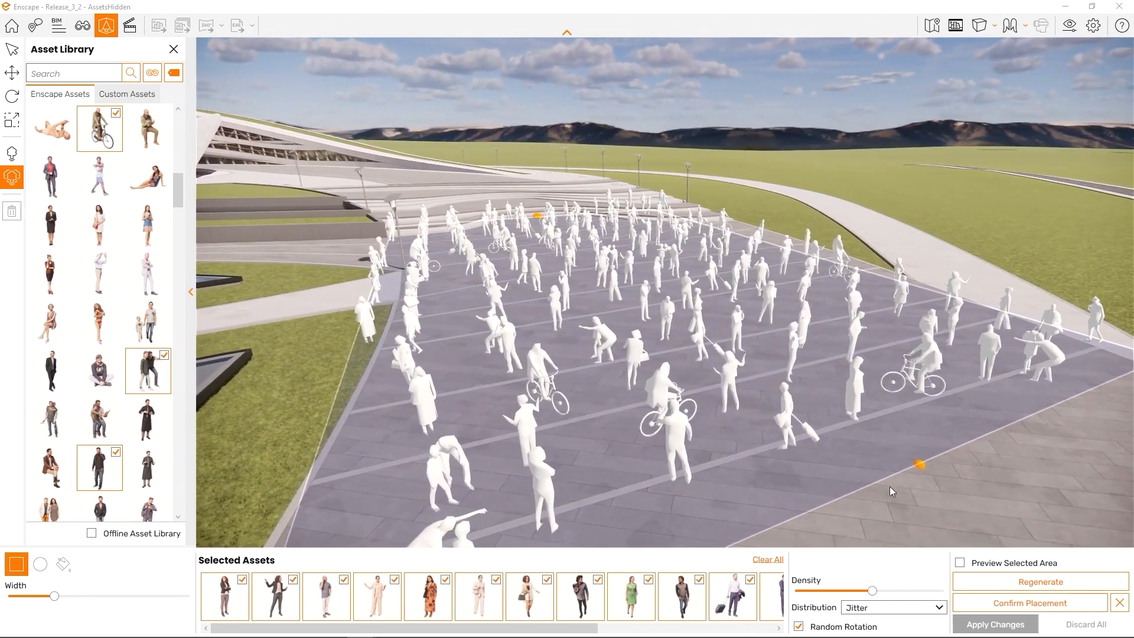
left_click(905, 612)
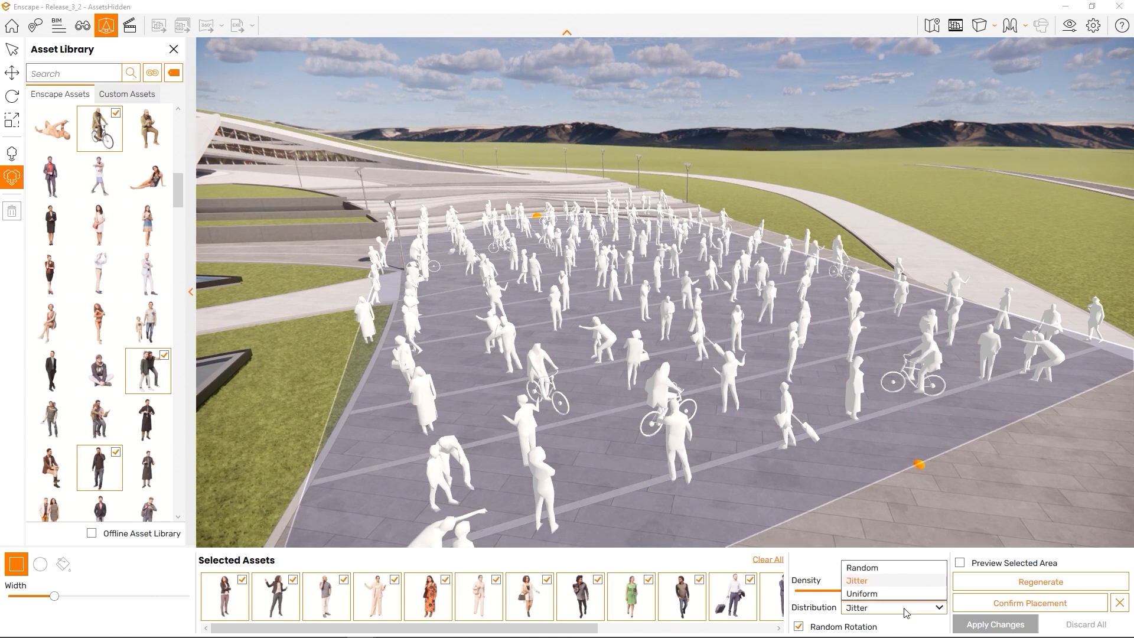
left_click(897, 597)
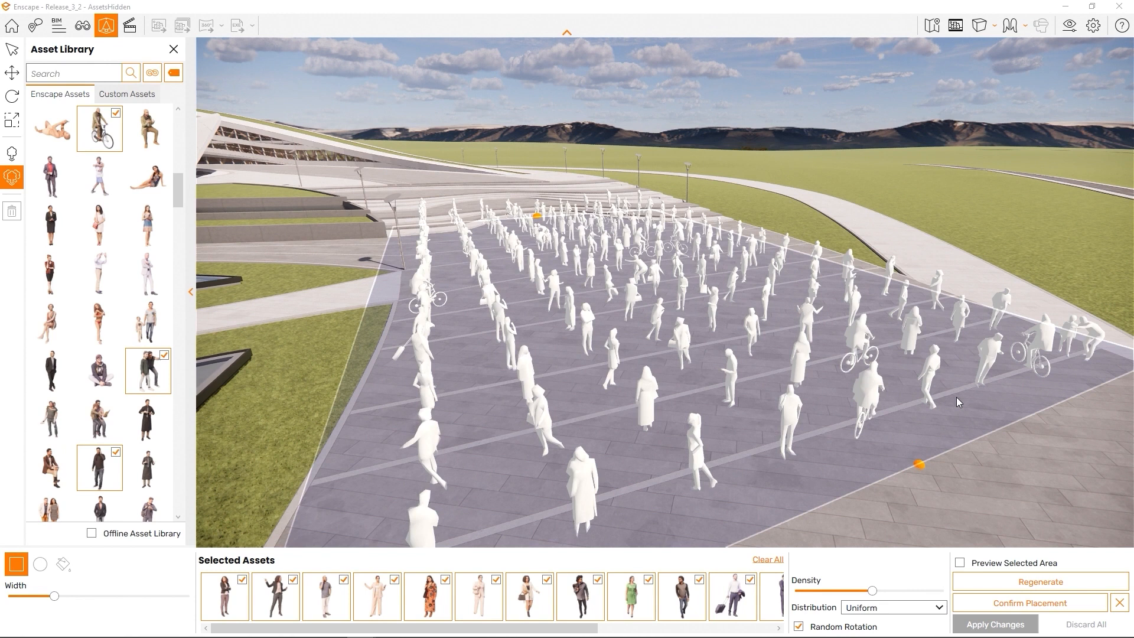
right_click_drag(956, 397, 590, 452)
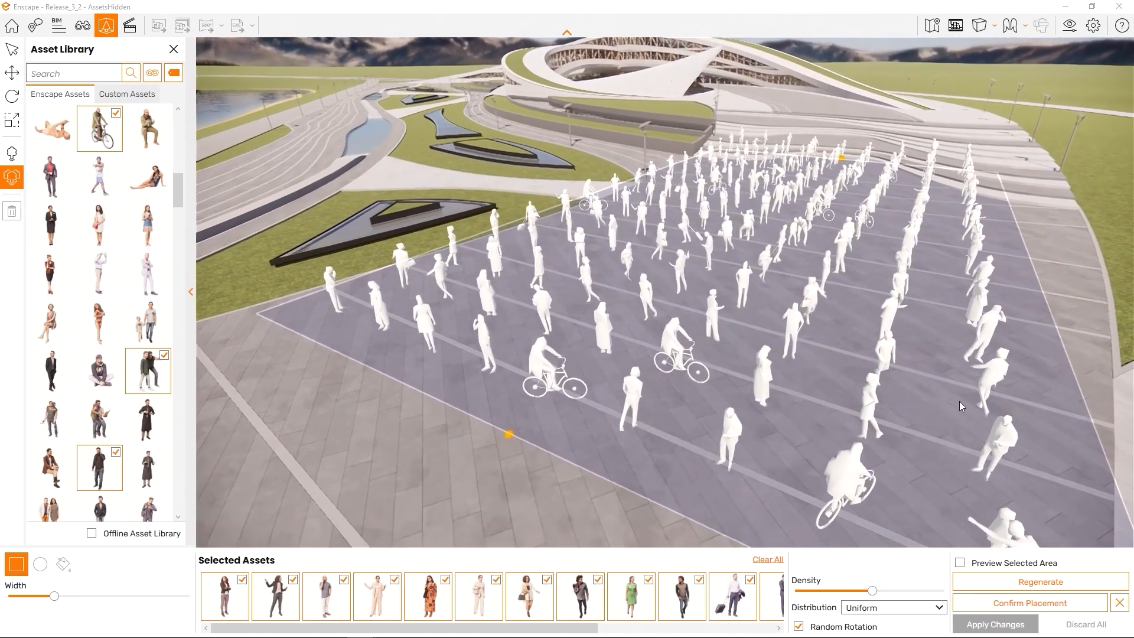
Turn off Random Rotation for the plaza crowd and view it against the horizon
left_click(869, 629)
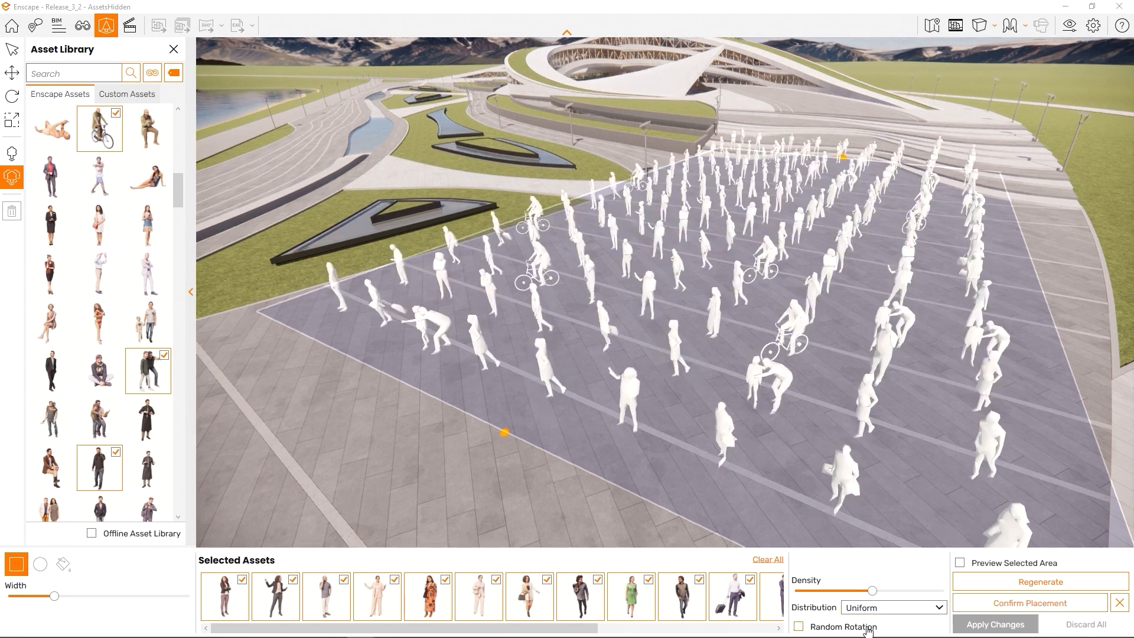
right_click_drag(807, 373, 835, 372)
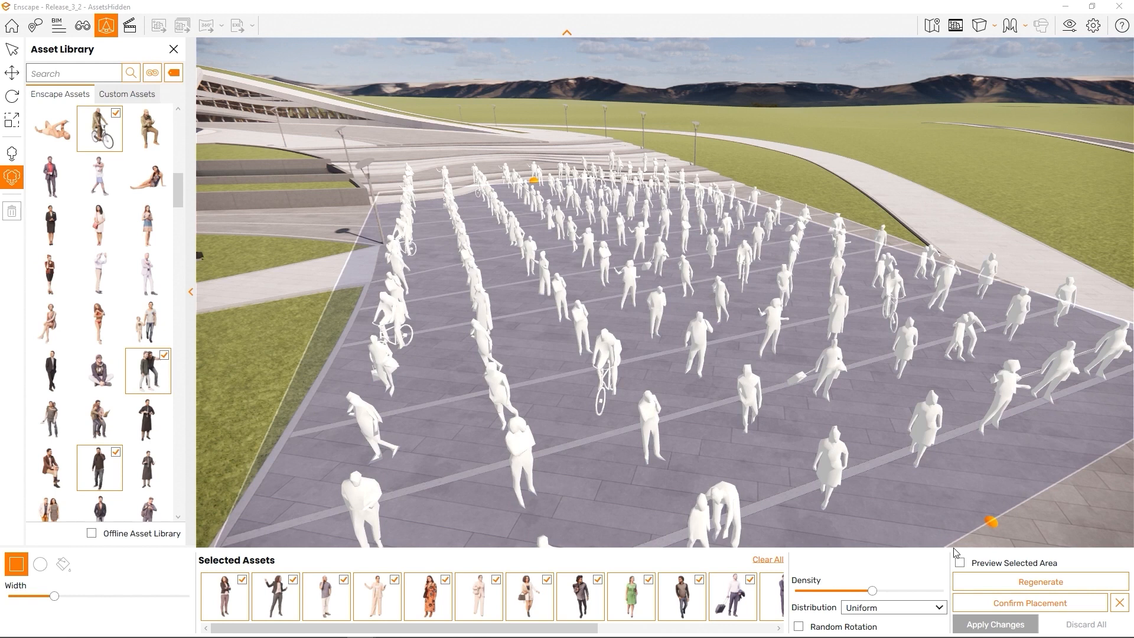
Preview the textured crowd, regenerate it, then confirm the placement and apply changes
left_click(959, 562)
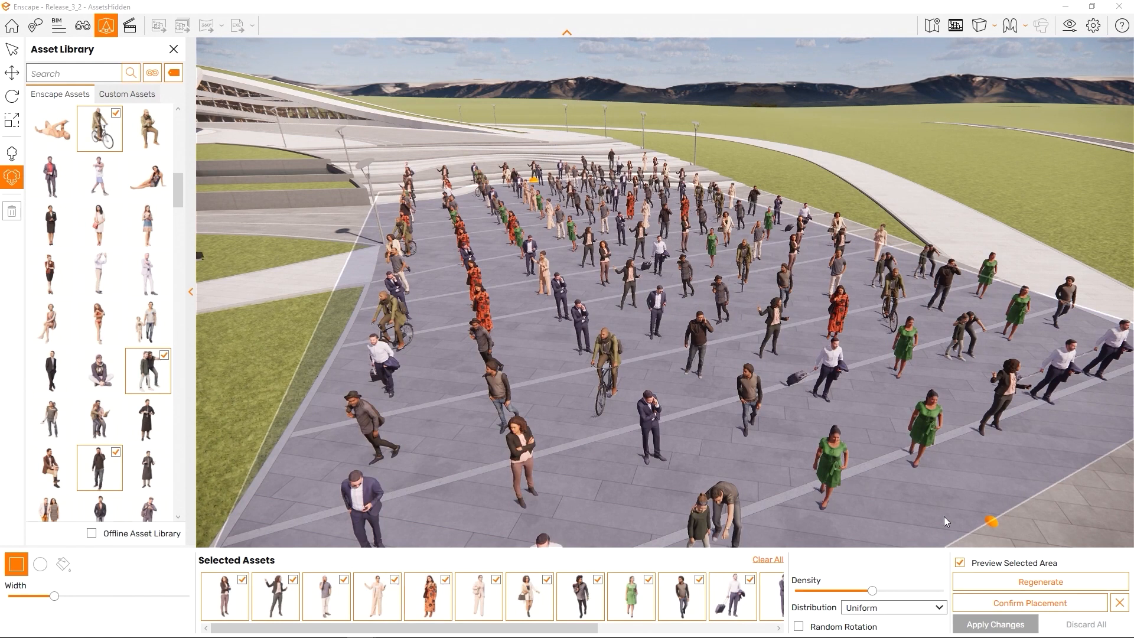
left_click(1014, 580)
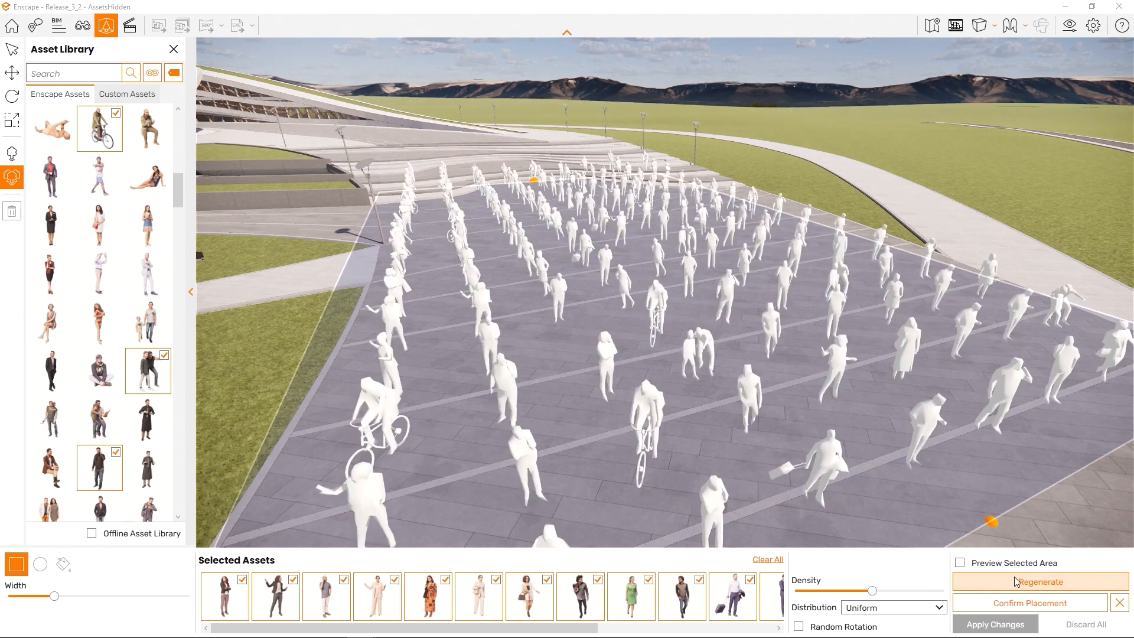
left_click(959, 562)
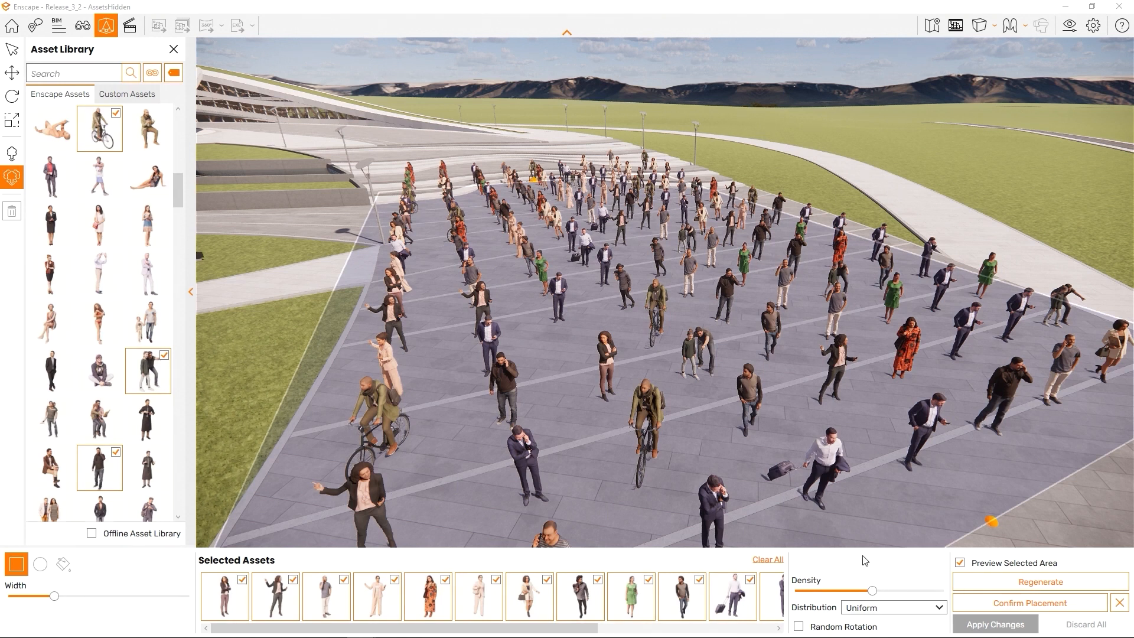
left_click(1001, 605)
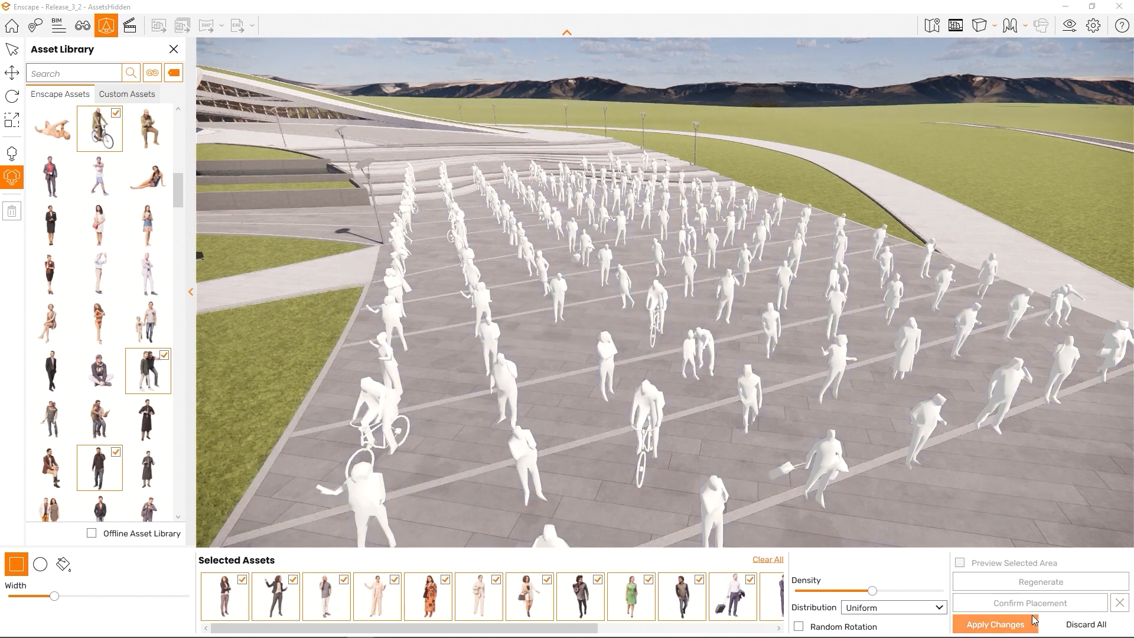
left_click(1021, 630)
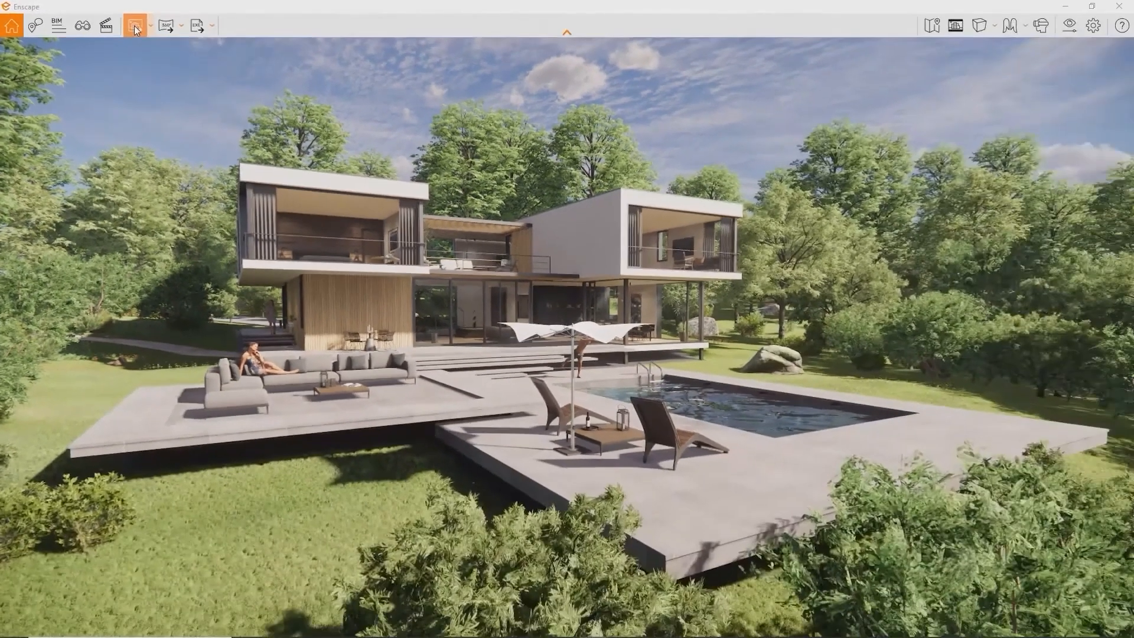
Save a screenshot of the villa view to the Desktop under the default name
left_click(135, 27)
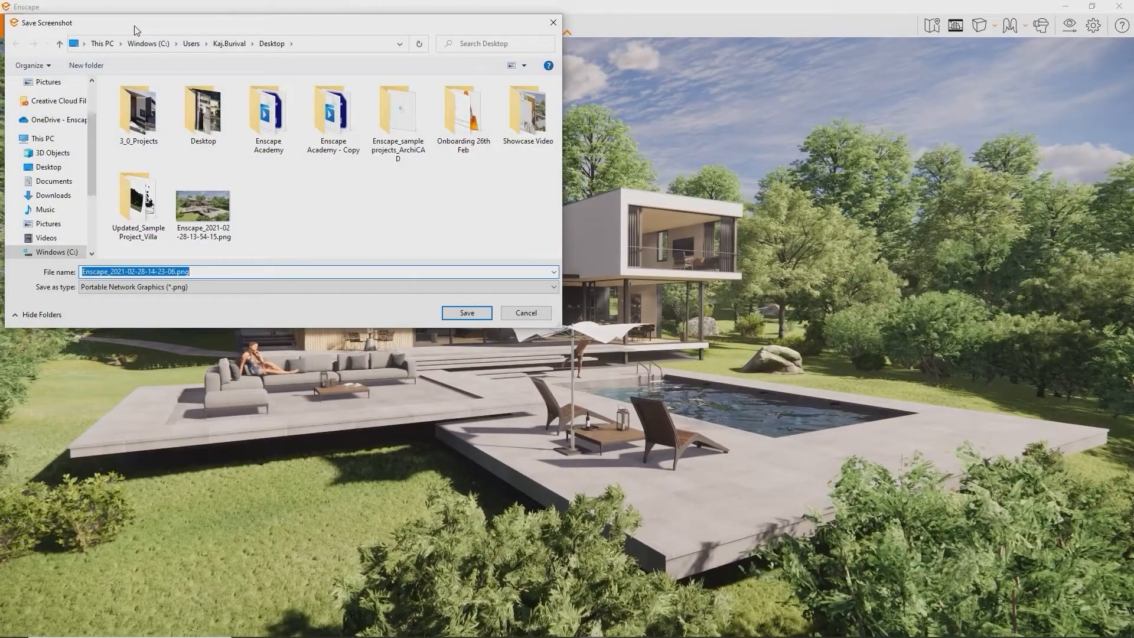
key("Return")
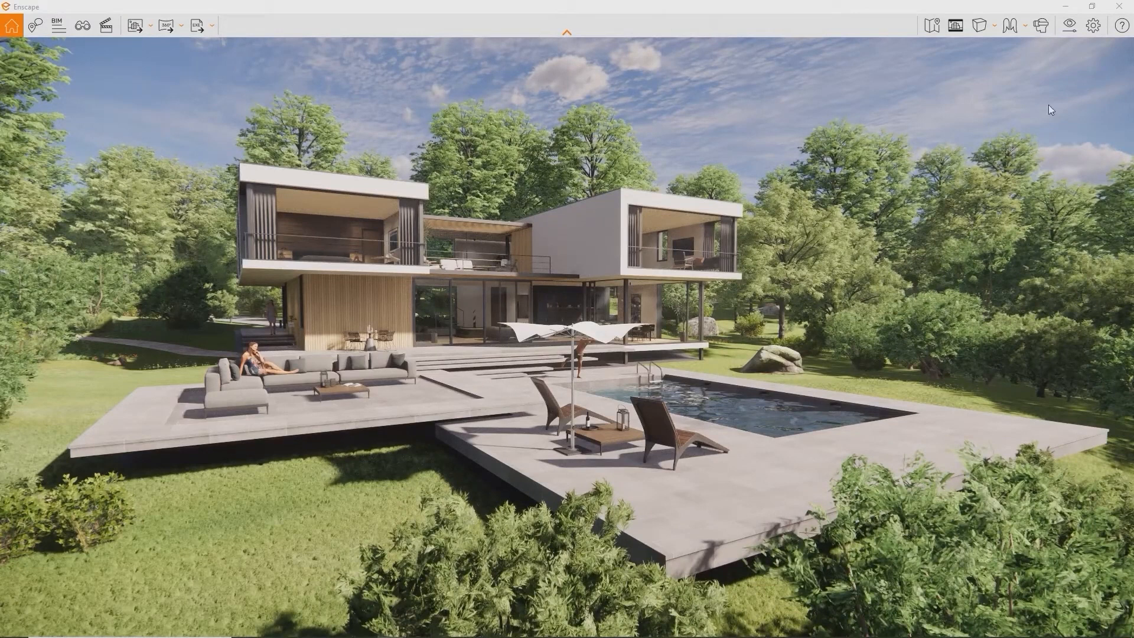
In the Output settings, try Ultra HD, then switch the resolution to Custom
left_click(1075, 34)
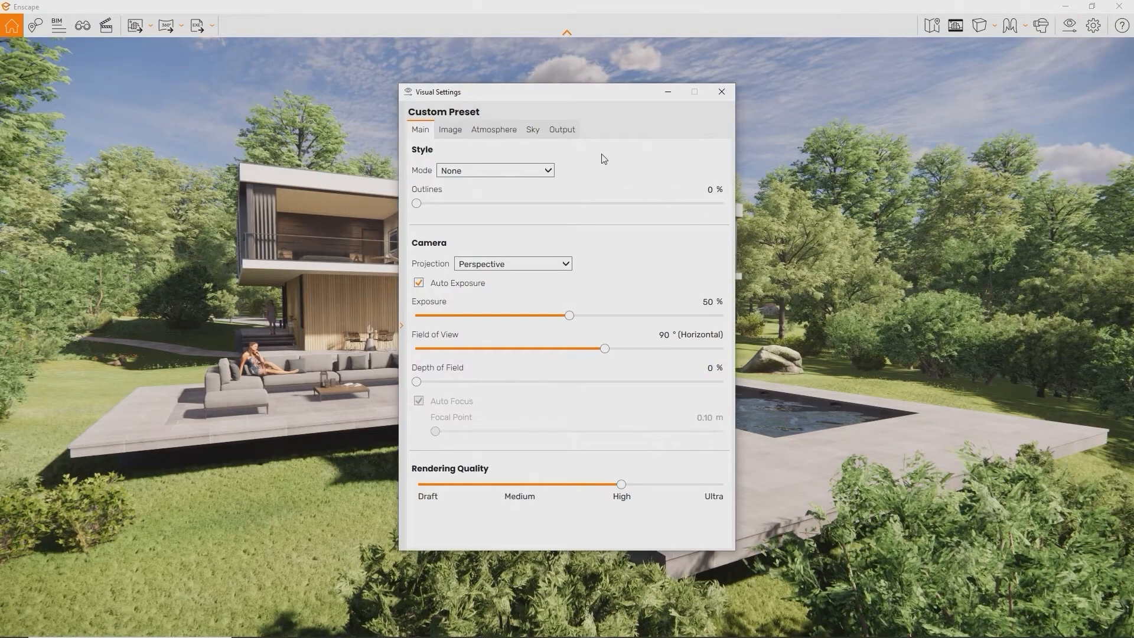
left_click(573, 134)
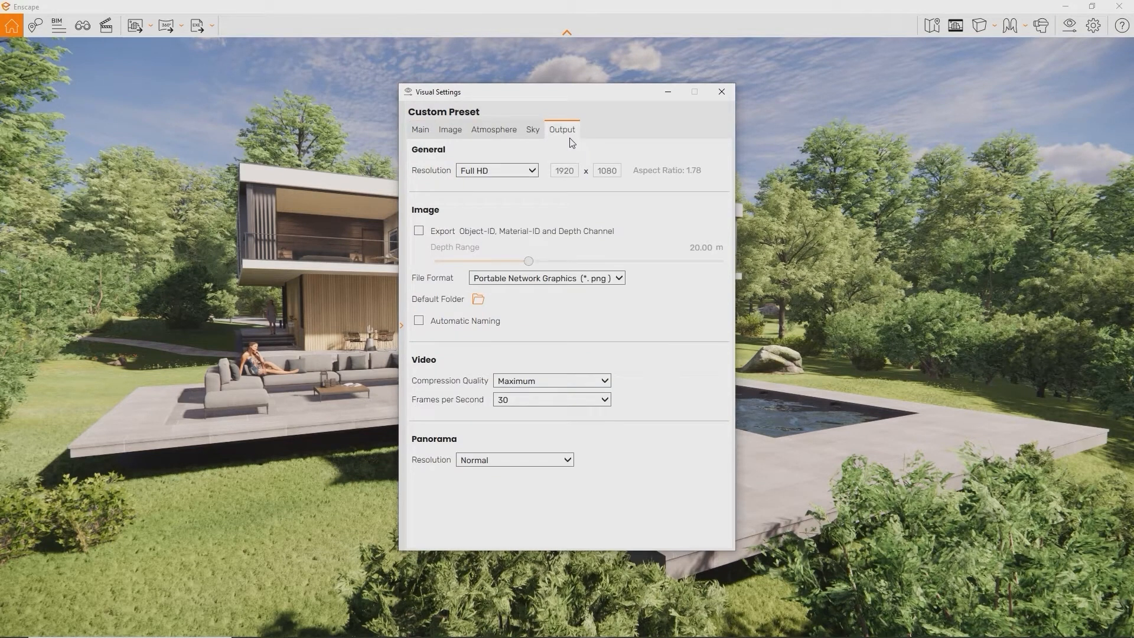
left_click(532, 171)
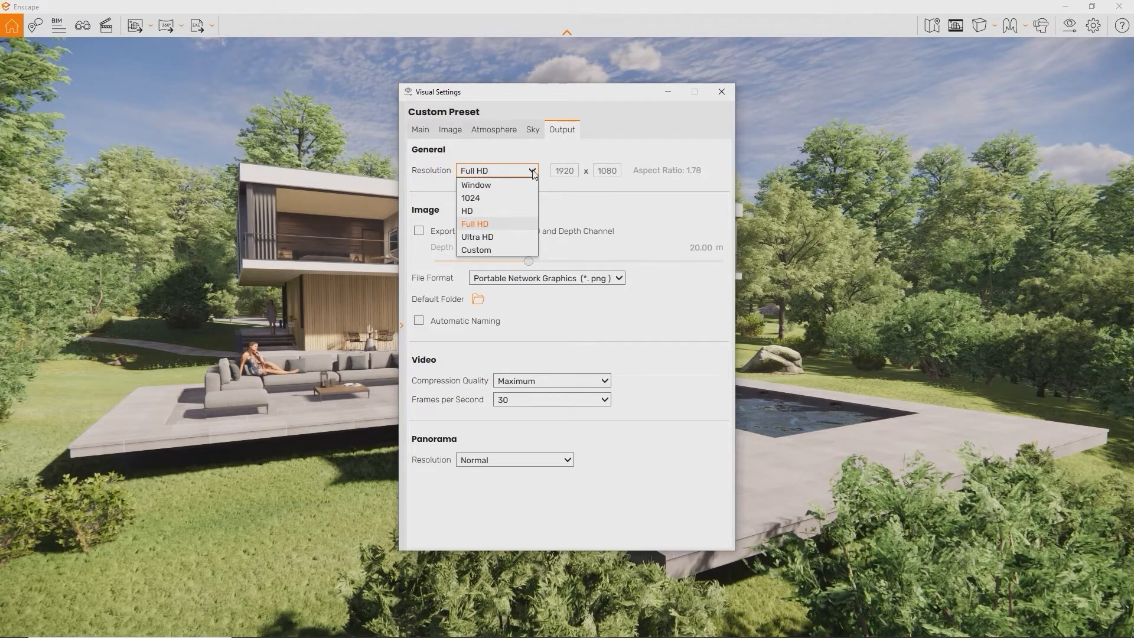
left_click(533, 171)
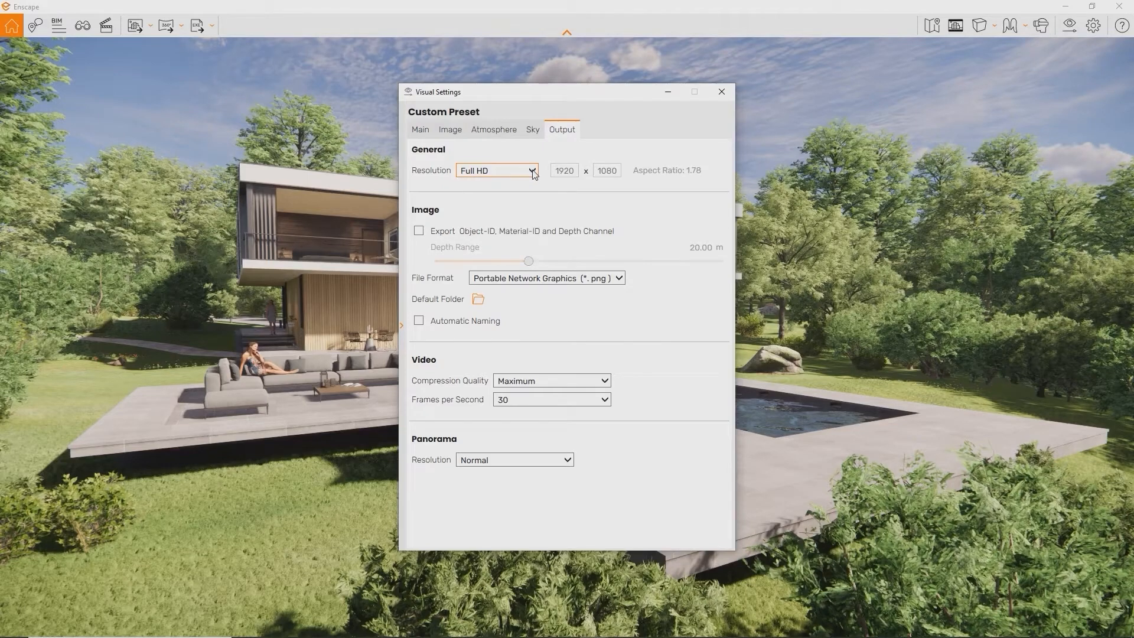
left_click(533, 171)
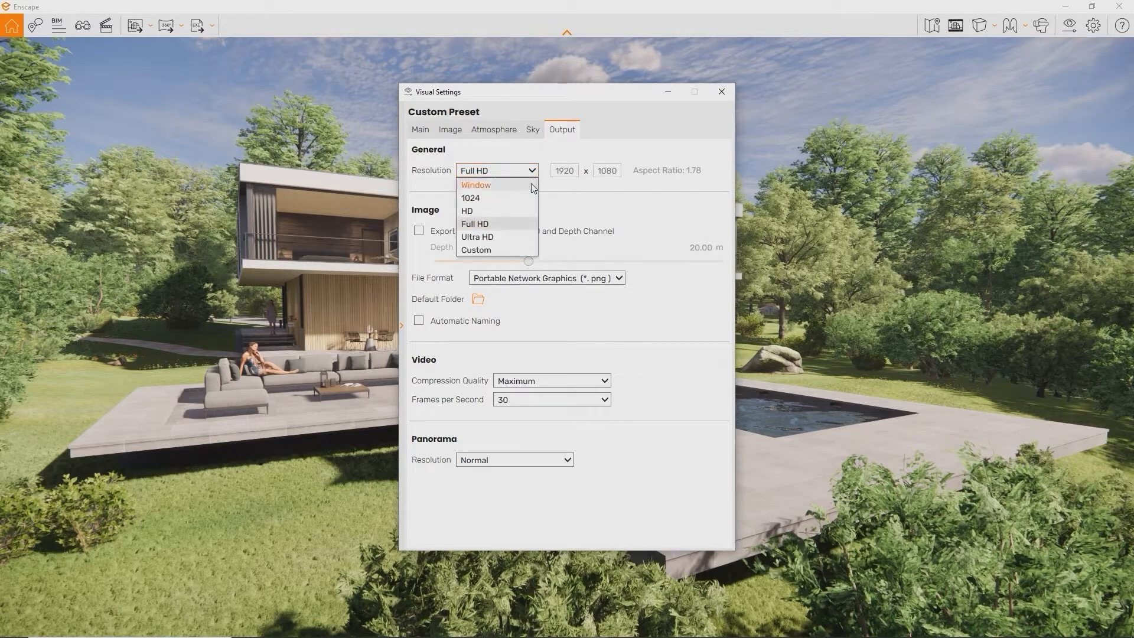
left_click(527, 238)
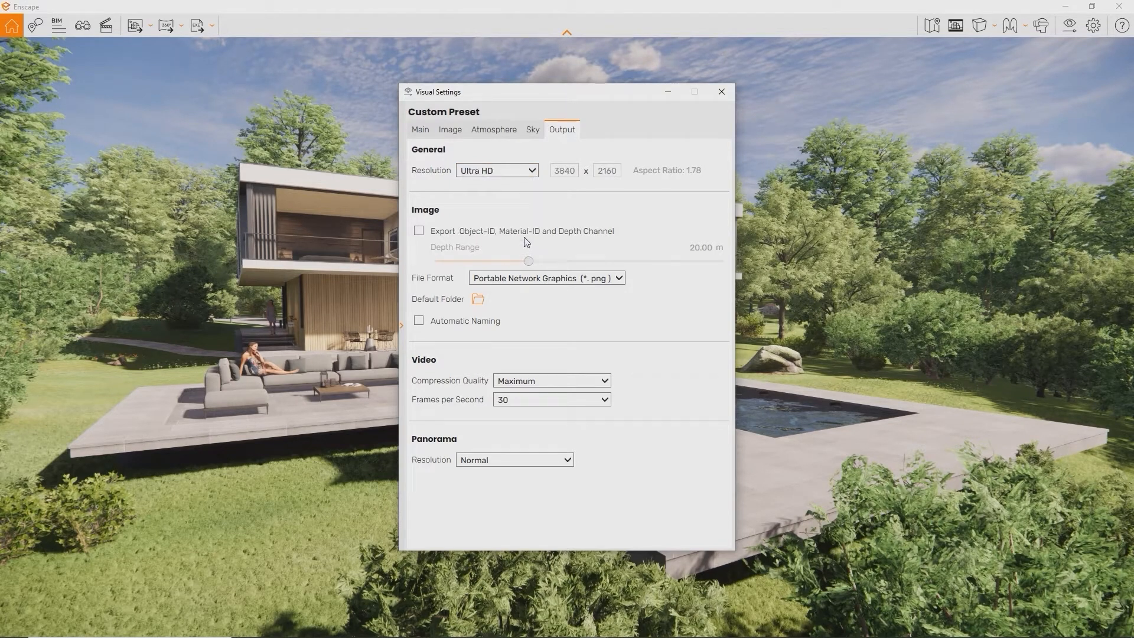
left_click(534, 171)
left_click(524, 248)
Enter a custom 1080 × 1920 portrait resolution and close Visual Settings
left_click_drag(575, 172, 551, 173)
key("BackSpace")
type("1080")
double_click(602, 172)
type("1920")
left_click(721, 91)
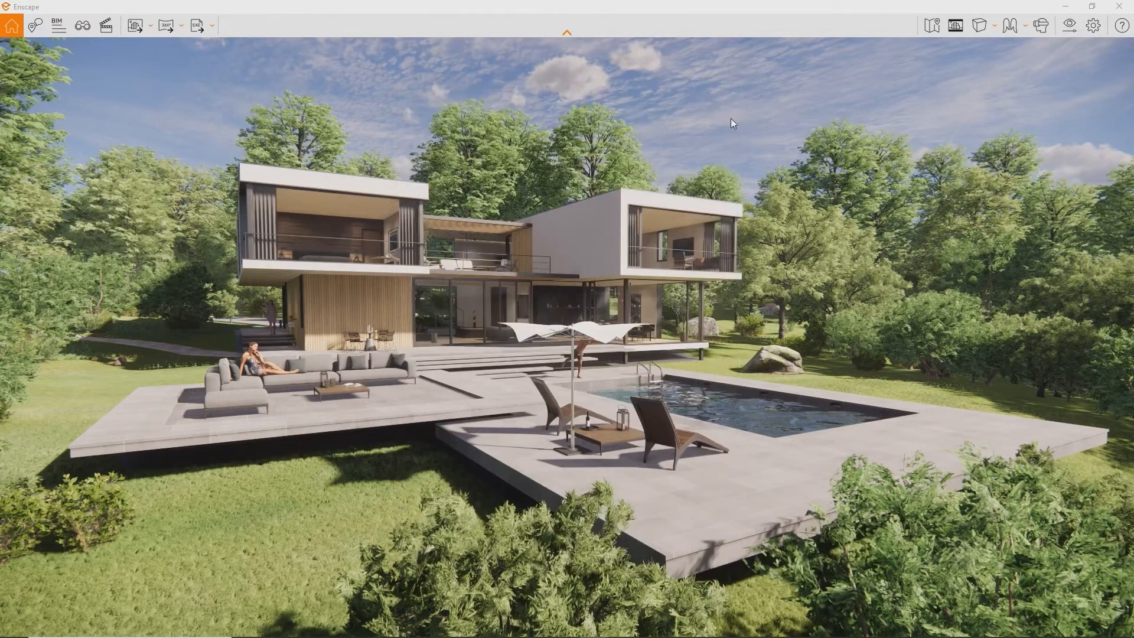
Turn on Safe Frame and fly toward and back from the pool loungers to check framing
left_click(954, 26)
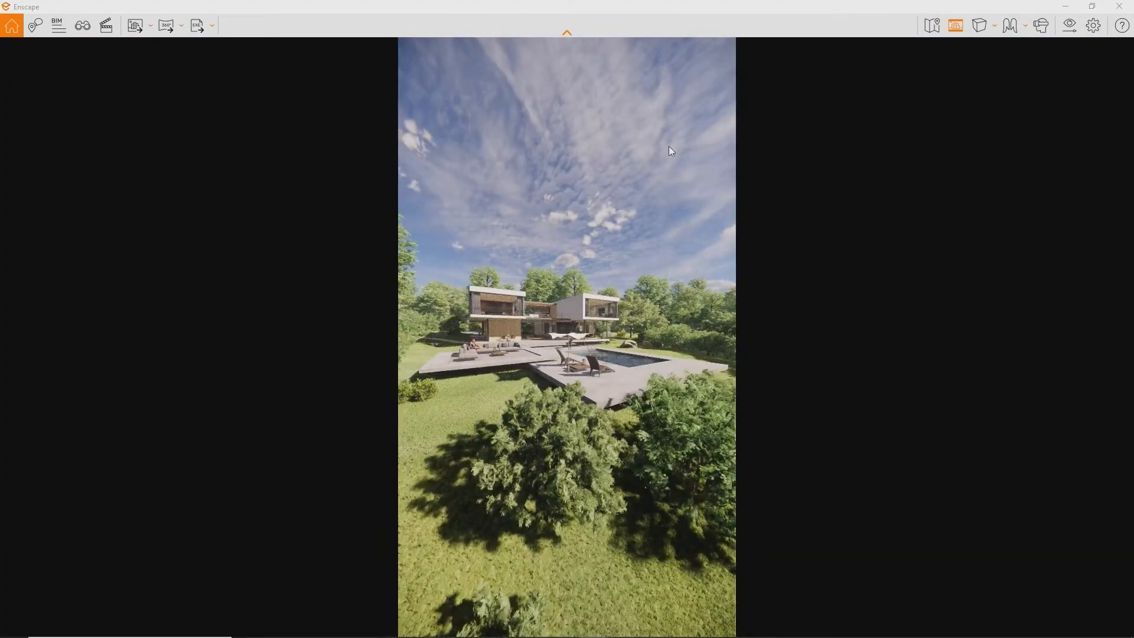
key("w")
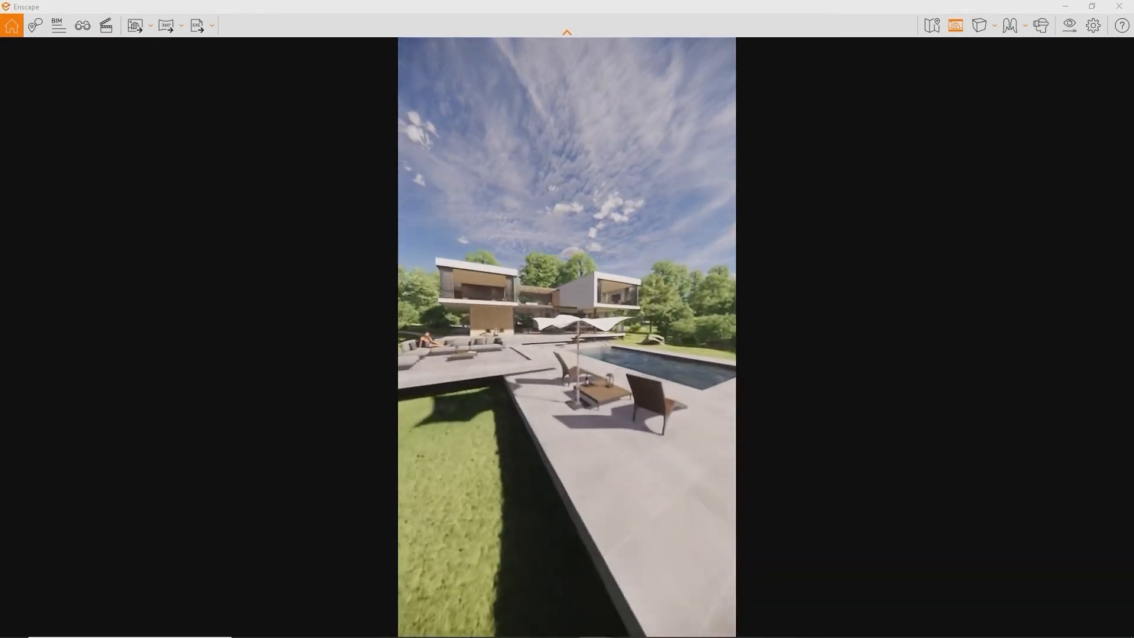
key("s")
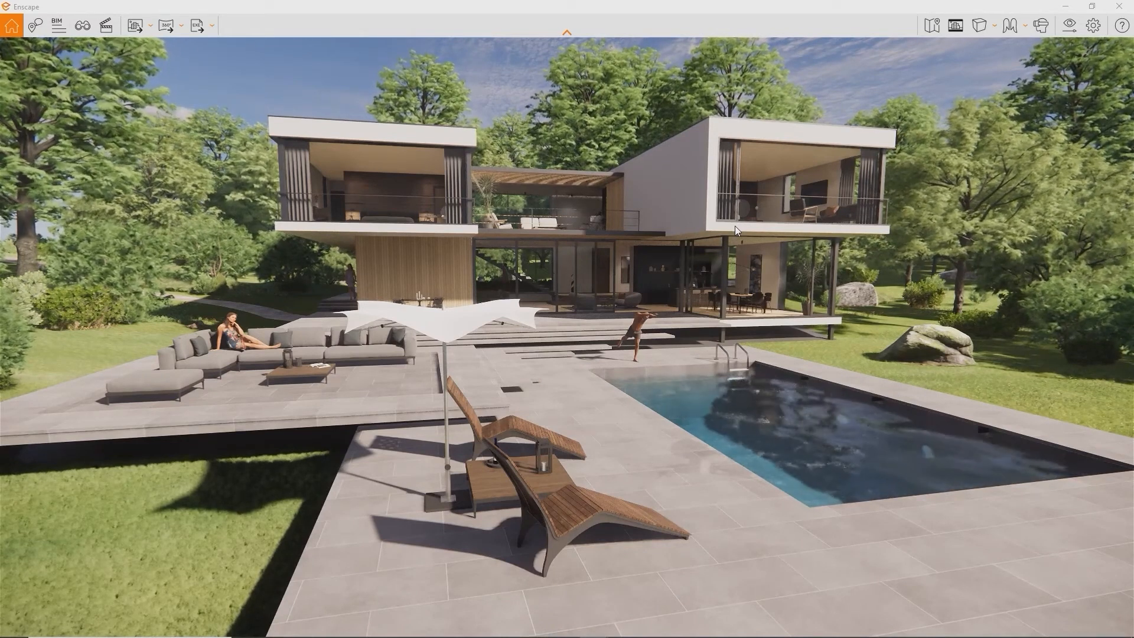
Change the screenshot hotkey to Shift + F10 in the Input settings
left_click(1095, 35)
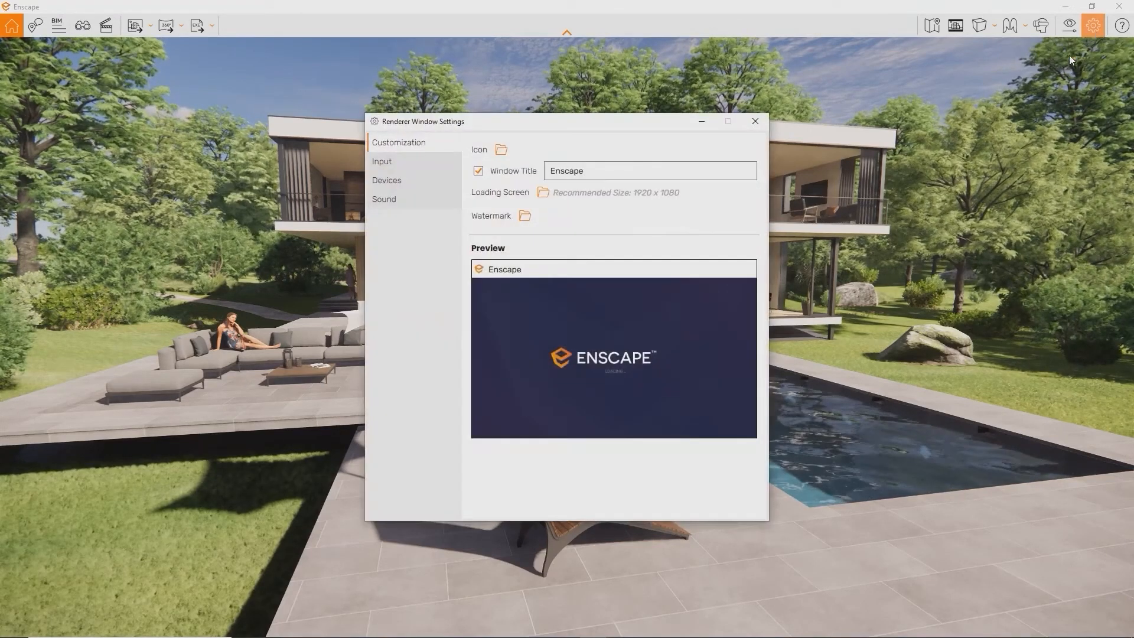
left_click(420, 161)
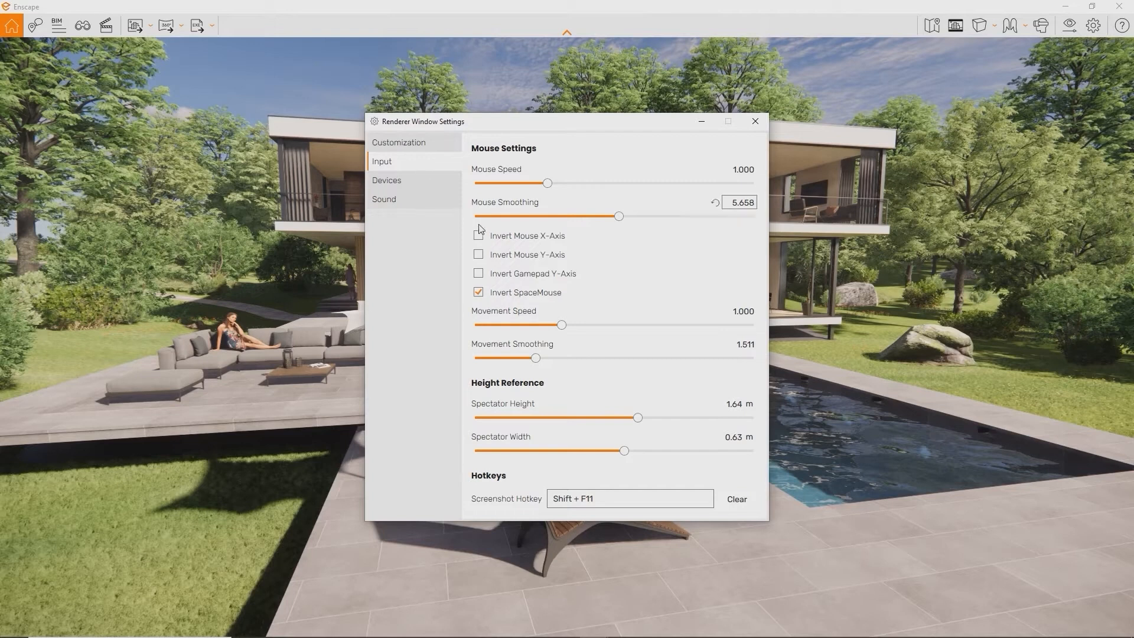
mouse_move(579, 501)
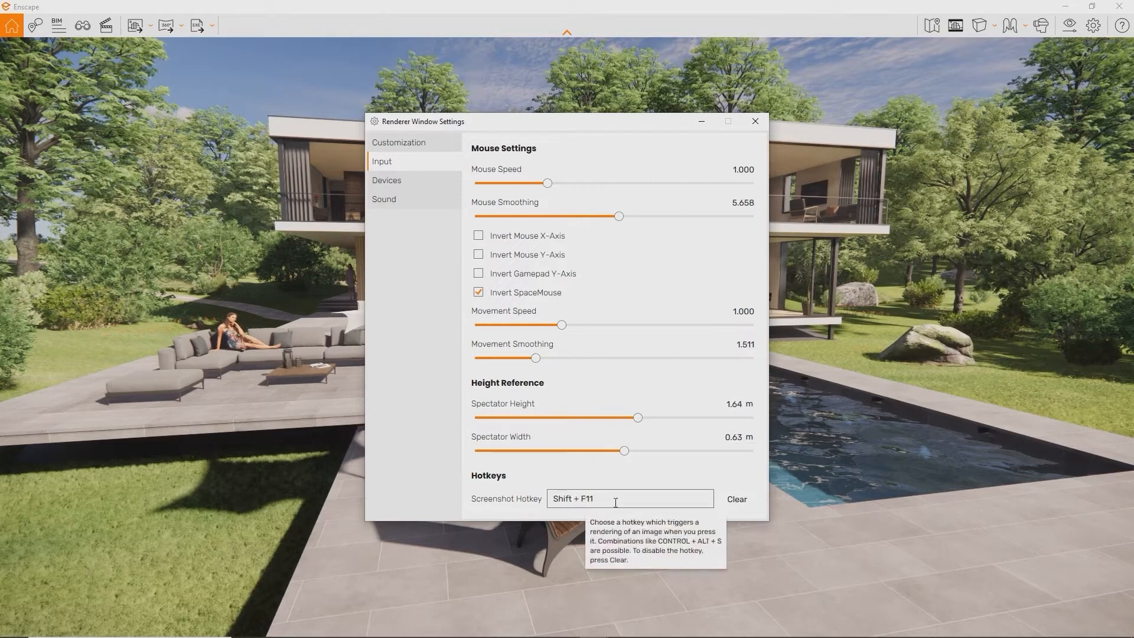
left_click(615, 503)
key("shift+F10")
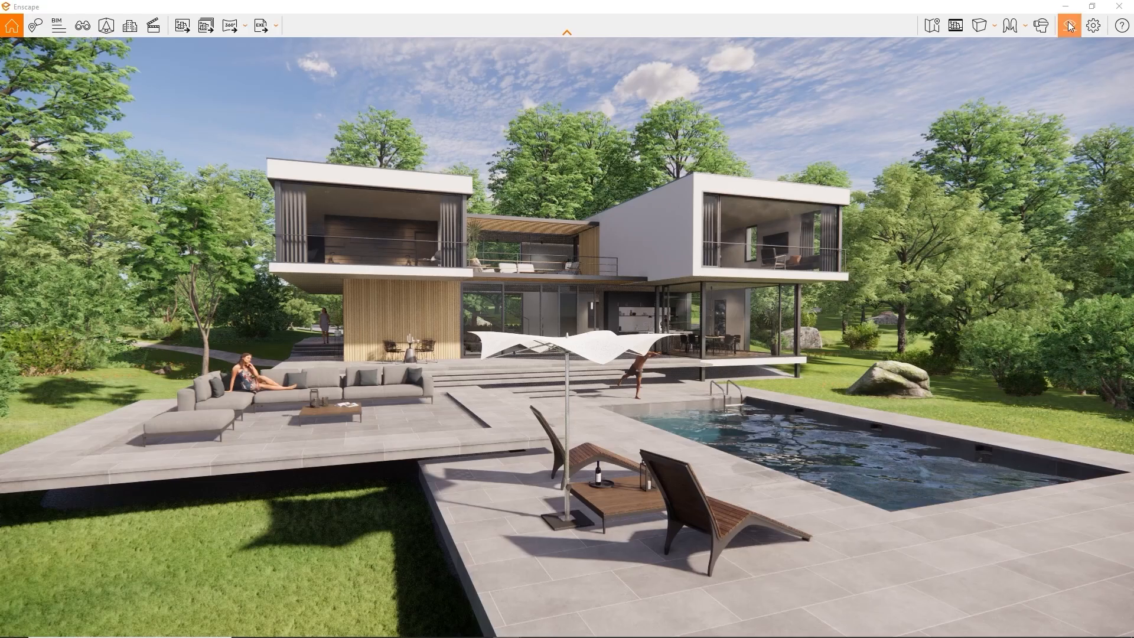
left_click(1069, 25)
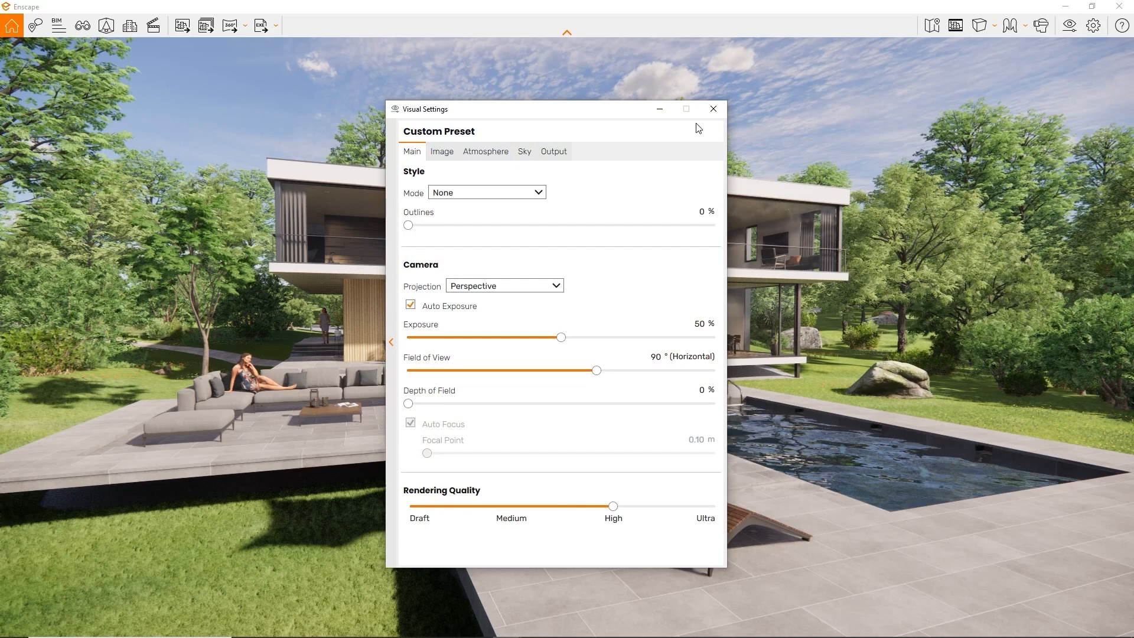
Check the export folder and automatic file naming options, leaving them unchanged
left_click(562, 158)
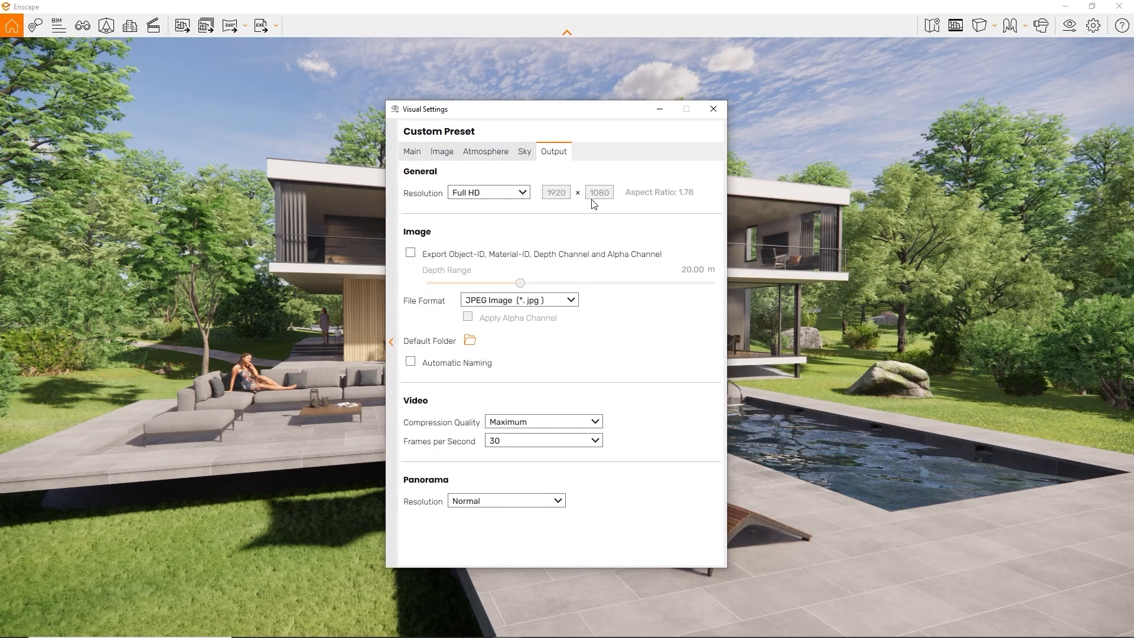
left_click(470, 340)
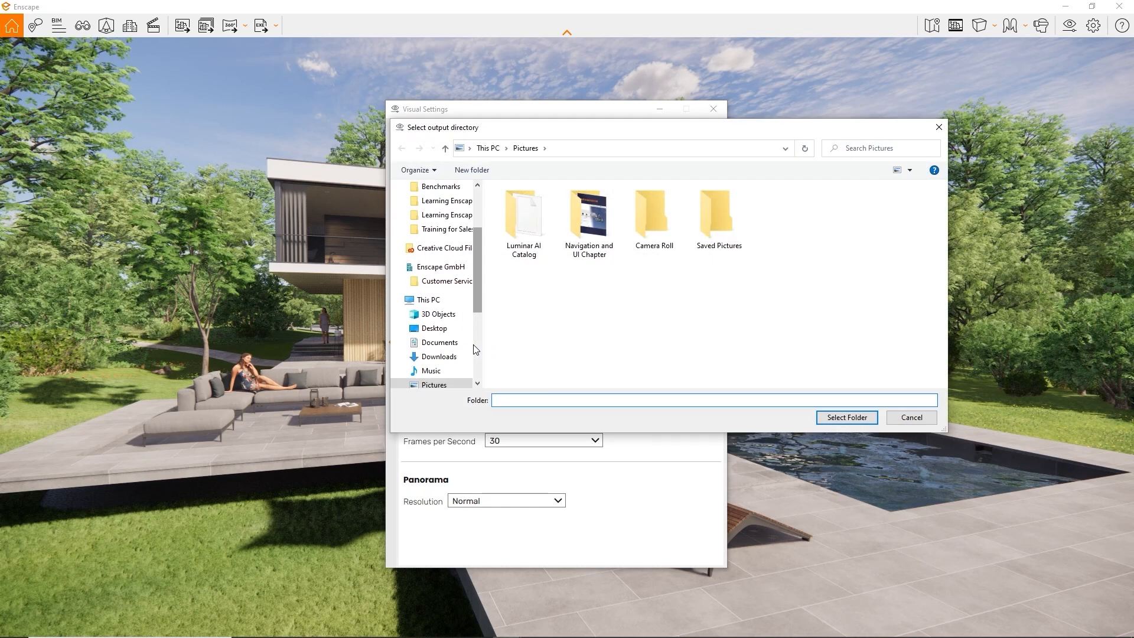
left_click(939, 127)
left_click(432, 367)
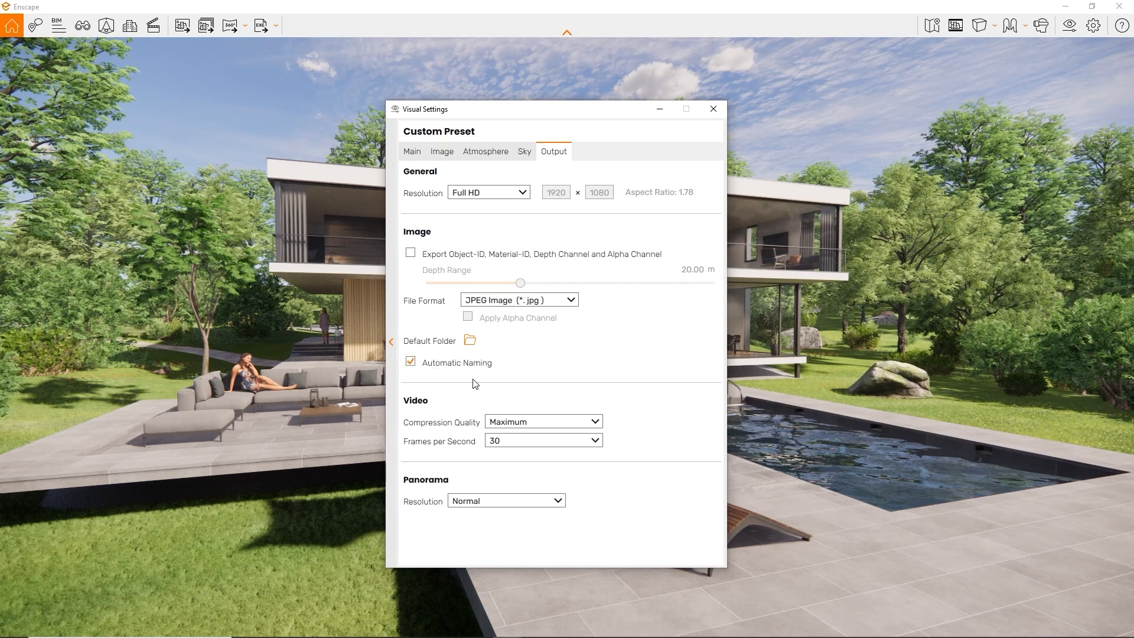
left_click(453, 369)
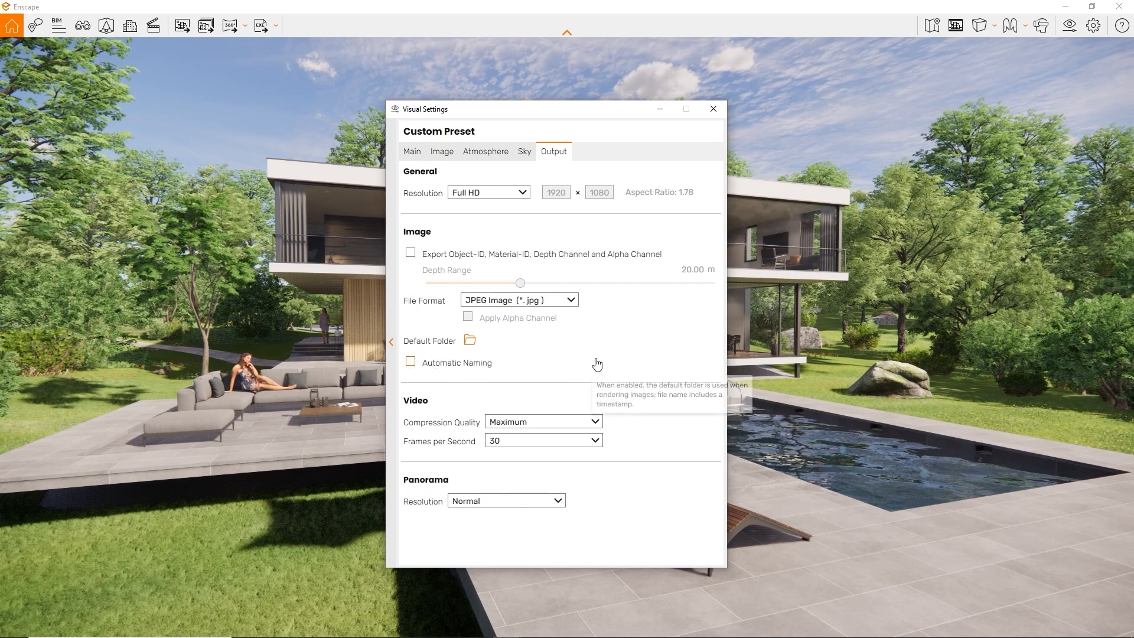
Set the image file format to PNG and export an image of the villa view
left_click(571, 300)
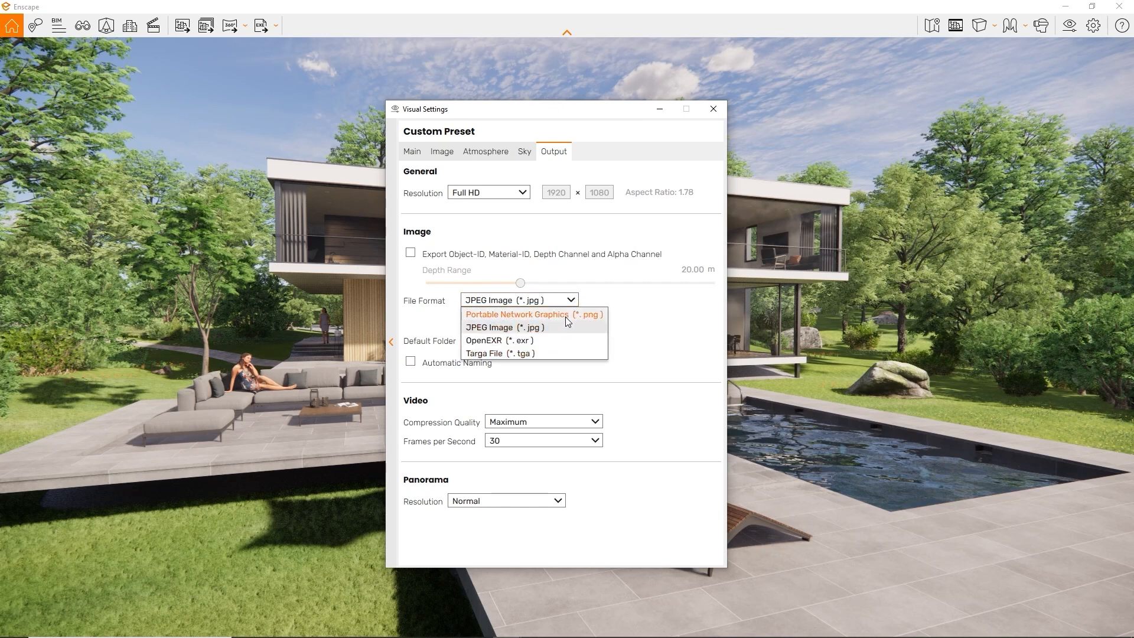
left_click(566, 316)
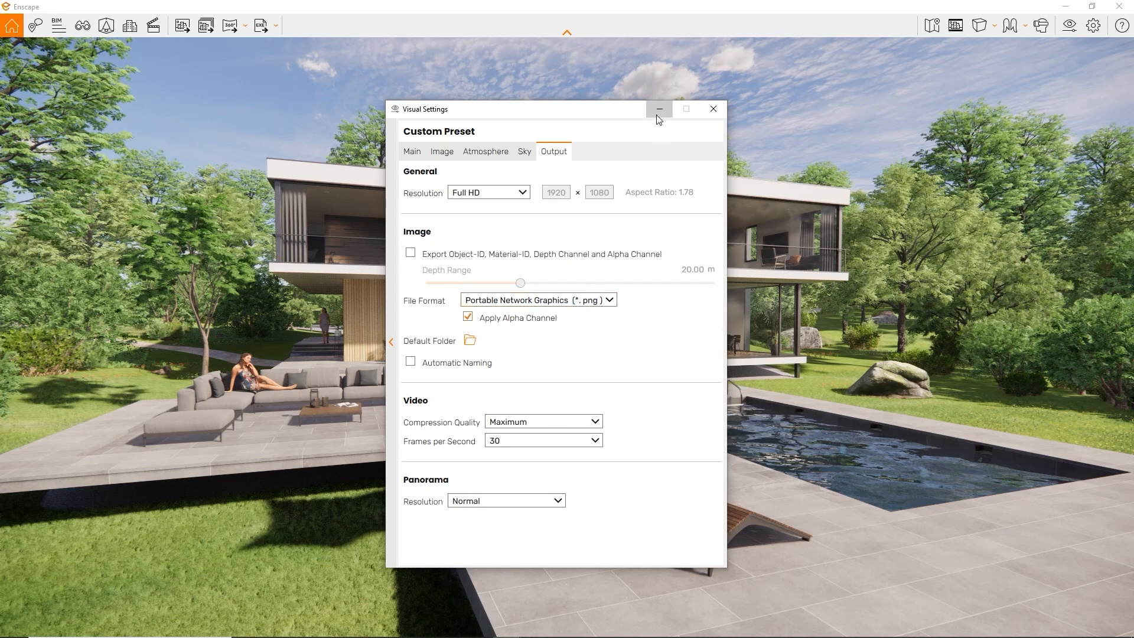
left_click(657, 115)
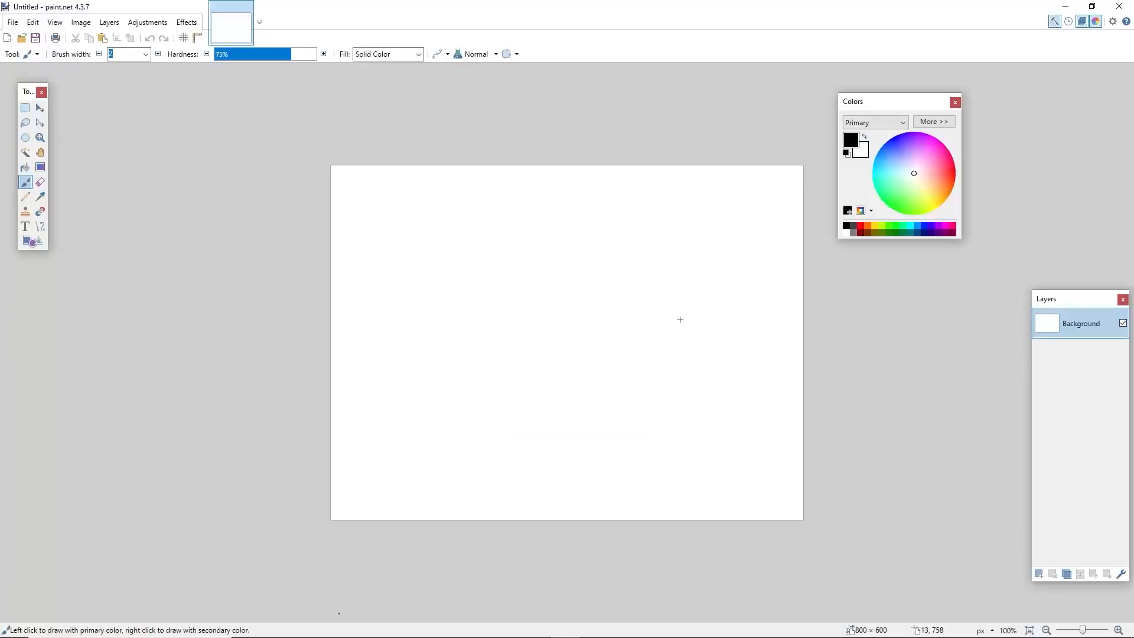
Add the exported PNG as a layer in paint.net and fill the layer beneath with black to reveal the transparent sky
left_click_drag(678, 319, 683, 325)
left_click(622, 373)
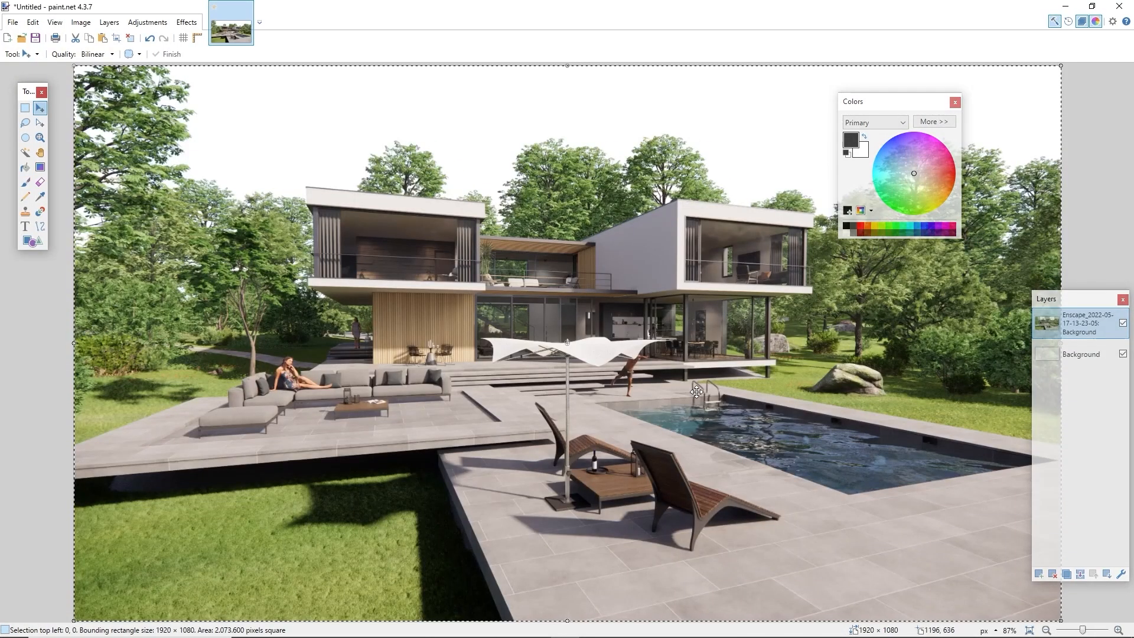
left_click(1081, 354)
left_click(1054, 576)
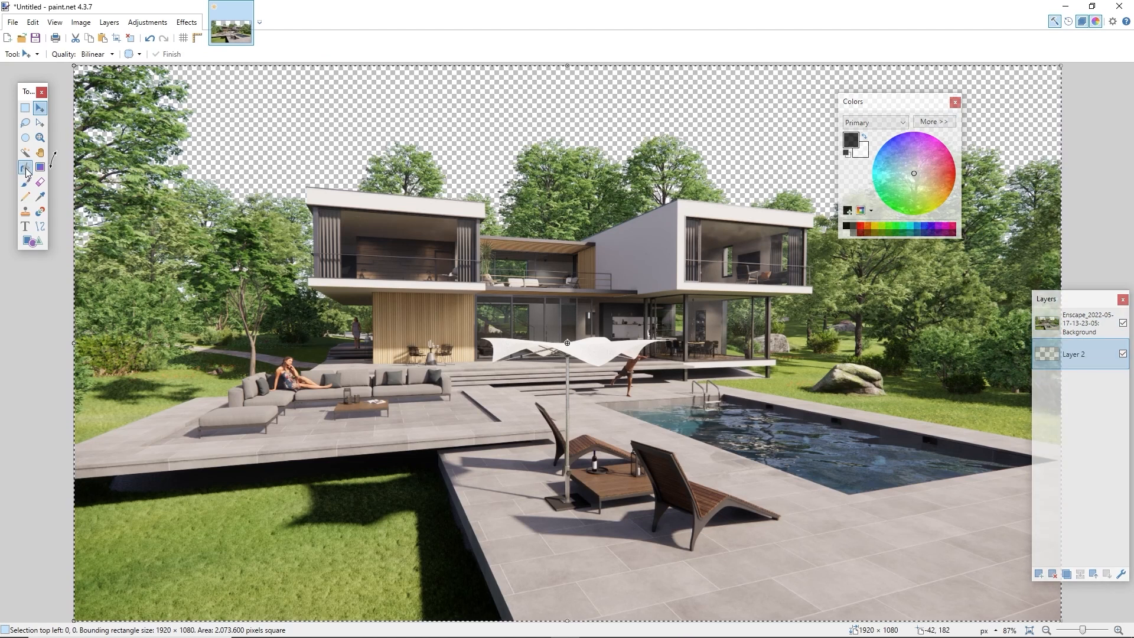
left_click(25, 168)
left_click(563, 124)
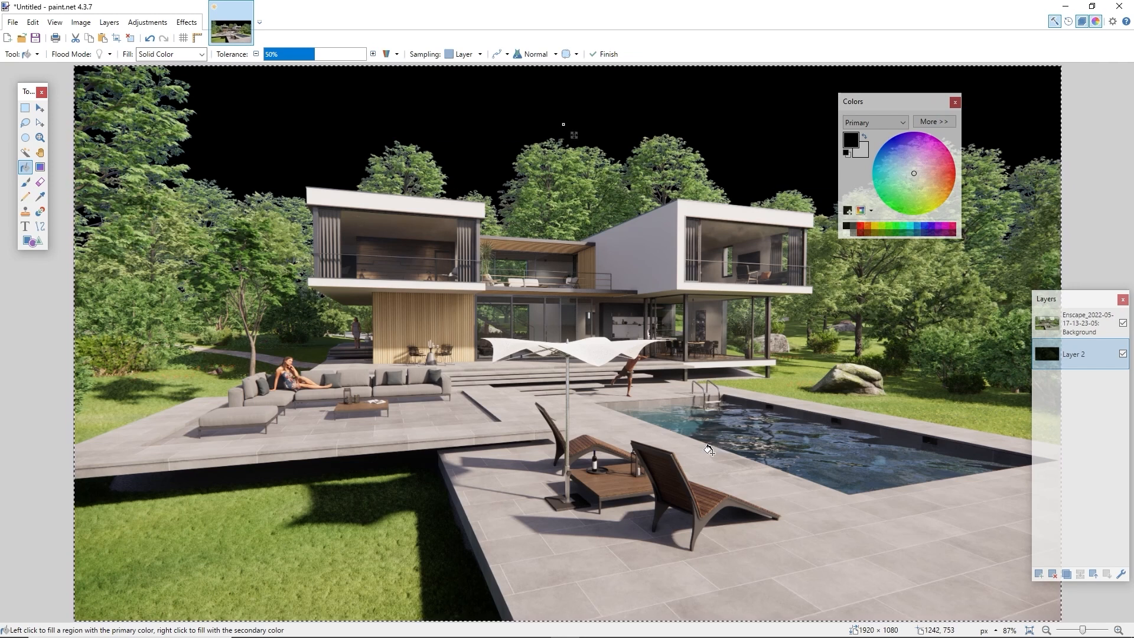
left_click(1065, 6)
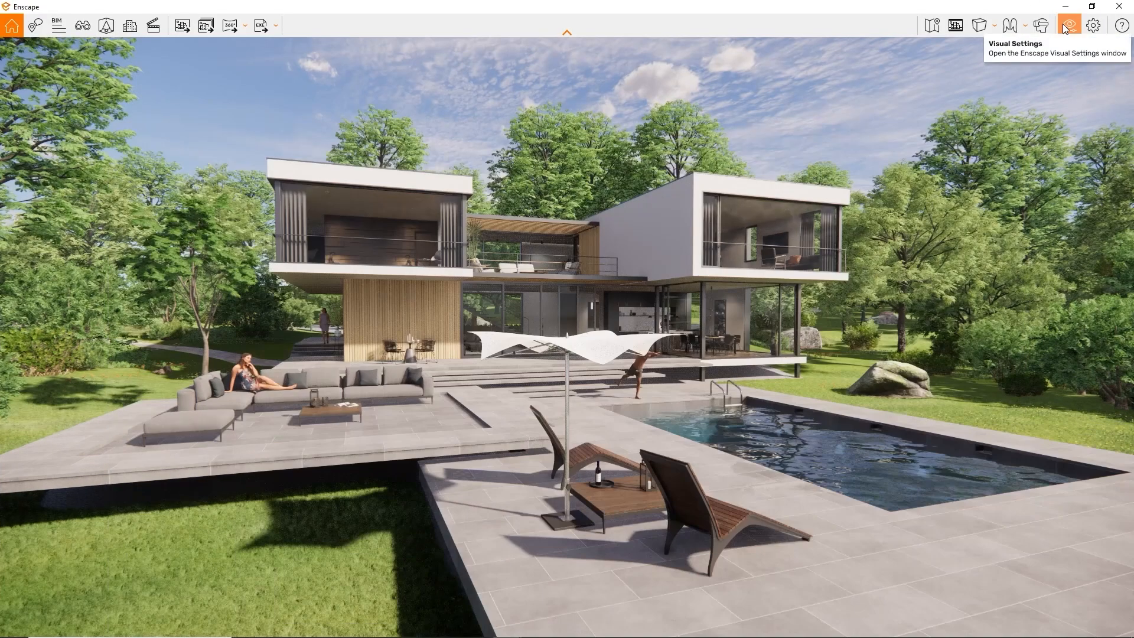
Enable Object-ID, Material-ID, depth and alpha exports with a 73.95 m depth range, then save an image
left_click(1063, 25)
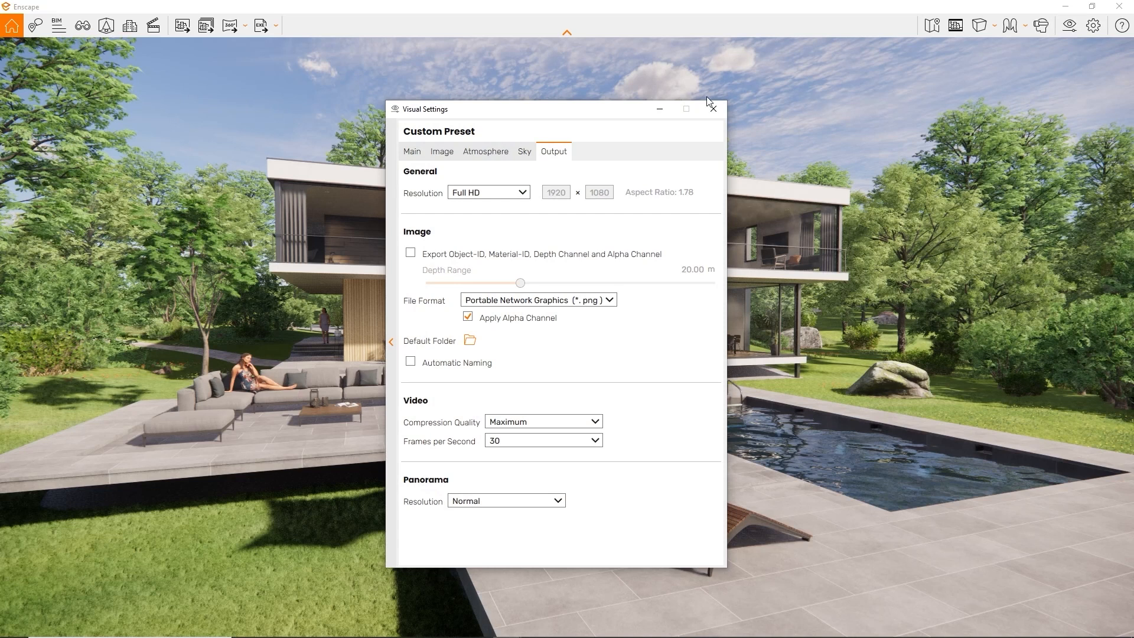
left_click(410, 253)
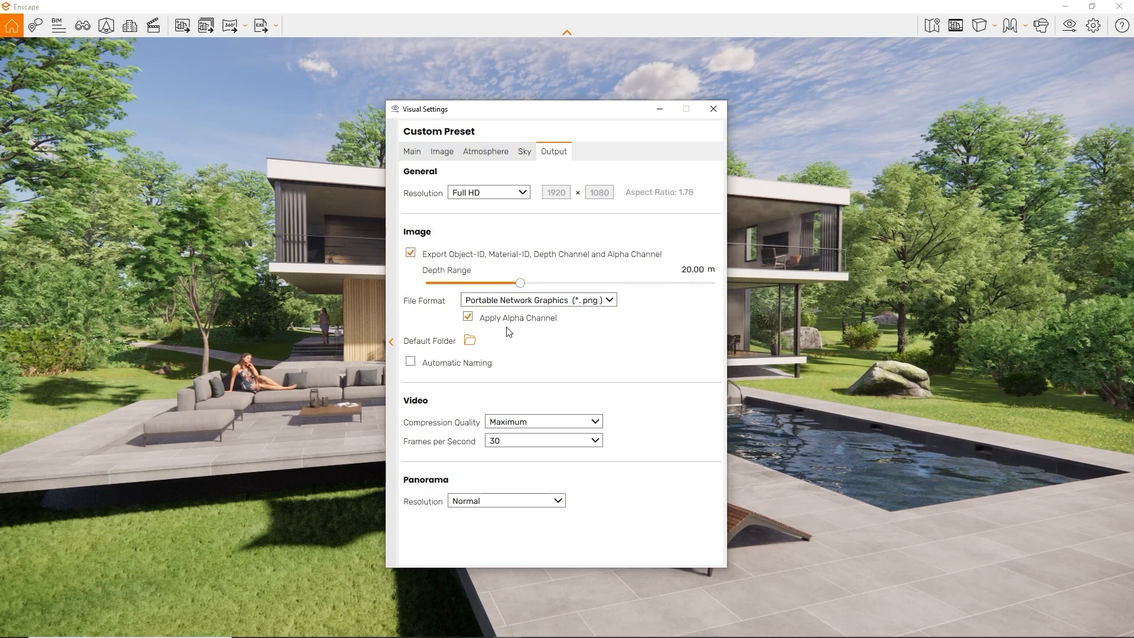
left_click_drag(520, 282, 563, 288)
left_click(183, 27)
left_click(467, 312)
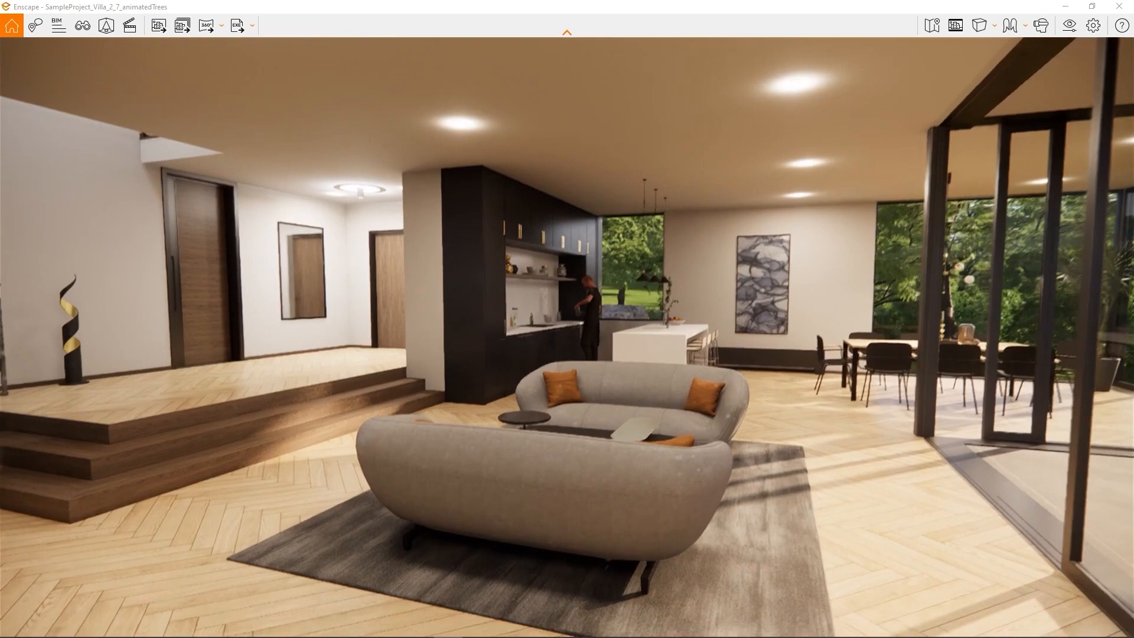
Turn the view toward the living-room sofas and export a mono 360° panorama
right_click_drag(1003, 351, 948, 392)
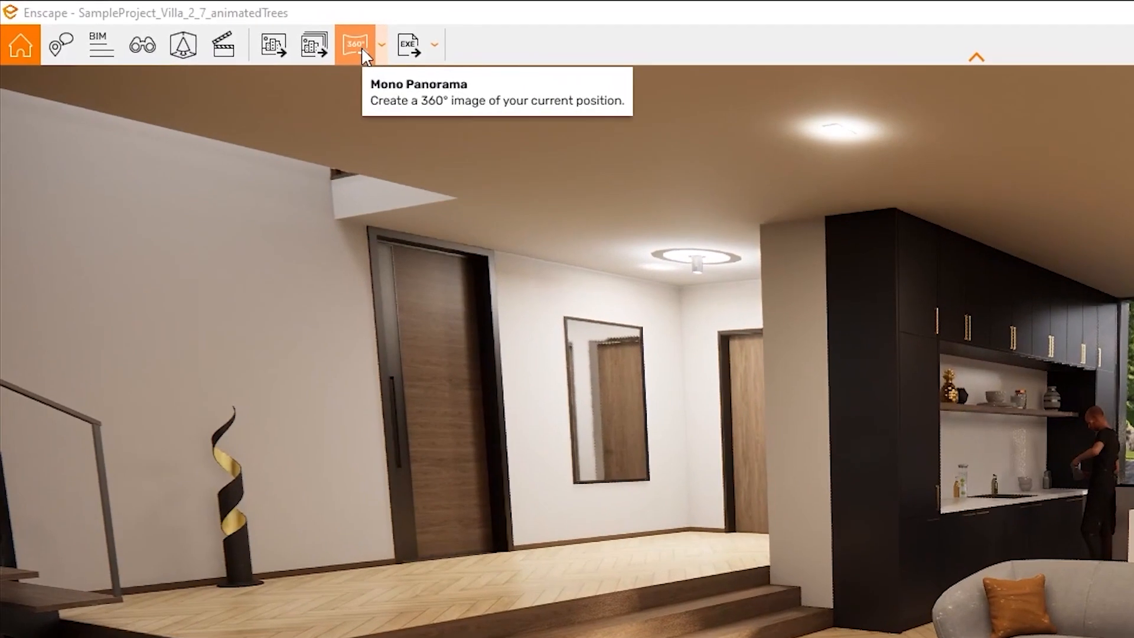
left_click(276, 31)
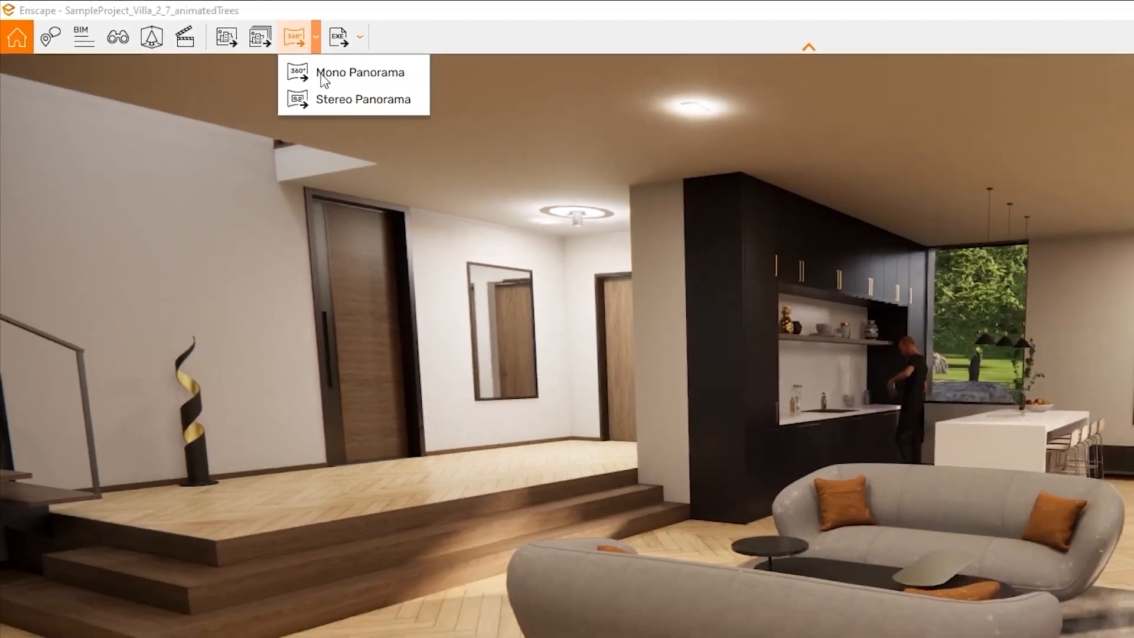
left_click(399, 93)
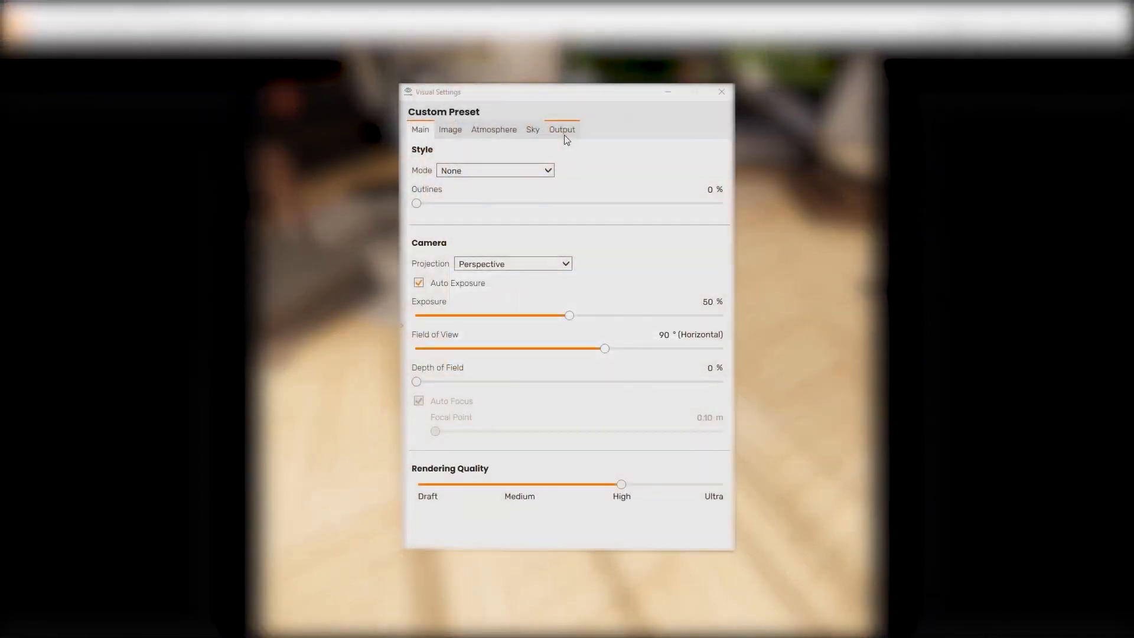
left_click(564, 135)
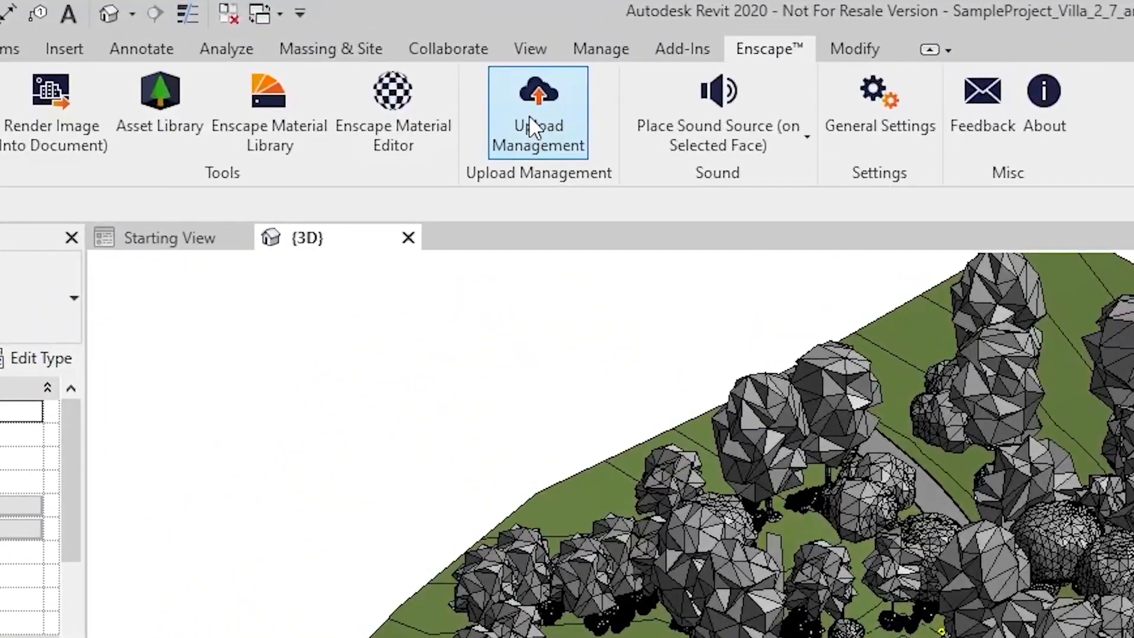
In Upload Management, browse the other projects' panoramas, then return to SampleProject_Villa_2_7_animatedTrees
left_click(529, 115)
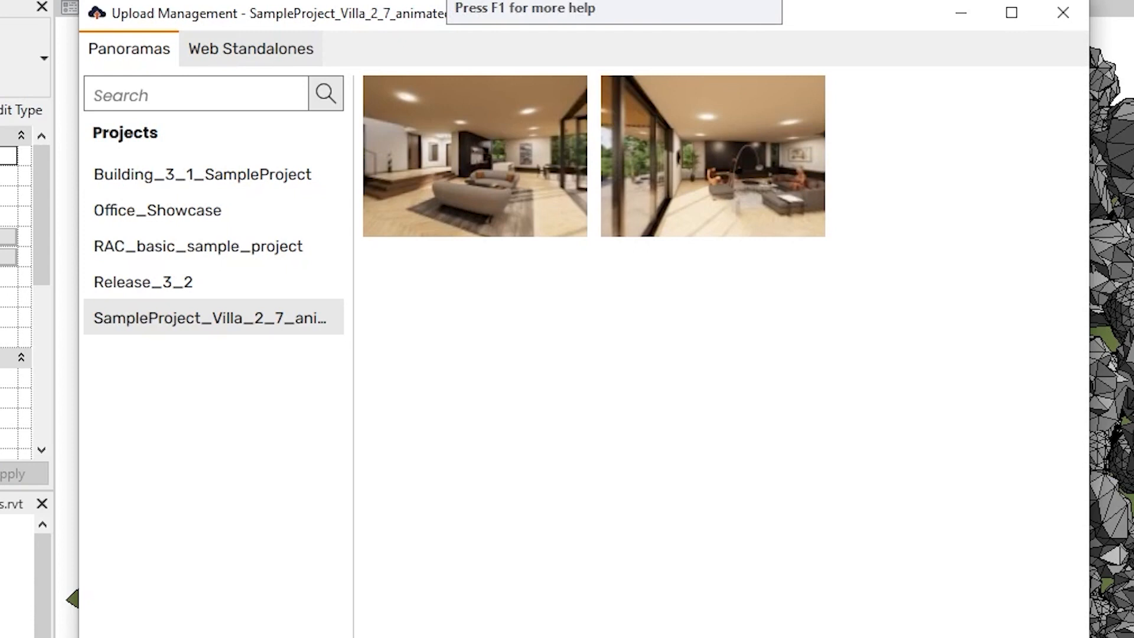
left_click(190, 278)
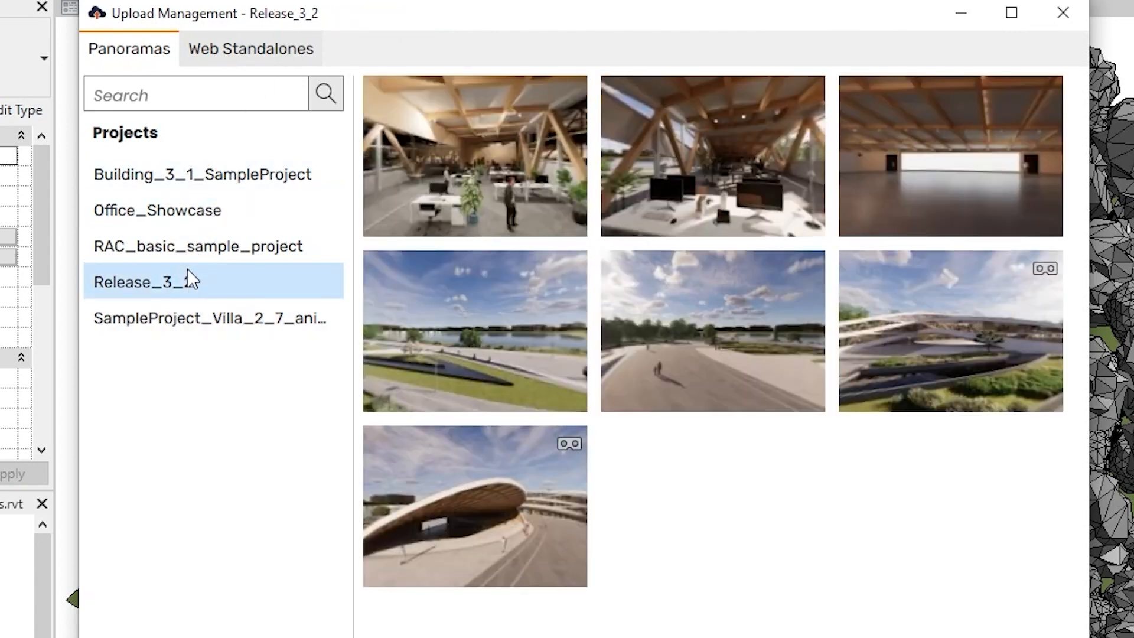
left_click(186, 251)
left_click(190, 211)
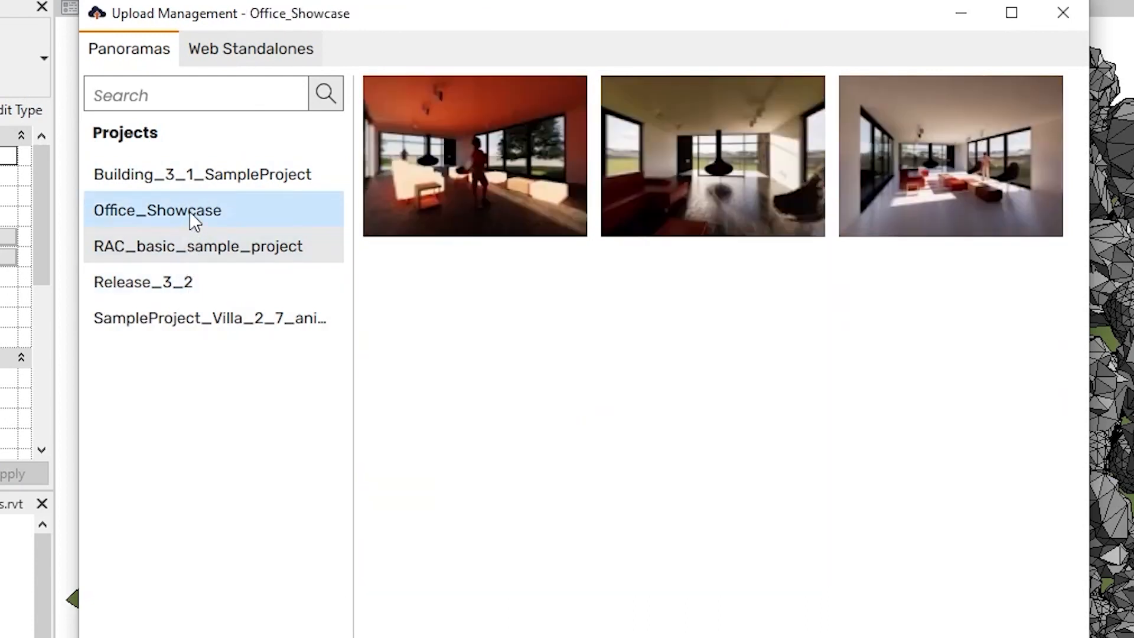
left_click(208, 177)
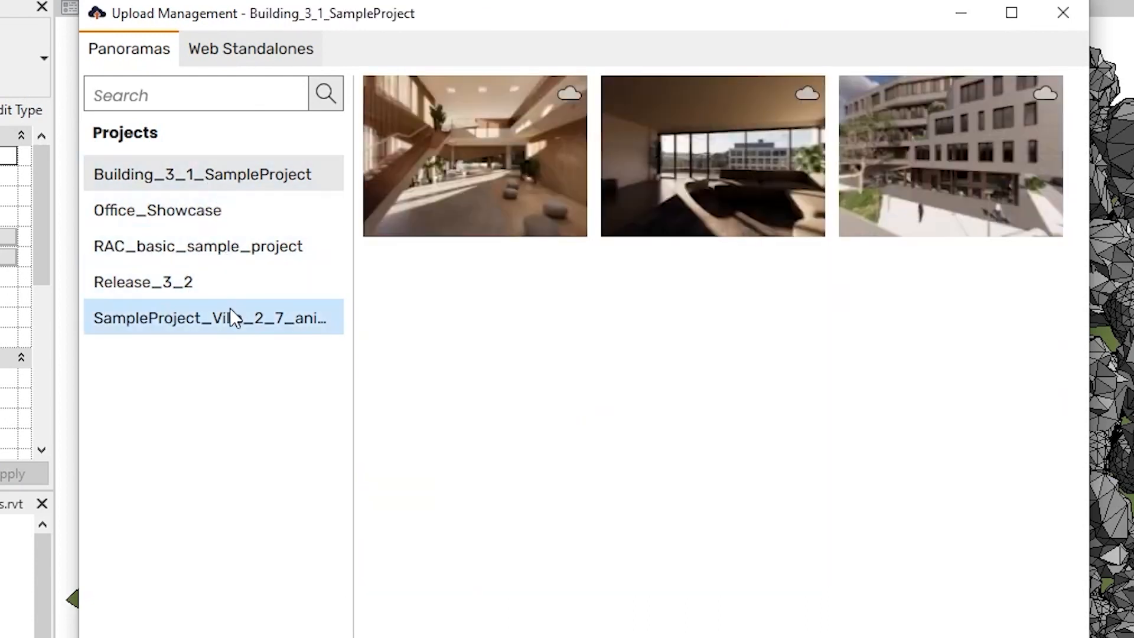
left_click(234, 313)
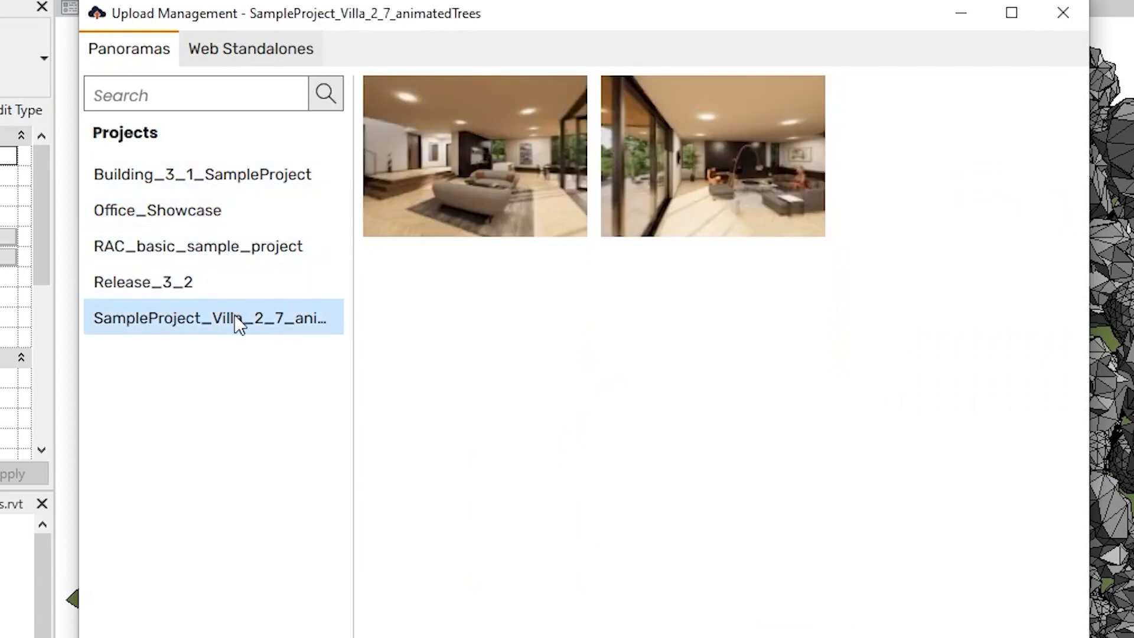
mouse_move(493, 193)
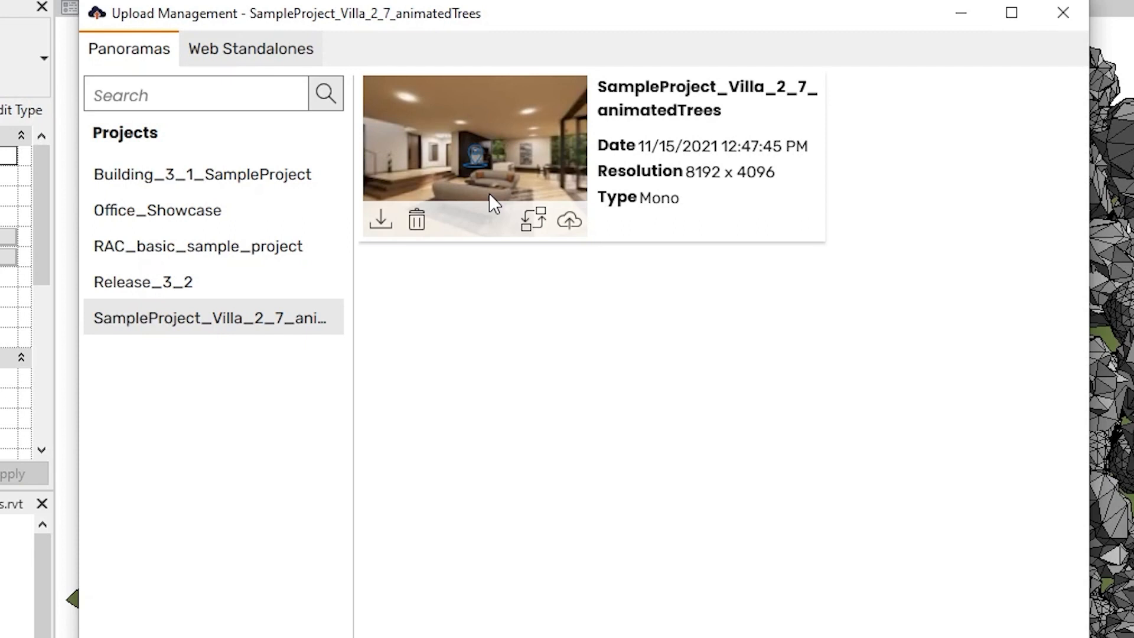
Download the villa's mono panorama and save it to the Pictures folder
left_click(390, 221)
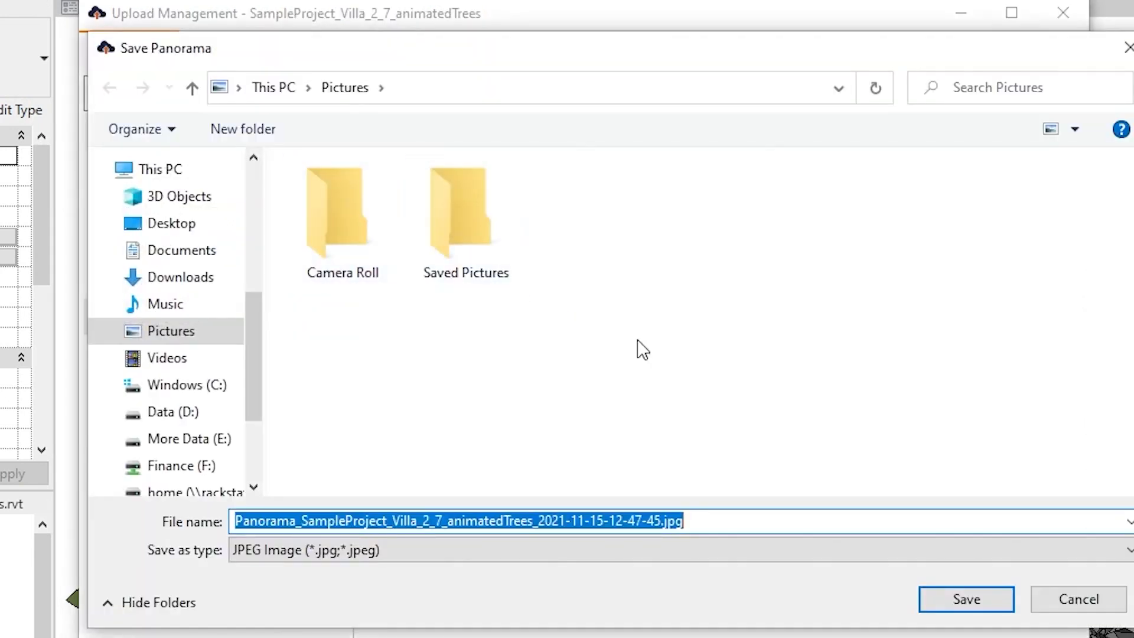
left_click(966, 599)
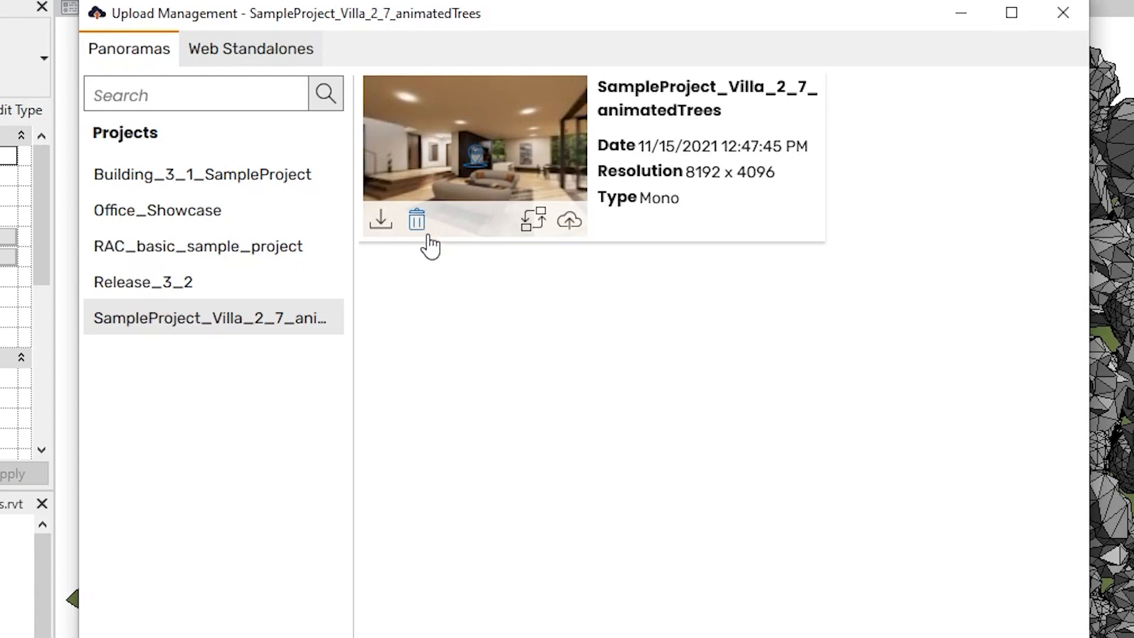
Overwrite the stereo cloud panorama listed under Release_3_2 with the local mono render, then close the confirmation
left_click(532, 225)
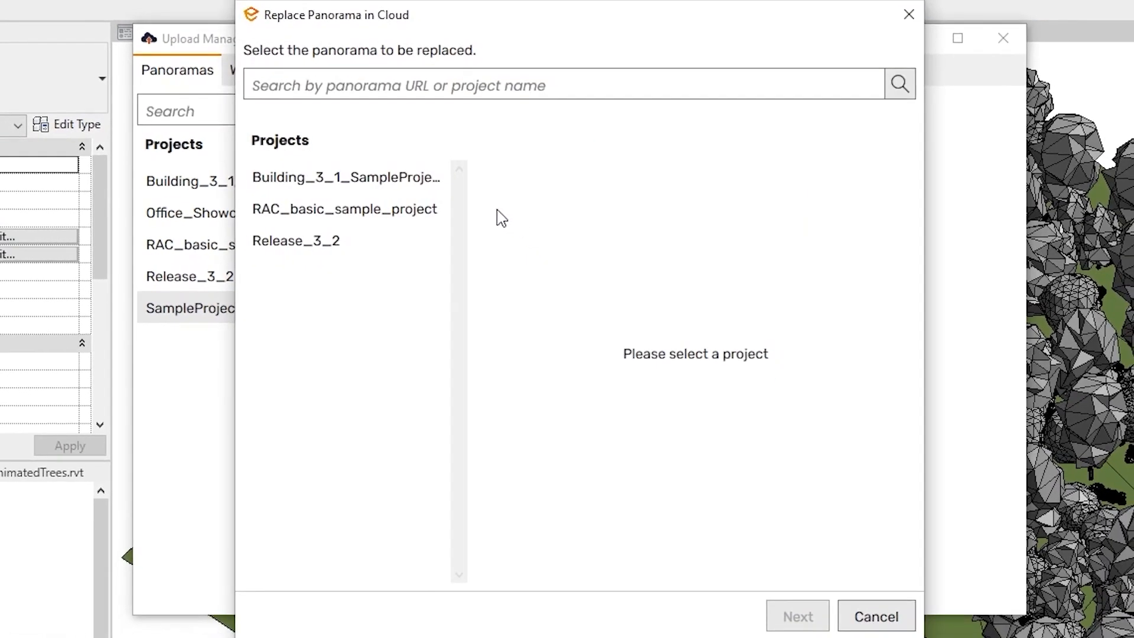
left_click(365, 236)
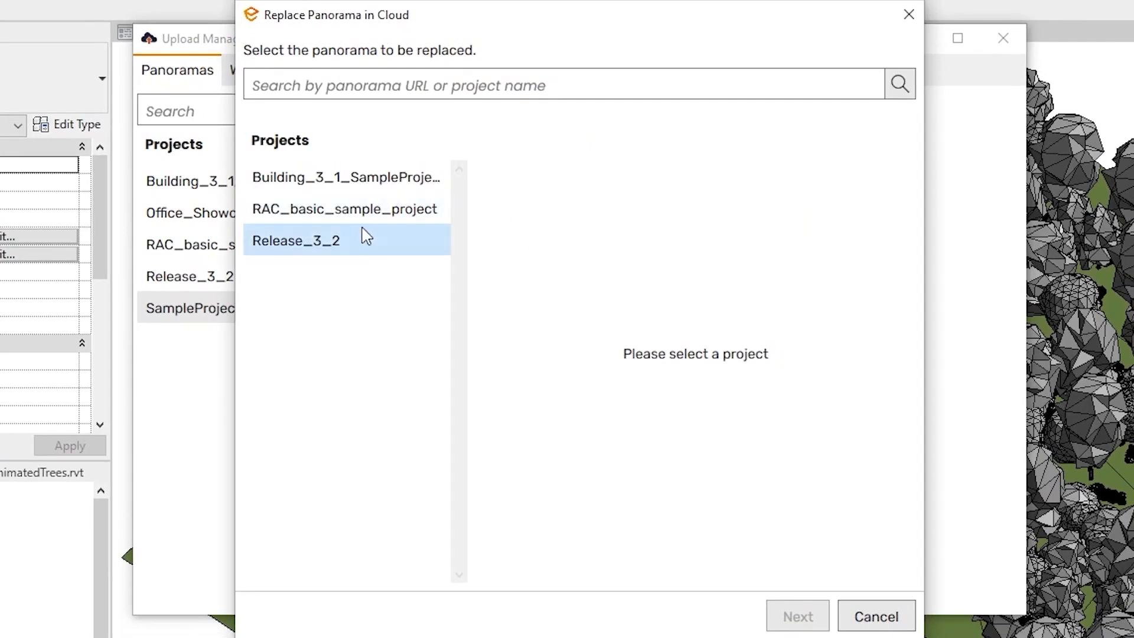
left_click(550, 379)
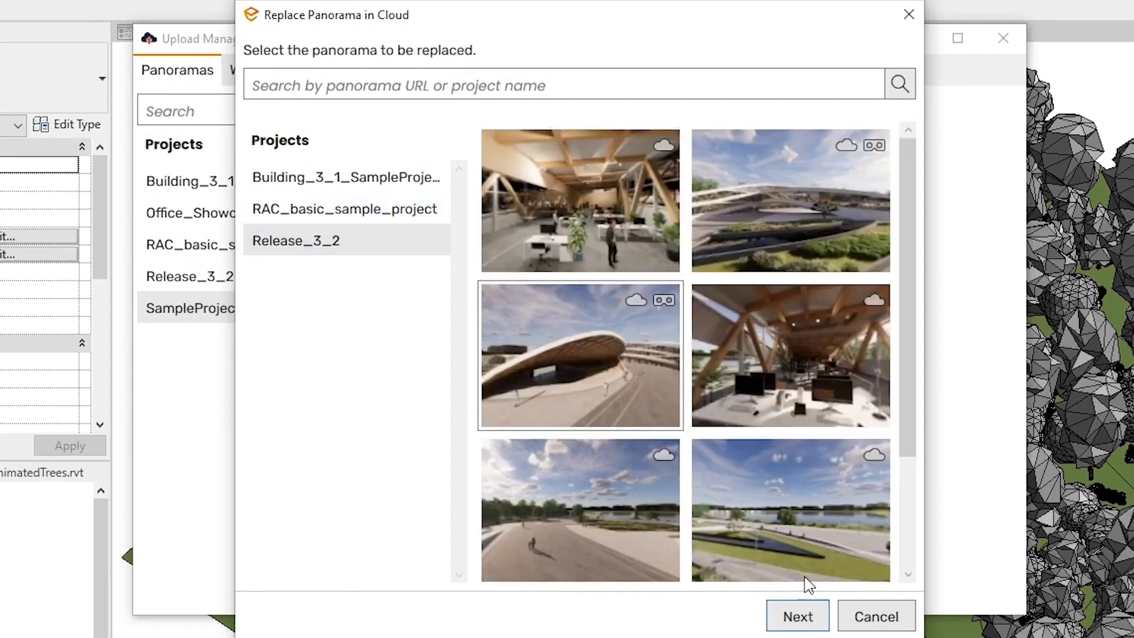
left_click(799, 616)
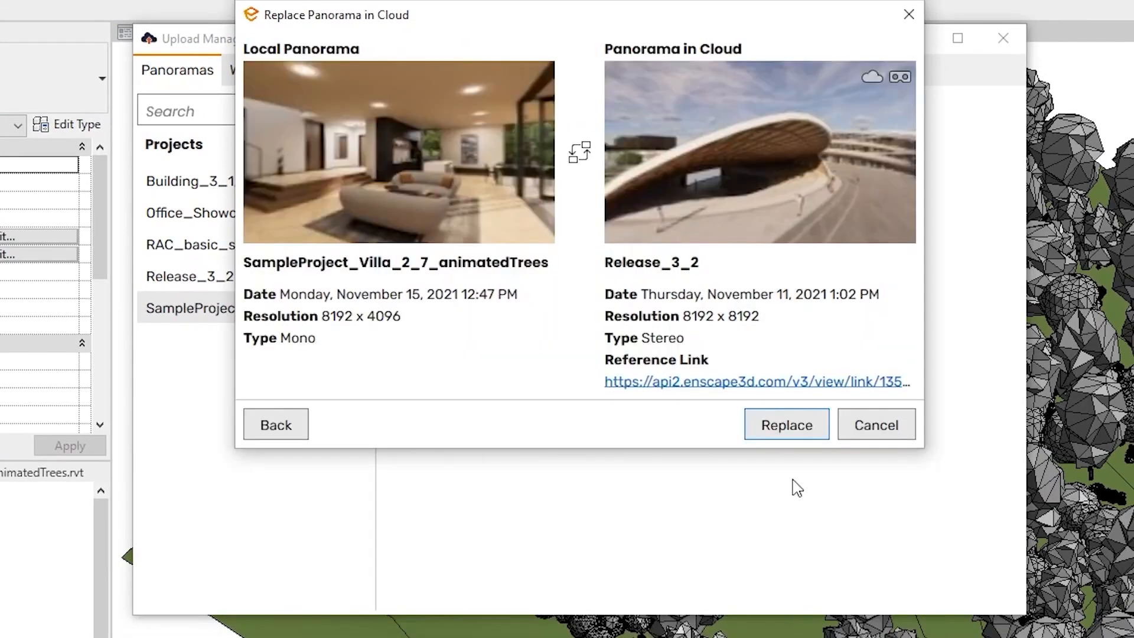
left_click(793, 430)
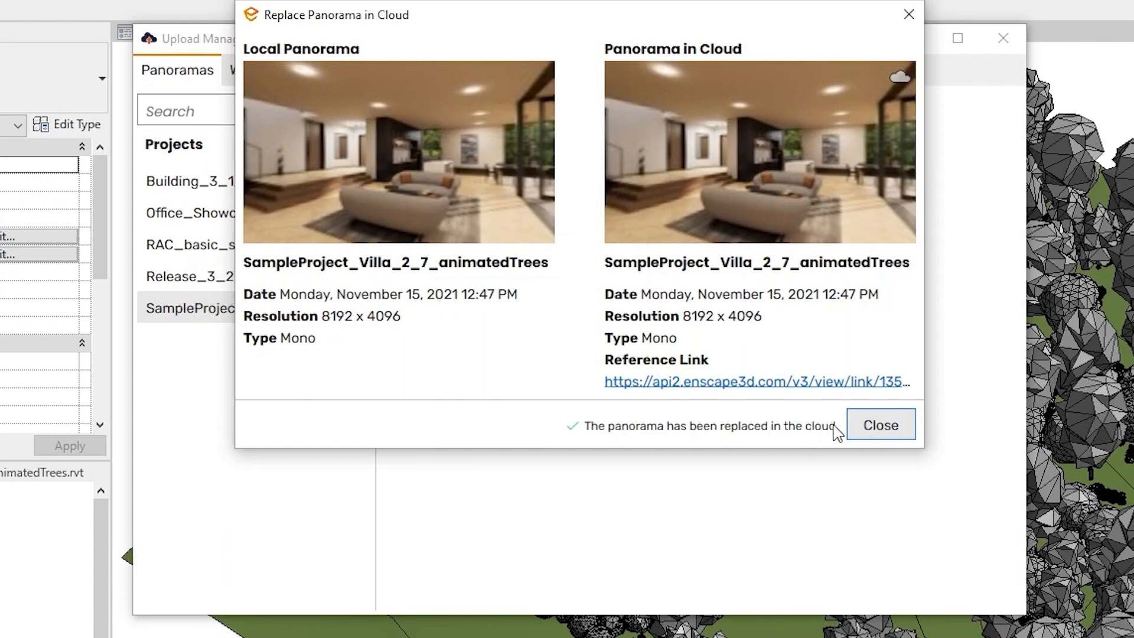
left_click(881, 425)
mouse_move(505, 201)
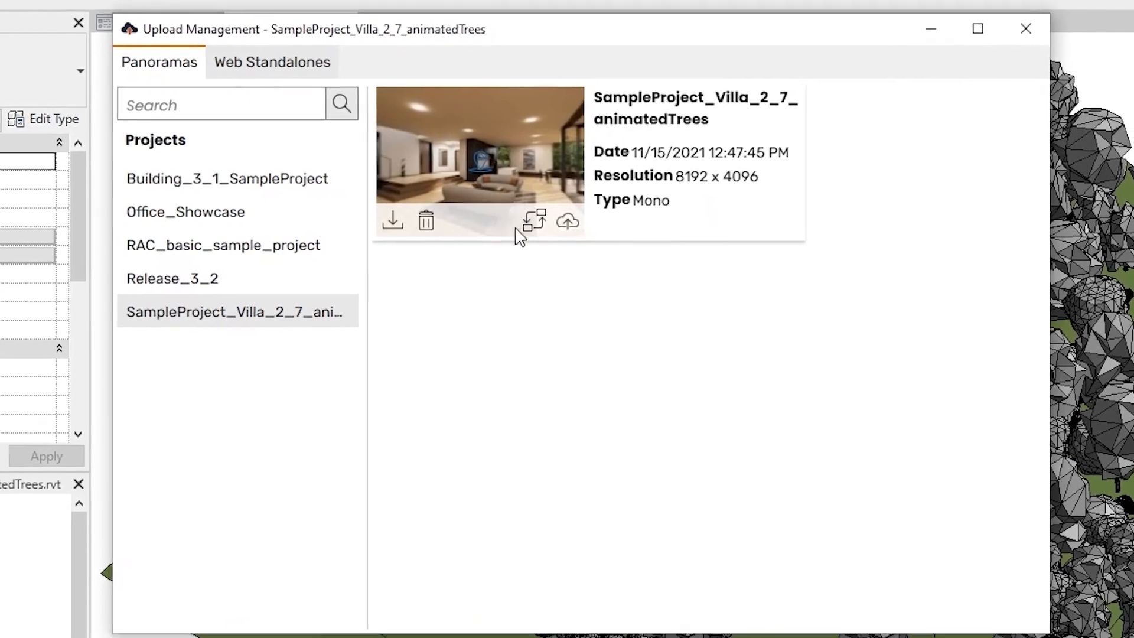
Upload the living-room panorama and open it in the web browser from its three-dot menu
left_click(570, 222)
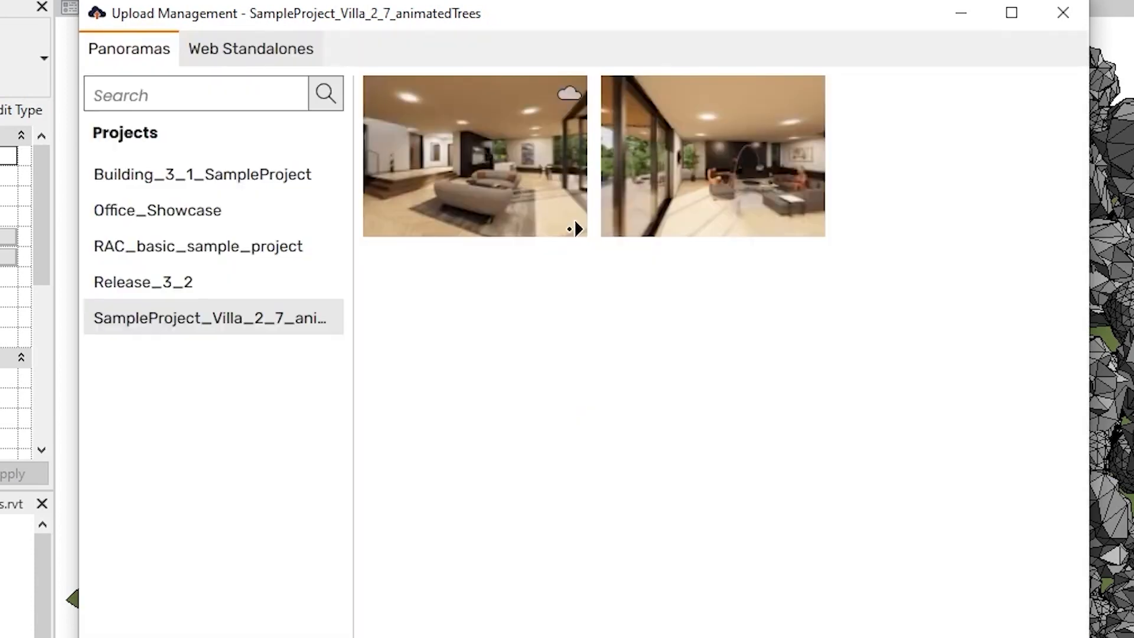
mouse_move(570, 235)
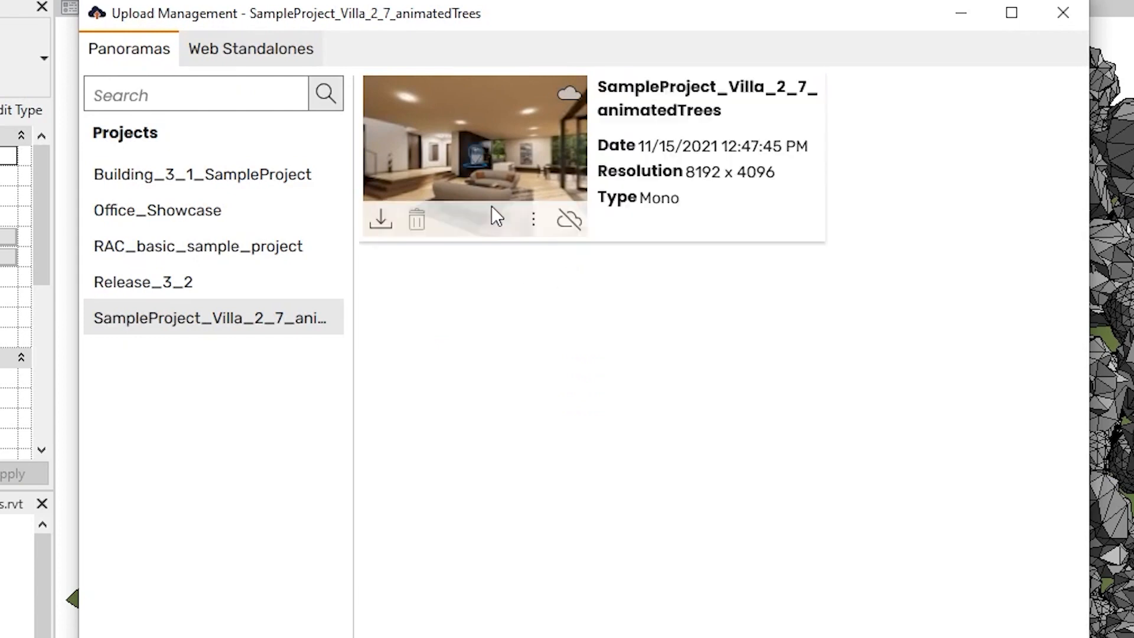
left_click(533, 234)
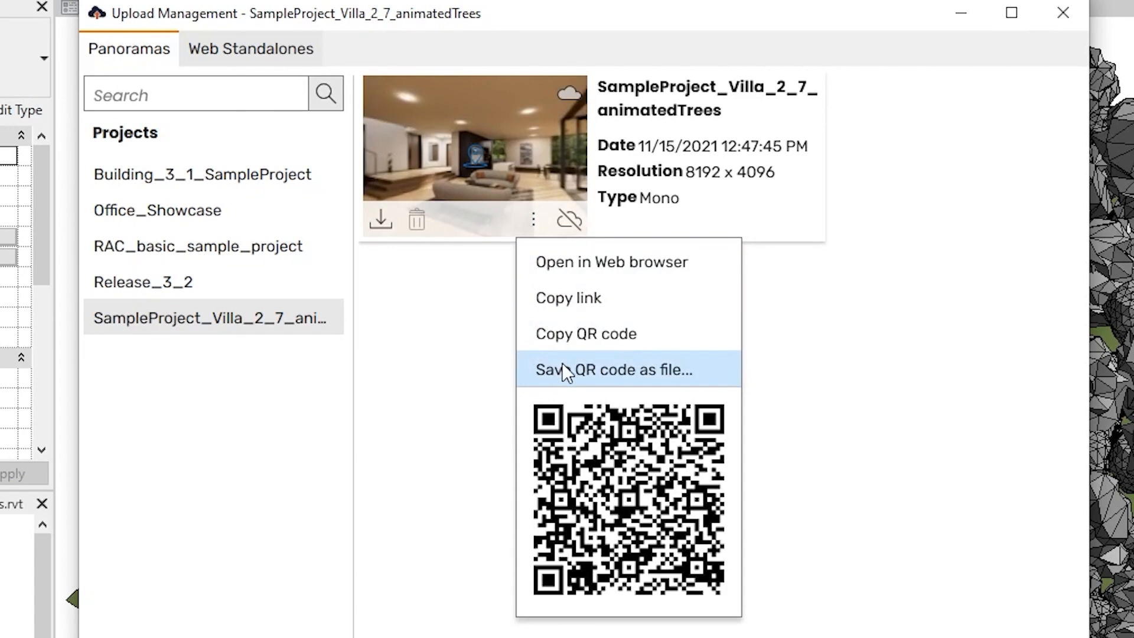
left_click(549, 266)
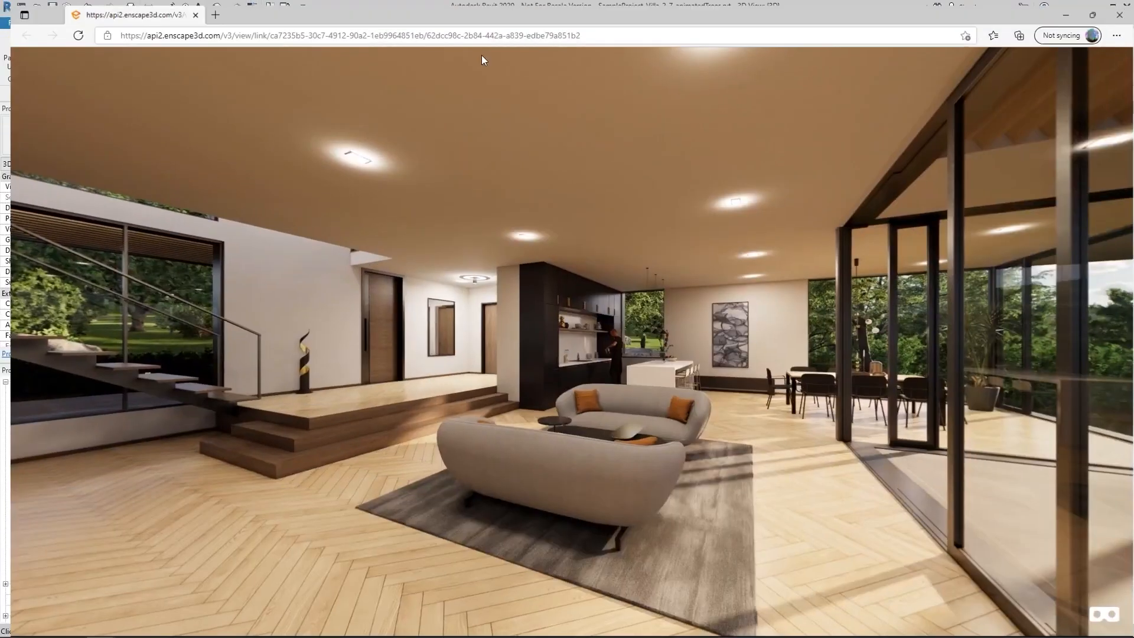
Rotate the living-room panorama toward the pool terrace, kitchen, dining area and glass doors
left_click_drag(797, 330, 56, 322)
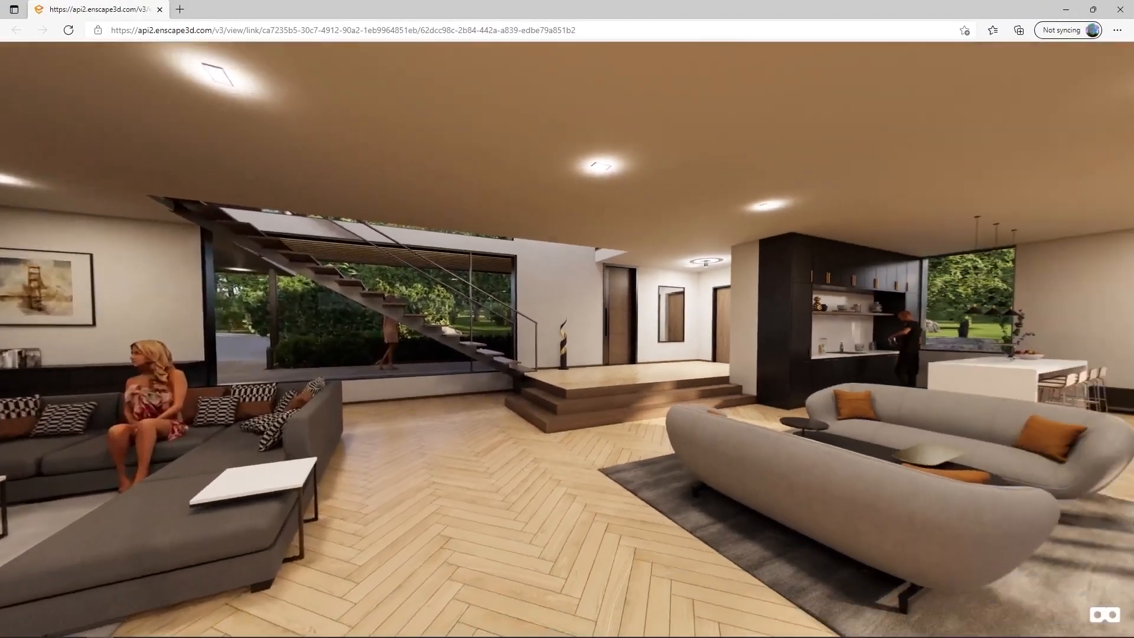
left_click_drag(667, 322, 485, 316)
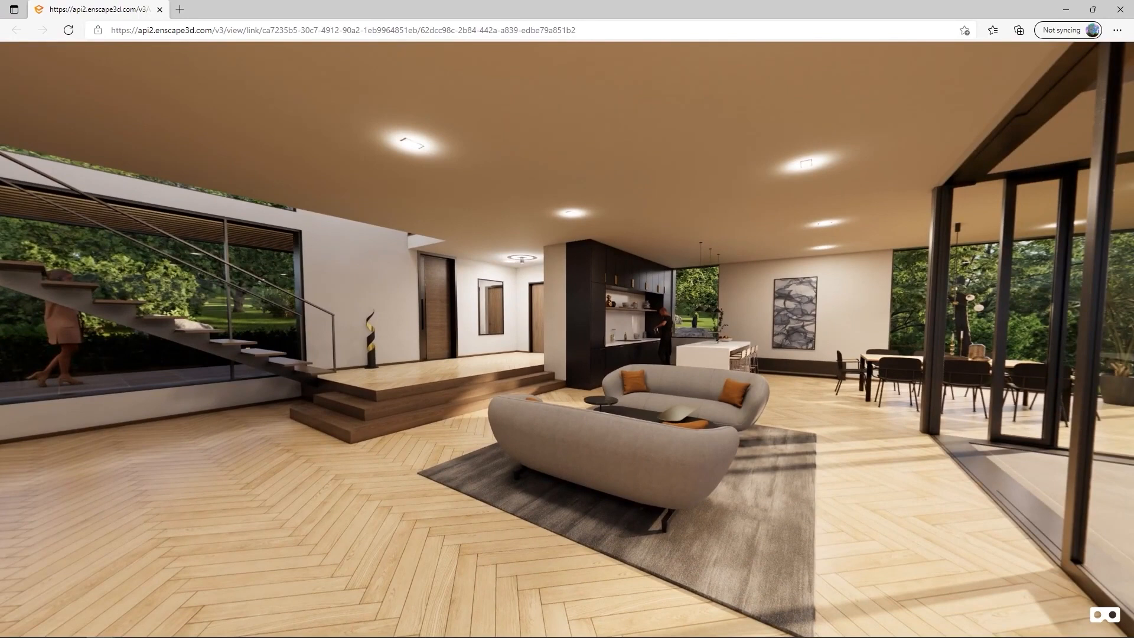
left_click_drag(822, 258, 283, 291)
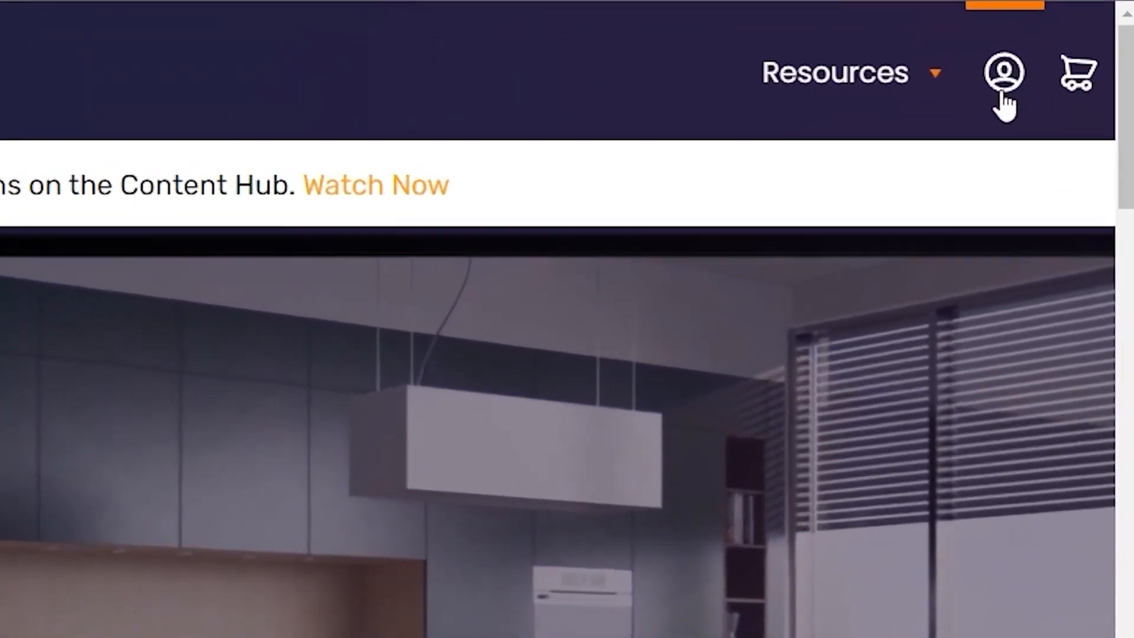
Go to the Enscape account page from the website header
left_click(1004, 83)
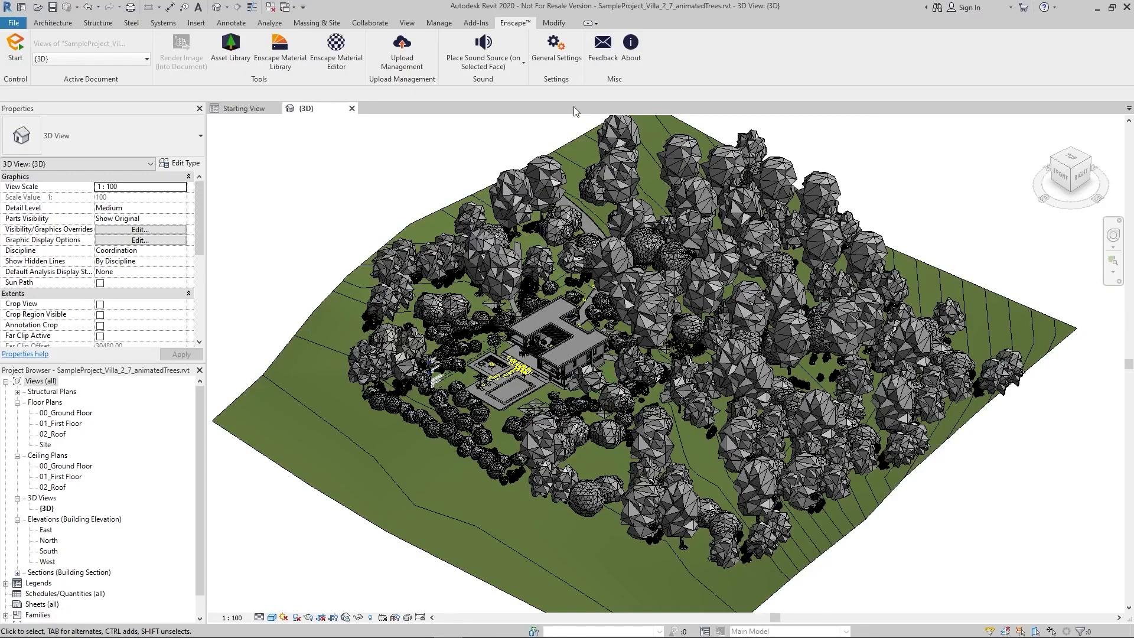
Log out of the Enscape user account under Licensing and Privacy settings
left_click(559, 62)
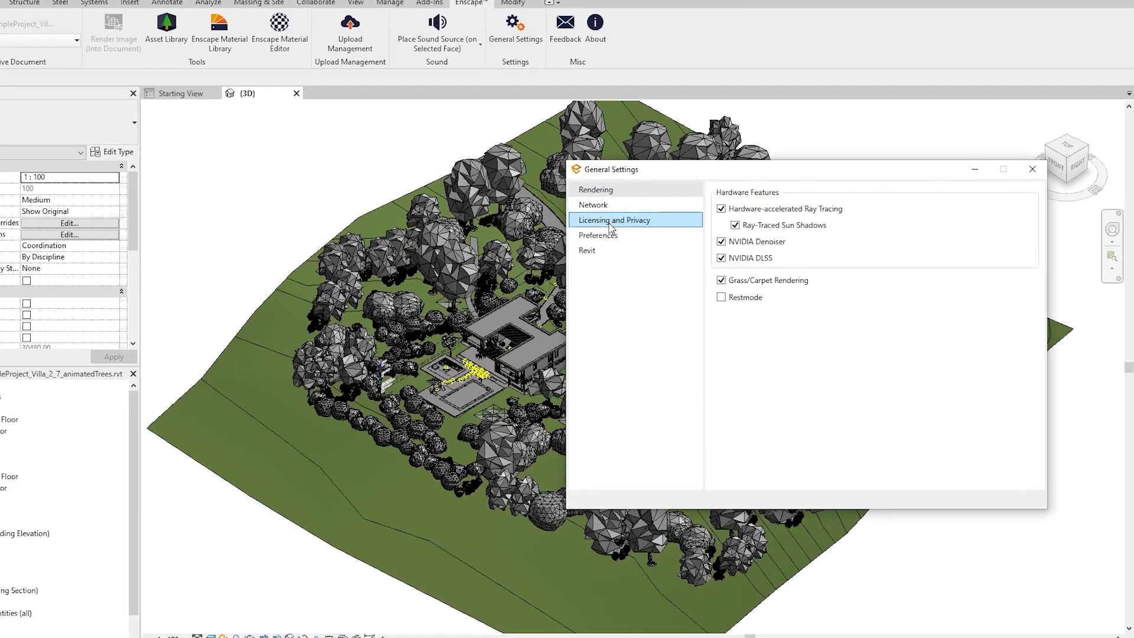
left_click(644, 229)
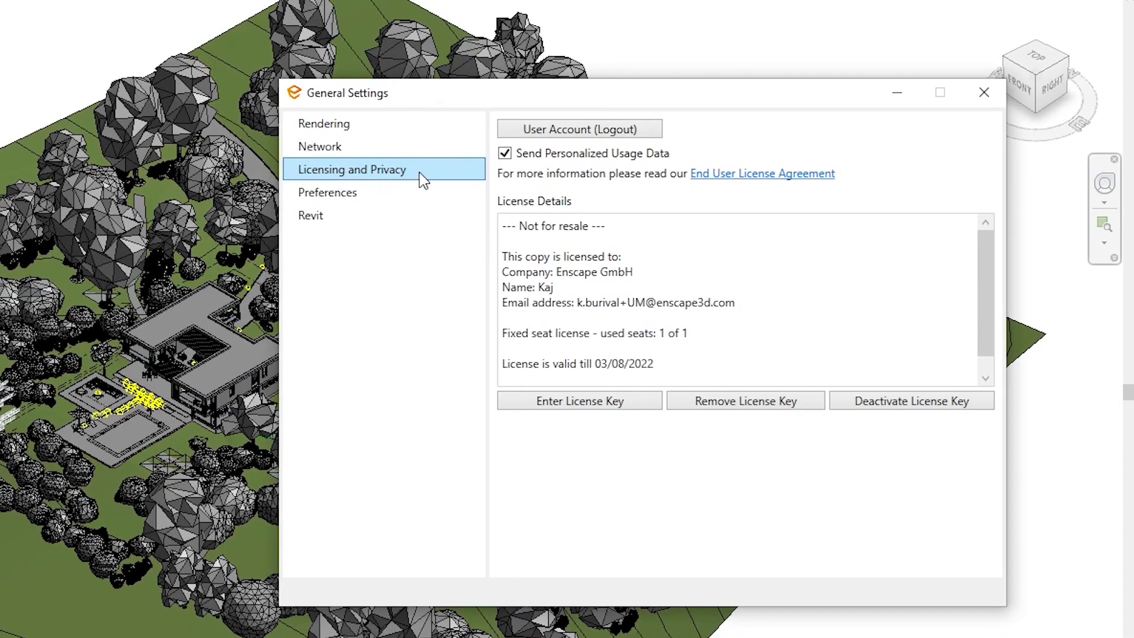
left_click(570, 130)
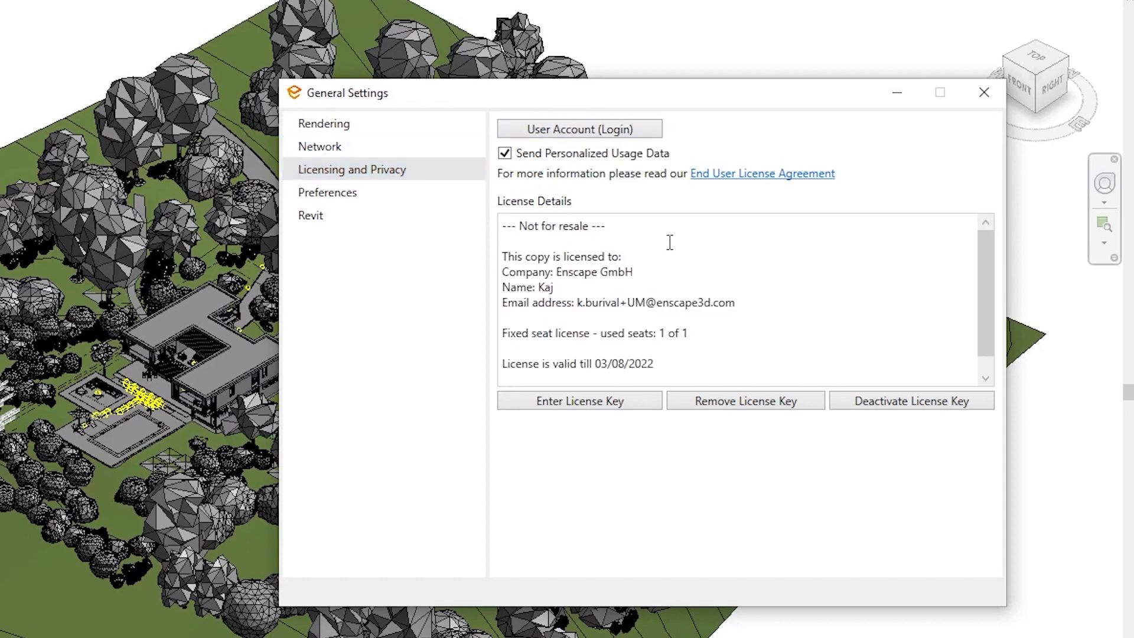
Log back into the user account by entering the account password
left_click(618, 133)
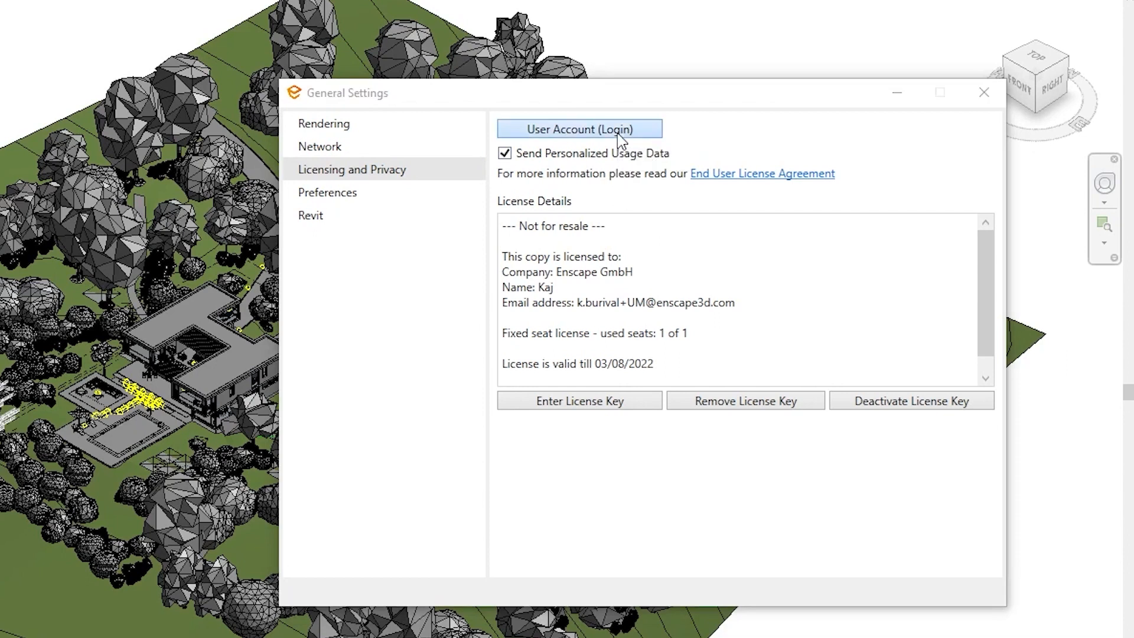
left_click_drag(641, 140, 677, 251)
left_click(687, 367)
type("*************")
key("Return")
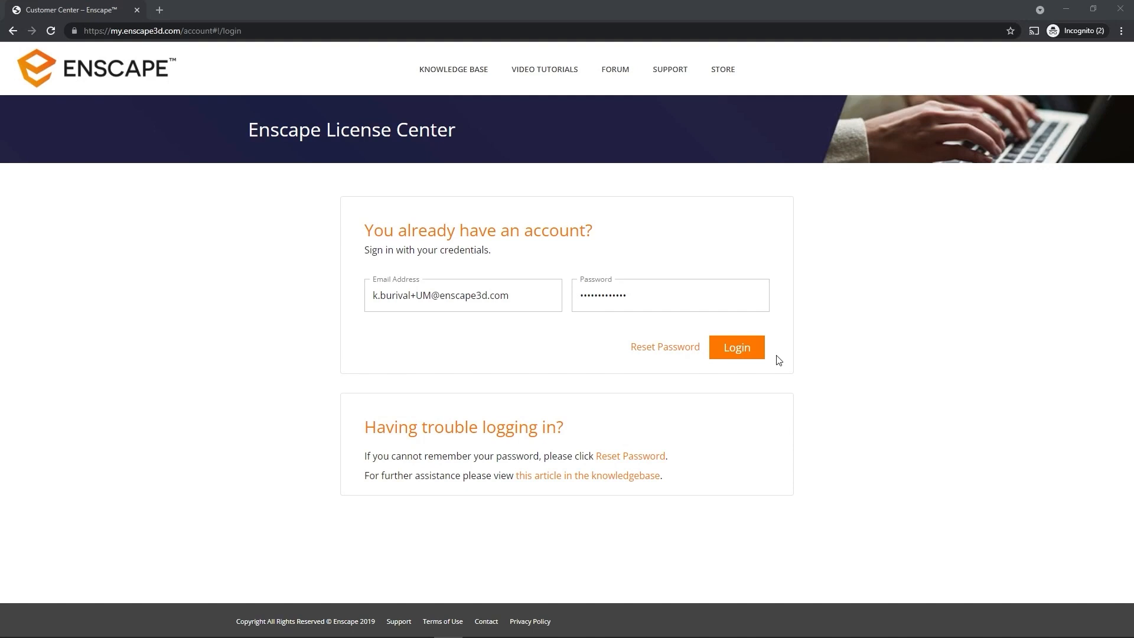
Sign in and view the panorama's share link in the SampleProject_Villa_2_7_animatedTrees folder
left_click(755, 355)
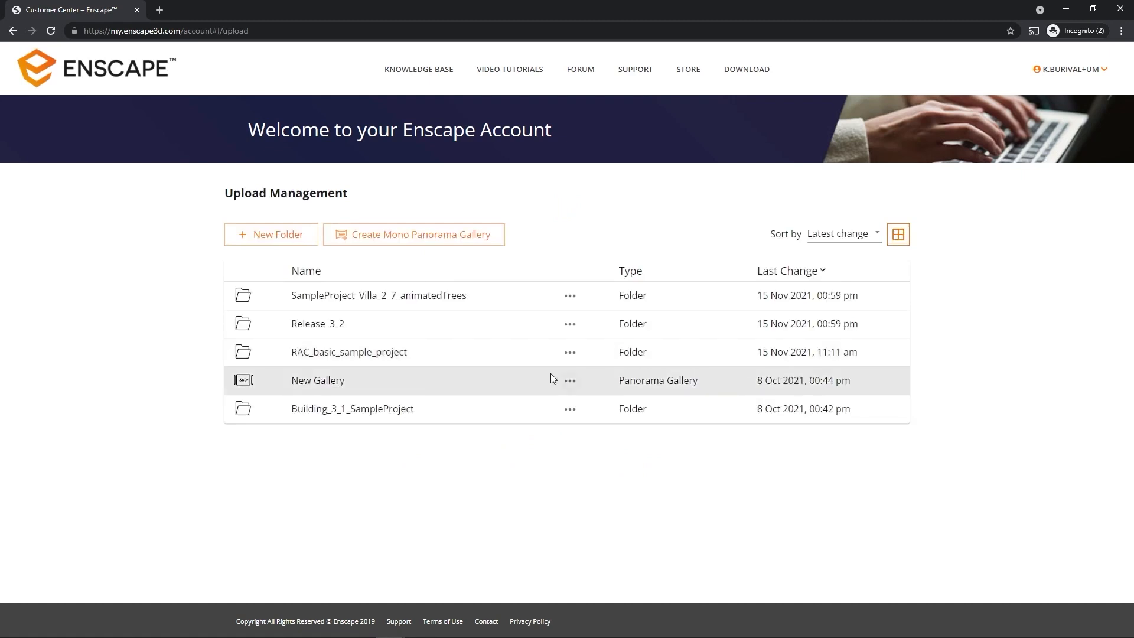
left_click(408, 304)
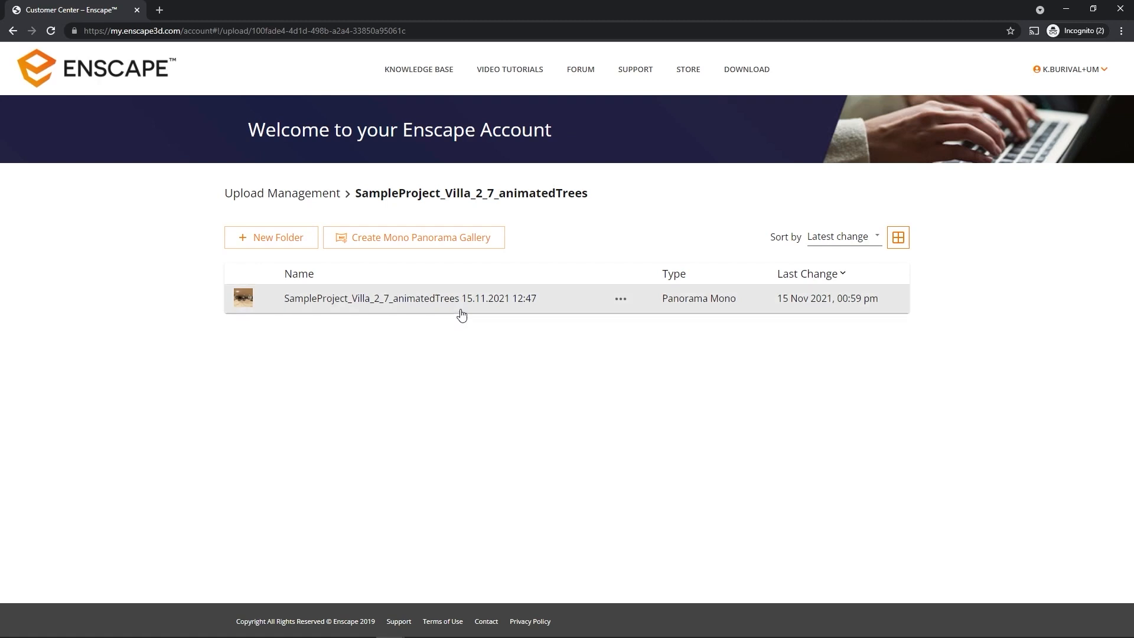
left_click(620, 300)
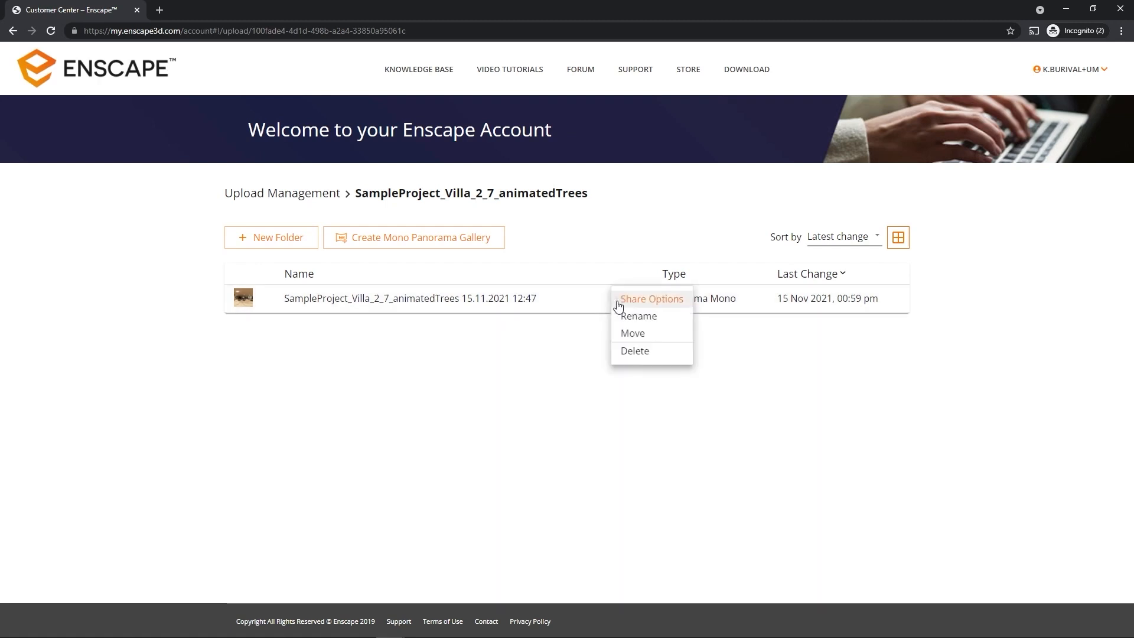
left_click(655, 303)
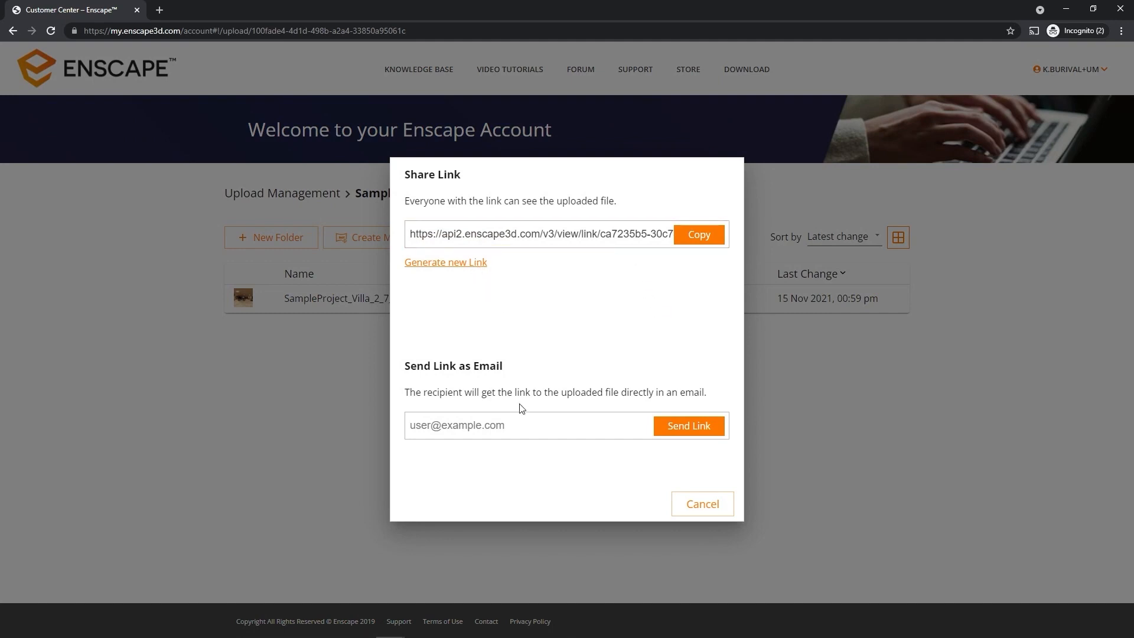
Close the share link and options menu, then begin creating a new folder
left_click(698, 519)
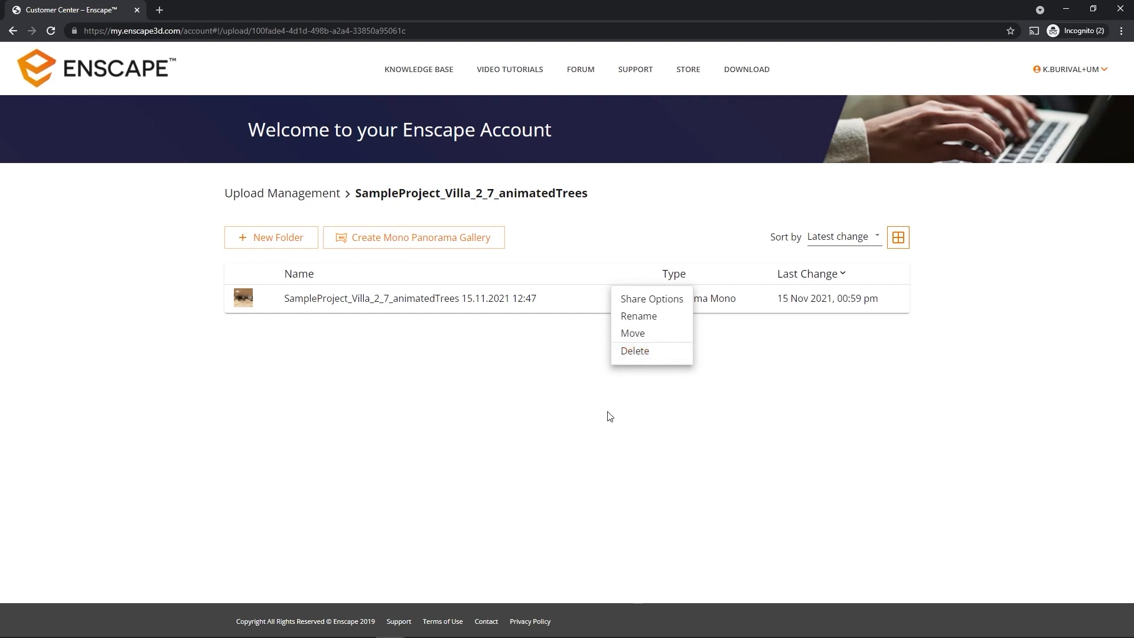
left_click(579, 413)
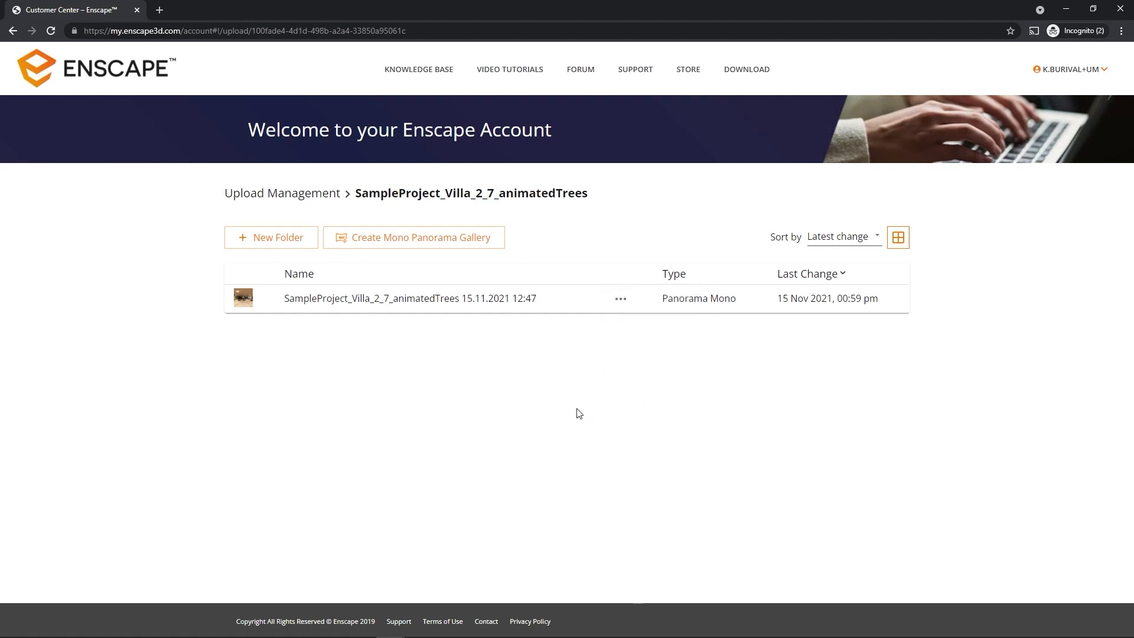
left_click(286, 242)
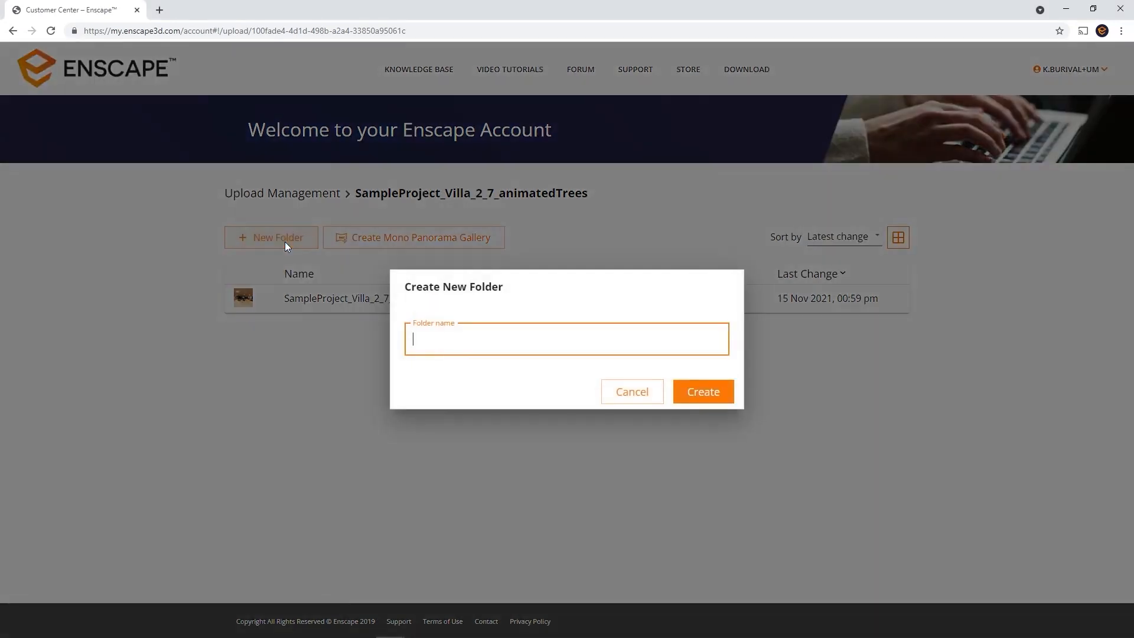
Create the folder 'Sub-Folder', then start a mono panorama gallery with all five villa panoramas
type("Sub-Folder")
key("Return")
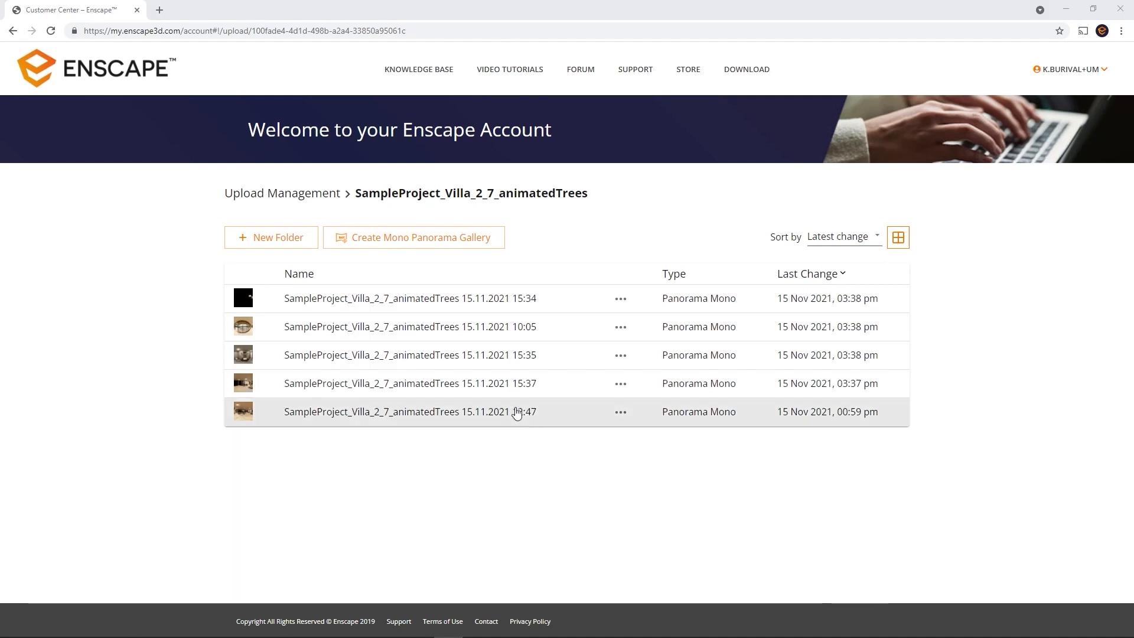
left_click(461, 242)
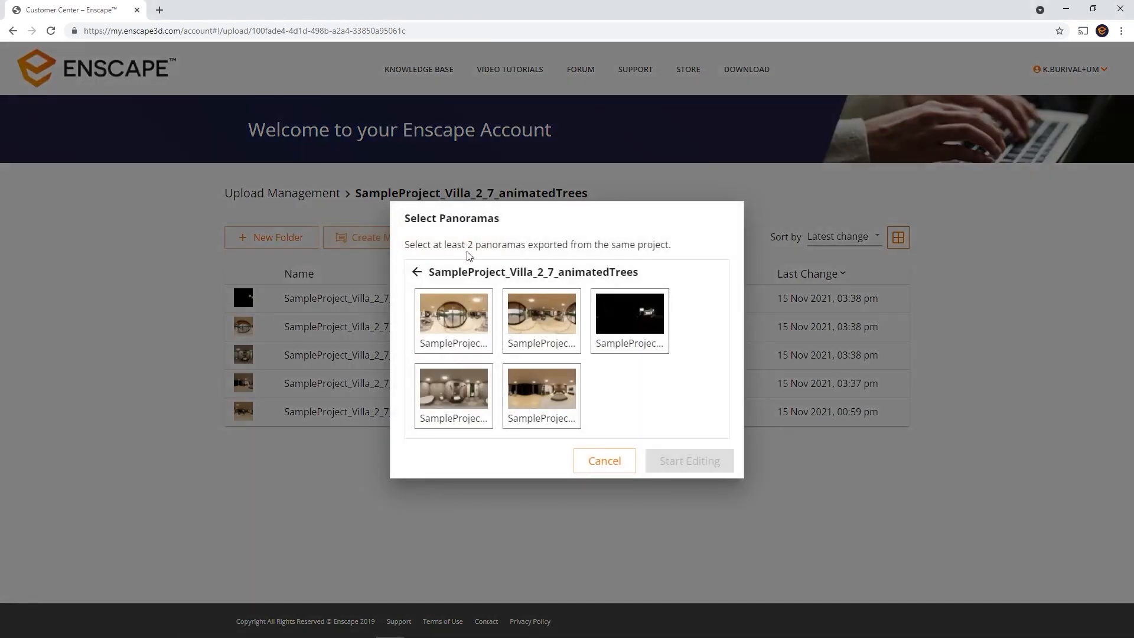
left_click(455, 337)
left_click(535, 336)
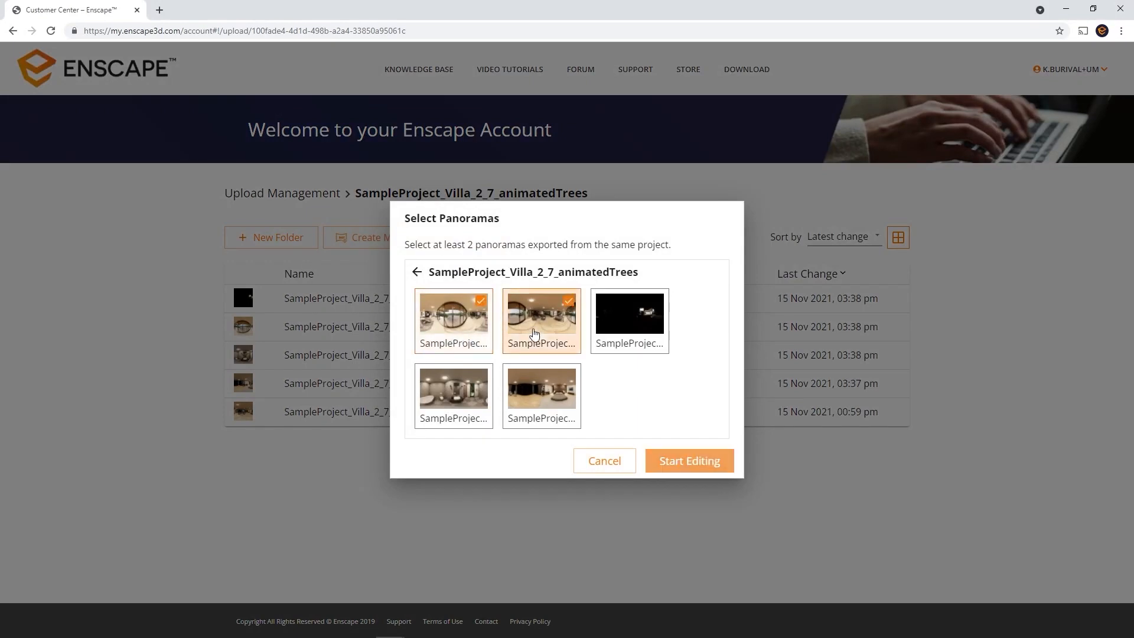
left_click(623, 338)
left_click(455, 393)
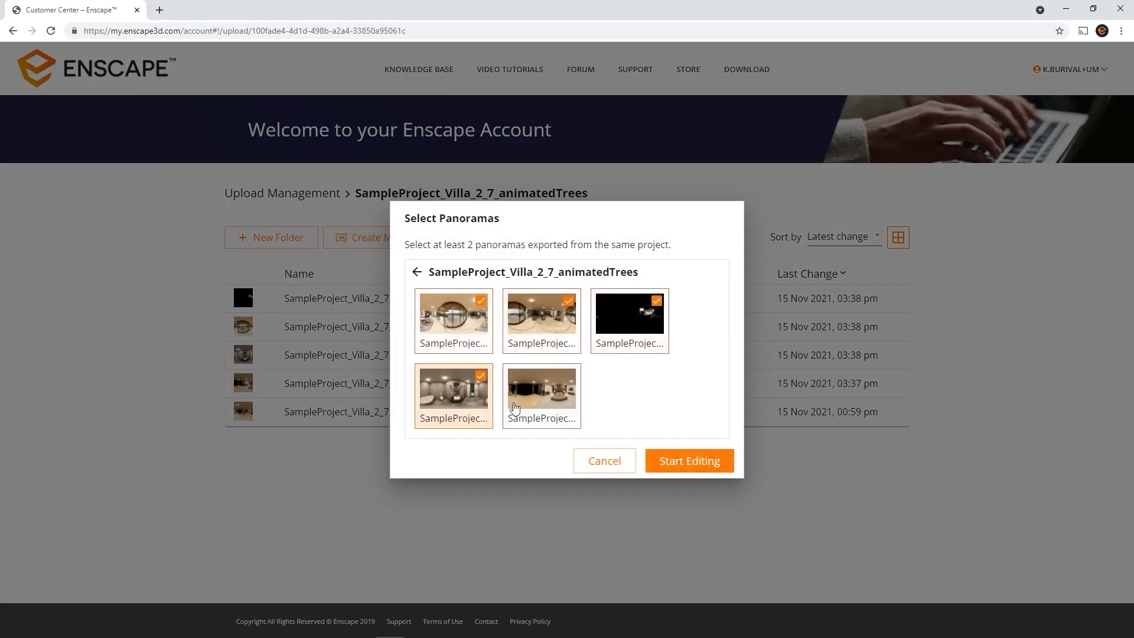
left_click(551, 402)
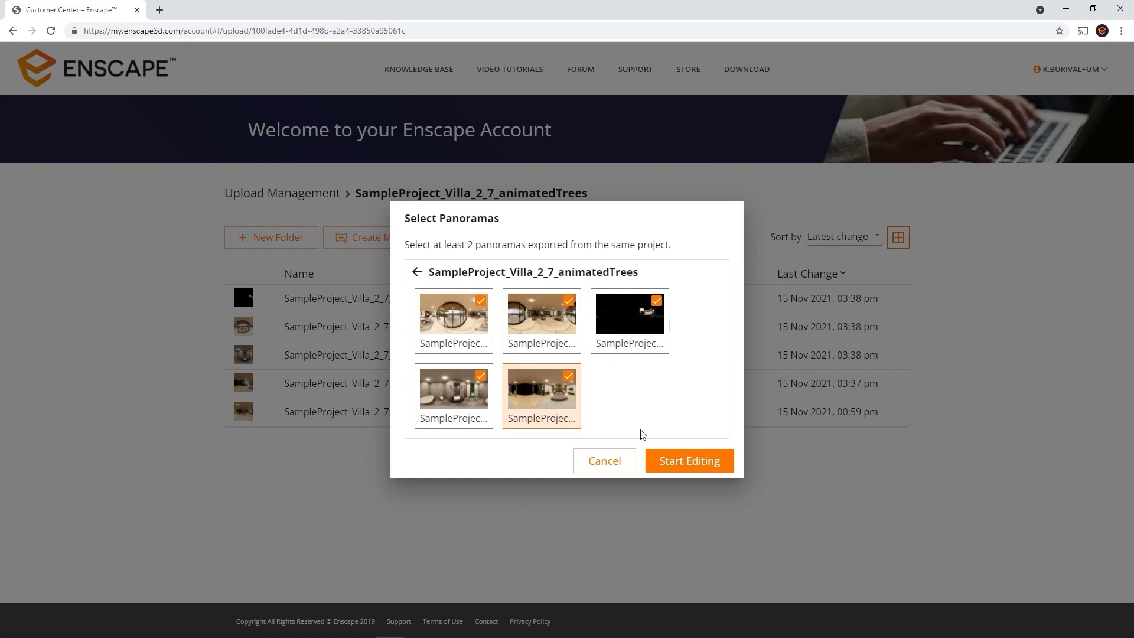
left_click(703, 473)
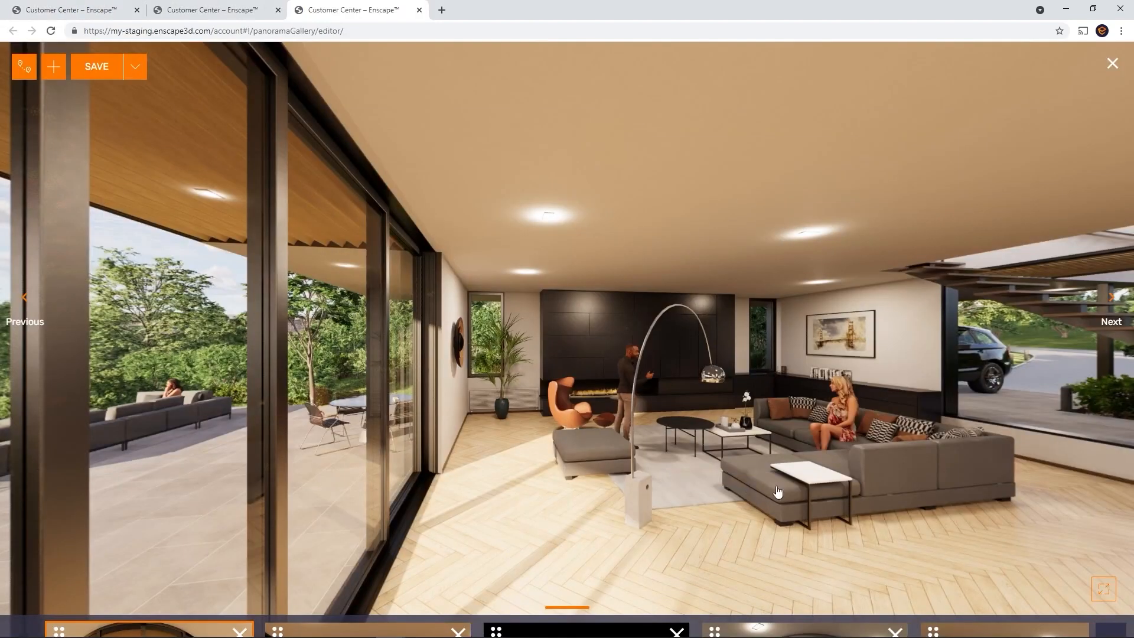
Move the living room to third and the bedroom before the bathroom, then remove the exterior panorama
scroll(777, 491, "down", 3)
left_click_drag(777, 491, 601, 425)
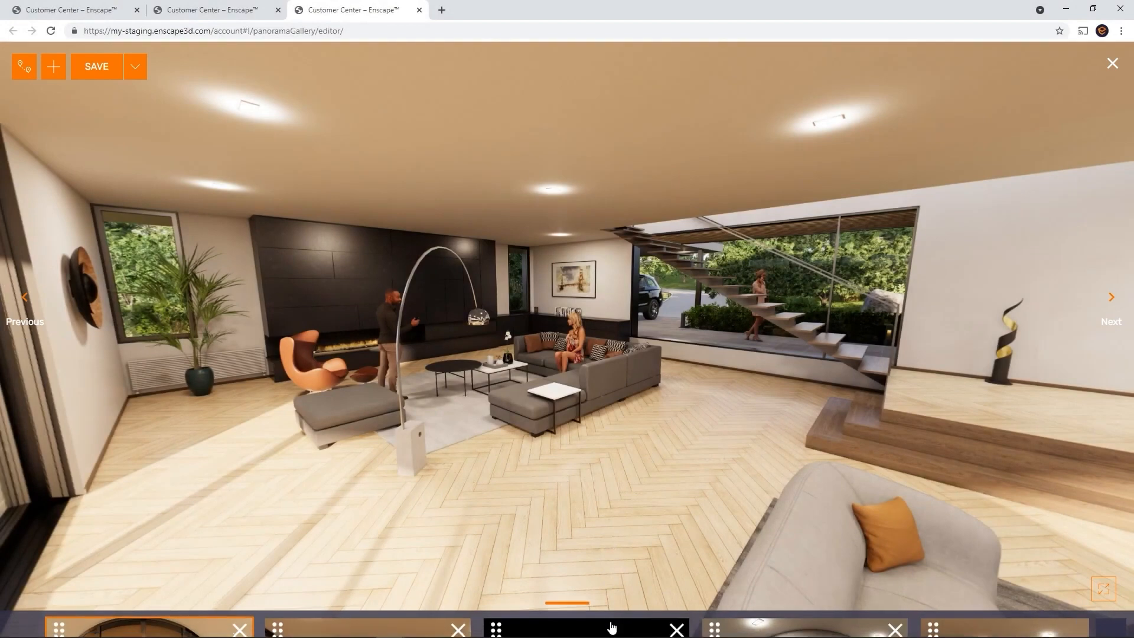
mouse_move(611, 626)
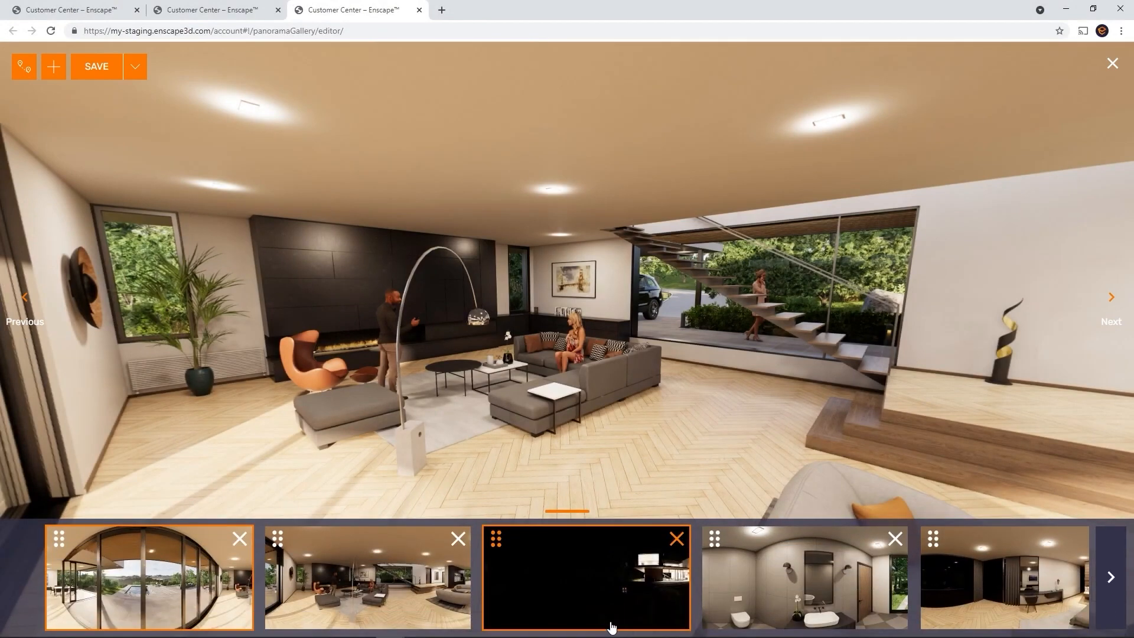
left_click_drag(279, 540, 525, 547)
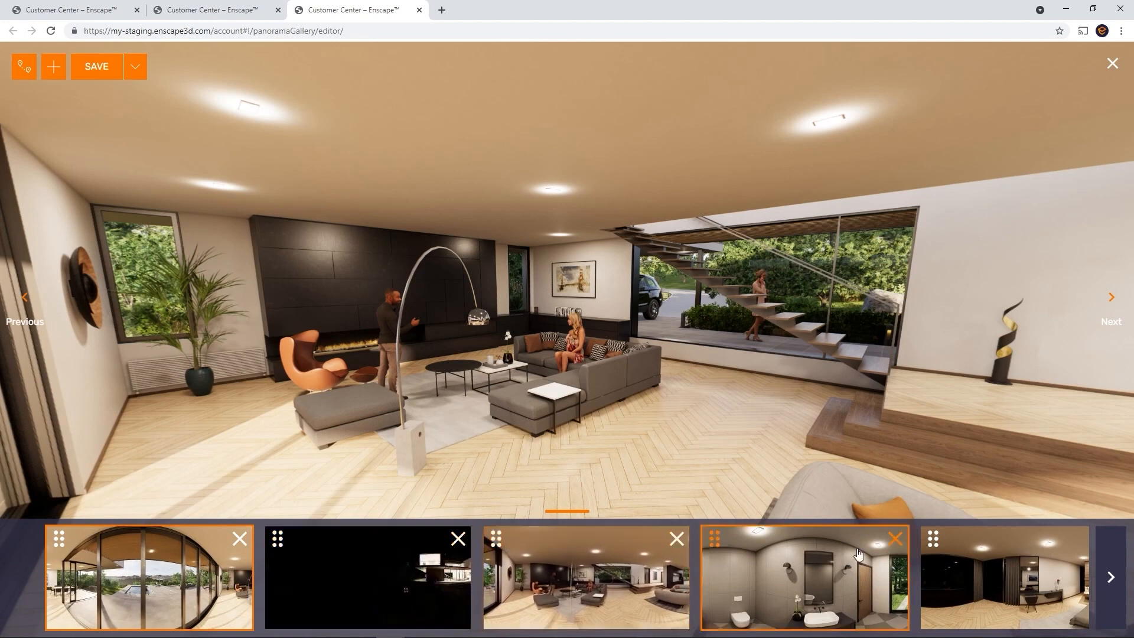
left_click_drag(933, 538, 702, 565)
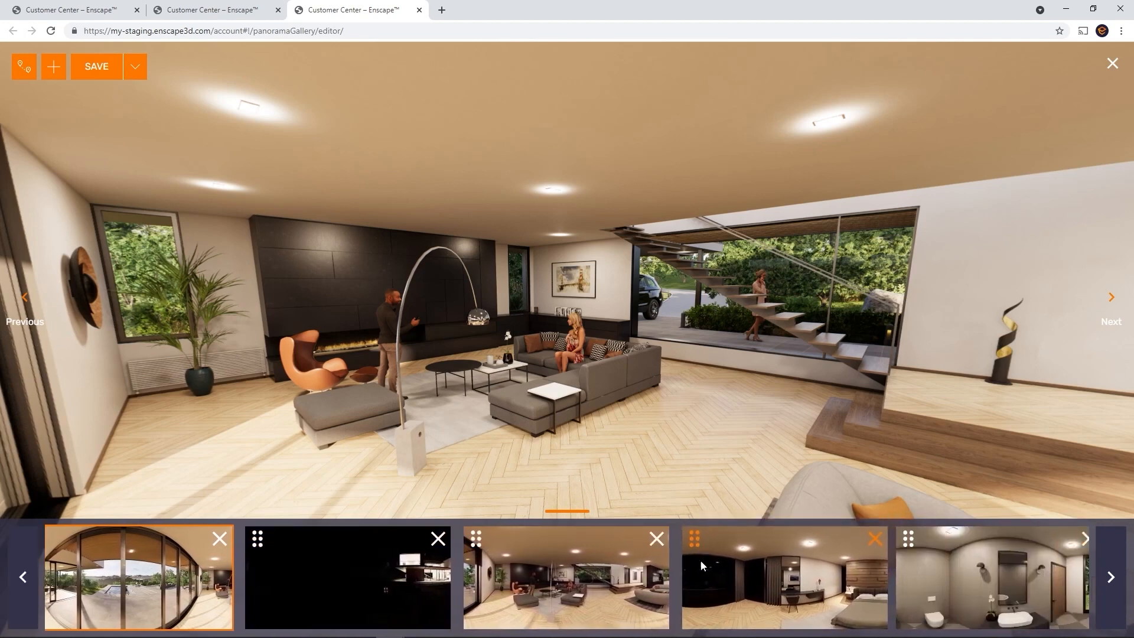
left_click(219, 538)
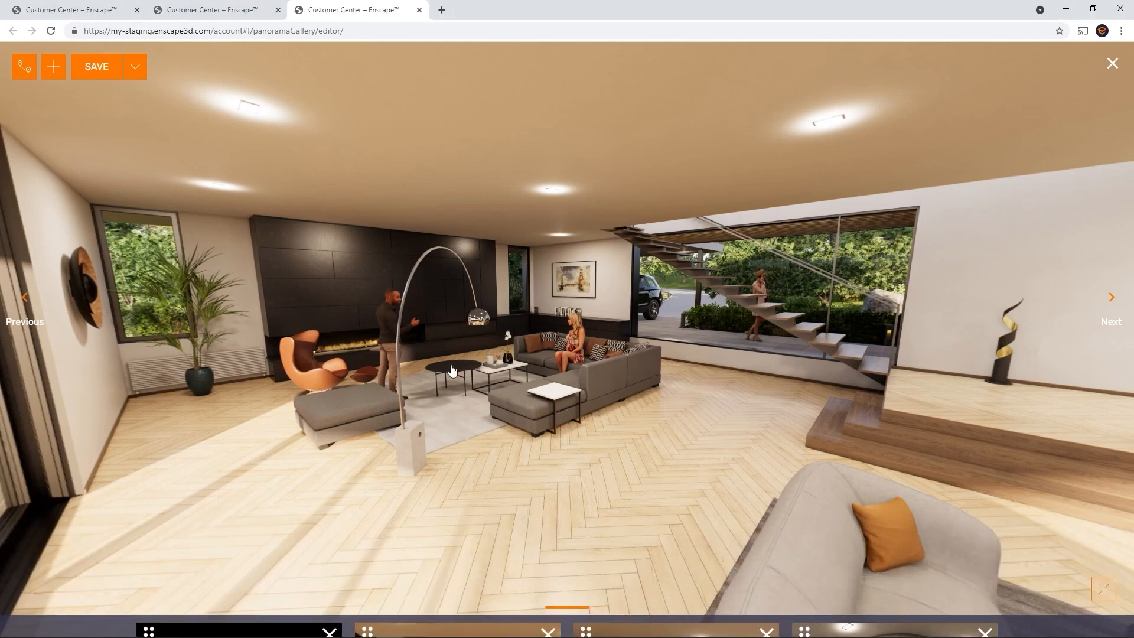
Save the gallery, toggle the Gallery/Tour mode prompt and choose Continue Editing
left_click(112, 73)
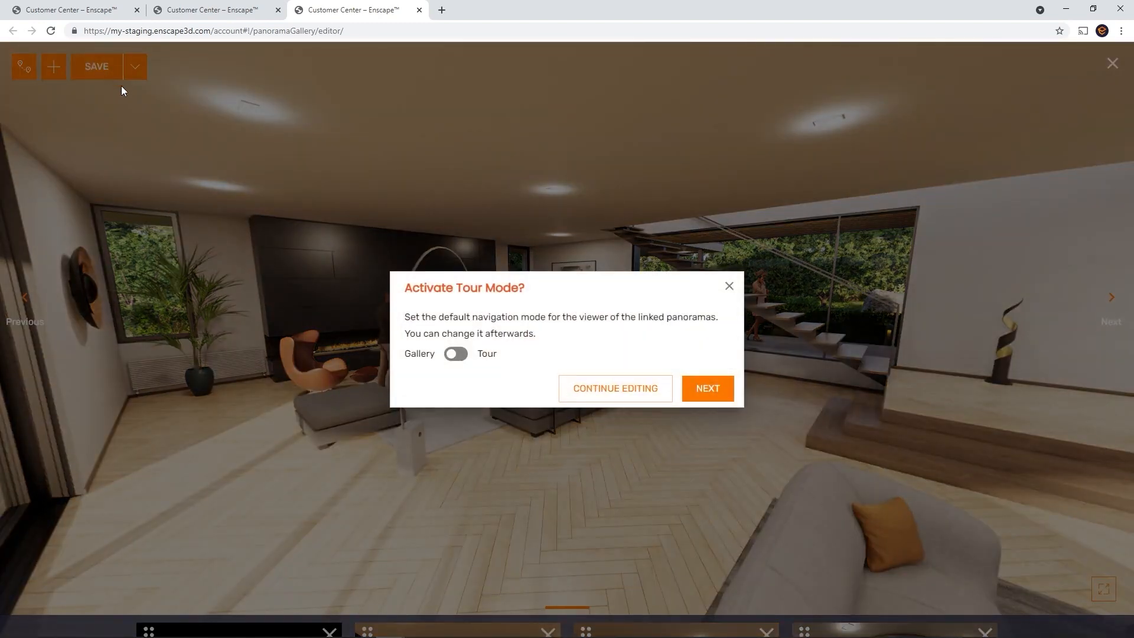
left_click(453, 356)
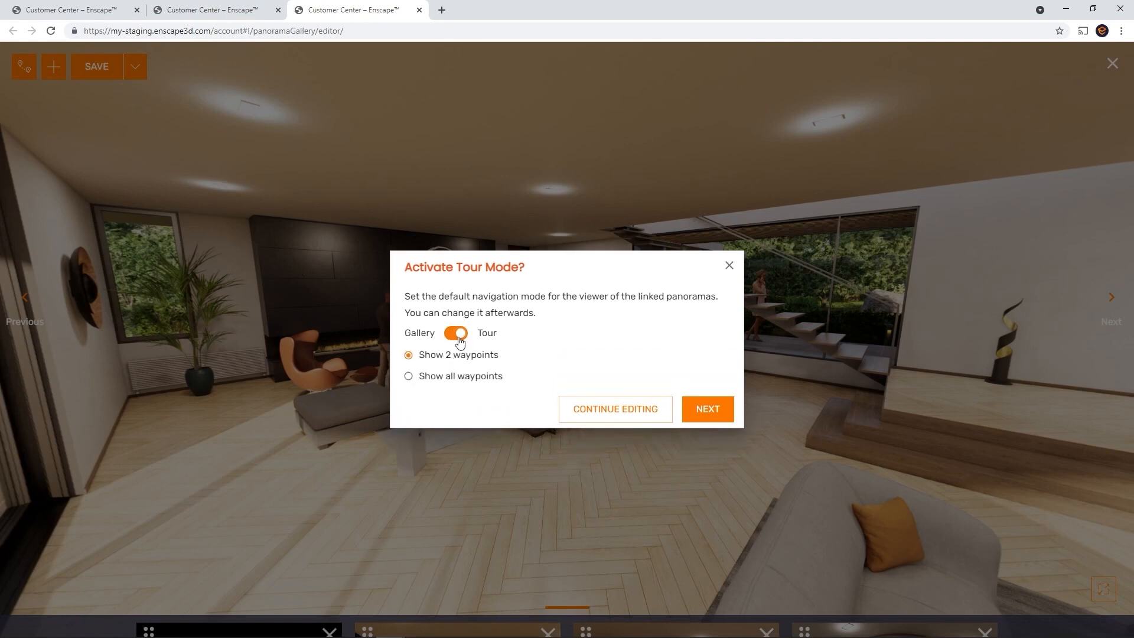
left_click(459, 335)
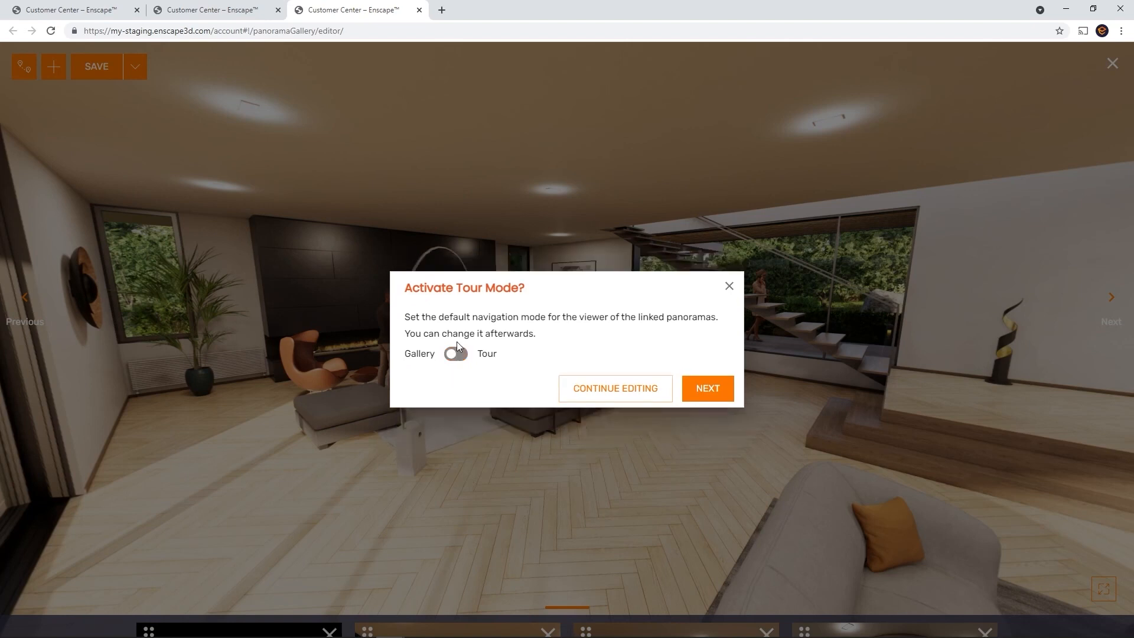
left_click(581, 388)
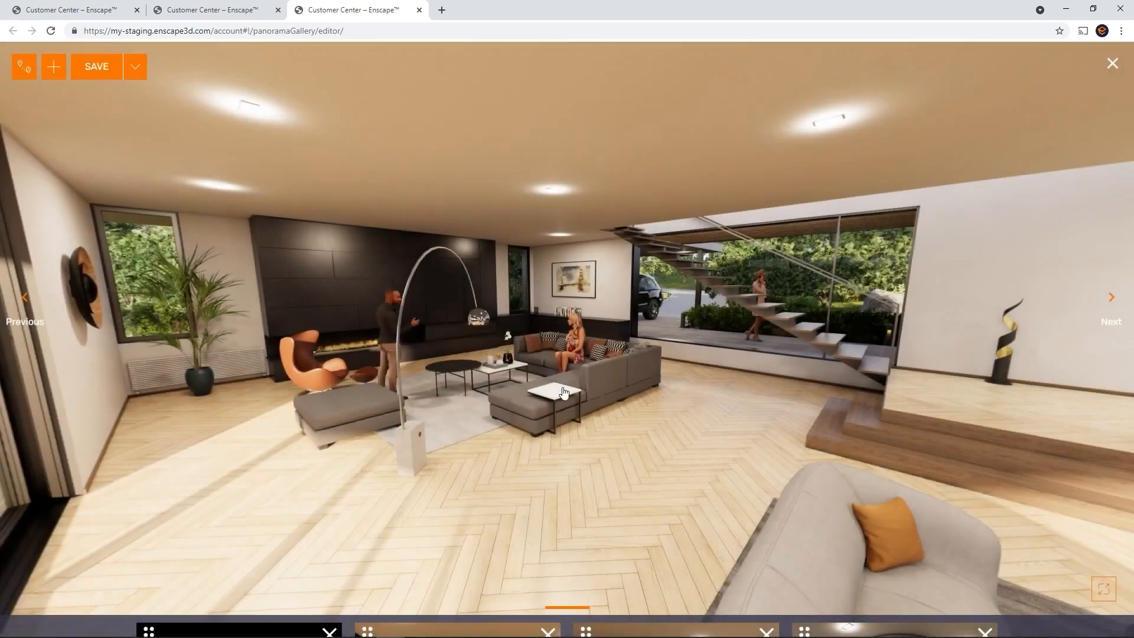
Set the navigation mode to Tour with Show 2 waypoints
left_click(26, 69)
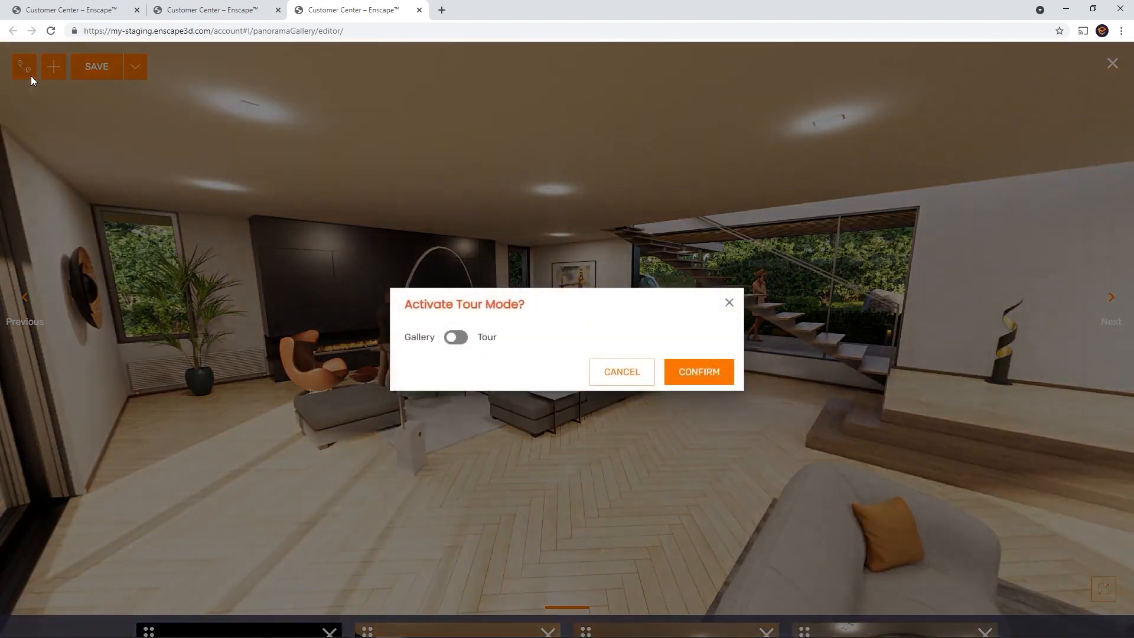
left_click(459, 342)
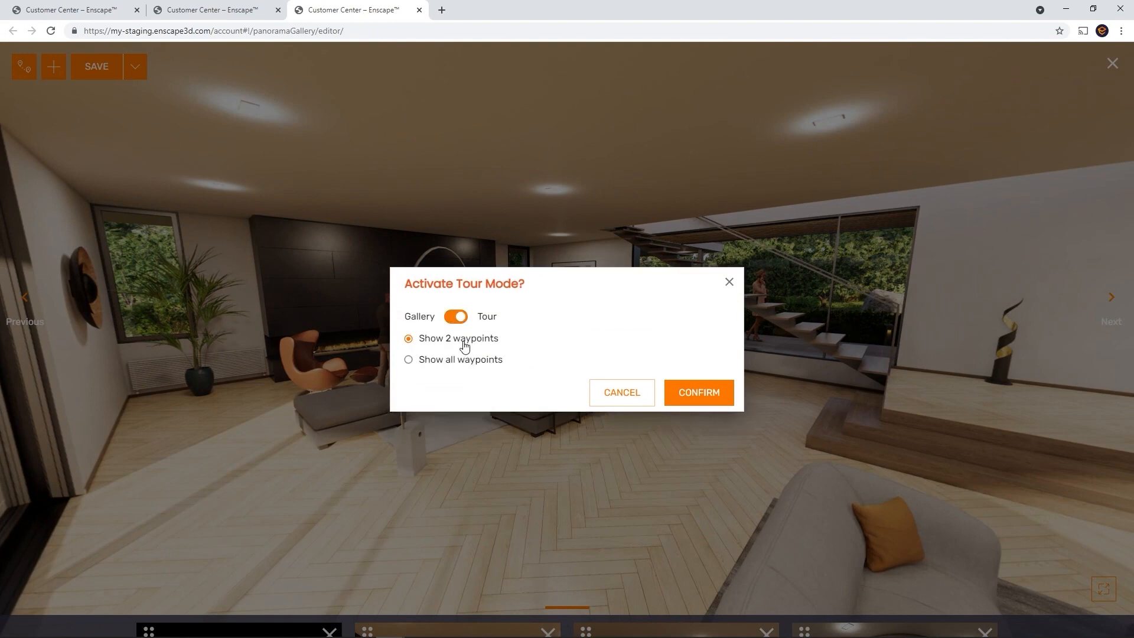
left_click(696, 393)
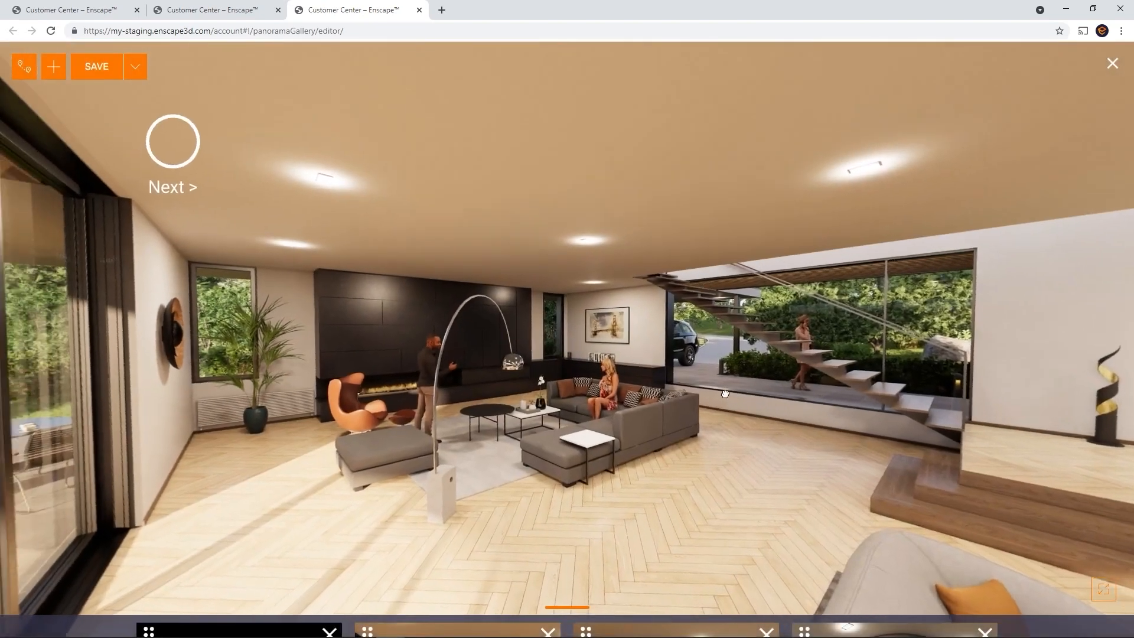
Look around the living room and step through the tour to the bathroom and bedroom panoramas
left_click_drag(725, 394, 81, 457)
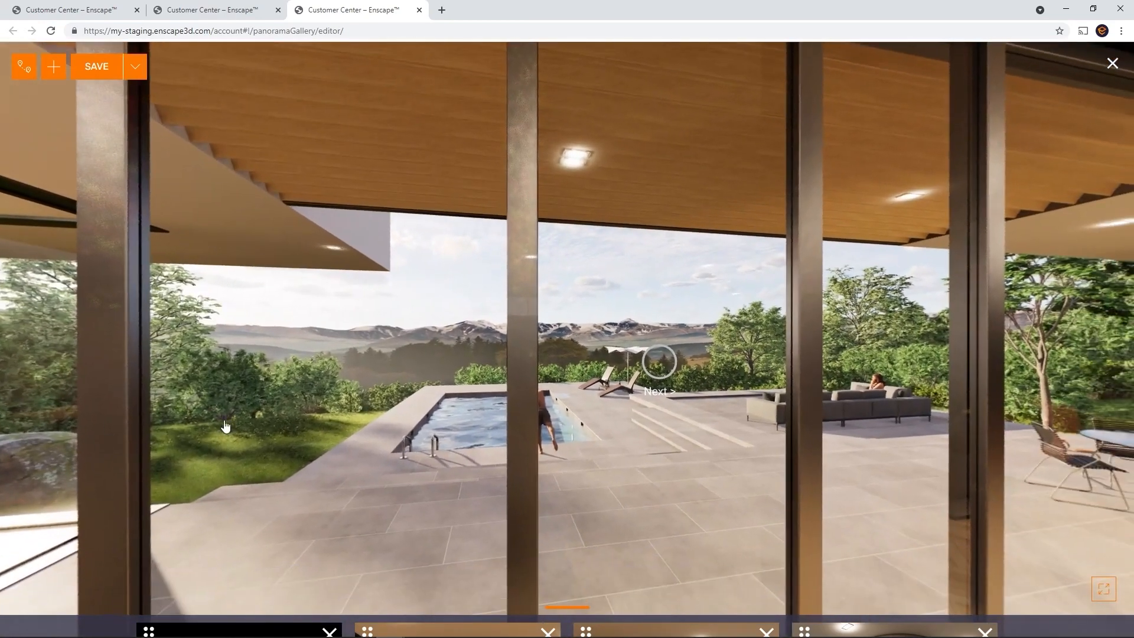
left_click(660, 363)
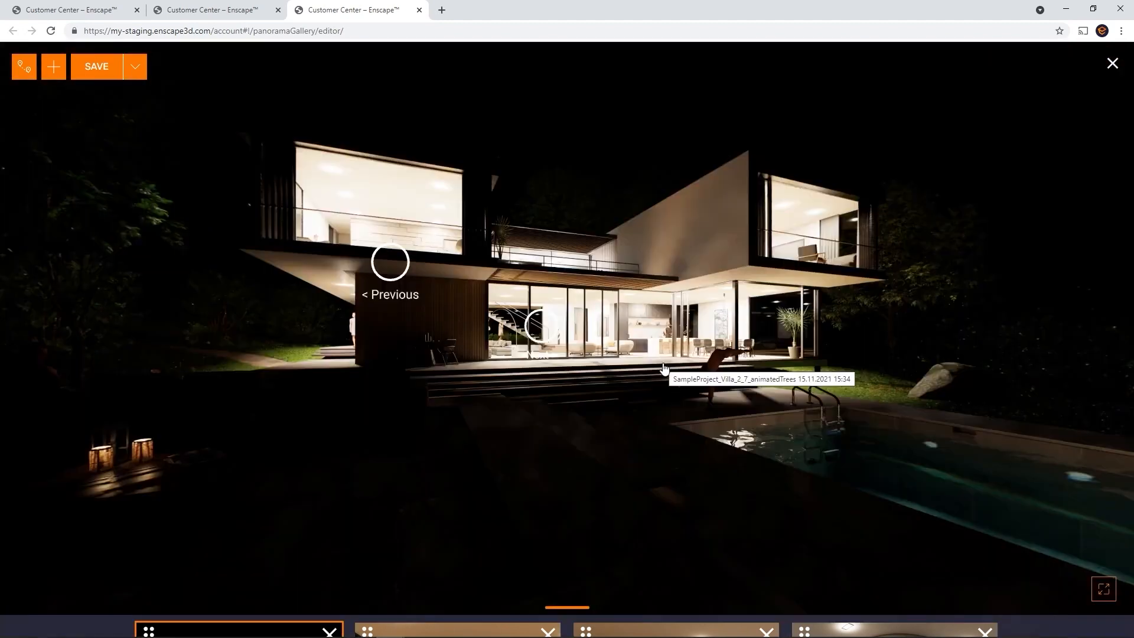
left_click(389, 261)
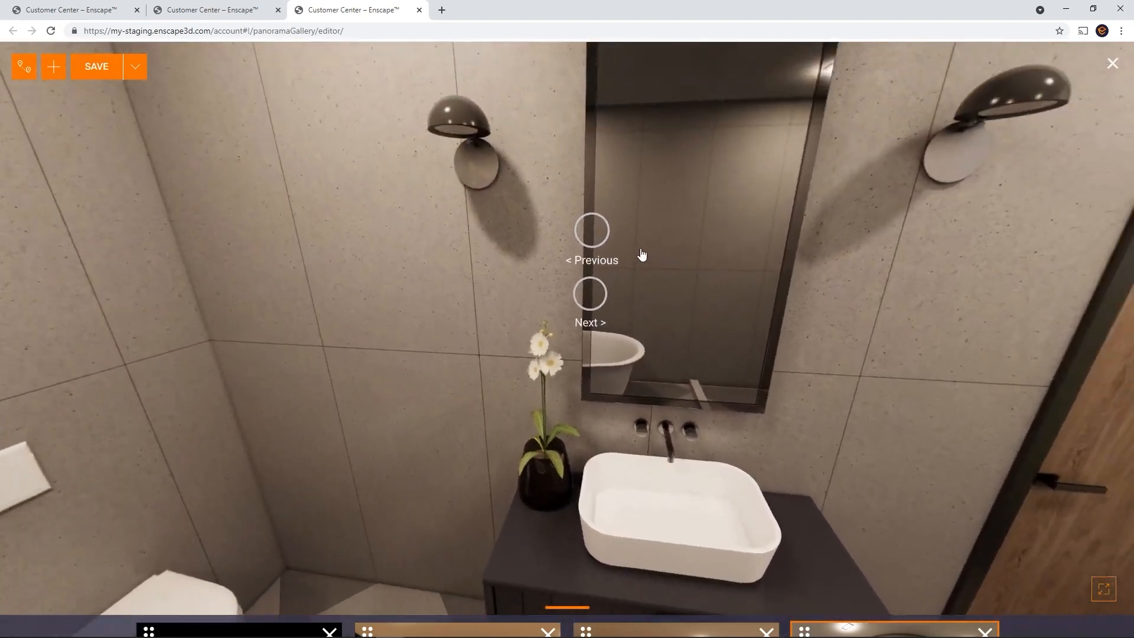
left_click(591, 230)
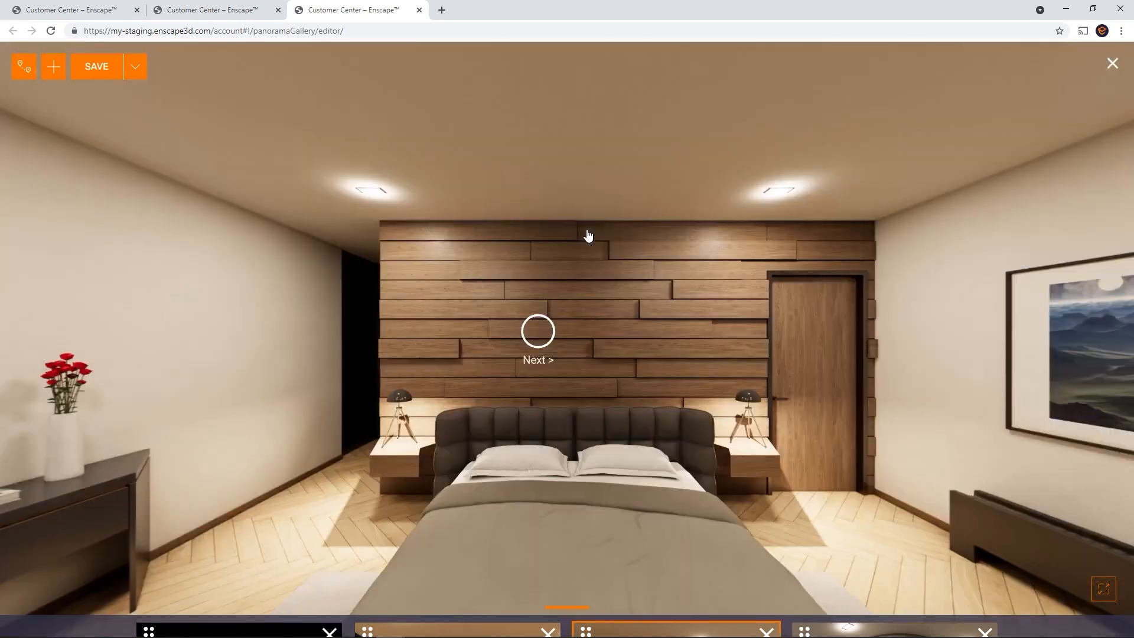
Switch the tour to Show all waypoints, visit the night exterior and living room, then open Add Panoramas
left_click(23, 71)
left_click(408, 359)
left_click(699, 392)
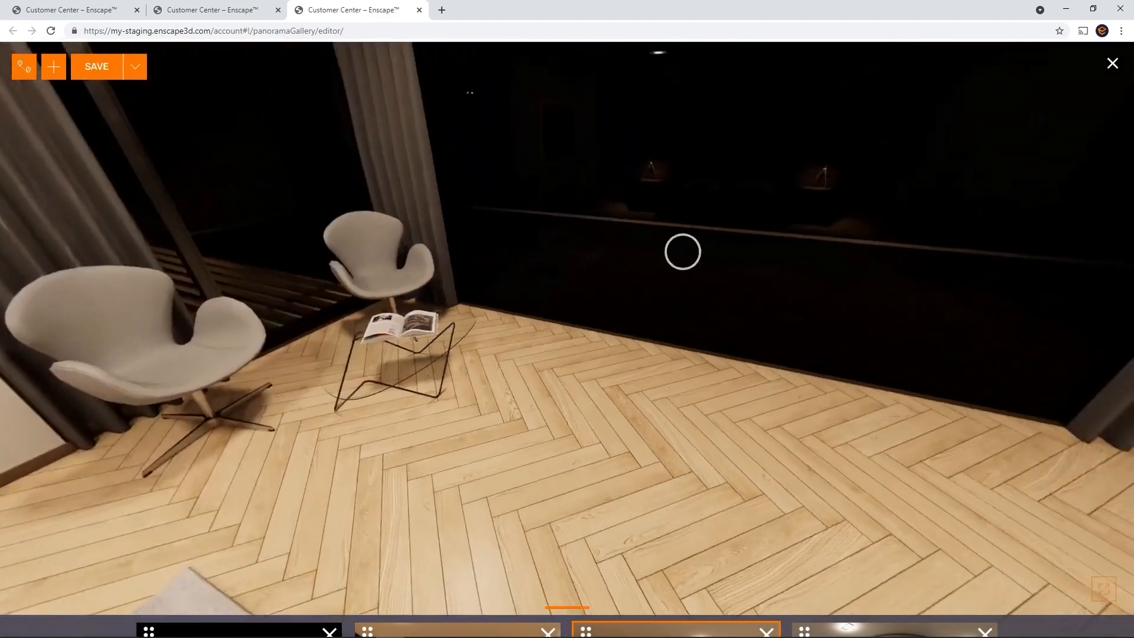
left_click(681, 251)
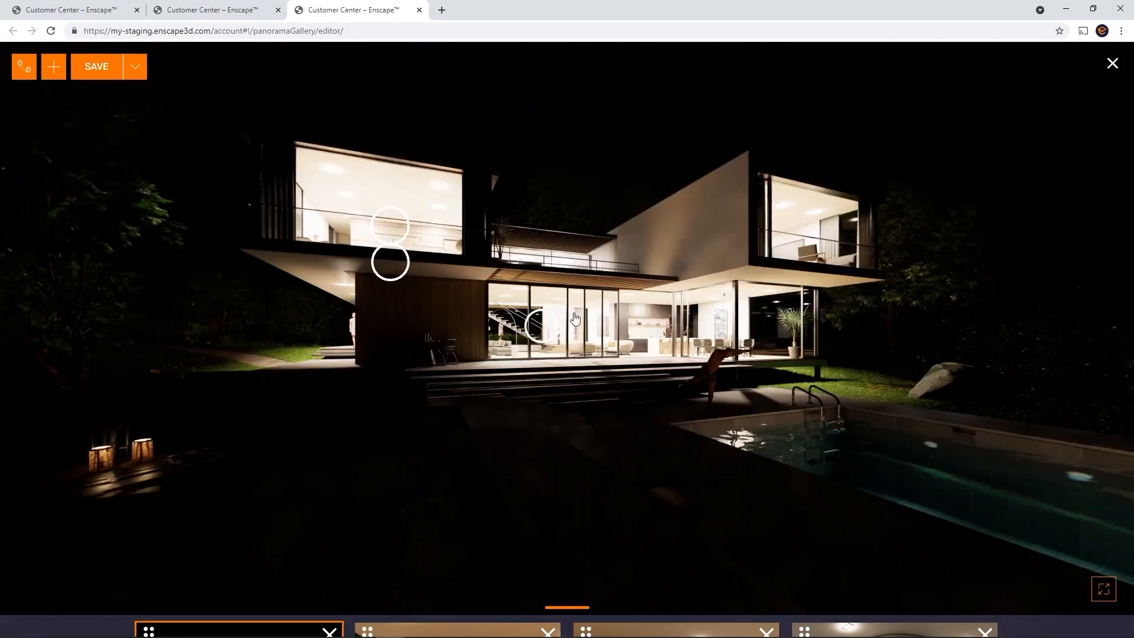
left_click(542, 325)
left_click_drag(1044, 390, 1118, 467)
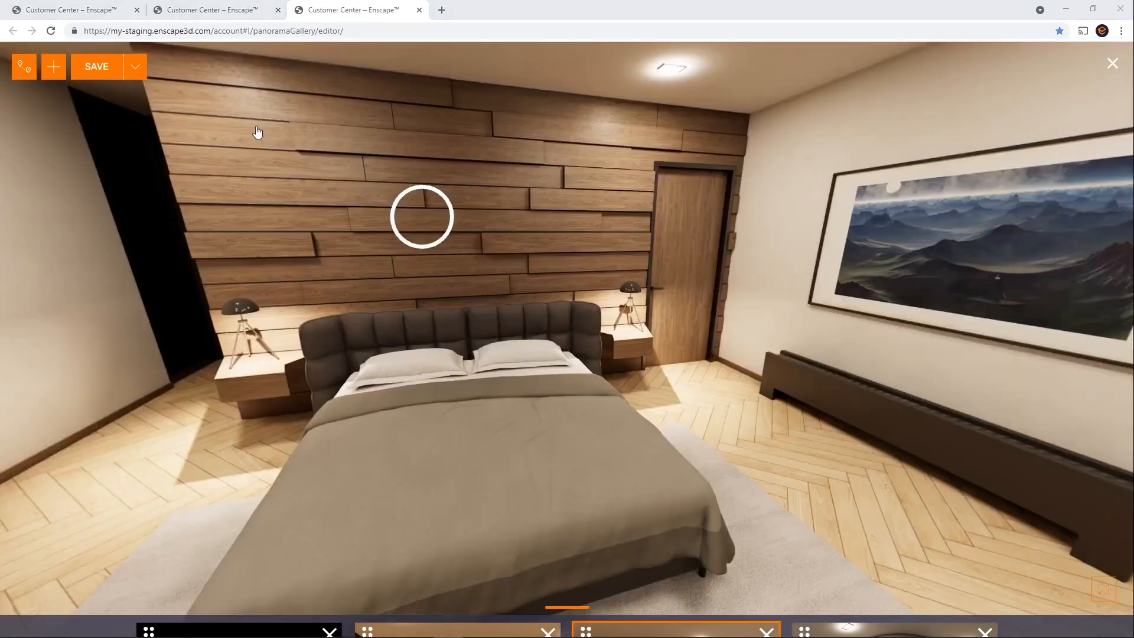
left_click(58, 74)
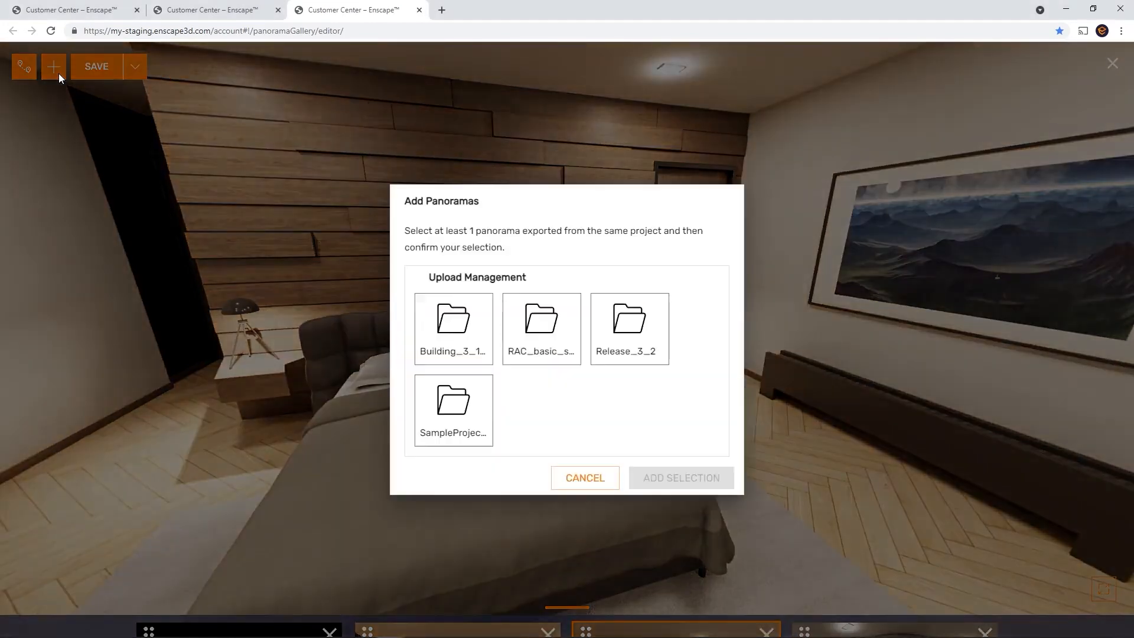
Add the missing first panorama from the SampleProject_Villa_2_7_animatedTrees folder to the gallery
left_click(450, 434)
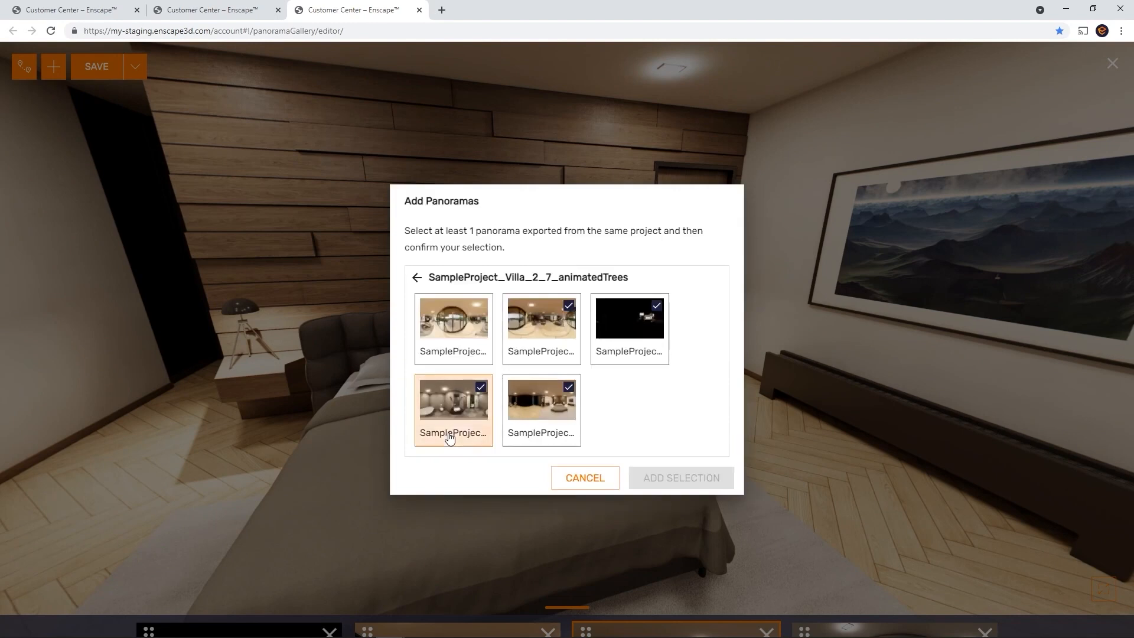
left_click(452, 349)
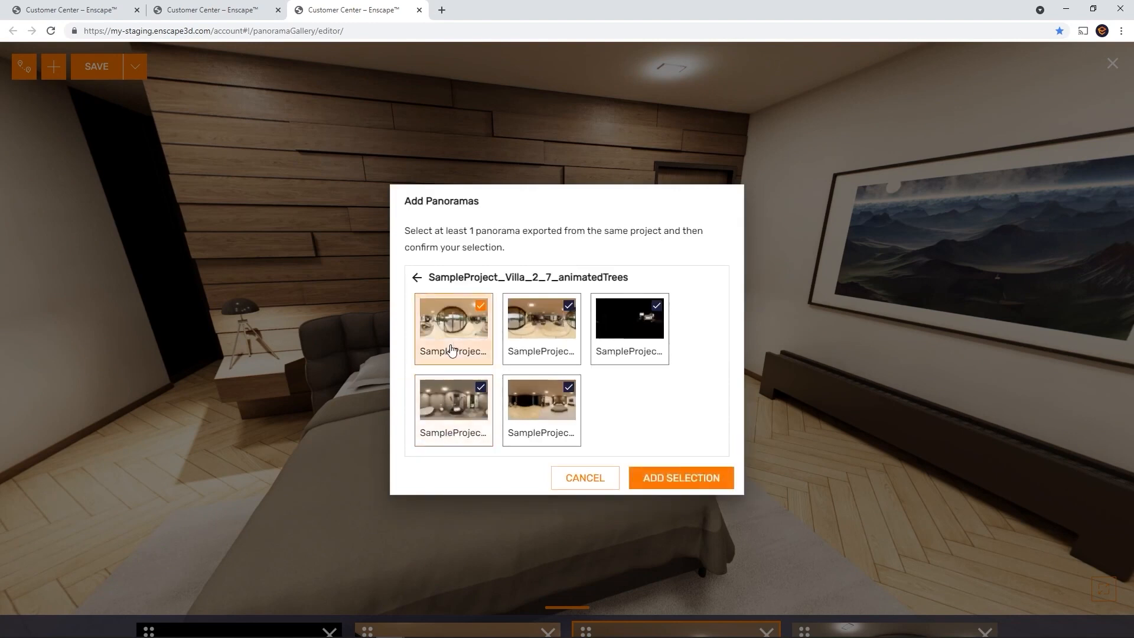
left_click(679, 478)
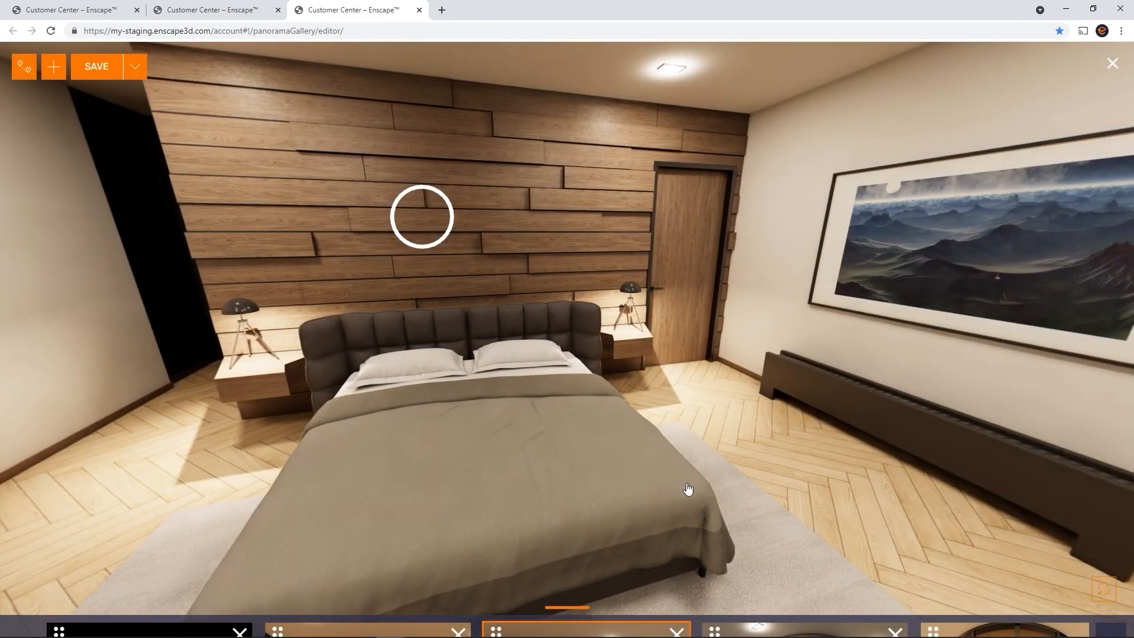
mouse_move(759, 623)
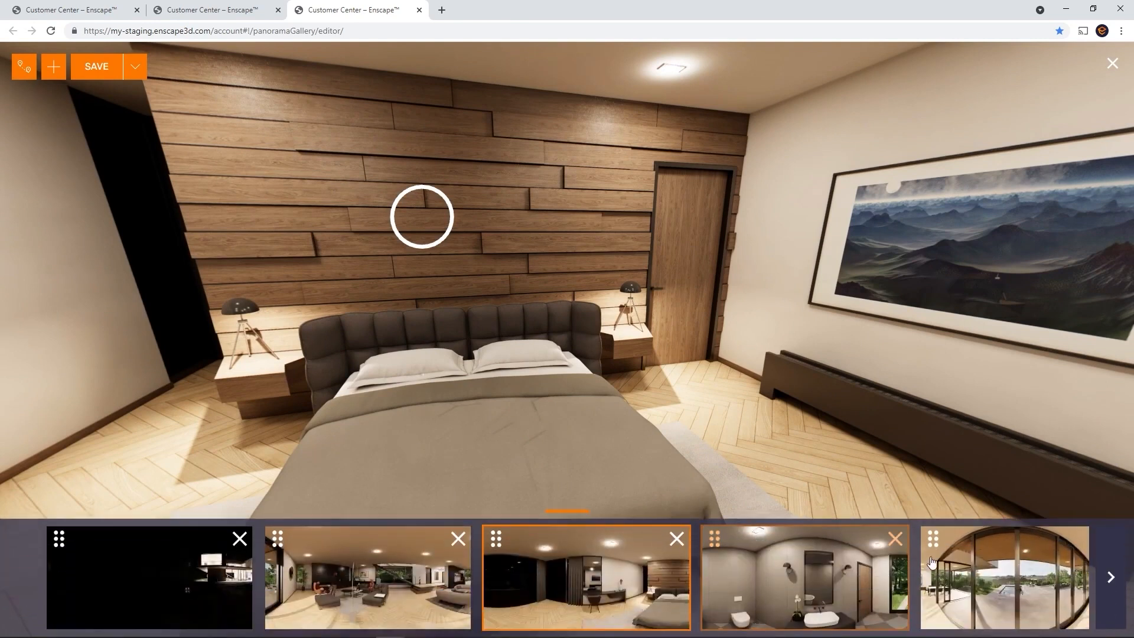
left_click(940, 541)
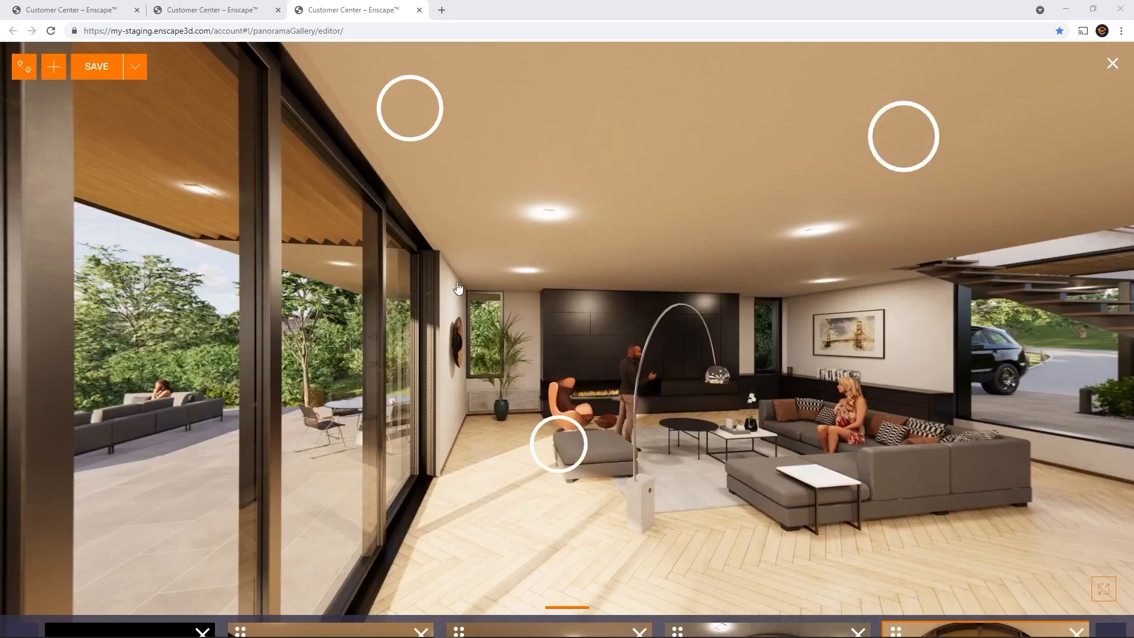
Save the gallery under the name 'Test' and close the editor
left_click(103, 67)
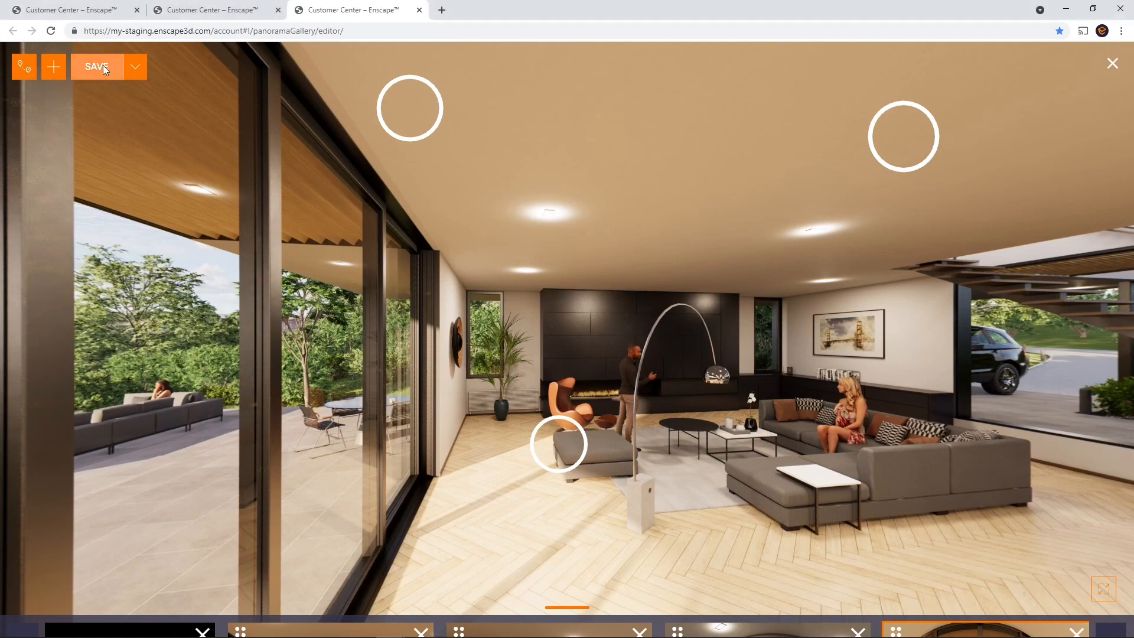
type("Test")
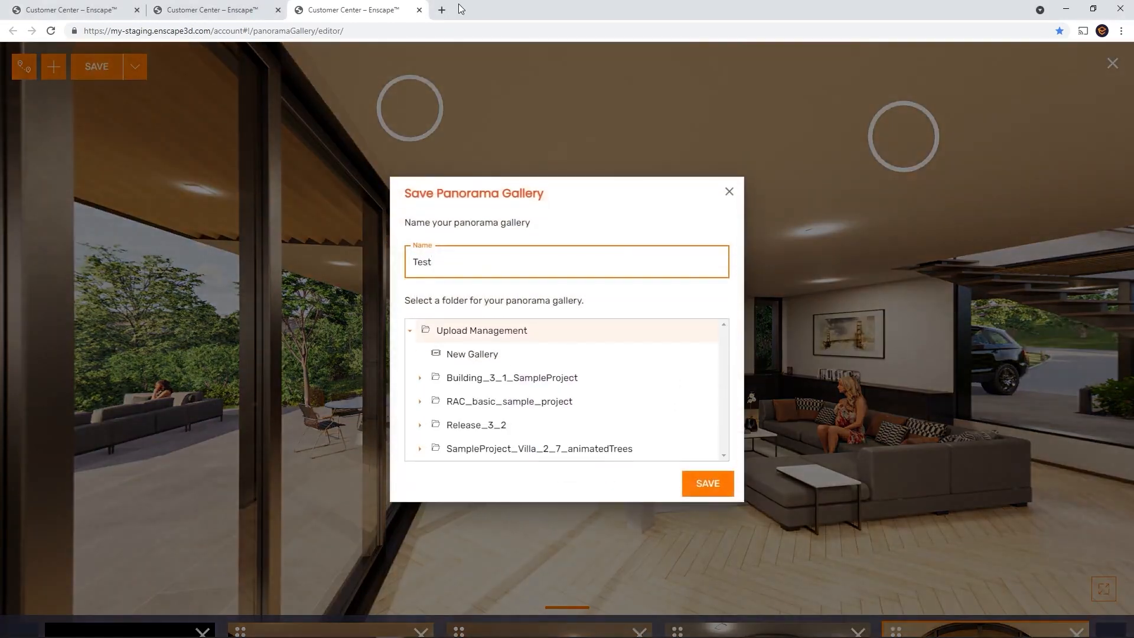
left_click(711, 482)
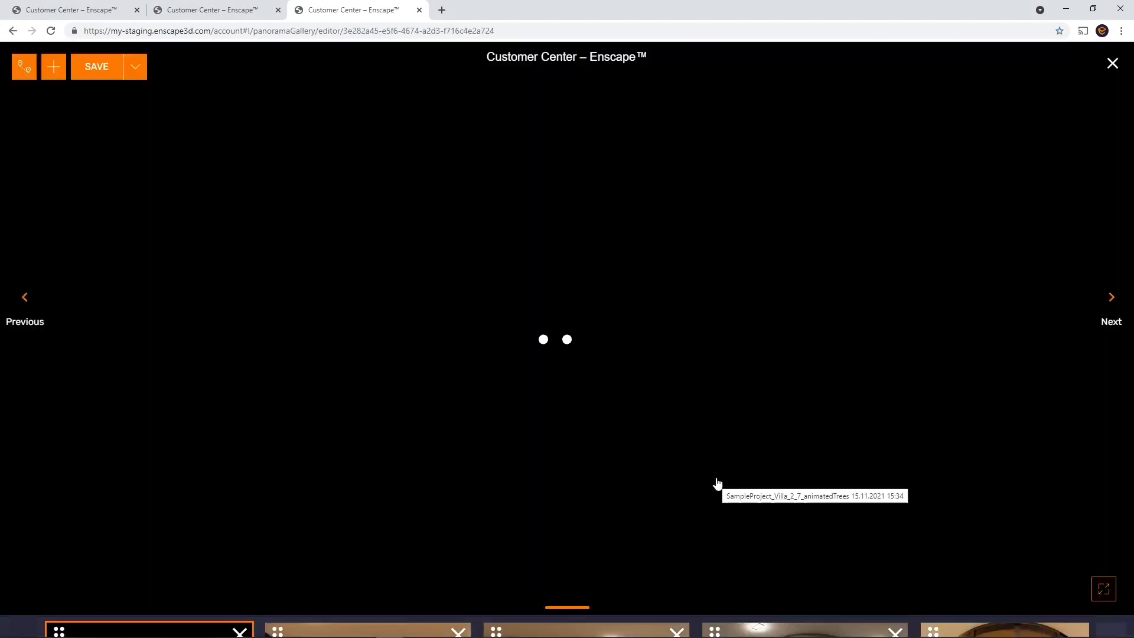
left_click(1112, 66)
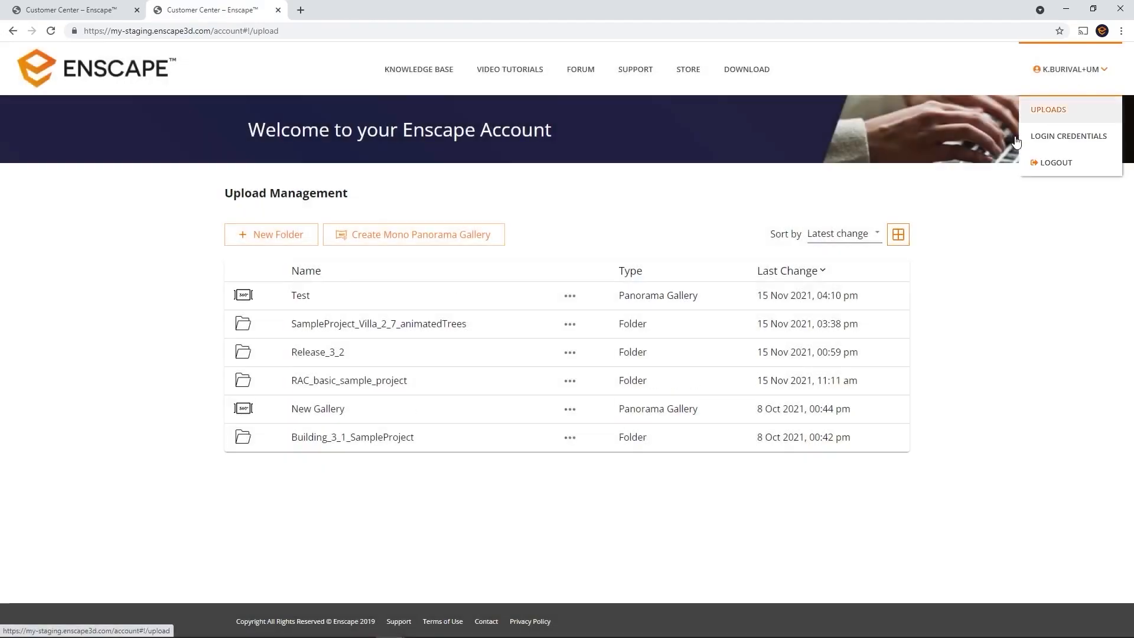
Check the Test gallery in the viewer, then copy its share link from Share Options
left_click(295, 296)
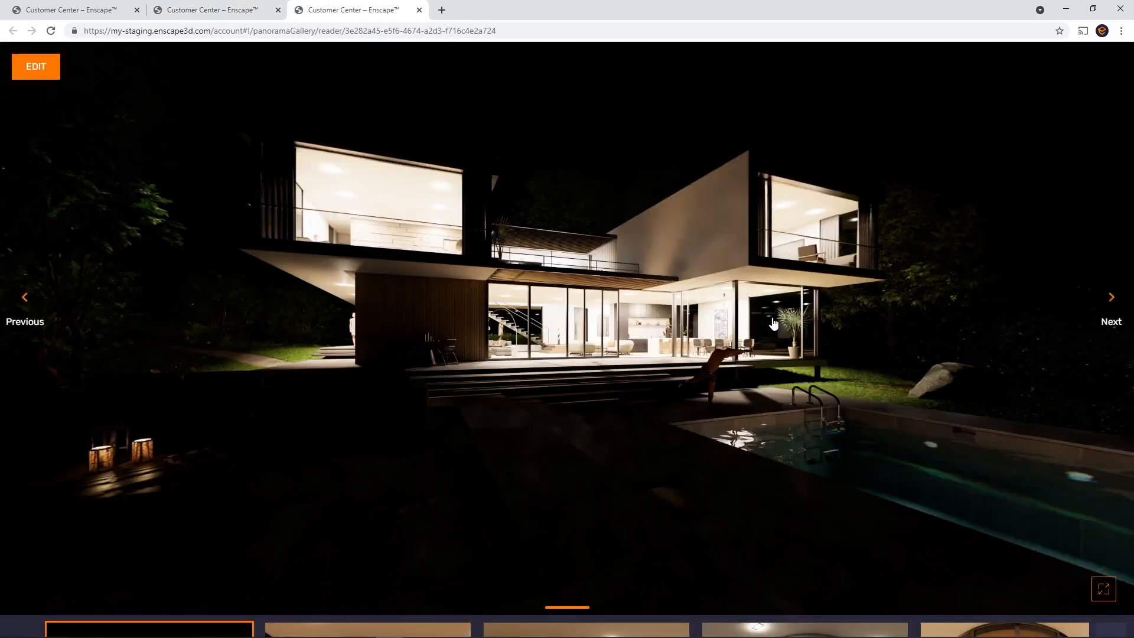
key("ctrl+w")
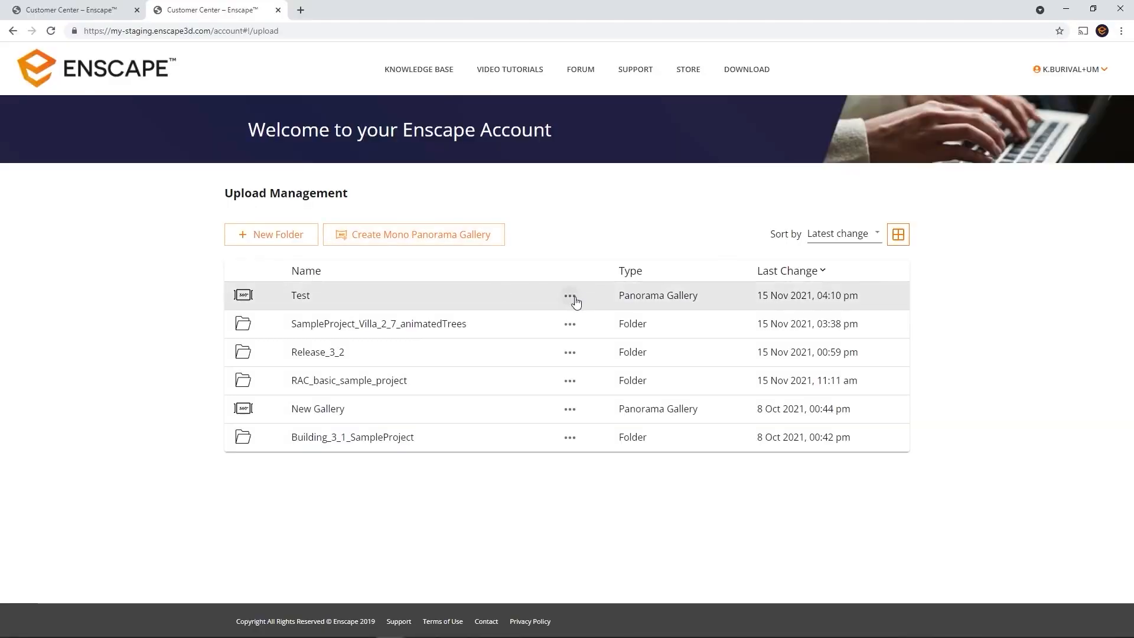
left_click(574, 297)
left_click(589, 299)
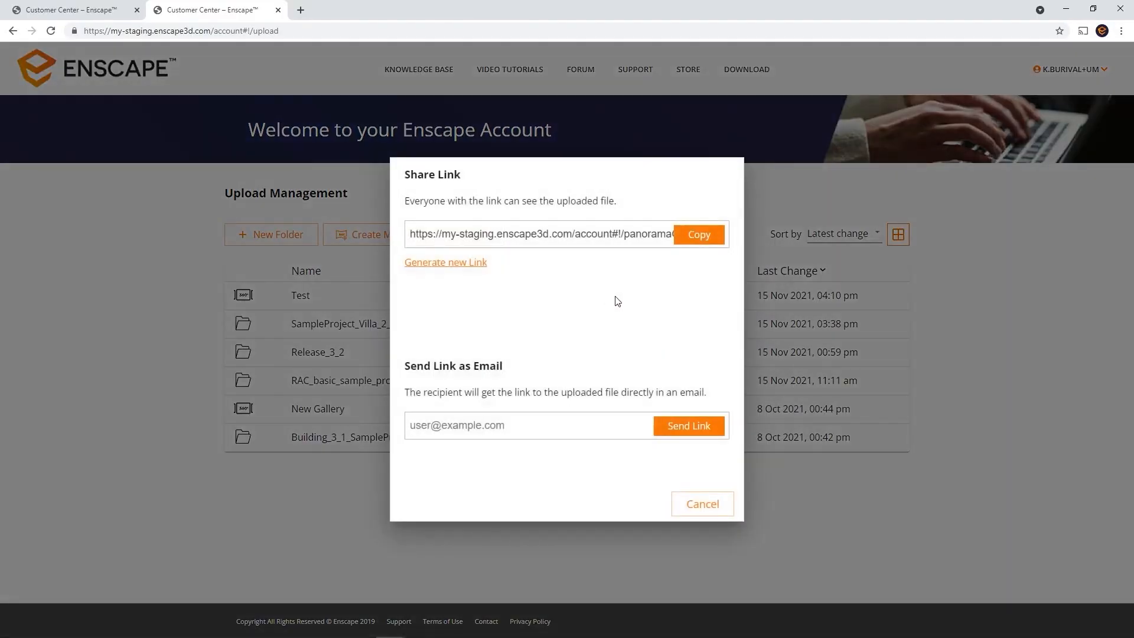
left_click(688, 246)
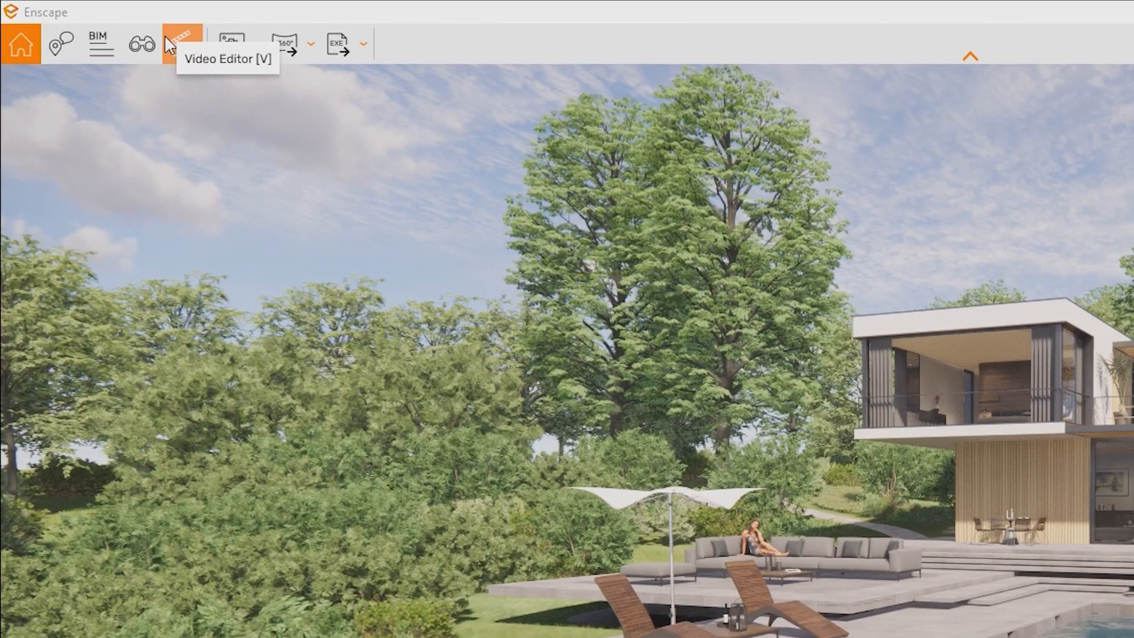
Open the Video Editor and show the Help panel's Video Editor [V] controls and shortcuts
left_click(166, 39)
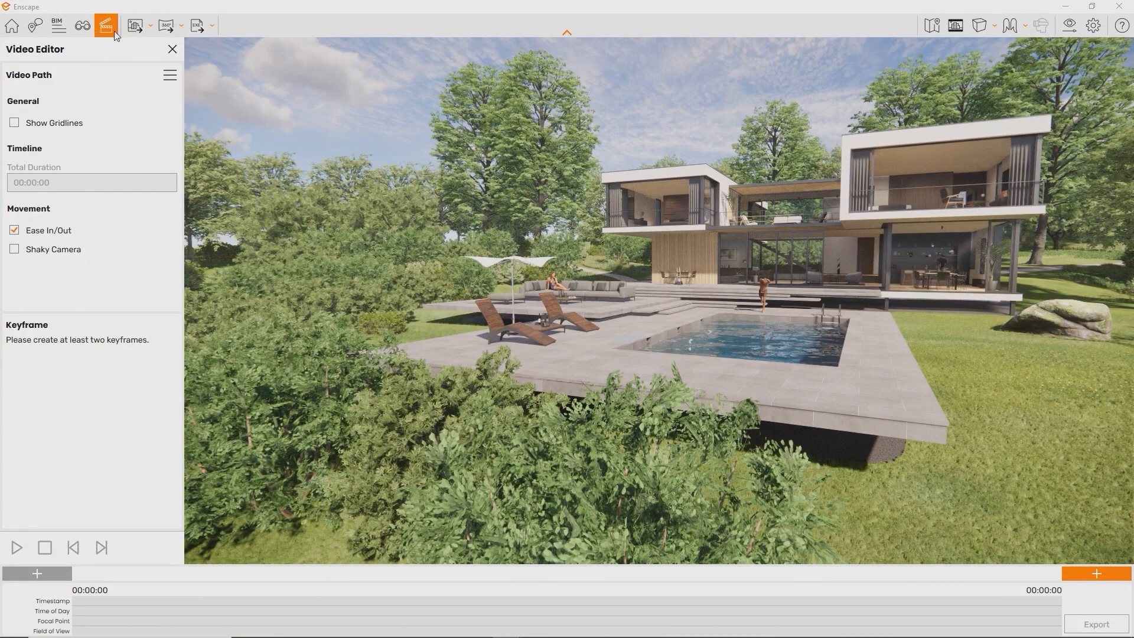
left_click(1120, 29)
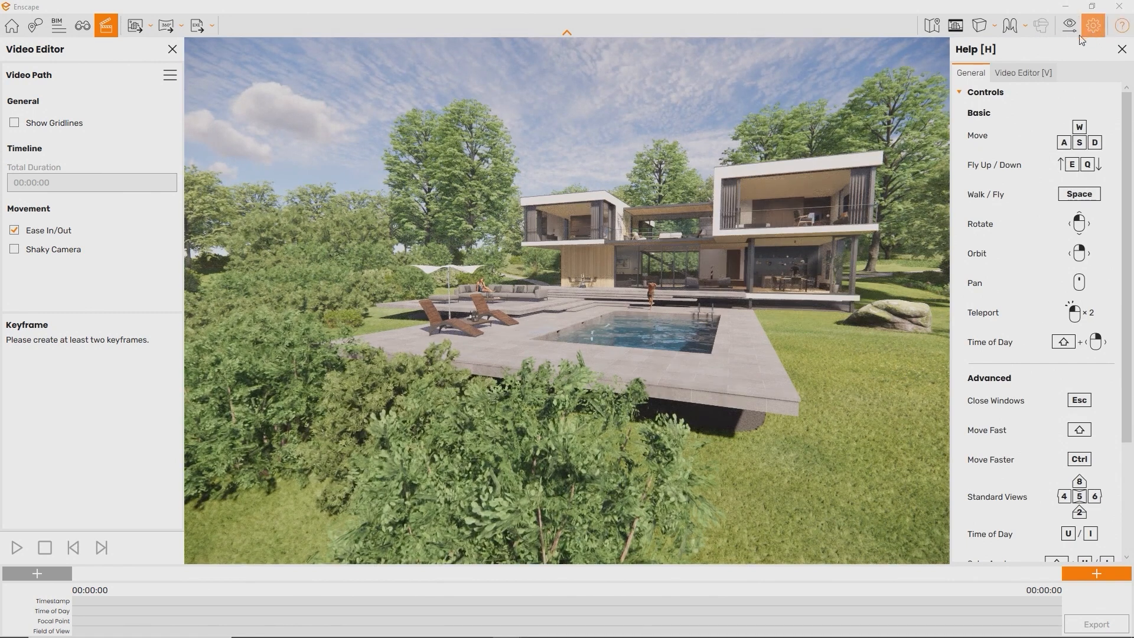
left_click(1027, 73)
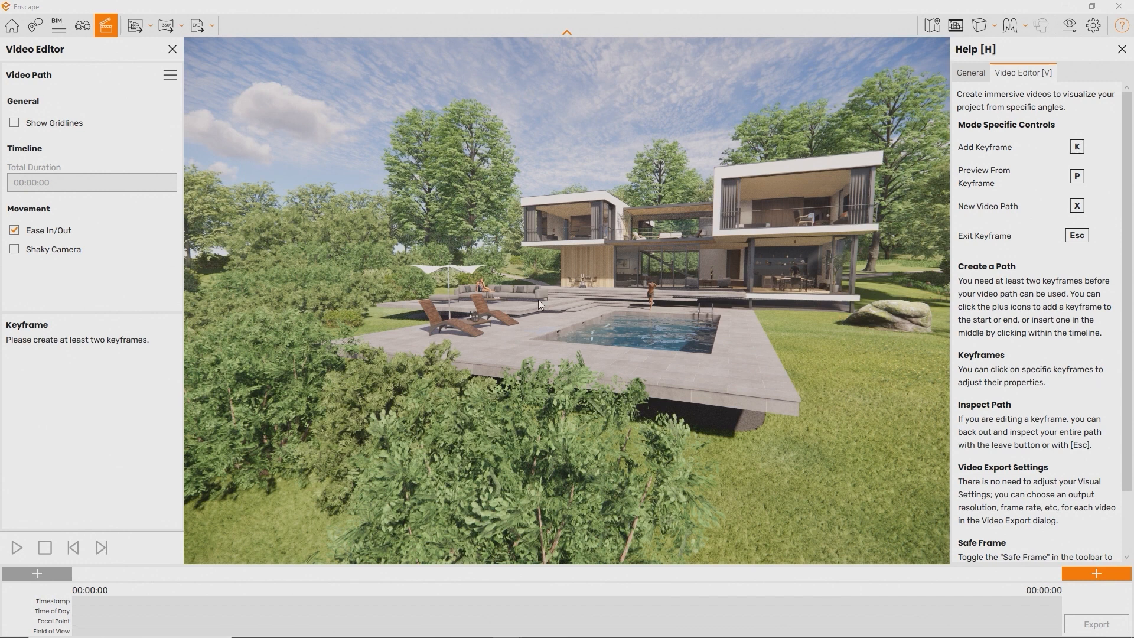
mouse_move(547, 630)
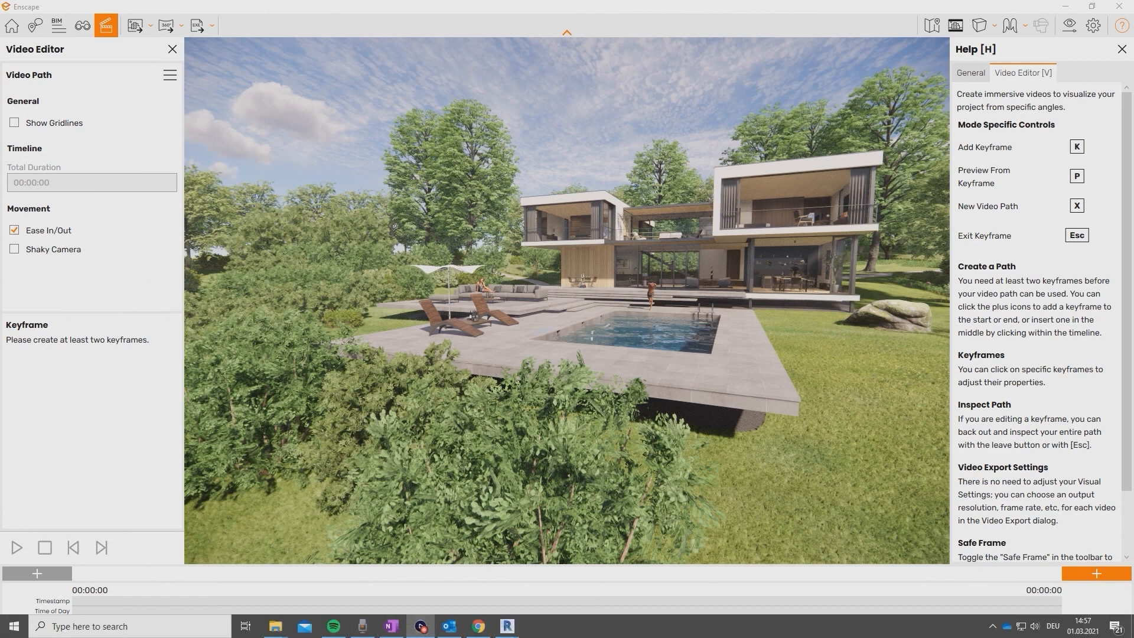
Add start and end keyframes to the video path at the current view
left_click(1076, 570)
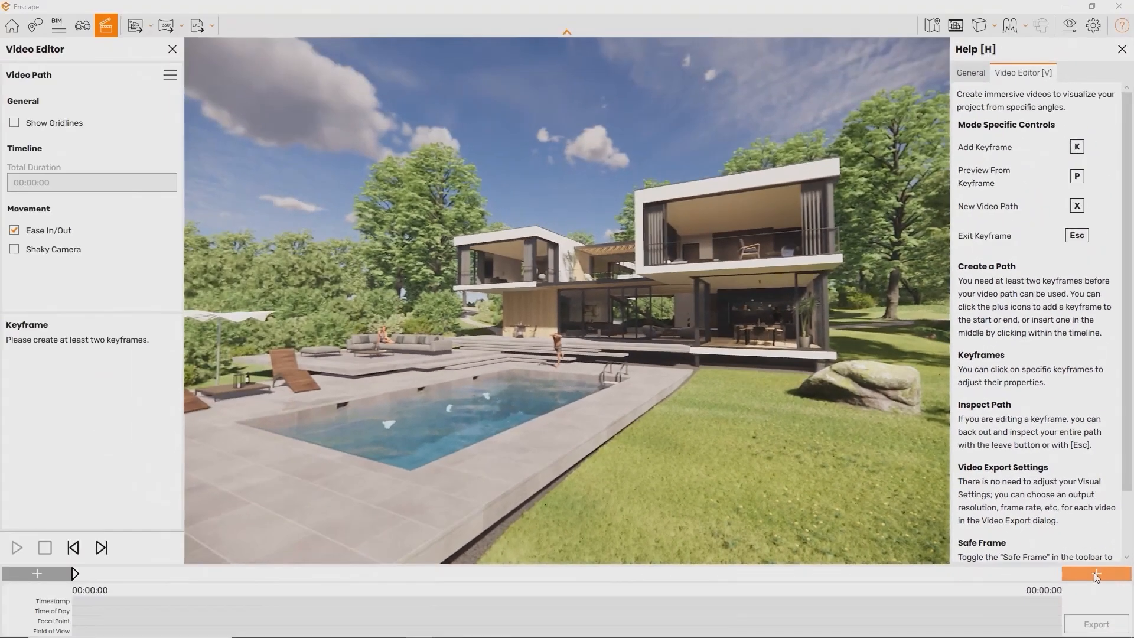
left_click(1095, 574)
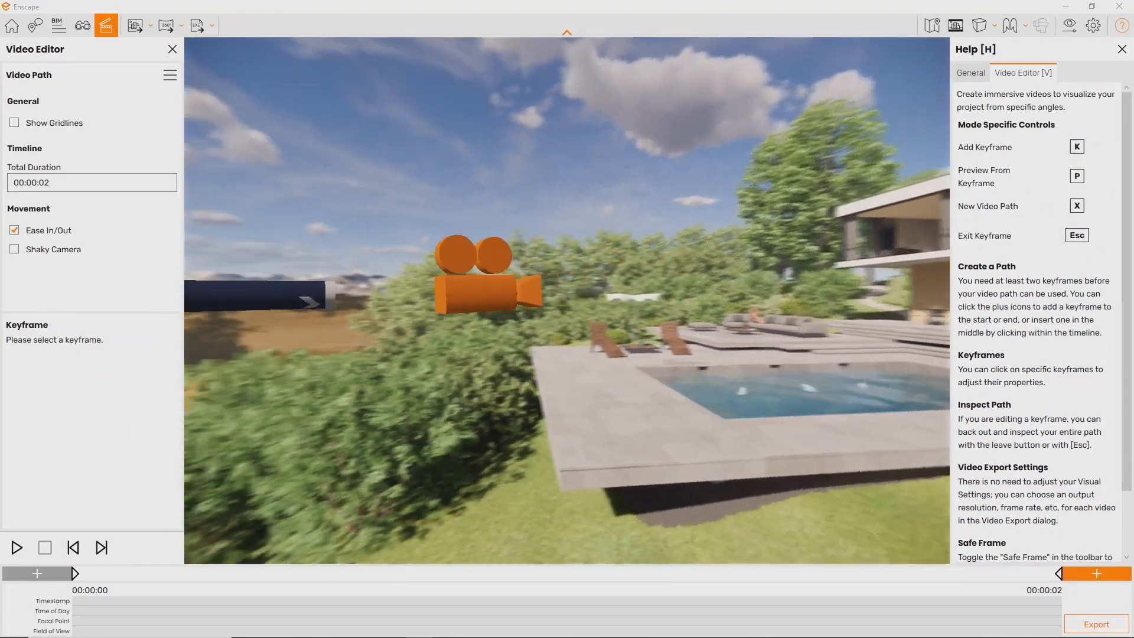
left_click_drag(567, 301, 375, 298)
right_click_drag(567, 301, 667, 272)
Fly toward the pool, add a keyframe with K, and continue over the pool toward the house
key("w")
key("w")
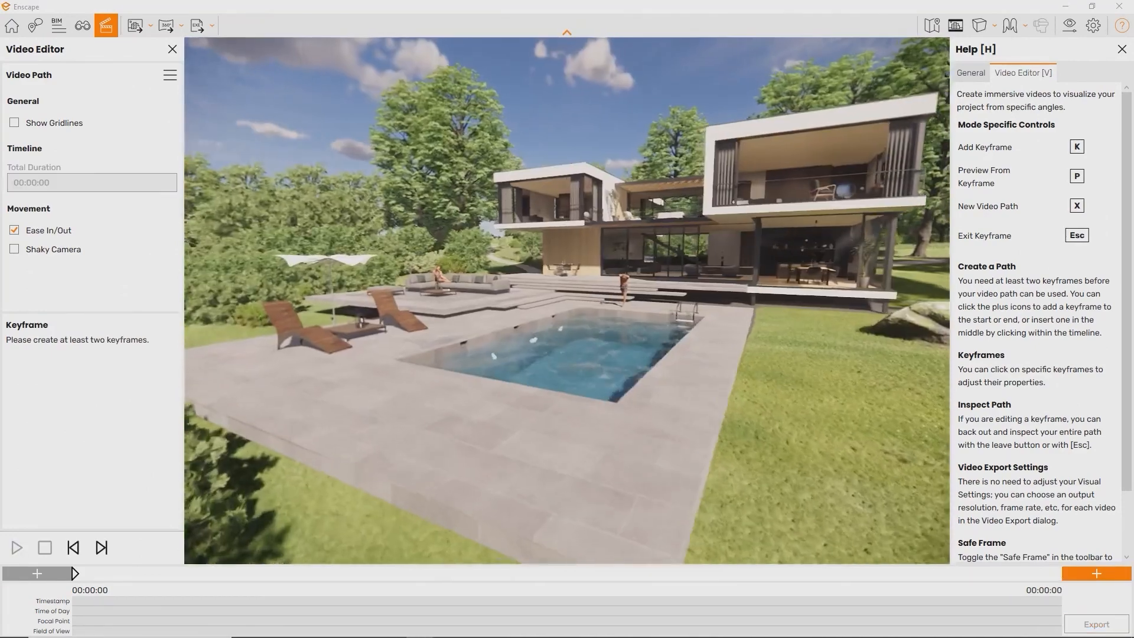
key("k")
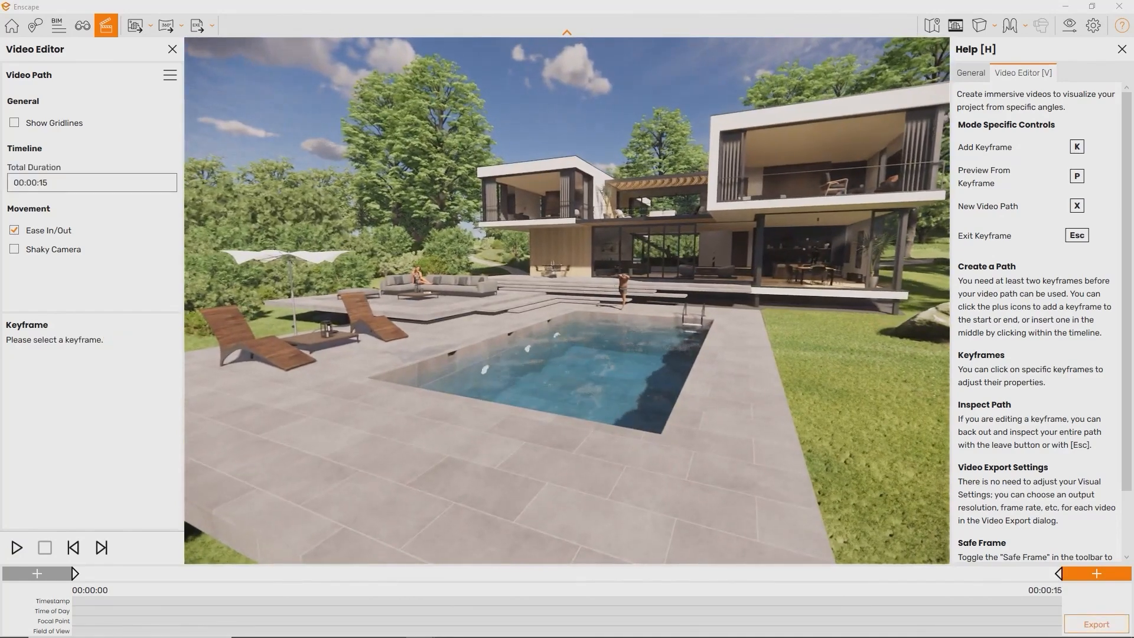
key("w")
key("w")
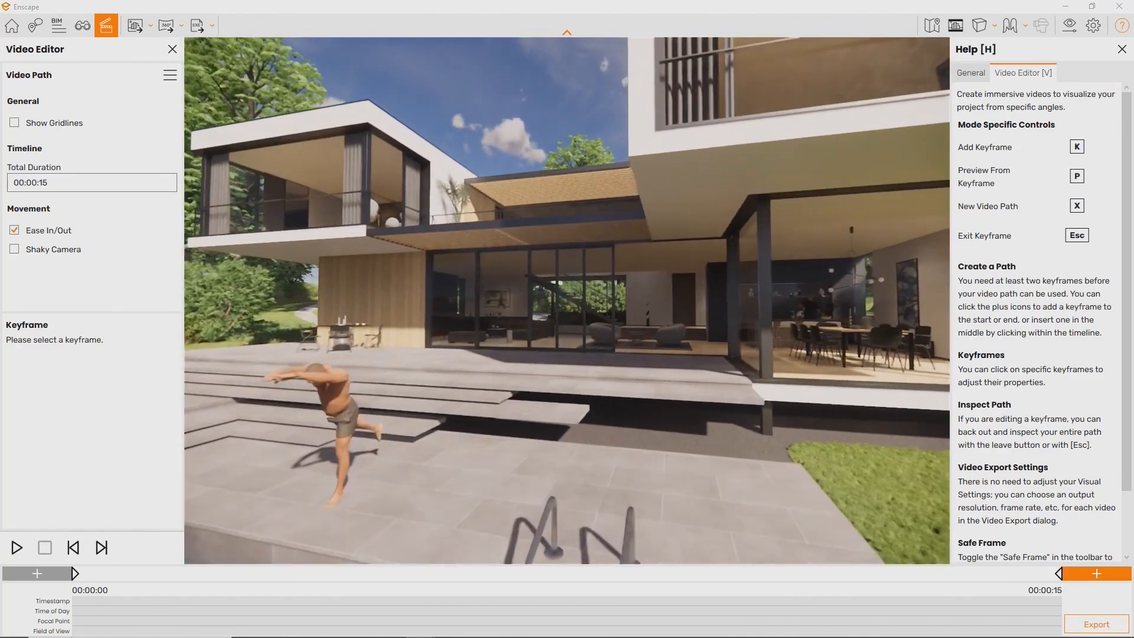
right_click_drag(567, 301, 478, 316)
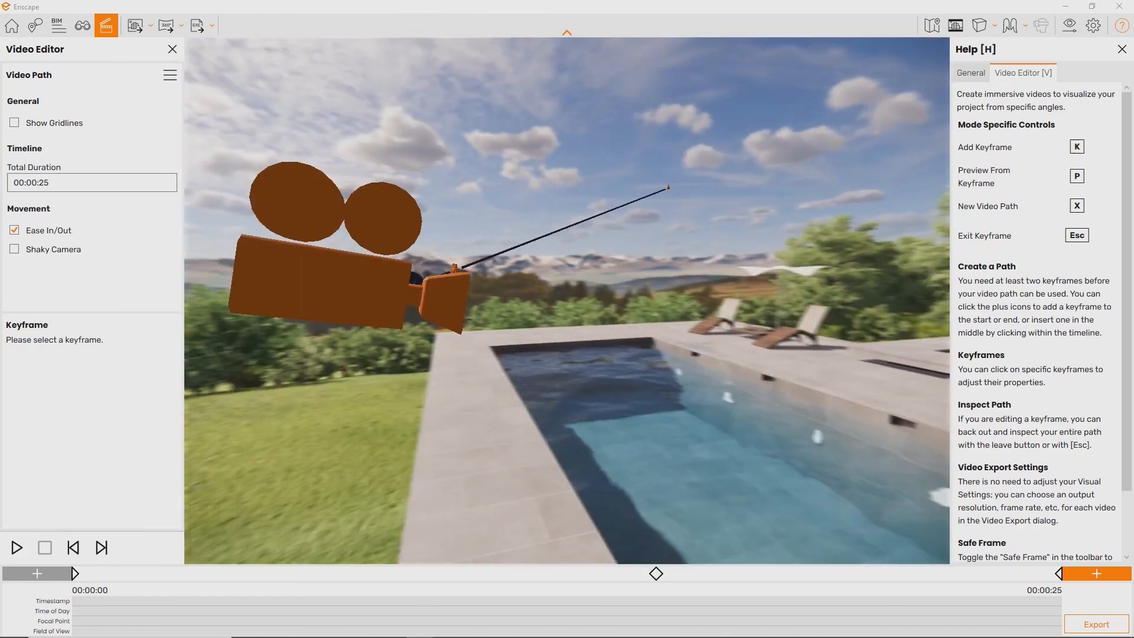
key("d")
left_click_drag(567, 301, 921, 316)
Fly through the living and dining area and aim the view down toward the terrace path
key("w")
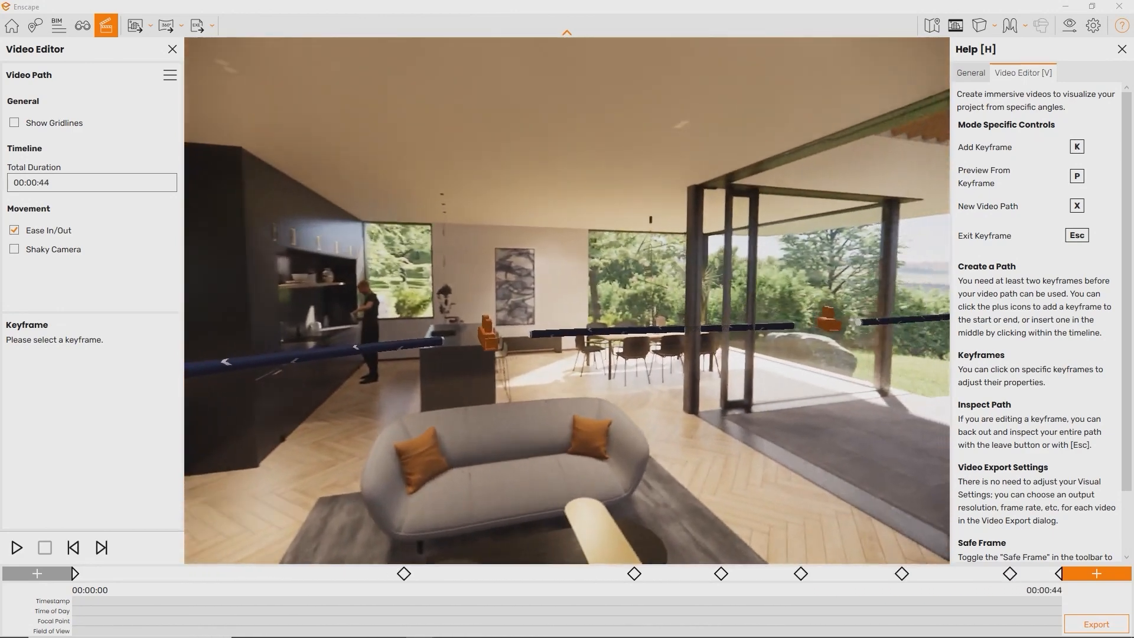
key("w")
left_click_drag(567, 301, 726, 304)
key("s")
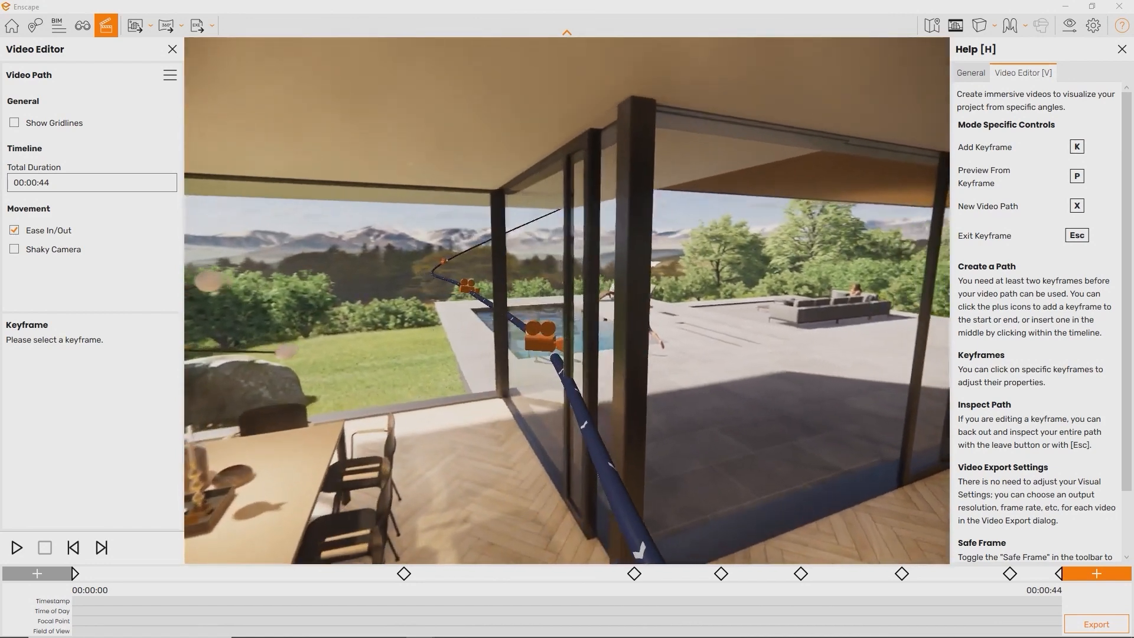
left_click_drag(727, 254, 782, 285)
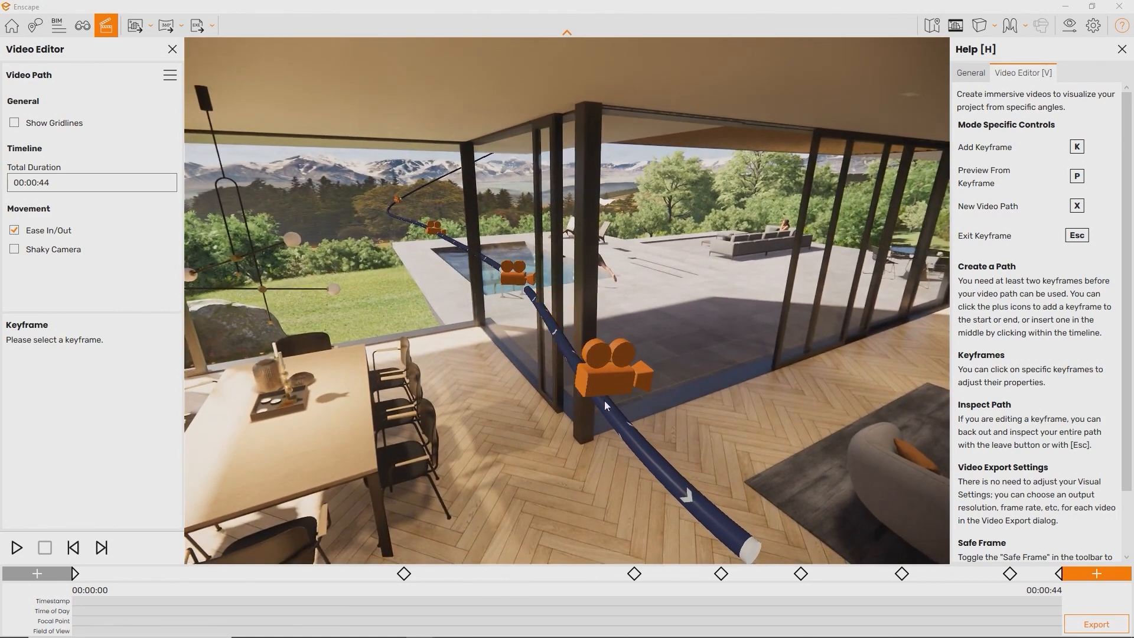
Insert keyframe 5 on the path and update it to the current camera view
left_click(604, 400)
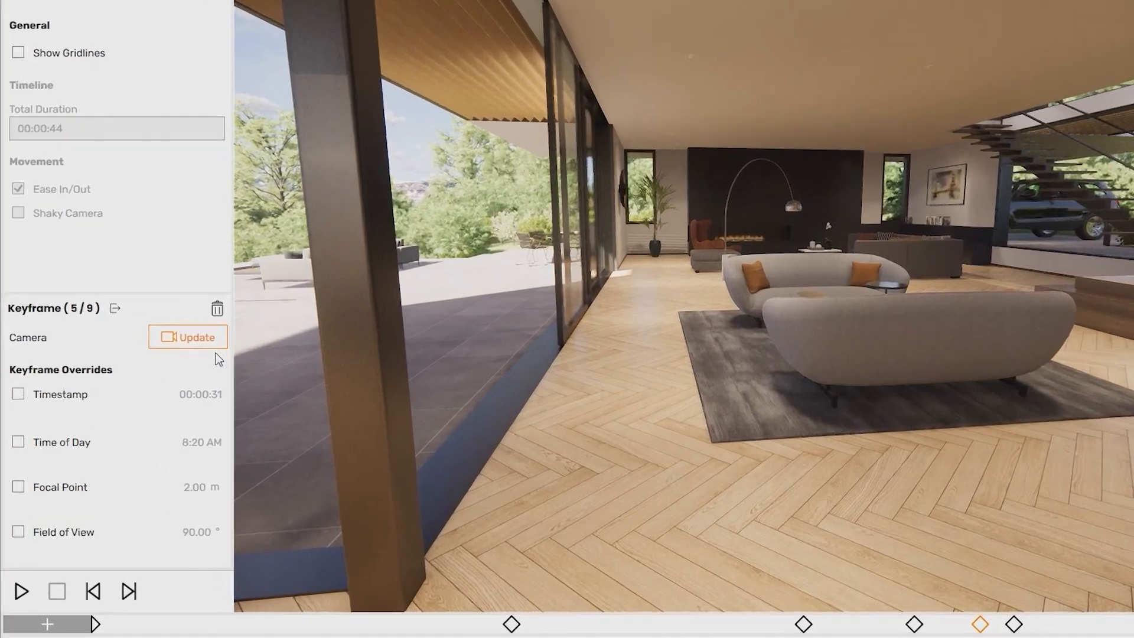
left_click(205, 338)
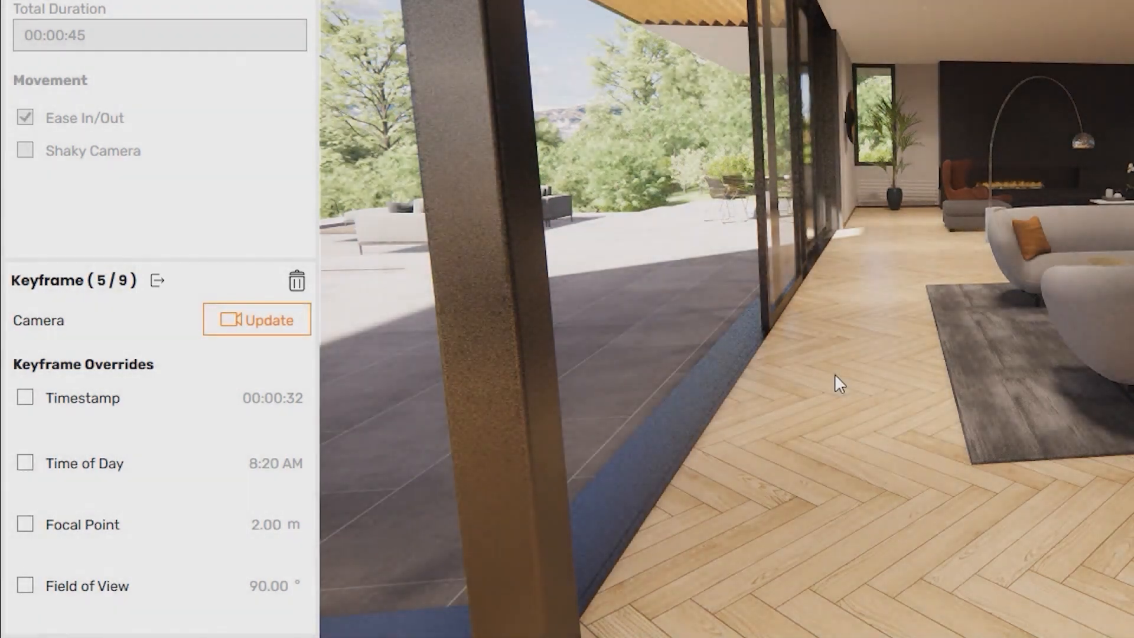
key("Escape")
left_click_drag(835, 373, 296, 373)
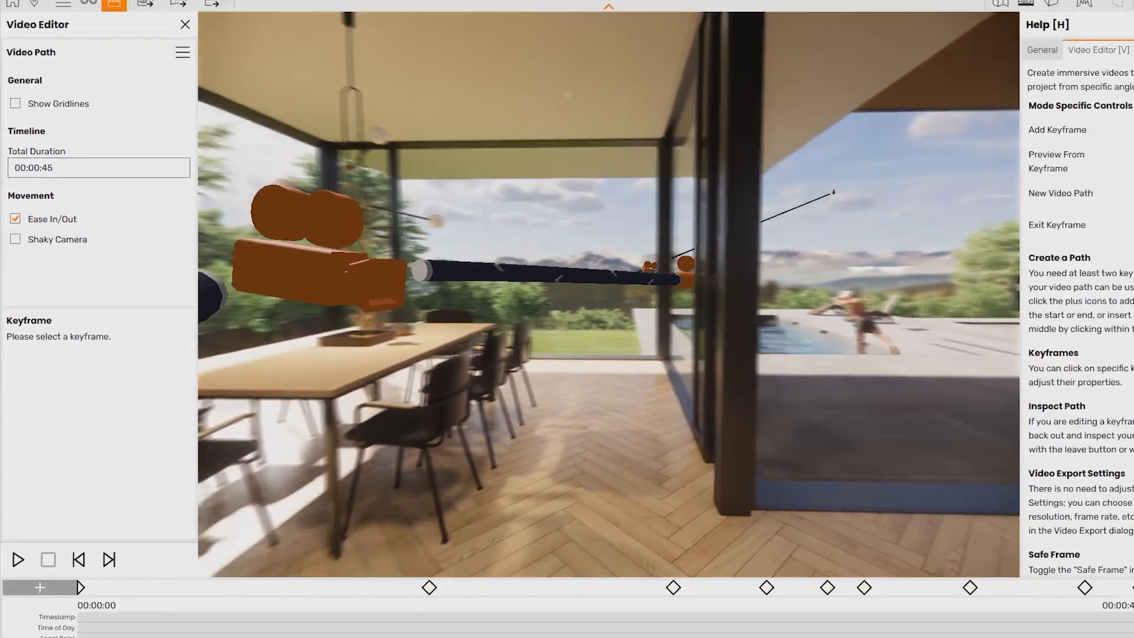
key("s")
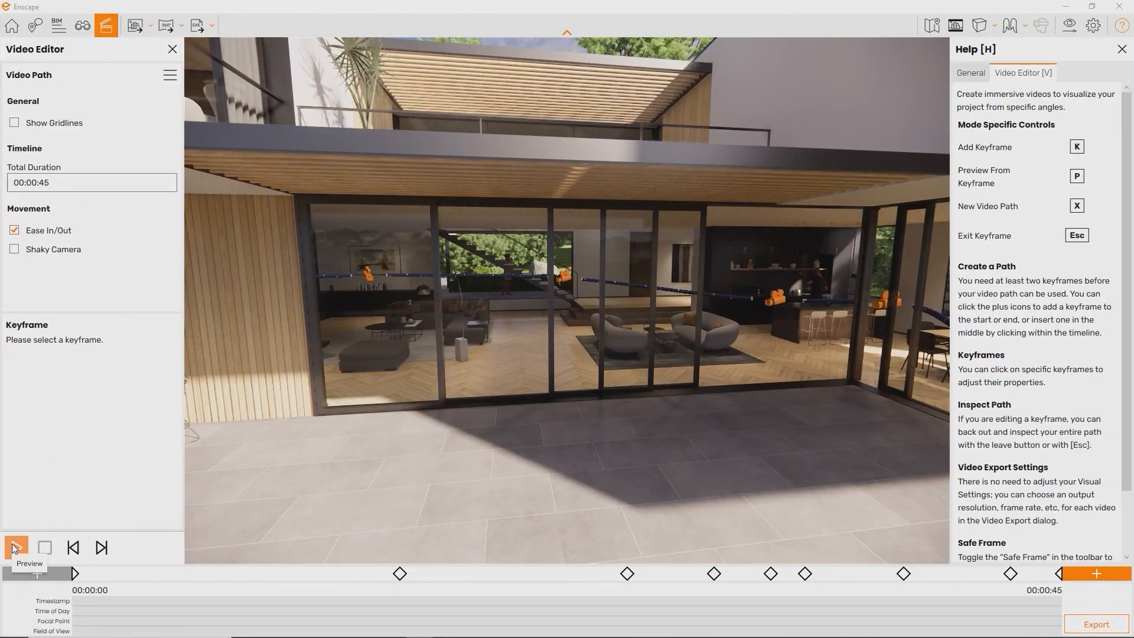
Preview the 45-second path, then export it as a Full HD, Maximum-quality, 30 fps MP4 to the Desktop
left_click(14, 548)
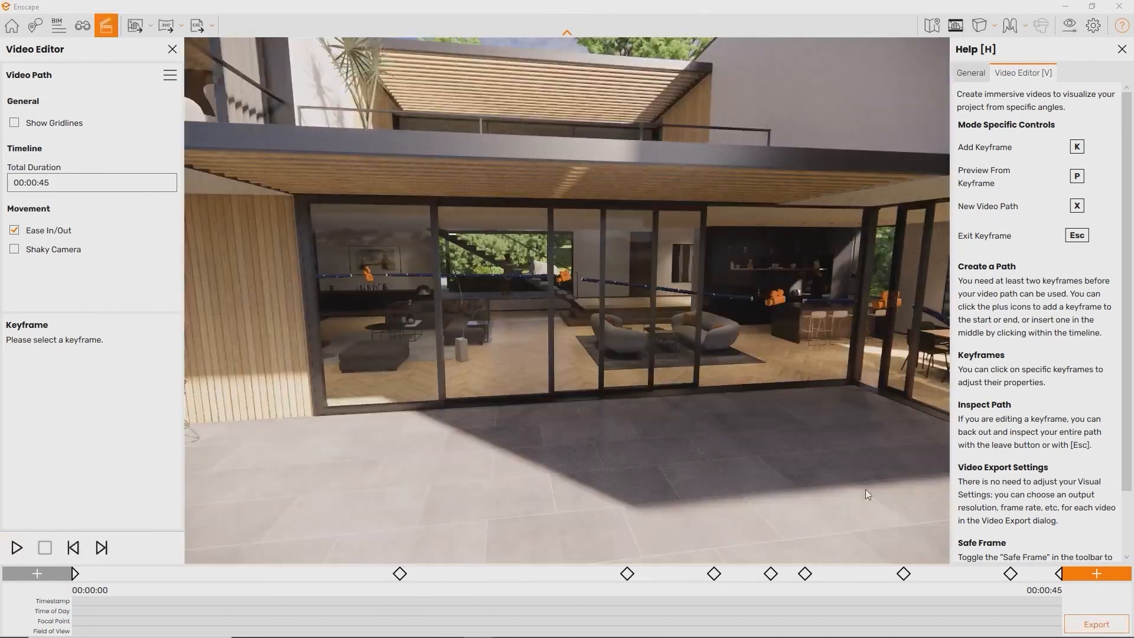
left_click(1101, 626)
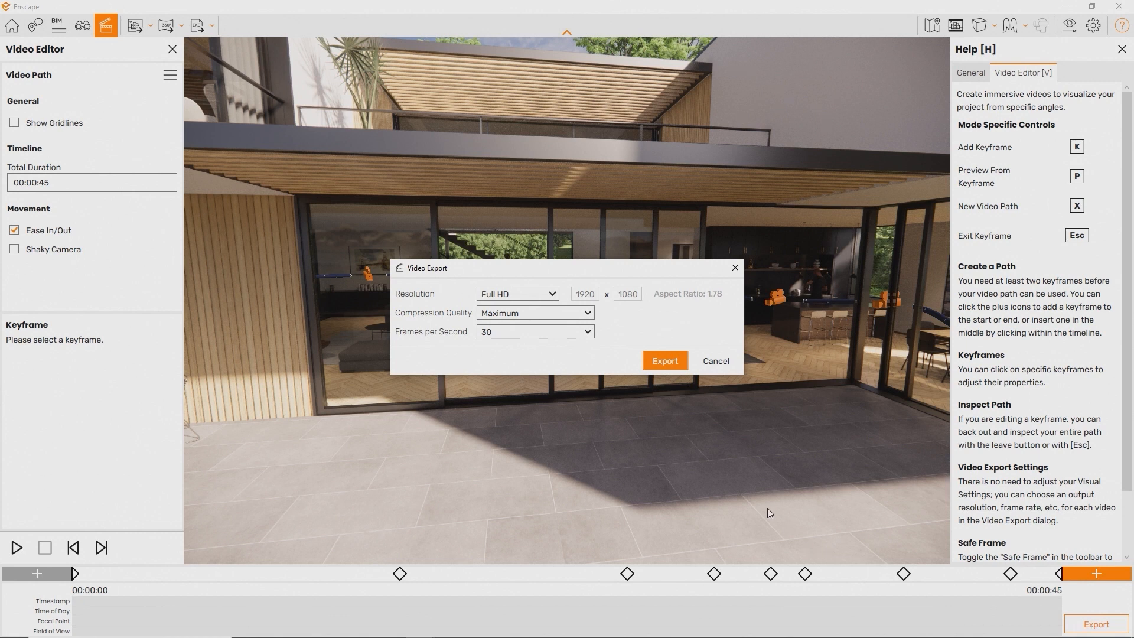
left_click(666, 363)
key("Return")
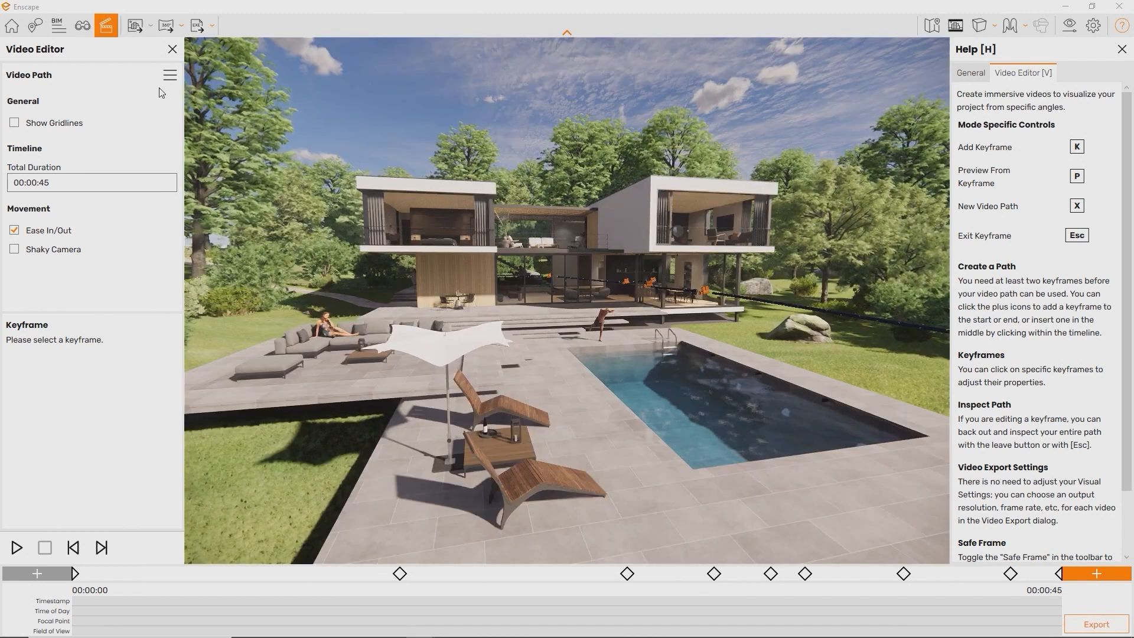
left_click(168, 77)
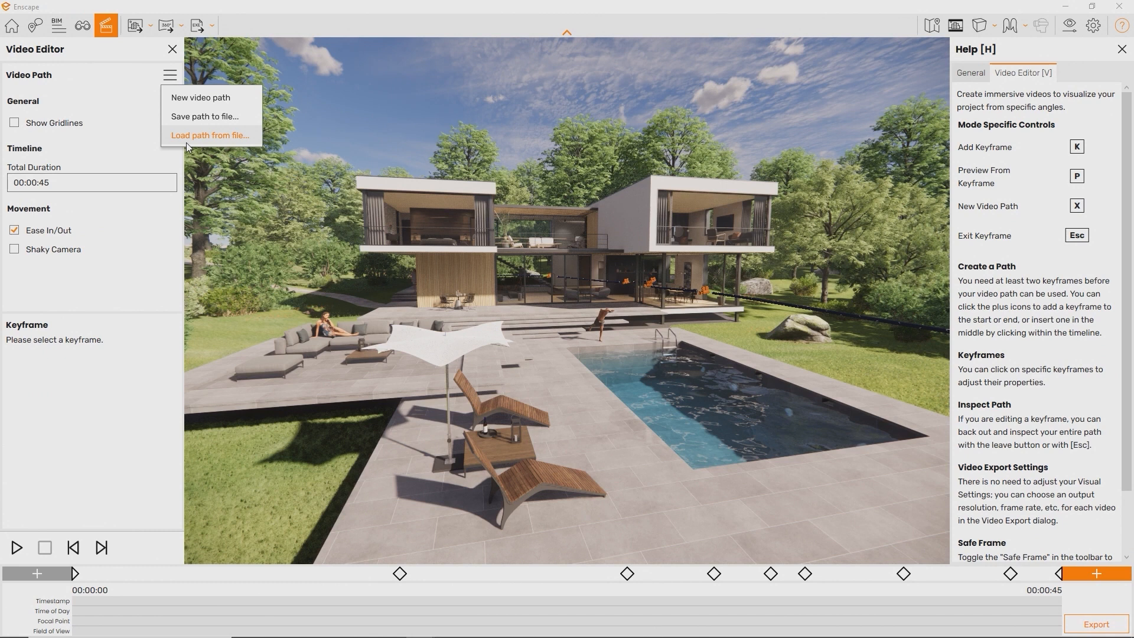
left_click(122, 121)
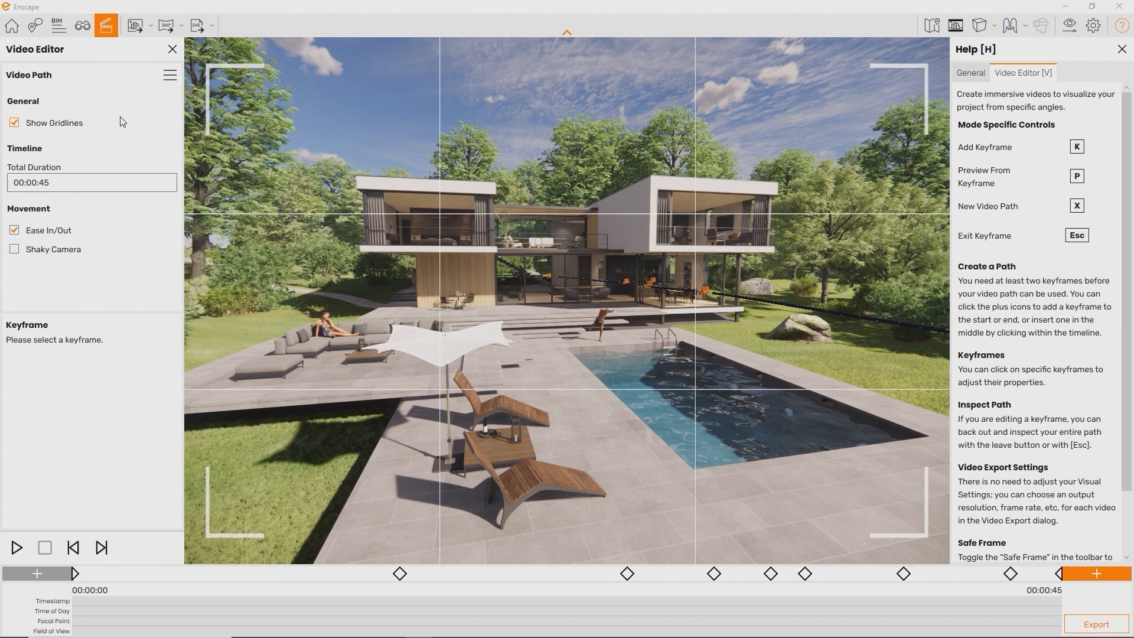
left_click(122, 121)
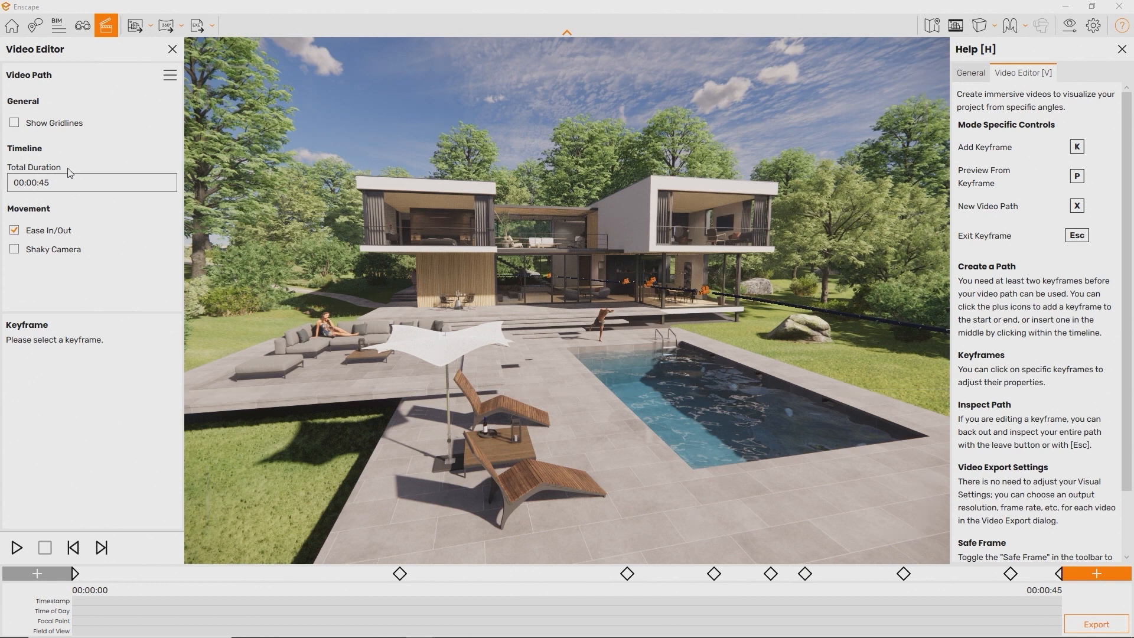
left_click(52, 183)
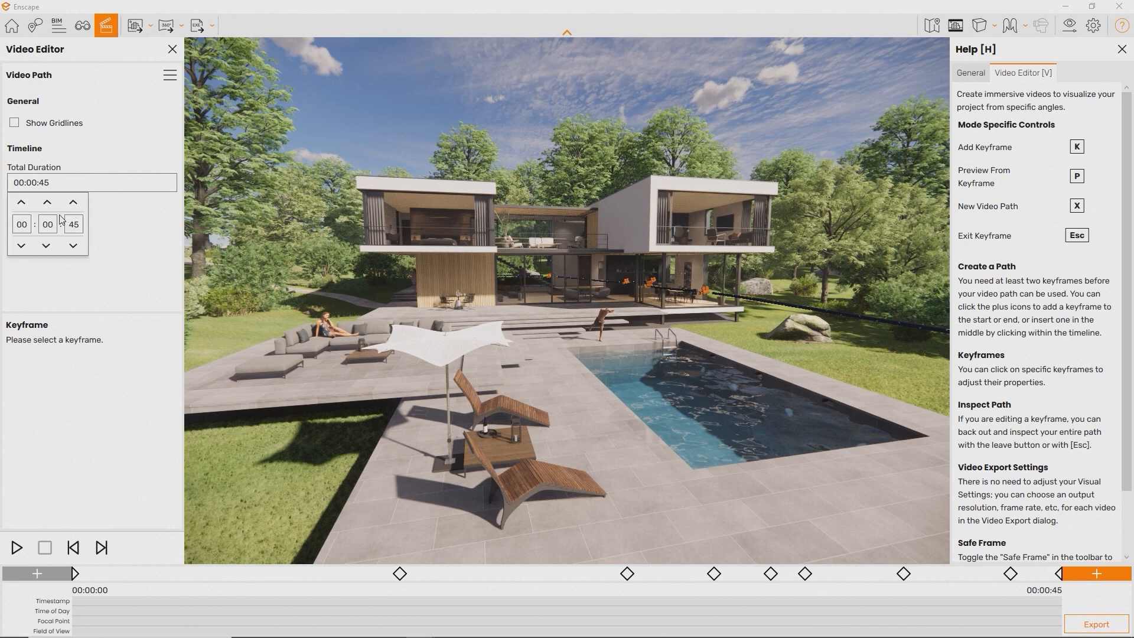
type("10")
key("BackSpace")
type("0")
left_click(74, 203)
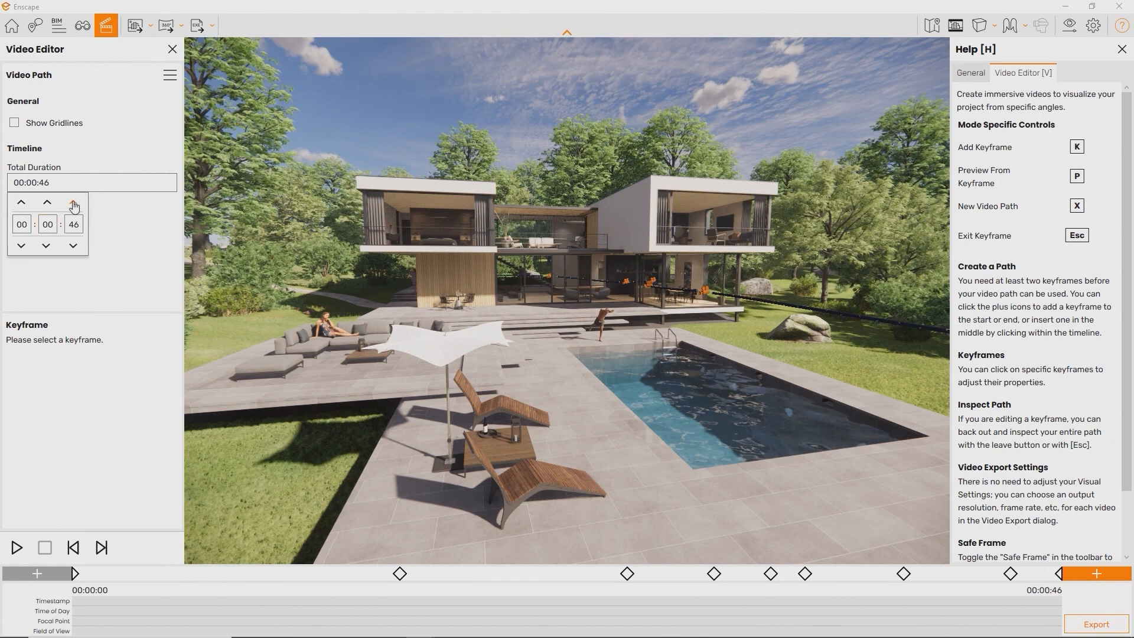
left_click(78, 248)
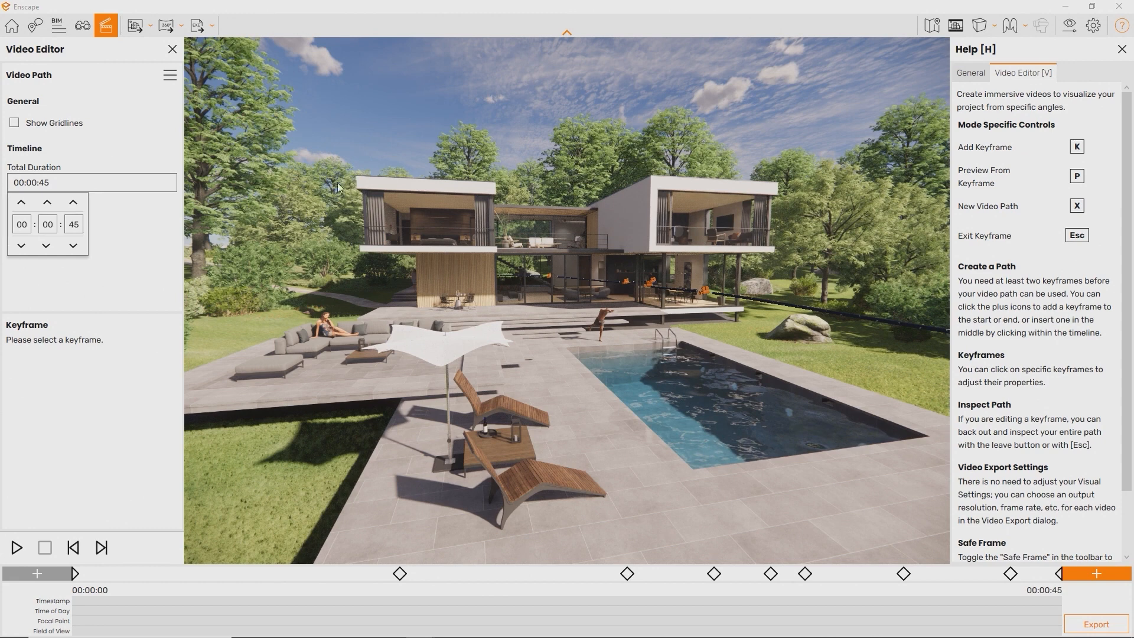
left_click(172, 249)
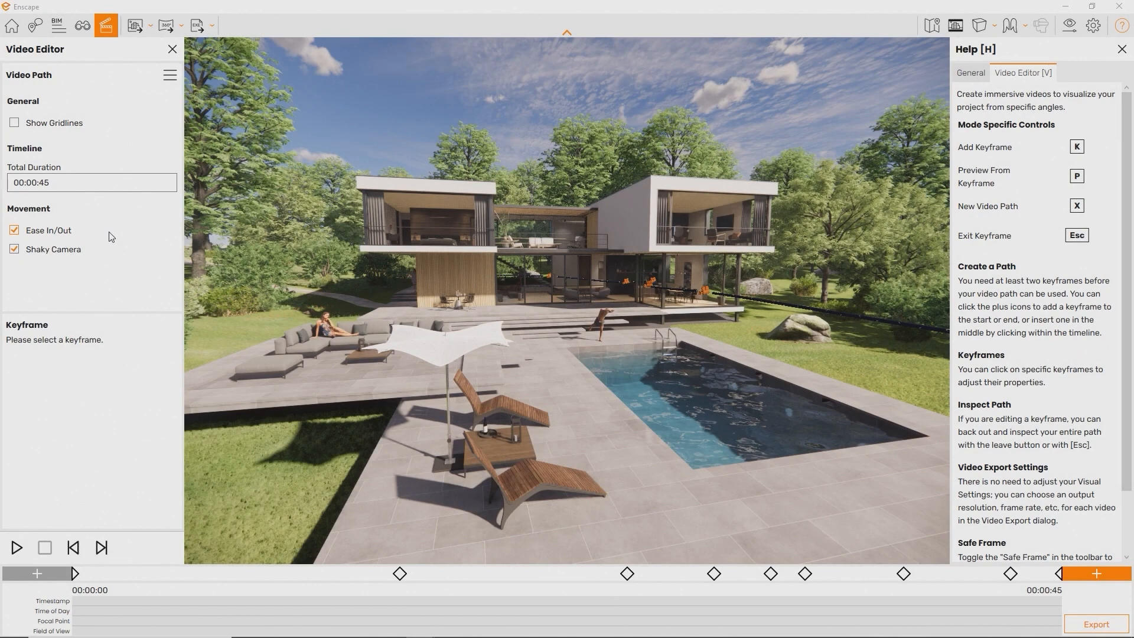
left_click(83, 250)
Preview the video path with Shaky Camera and inspect the first keyframe
key("p")
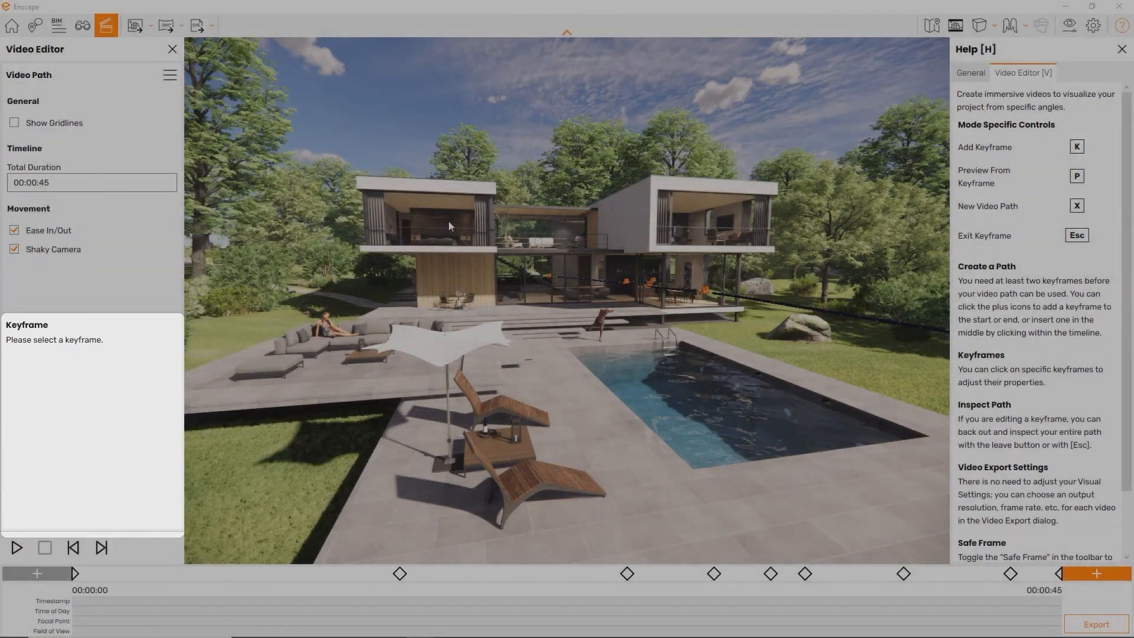
left_click(75, 574)
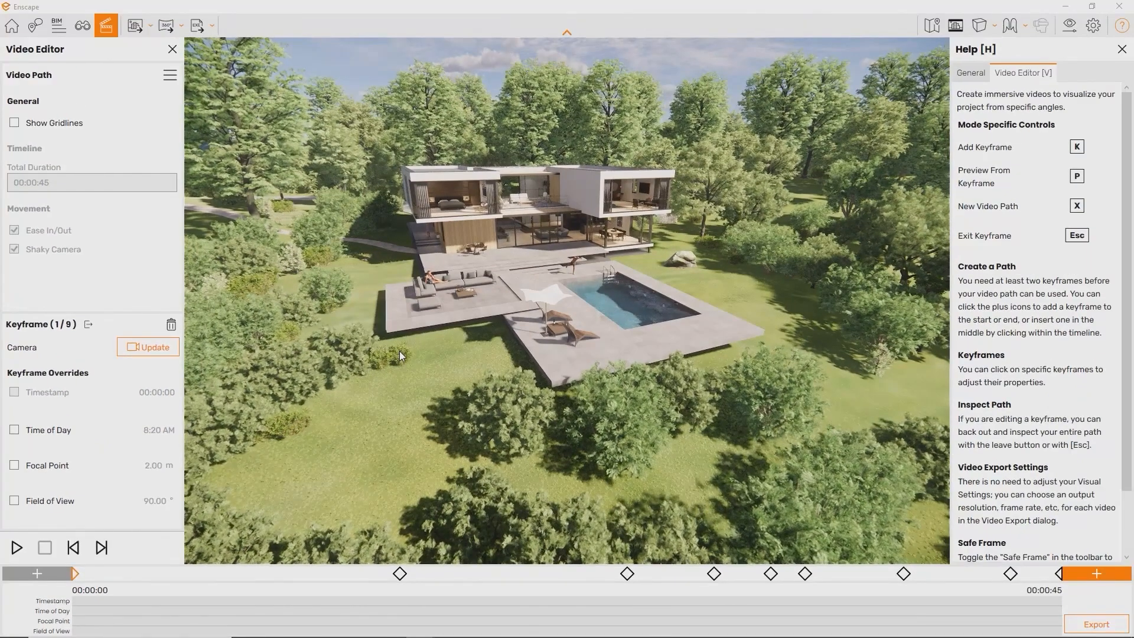
key("Escape")
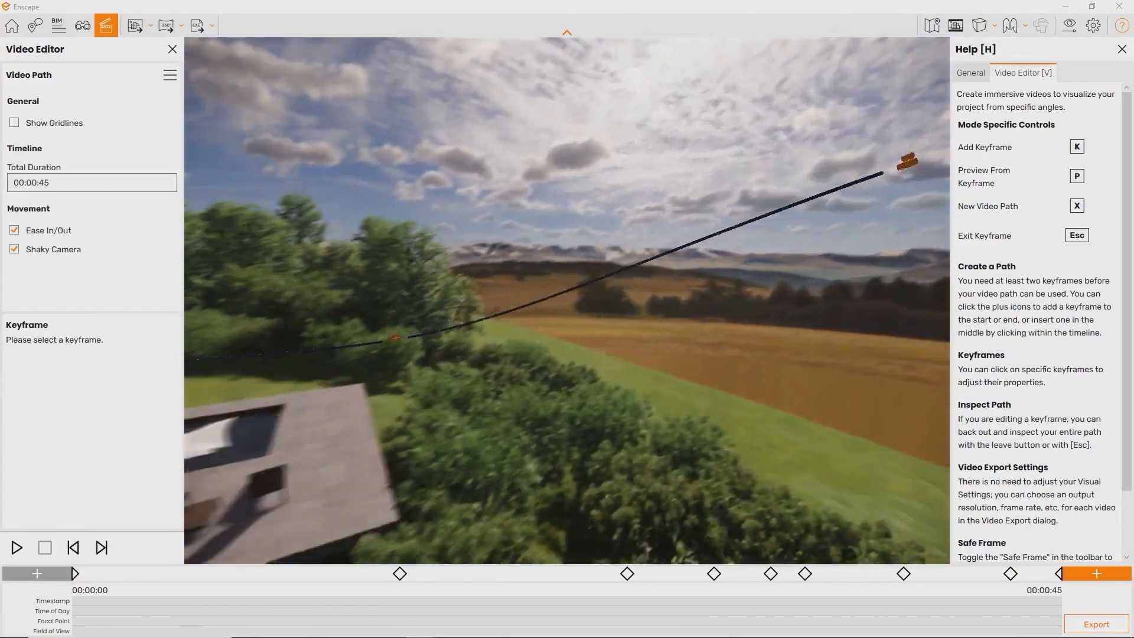
Fly the camera past the pool into the dining room, kitchen and toward the living-room fireplace
key("s")
key("w")
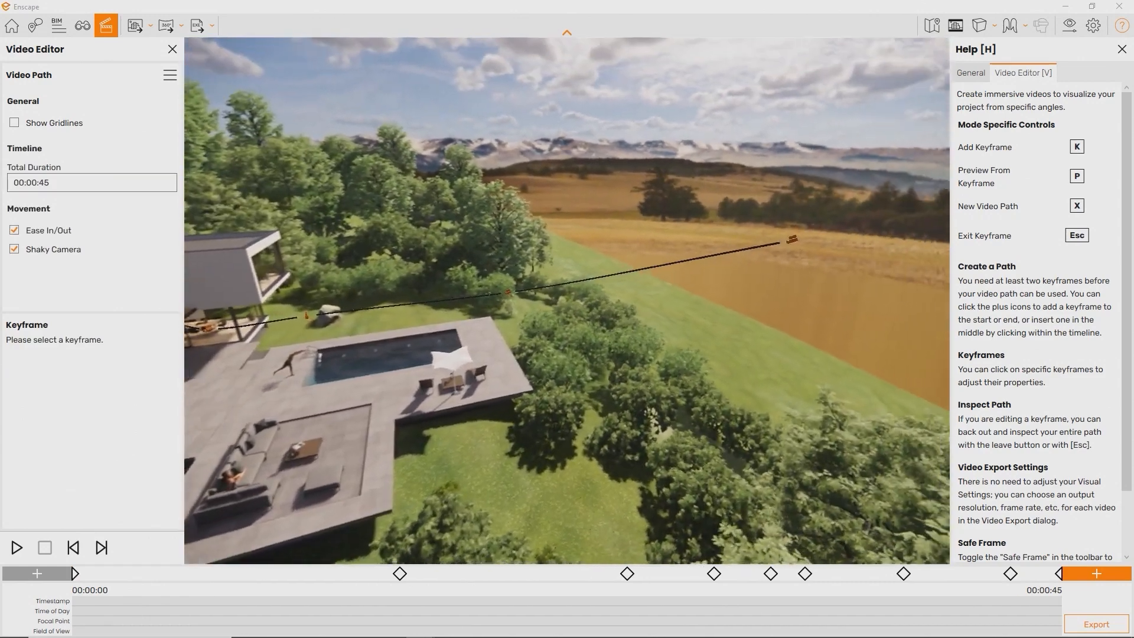
key("w")
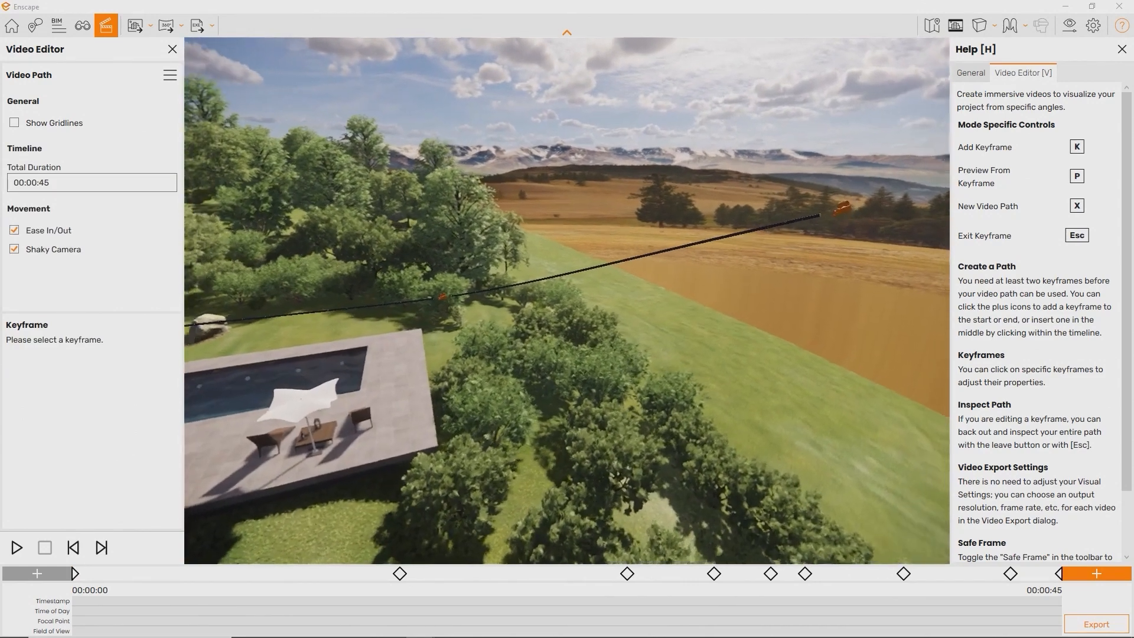
key("w")
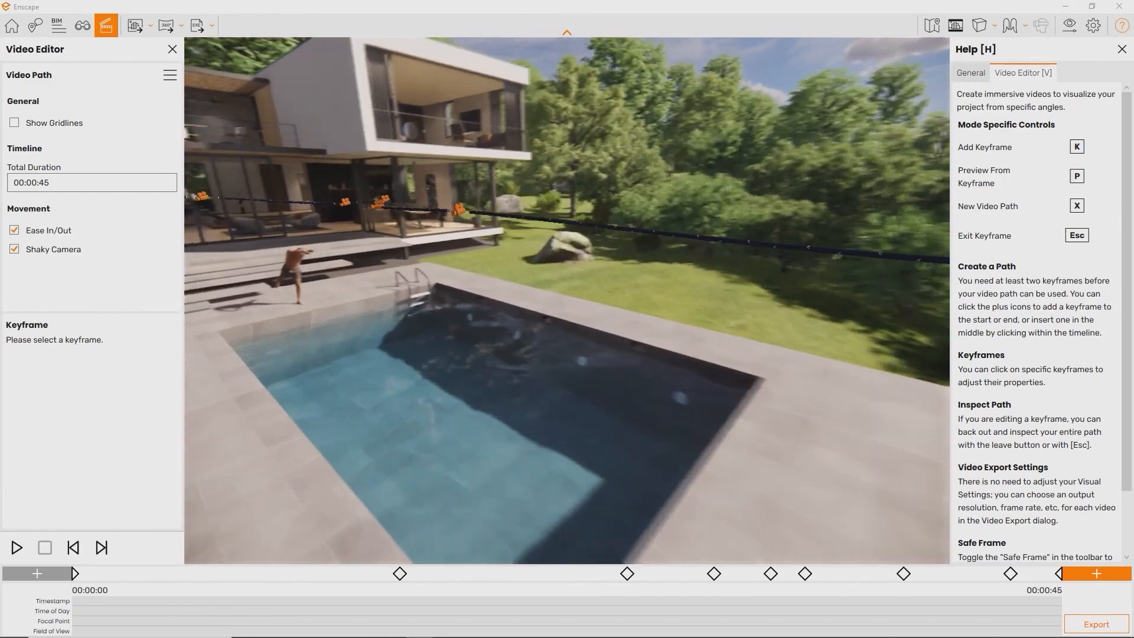
key("w")
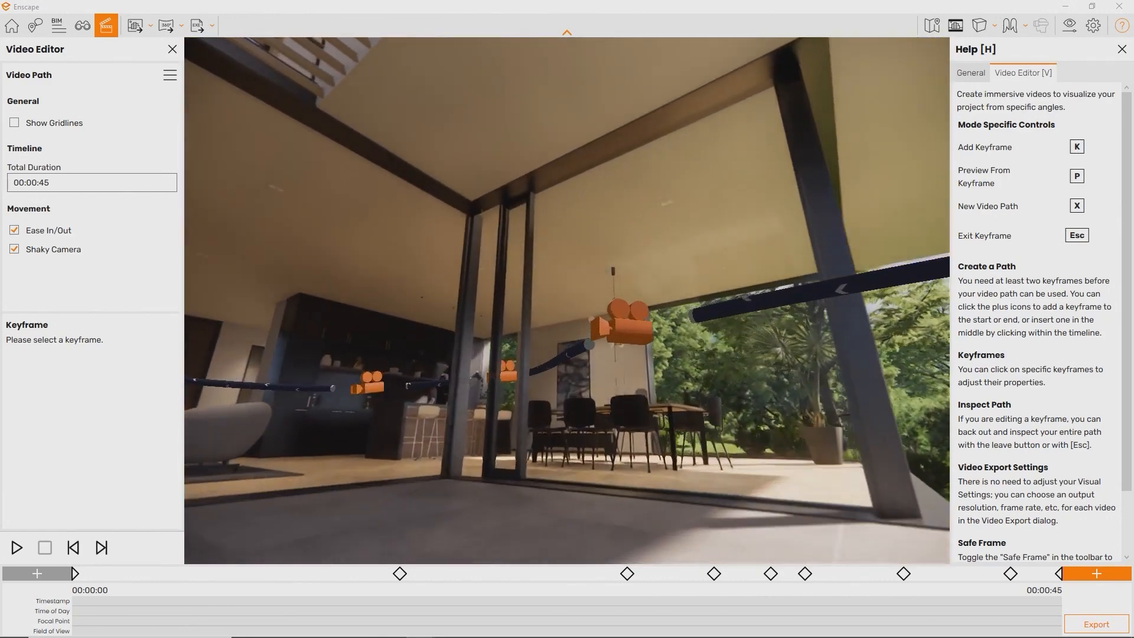
key("w")
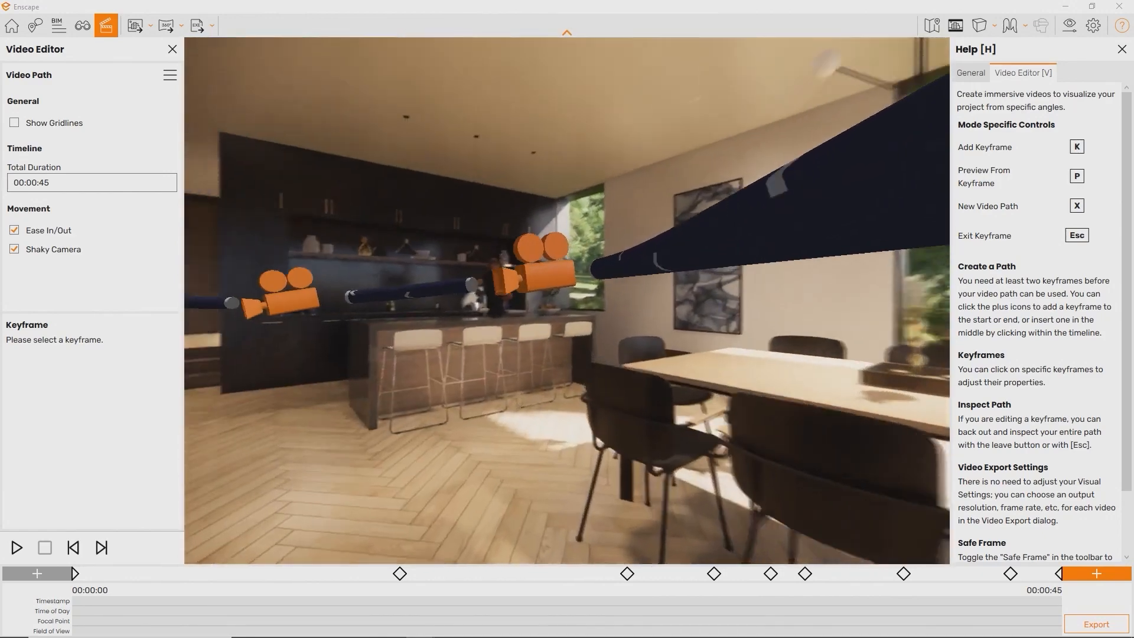
key("w")
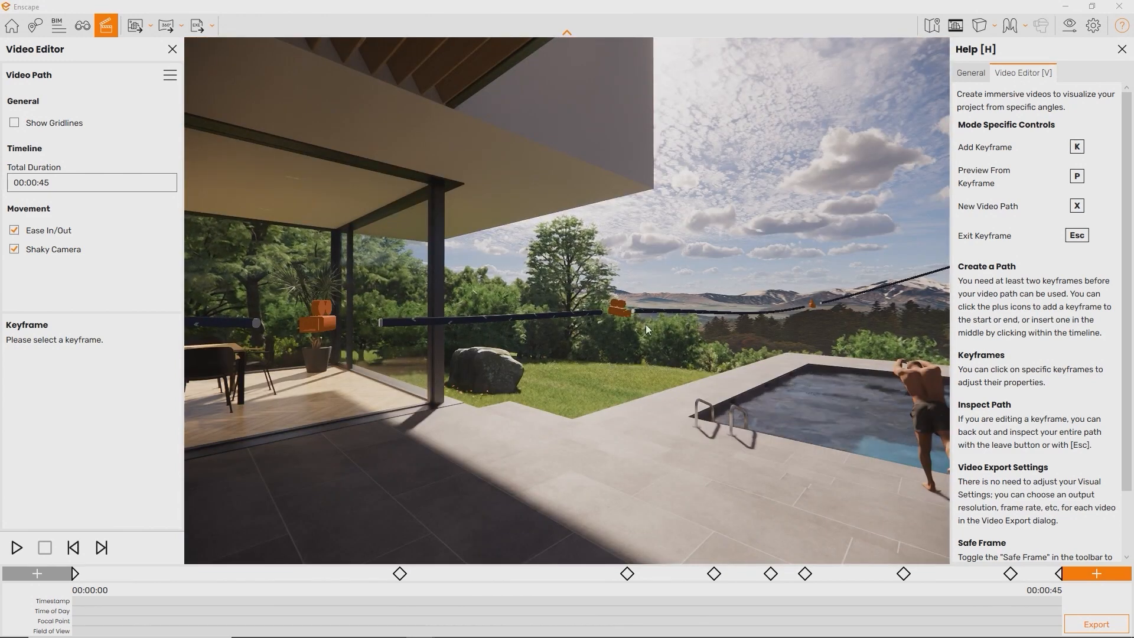
Give keyframe 3 a 00:00:10 timestamp override, then step ahead to keyframes 5 and 6
left_click(620, 311)
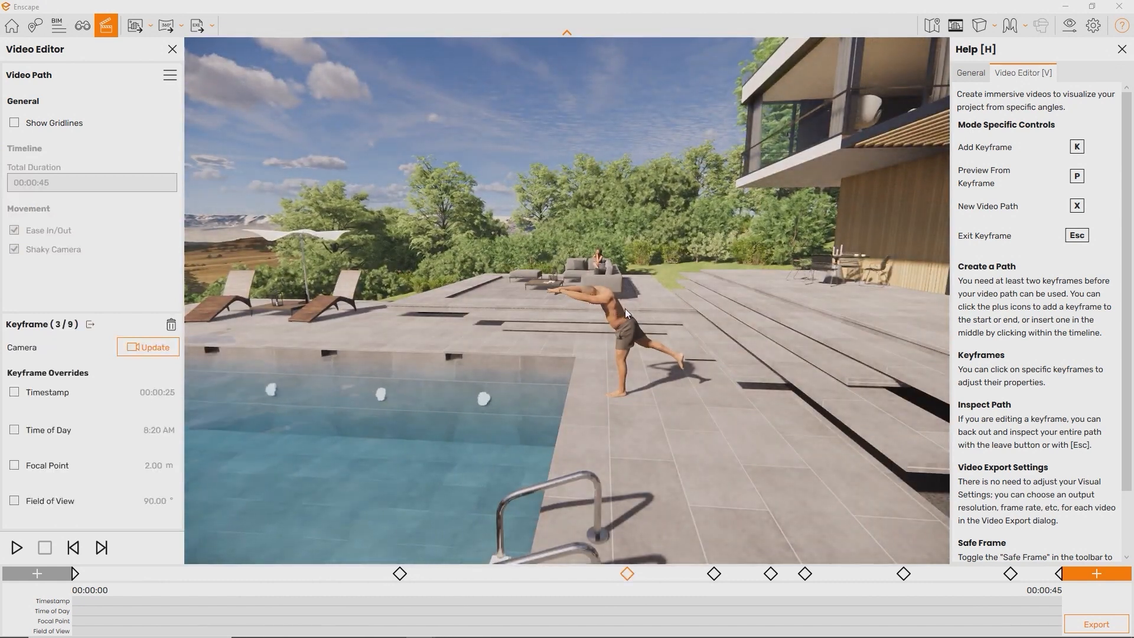
left_click(15, 392)
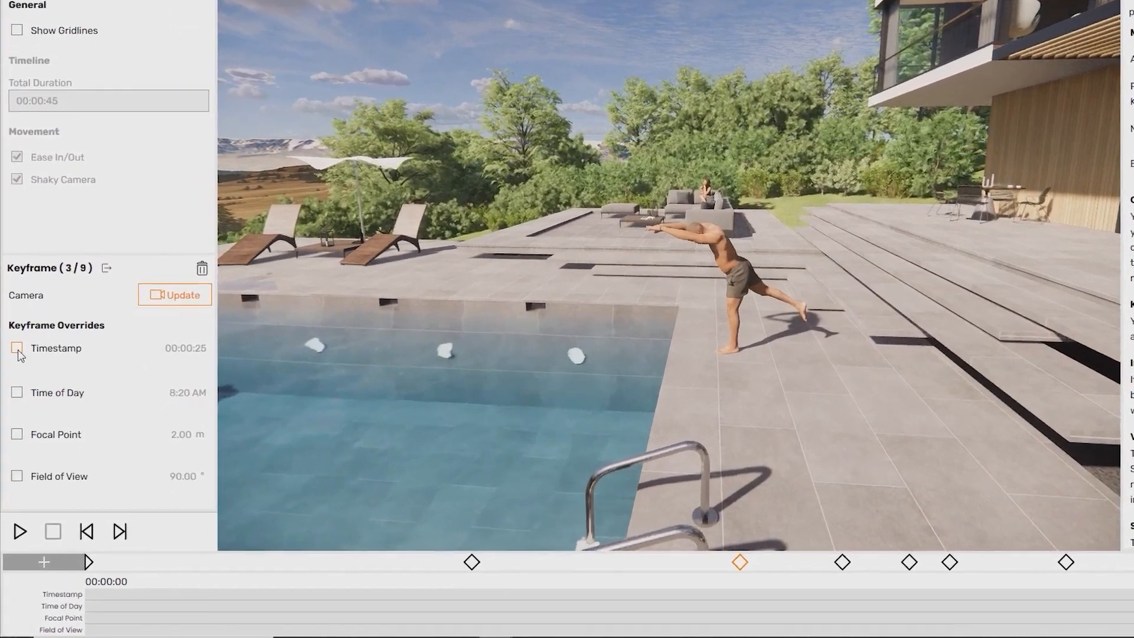
left_click(105, 331)
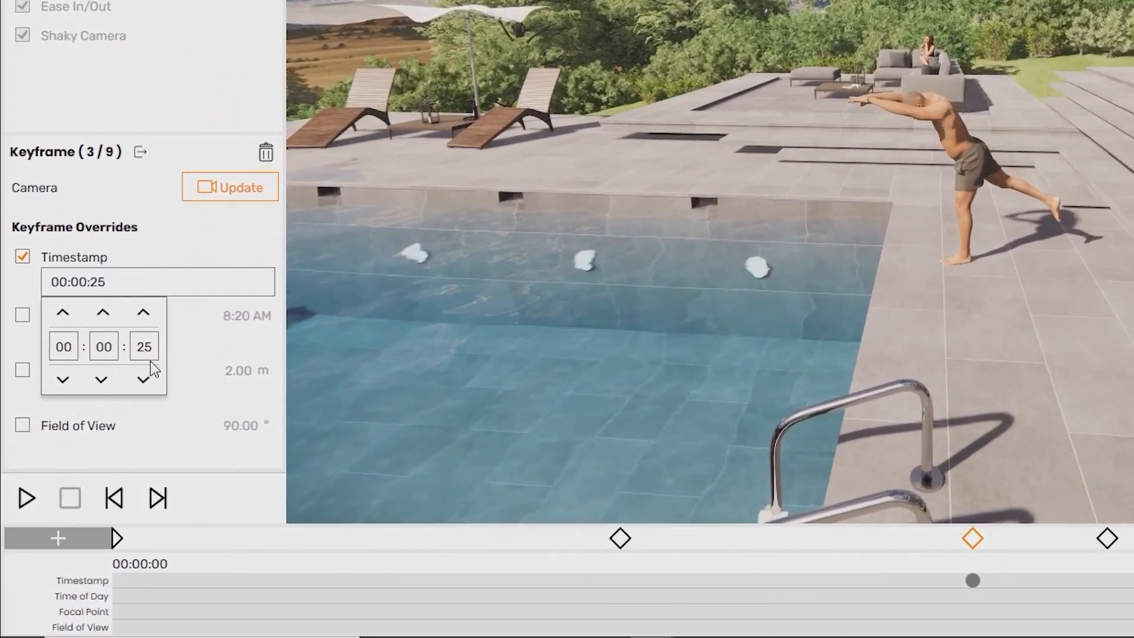
key("Return")
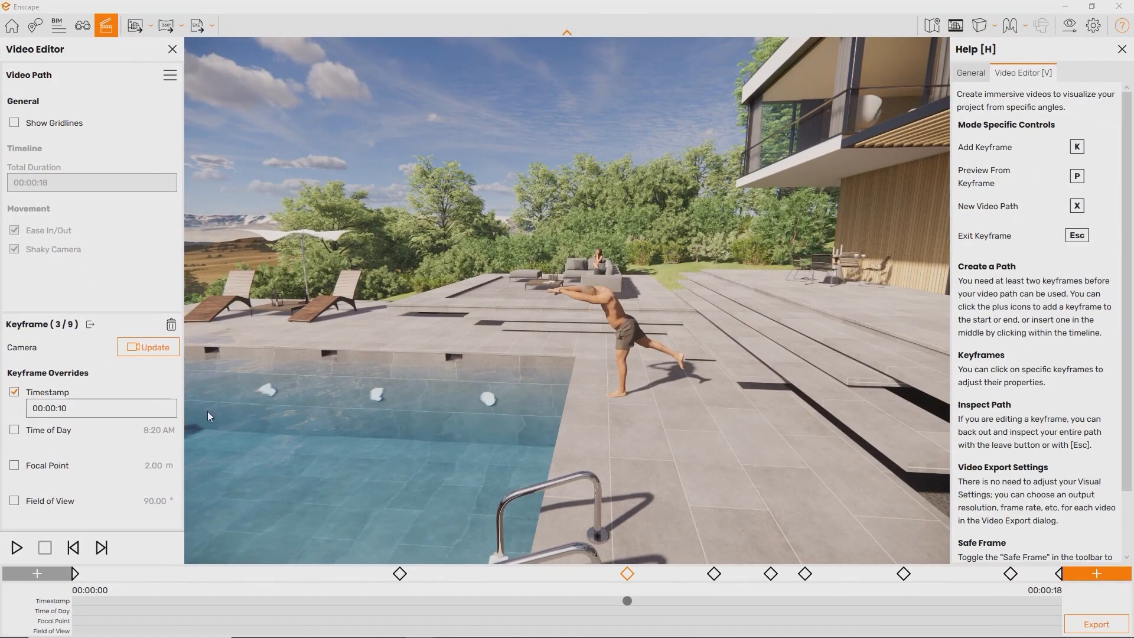
left_click(165, 347)
key("Escape")
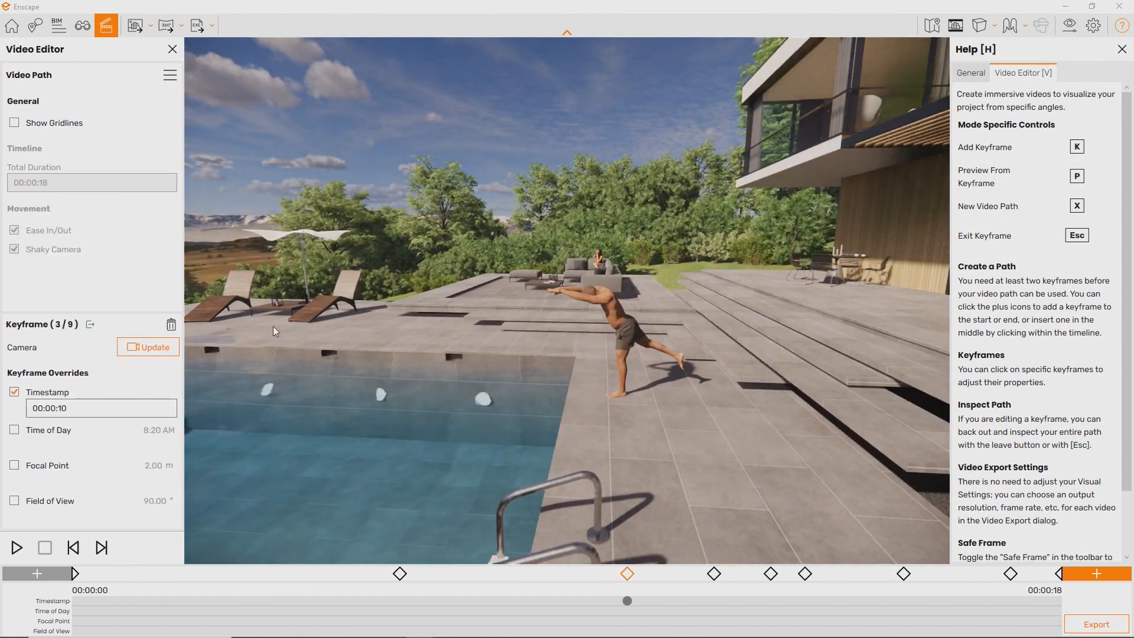
left_click(100, 548)
left_click(101, 548)
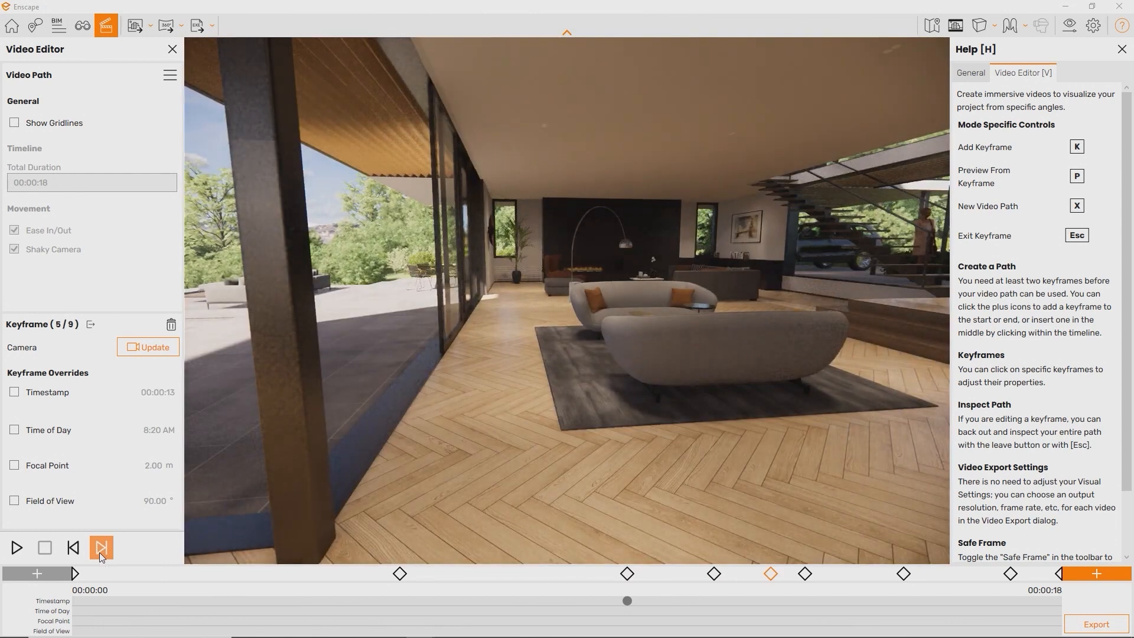
left_click(101, 548)
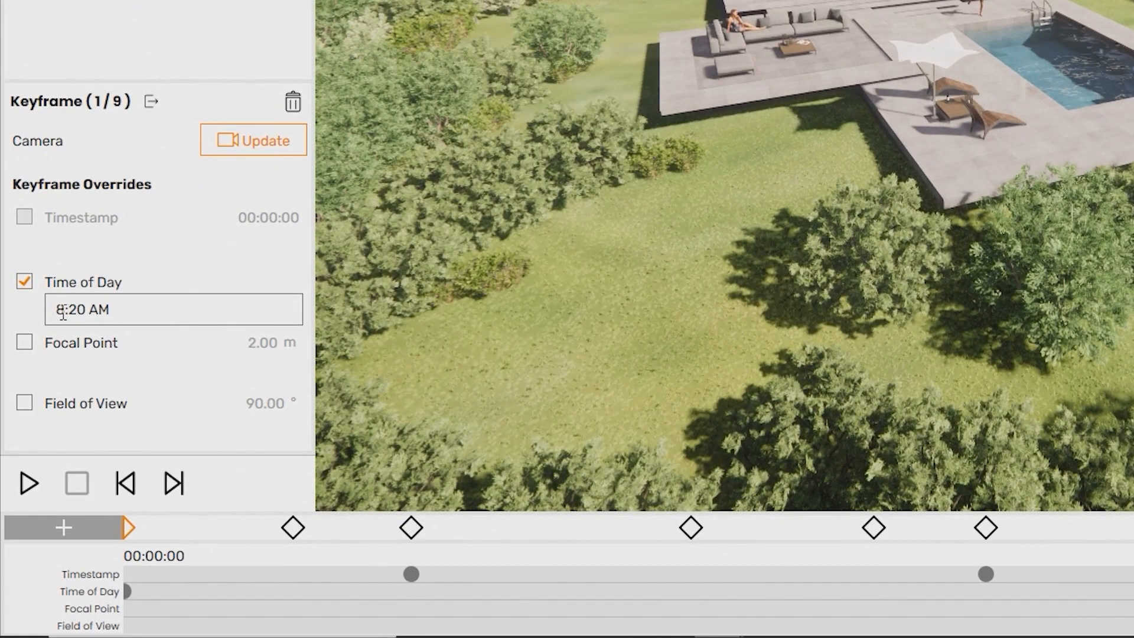
Edit keyframe 1's time of day, then set its Focal Point override to 11.58 m
left_click(63, 314)
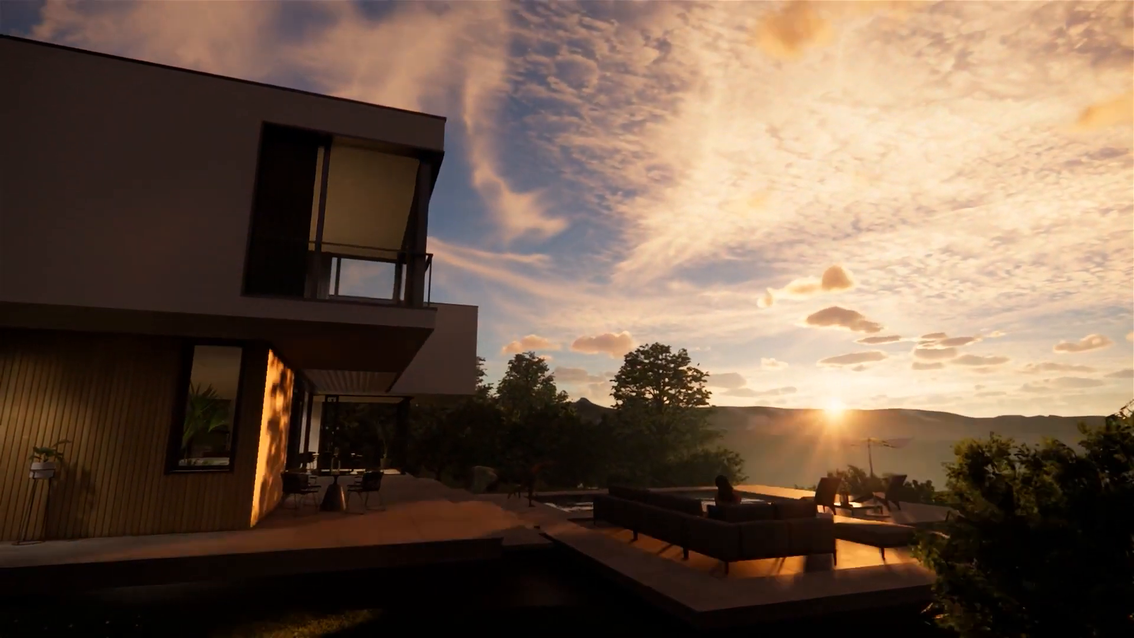
left_click(18, 461)
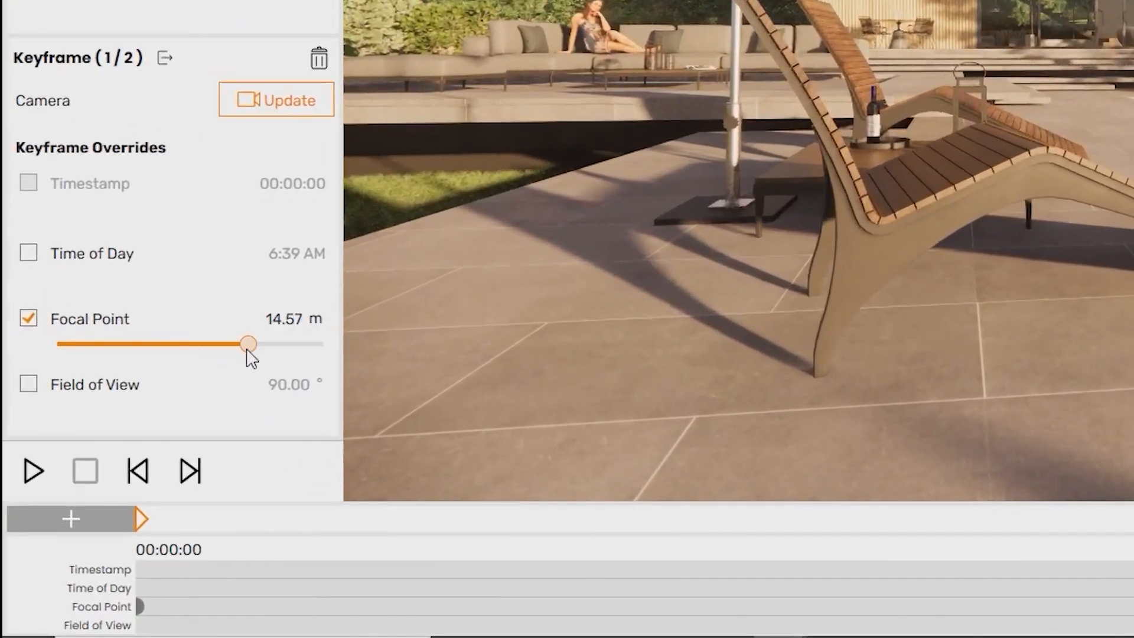
left_click_drag(112, 344, 239, 344)
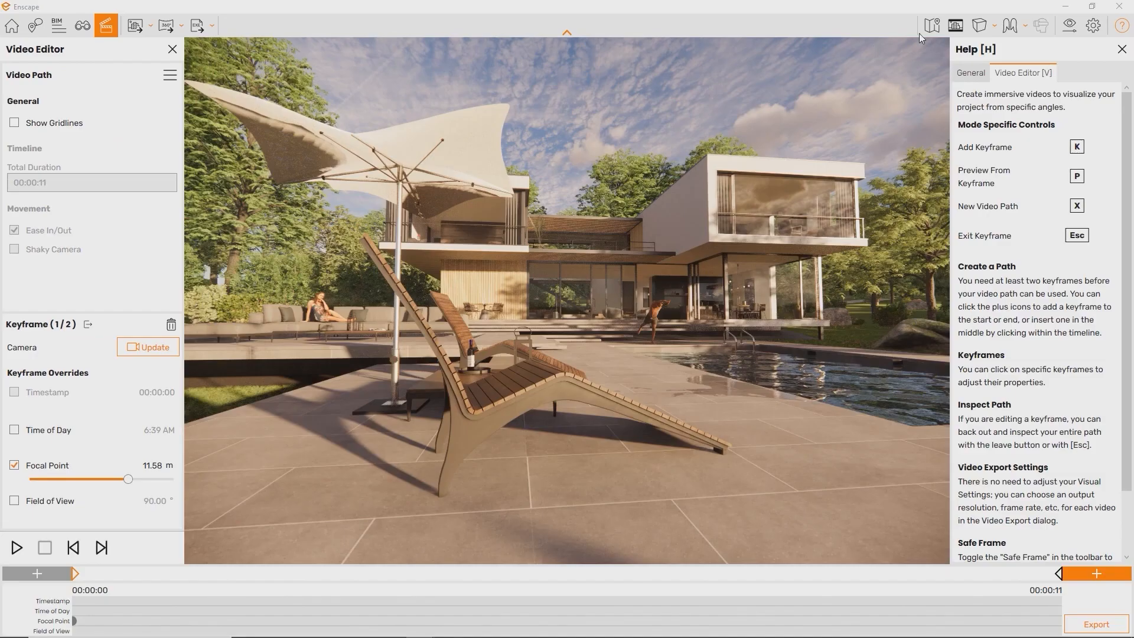
Set 26% depth of field with manual focus, then give keyframe 1 a 1.89 m focal point and narrower FOV
left_click(1071, 27)
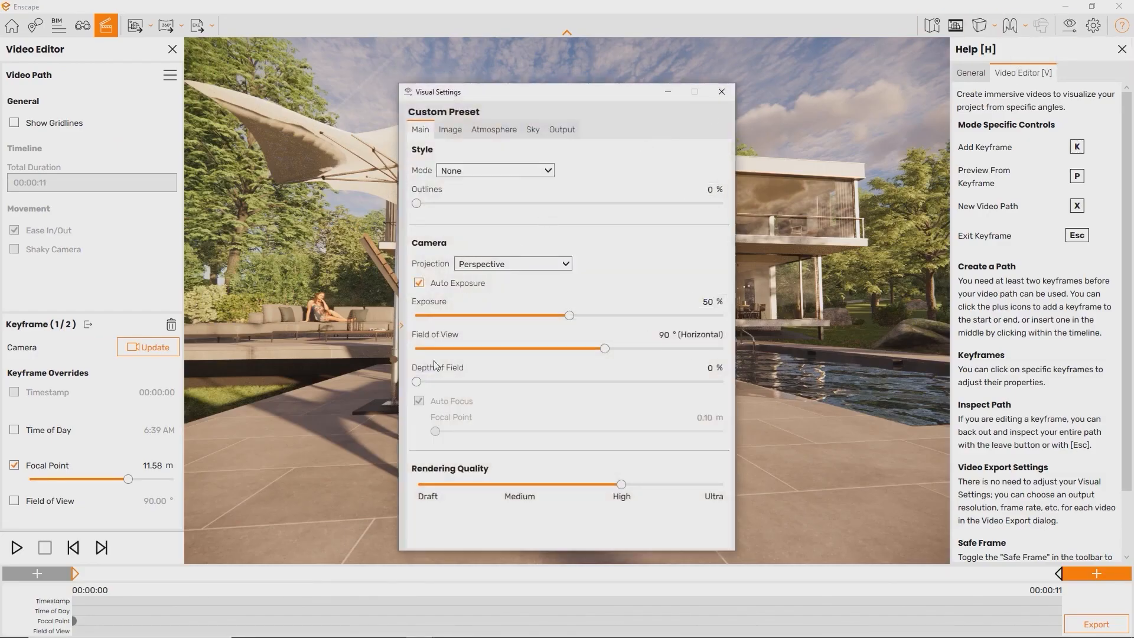
left_click_drag(417, 381, 496, 382)
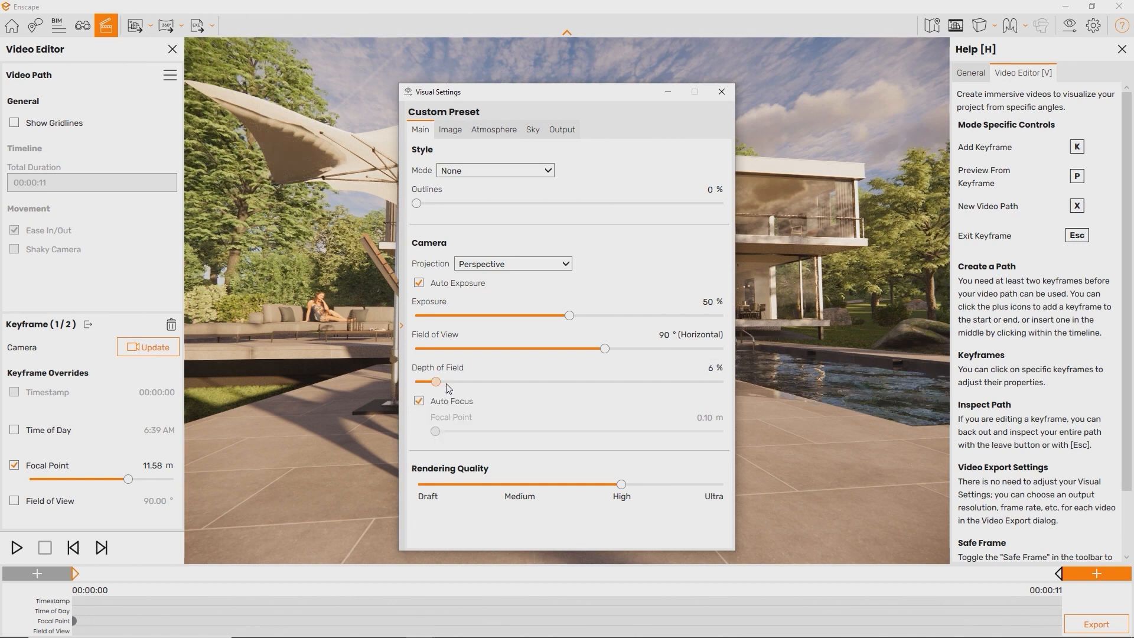
left_click(418, 402)
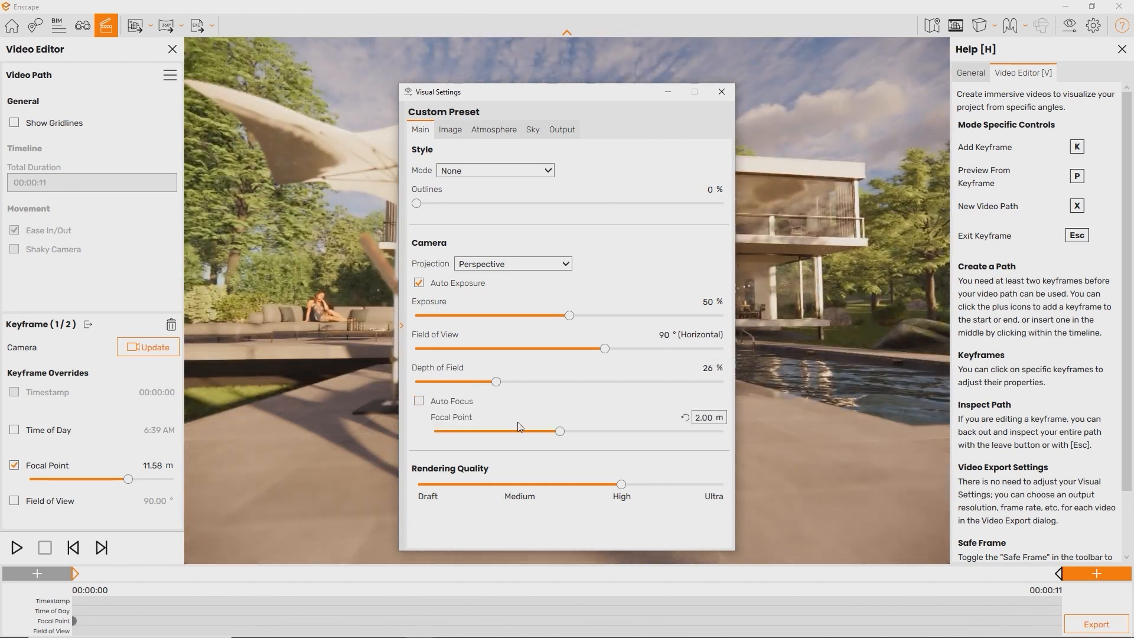
left_click_drag(562, 434, 652, 434)
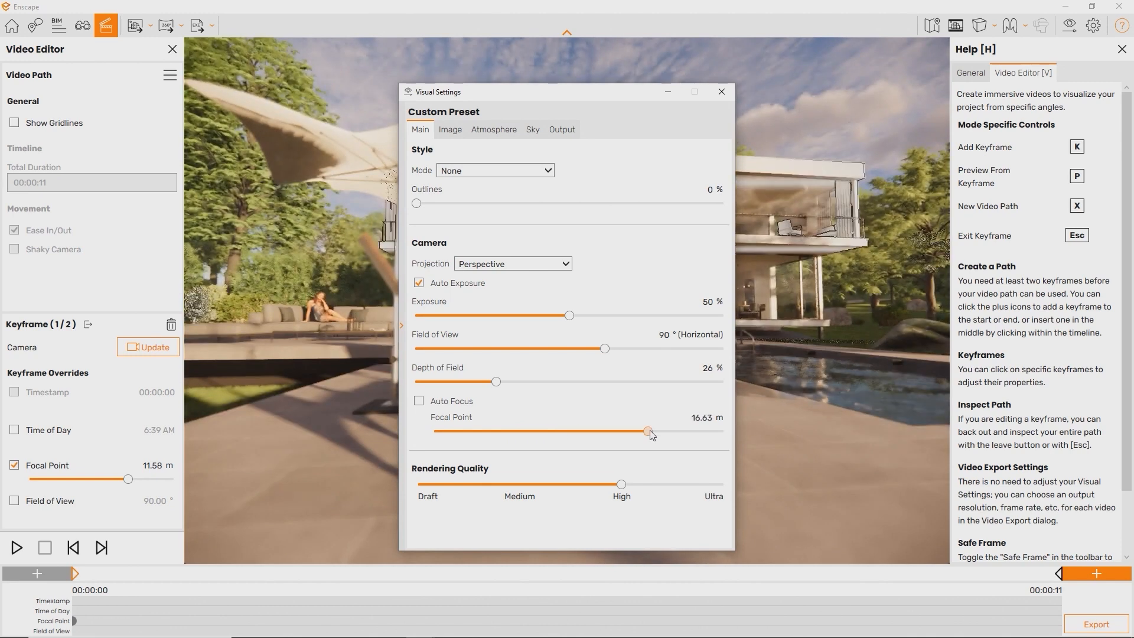
left_click_drag(581, 434, 542, 431)
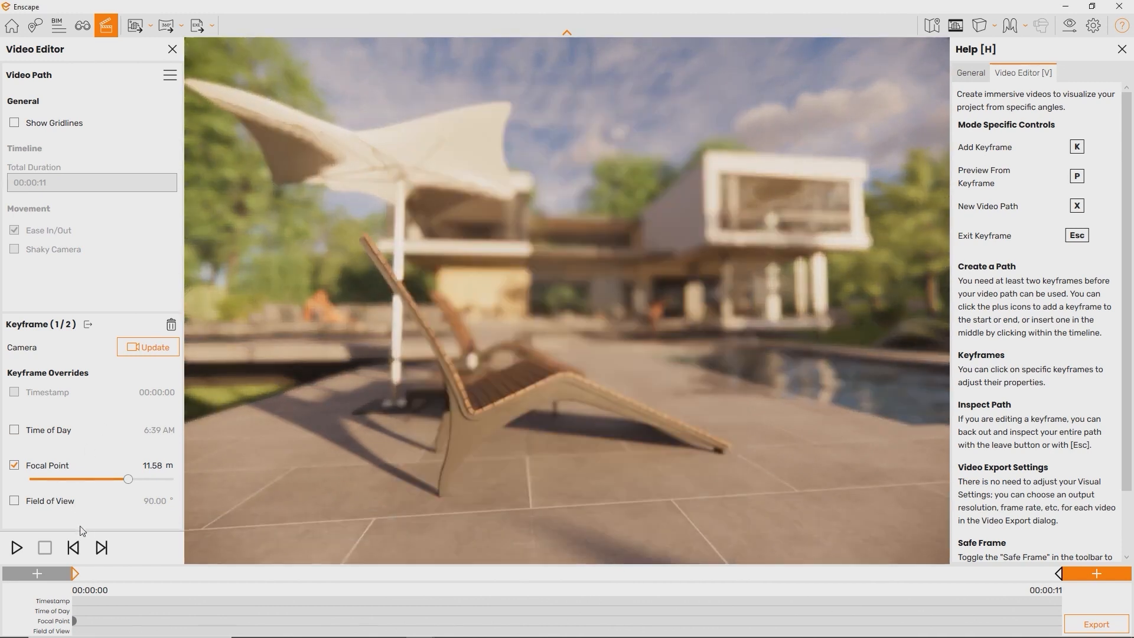
left_click_drag(107, 485, 92, 487)
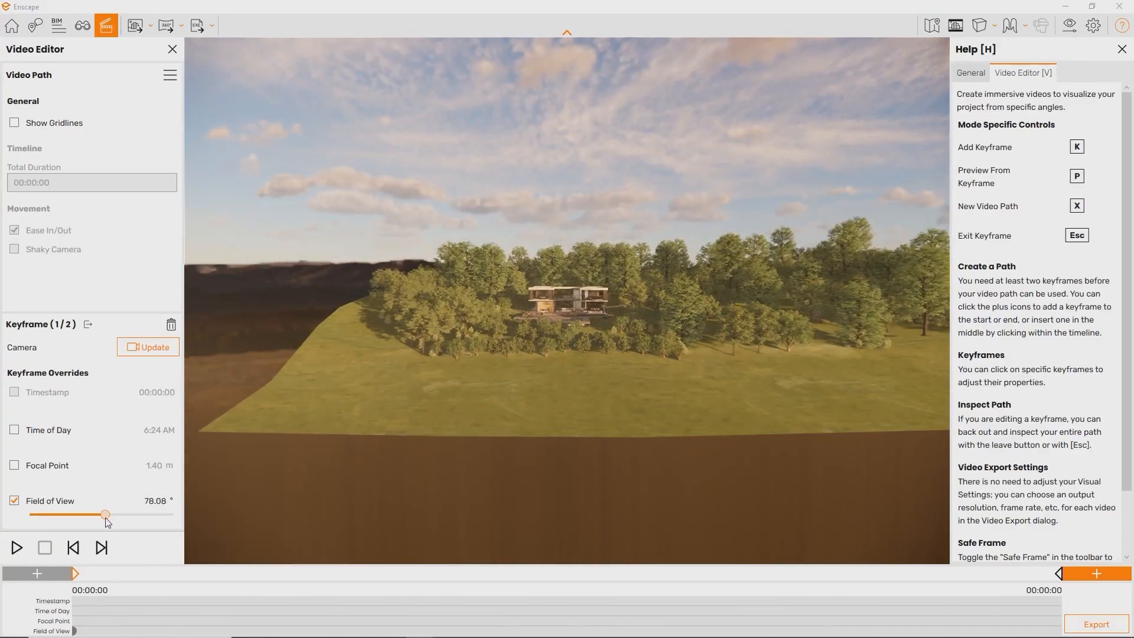
left_click_drag(82, 521, 41, 526)
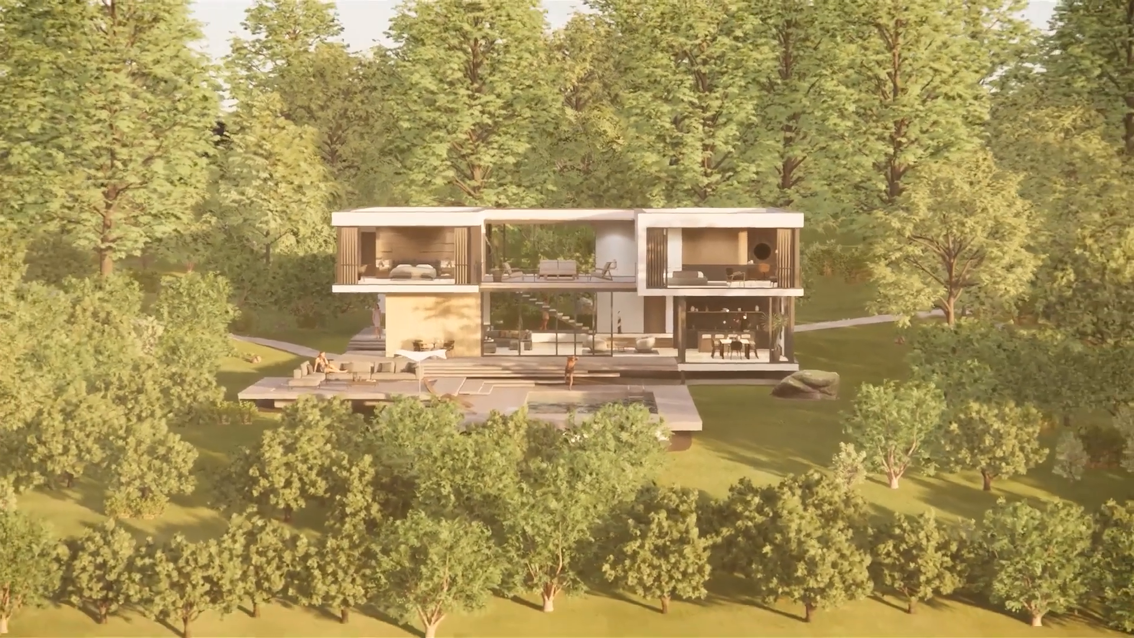
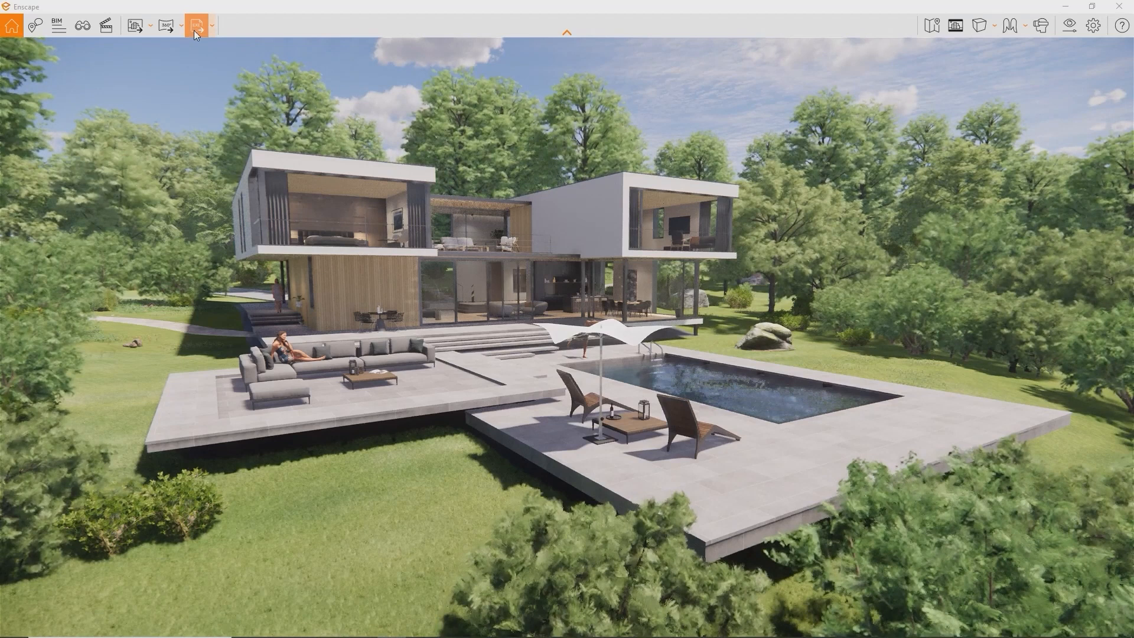
Export the villa project as a Web Standalone from the EXE export dropdown
left_click(213, 33)
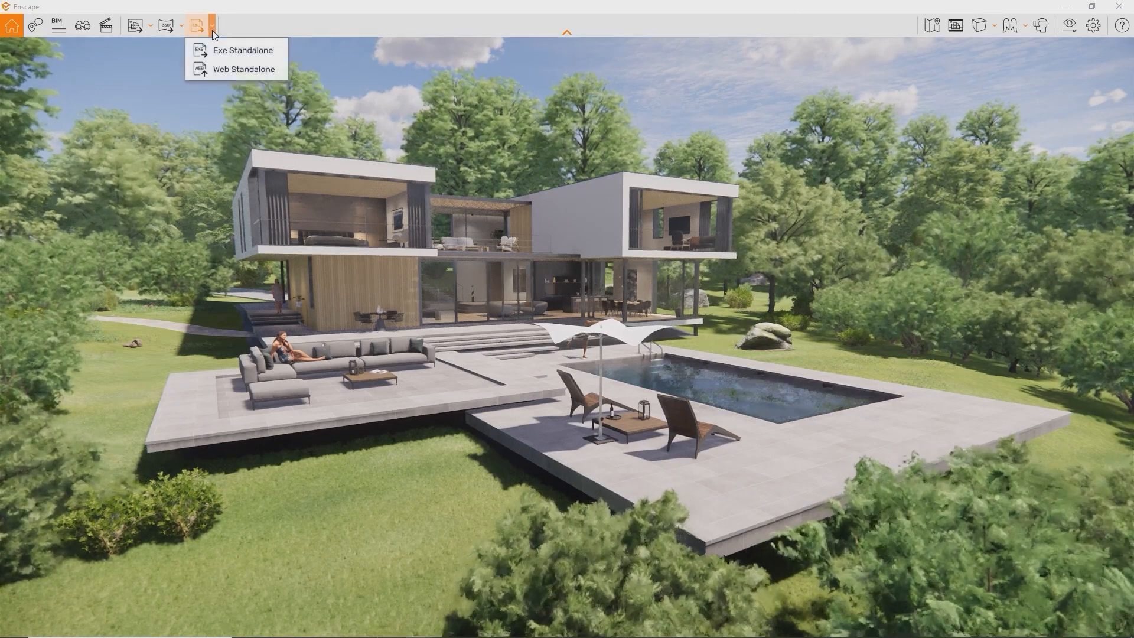
left_click(220, 72)
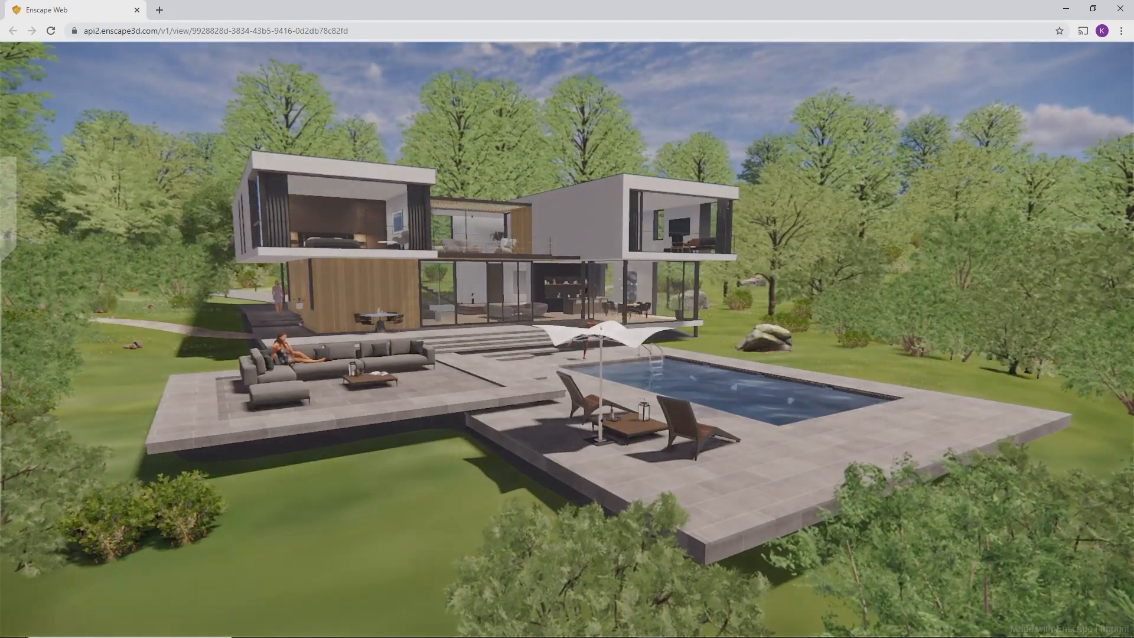
In the web viewer, look around the villa and walk past the pool into the living room
left_click(805, 347)
left_click_drag(806, 347, 354, 308)
key("d")
key("w")
key("w")
key("d")
key("s")
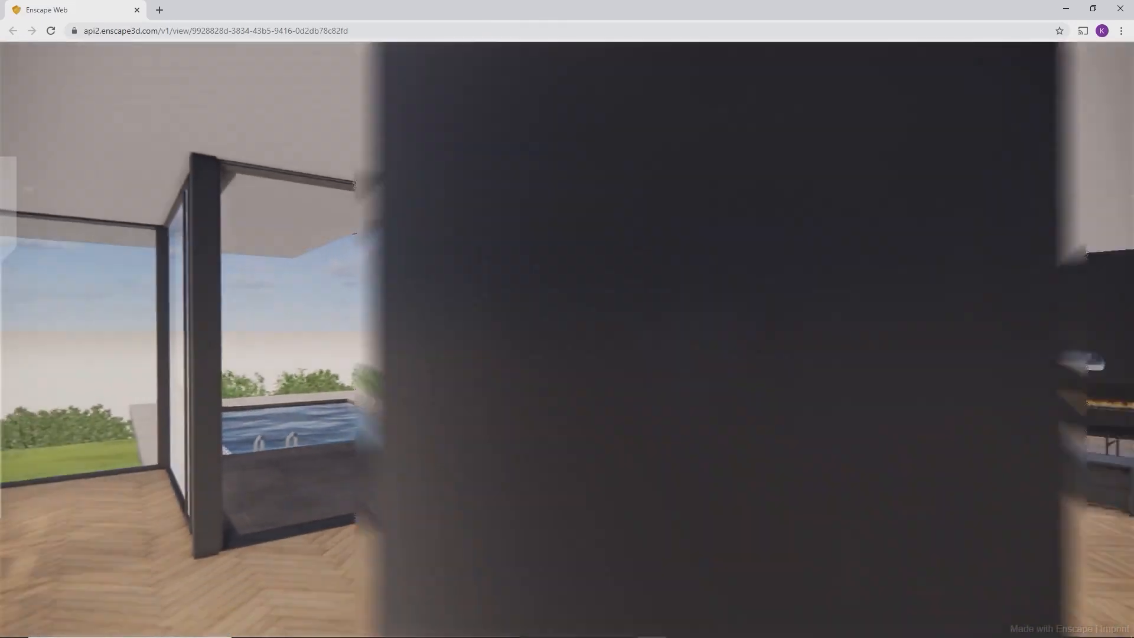
Shift the time of day to sunset and back, then walk out onto the pool terrace
key("i")
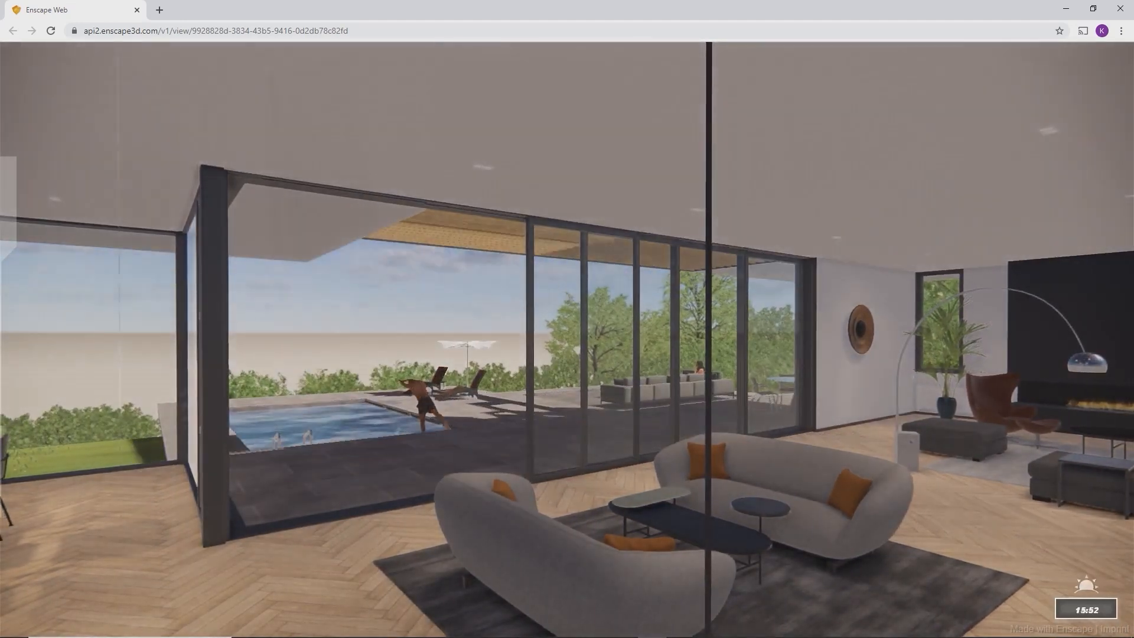
key("i")
key("u")
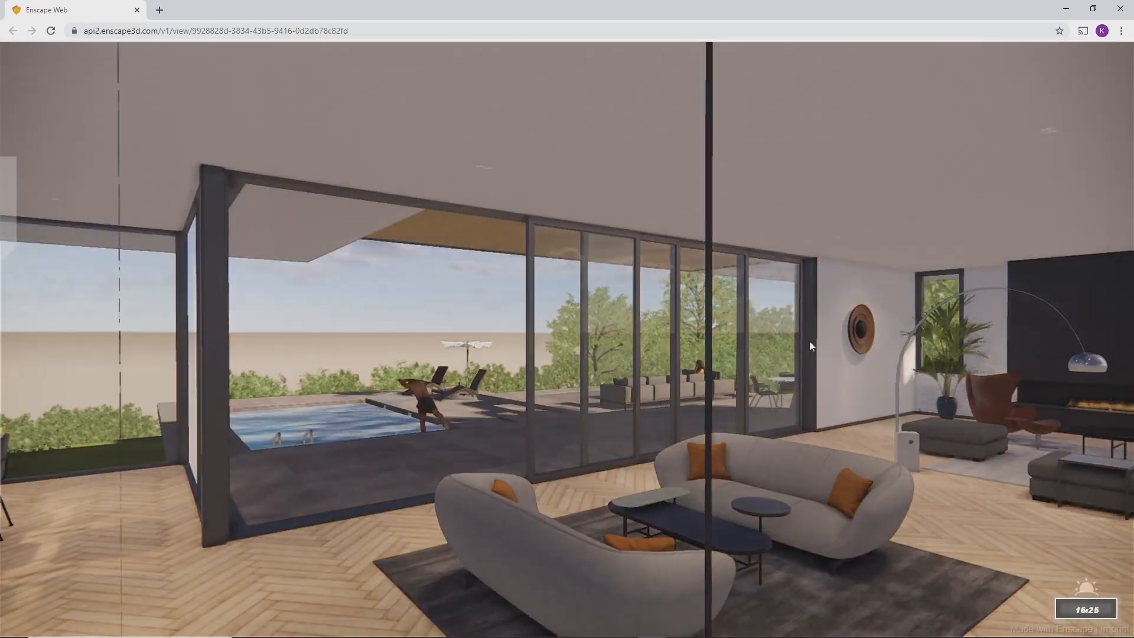
key("w")
key("w")
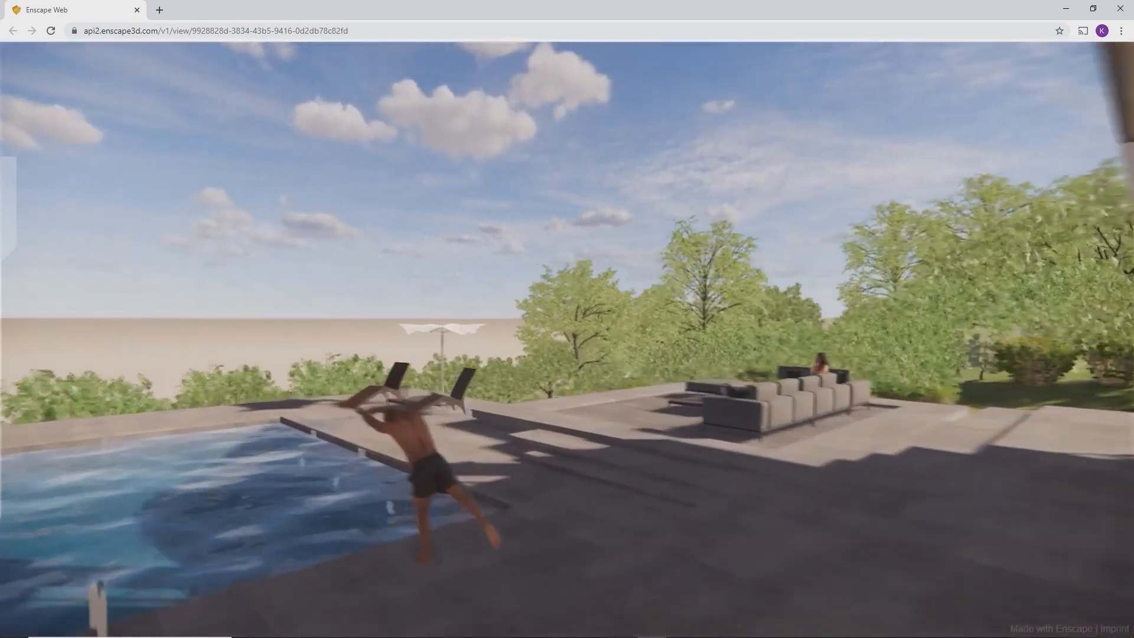
key("a")
key("s")
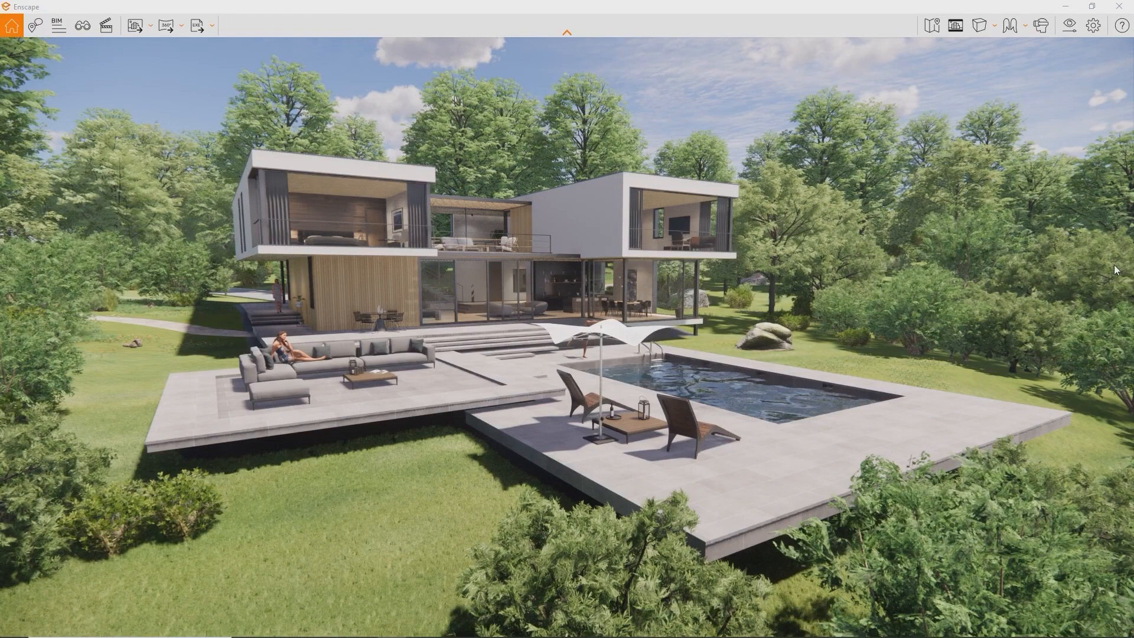
Open the Exe Standalone / Web Standalone dropdown next to the EXE export button
left_click(212, 26)
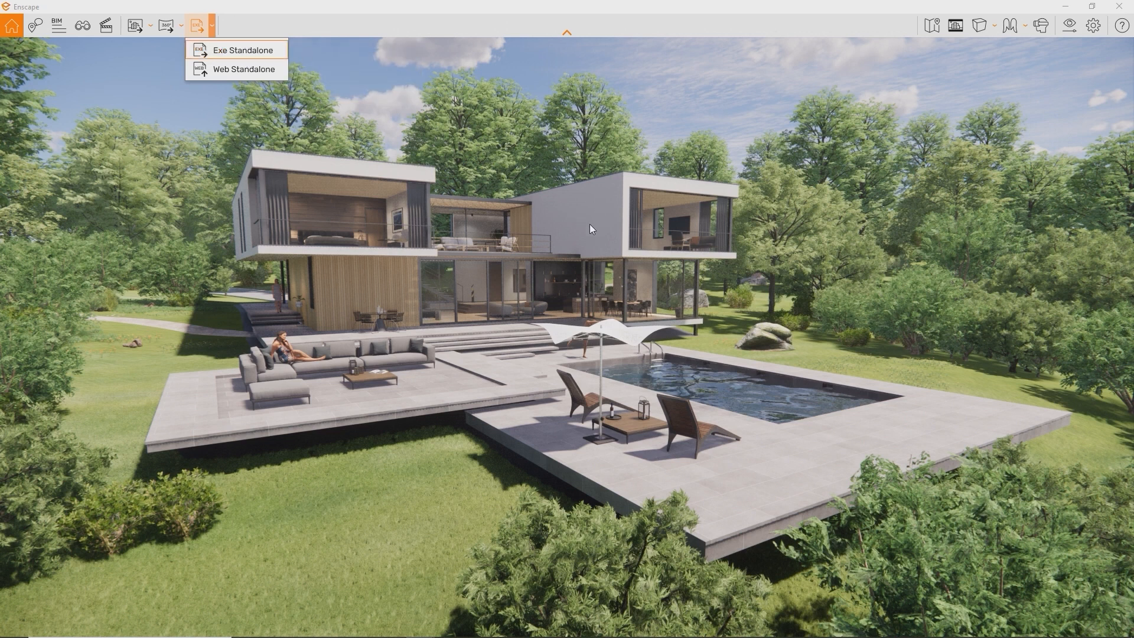
Set Icon.ico as the custom icon in the renderer window settings
left_click(1095, 28)
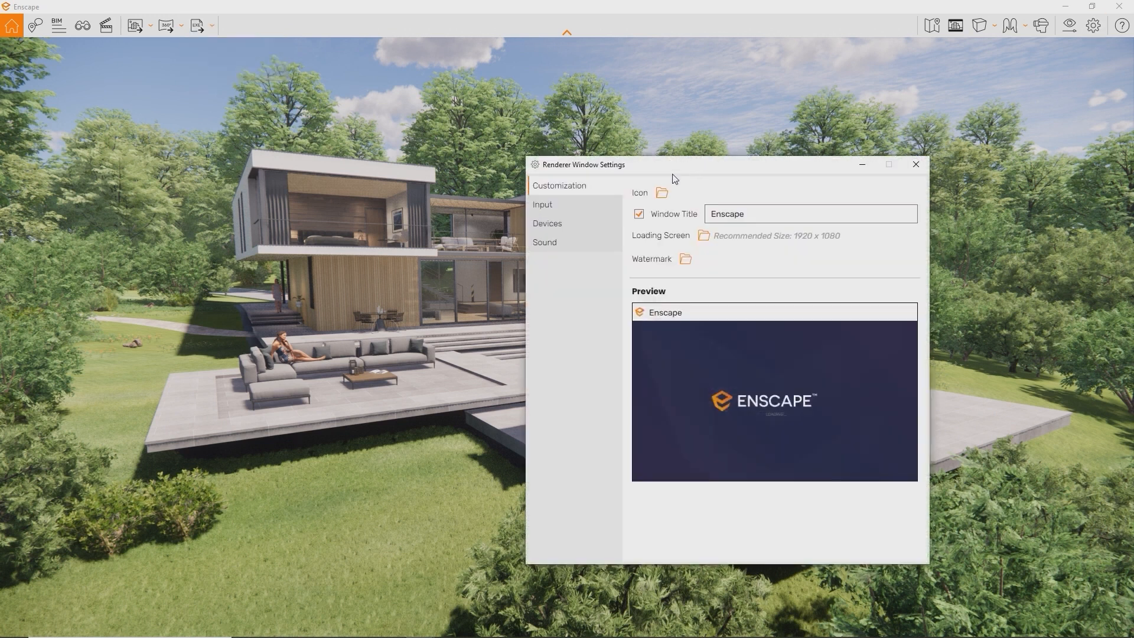
left_click(662, 193)
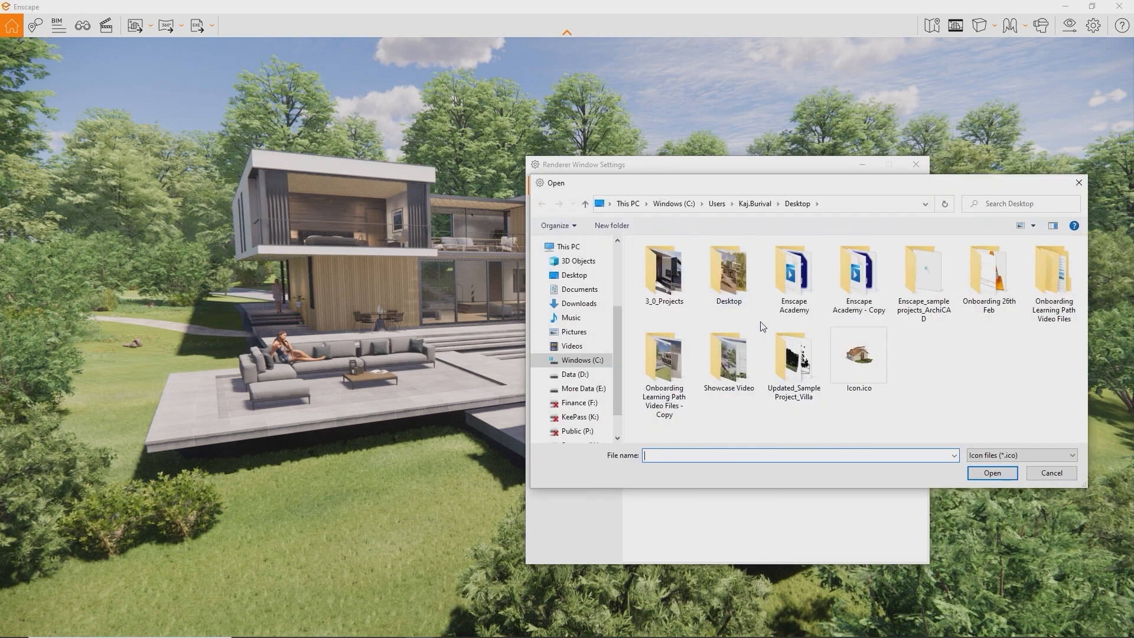
double_click(867, 355)
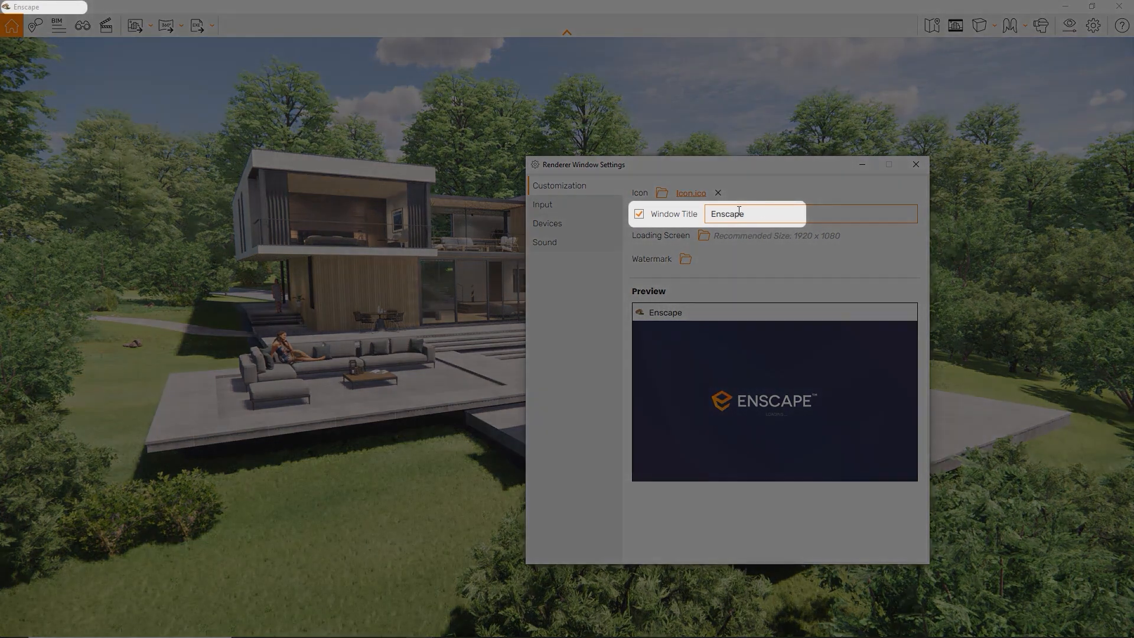
Try the demo title 'See? Any Title you lik', then restore the window title to 'Enscape'
left_click_drag(755, 214, 666, 214)
type("See? Any Title you like")
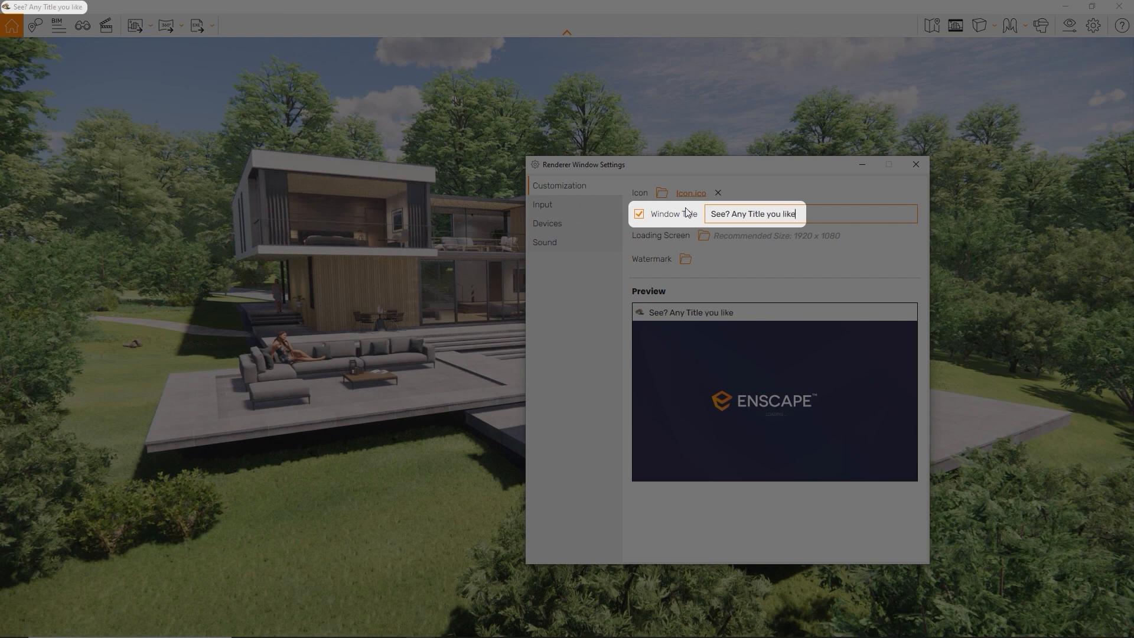
key("BackSpace")
key("BackSpace")
key("BackSpace")
key("BackSpace")
key("BackSpace")
key("BackSpace")
key("BackSpace")
key("BackSpace")
key("BackSpace")
key("BackSpace")
key("BackSpace")
key("BackSpace")
key("BackSpace")
key("BackSpace")
key("BackSpace")
key("BackSpace")
key("BackSpace")
key("BackSpace")
key("BackSpace")
key("BackSpace")
type("Enscape")
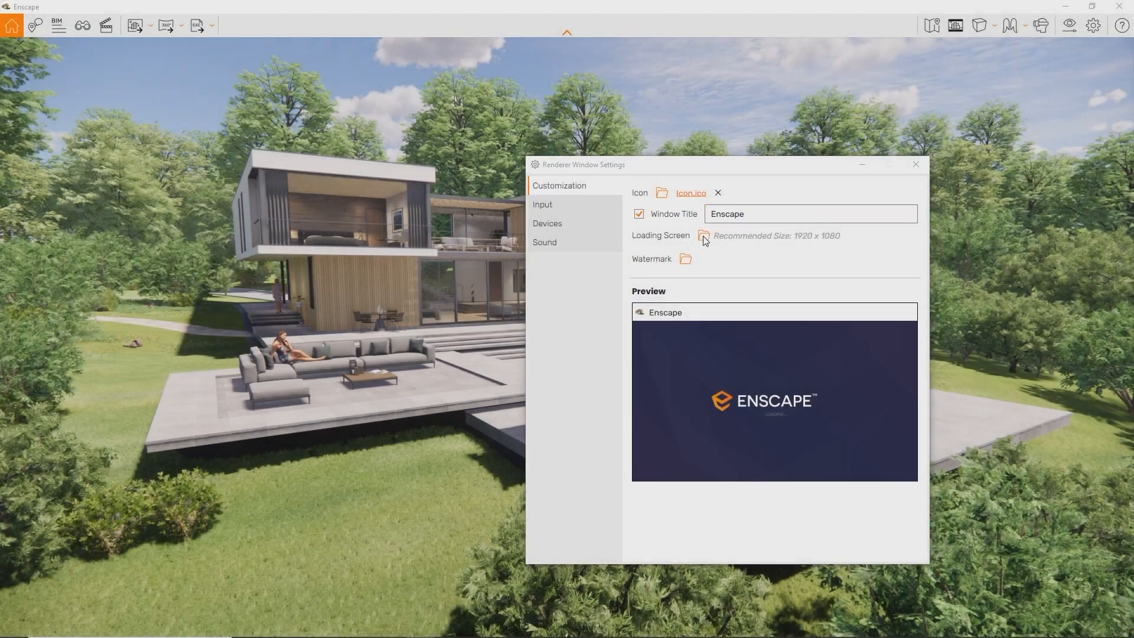
Use Loading Screen.png as the loading screen and Enscape Logo.png as the watermark
left_click(703, 236)
double_click(902, 370)
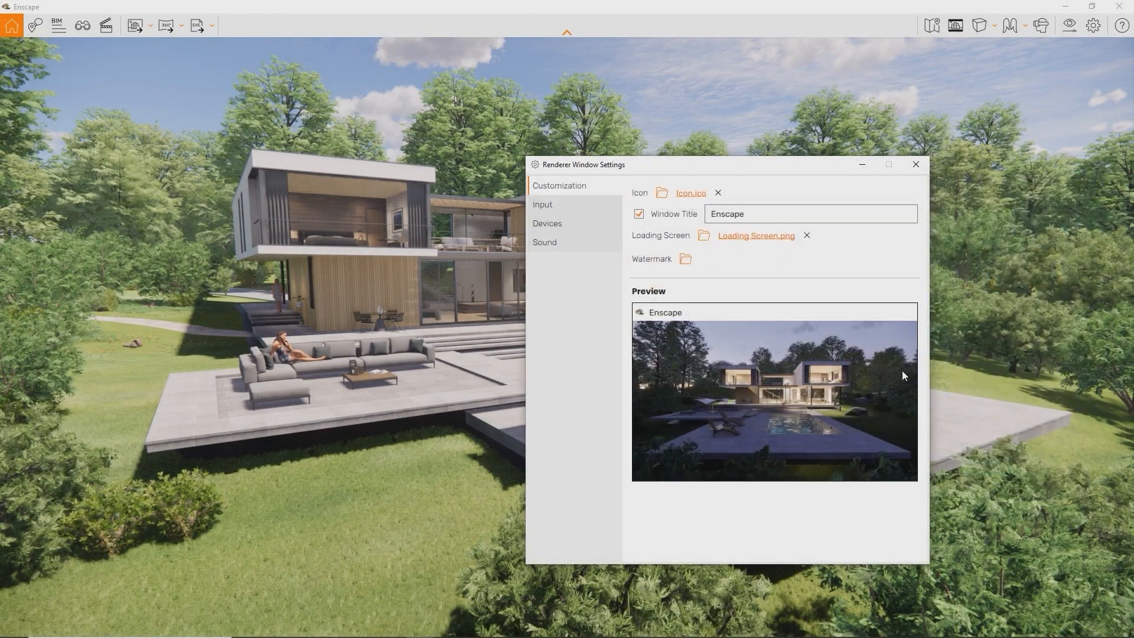
left_click(687, 259)
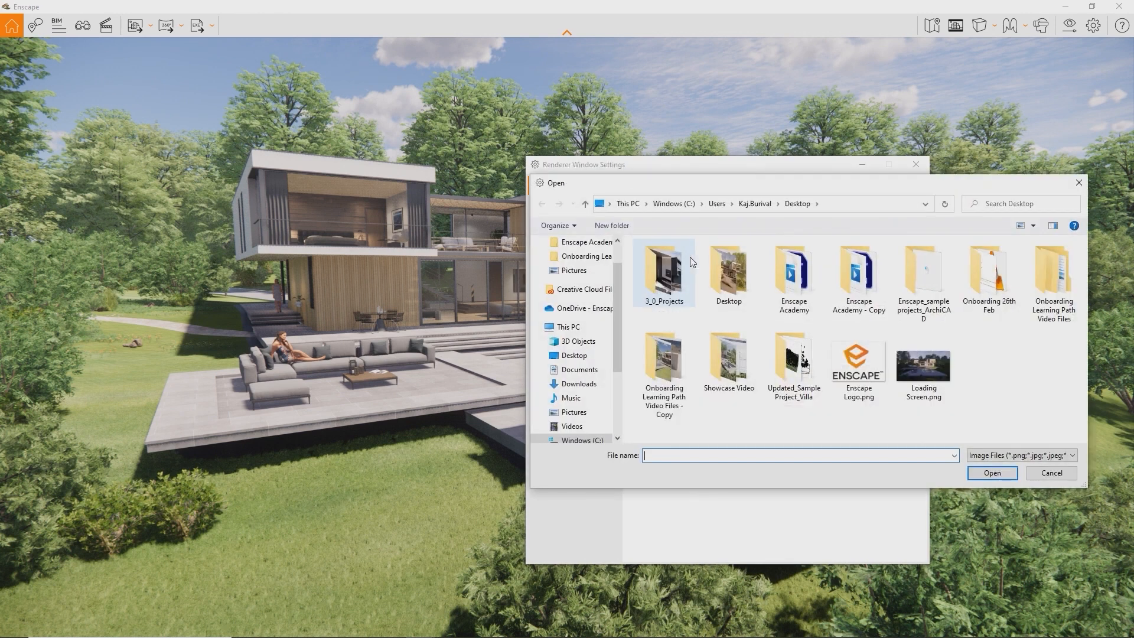
double_click(848, 373)
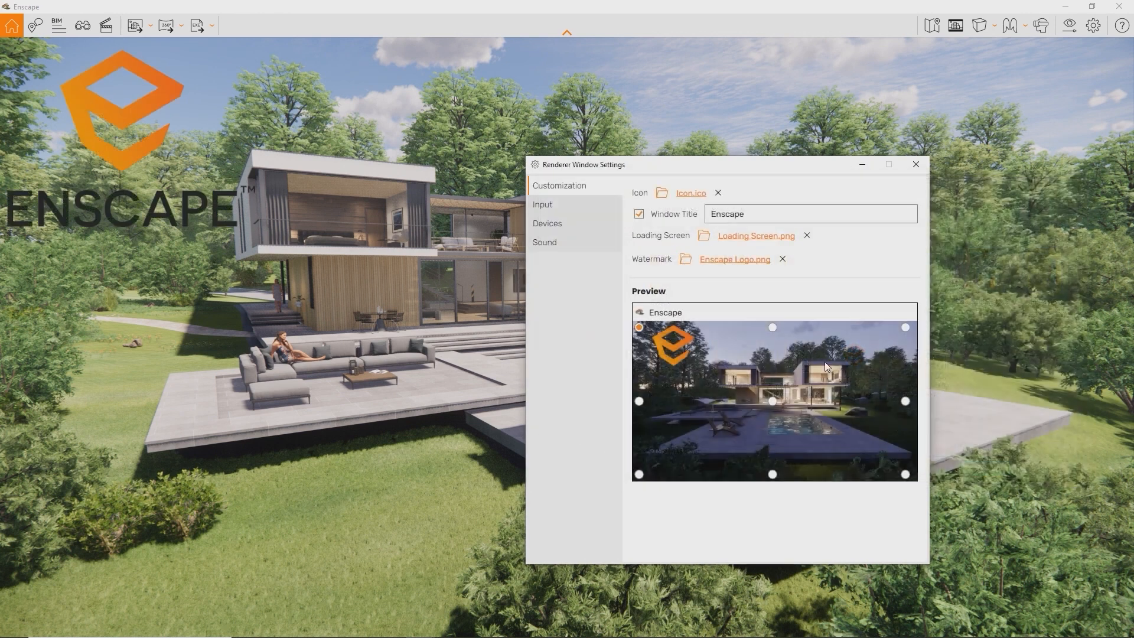
Place the watermark in the bottom-left corner and close the renderer window settings
left_click(772, 327)
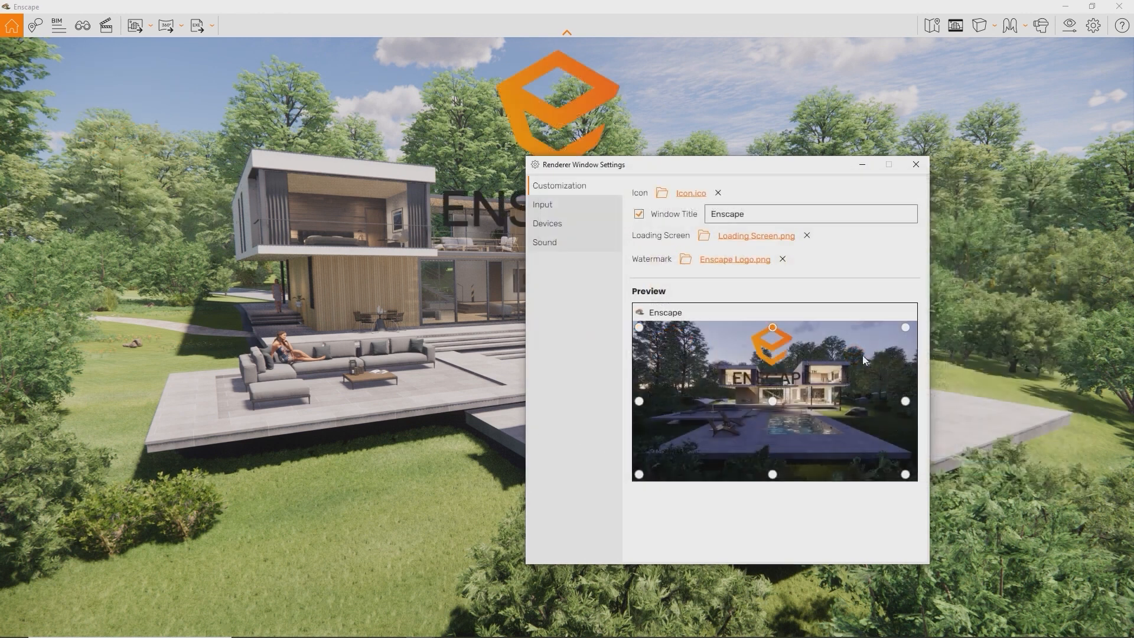
left_click(906, 328)
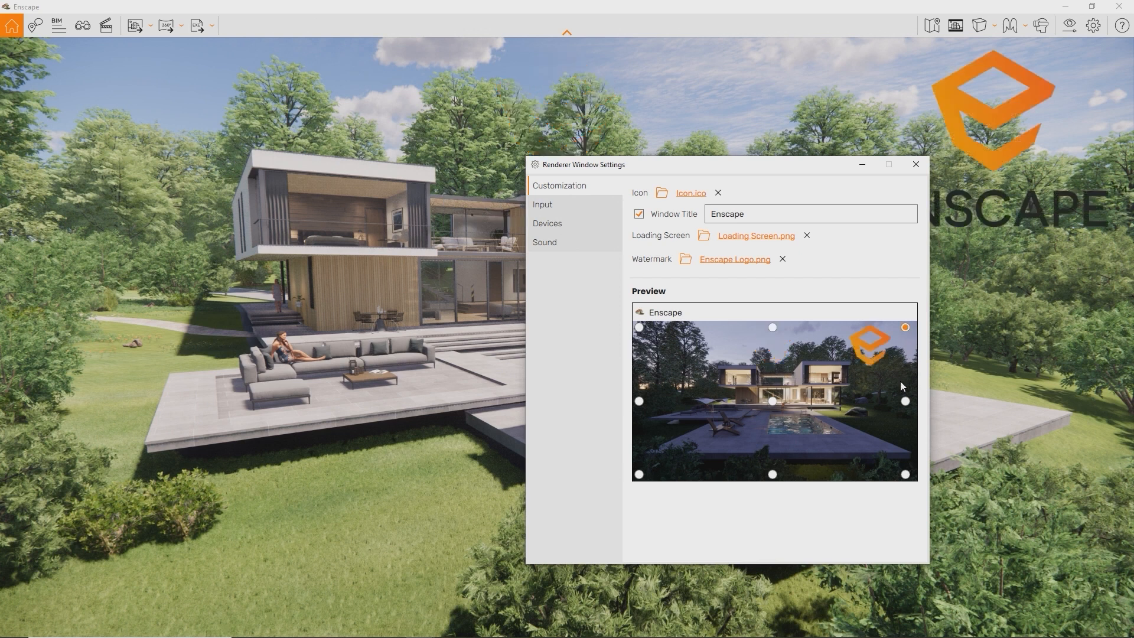
left_click(639, 475)
left_click_drag(723, 170, 831, 162)
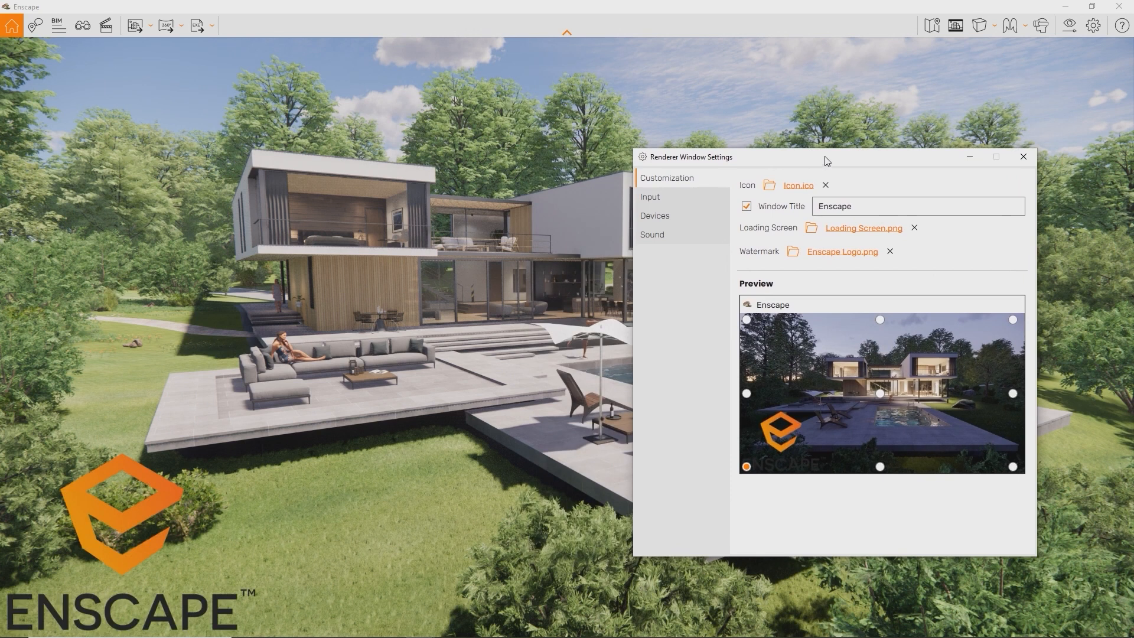
left_click(1023, 157)
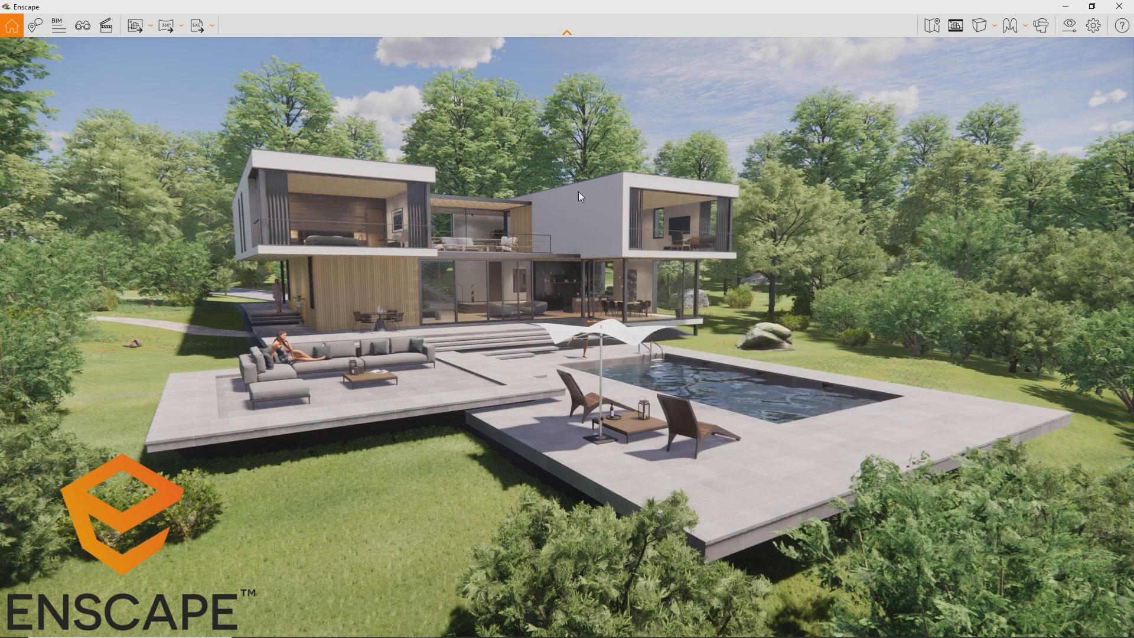
Export and save the project as an Exe Standalone, then move the launched viewer aside
left_click(197, 27)
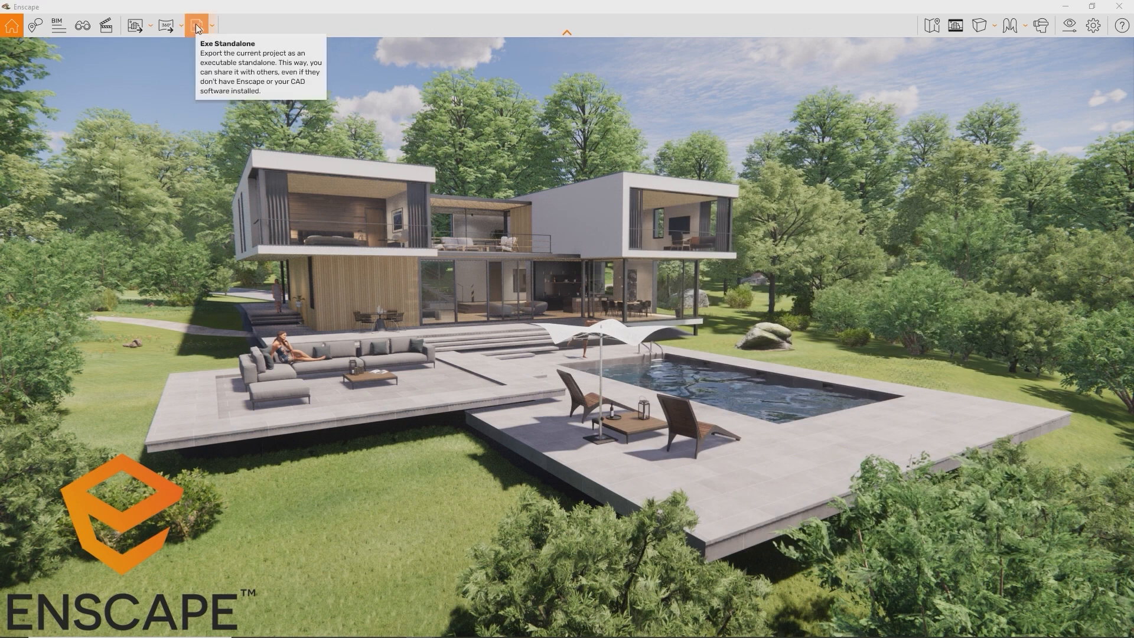
key("Return")
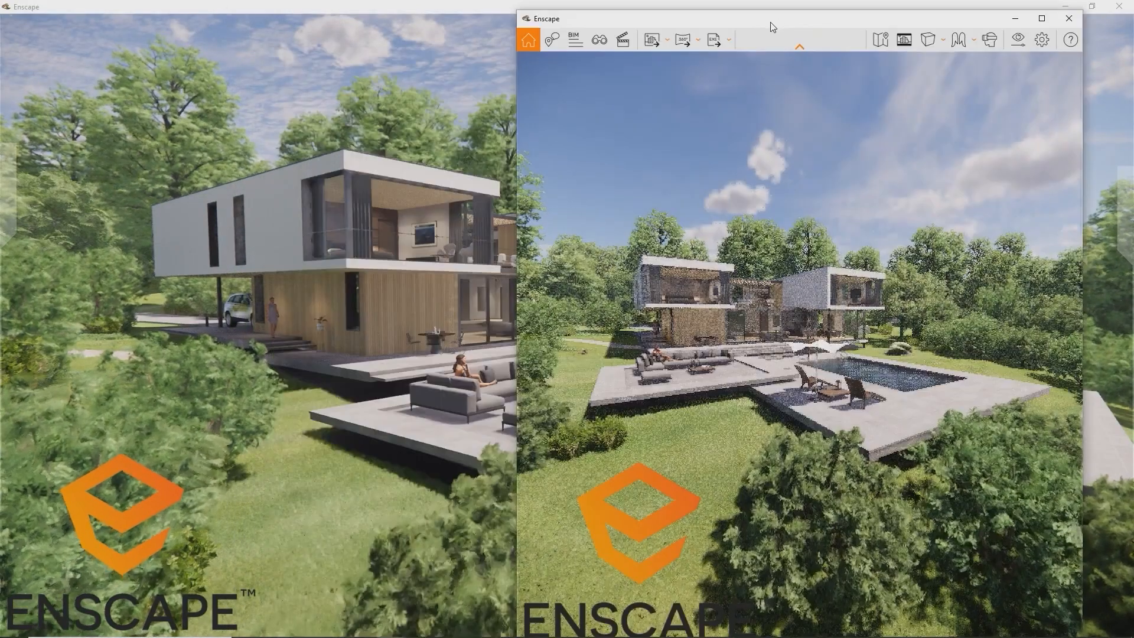
left_click_drag(771, 23, 807, 13)
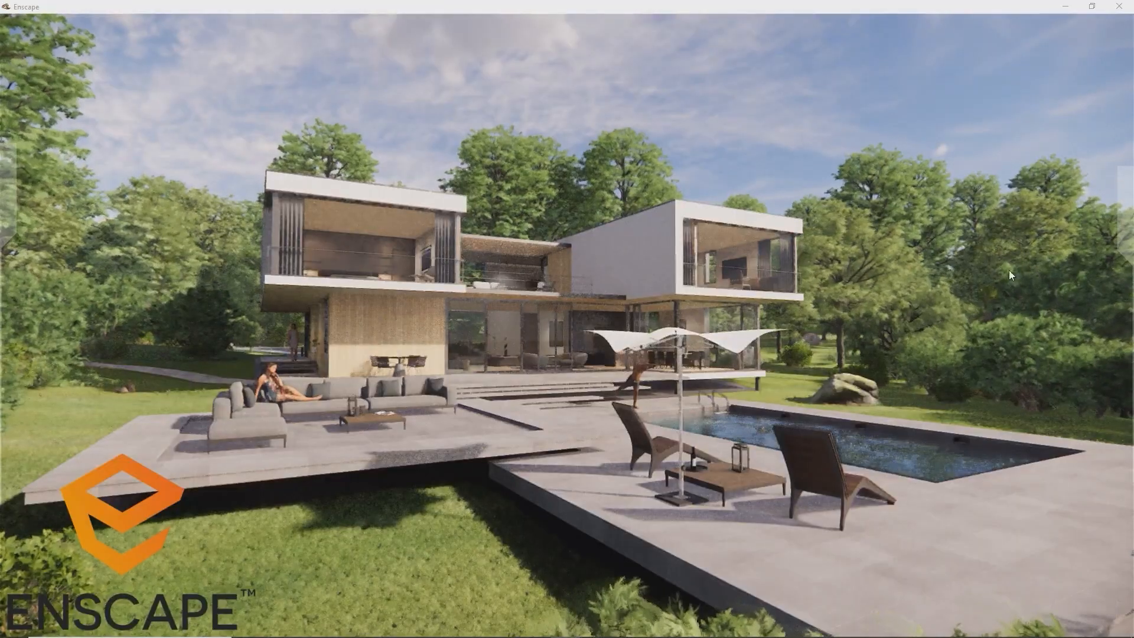
Fly to the Full Perspective and then the Kitchen saved views
mouse_move(1124, 219)
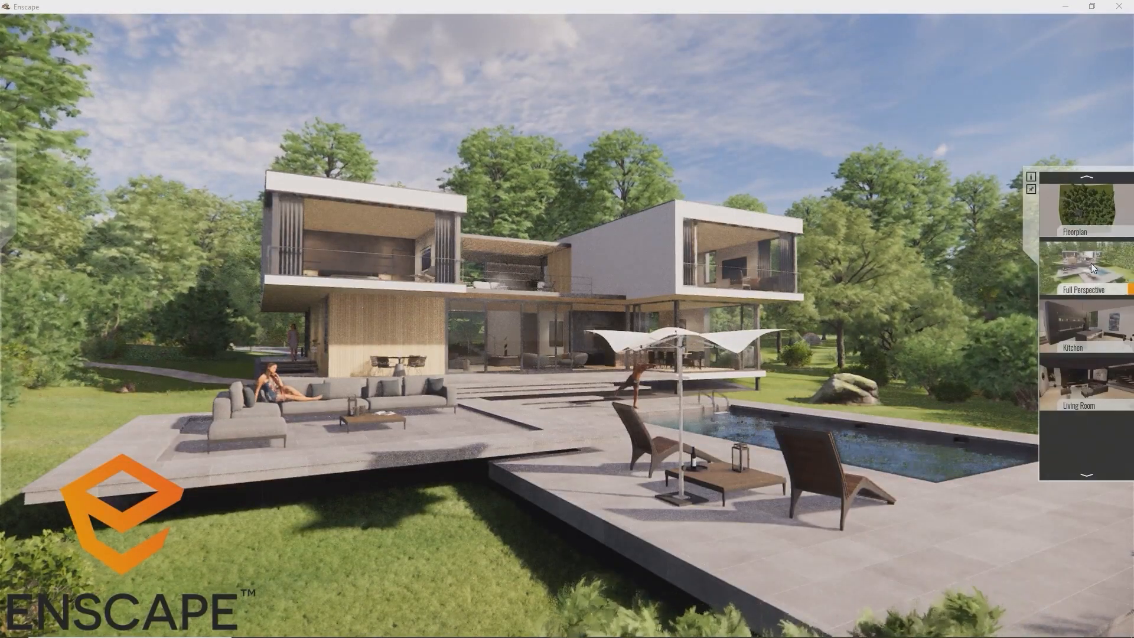
left_click(1090, 264)
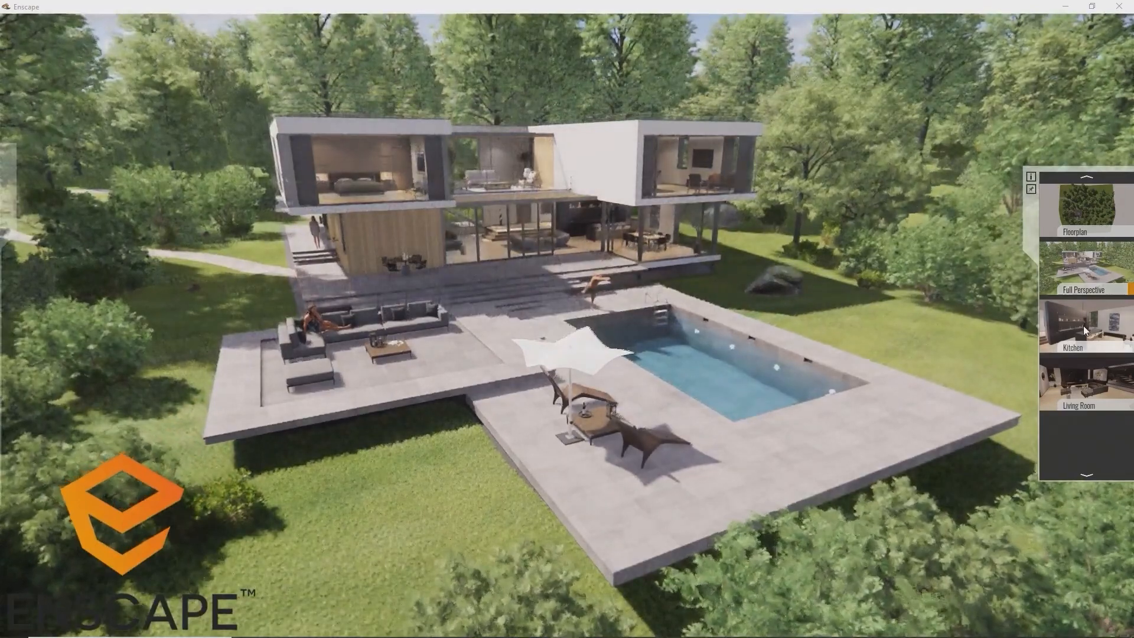
left_click(1083, 325)
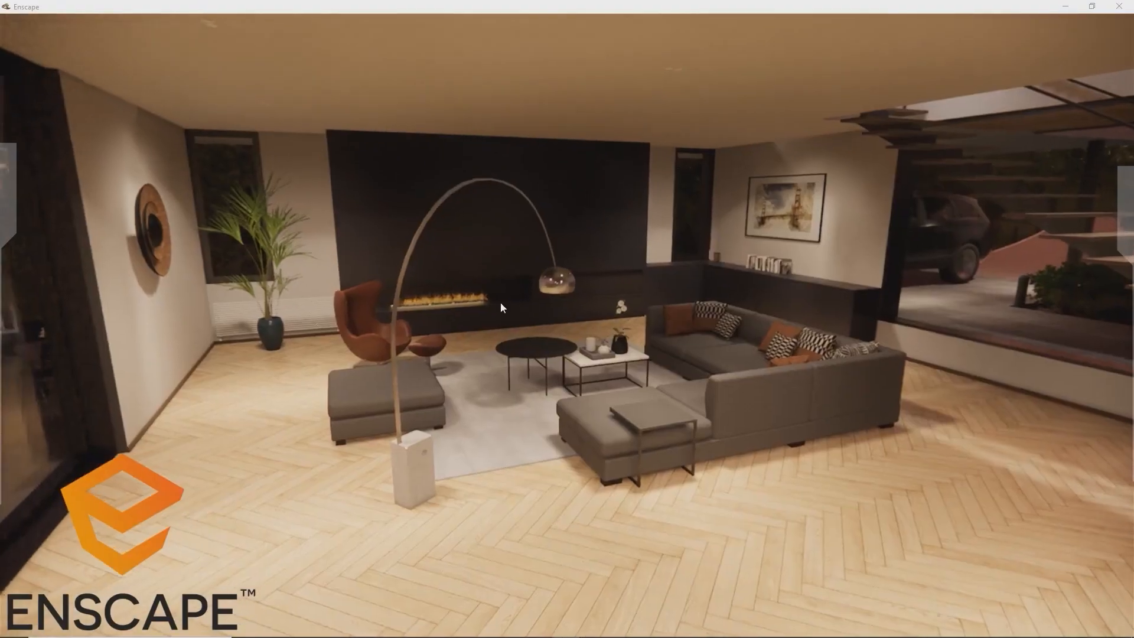
Check the rendering style choices, then enable Virtual Reality in the Devices settings
mouse_move(13, 196)
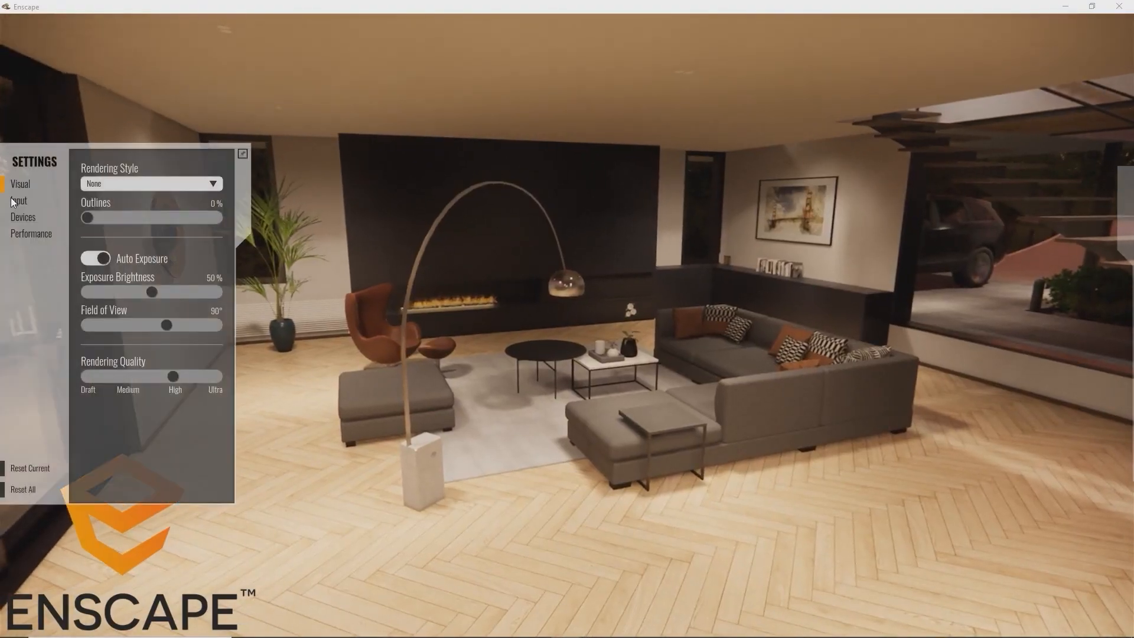
left_click(112, 183)
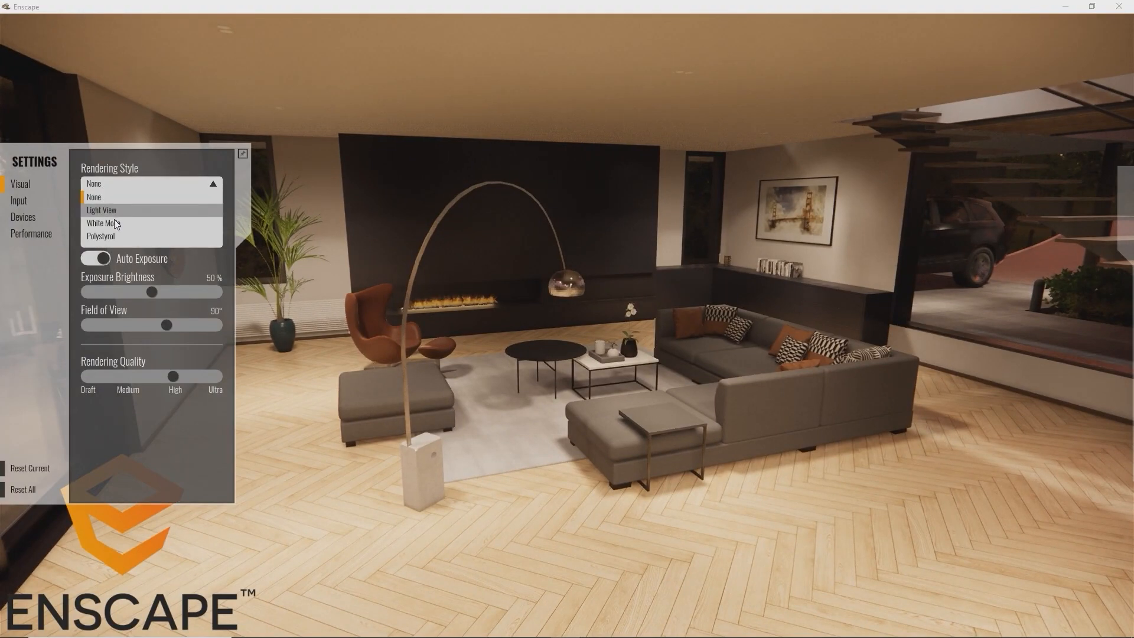
left_click(116, 223)
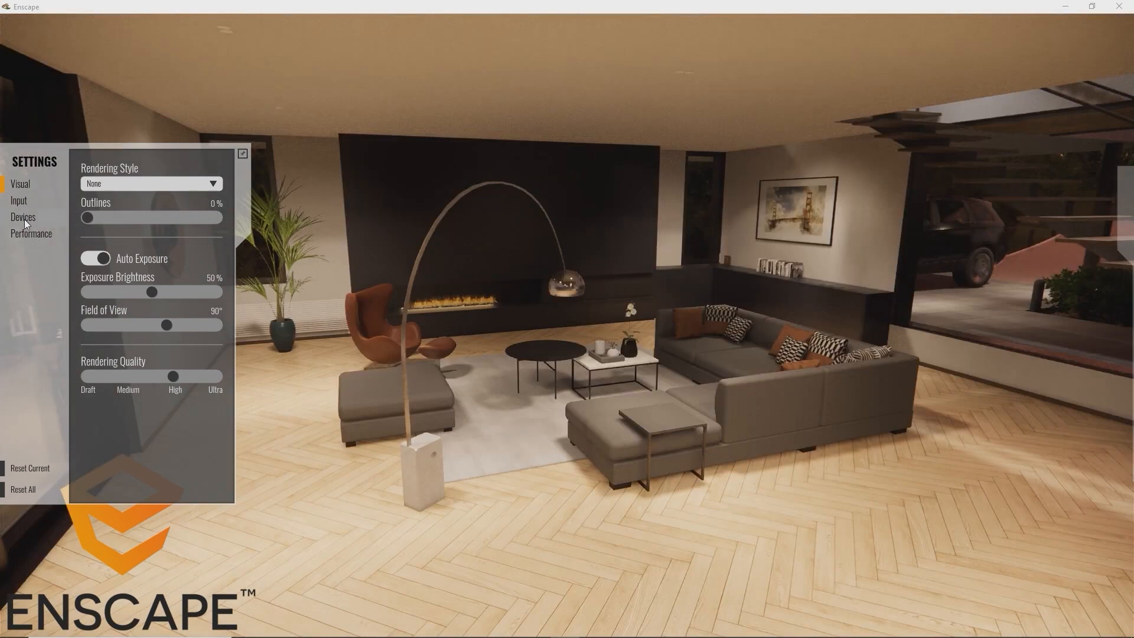
left_click(26, 224)
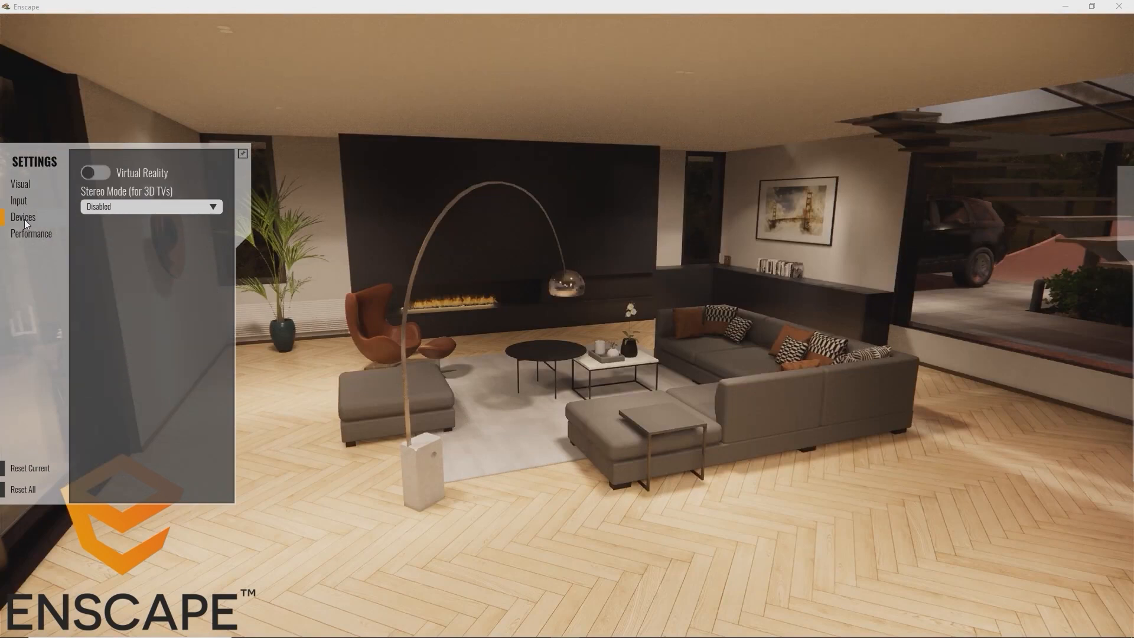
left_click(95, 175)
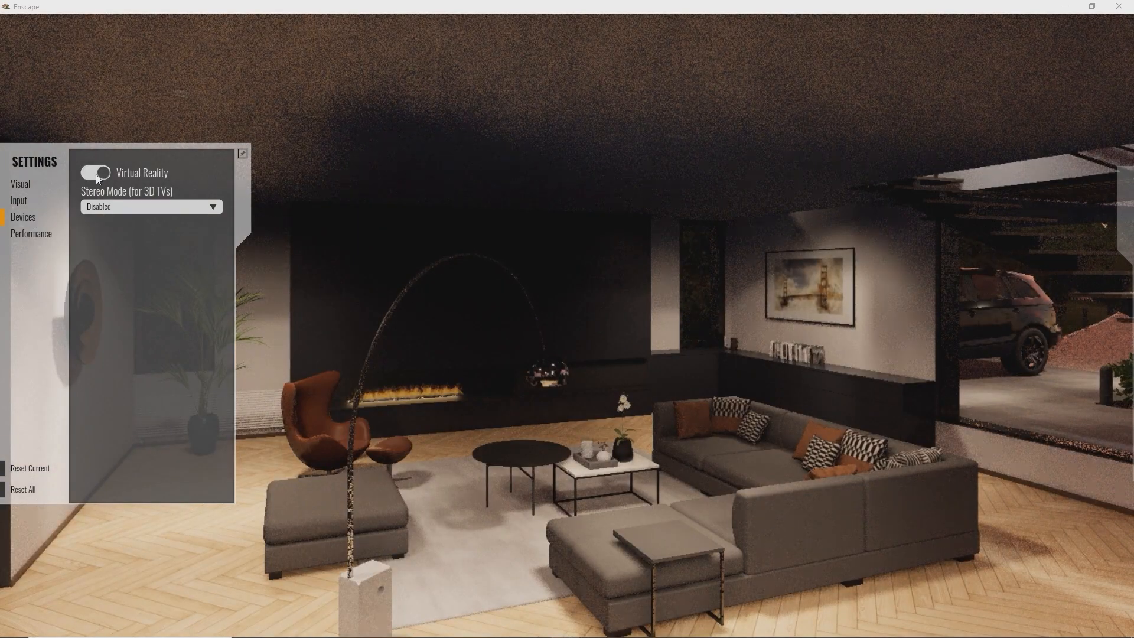